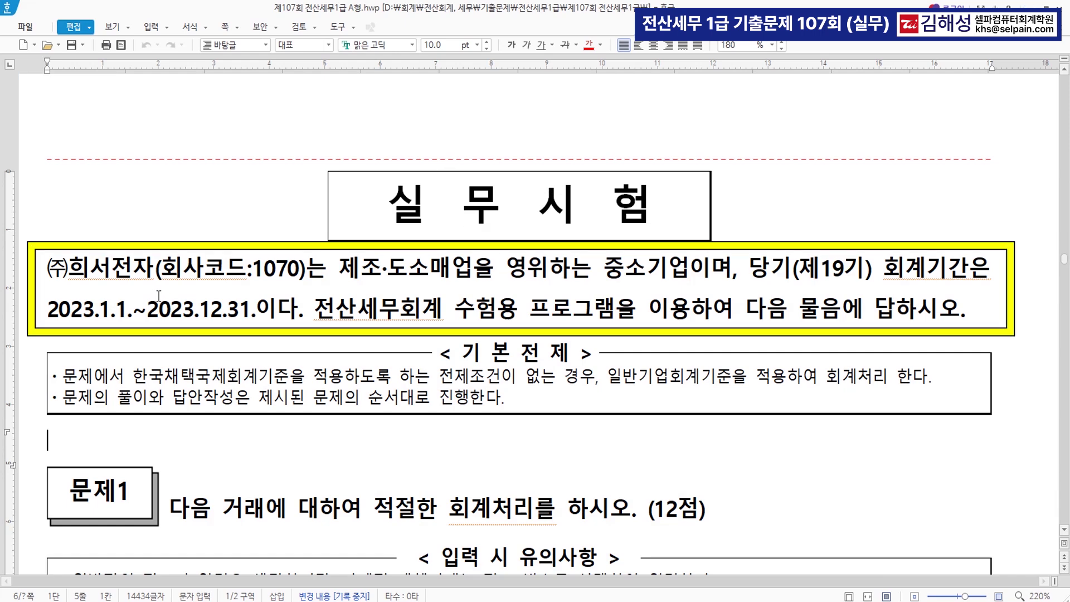
Select the company name (code 1070) and the 2023.12.31 period end, then scroll to question [1]
{"action": "left_click_drag", "start_coordinate": [46, 268], "coordinate": [306, 281]}
{"action": "left_click_drag", "start_coordinate": [148, 311], "coordinate": [258, 322]}
{"action": "scroll", "coordinate": [791, 376], "scroll_direction": "down", "scroll_amount": 5}
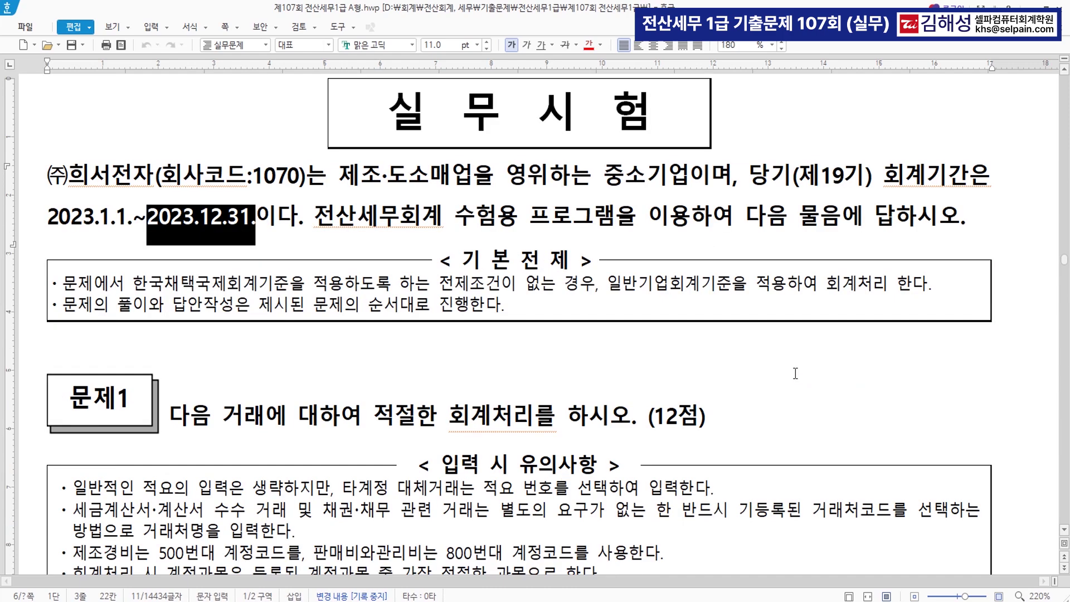
{"action": "scroll", "coordinate": [767, 389], "scroll_direction": "down", "scroll_amount": 4}
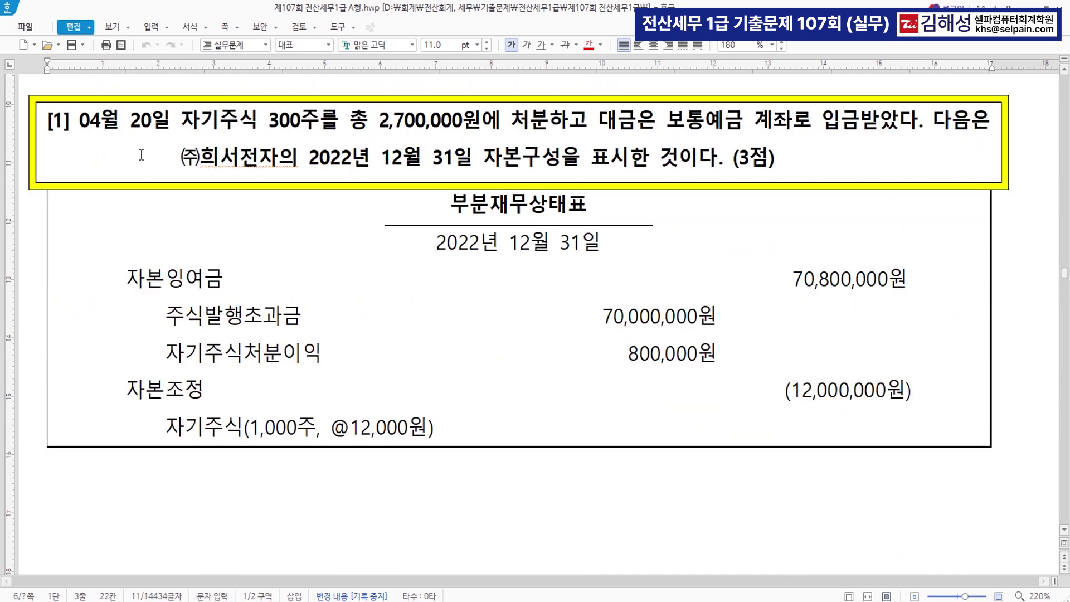
Colour 자기주식 300주 and 2,700,000원에 처분 in question [1] red
{"action": "left_click_drag", "start_coordinate": [79, 120], "coordinate": [168, 128]}
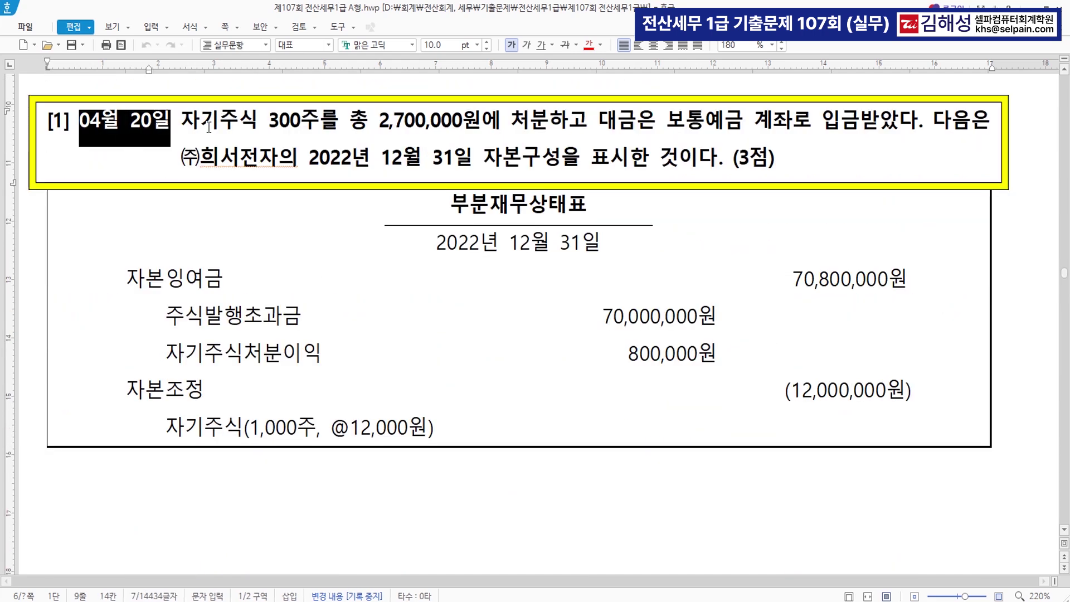
{"action": "left_click_drag", "start_coordinate": [183, 120], "coordinate": [319, 123]}
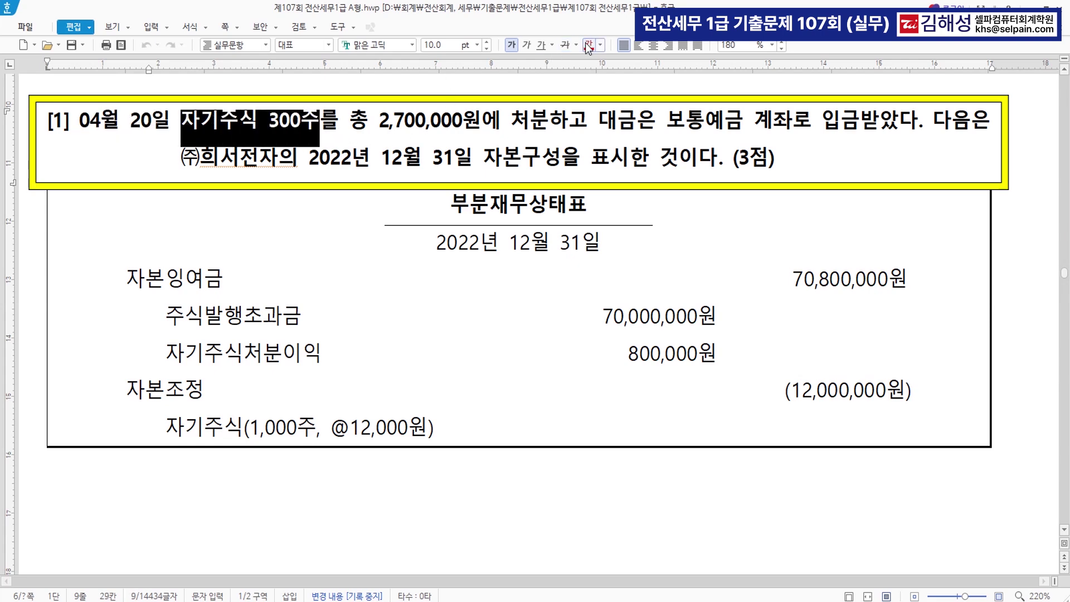
{"action": "left_click", "coordinate": [589, 45]}
{"action": "scroll", "coordinate": [401, 145], "scroll_direction": "up", "scroll_amount": 1}
{"action": "left_click_drag", "start_coordinate": [380, 146], "coordinate": [552, 155]}
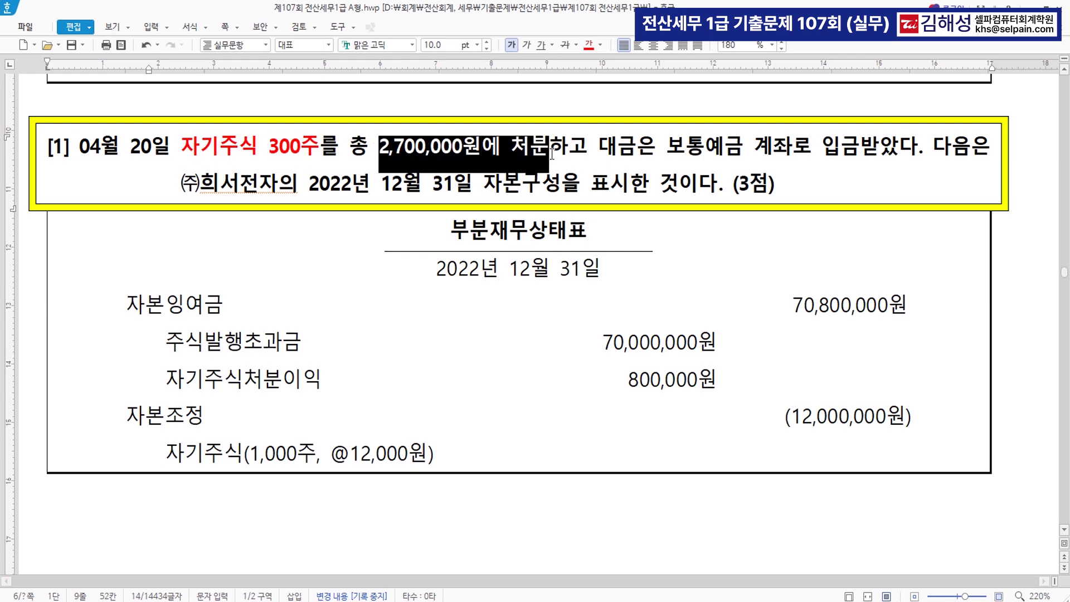
{"action": "left_click", "coordinate": [588, 46]}
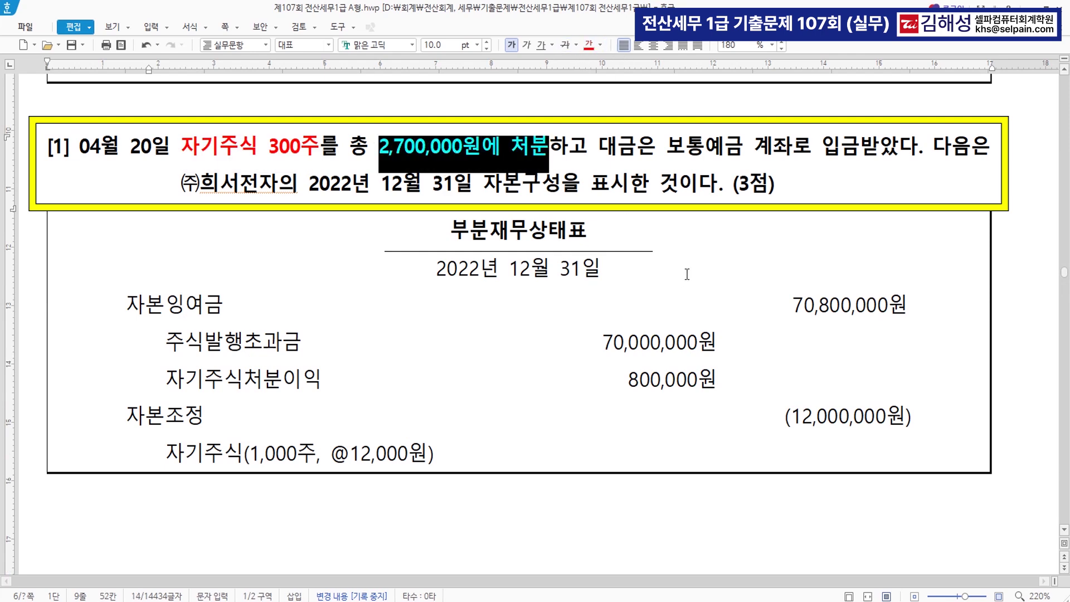
{"action": "left_click", "coordinate": [851, 152]}
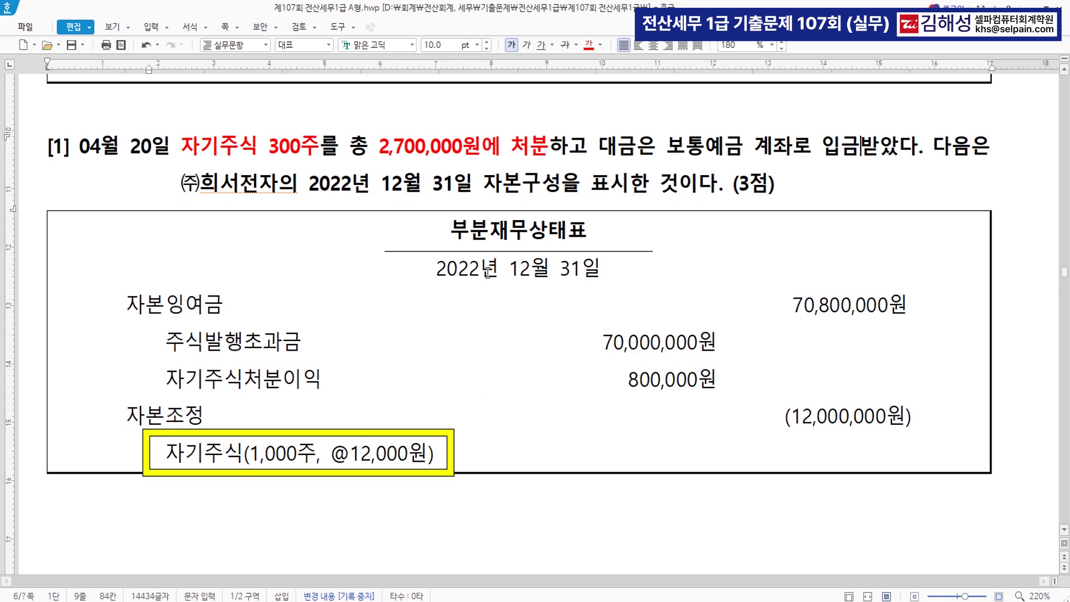
{"action": "left_click", "coordinate": [313, 453]}
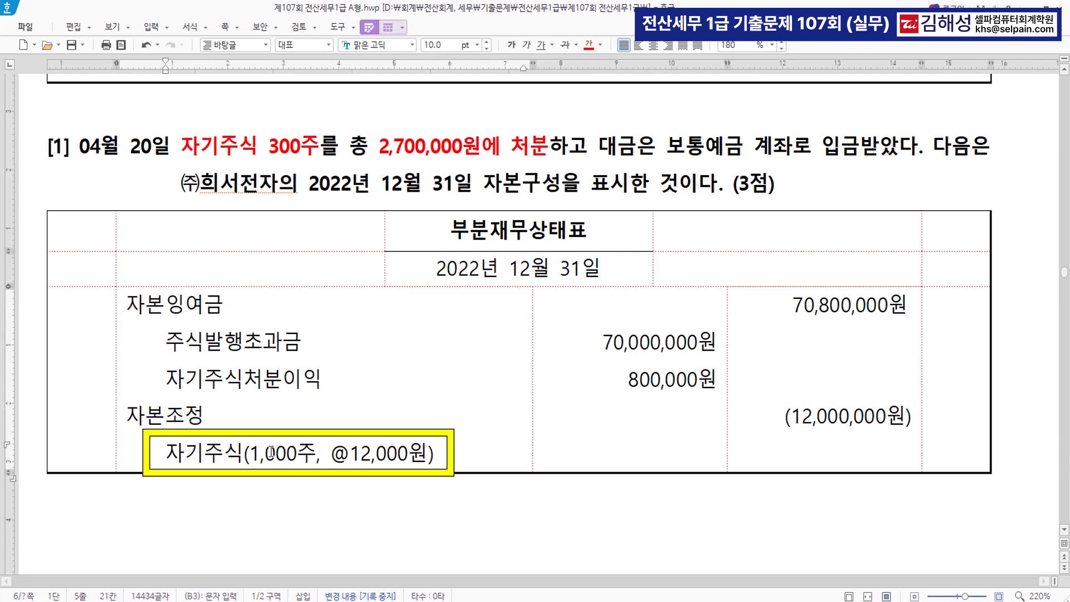
{"action": "left_click_drag", "start_coordinate": [250, 454], "coordinate": [309, 459]}
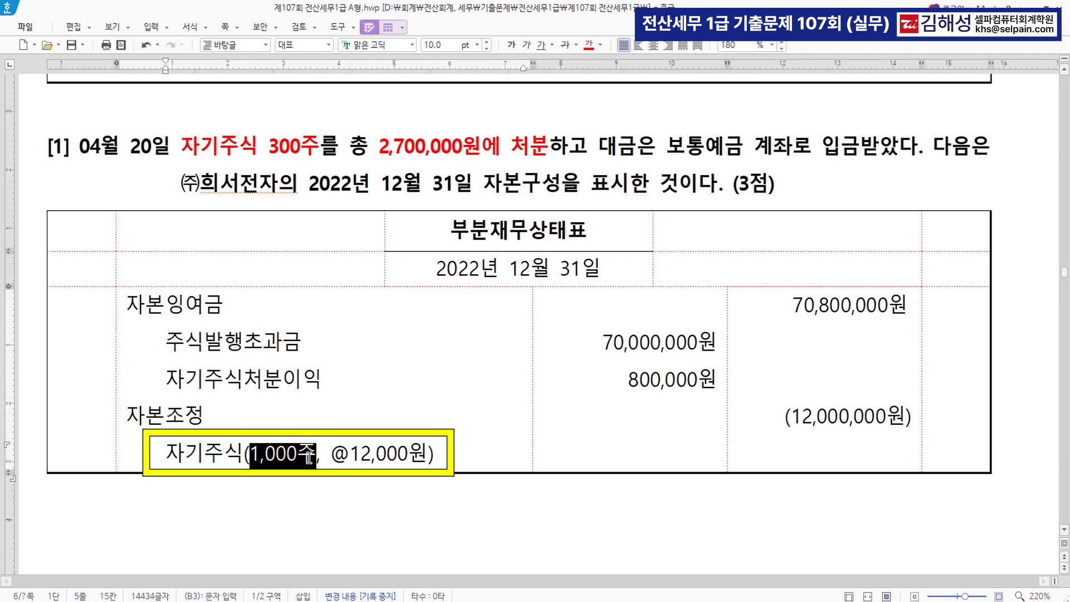
{"action": "left_click", "coordinate": [589, 44]}
{"action": "left_click_drag", "start_coordinate": [331, 454], "coordinate": [428, 454]}
{"action": "left_click", "coordinate": [589, 44]}
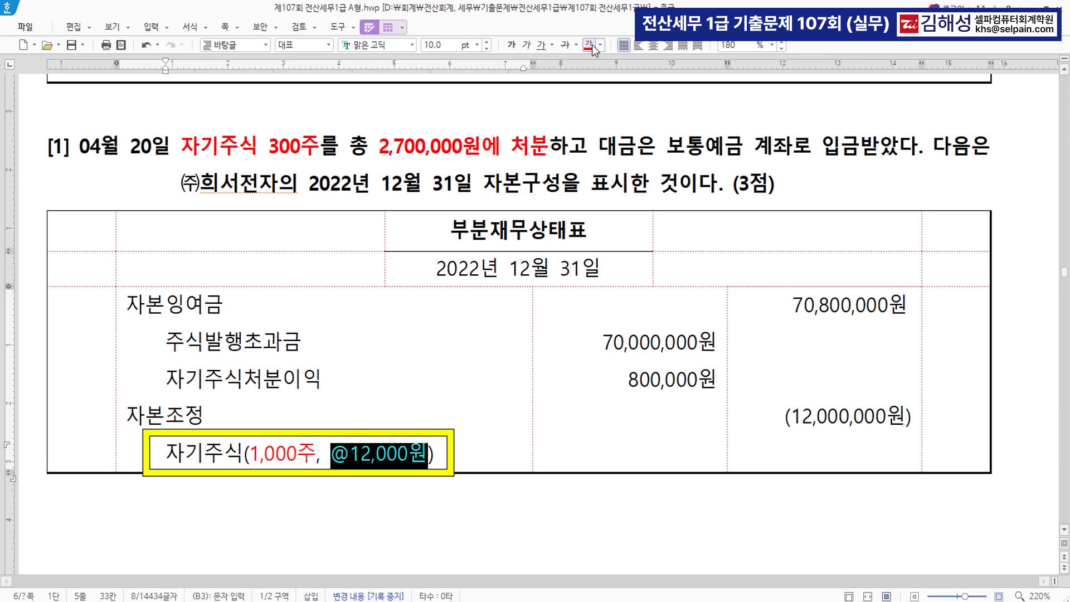
Recolour 300주 in the question blue from the font-colour palette
{"action": "left_click", "coordinate": [269, 148]}
{"action": "left_click_drag", "start_coordinate": [270, 149], "coordinate": [320, 148]}
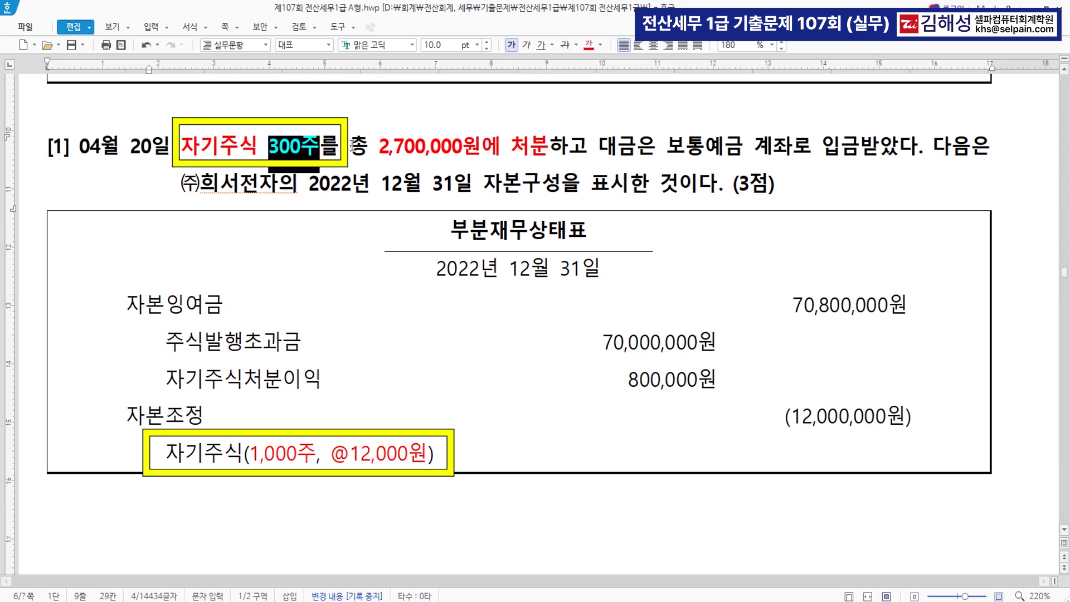
{"action": "left_click", "coordinate": [601, 46]}
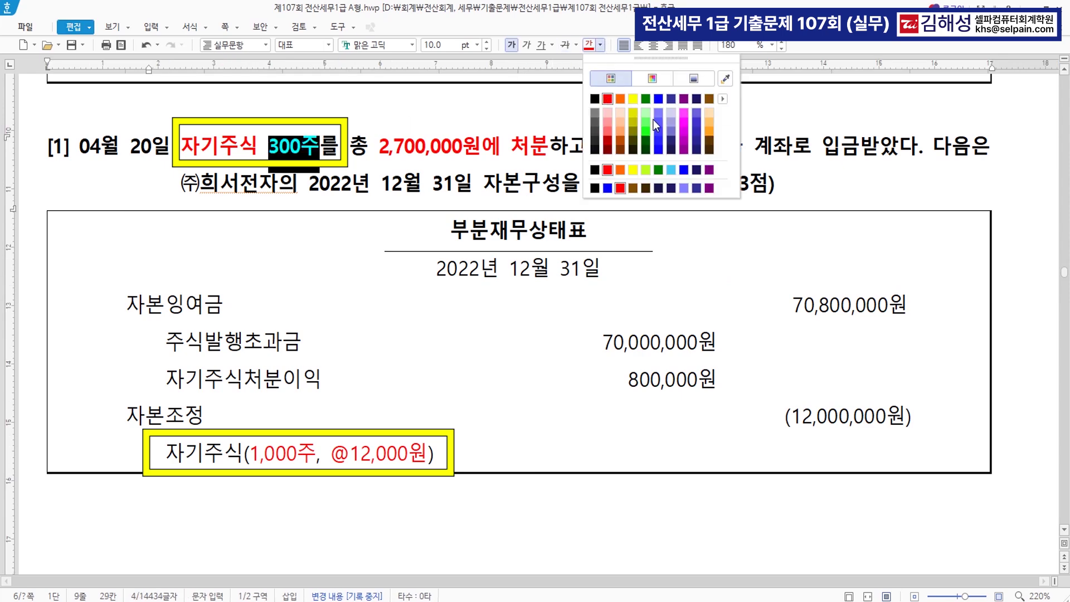
{"action": "left_click", "coordinate": [661, 101]}
{"action": "left_click", "coordinate": [357, 504]}
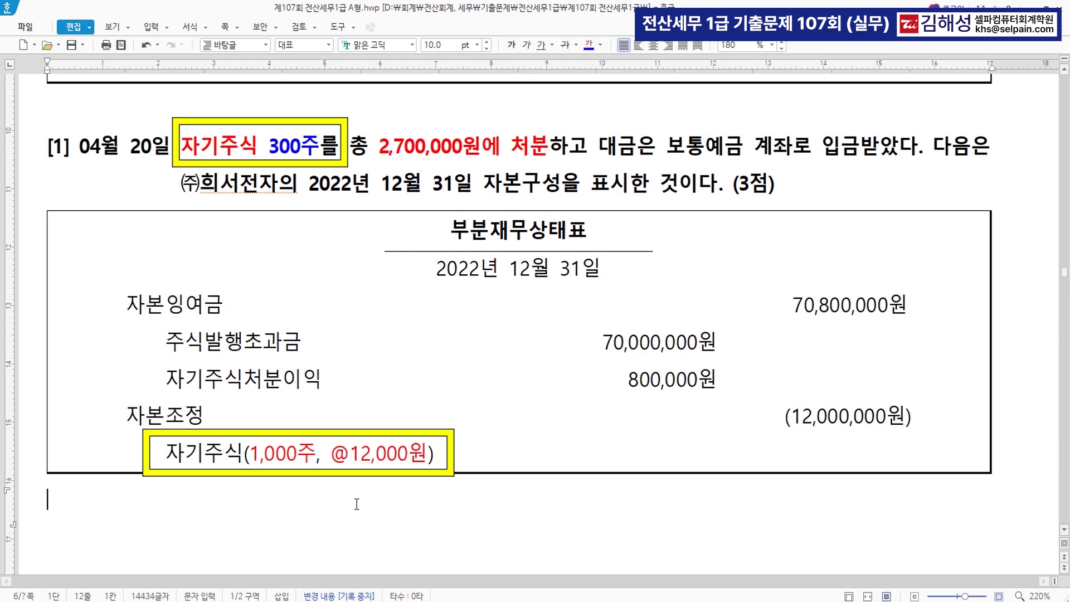
Type the calculation 300 * 12,000 = 3,600,000 (자기주식) >>> 2,700,000 (처분) under the table
{"action": "type", "text": "300,"}
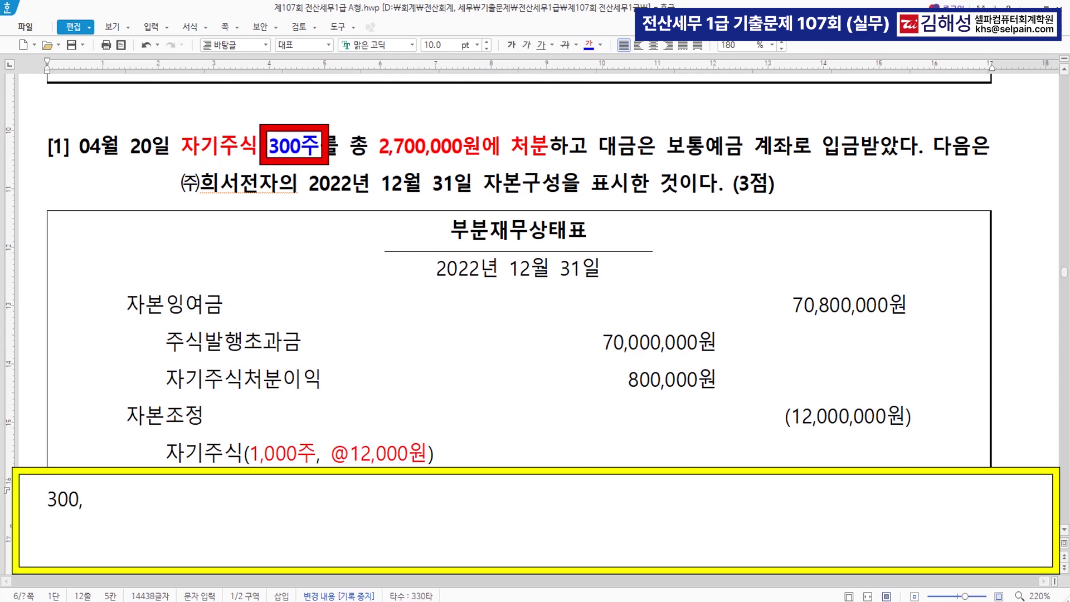
{"action": "key", "text": "BackSpace"}
{"action": "type", "text": "* "}
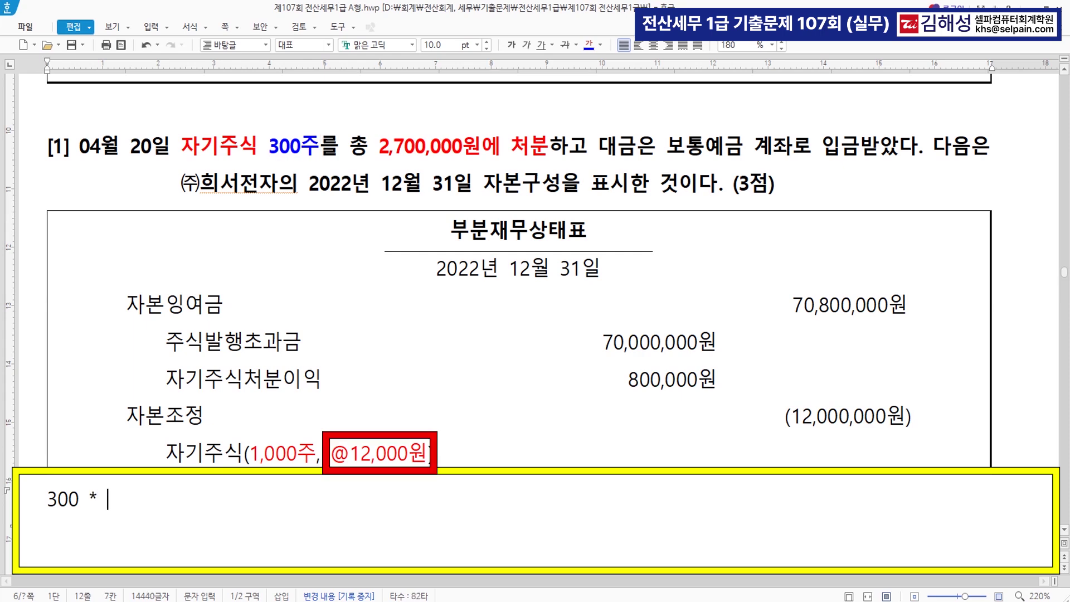
{"action": "type", "text": "12,000 ="}
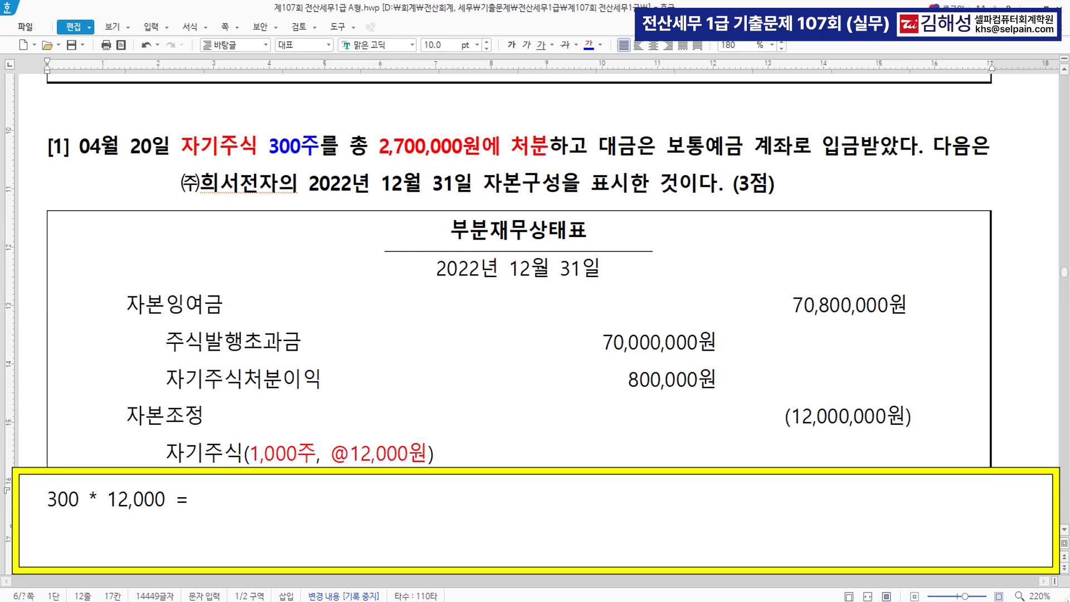
{"action": "type", "text": " 3,600,000"}
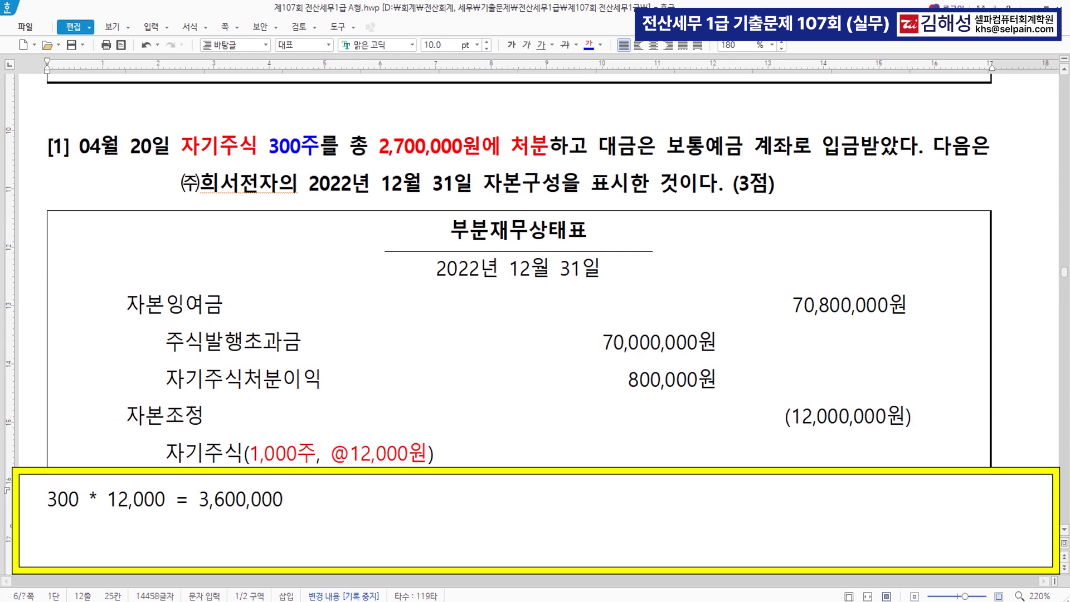
{"action": "type", "text": " (자기주시"}
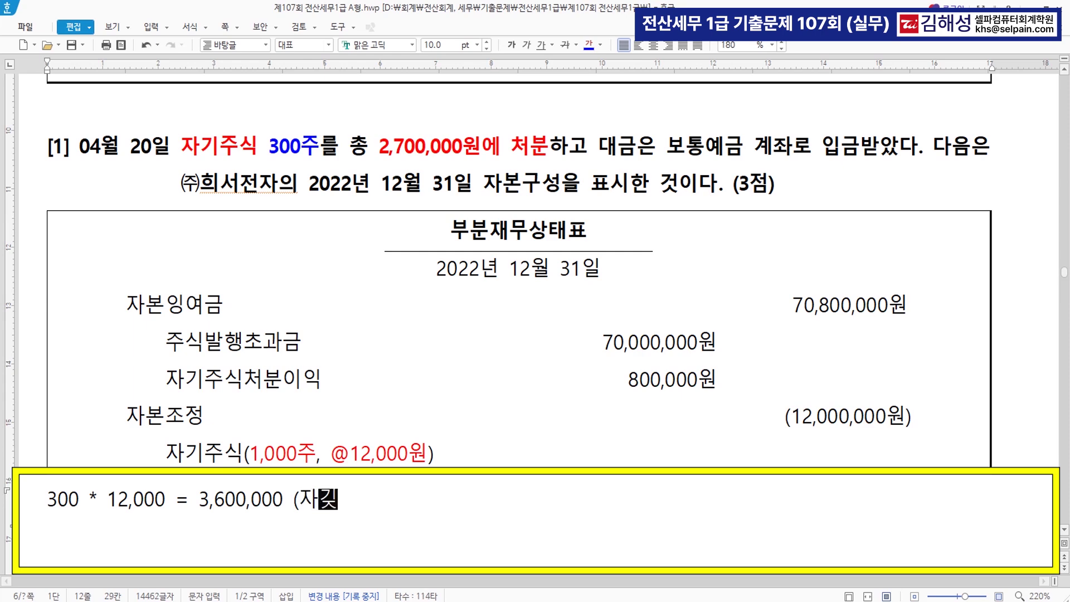
{"action": "type", "text": "ㄱ)  "}
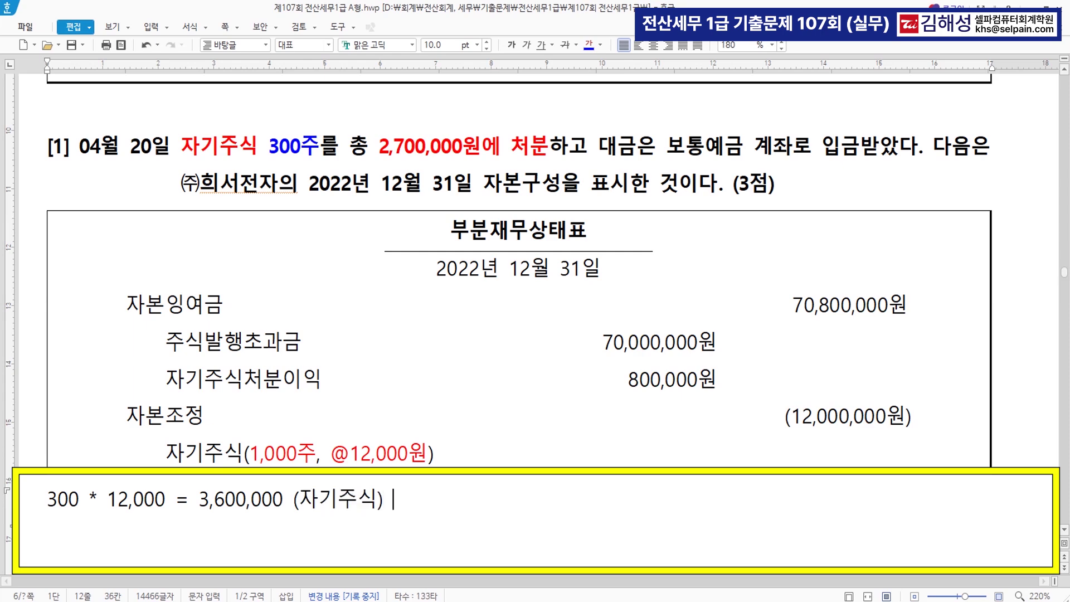
{"action": "type", "text": ">>> 2,700,000"}
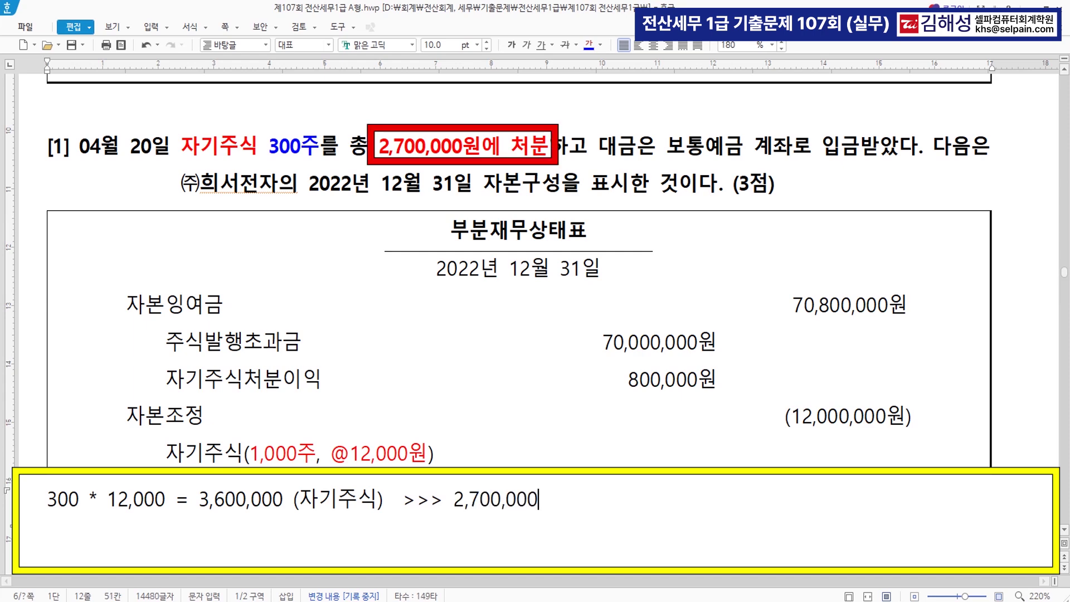
{"action": "type", "text": ")"}
{"action": "key", "text": "BackSpace"}
{"action": "type", "text": "(처분) >>"}
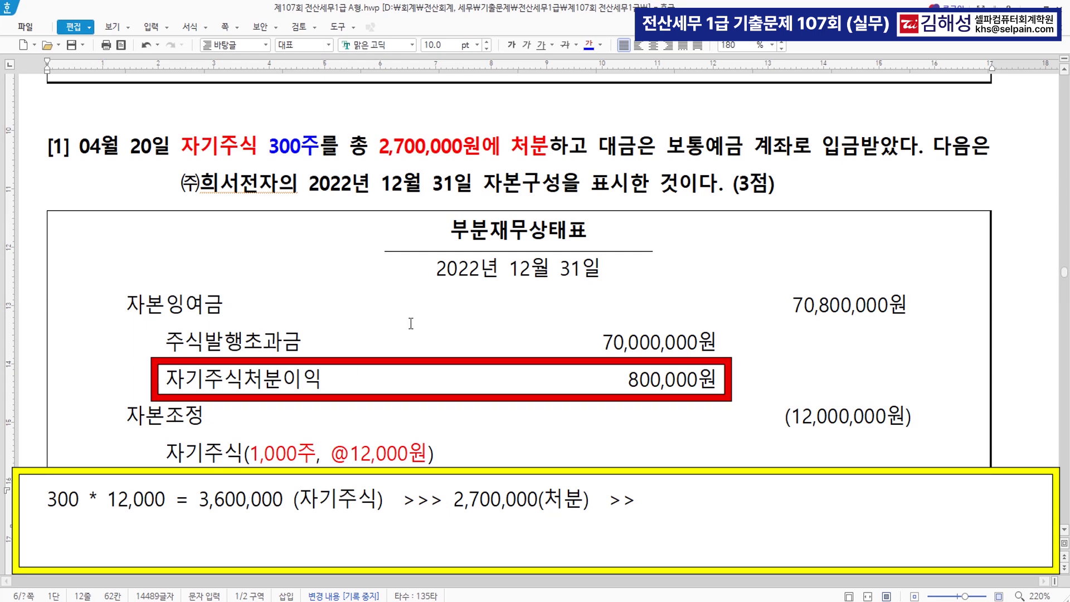
Correct the gain amount to 800,000원 and colour it blue
{"action": "left_click_drag", "start_coordinate": [166, 379], "coordinate": [592, 407]}
{"action": "left_click", "coordinate": [652, 389]}
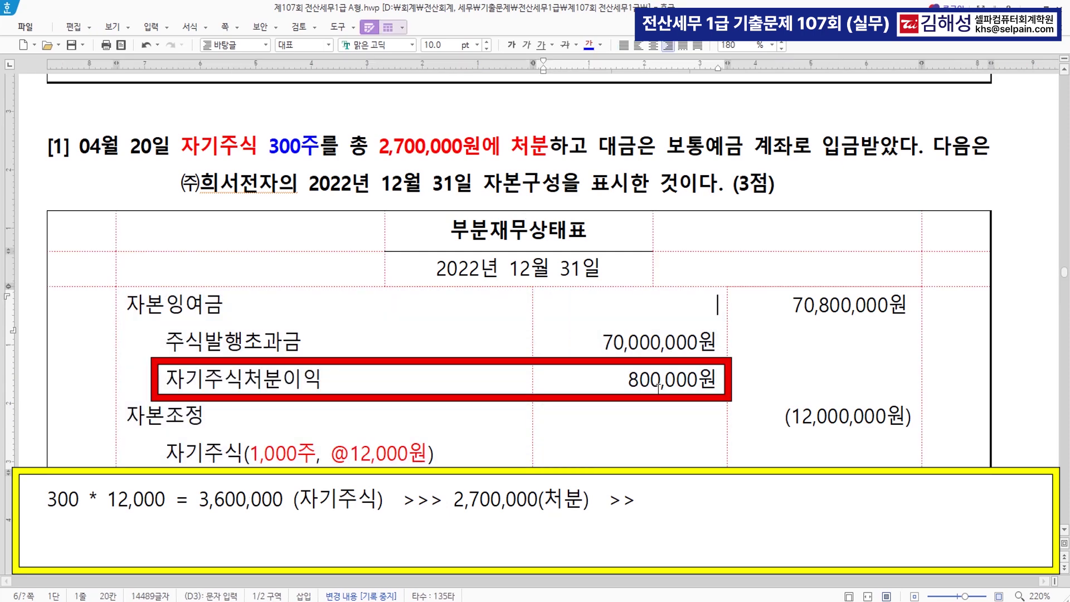
{"action": "key", "text": "BackSpace"}
{"action": "key", "text": "BackSpace"}
{"action": "type", "text": "80"}
{"action": "left_click_drag", "start_coordinate": [624, 379], "coordinate": [716, 379]}
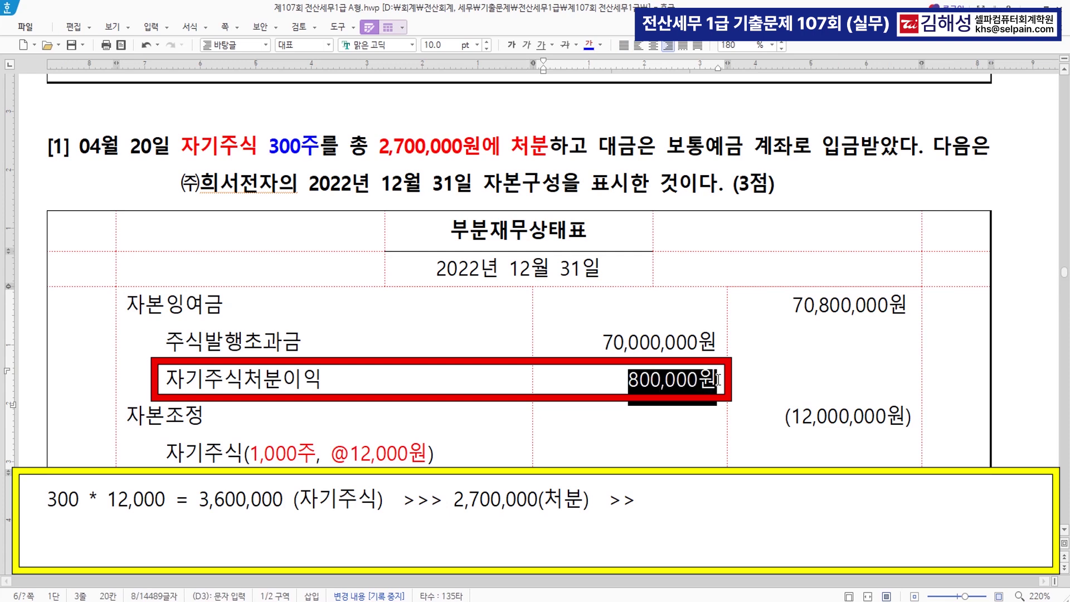
{"action": "left_click", "coordinate": [592, 49]}
Finish the note with the 800,000 gain offset and the 100,000 loss, then return to KcLep
{"action": "left_click", "coordinate": [673, 490]}
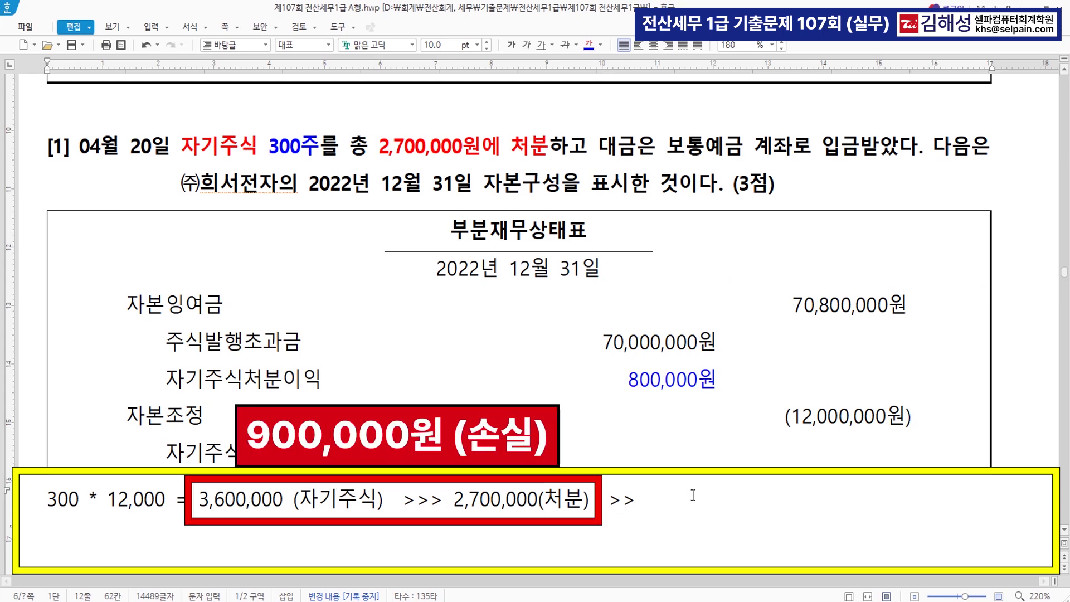
{"action": "type", "text": "-잉익 800,000   >>  "}
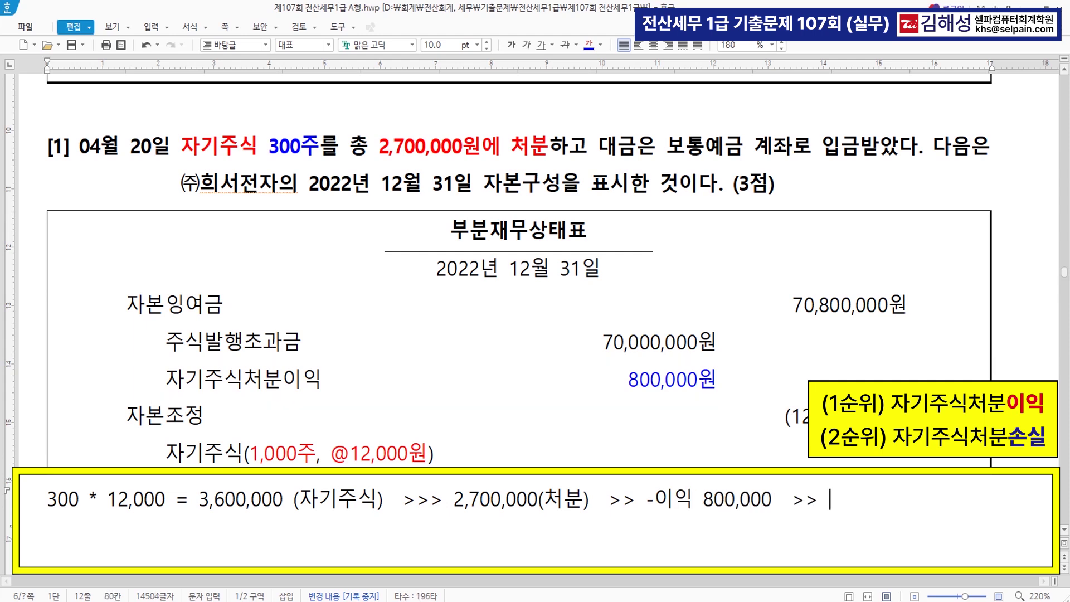
{"action": "type", "text": "손실 100,000"}
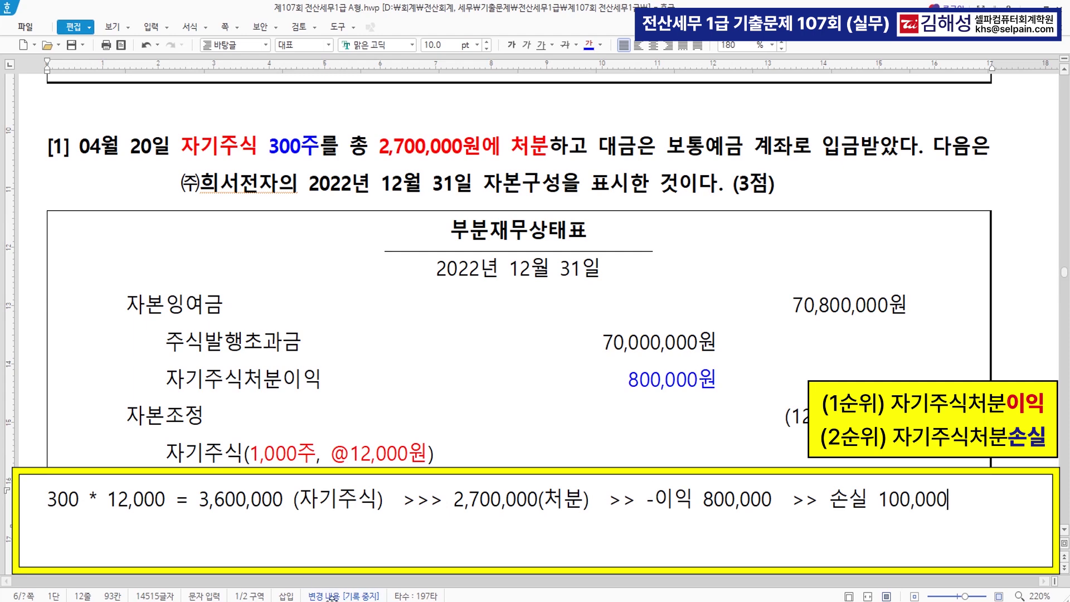
{"action": "key", "text": "alt+Tab"}
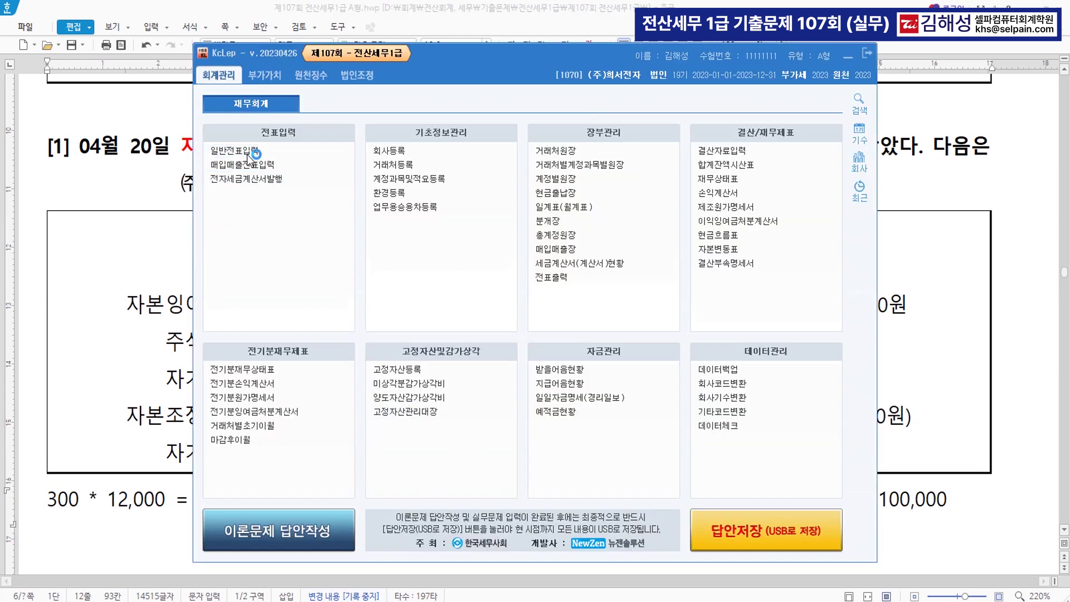
Start an April 20 credit (대변) line in 일반전표입력
{"action": "left_click", "coordinate": [253, 150]}
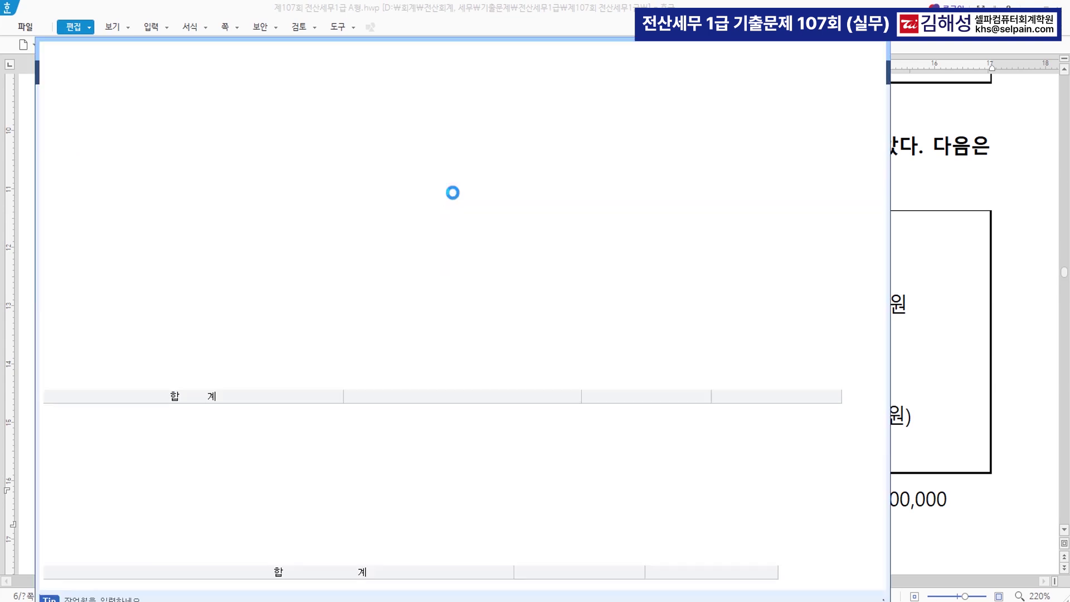
{"action": "type", "text": "04"}
{"action": "key", "text": "Return"}
{"action": "type", "text": "20"}
{"action": "key", "text": "Return"}
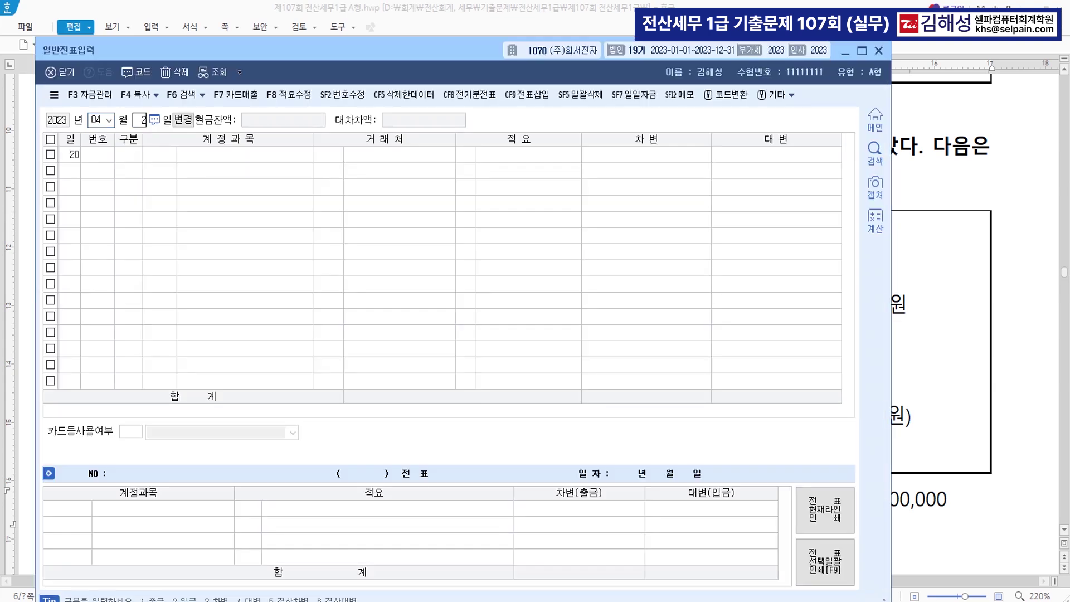
{"action": "type", "text": "4"}
{"action": "key", "text": "Return"}
Credit 0383 자기주식 for 3,600,000
{"action": "type", "text": "자기"}
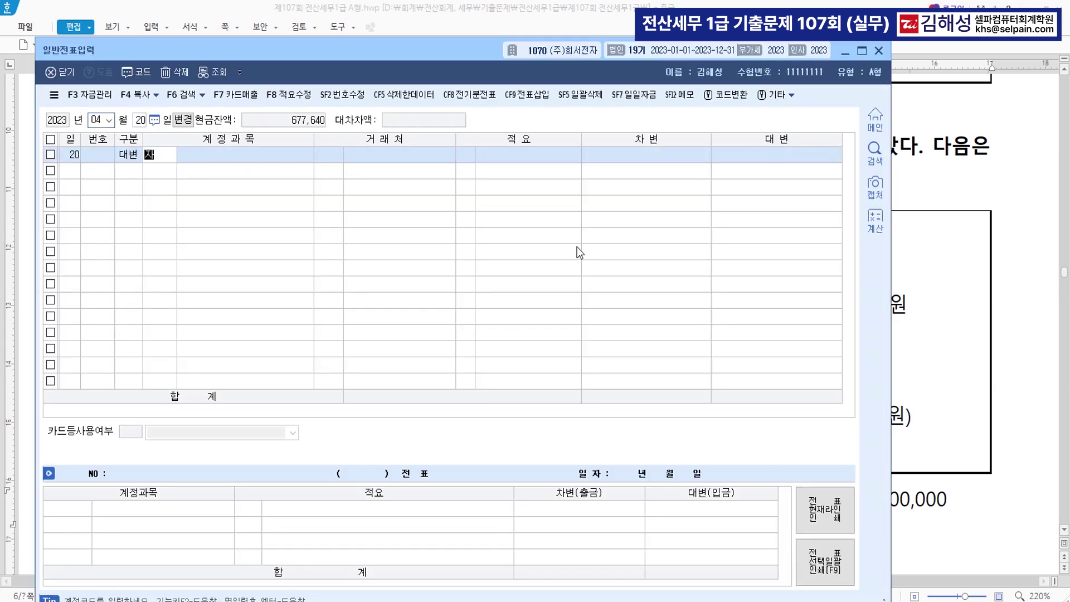
{"action": "key", "text": "Return"}
{"action": "key", "text": "Down"}
{"action": "key", "text": "Down"}
{"action": "key", "text": "Return"}
{"action": "key", "text": "Return"}
{"action": "key", "text": "Return"}
{"action": "type", "text": "3,600,000"}
{"action": "key", "text": "Return"}
{"action": "type", "text": "3"}
{"action": "key", "text": "Return"}
{"action": "type", "text": "103"}
{"action": "key", "text": "Return"}
{"action": "key", "text": "Return"}
{"action": "key", "text": "Return"}
{"action": "key", "text": "Return"}
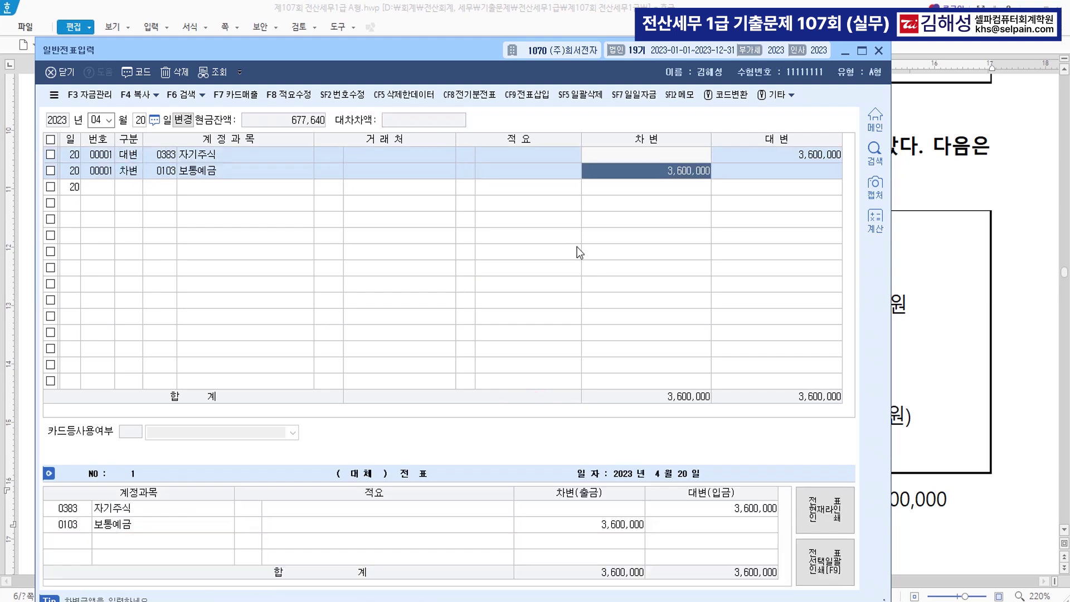
Debit deposits 2,700,000 and 자기주식처분이익 800,000
{"action": "type", "text": "2700000"}
{"action": "key", "text": "Return"}
{"action": "type", "text": "3"}
{"action": "key", "text": "Return"}
{"action": "type", "text": "자기"}
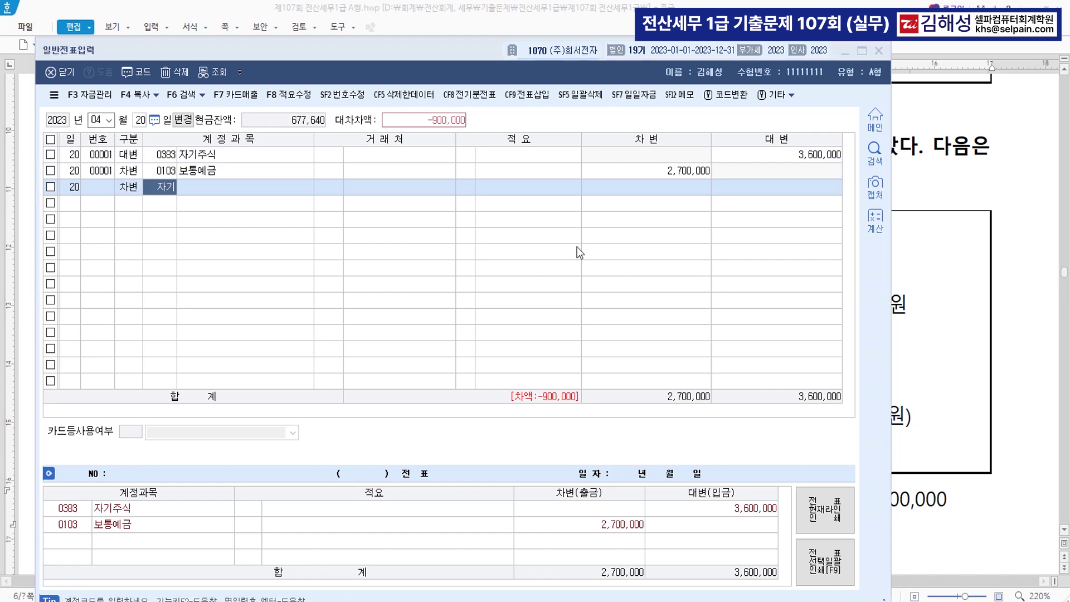
{"action": "key", "text": "Return"}
{"action": "key", "text": "Down"}
{"action": "key", "text": "Down"}
{"action": "key", "text": "Return"}
{"action": "key", "text": "Return"}
{"action": "key", "text": "Return"}
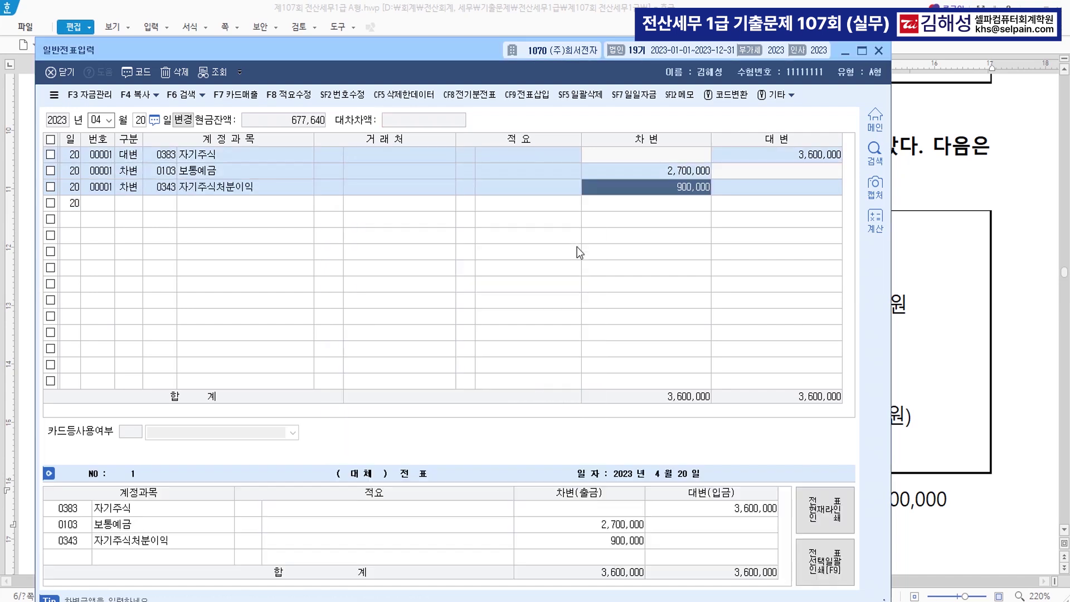
{"action": "type", "text": "800000"}
{"action": "key", "text": "Return"}
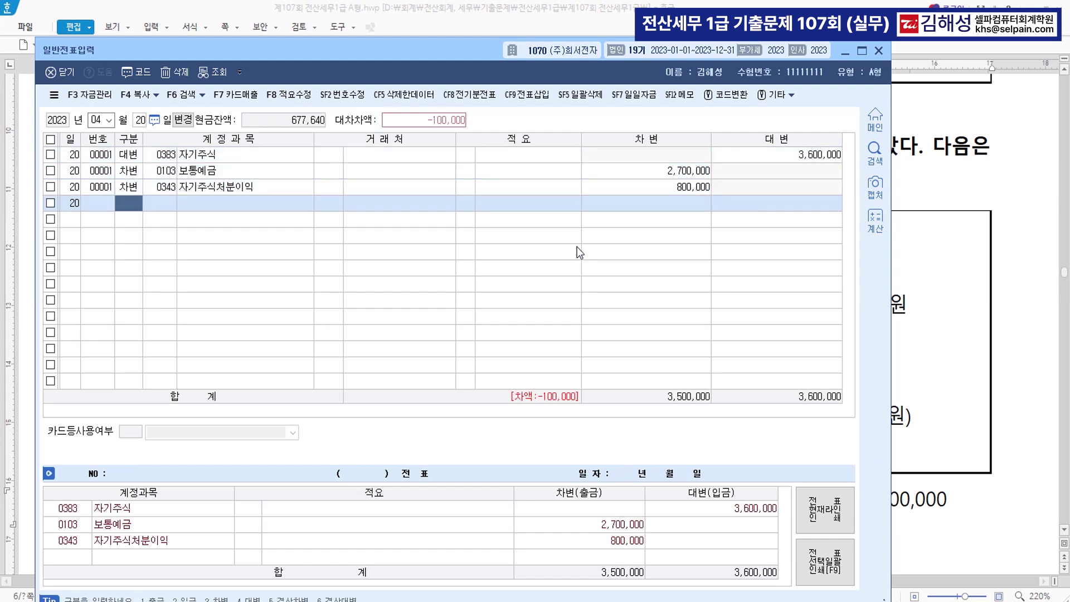
{"action": "type", "text": "3"}
Add the debit line 자기주식처분손실 100,000 to balance the entry at 3,600,000
{"action": "key", "text": "Return"}
{"action": "type", "text": "자기"}
{"action": "key", "text": "Return"}
{"action": "key", "text": "Down"}
{"action": "key", "text": "Down"}
{"action": "key", "text": "Down"}
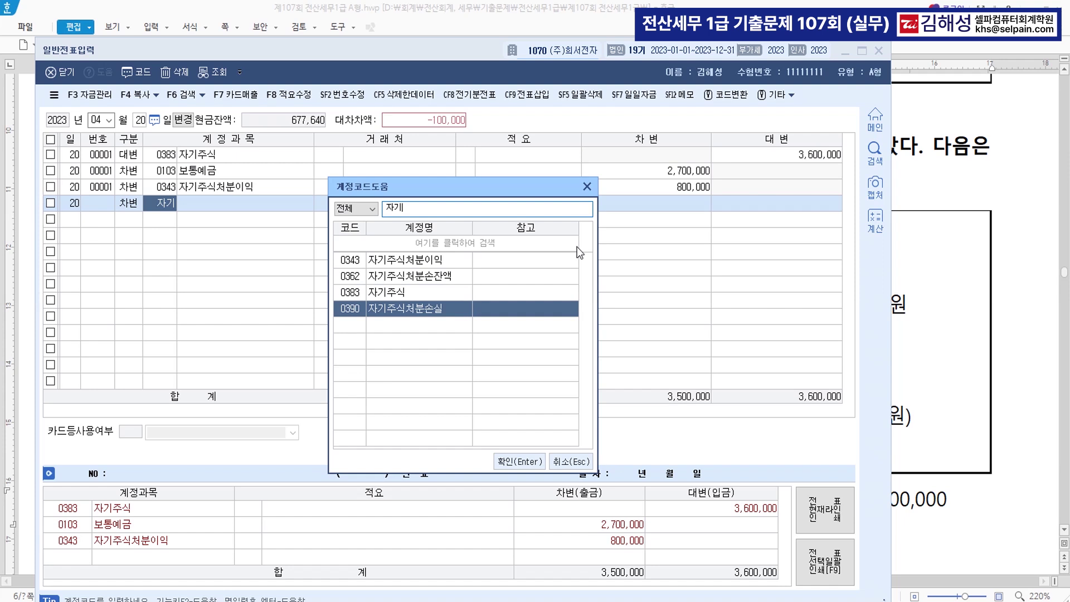
{"action": "key", "text": "Return"}
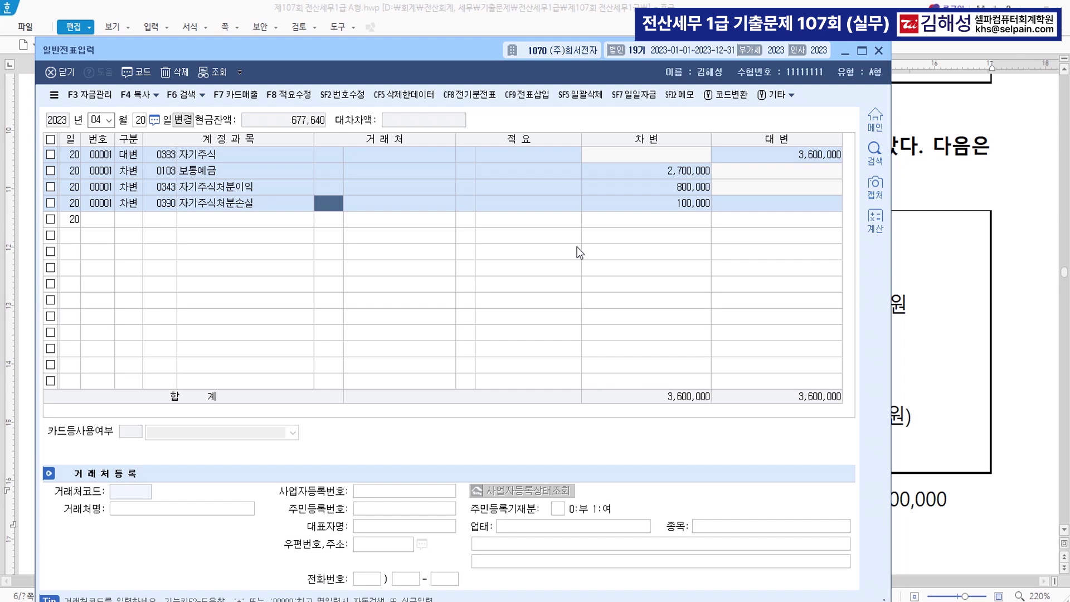
{"action": "key", "text": "Return"}
{"action": "key", "text": "Return"}
{"action": "key", "text": "Return"}
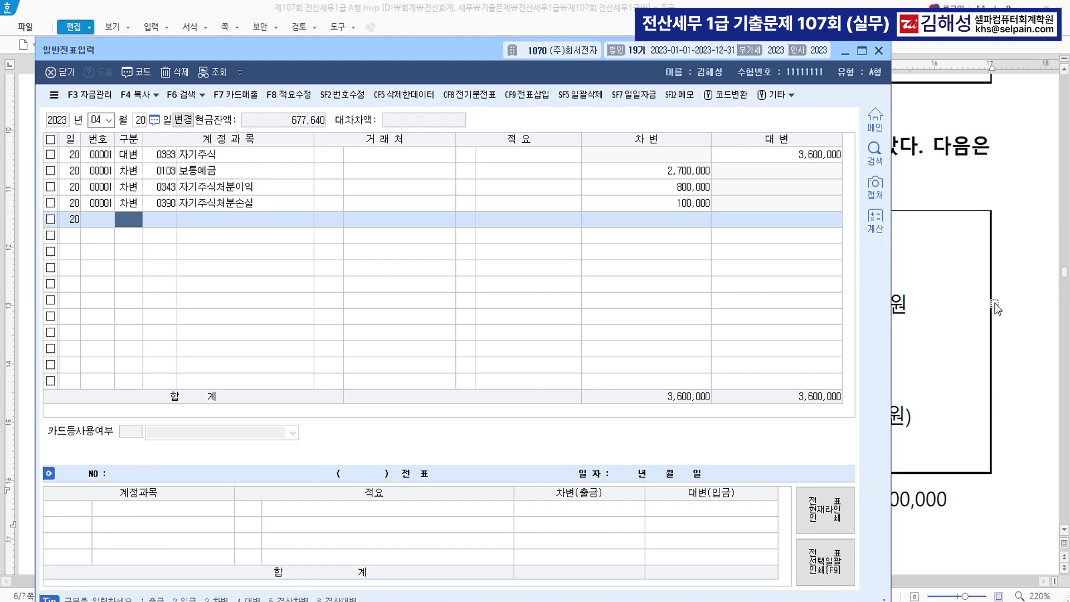
Scroll to problem [2] and colour 관리직 직원 blue
{"action": "left_click", "coordinate": [1017, 300]}
{"action": "scroll", "coordinate": [636, 397], "scroll_direction": "down", "scroll_amount": 8}
{"action": "scroll", "coordinate": [629, 401], "scroll_direction": "down", "scroll_amount": 3}
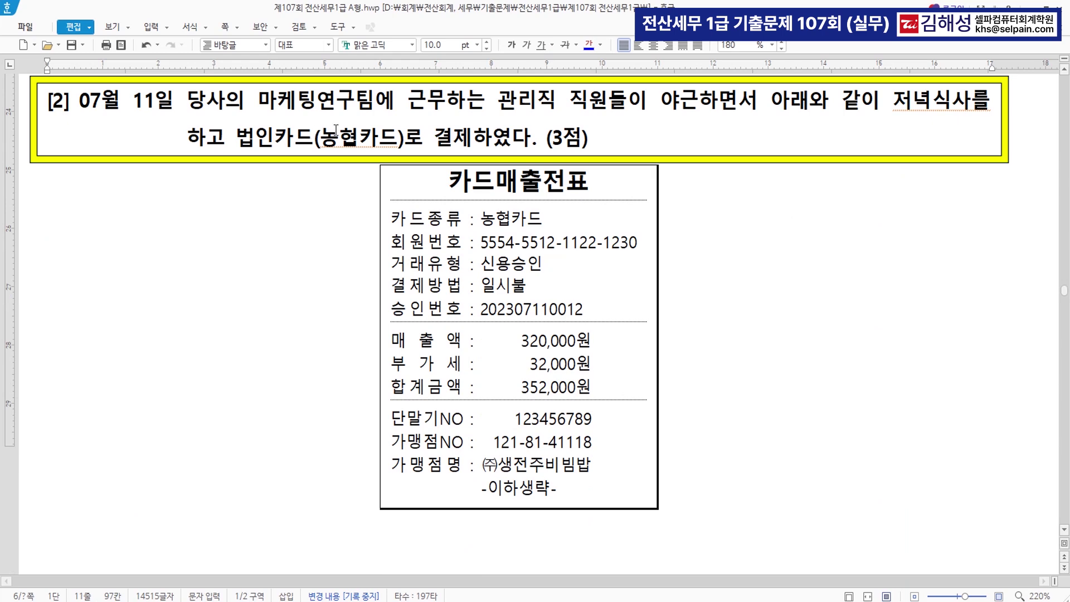
{"action": "left_click_drag", "start_coordinate": [498, 102], "coordinate": [608, 103]}
{"action": "left_click", "coordinate": [589, 44]}
{"action": "scroll", "coordinate": [780, 223], "scroll_direction": "up", "scroll_amount": 1}
{"action": "left_click", "coordinate": [819, 177]}
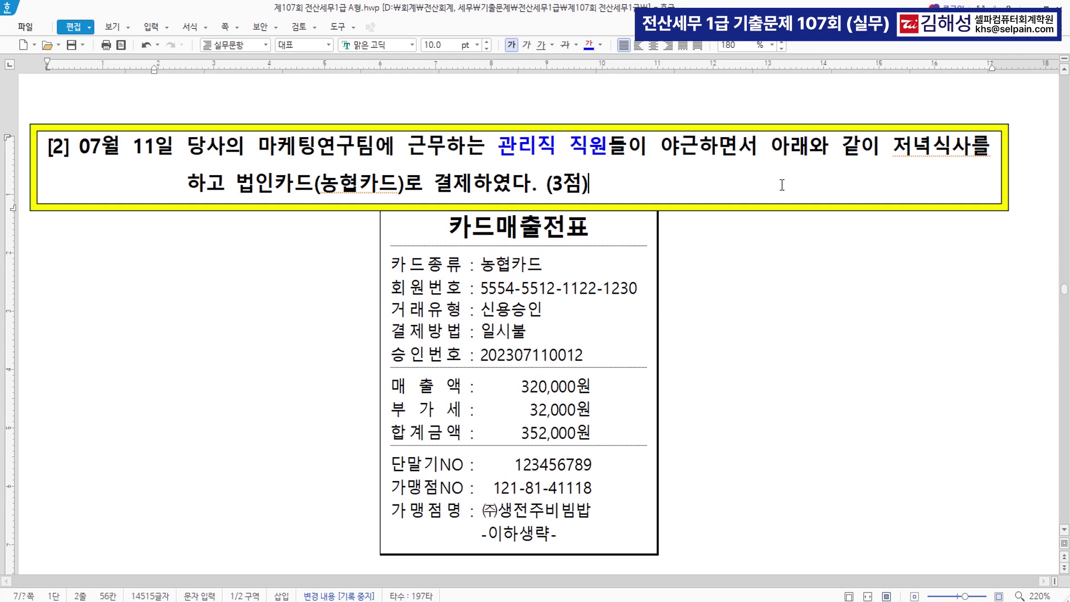
Colour 법인카드(농협카드)로 결제 blue and return to KcLep
{"action": "left_click_drag", "start_coordinate": [236, 188], "coordinate": [473, 193]}
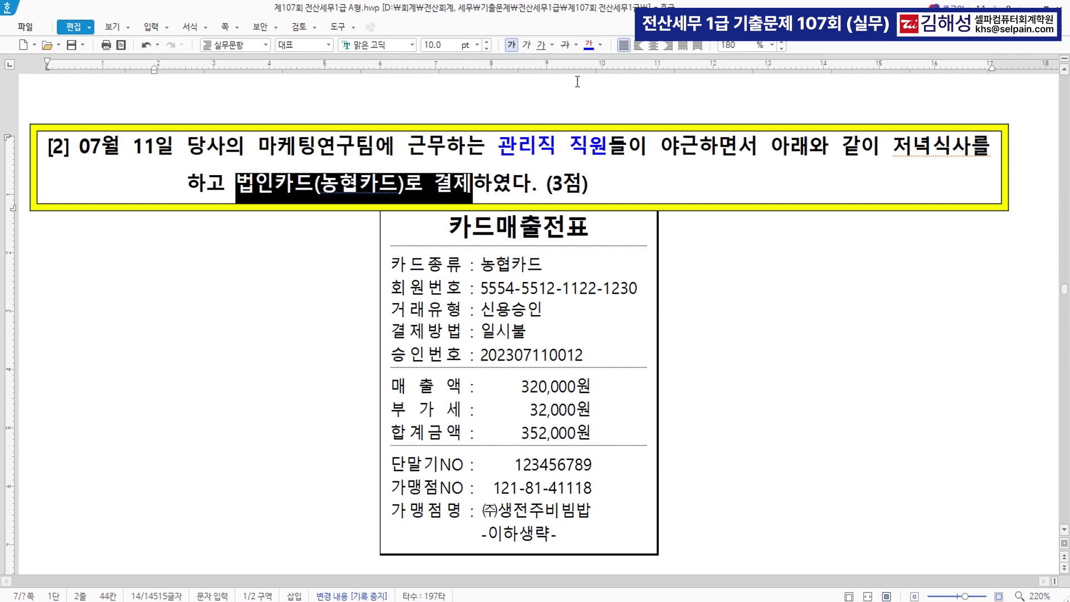
{"action": "left_click", "coordinate": [588, 48]}
{"action": "left_click", "coordinate": [723, 339]}
{"action": "scroll", "coordinate": [724, 357], "scroll_direction": "down", "scroll_amount": 1}
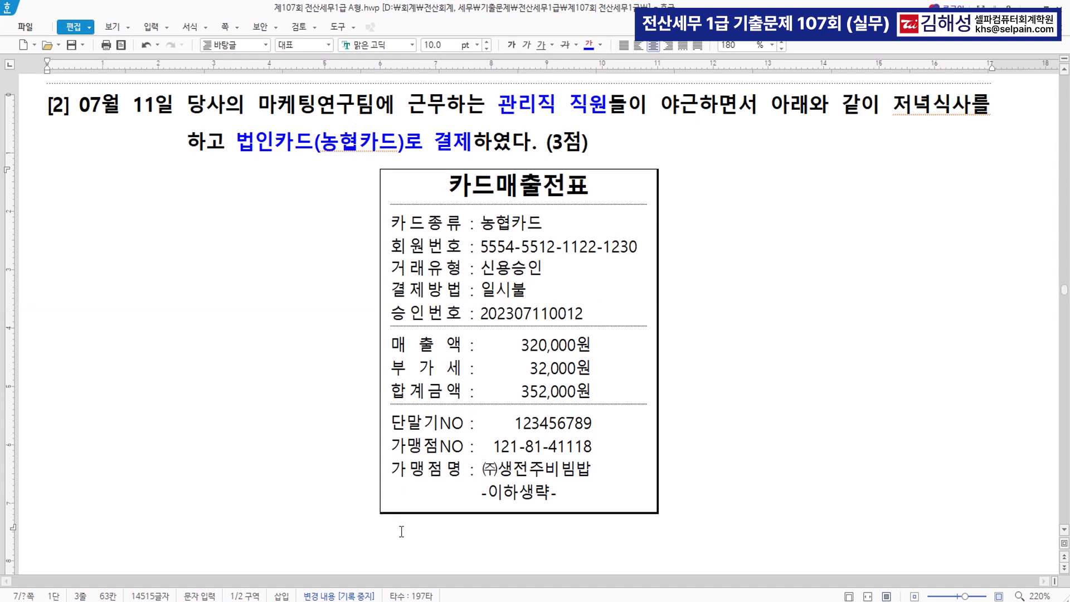
{"action": "key", "text": "alt+Tab"}
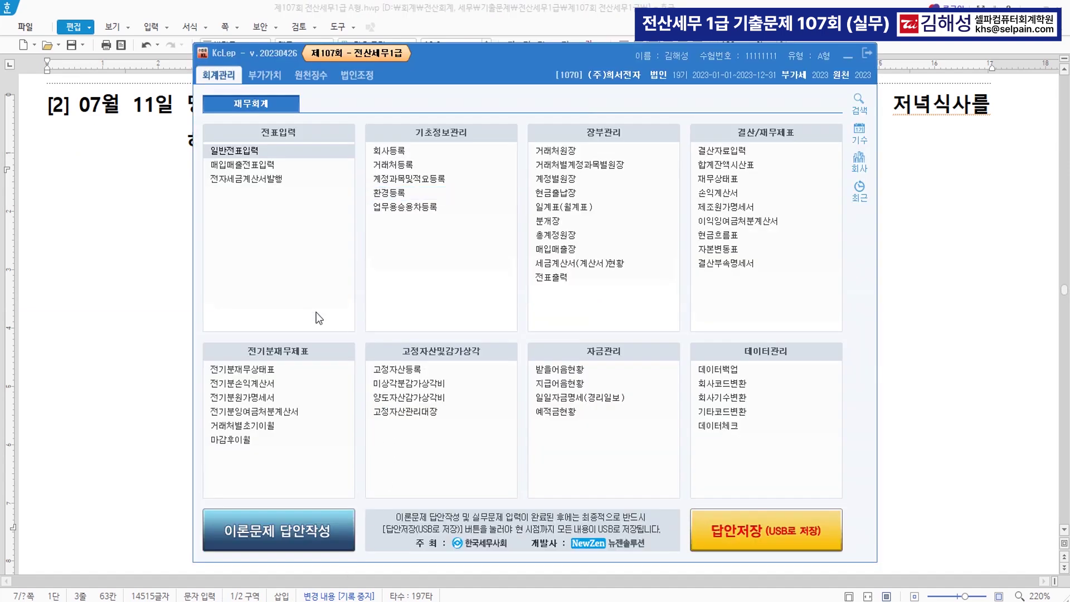
In 매입매출전표입력, enter a 07/11 type 57 line: 회식, 320,000 supply, 32,000 VAT
{"action": "left_click", "coordinate": [246, 165]}
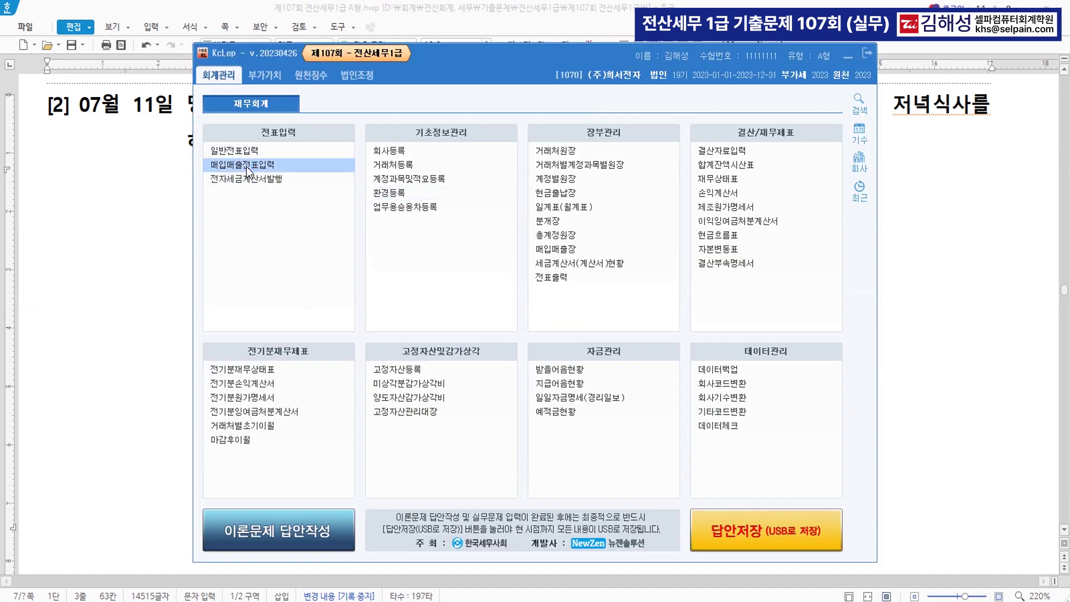
{"action": "type", "text": "0711"}
{"action": "key", "text": "Return"}
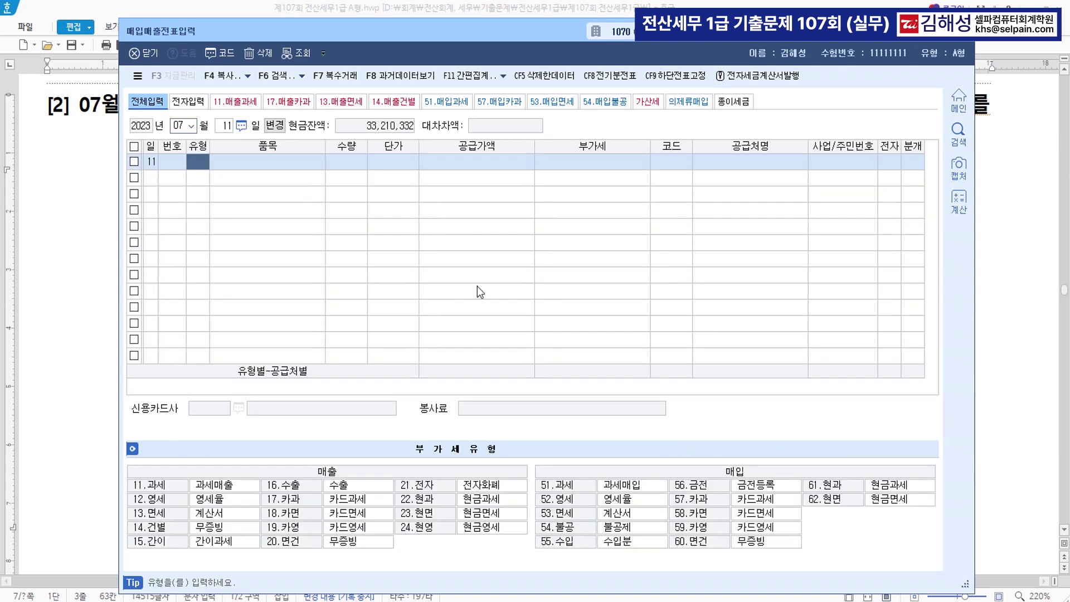
{"action": "type", "text": "57"}
{"action": "key", "text": "Return"}
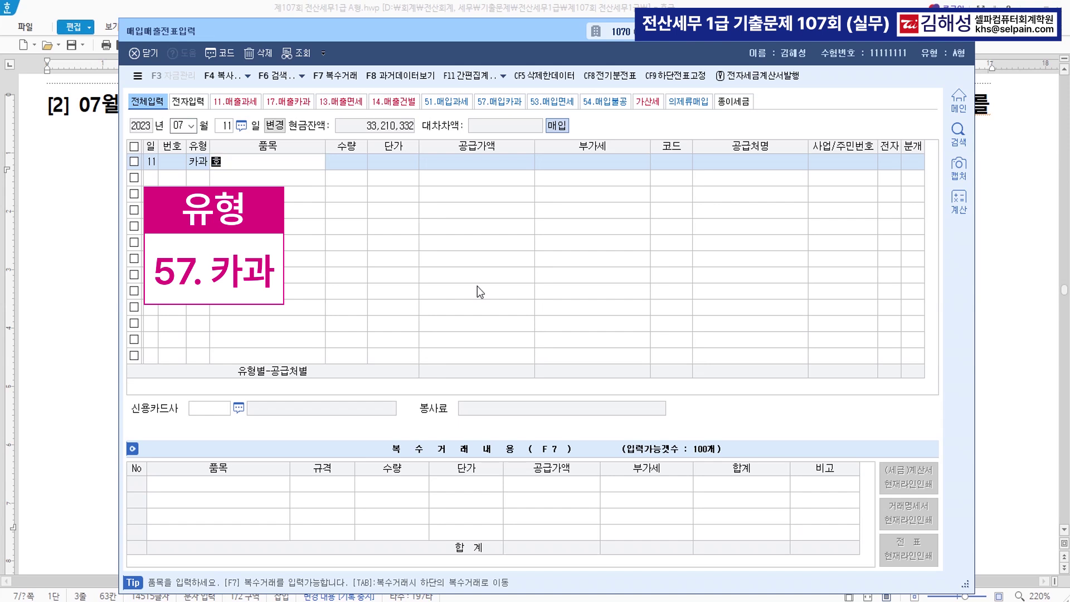
{"action": "type", "text": "회식"}
{"action": "key", "text": "Return"}
{"action": "key", "text": "Return"}
{"action": "key", "text": "Return"}
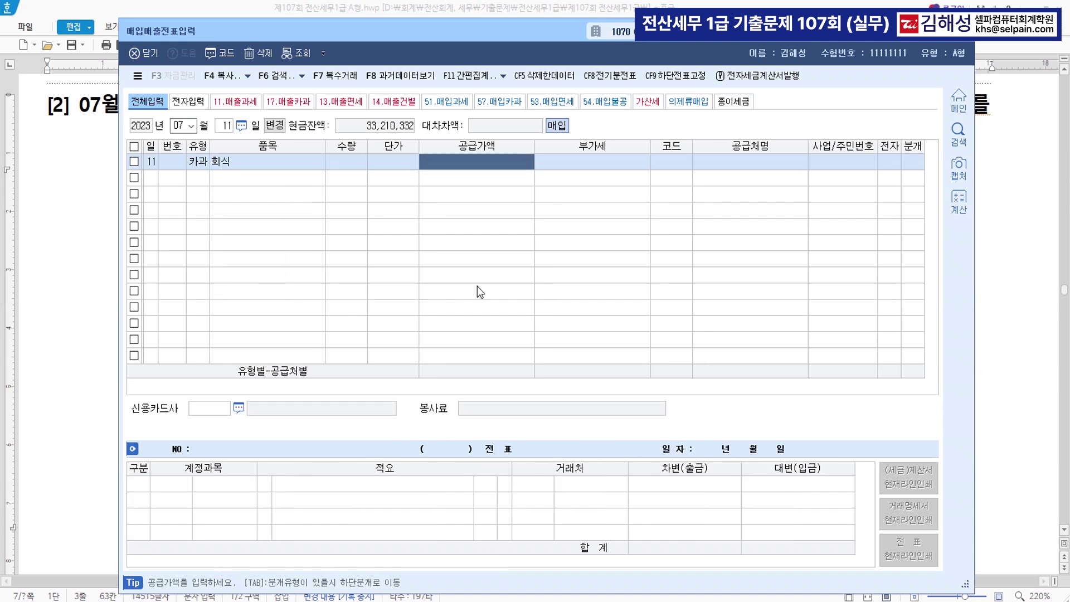
{"action": "type", "text": "320000"}
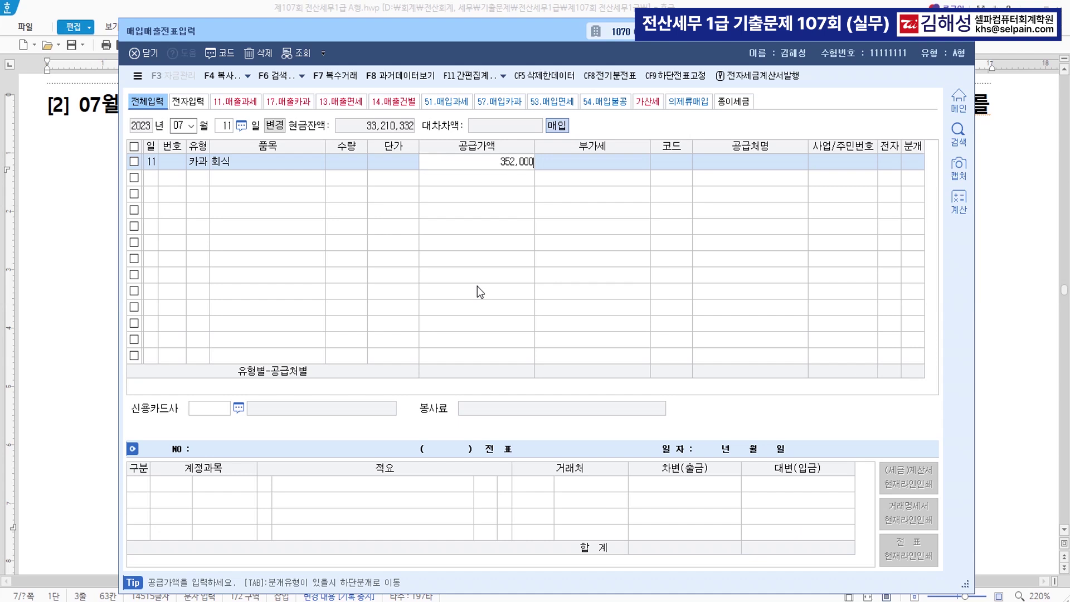
{"action": "key", "text": "Return"}
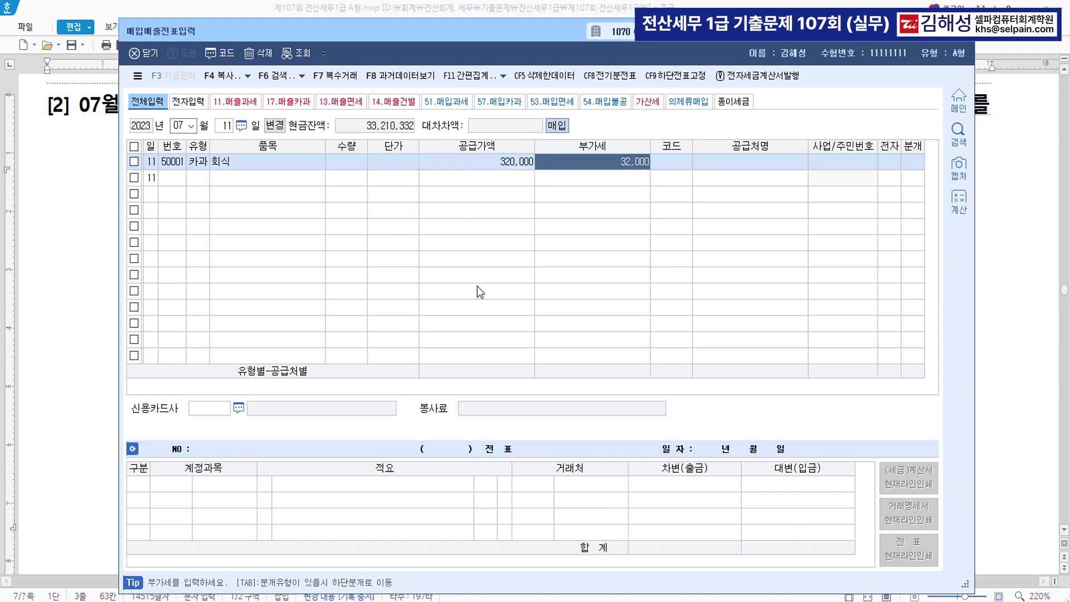
{"action": "key", "text": "Return"}
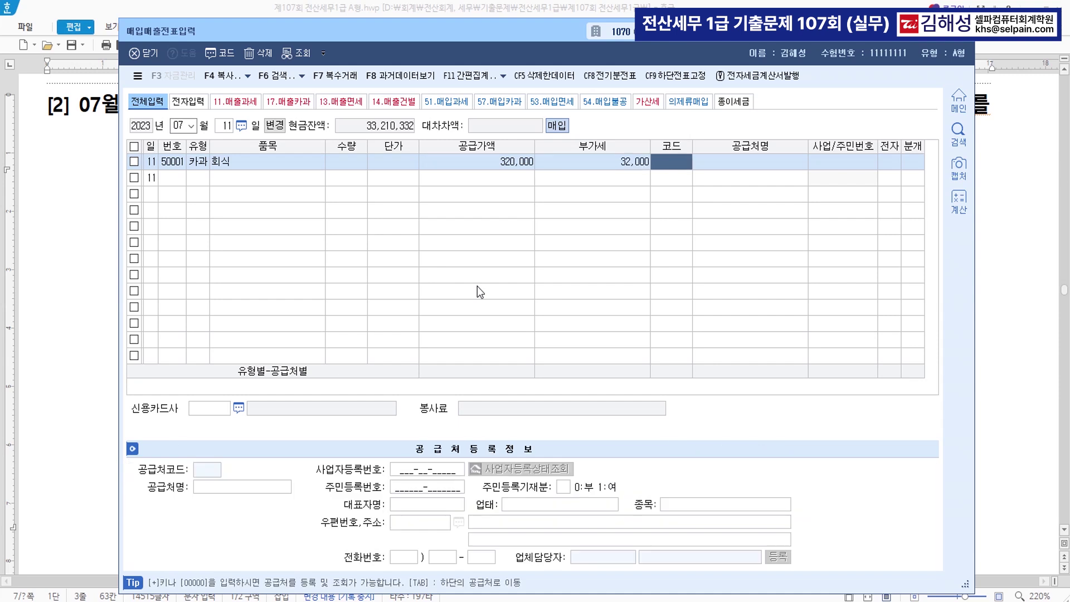
Set the supplier to (주)생전주비빔밥 and the card company to 99605 농협카드
{"action": "type", "text": "생전"}
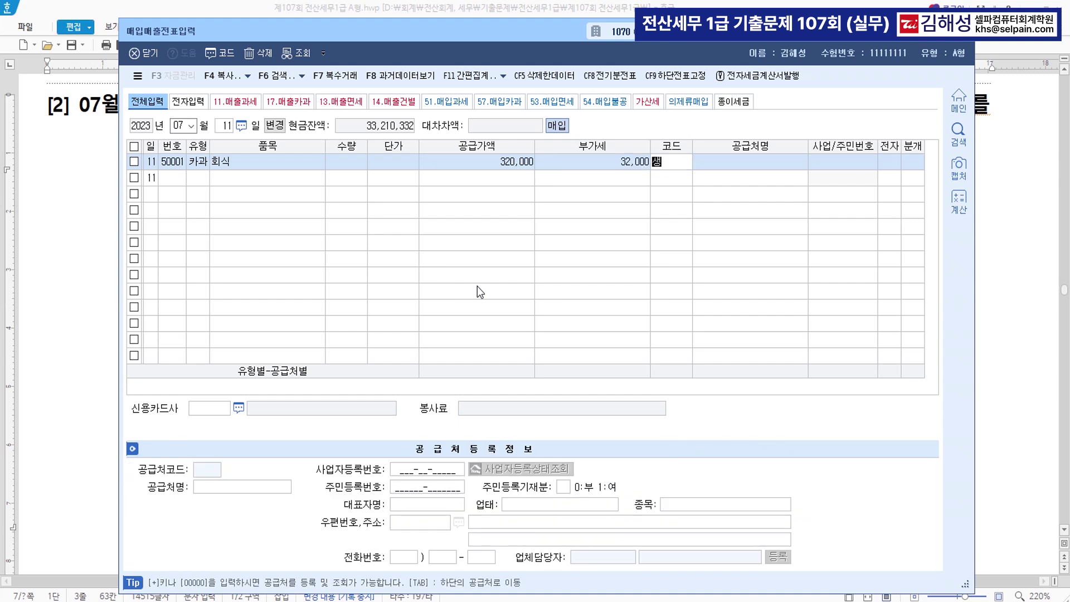
{"action": "key", "text": "Return"}
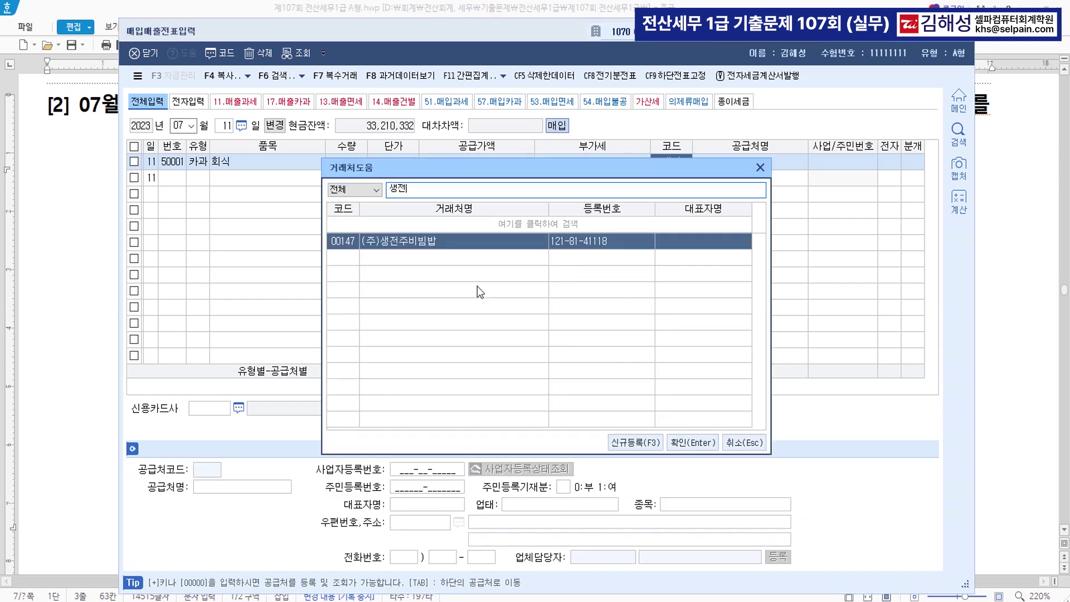
{"action": "key", "text": "Return"}
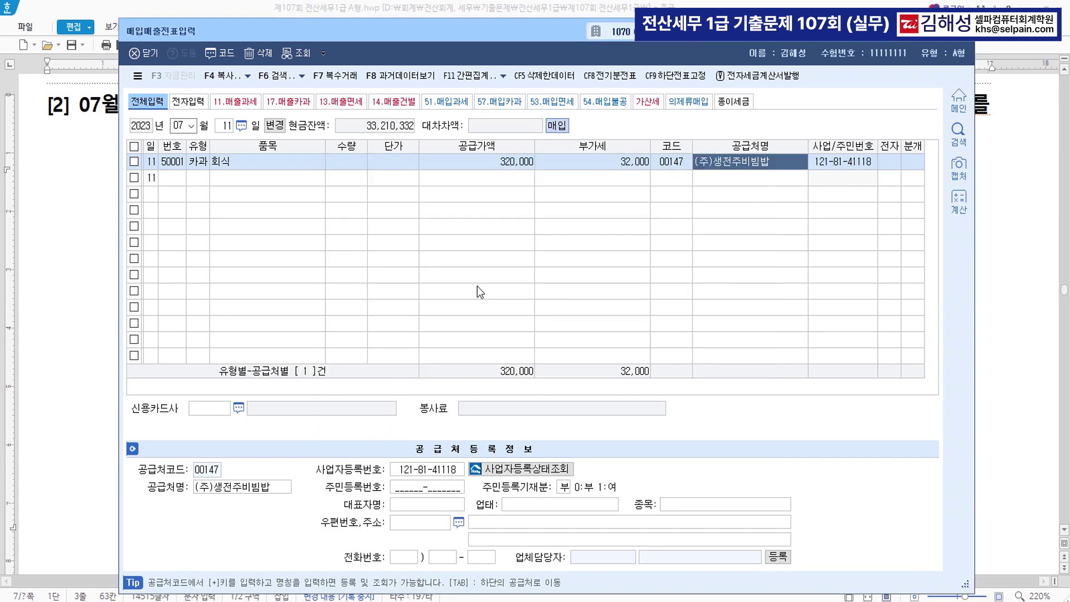
{"action": "key", "text": "Return"}
{"action": "key", "text": "F2"}
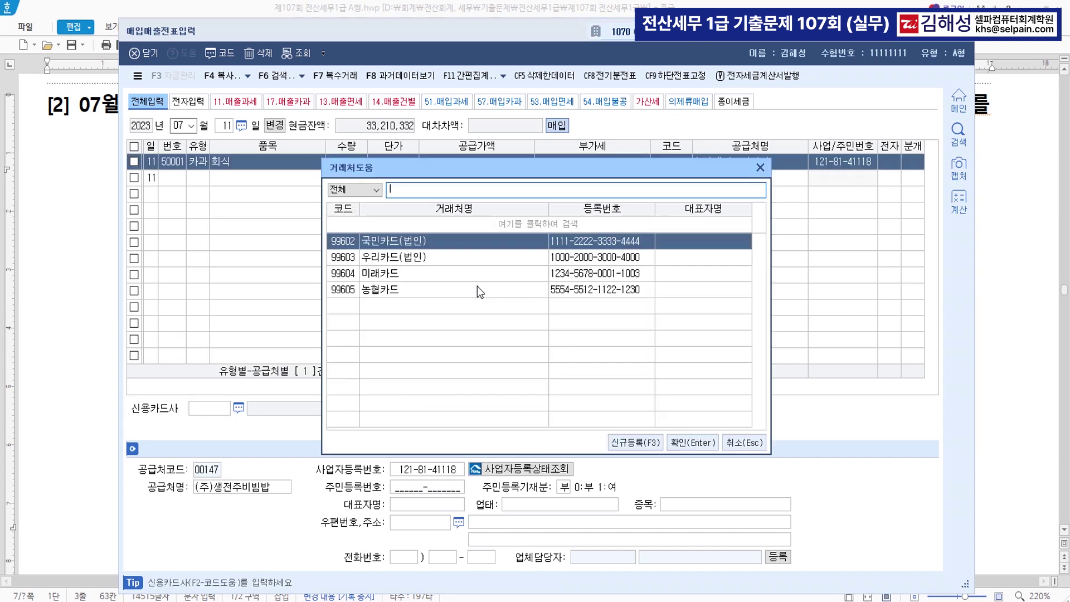
{"action": "key", "text": "Down"}
{"action": "key", "text": "Down"}
{"action": "key", "text": "Down"}
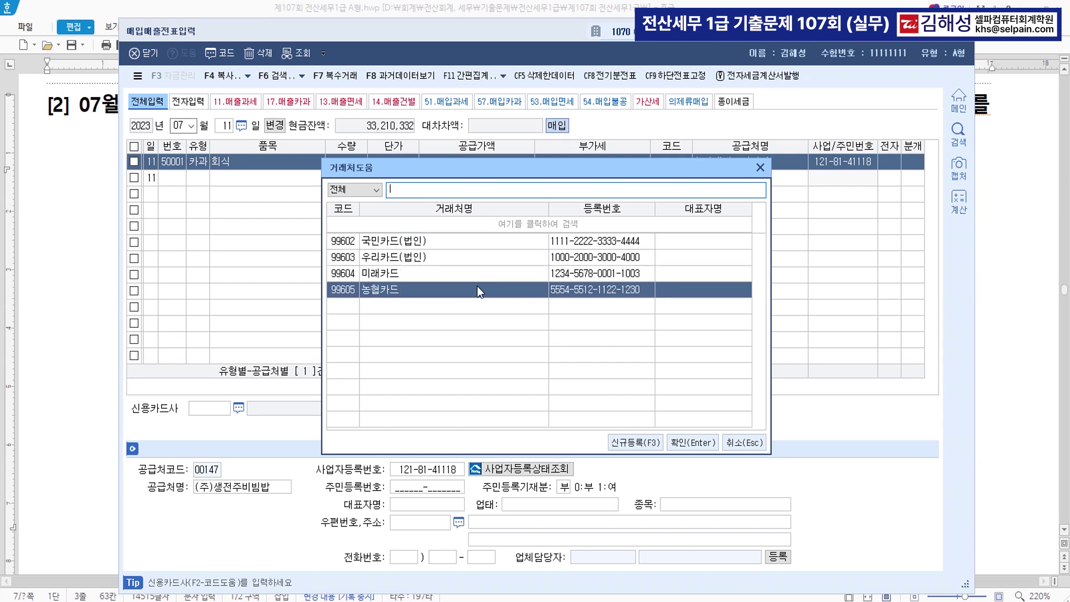
{"action": "key", "text": "Return"}
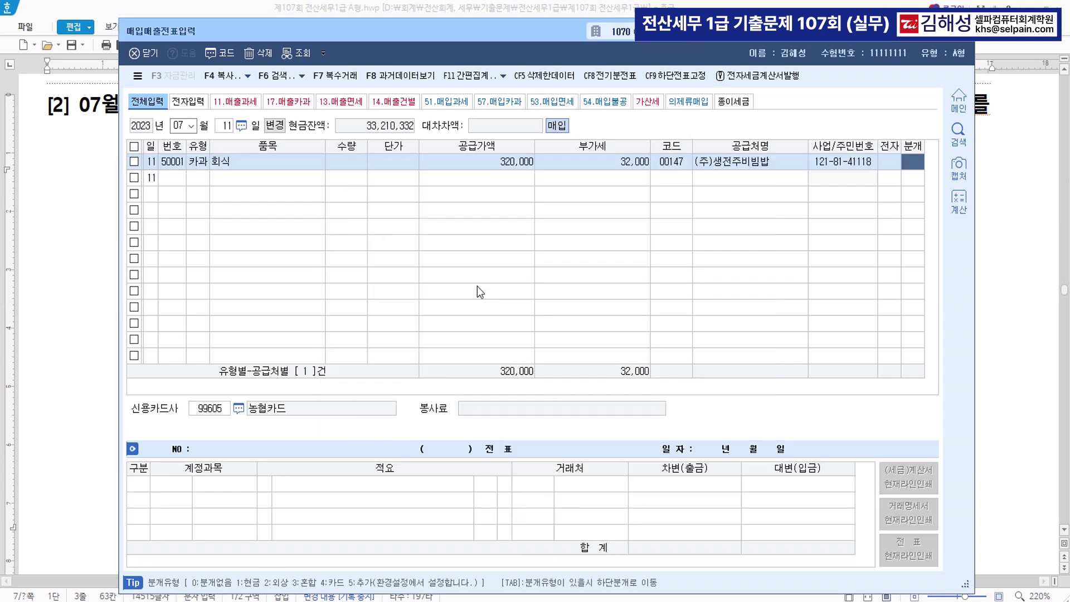
Journalize as mixed: 0811 복리후생비 320,000, payable credited to 농협카드
{"action": "type", "text": "3"}
{"action": "key", "text": "Return"}
{"action": "key", "text": "Return"}
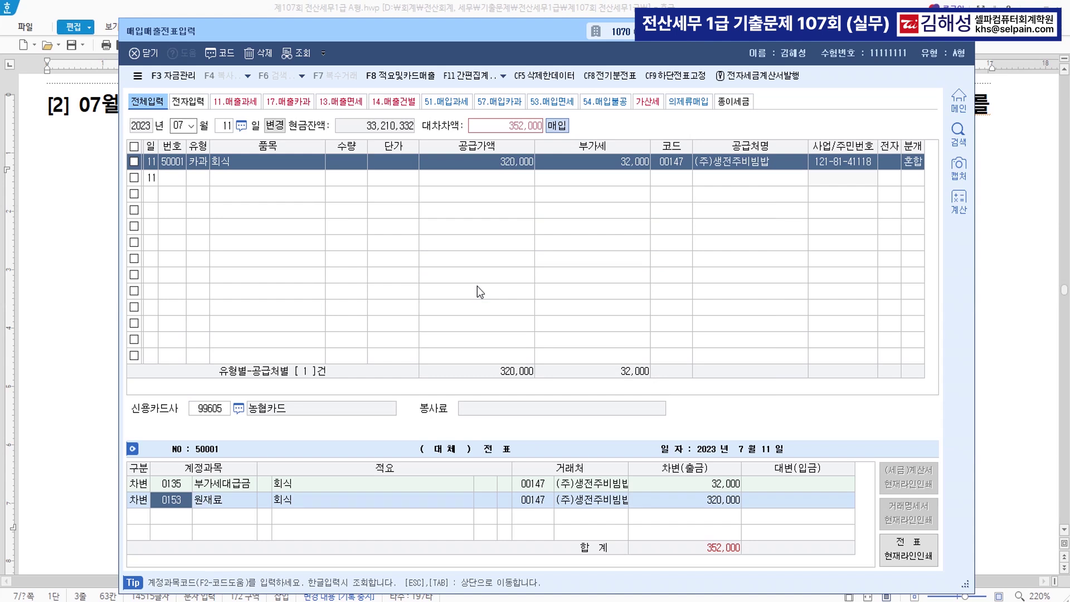
{"action": "type", "text": "0811"}
{"action": "key", "text": "Return"}
{"action": "key", "text": "Return"}
{"action": "type", "text": "4"}
{"action": "key", "text": "Return"}
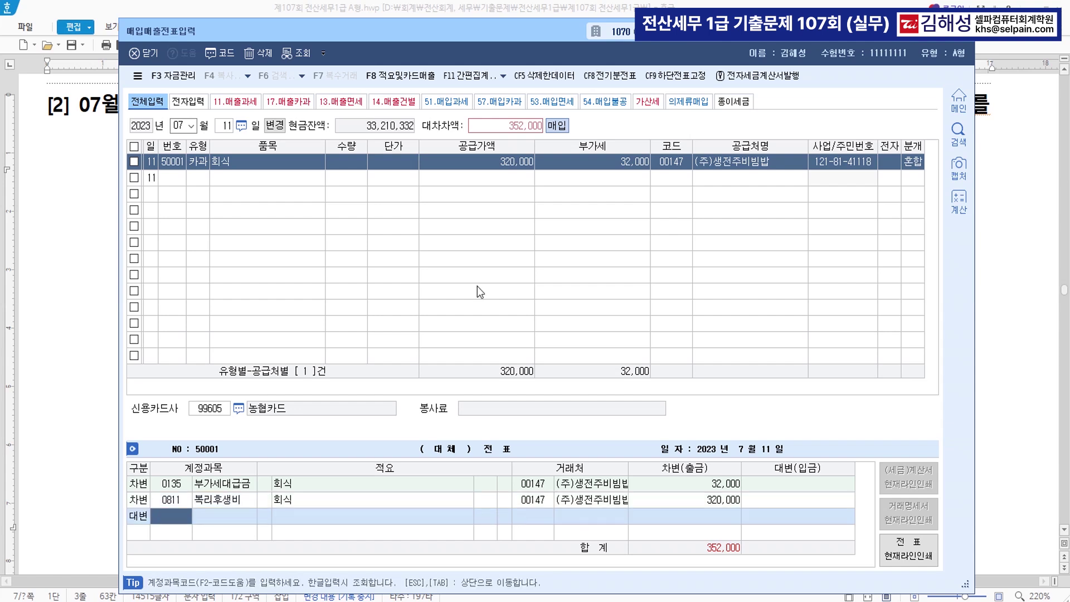
{"action": "type", "text": "253"}
{"action": "key", "text": "Return"}
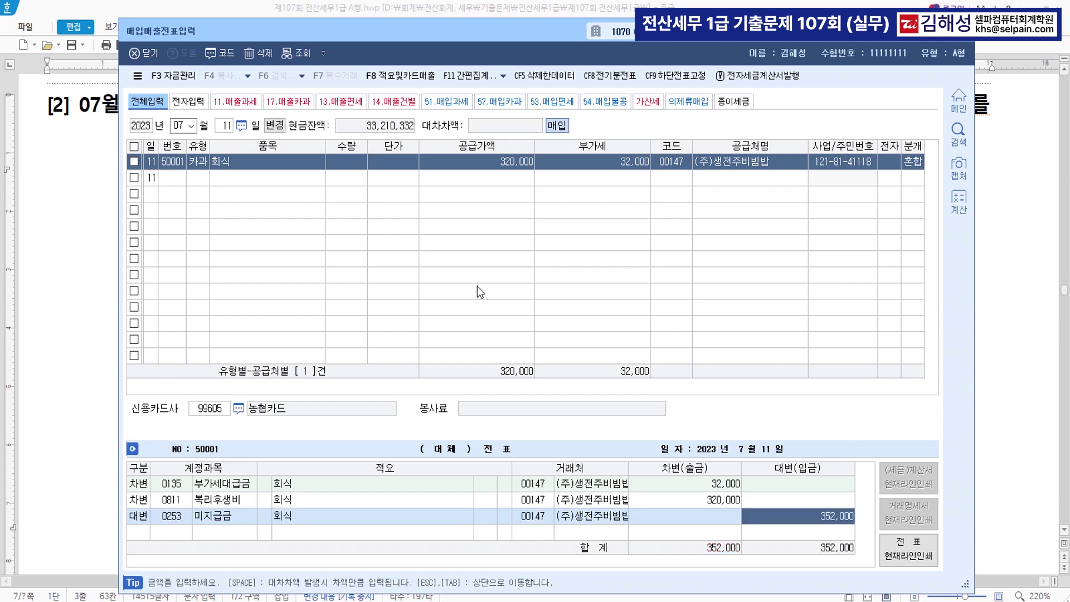
{"action": "key", "text": "Left"}
{"action": "key", "text": "Left"}
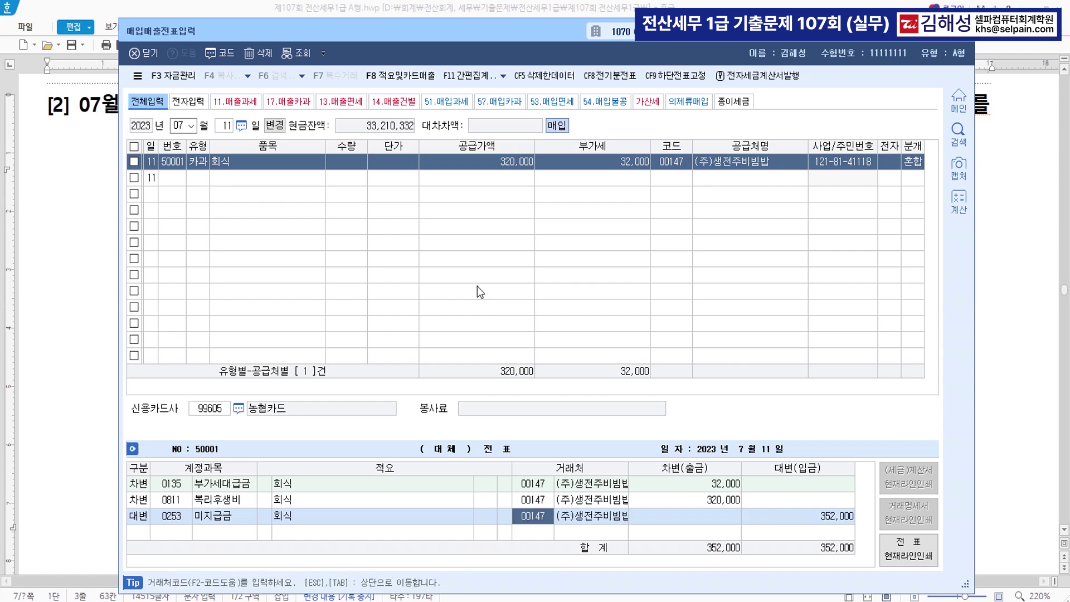
{"action": "type", "text": "농협"}
{"action": "key", "text": "Return"}
{"action": "key", "text": "Return"}
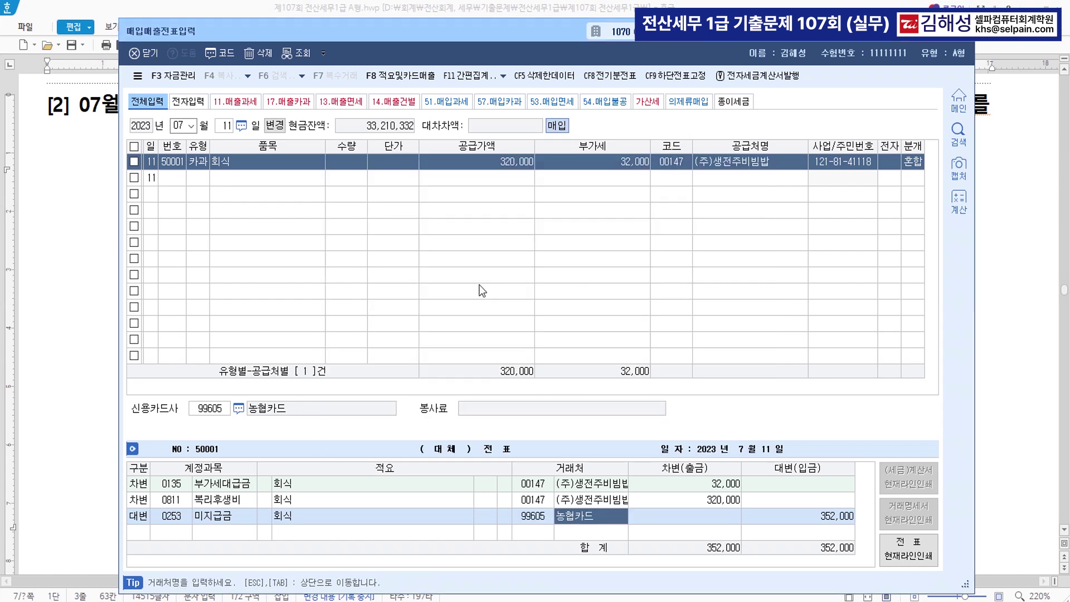
Switch the journal type to 4 카드, confirm 0811 복리후생비, and verify the counterparties
{"action": "left_click", "coordinate": [909, 163]}
{"action": "type", "text": "4"}
{"action": "key", "text": "Return"}
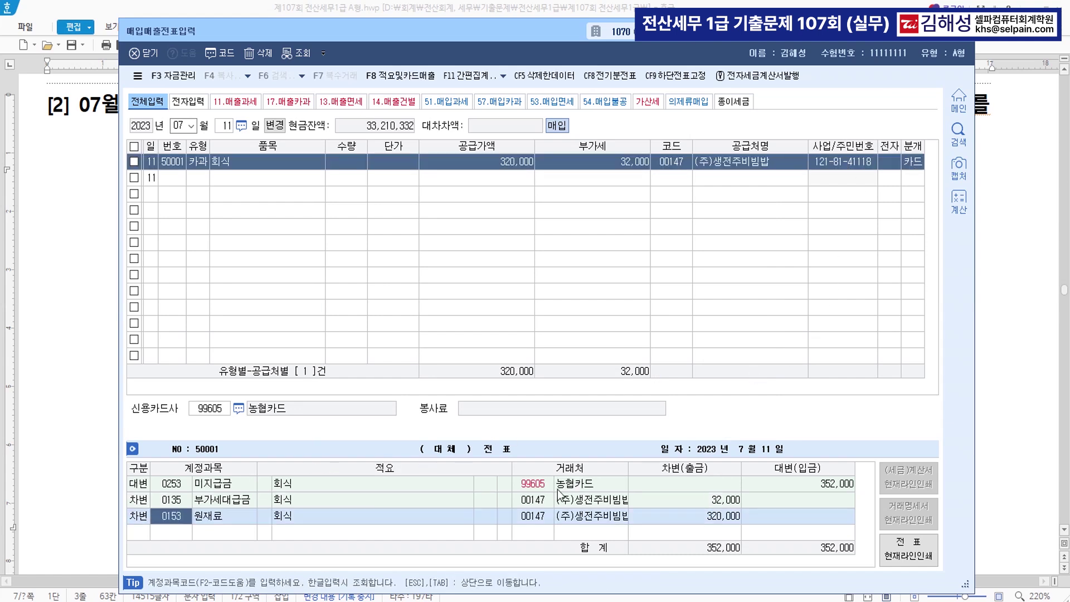
{"action": "type", "text": "811"}
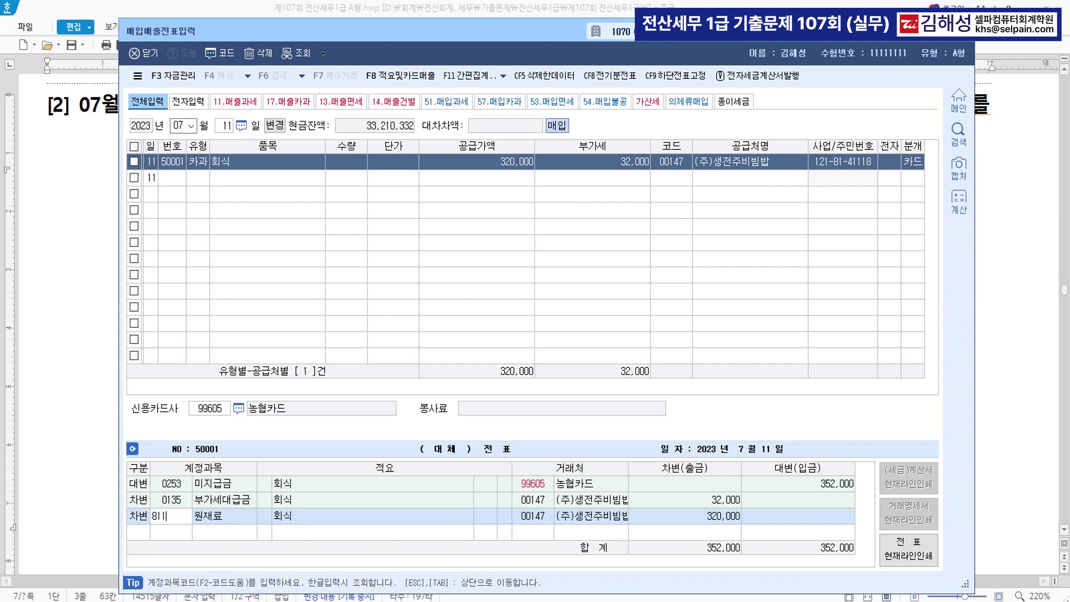
{"action": "key", "text": "Return"}
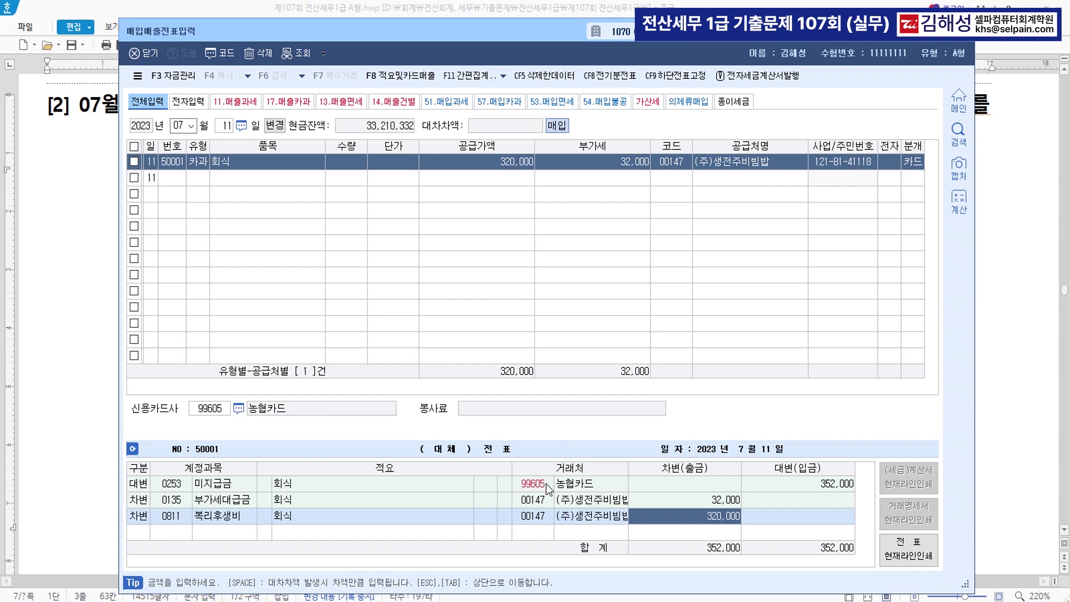
{"action": "left_click", "coordinate": [236, 486]}
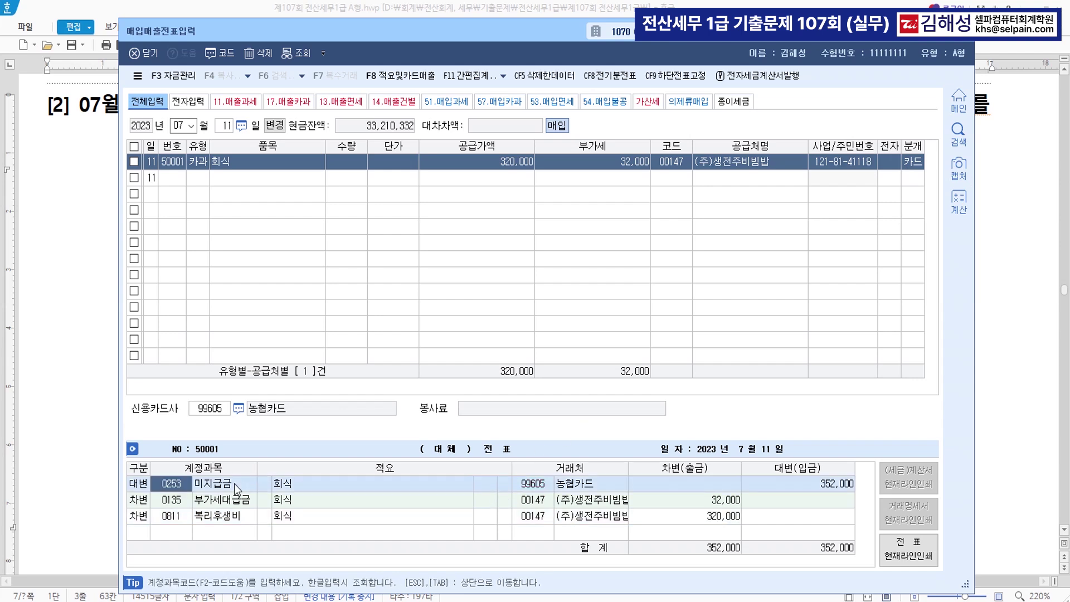
{"action": "left_click", "coordinate": [581, 485]}
{"action": "left_click", "coordinate": [582, 515]}
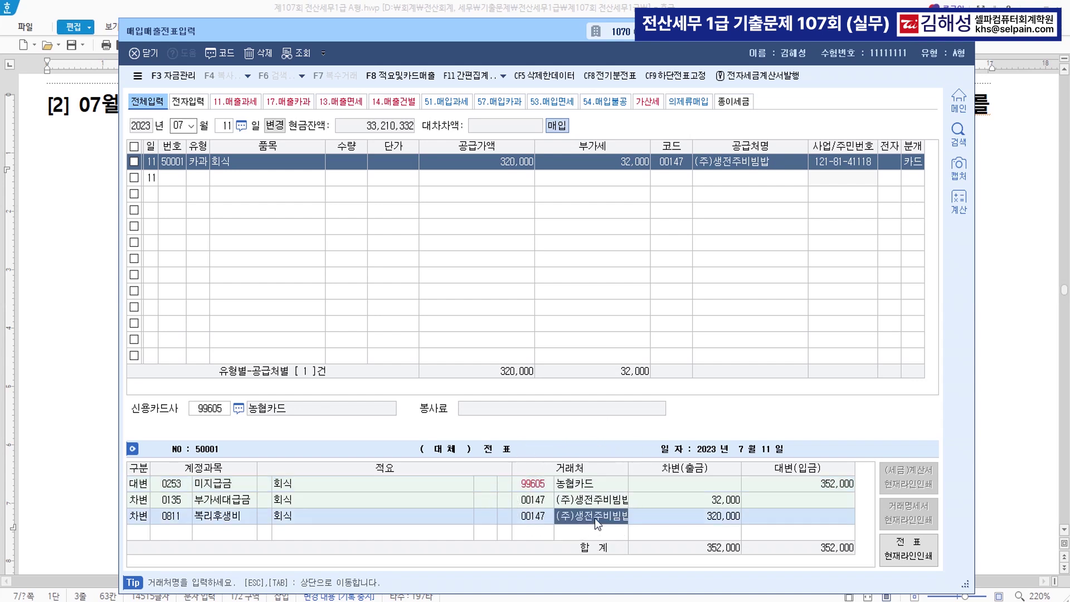
{"action": "key", "text": "Return"}
{"action": "key", "text": "Tab"}
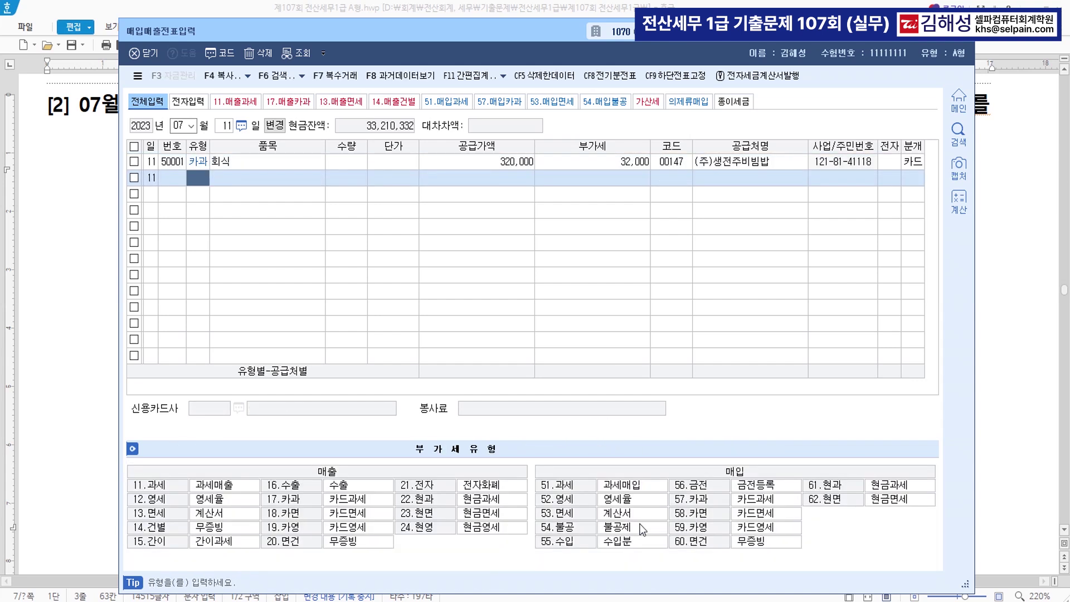
Scroll to question [3] and mark the 할부판매계약 phrase and first-instalment deposit sentence
{"action": "left_click", "coordinate": [70, 304]}
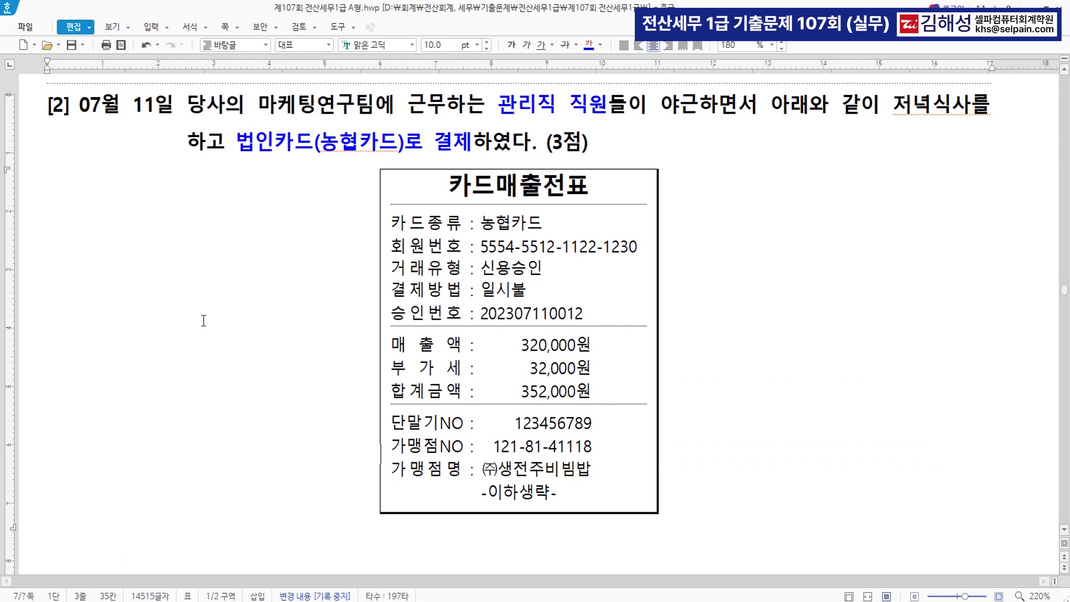
{"action": "scroll", "coordinate": [602, 351], "scroll_direction": "down", "scroll_amount": 4}
{"action": "left_click", "coordinate": [604, 362]}
{"action": "scroll", "coordinate": [604, 362], "scroll_direction": "down", "scroll_amount": 2}
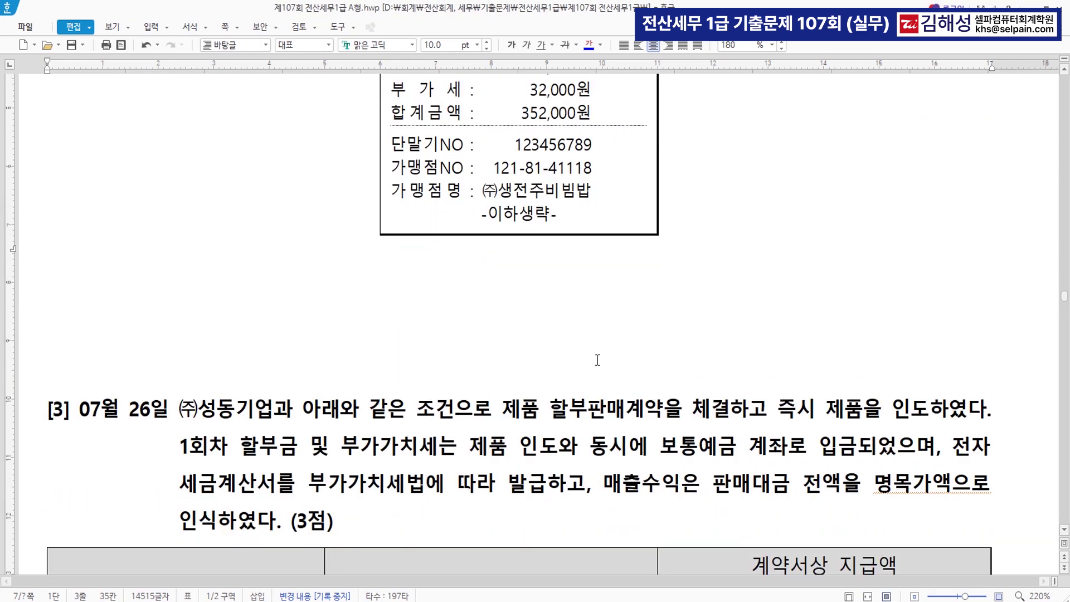
{"action": "scroll", "coordinate": [591, 363], "scroll_direction": "down", "scroll_amount": 8}
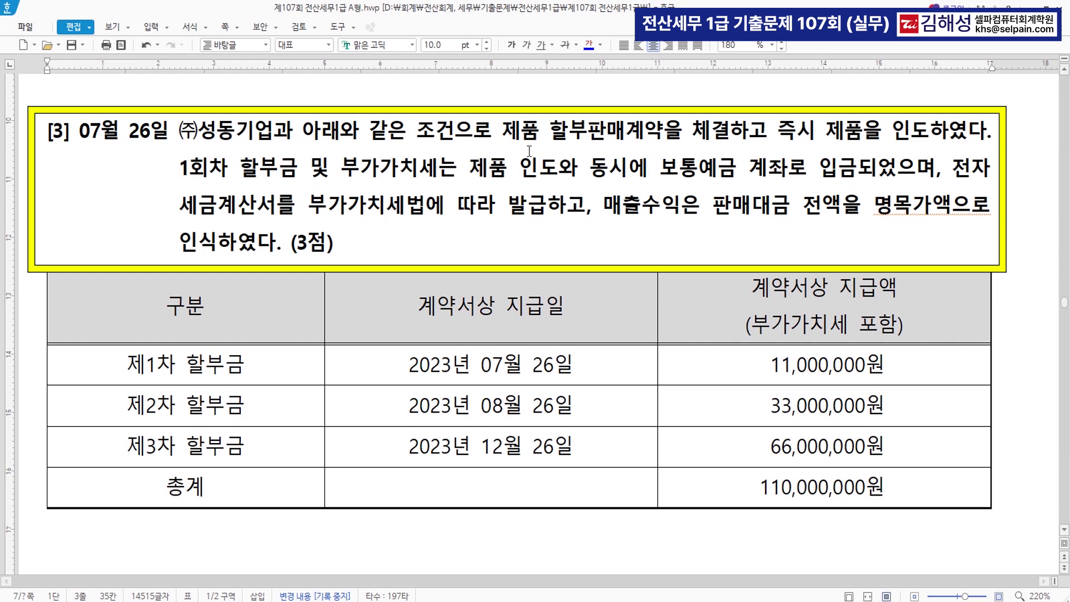
{"action": "left_click_drag", "start_coordinate": [504, 146], "coordinate": [727, 147]}
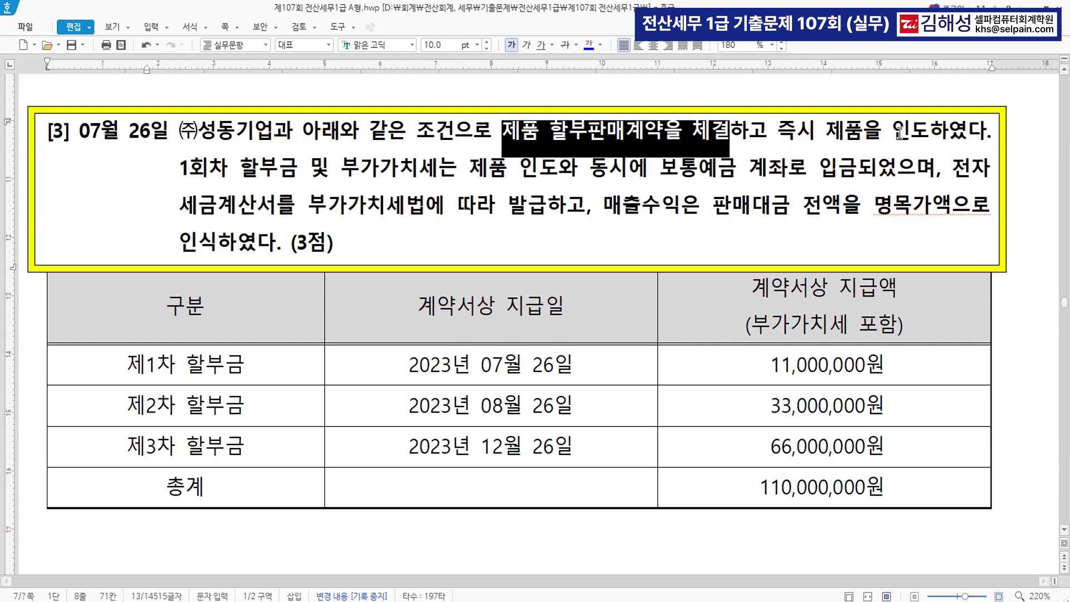
{"action": "left_click_drag", "start_coordinate": [177, 167], "coordinate": [934, 173]}
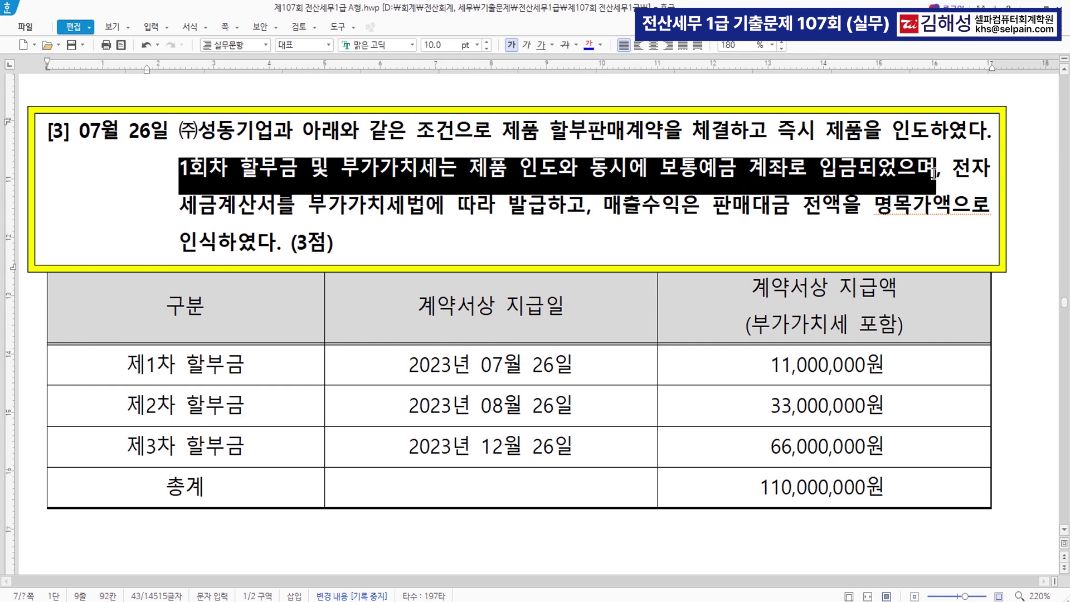
Colour 부가가치세법에 따라 발급 blue and mark the July 26 and December 26 instalment dates
{"action": "left_click", "coordinate": [315, 207]}
{"action": "left_click_drag", "start_coordinate": [316, 208], "coordinate": [551, 207]}
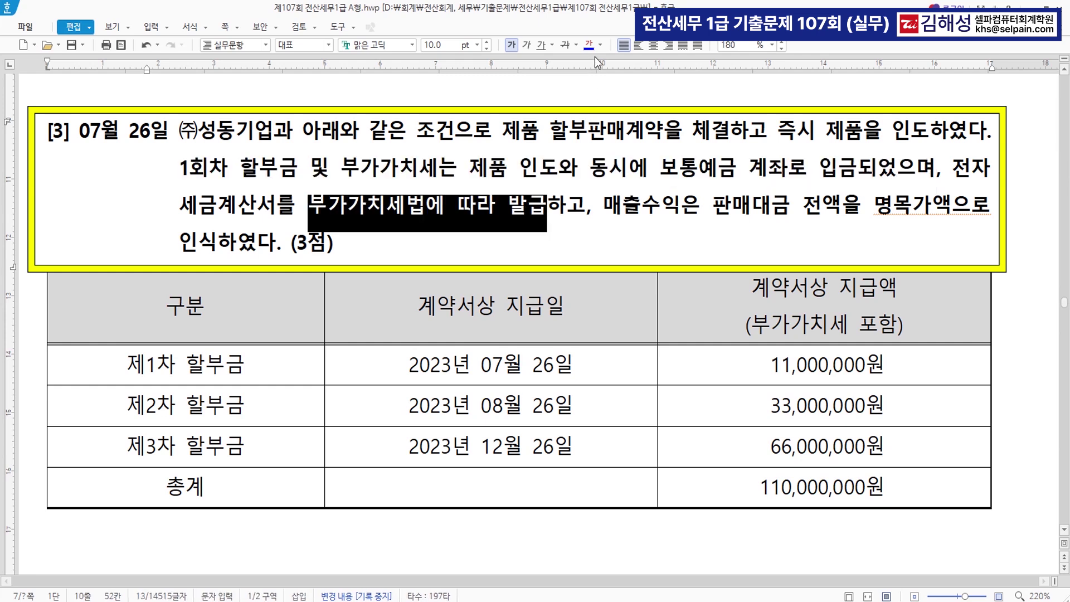
{"action": "left_click", "coordinate": [589, 44]}
{"action": "left_click", "coordinate": [591, 242]}
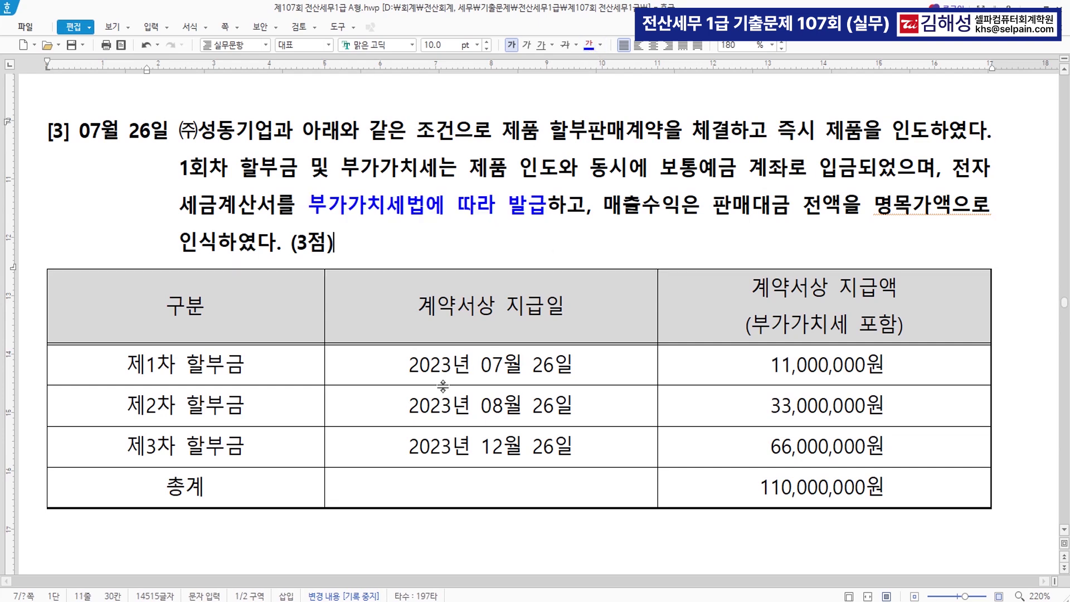
{"action": "left_click_drag", "start_coordinate": [410, 365], "coordinate": [574, 361]}
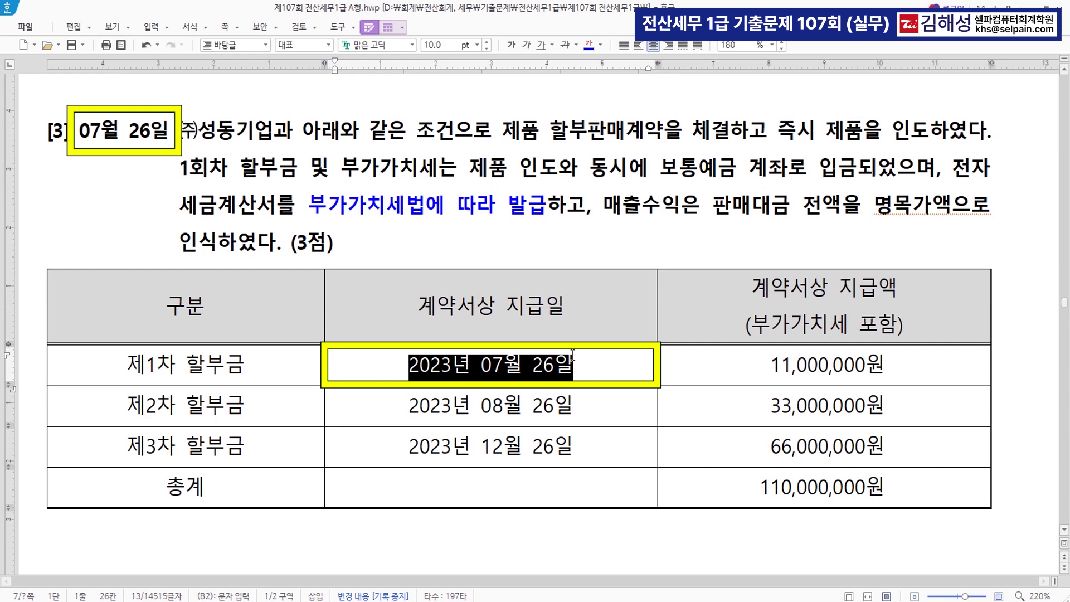
{"action": "left_click_drag", "start_coordinate": [410, 454], "coordinate": [582, 452]}
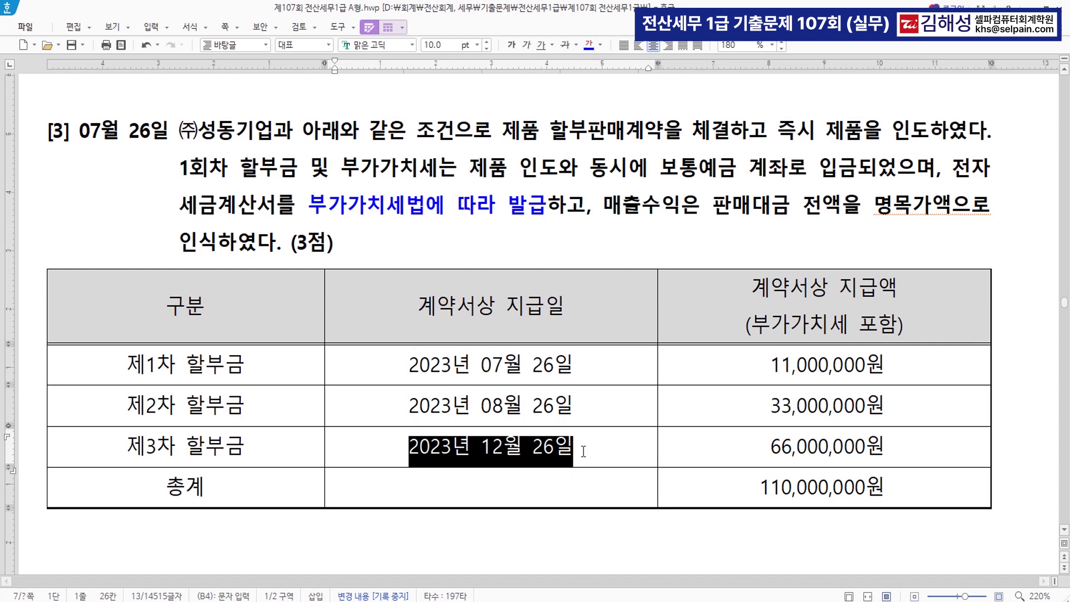
{"action": "left_click", "coordinate": [547, 208]}
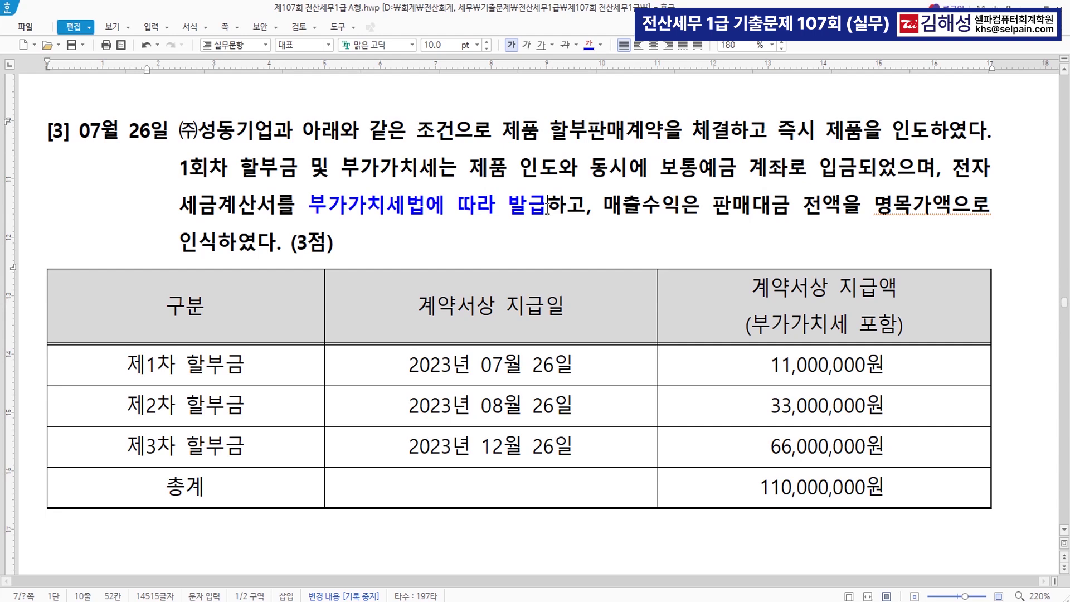
Append (장기X) after 발급 and colour the 110,000,000원 total blue
{"action": "type", "text": "(자"}
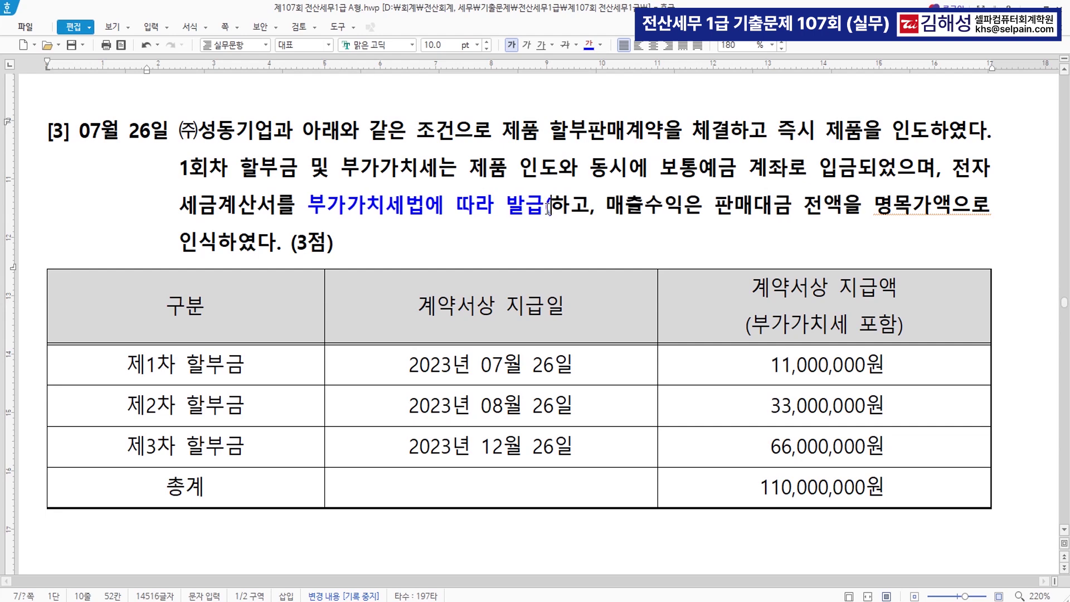
{"action": "type", "text": "ㅇ기"}
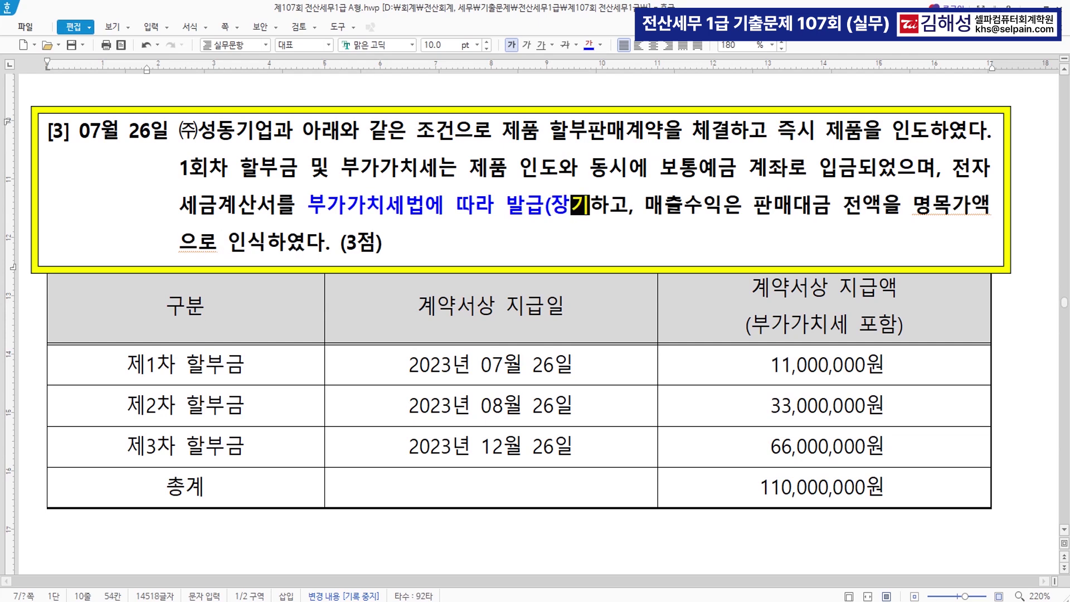
{"action": "type", "text": "X)"}
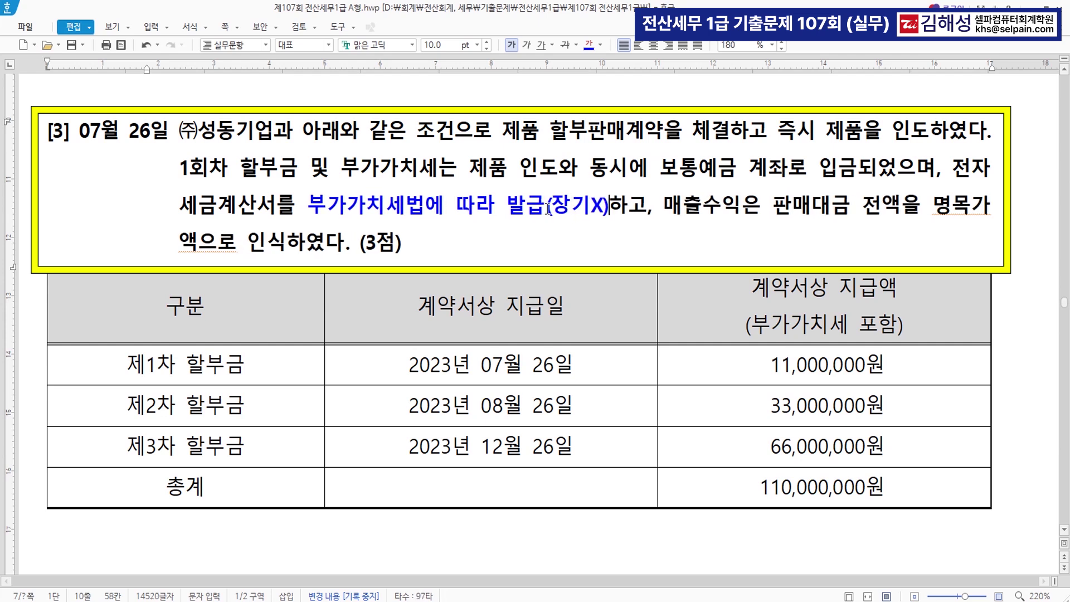
{"action": "left_click_drag", "start_coordinate": [754, 489], "coordinate": [886, 493]}
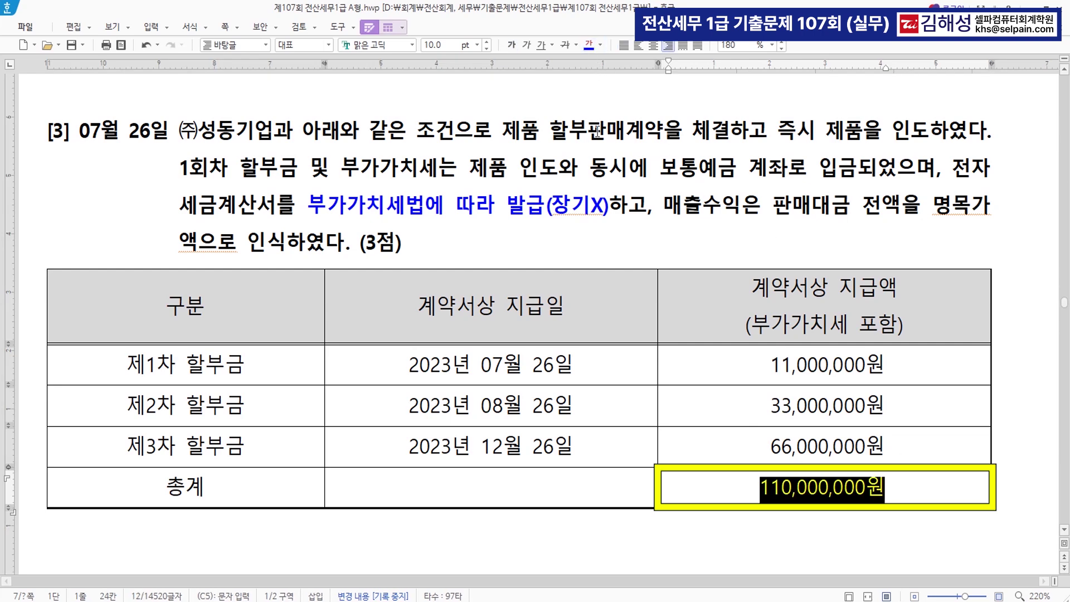
{"action": "left_click", "coordinate": [711, 481]}
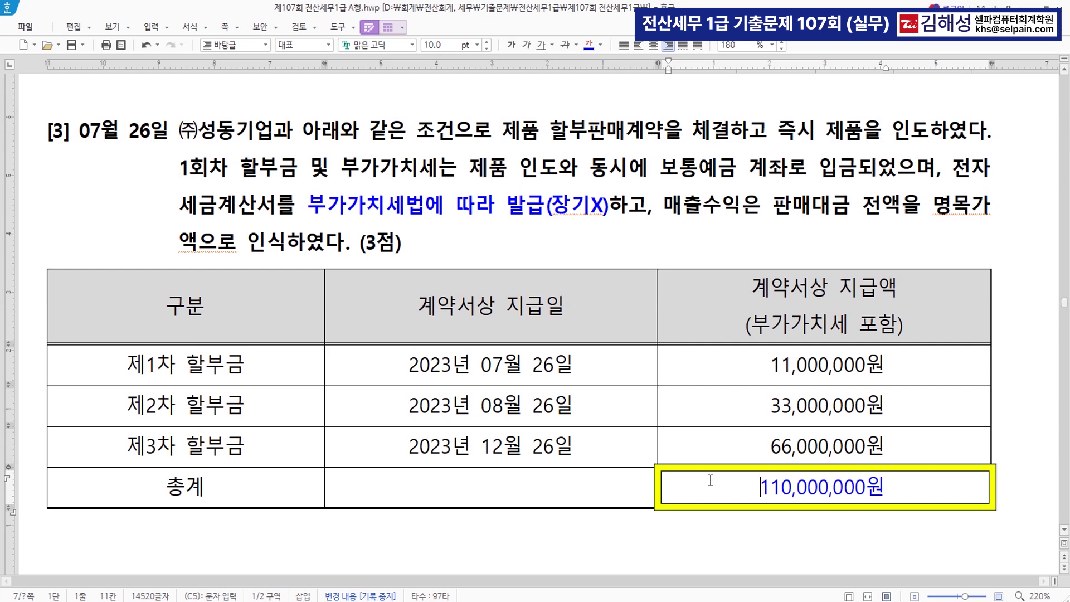
Review the instalment dates, the 11,000,000원 amount and the 110,000,000원 total, then return to KcLep
{"action": "left_click", "coordinate": [453, 405]}
{"action": "left_click", "coordinate": [449, 448]}
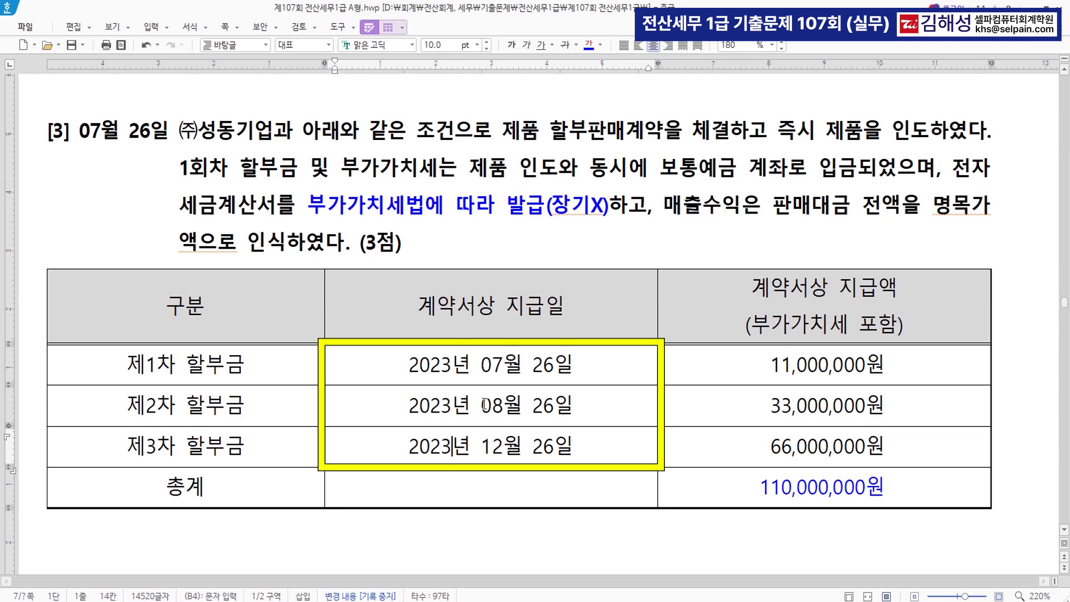
{"action": "left_click_drag", "start_coordinate": [770, 368], "coordinate": [891, 376]}
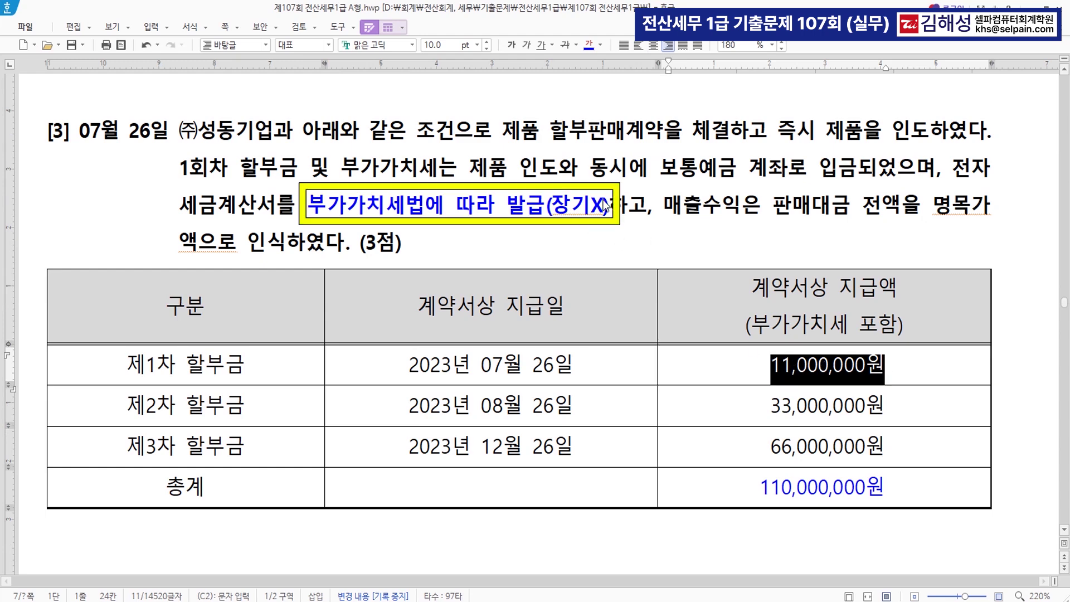
{"action": "left_click_drag", "start_coordinate": [758, 491], "coordinate": [912, 502]}
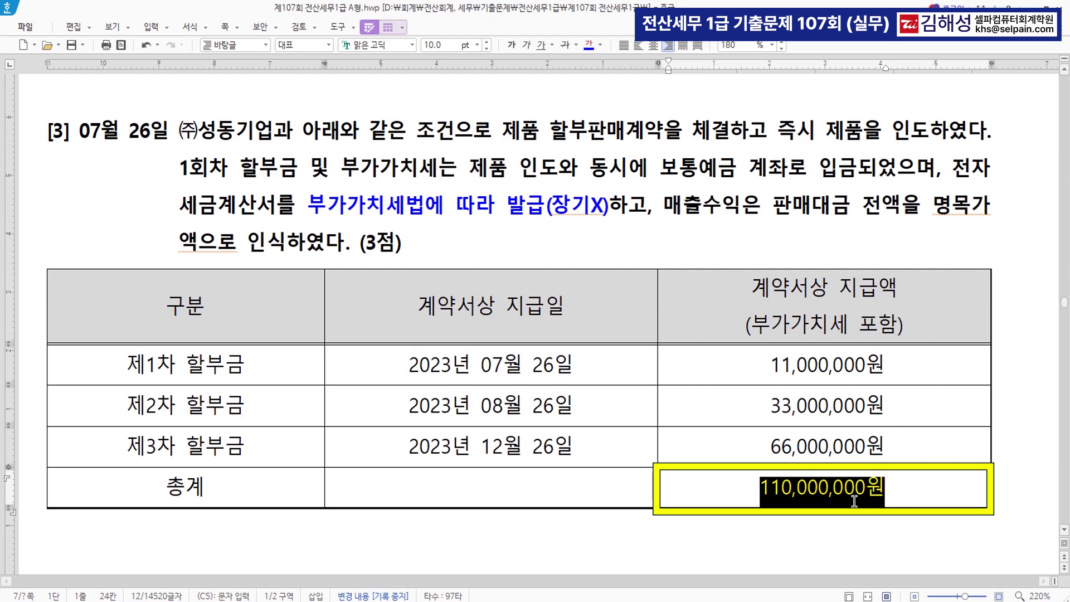
{"action": "key", "text": "alt+Tab"}
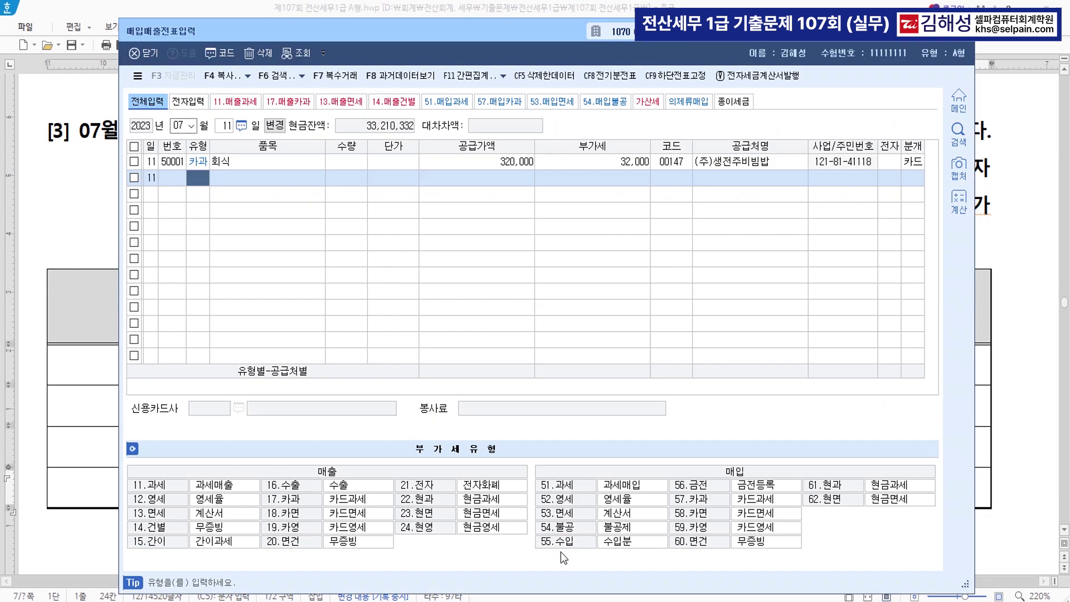
Start a July 26 과세 (11) sale of 제품, 100,000,000, to 성동기업 (code 00144)
{"action": "key", "text": "Escape"}
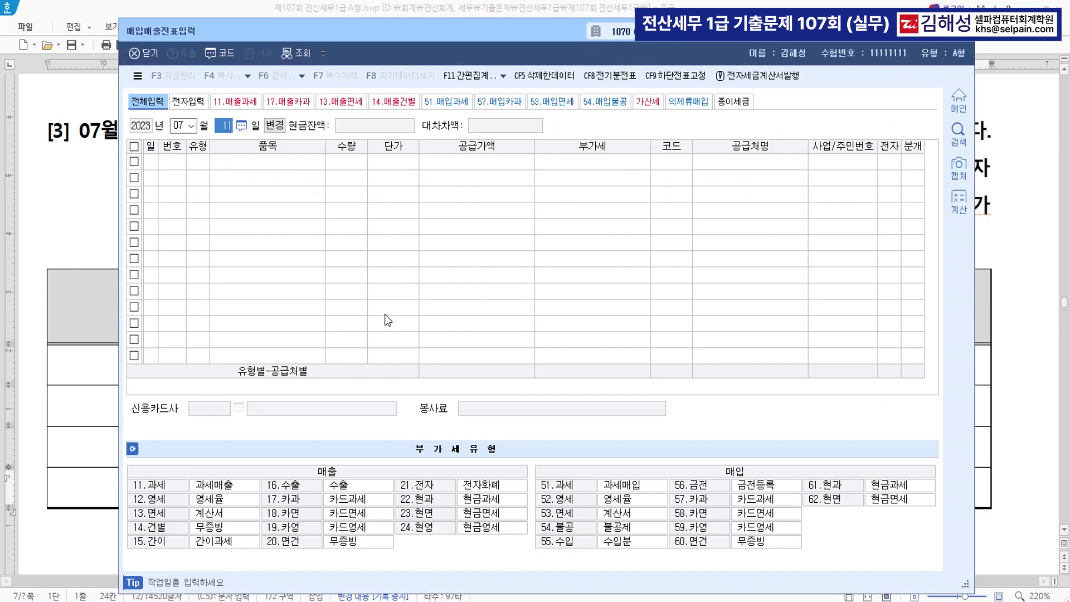
{"action": "type", "text": "26"}
{"action": "key", "text": "Return"}
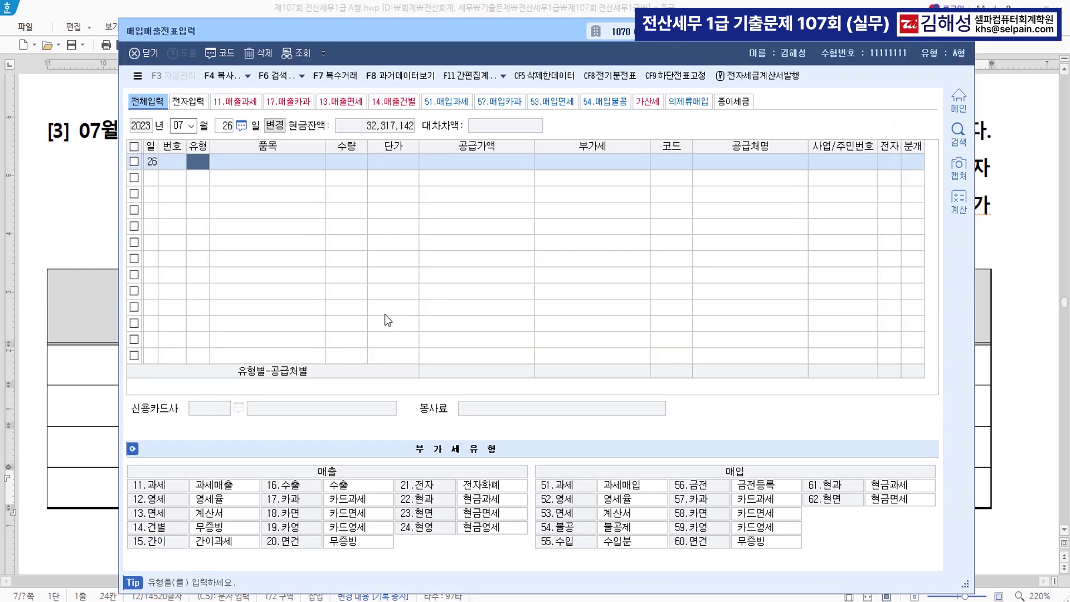
{"action": "type", "text": "11"}
{"action": "key", "text": "Return"}
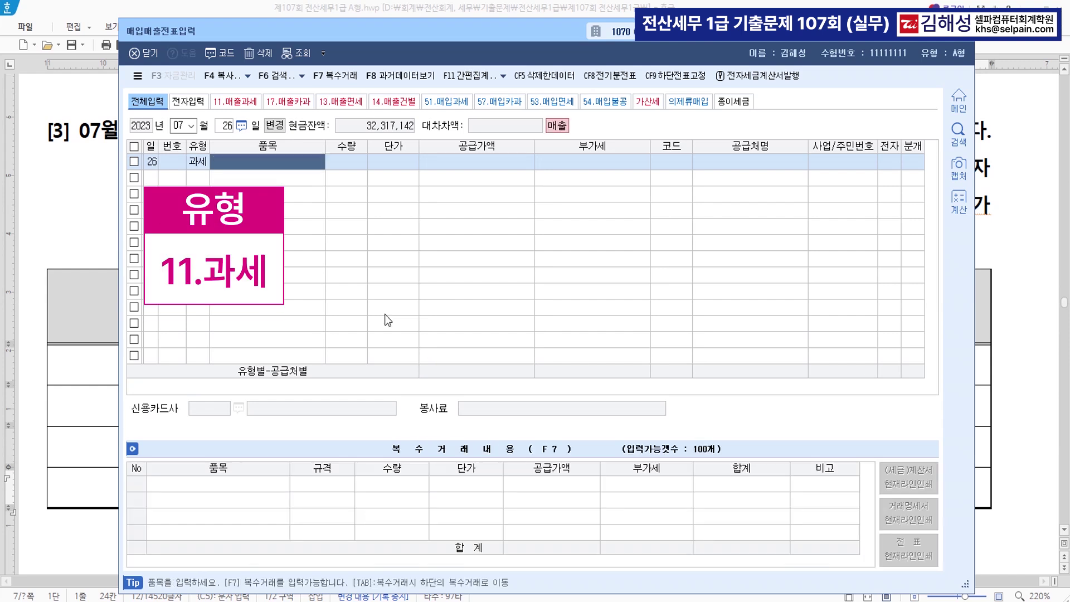
{"action": "type", "text": "제품"}
{"action": "key", "text": "Return"}
{"action": "key", "text": "Return"}
{"action": "key", "text": "Return"}
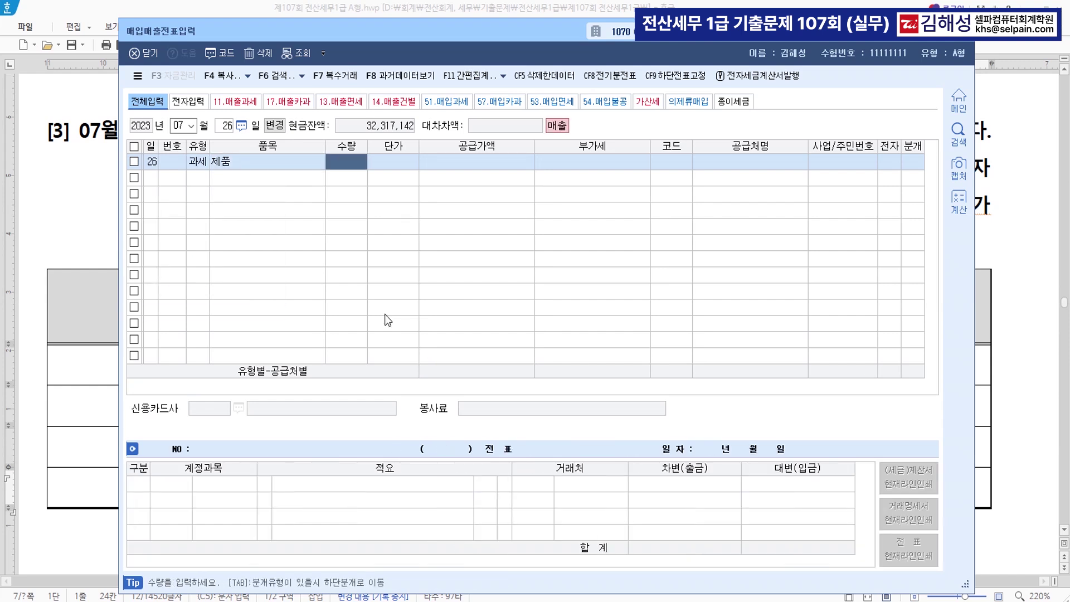
{"action": "type", "text": "100000000"}
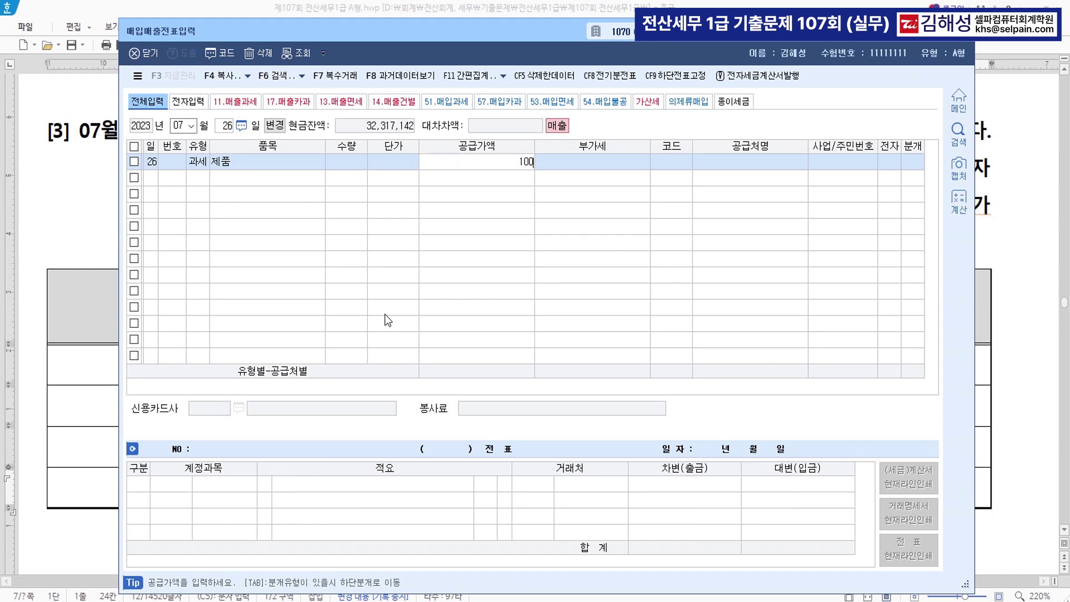
{"action": "key", "text": "Return"}
{"action": "key", "text": "Return"}
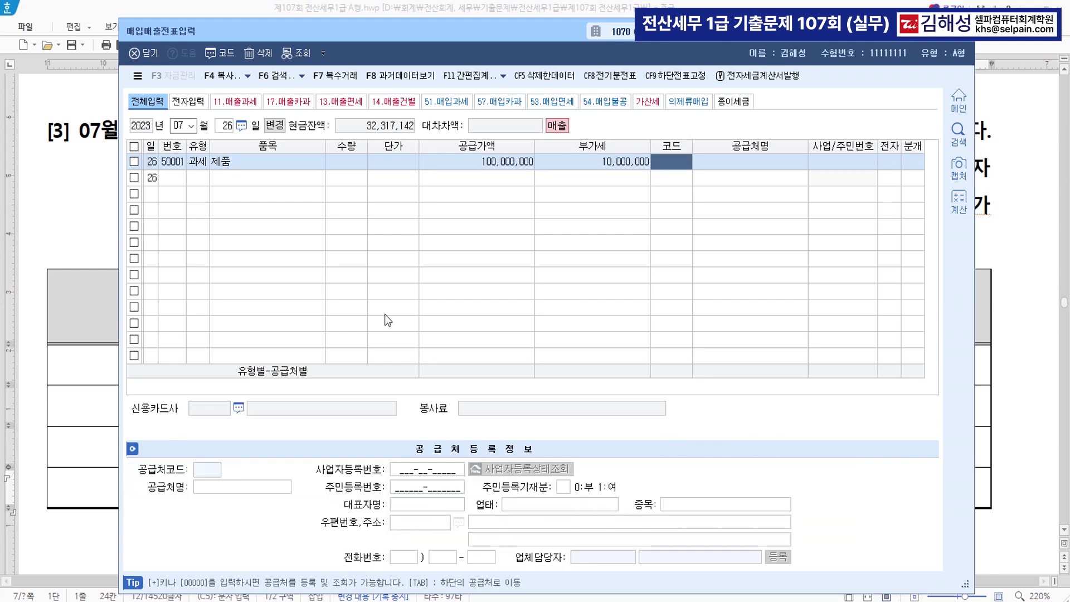
{"action": "type", "text": "00144"}
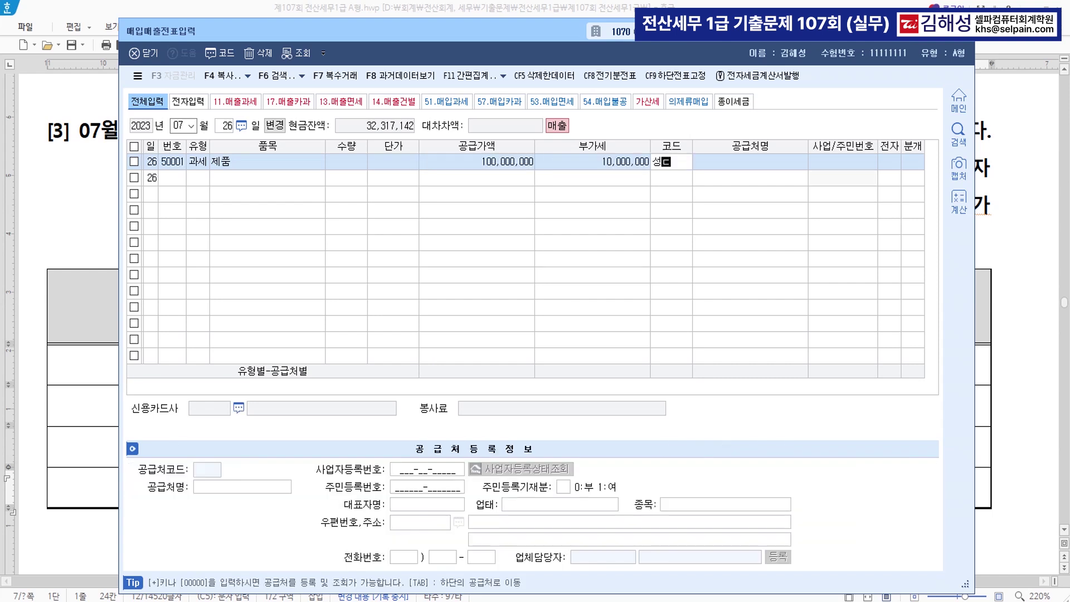
{"action": "key", "text": "Return"}
Mark the invoice electronic and choose mixed (3) settlement for the journal
{"action": "key", "text": "Return"}
{"action": "type", "text": "1"}
{"action": "key", "text": "Return"}
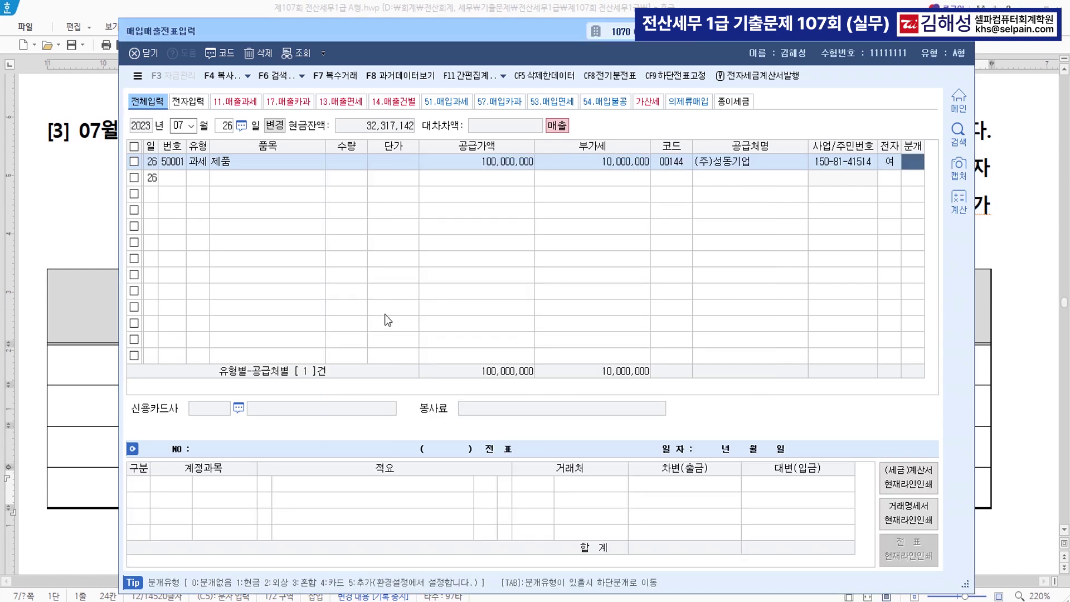
{"action": "type", "text": "3"}
{"action": "key", "text": "Return"}
{"action": "key", "text": "Return"}
{"action": "key", "text": "Return"}
{"action": "key", "text": "Return"}
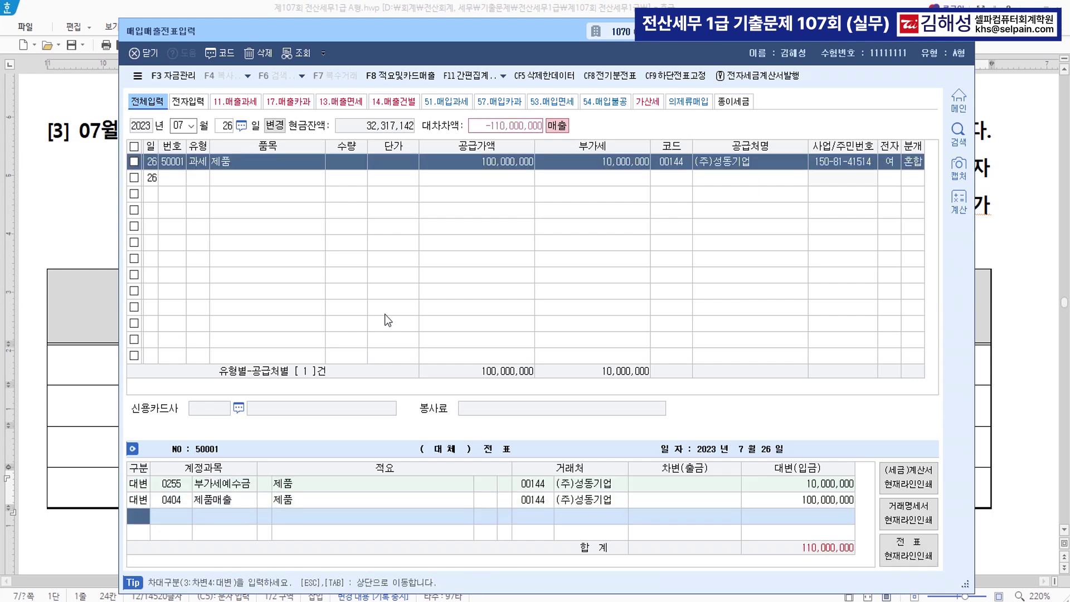
{"action": "type", "text": "3"}
Debit 0103 보통예금 11,000,000 and 0108 외상매출금 99,000,000 to balance the voucher
{"action": "key", "text": "Return"}
{"action": "type", "text": "103"}
{"action": "key", "text": "Return"}
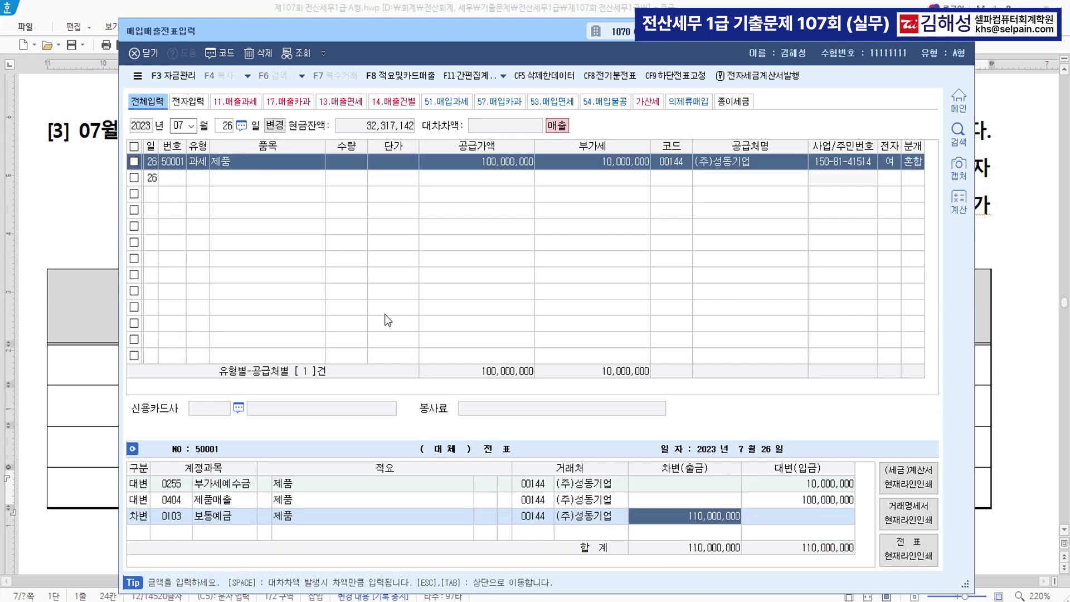
{"action": "type", "text": "11000000"}
{"action": "key", "text": "Return"}
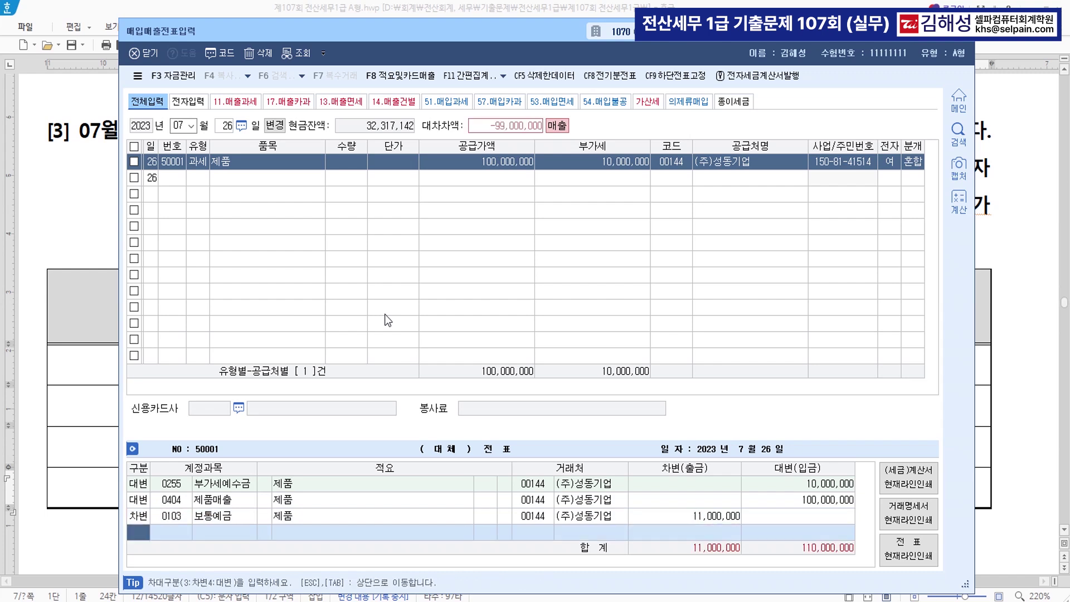
{"action": "key", "text": "Return"}
{"action": "type", "text": "108"}
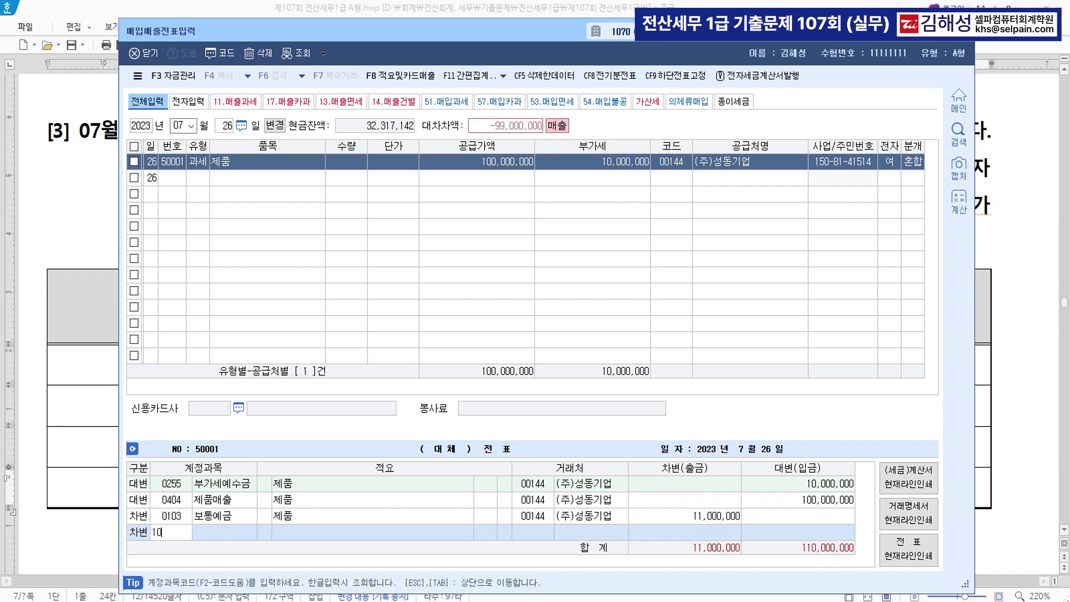
{"action": "key", "text": "Return"}
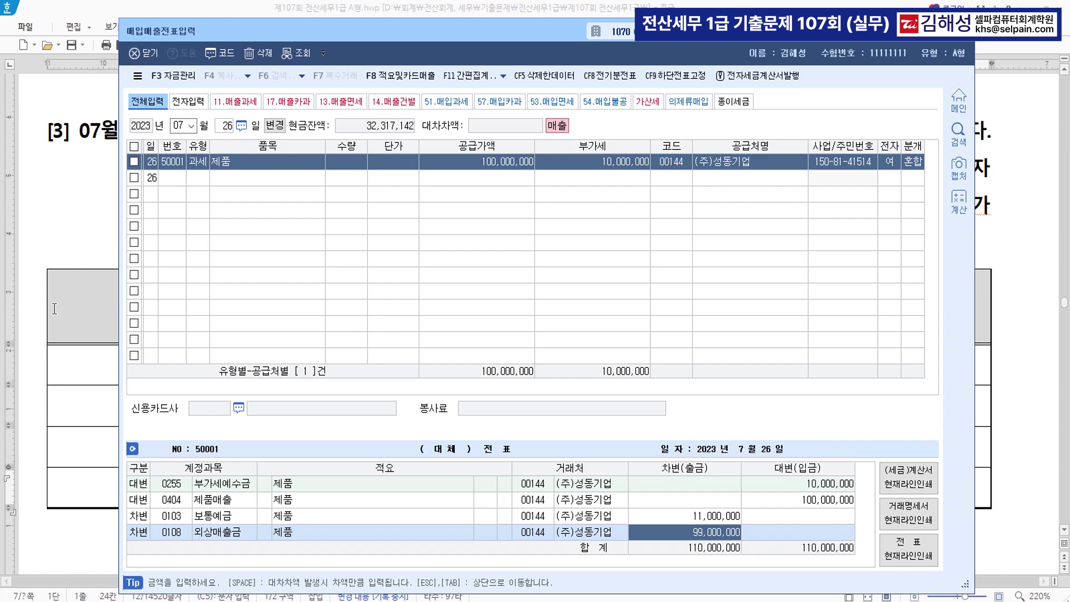
{"action": "key", "text": "Escape"}
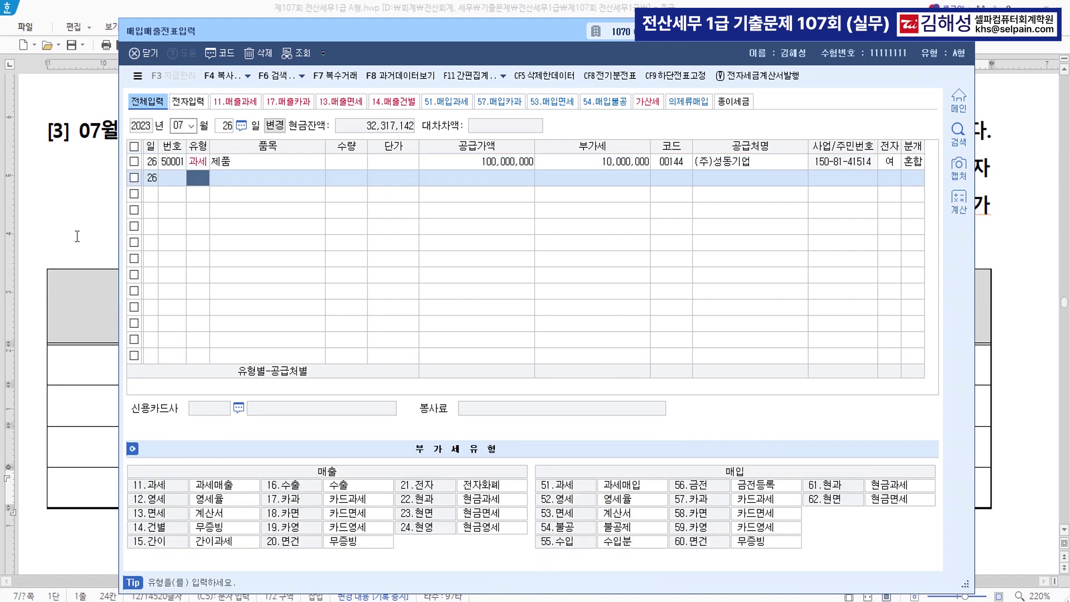
{"action": "left_click", "coordinate": [79, 304]}
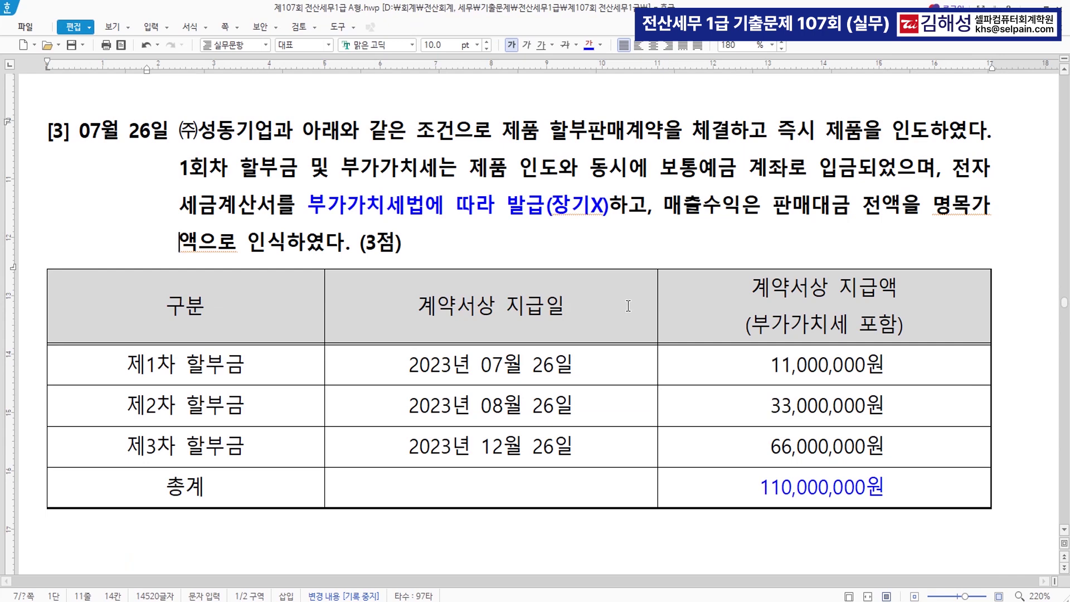
Read item [4], the zero-rated goods purchase paid from 보통예금, then return to KcLep
{"action": "key", "text": "Hangul"}
{"action": "scroll", "coordinate": [613, 307], "scroll_direction": "down", "scroll_amount": 10}
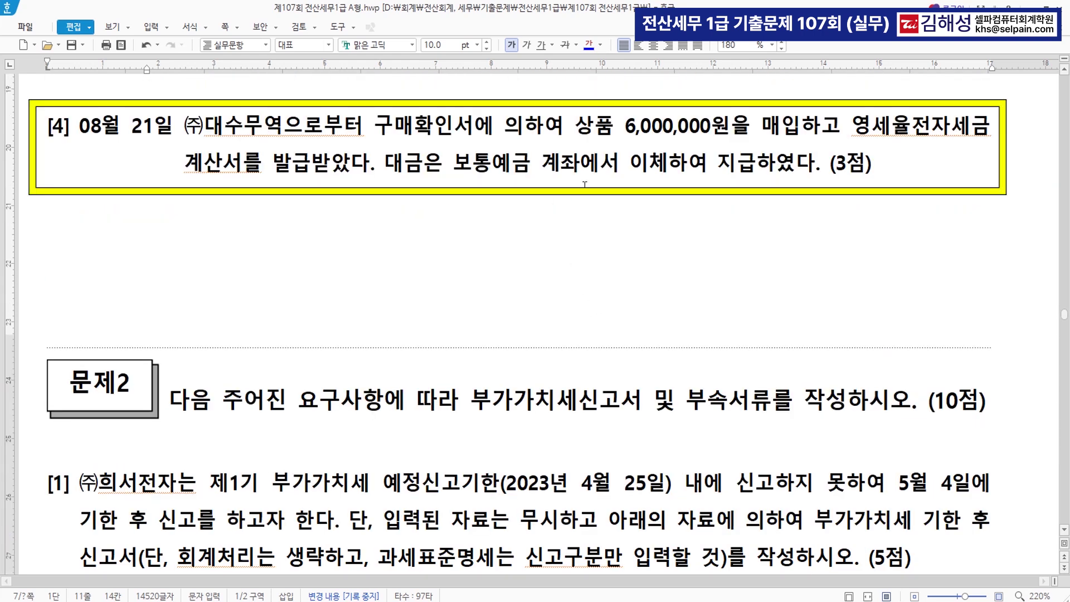
{"action": "left_click", "coordinate": [795, 134]}
{"action": "left_click", "coordinate": [344, 168]}
{"action": "left_click", "coordinate": [499, 174]}
{"action": "key", "text": "alt+Tab"}
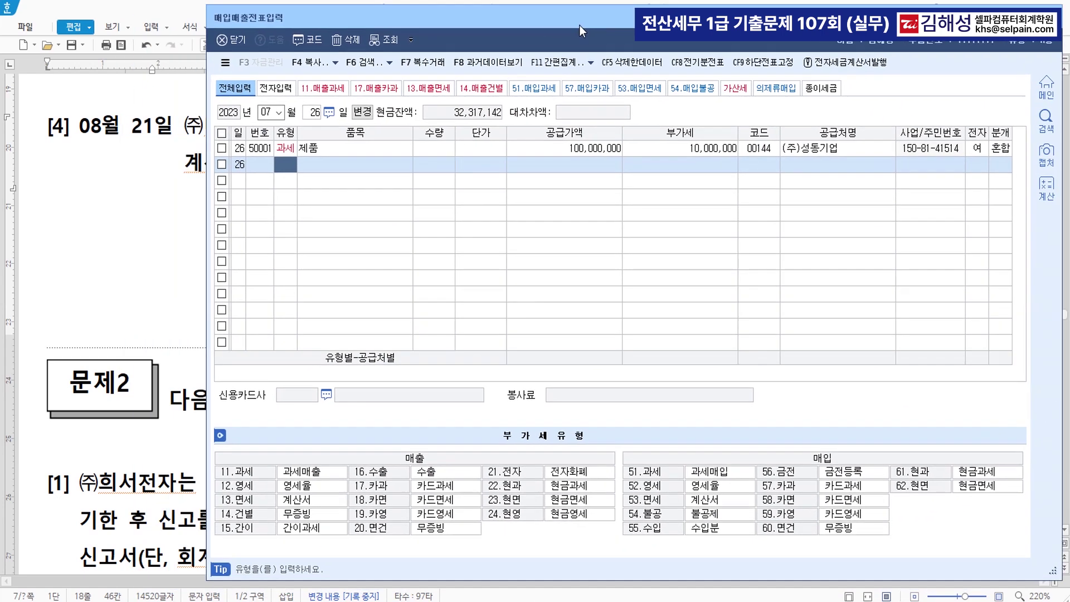
Start an August 21 영세 (52) purchase of 상품, 6,000,000, from (주)대수무역
{"action": "left_click_drag", "start_coordinate": [580, 25], "coordinate": [568, 53]}
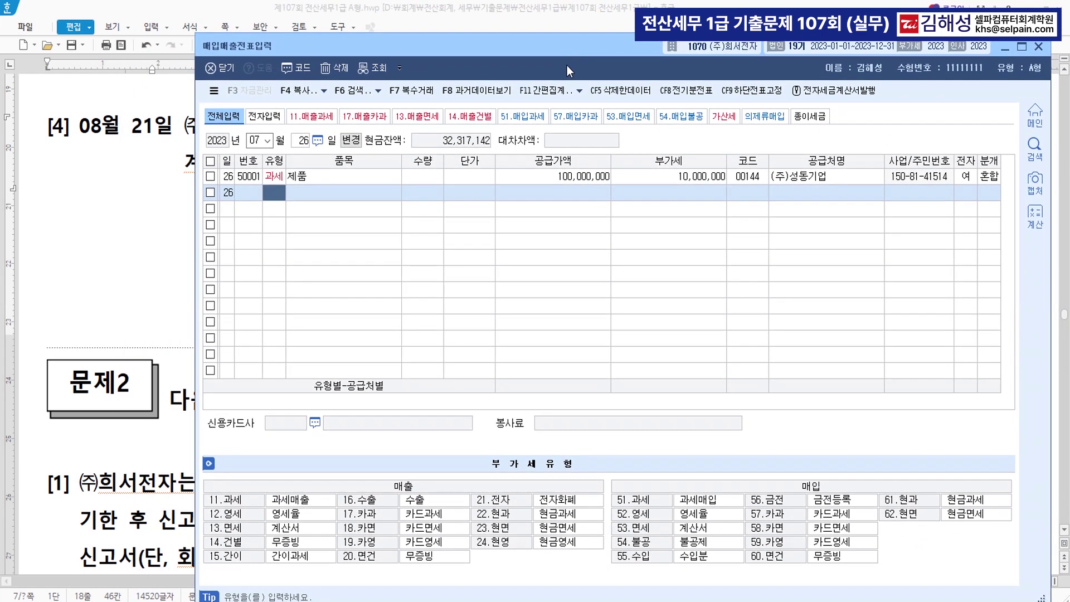
{"action": "type", "text": "08"}
{"action": "key", "text": "Return"}
{"action": "type", "text": "21"}
{"action": "key", "text": "Return"}
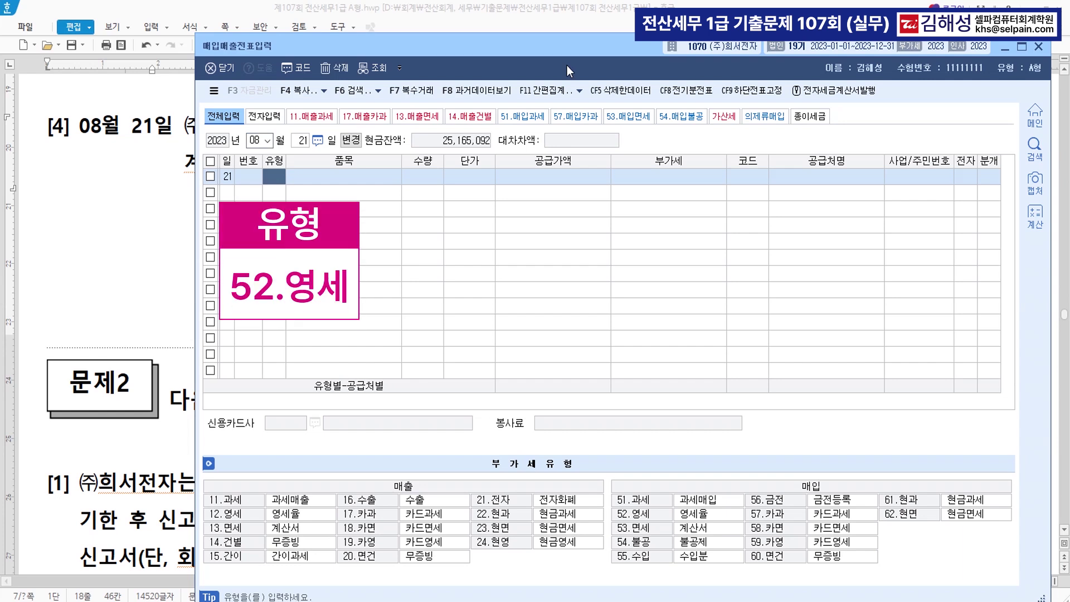
{"action": "type", "text": "52"}
{"action": "key", "text": "Return"}
{"action": "type", "text": "품"}
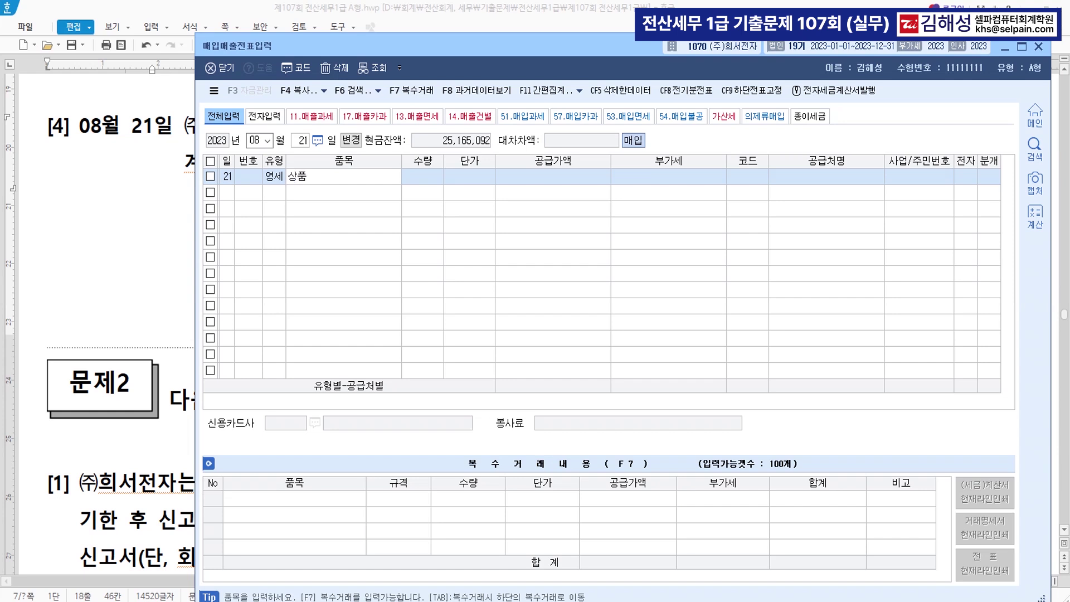
{"action": "key", "text": "Return"}
{"action": "type", "text": "6000000"}
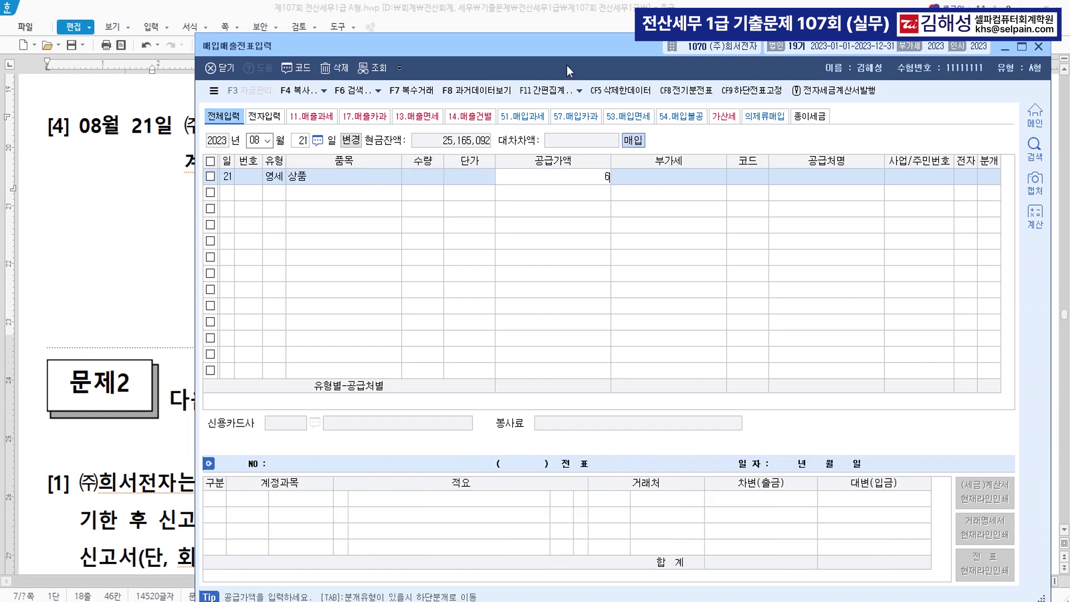
{"action": "key", "text": "Return"}
{"action": "type", "text": "대수"}
{"action": "key", "text": "Return"}
{"action": "key", "text": "Return"}
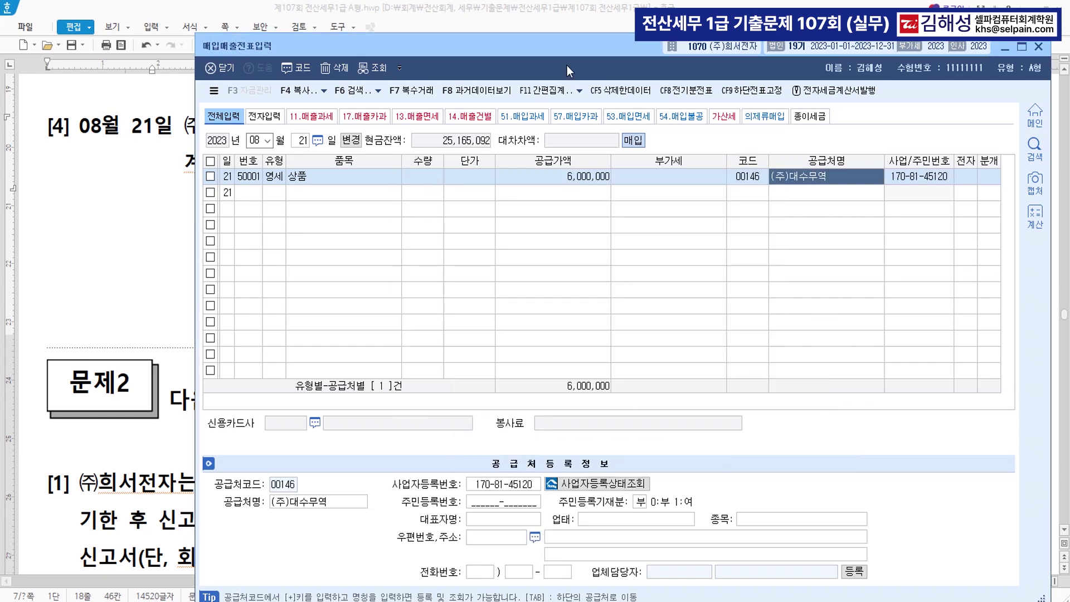
Mark it electronic with a mixed journal: debit 0146 상품, credit 0103 보통예금 6,000,000
{"action": "key", "text": "Return"}
{"action": "type", "text": "1"}
{"action": "key", "text": "Return"}
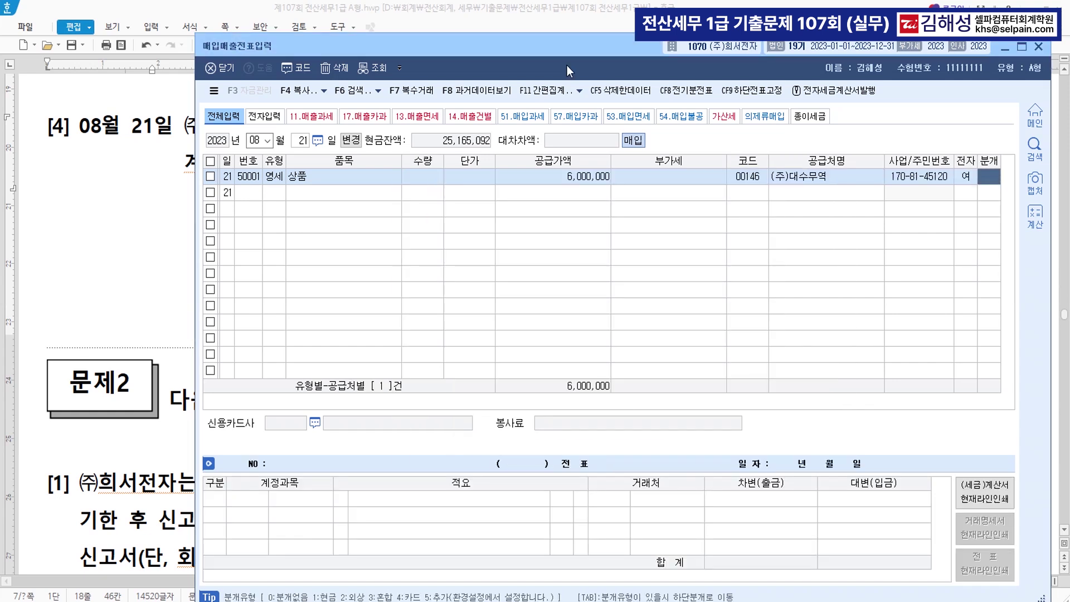
{"action": "type", "text": "3"}
{"action": "key", "text": "Return"}
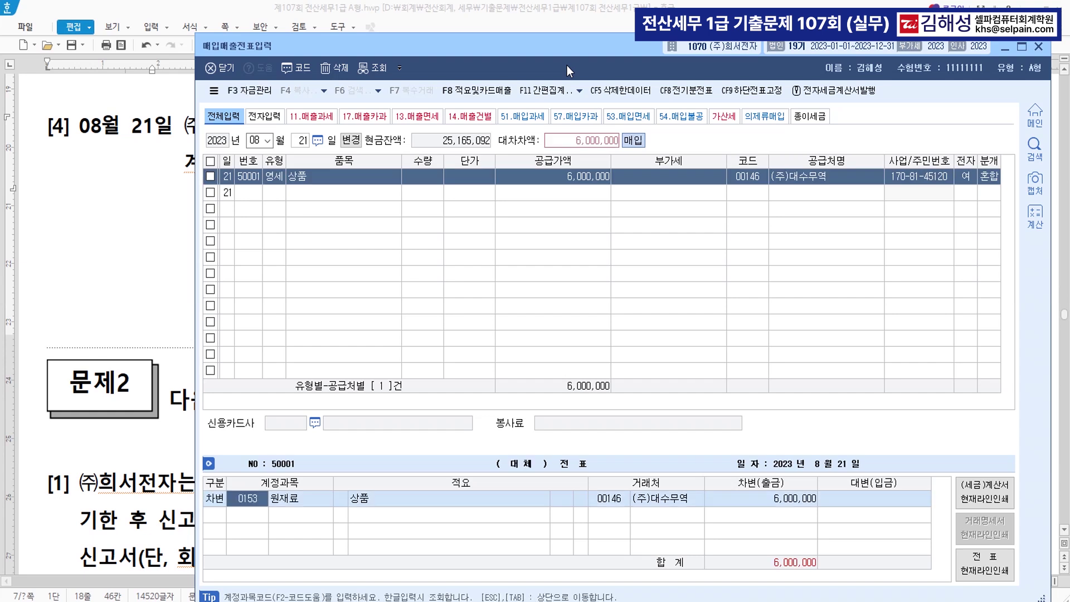
{"action": "type", "text": "146"}
{"action": "key", "text": "Return"}
{"action": "key", "text": "Return"}
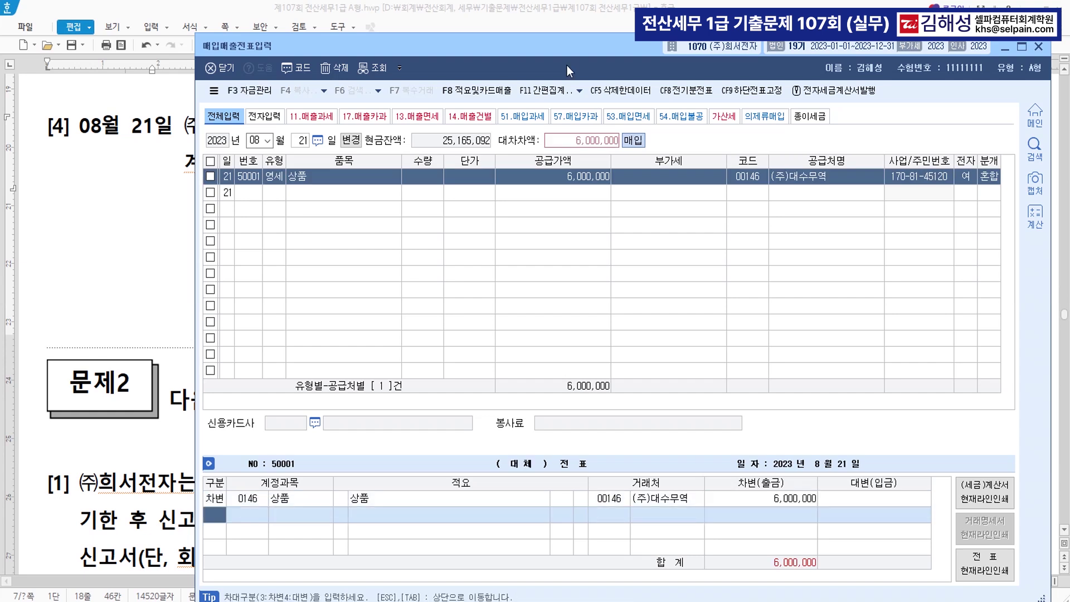
{"action": "type", "text": "103"}
{"action": "key", "text": "Return"}
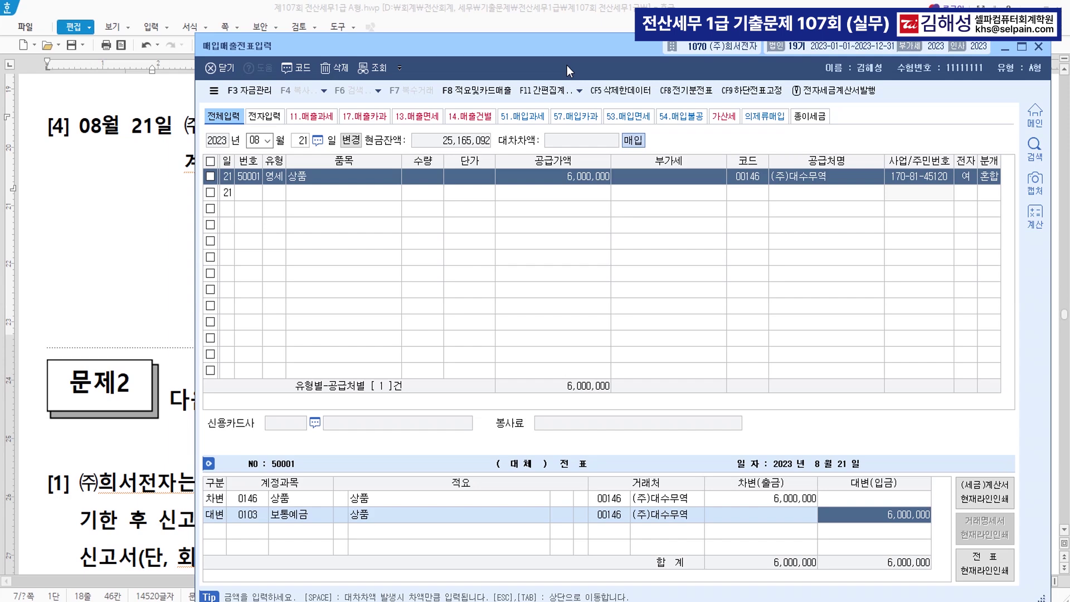
{"action": "key", "text": "Return"}
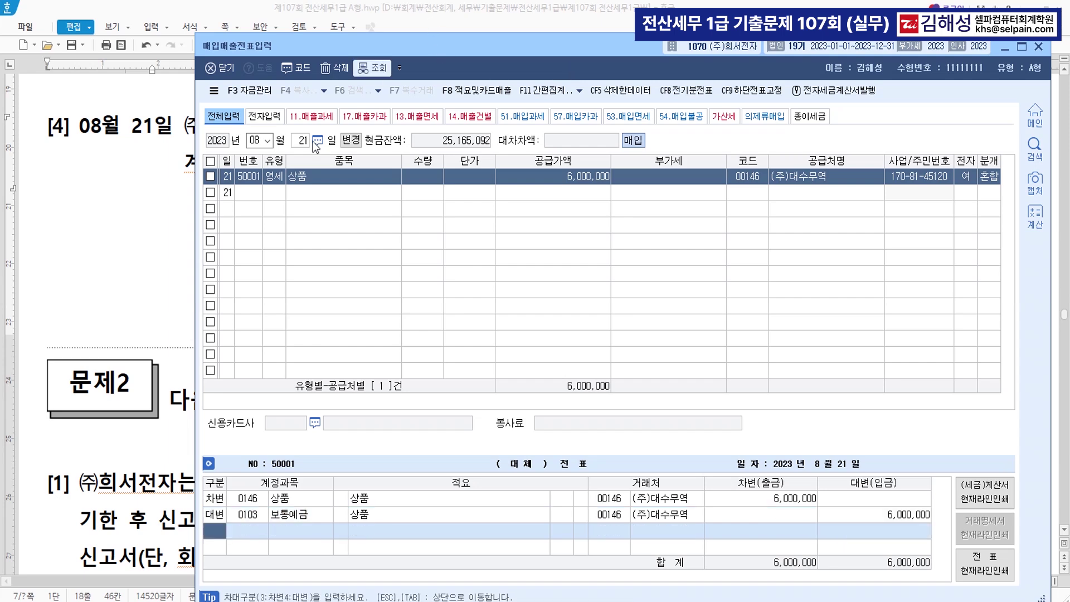
{"action": "left_click", "coordinate": [148, 264]}
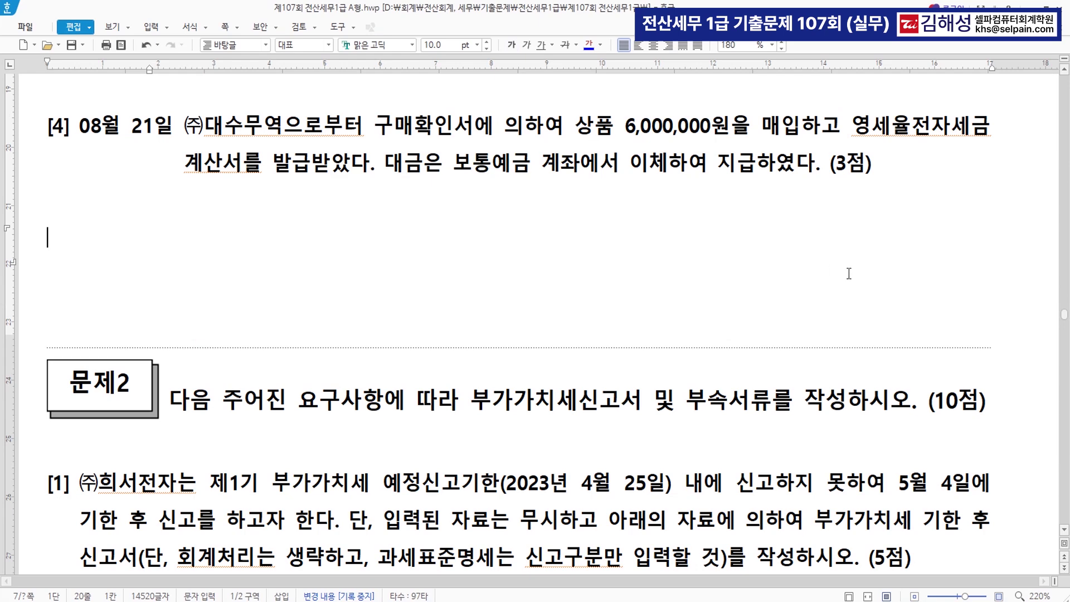
Colour 예정신고기한(2023년 4월 25일) in item [1] blue
{"action": "scroll", "coordinate": [847, 273], "scroll_direction": "down", "scroll_amount": 2}
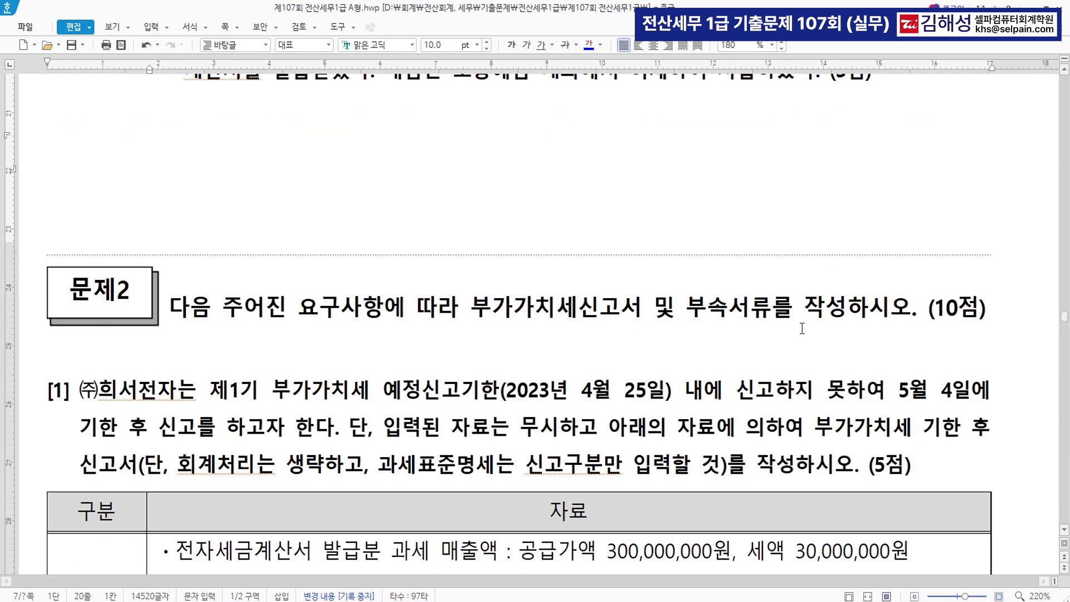
{"action": "scroll", "coordinate": [792, 329], "scroll_direction": "down", "scroll_amount": 4}
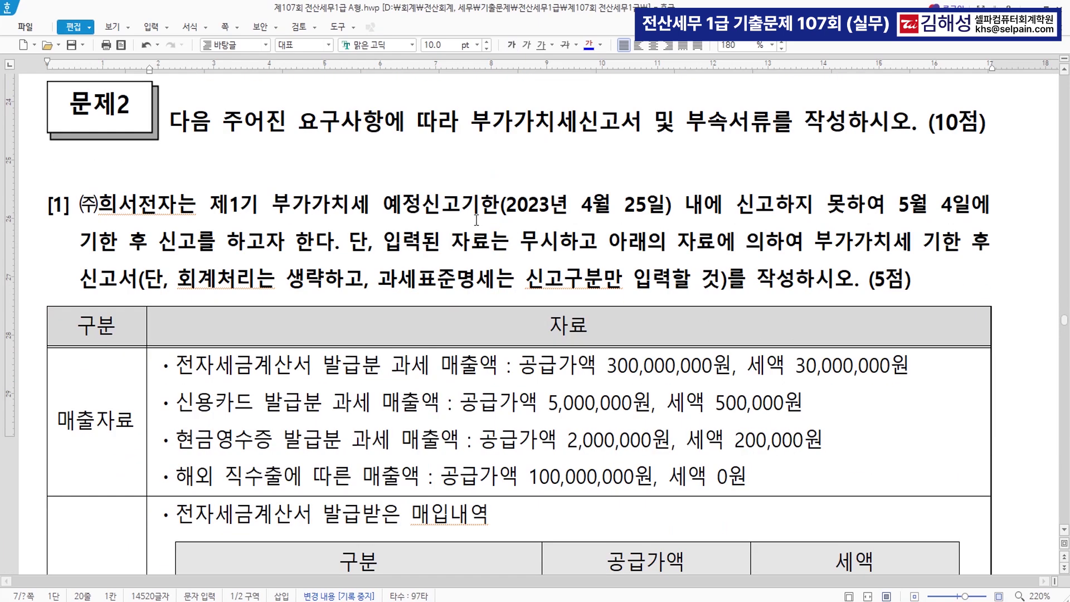
{"action": "left_click_drag", "start_coordinate": [383, 207], "coordinate": [672, 216]}
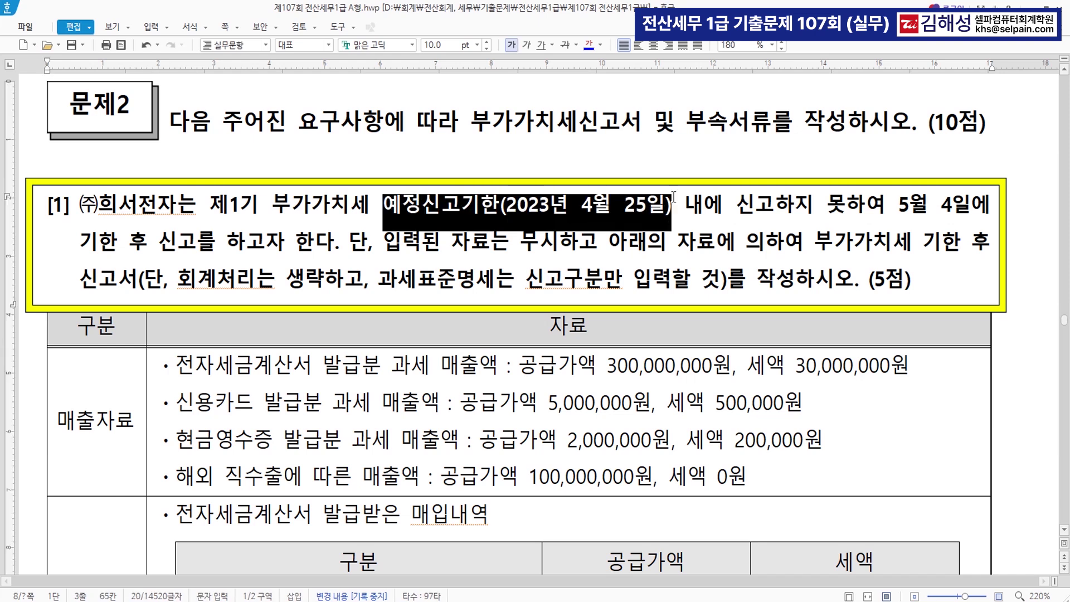
{"action": "left_click", "coordinate": [589, 46]}
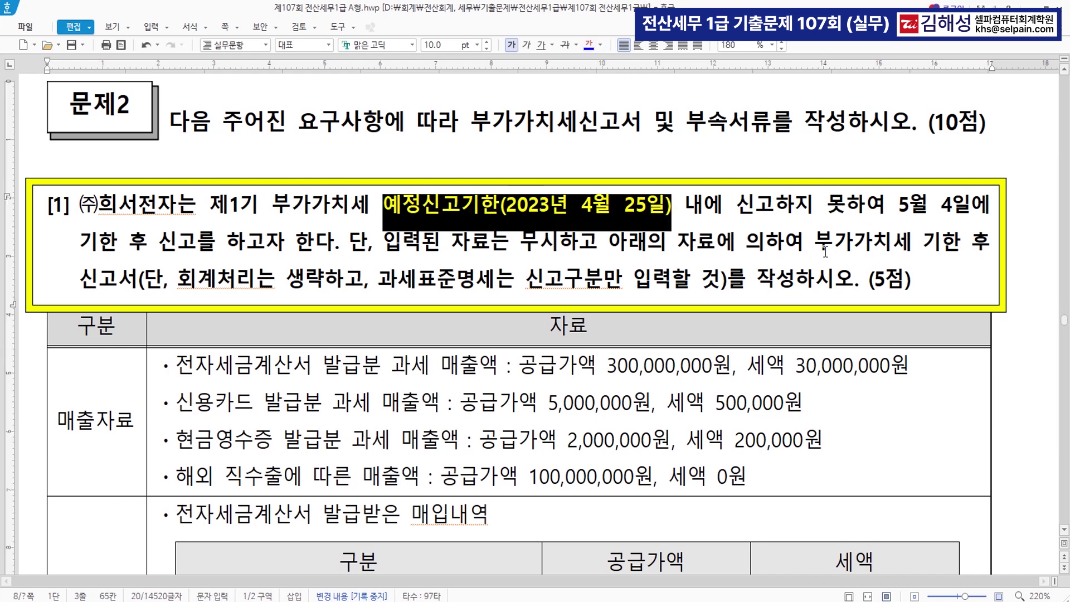
{"action": "left_click", "coordinate": [744, 211]}
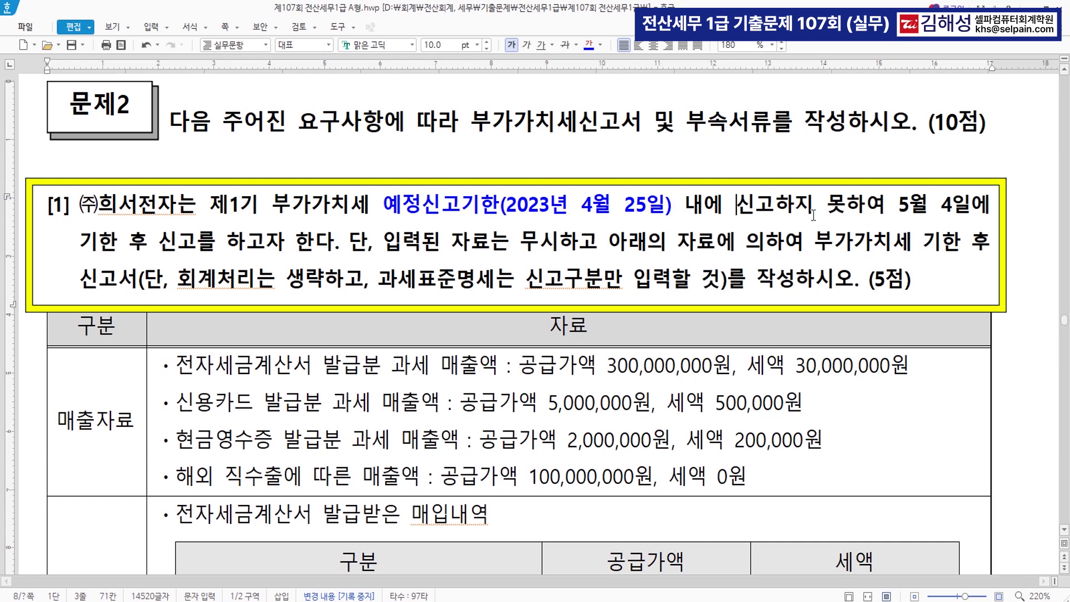
Colour the phrase 5월 4일에 기한 후 신고 red
{"action": "left_click_drag", "start_coordinate": [897, 209], "coordinate": [196, 250]}
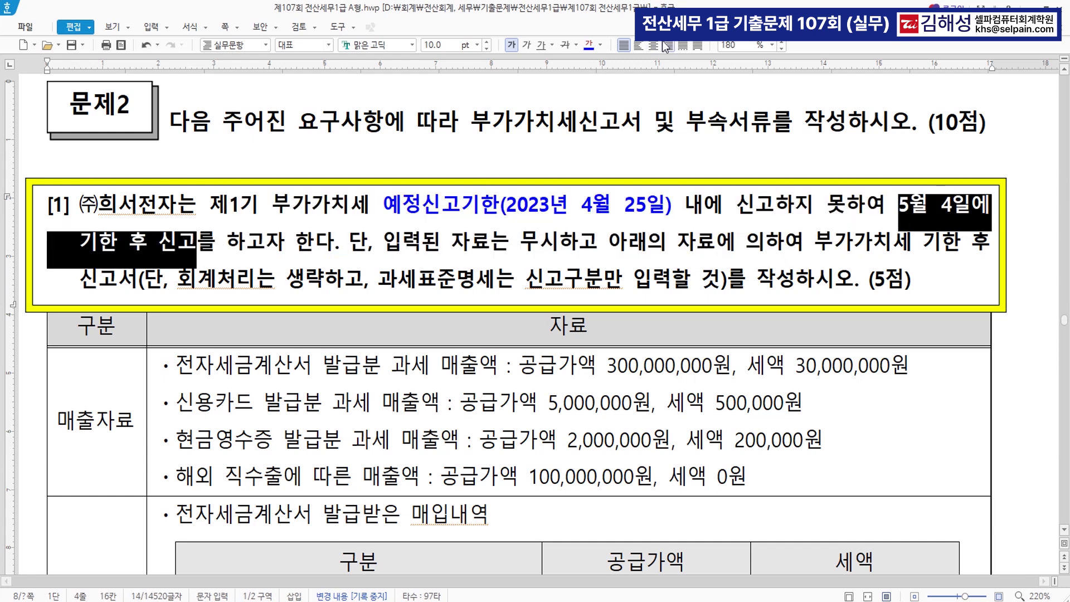
{"action": "left_click", "coordinate": [599, 49]}
{"action": "left_click", "coordinate": [615, 107]}
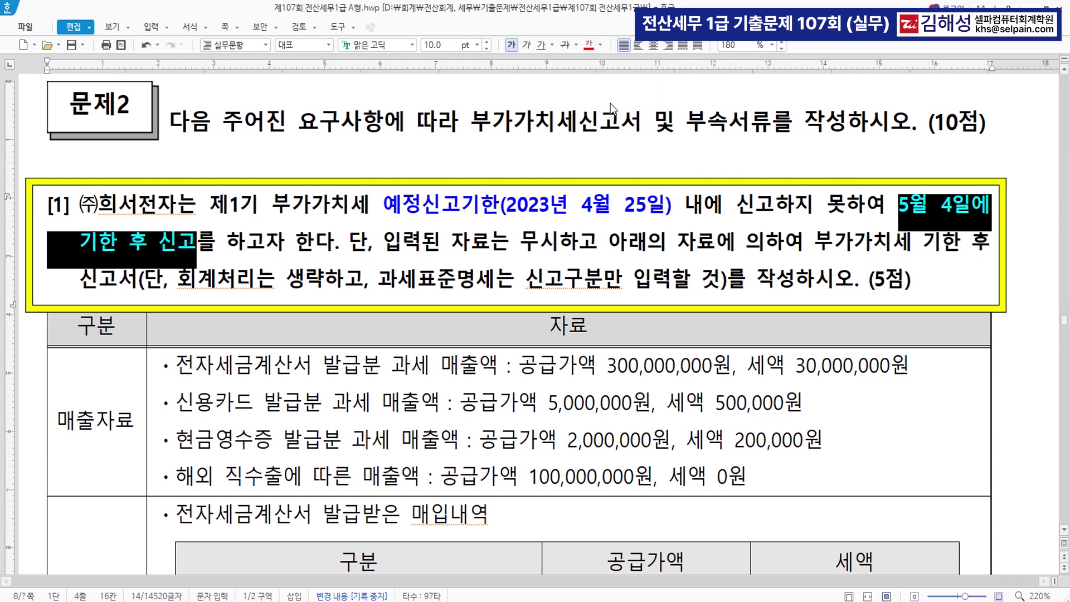
{"action": "left_click", "coordinate": [586, 245]}
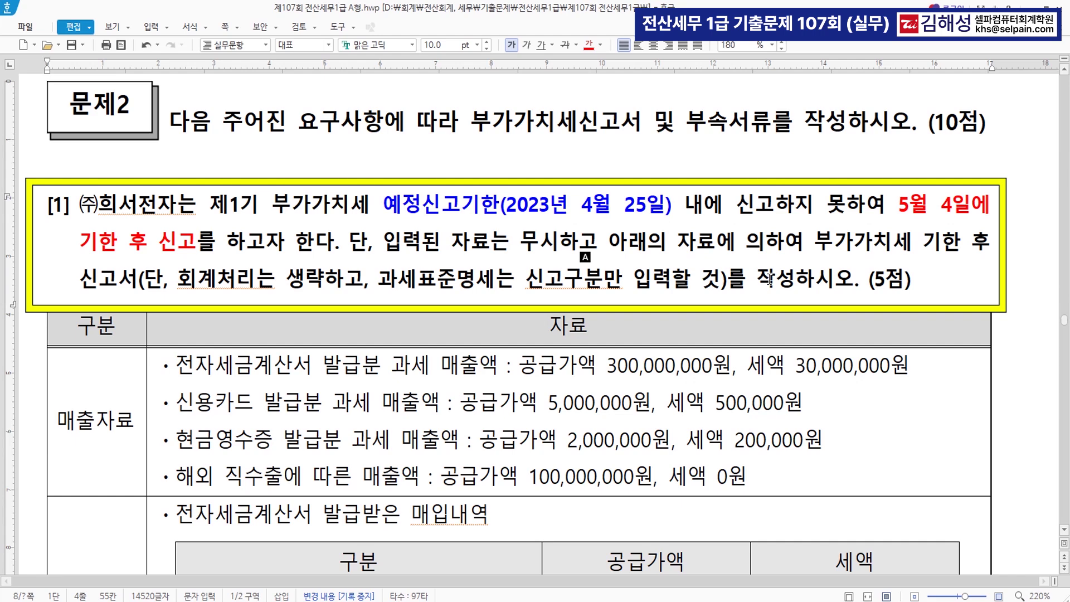
{"action": "scroll", "coordinate": [767, 287], "scroll_direction": "down", "scroll_amount": 3}
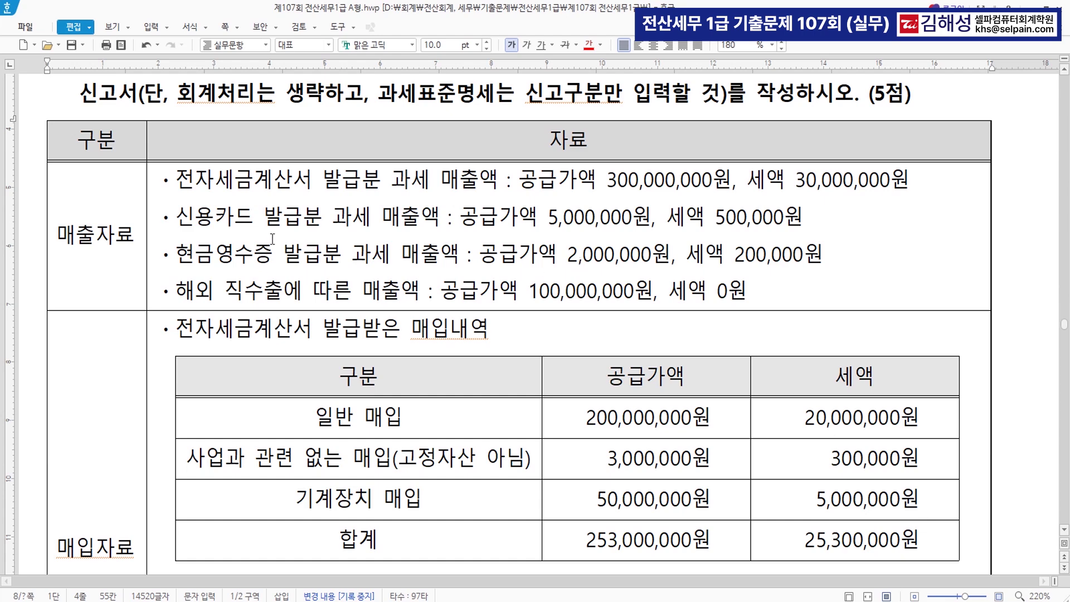
Look over the 매출자료 card and cash-receipt lines, then select the non-business purchase item text
{"action": "left_click_drag", "start_coordinate": [59, 235], "coordinate": [137, 241]}
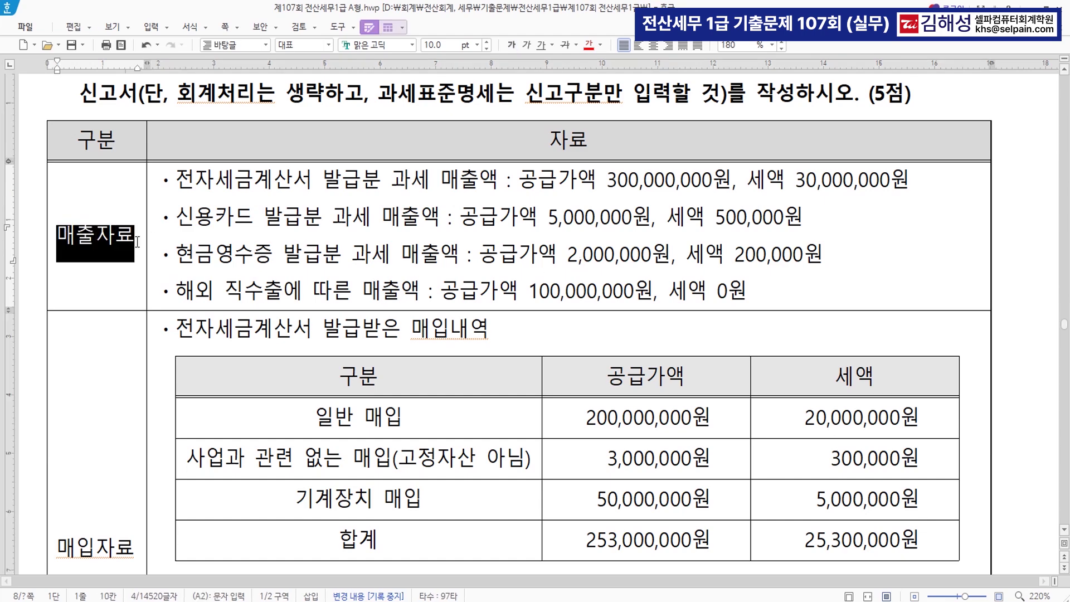
{"action": "scroll", "coordinate": [373, 264], "scroll_direction": "down", "scroll_amount": 3}
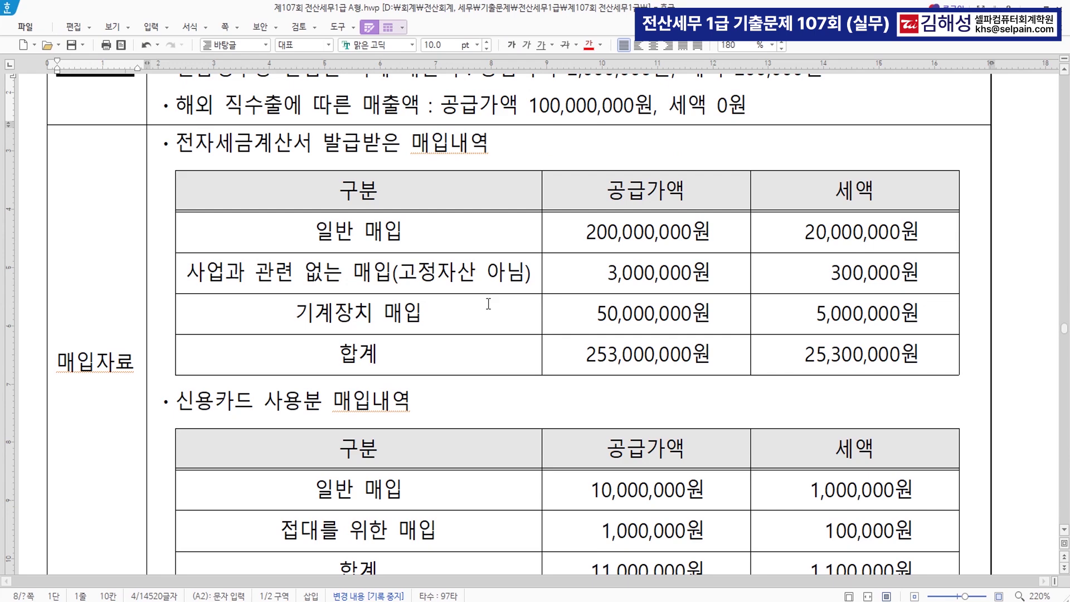
{"action": "scroll", "coordinate": [540, 309], "scroll_direction": "up", "scroll_amount": 3}
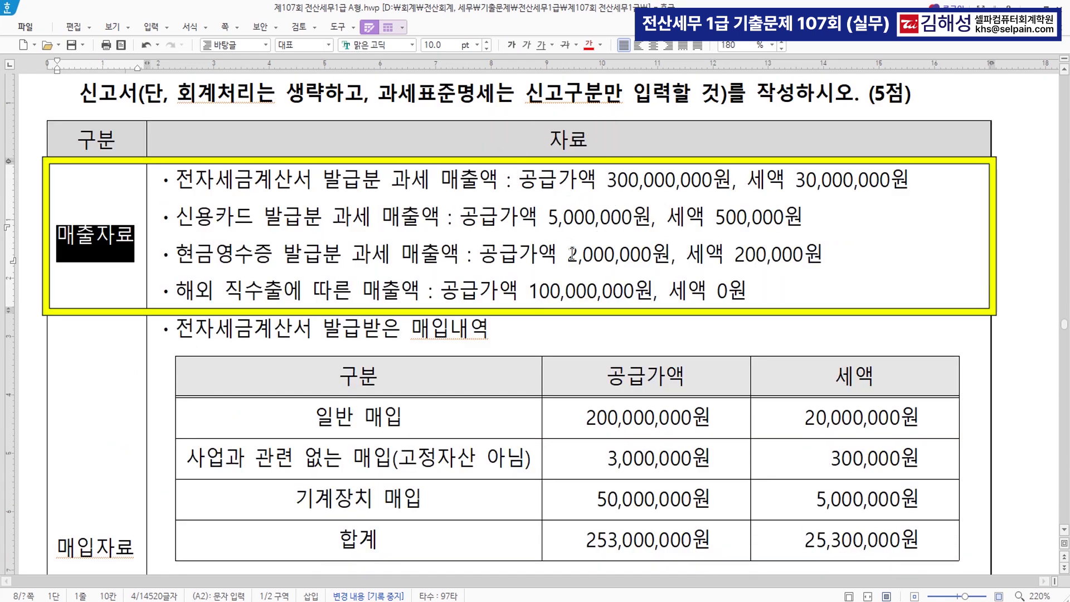
{"action": "left_click_drag", "start_coordinate": [175, 217], "coordinate": [822, 264]}
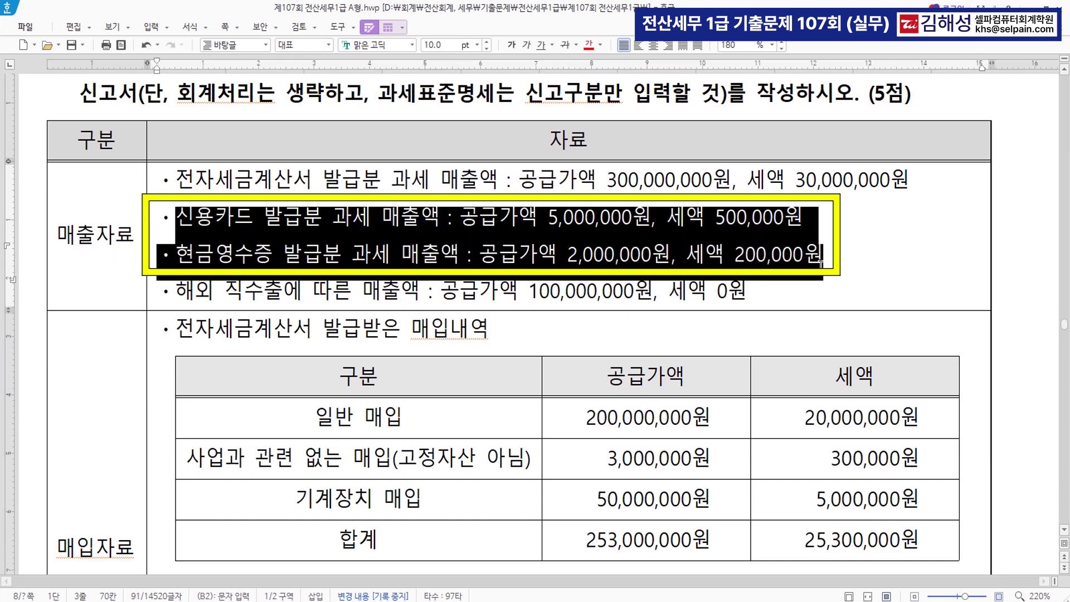
{"action": "left_click", "coordinate": [814, 280]}
{"action": "scroll", "coordinate": [588, 349], "scroll_direction": "down", "scroll_amount": 2}
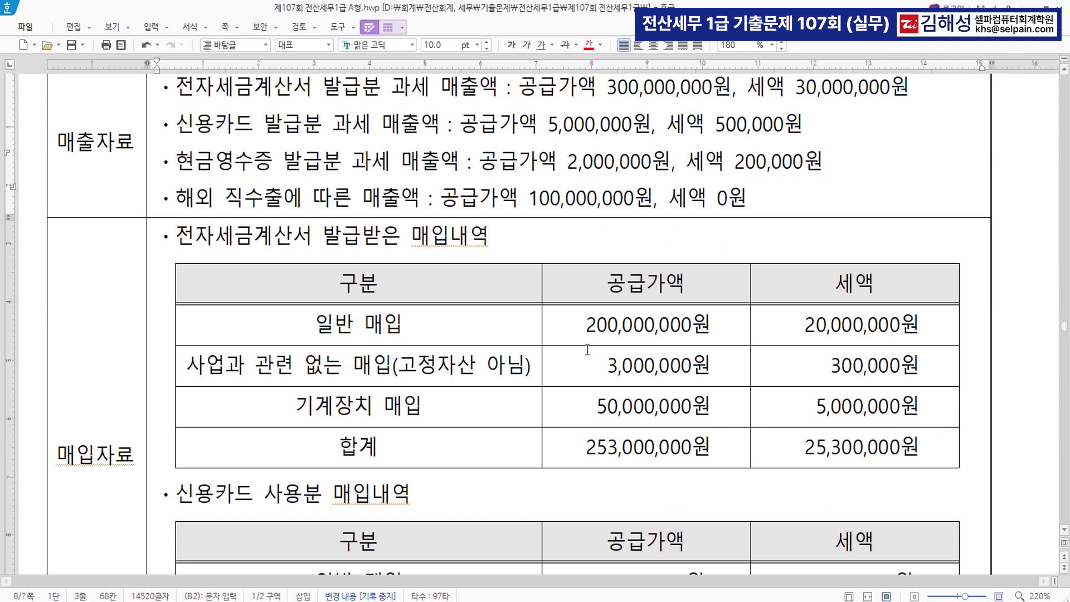
{"action": "scroll", "coordinate": [526, 357], "scroll_direction": "down", "scroll_amount": 2}
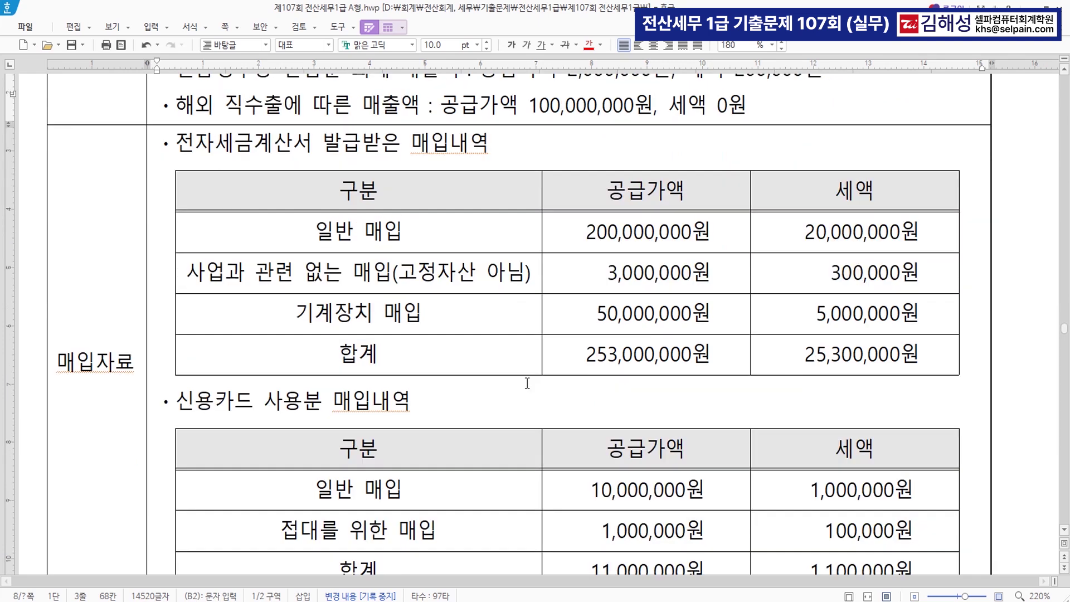
{"action": "mouse_move", "coordinate": [187, 272]}
{"action": "left_mouse_down"}
{"action": "mouse_move", "coordinate": [485, 293]}
{"action": "mouse_move", "coordinate": [533, 278]}
{"action": "left_mouse_up"}
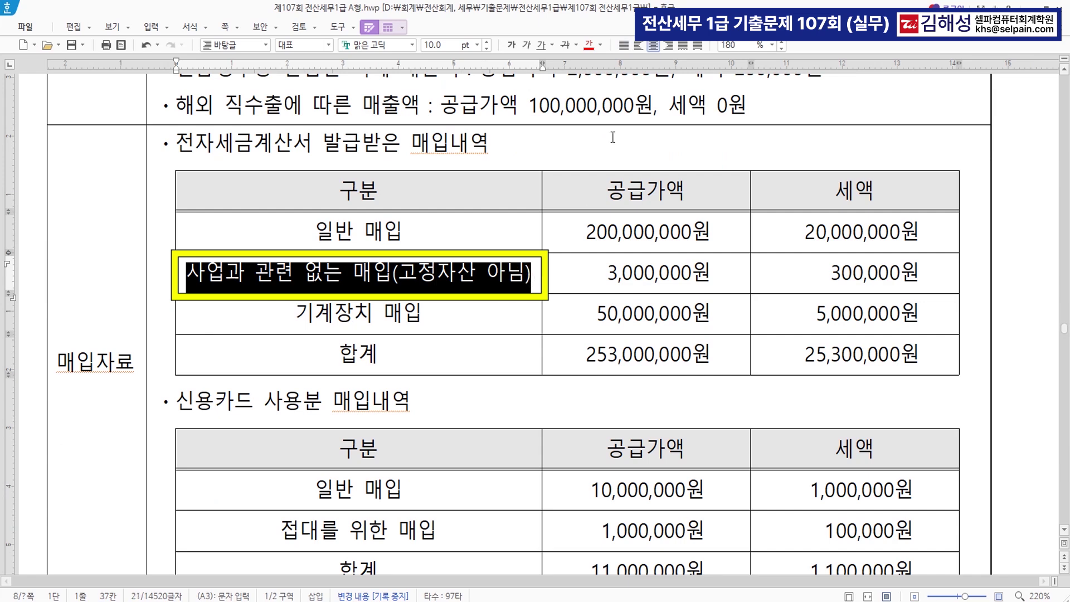
Turn the non-business purchase label red and append (불공)
{"action": "left_click", "coordinate": [591, 48]}
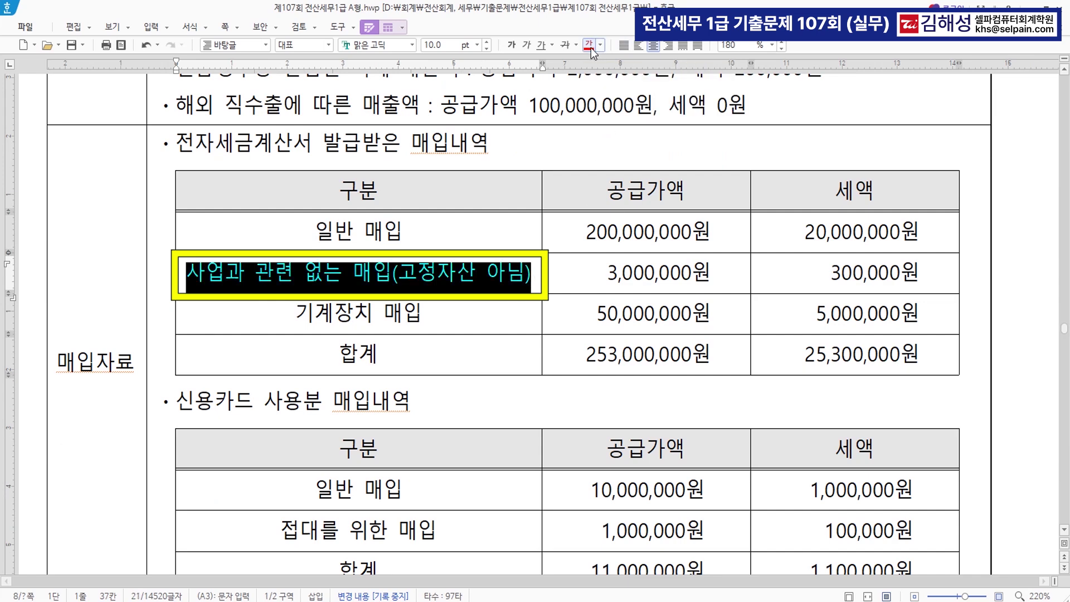
{"action": "left_click", "coordinate": [537, 284]}
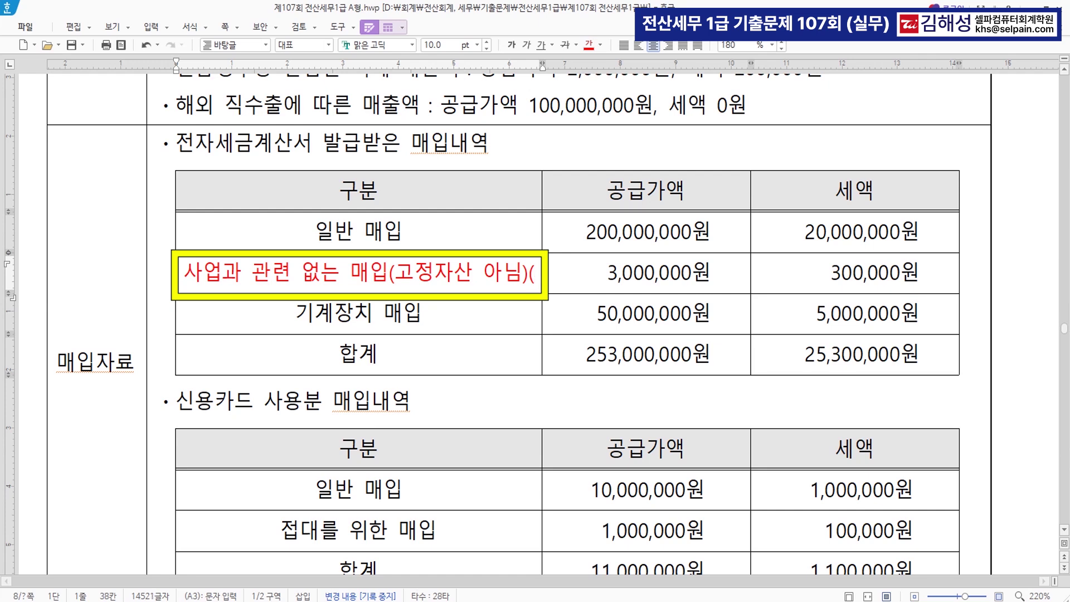
{"action": "type", "text": "(불공)"}
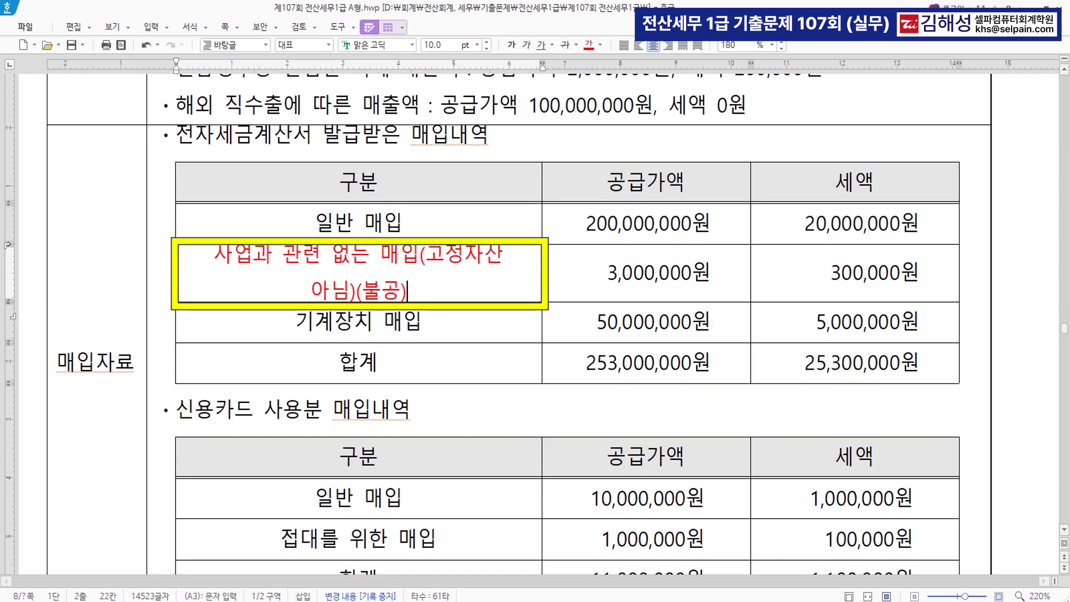
{"action": "left_click", "coordinate": [455, 231]}
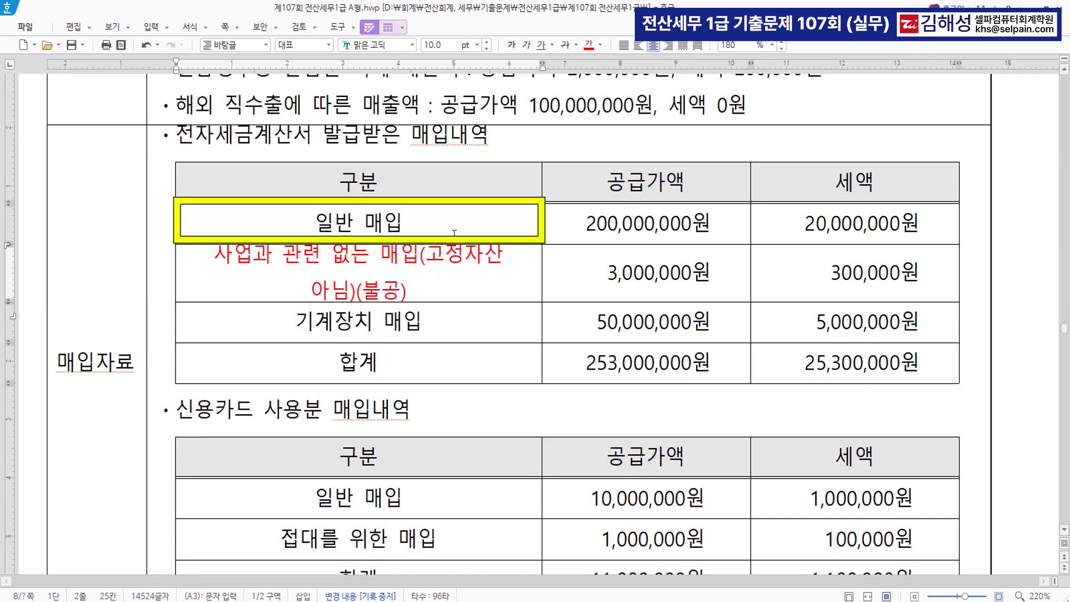
{"action": "left_click", "coordinate": [455, 285]}
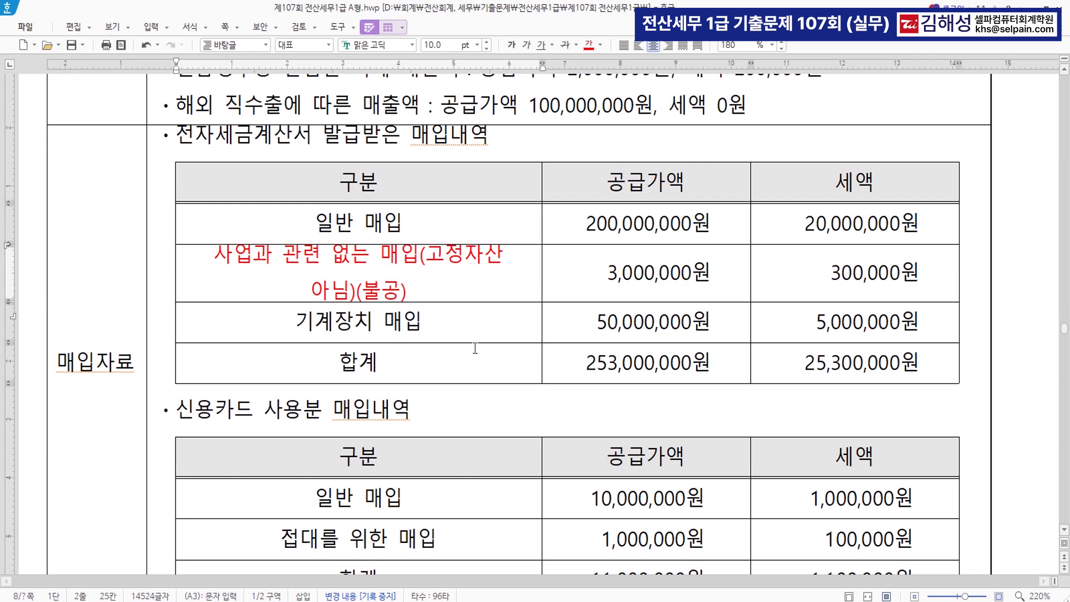
Strike through the 접대를 위한 매입 card purchase row and colour it red
{"action": "scroll", "coordinate": [475, 347], "scroll_direction": "down", "scroll_amount": 3}
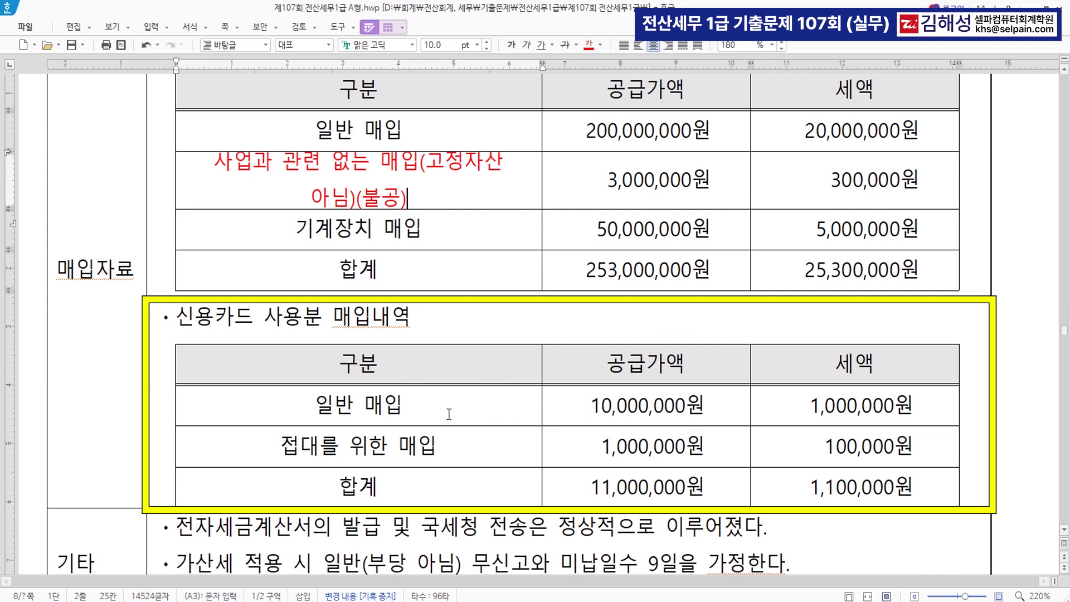
{"action": "left_click_drag", "start_coordinate": [244, 440], "coordinate": [881, 448]}
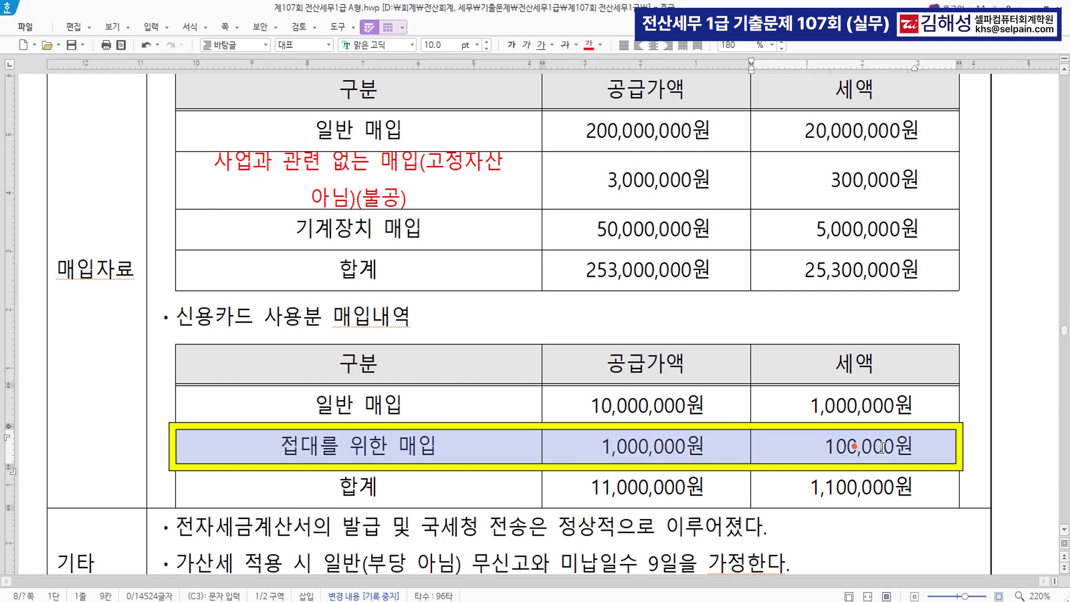
{"action": "left_click", "coordinate": [565, 45]}
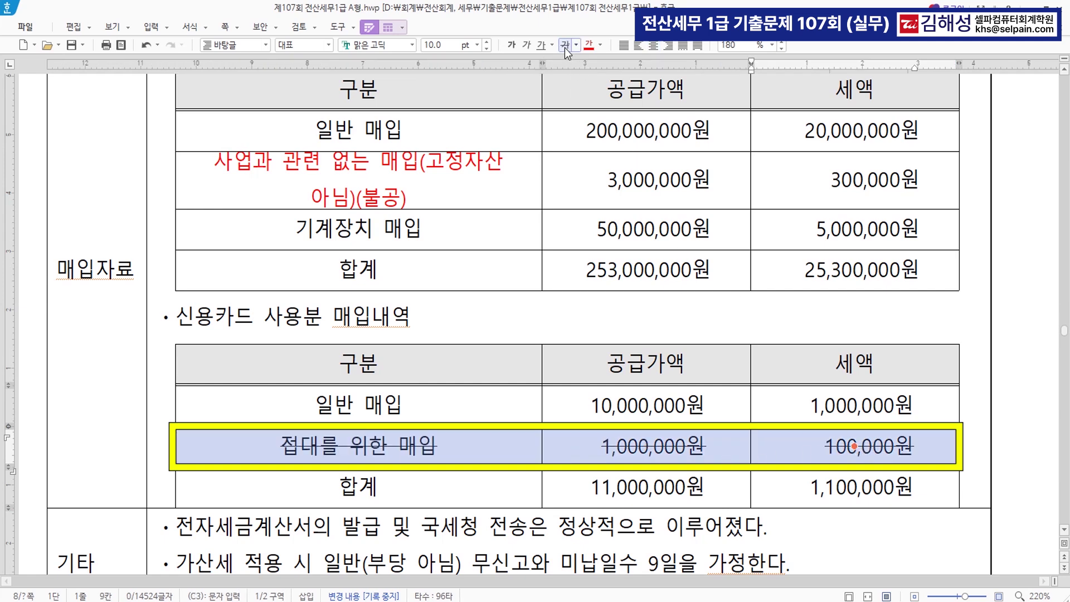
{"action": "left_click", "coordinate": [588, 45]}
{"action": "left_click", "coordinate": [700, 432]}
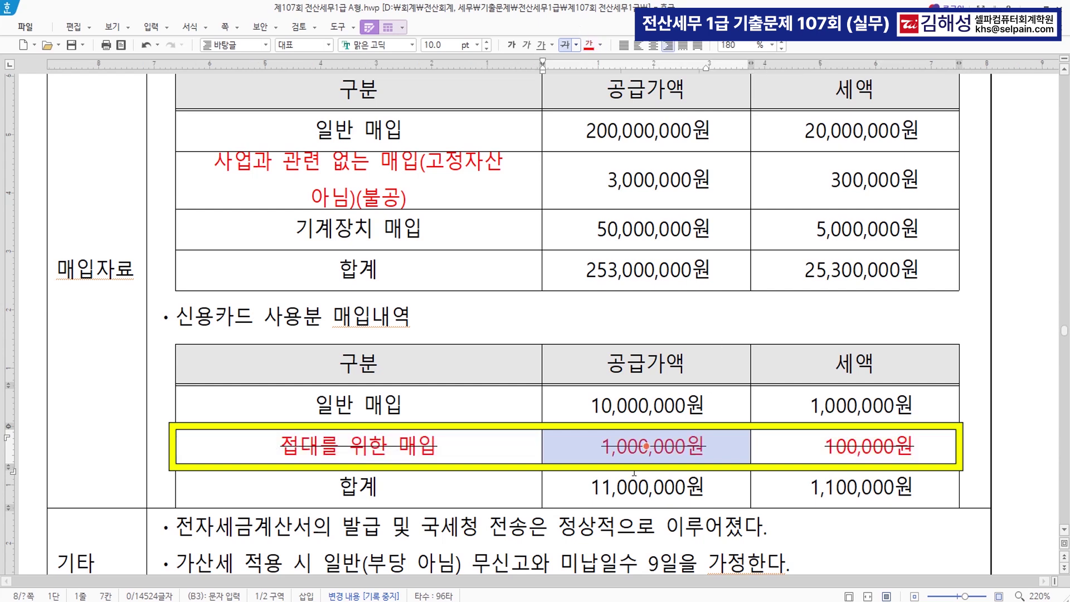
{"action": "key", "text": "Down"}
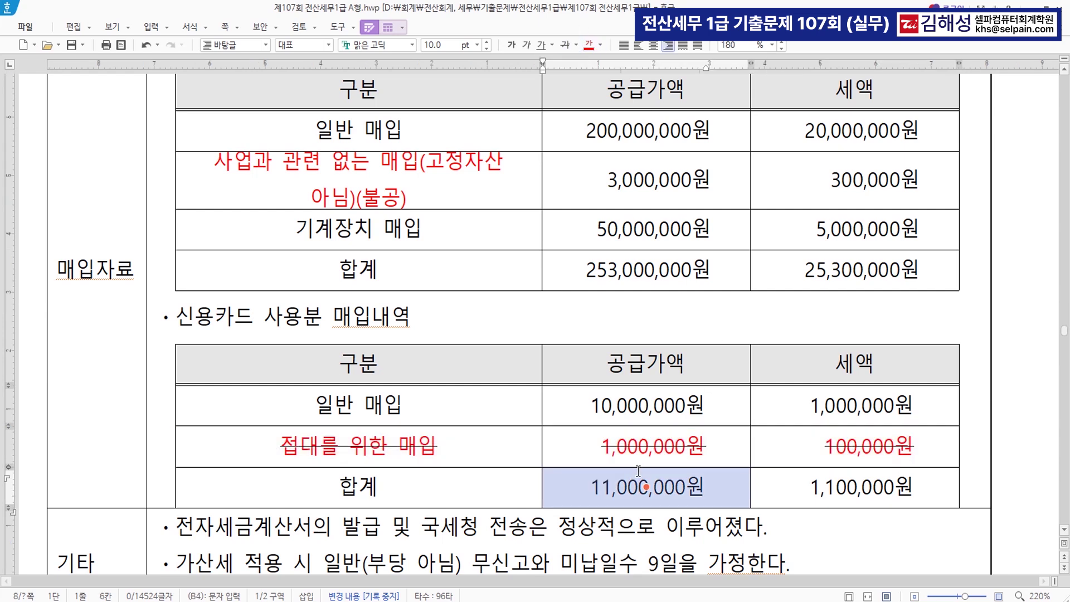
Check the nine days of late payment in the notes, then return to KcLep
{"action": "scroll", "coordinate": [638, 471], "scroll_direction": "down", "scroll_amount": 2}
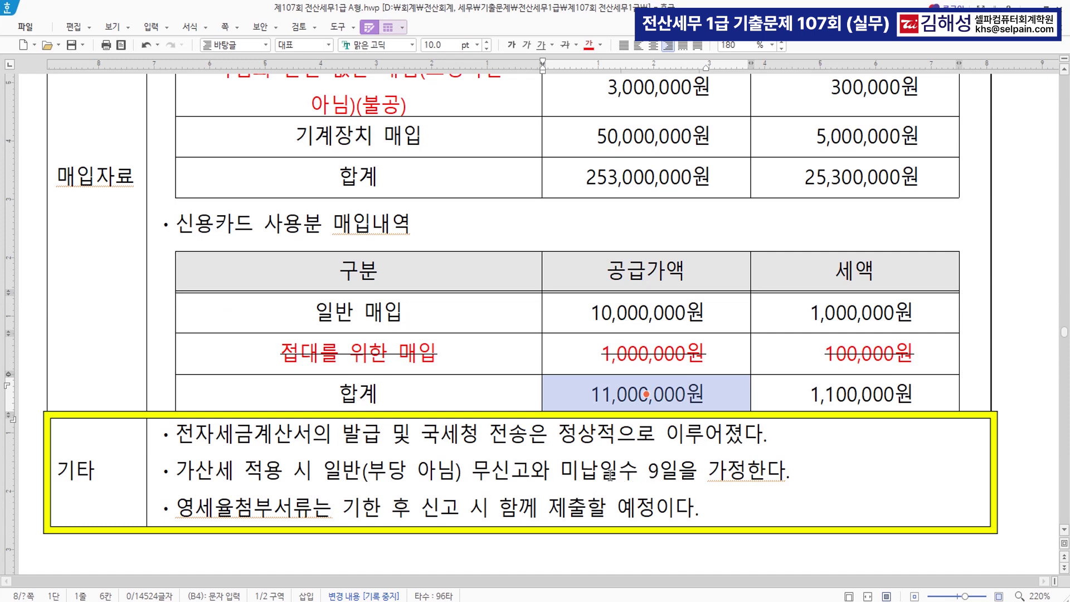
{"action": "left_click_drag", "start_coordinate": [569, 471], "coordinate": [727, 473]}
{"action": "left_click", "coordinate": [512, 511]}
{"action": "scroll", "coordinate": [534, 507], "scroll_direction": "up", "scroll_amount": 3}
{"action": "scroll", "coordinate": [534, 506], "scroll_direction": "up", "scroll_amount": 7}
{"action": "scroll", "coordinate": [534, 507], "scroll_direction": "down", "scroll_amount": 4}
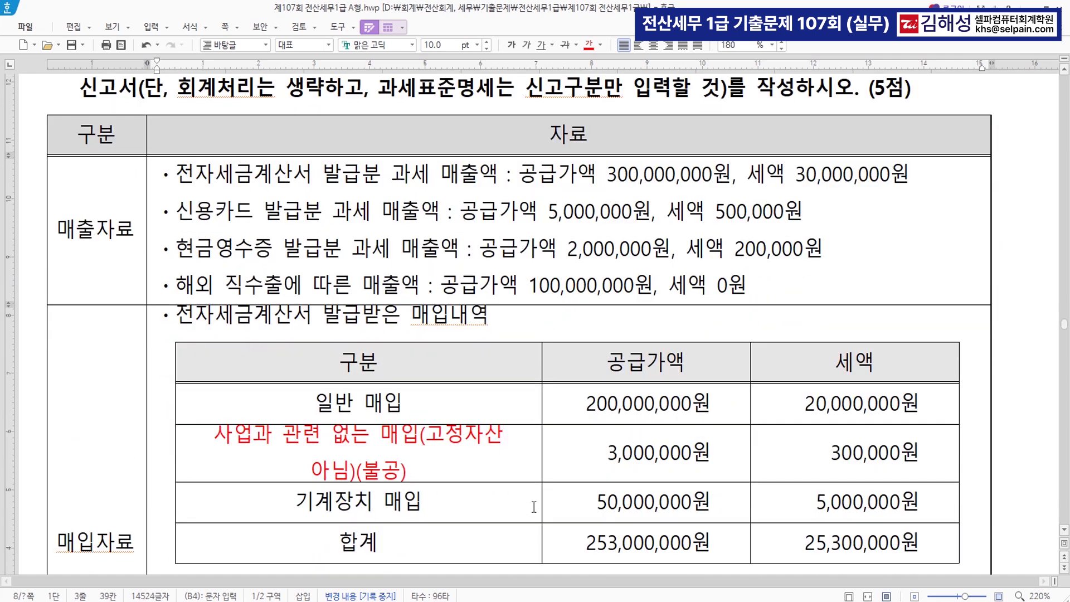
{"action": "scroll", "coordinate": [534, 506], "scroll_direction": "down", "scroll_amount": 1}
{"action": "scroll", "coordinate": [534, 507], "scroll_direction": "up", "scroll_amount": 1}
{"action": "key", "text": "alt+Tab"}
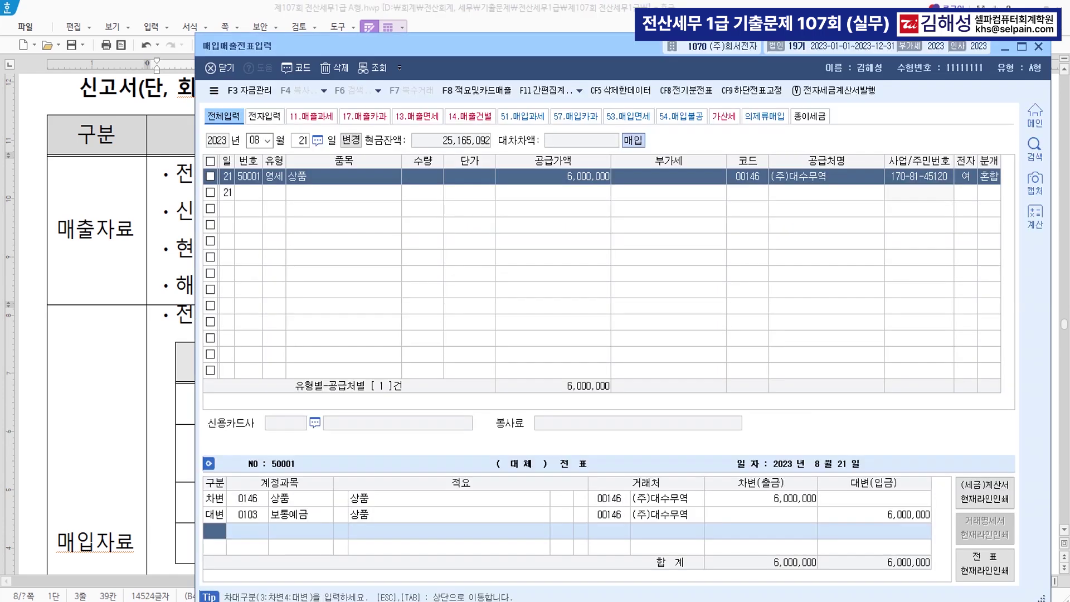
Open 부가가치세신고서 via quick search (ㅂㄱㄱ) and close the voucher entry window
{"action": "key", "text": "ctrl+f"}
{"action": "type", "text": "ㅂㄱㄱ"}
{"action": "key", "text": "Return"}
{"action": "key", "text": "Return"}
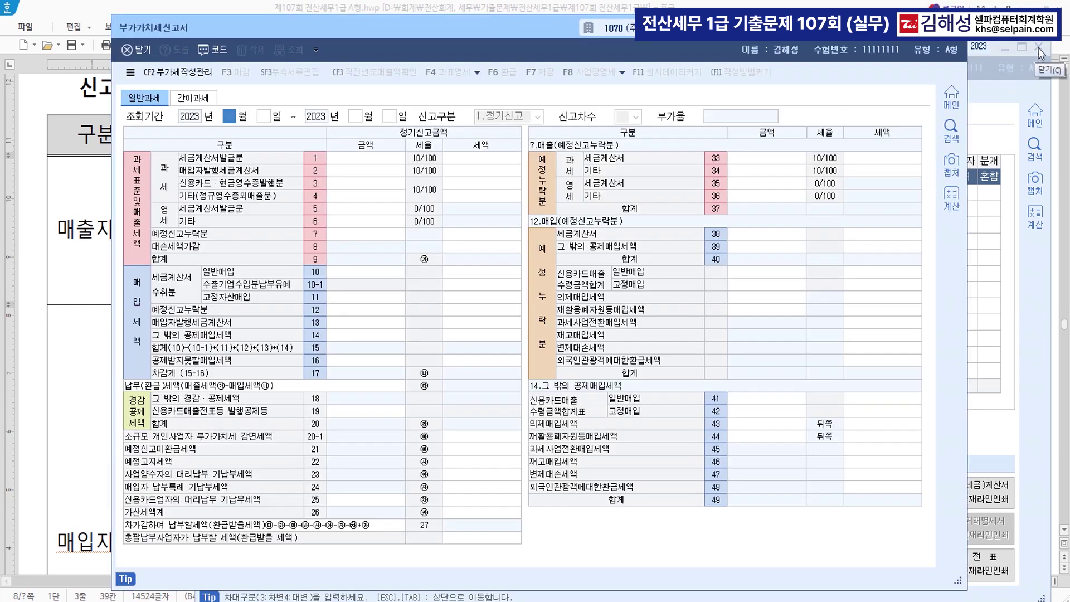
{"action": "left_click", "coordinate": [1040, 49]}
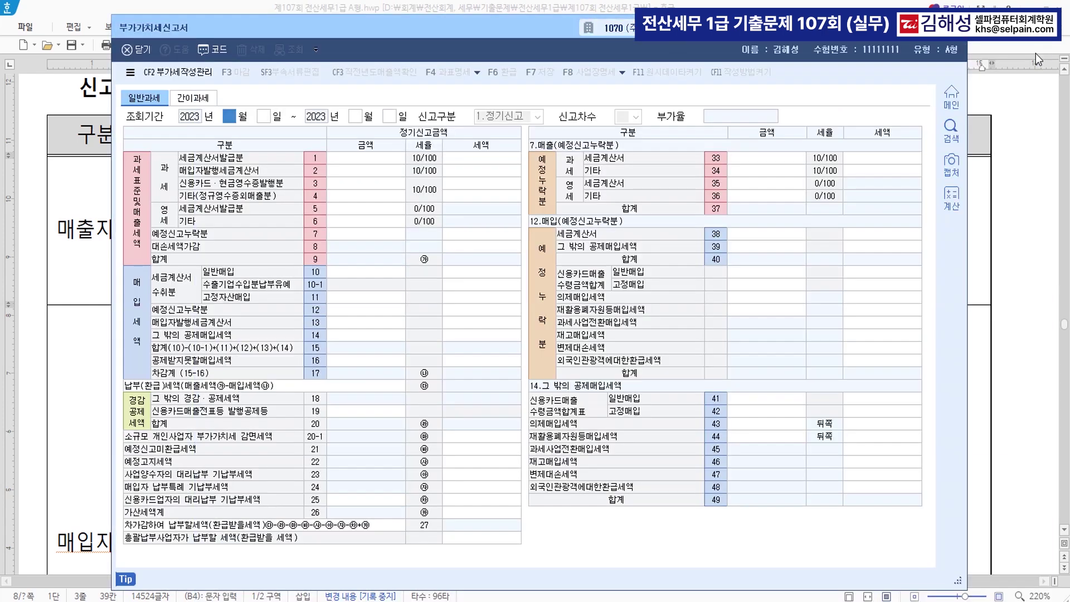
{"action": "left_click_drag", "start_coordinate": [530, 55], "coordinate": [546, 256]}
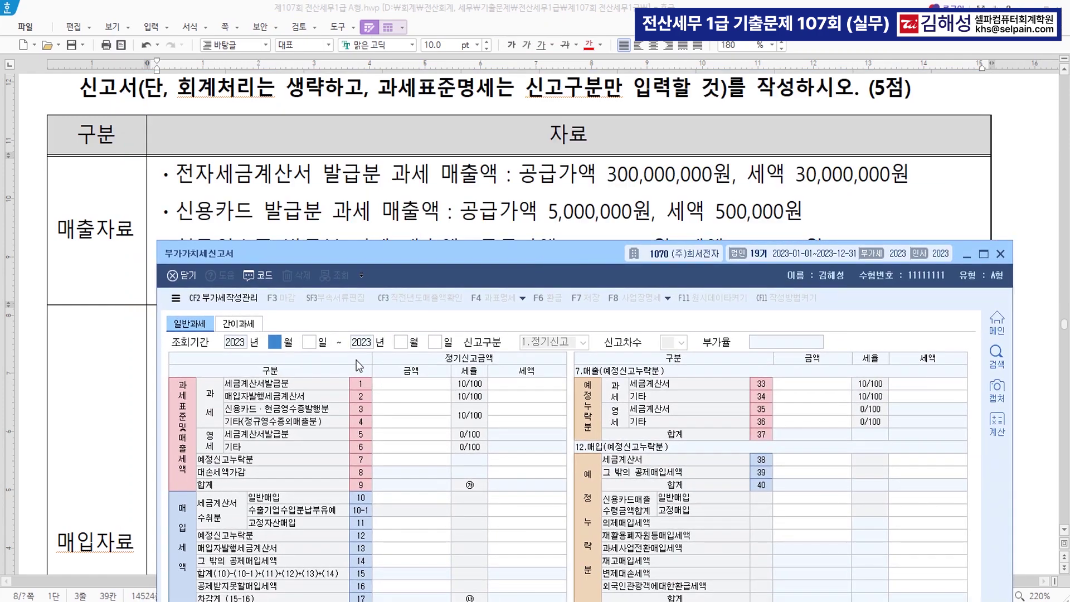
Set the return period to January 1 through March 31, 2023
{"action": "type", "text": "1"}
{"action": "key", "text": "Return"}
{"action": "key", "text": "Return"}
{"action": "type", "text": "3"}
{"action": "key", "text": "Return"}
{"action": "key", "text": "Return"}
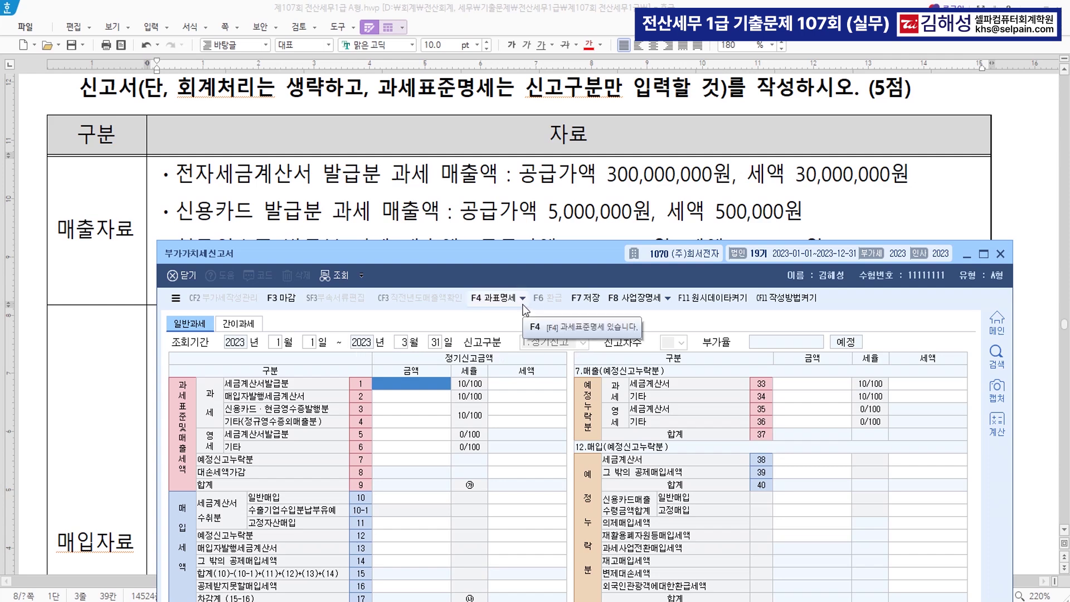
In 과표명세, set 신고구분 4 (기한후과세표준) and filing date 2023-05-04
{"action": "left_click", "coordinate": [498, 303]}
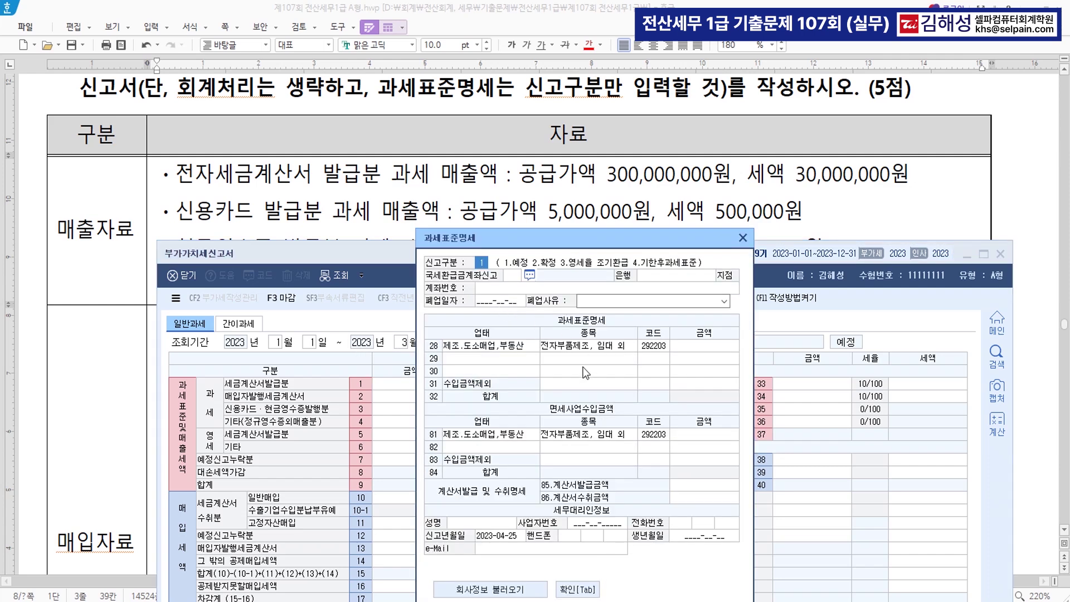
{"action": "type", "text": "4"}
{"action": "key", "text": "Return"}
{"action": "left_click", "coordinate": [513, 538]}
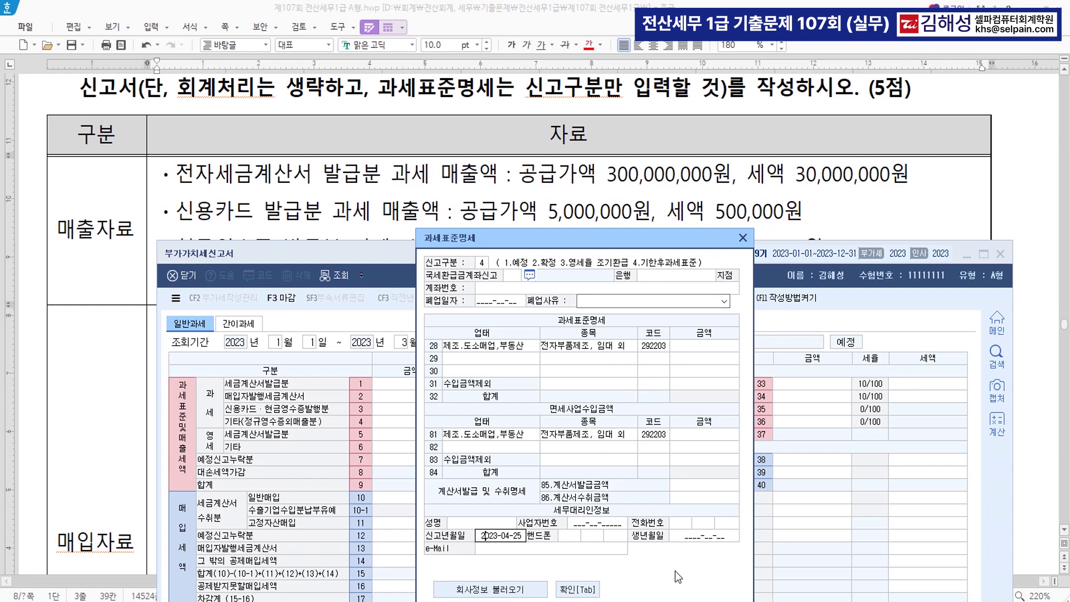
{"action": "type", "text": "05-04"}
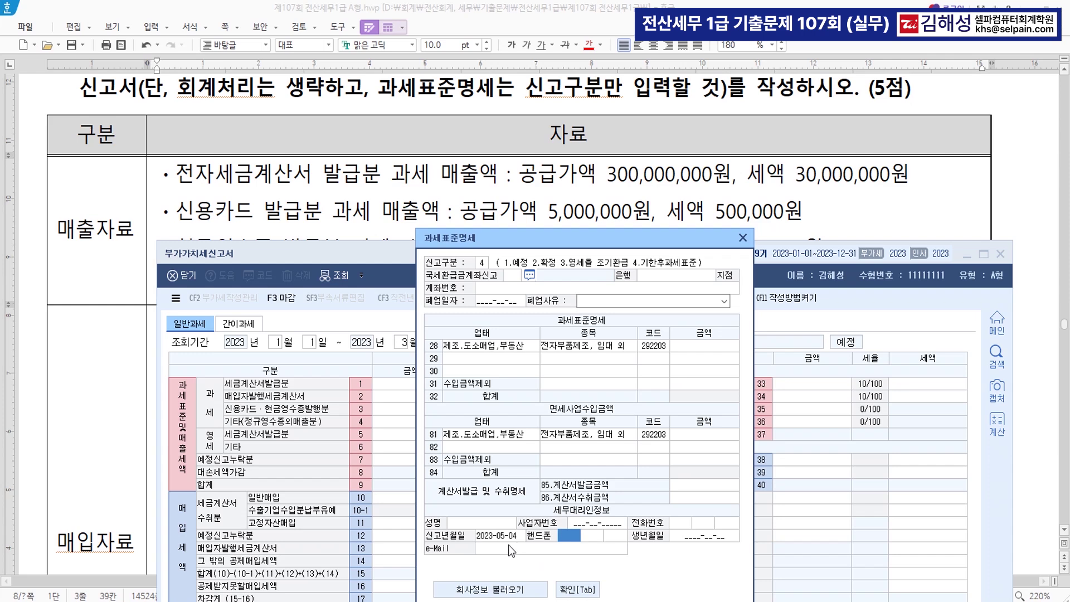
{"action": "left_click", "coordinate": [578, 589]}
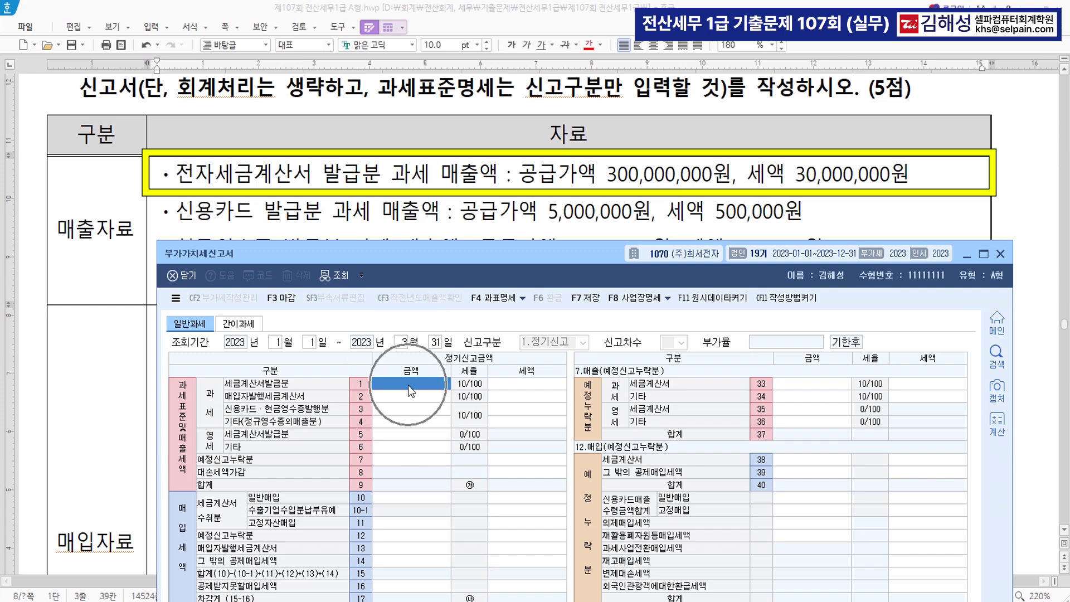
Enter sales of 300,000,000 (line 1), 7,000,000 (line 3) and 100,000,000 (line 6)
{"action": "type", "text": "300,000,000"}
{"action": "key", "text": "Return"}
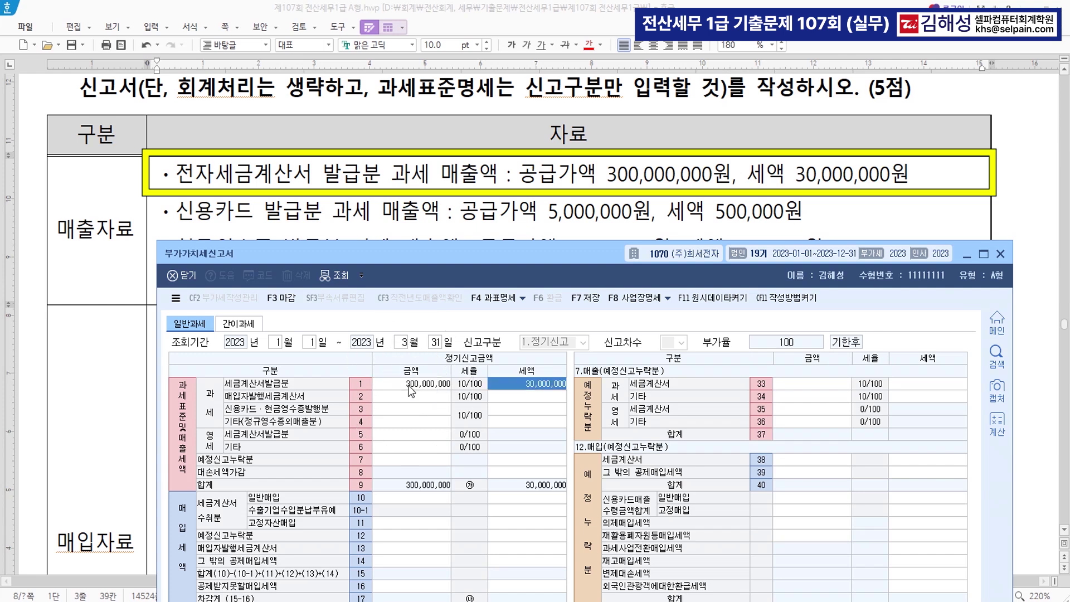
{"action": "mouse_move", "coordinate": [410, 260]}
{"action": "left_mouse_down"}
{"action": "mouse_move", "coordinate": [398, 326]}
{"action": "mouse_move", "coordinate": [403, 315]}
{"action": "left_mouse_up"}
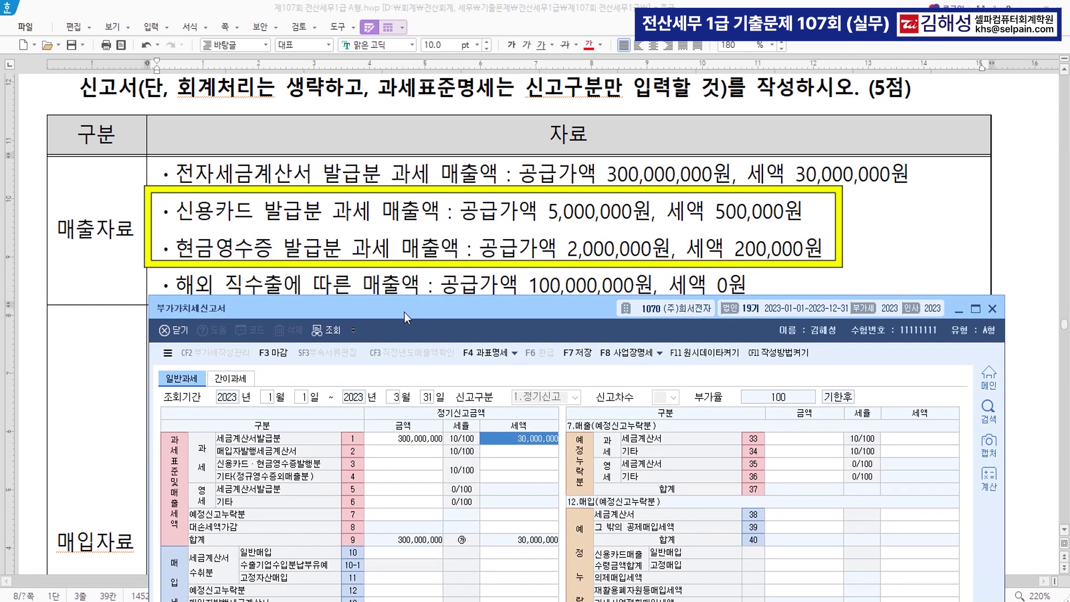
{"action": "left_click", "coordinate": [400, 460]}
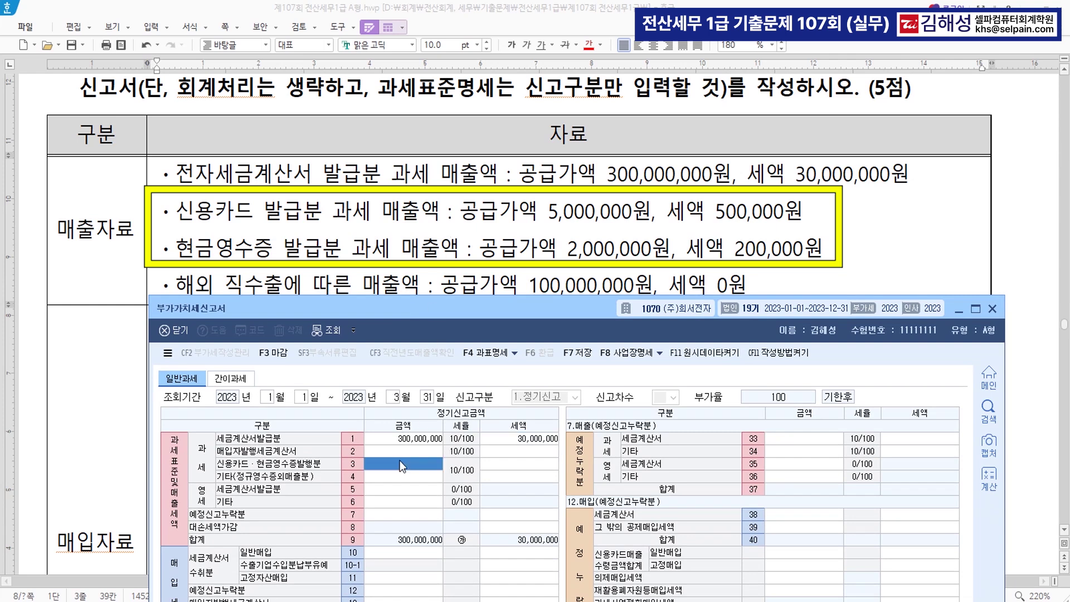
{"action": "type", "text": "7000000"}
{"action": "key", "text": "Return"}
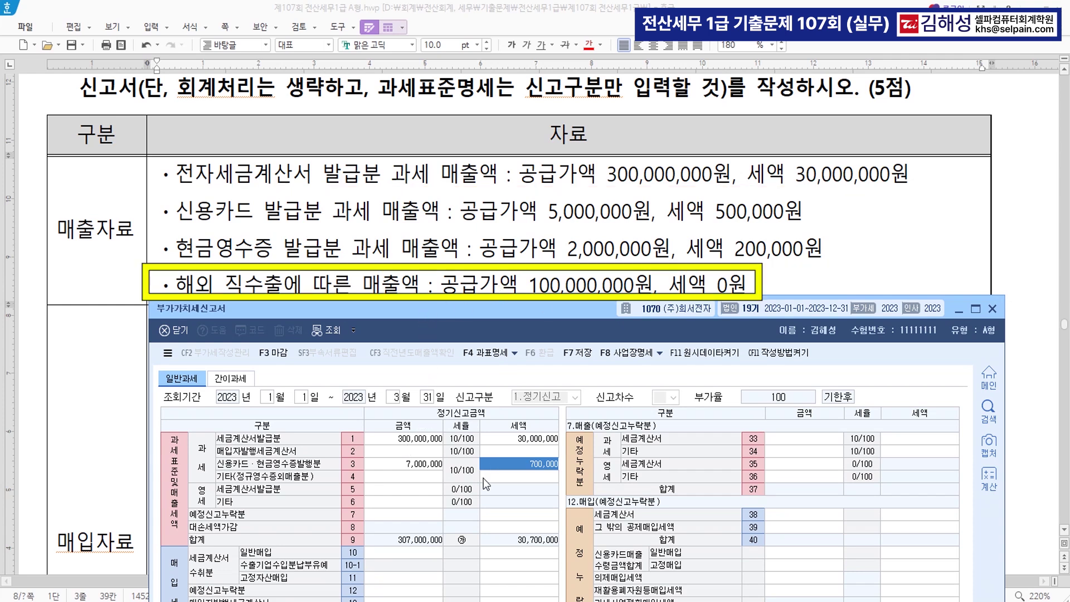
{"action": "left_click", "coordinate": [396, 502]}
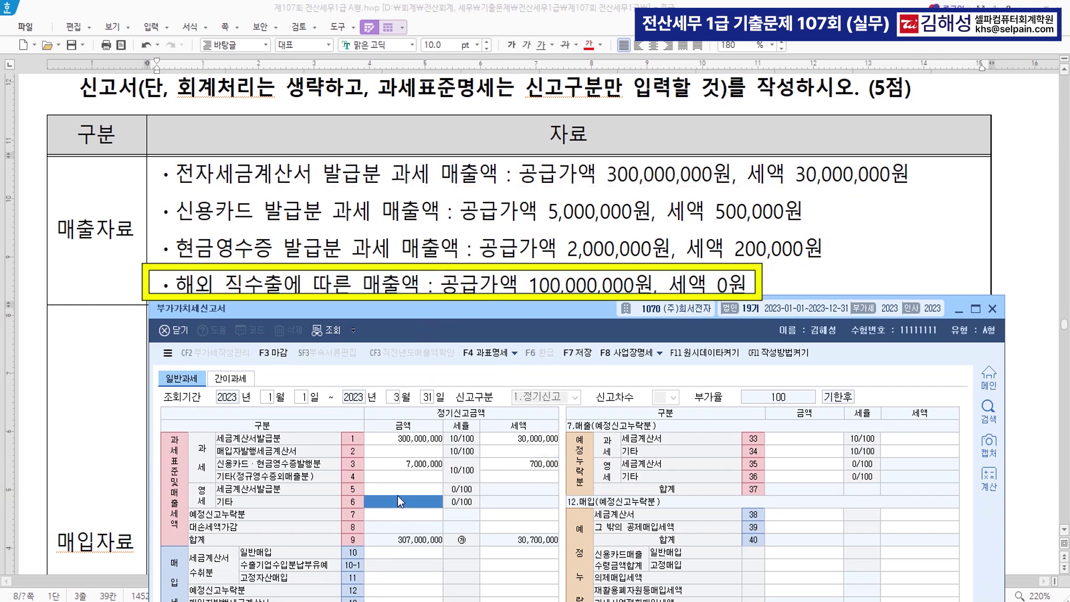
{"action": "type", "text": "100,000,000"}
{"action": "key", "text": "Return"}
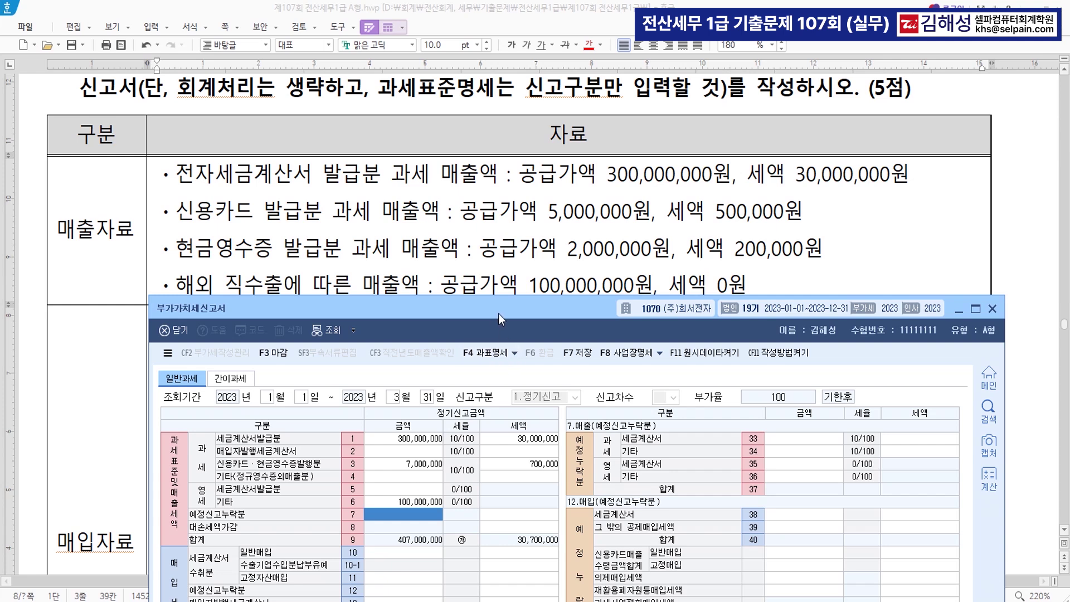
{"action": "scroll", "coordinate": [602, 207], "scroll_direction": "down", "scroll_amount": 5}
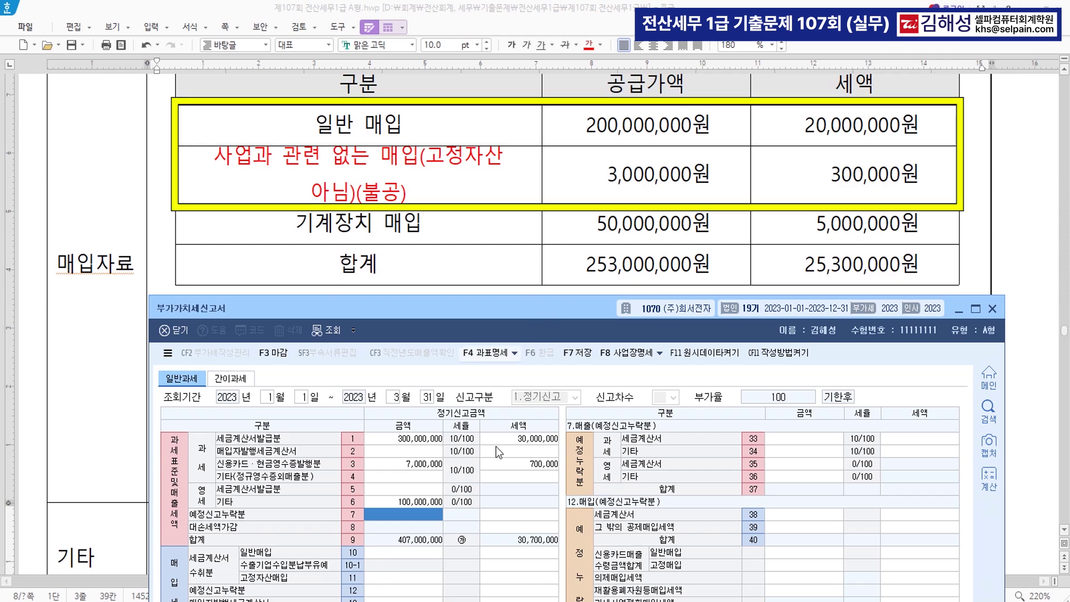
Enter 203,000,000 as the line 10 general purchase amount with corrected tax 20,300
{"action": "left_click", "coordinate": [417, 552]}
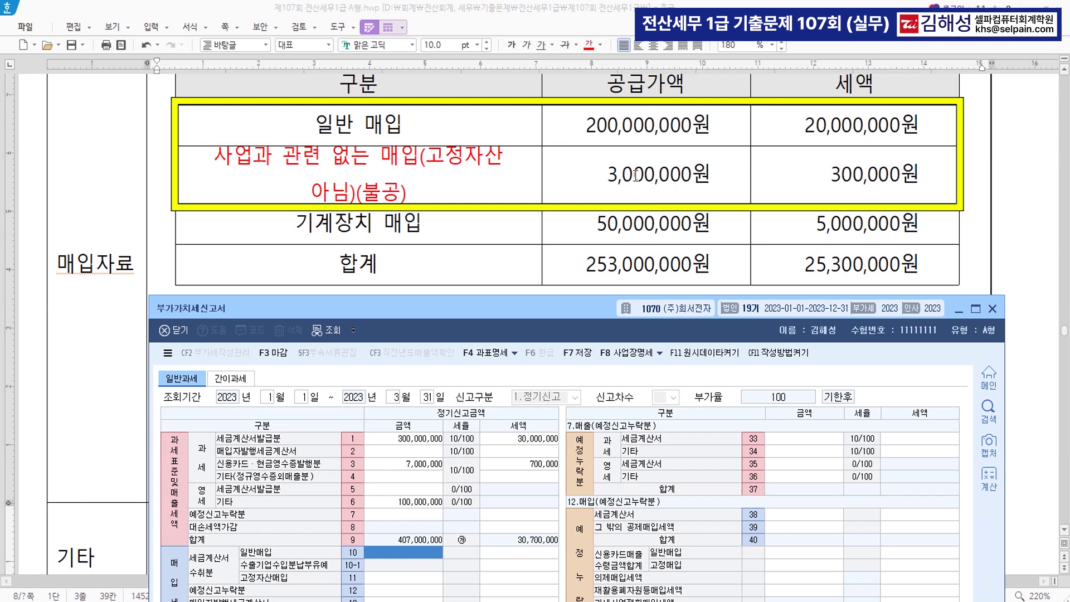
{"action": "type", "text": "203,000,000"}
{"action": "key", "text": "Return"}
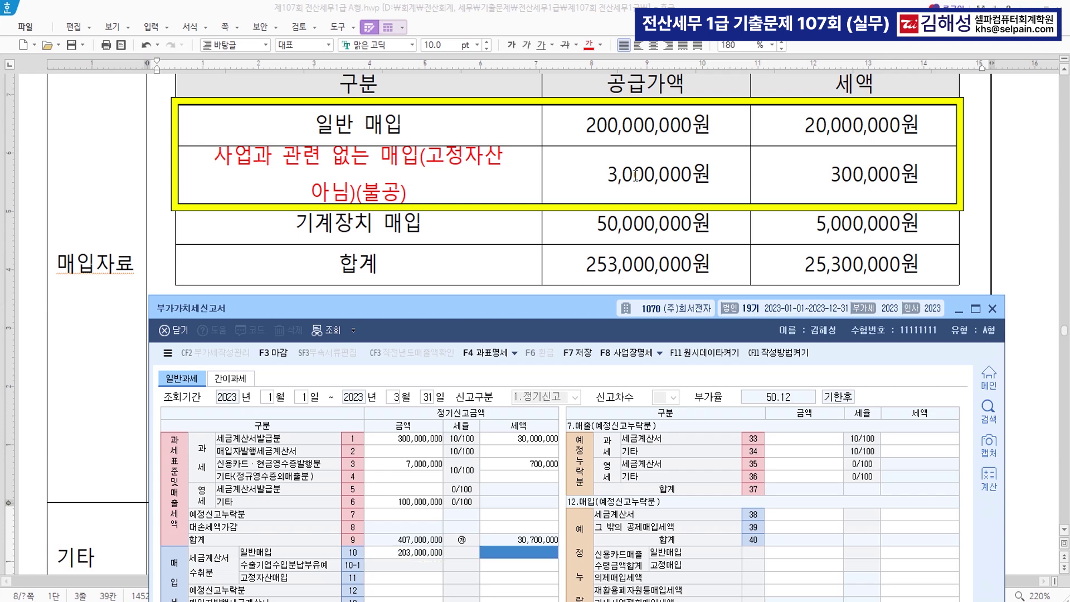
{"action": "type", "text": "20,300"}
{"action": "key", "text": "Return"}
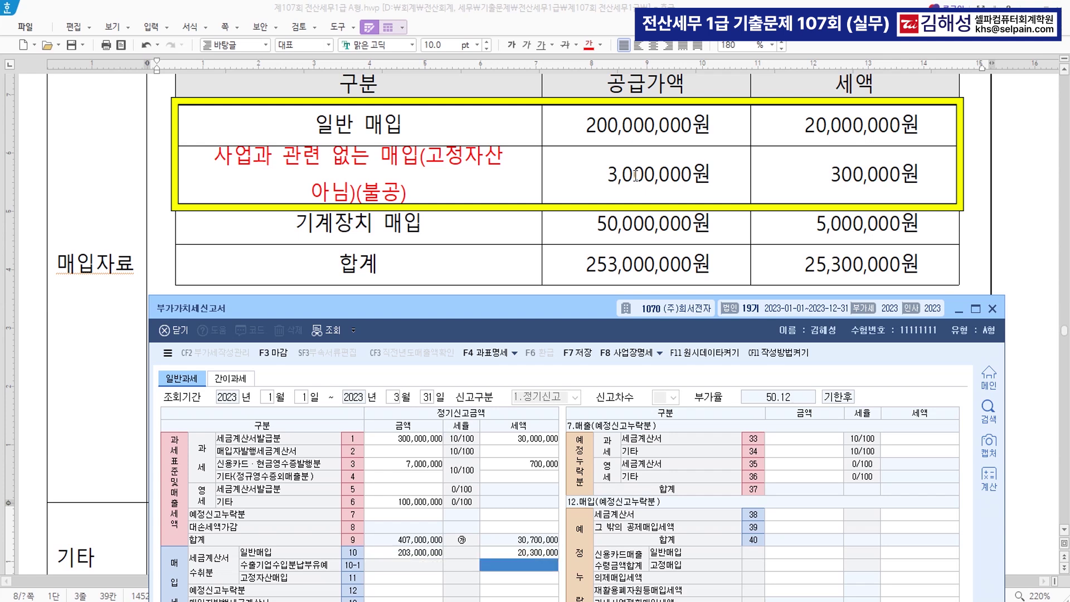
Record the 3,000,000 non-deductible purchase with 300,000 tax on line 50 (공제받지못할매입세액)
{"action": "mouse_move", "coordinate": [511, 310]}
{"action": "left_mouse_down"}
{"action": "mouse_move", "coordinate": [513, 263]}
{"action": "mouse_move", "coordinate": [508, 294]}
{"action": "left_mouse_up"}
{"action": "left_click_drag", "start_coordinate": [511, 281], "coordinate": [513, 267]}
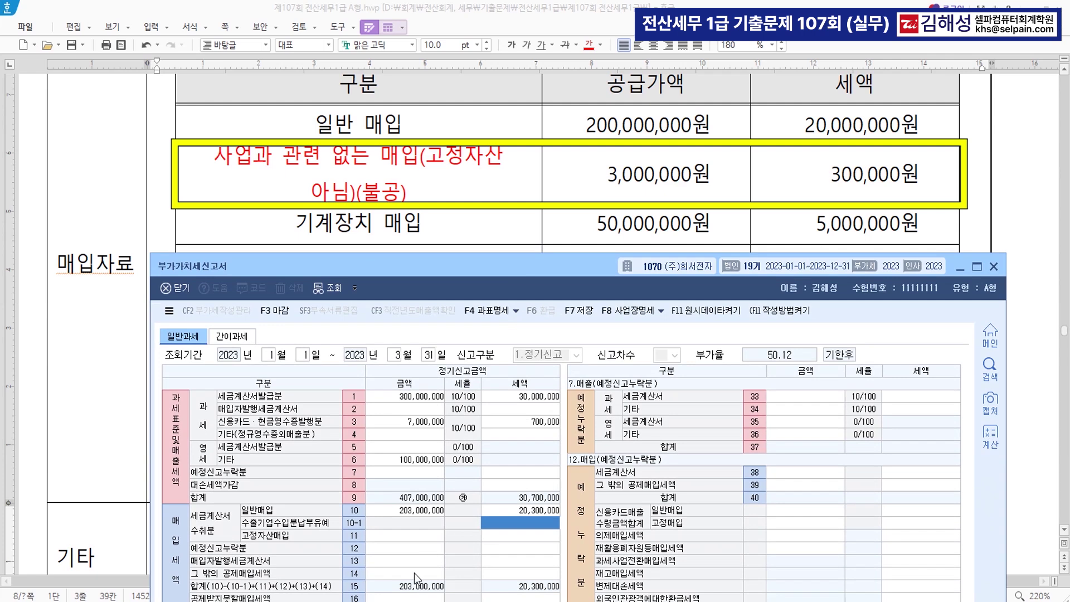
{"action": "left_click", "coordinate": [419, 599]}
{"action": "left_click", "coordinate": [787, 397]}
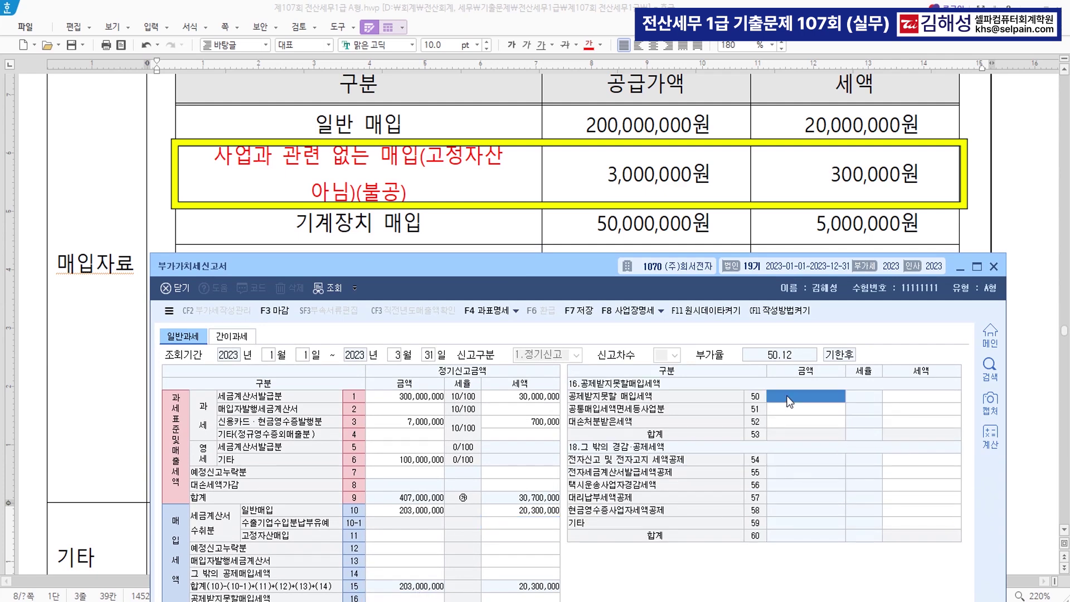
{"action": "type", "text": "3000000"}
{"action": "key", "text": "Return"}
{"action": "type", "text": "300,000"}
{"action": "key", "text": "Return"}
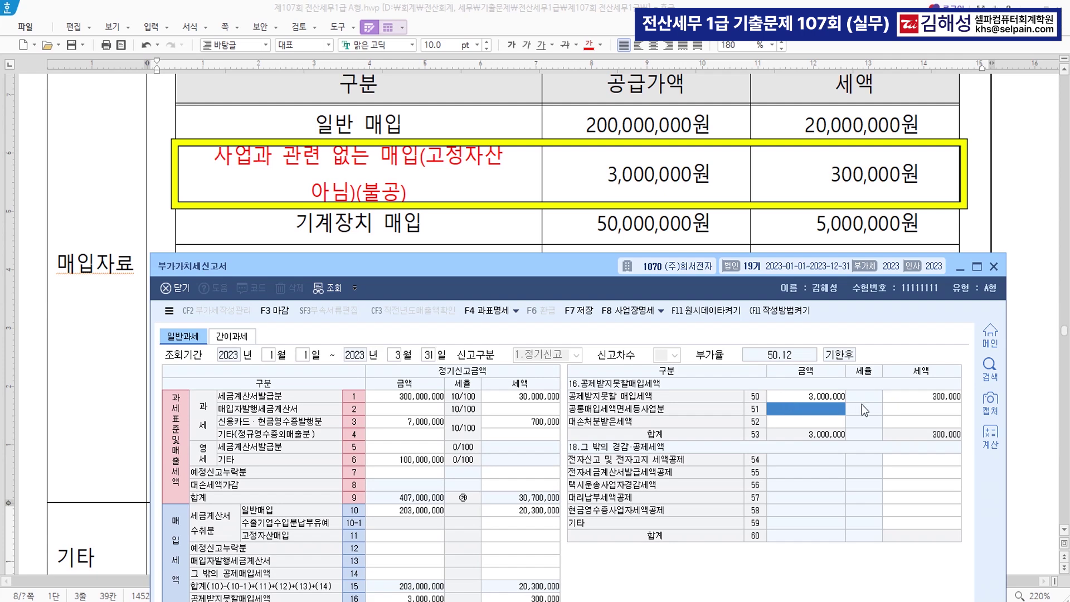
Enter the 50,000,000 fixed-asset purchase with 5,000,000 tax on line 11 (고정자산매입)
{"action": "left_click", "coordinate": [409, 537]}
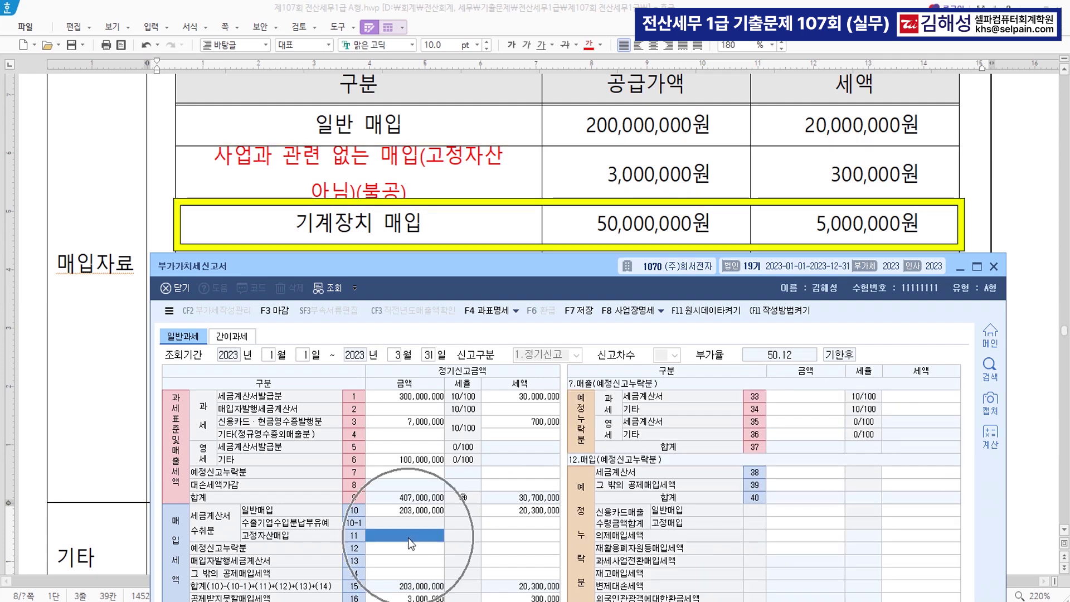
{"action": "type", "text": "50000000"}
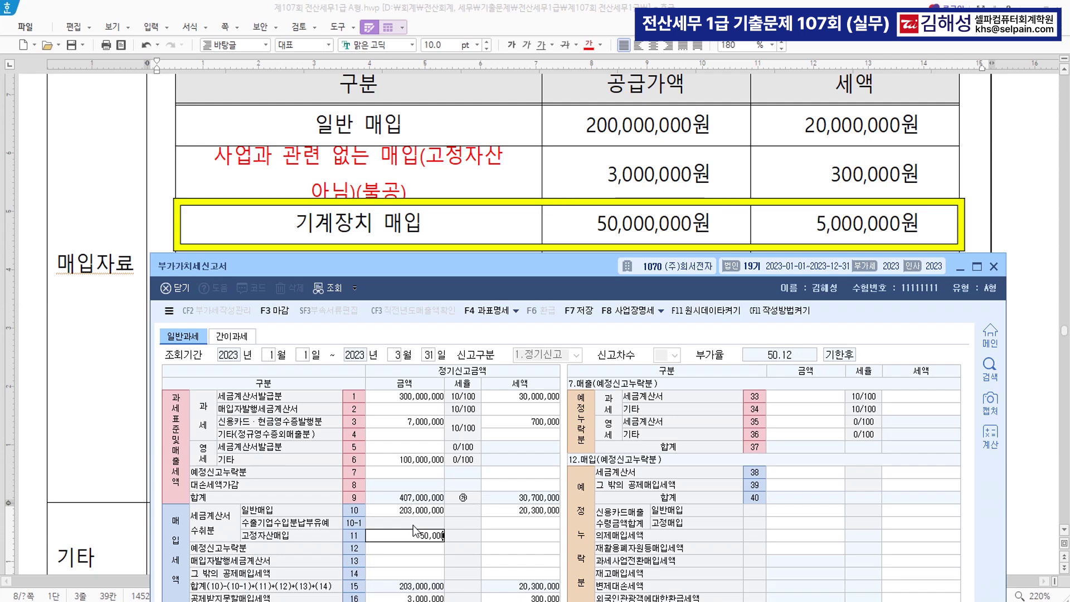
{"action": "key", "text": "Return"}
{"action": "type", "text": "5000000"}
{"action": "key", "text": "Return"}
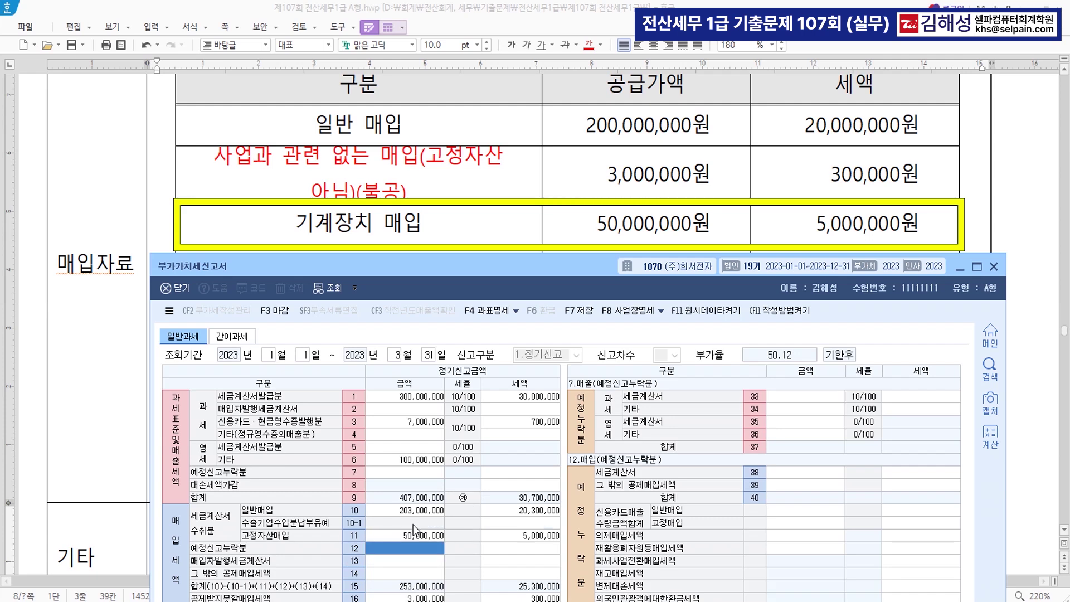
{"action": "left_click_drag", "start_coordinate": [554, 270], "coordinate": [540, 69]}
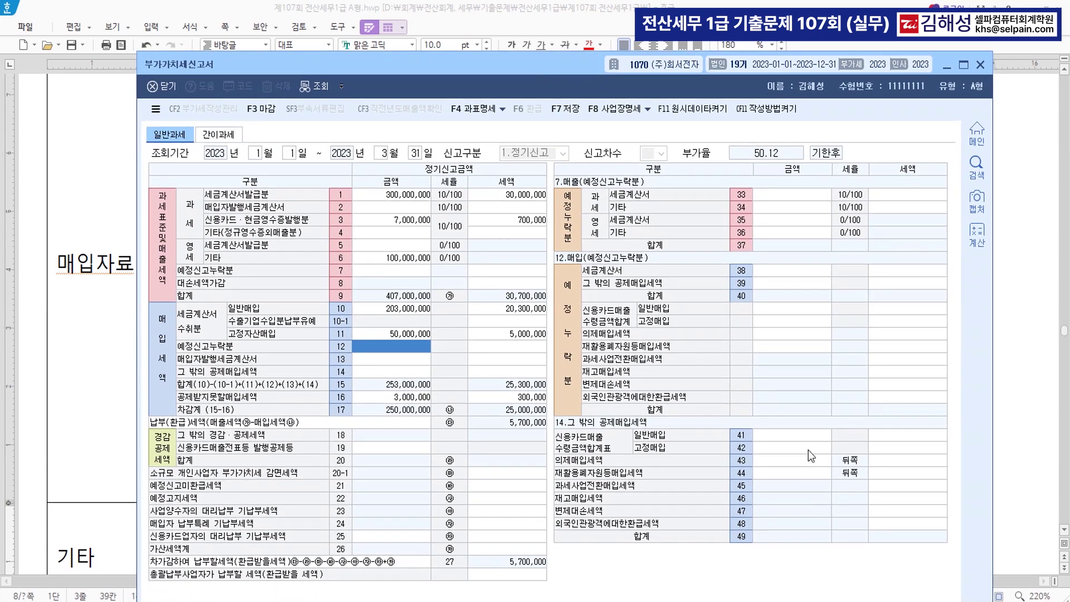
Enter the 10,000,000 card purchase with 1,000,000 tax on line 41, then open 가산세명세
{"action": "left_click", "coordinate": [792, 436]}
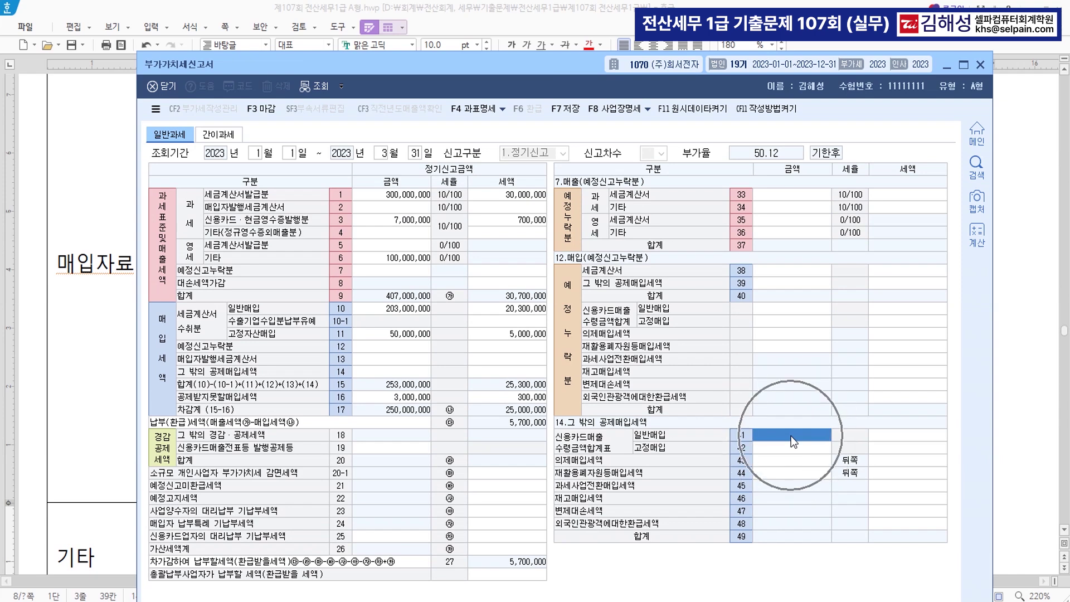
{"action": "type", "text": "10000000"}
{"action": "key", "text": "Return"}
{"action": "type", "text": "1000000"}
{"action": "key", "text": "Return"}
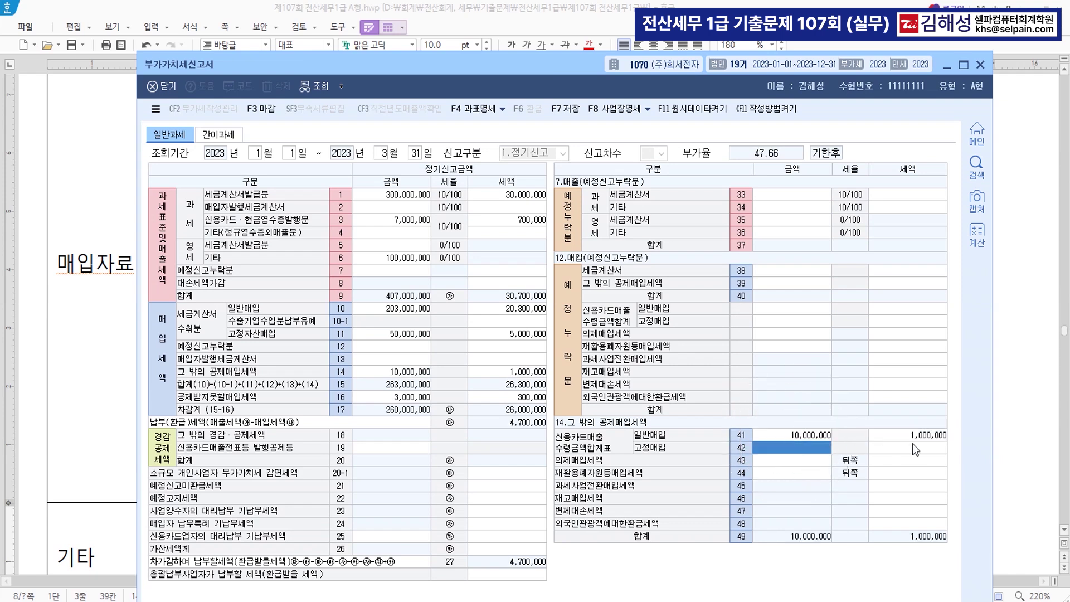
{"action": "left_click", "coordinate": [912, 444]}
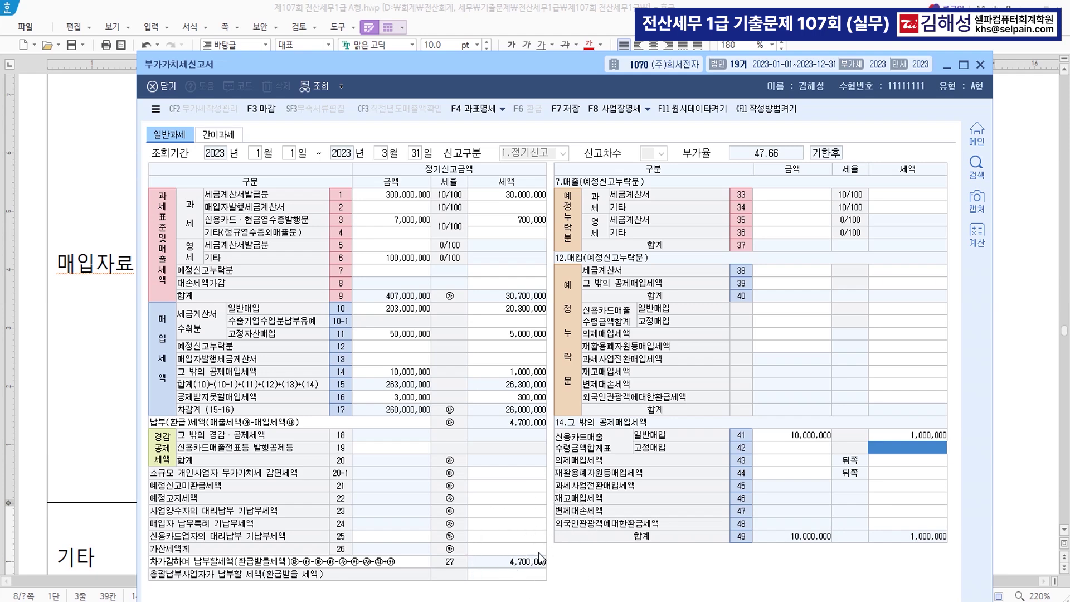
{"action": "left_click", "coordinate": [532, 549]}
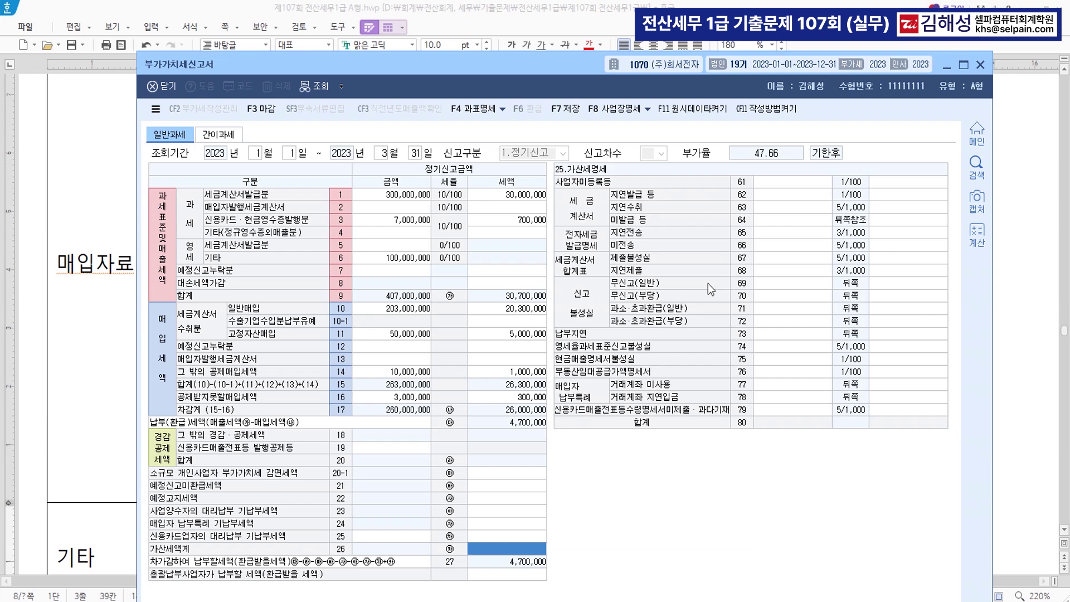
Enter 4,700,000 as the line 69 무신고(일반) non-filing penalty base
{"action": "left_click", "coordinate": [770, 284]}
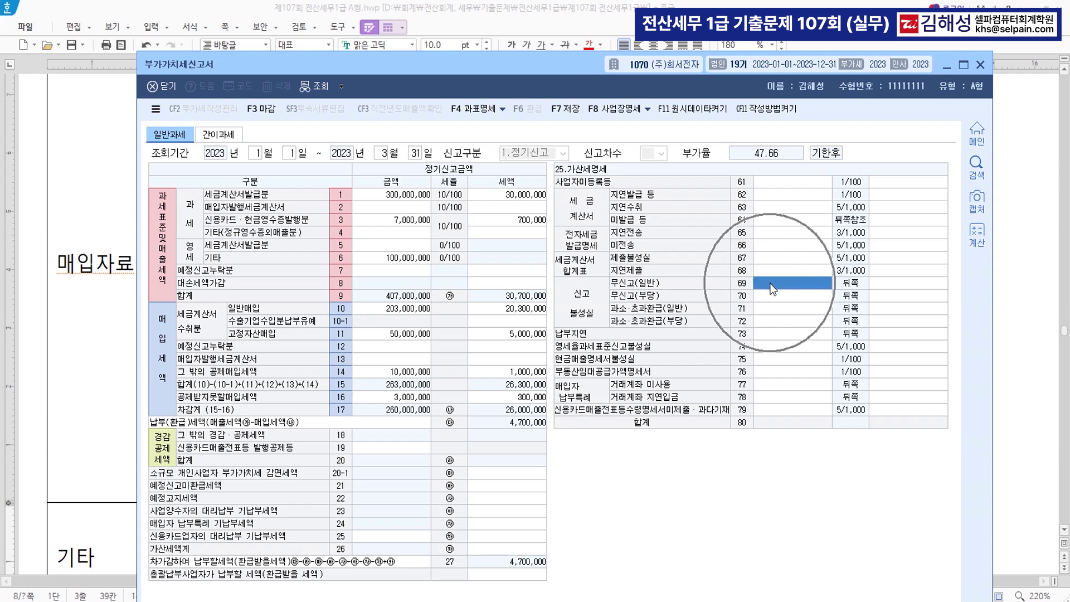
{"action": "type", "text": "4700000"}
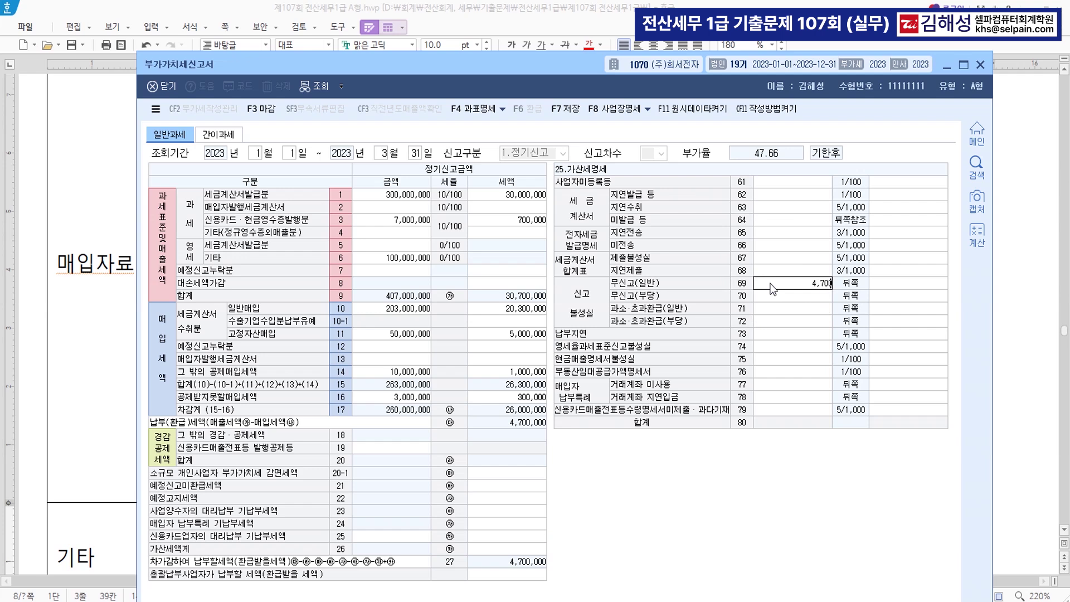
{"action": "key", "text": "Return"}
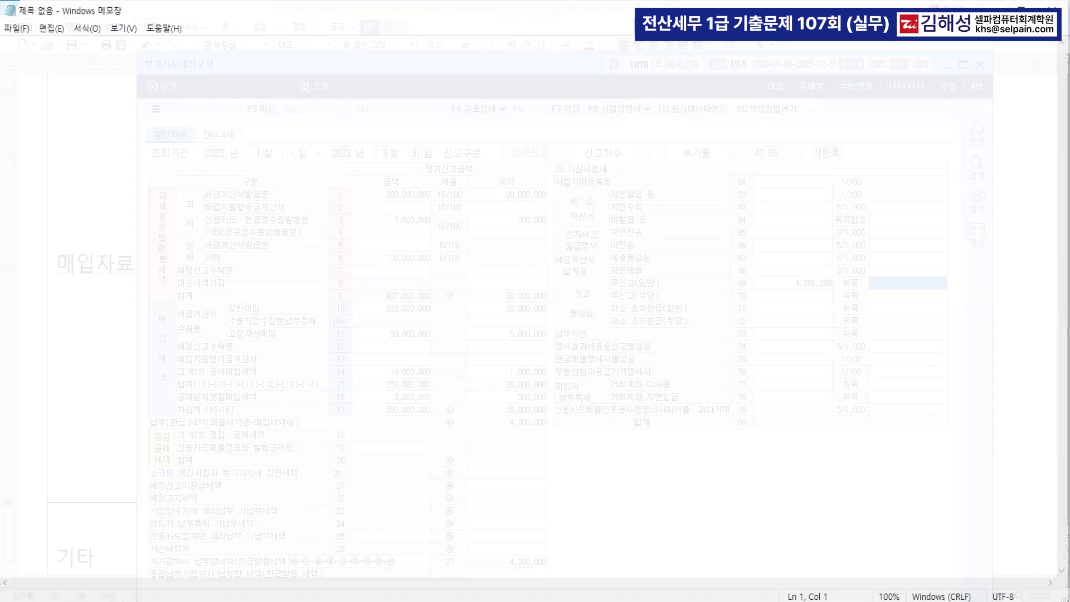
Type the 기한후 신고 가산세 note with 50%/30%/20% reduction rates and the 4,700,000 * 0.2 calculation
{"action": "type", "text": "기한후"}
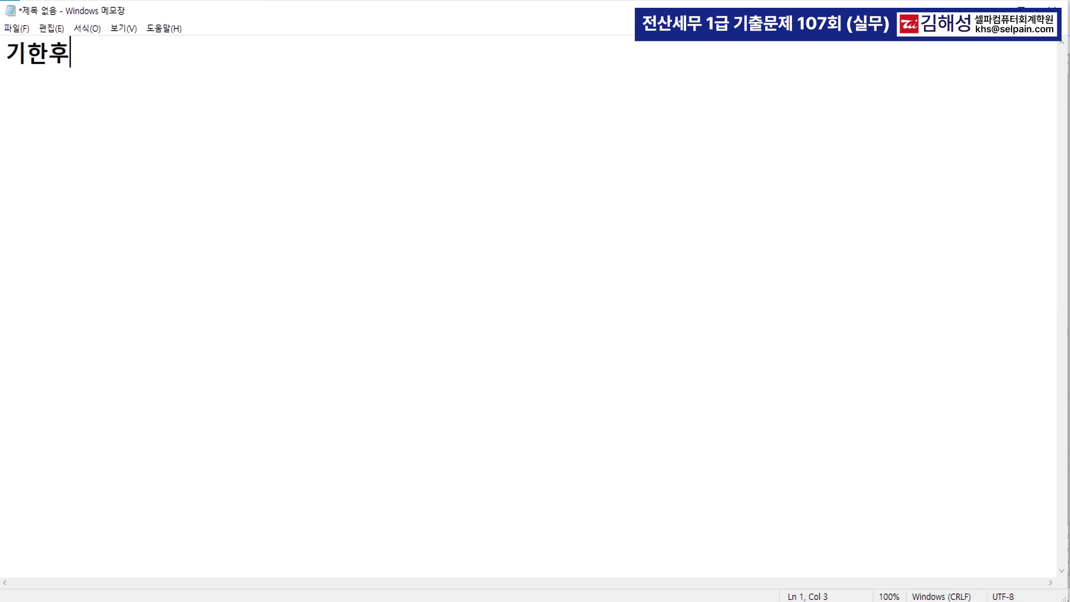
{"action": "type", "text": " 신고 가산세"}
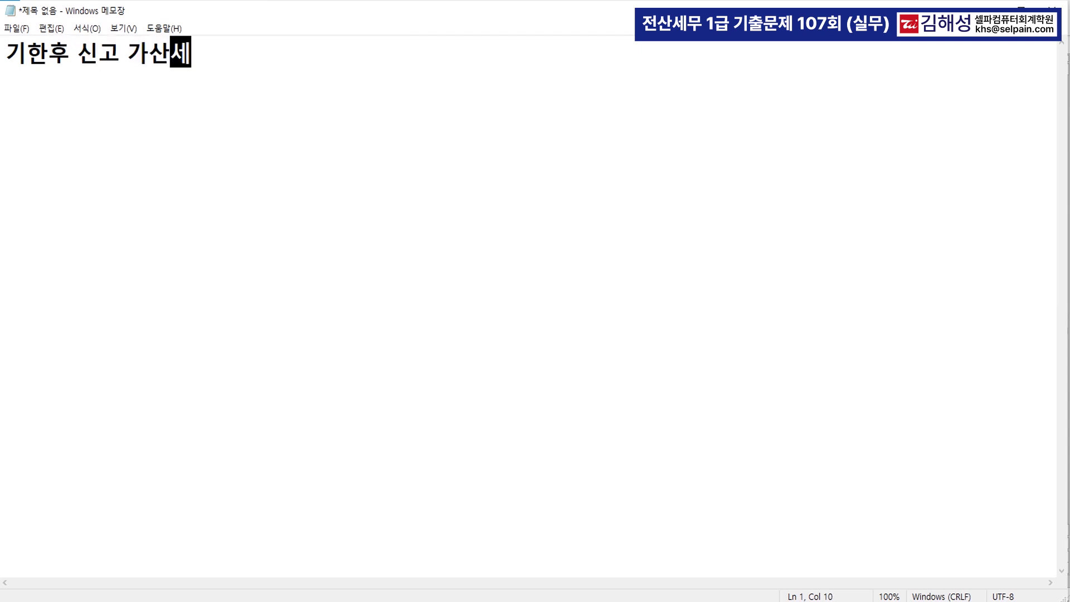
{"action": "key", "text": "Return"}
{"action": "key", "text": "Return"}
{"action": "type", "text": "1. 신고불성실  >>  무신고  "}
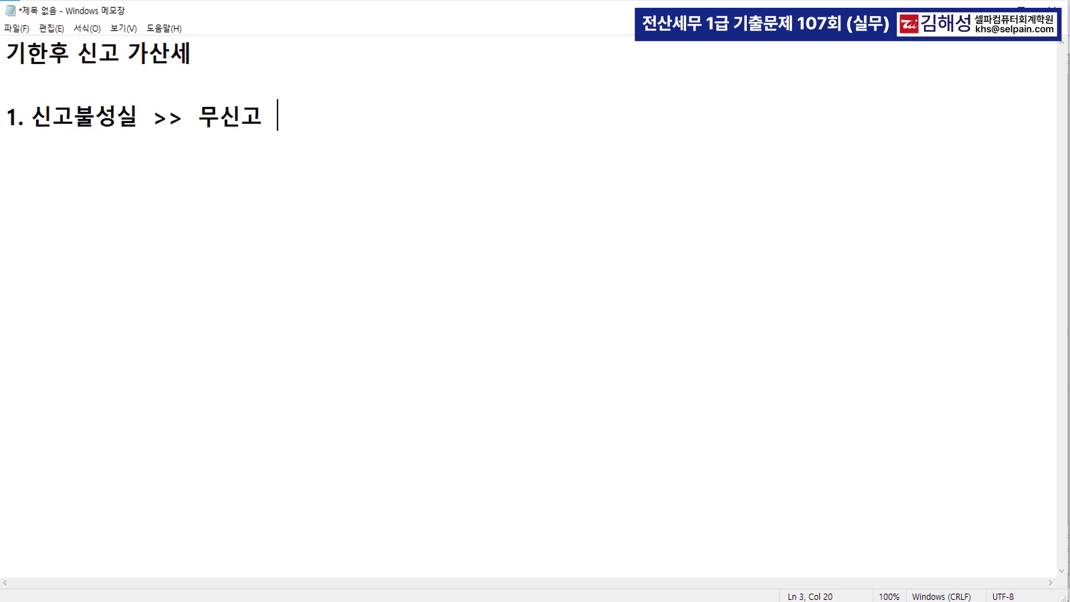
{"action": "type", "text": ">>> 감"}
{"action": "type", "text": "면율 "}
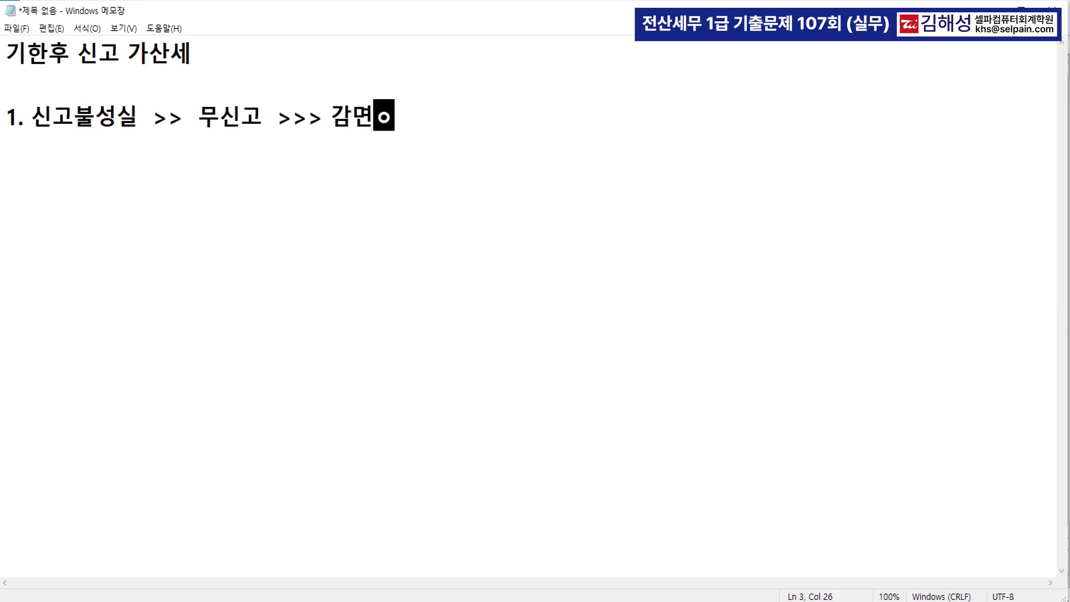
{"action": "type", "text": "(1개우러"}
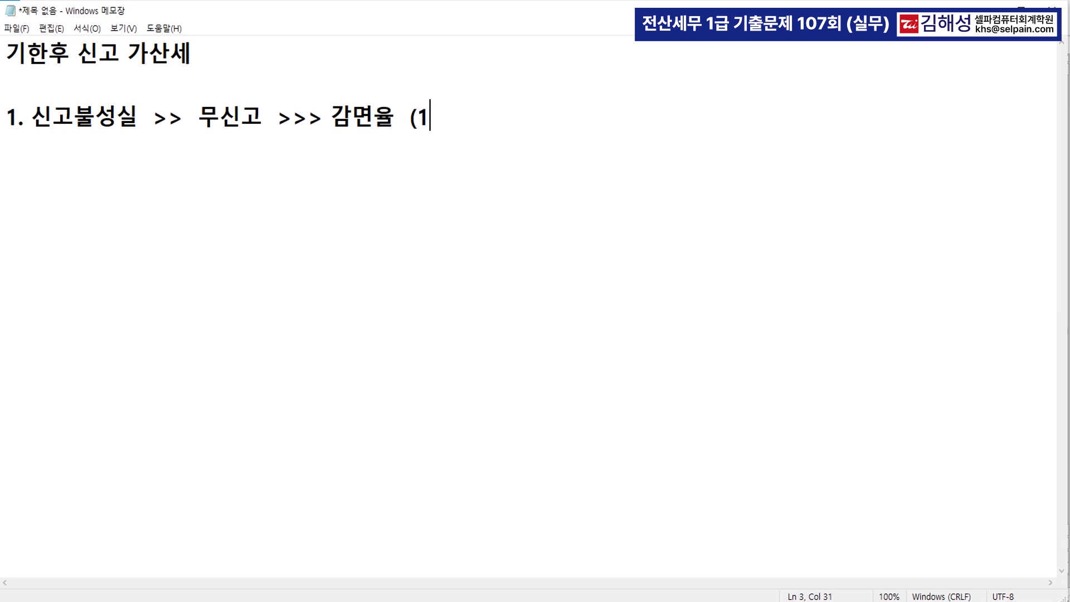
{"action": "key", "text": "BackSpace"}
{"action": "key", "text": "BackSpace"}
{"action": "type", "text": "월 이내  50"}
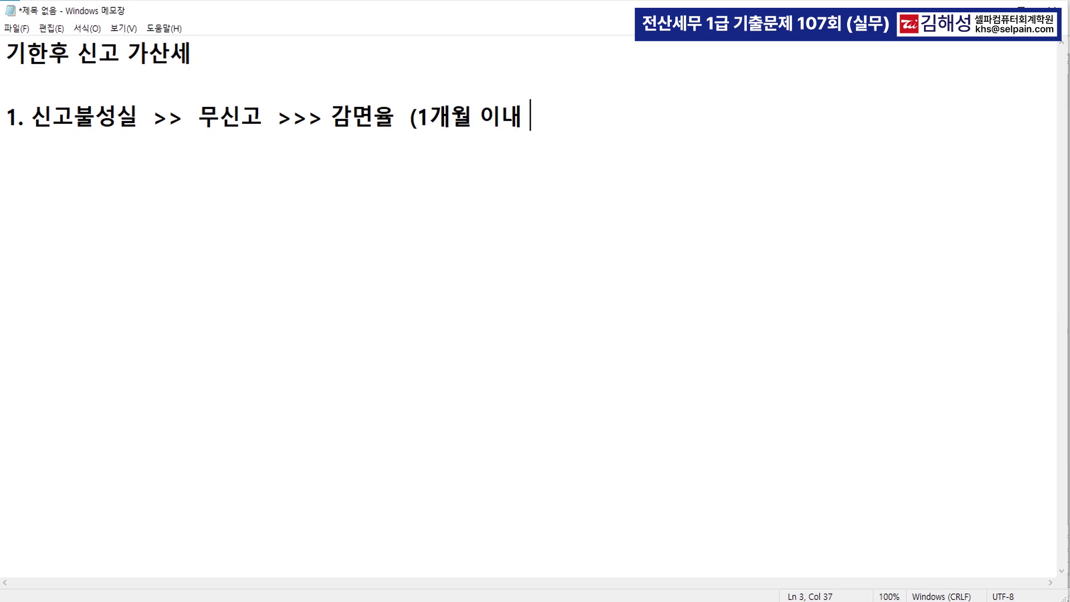
{"action": "type", "text": "%,"}
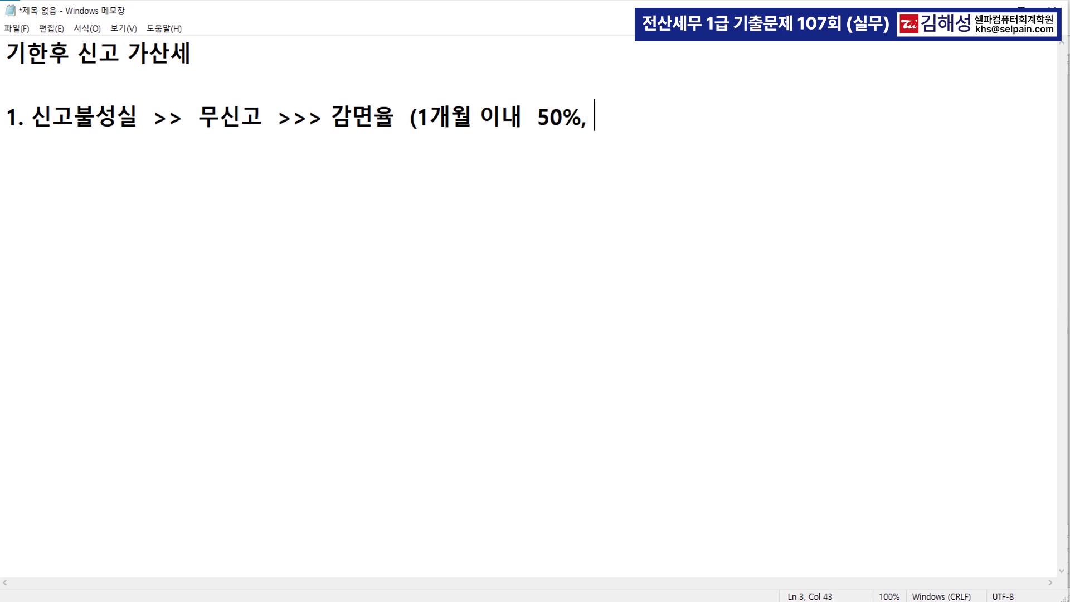
{"action": "type", "text": " 3개월이내 30"}
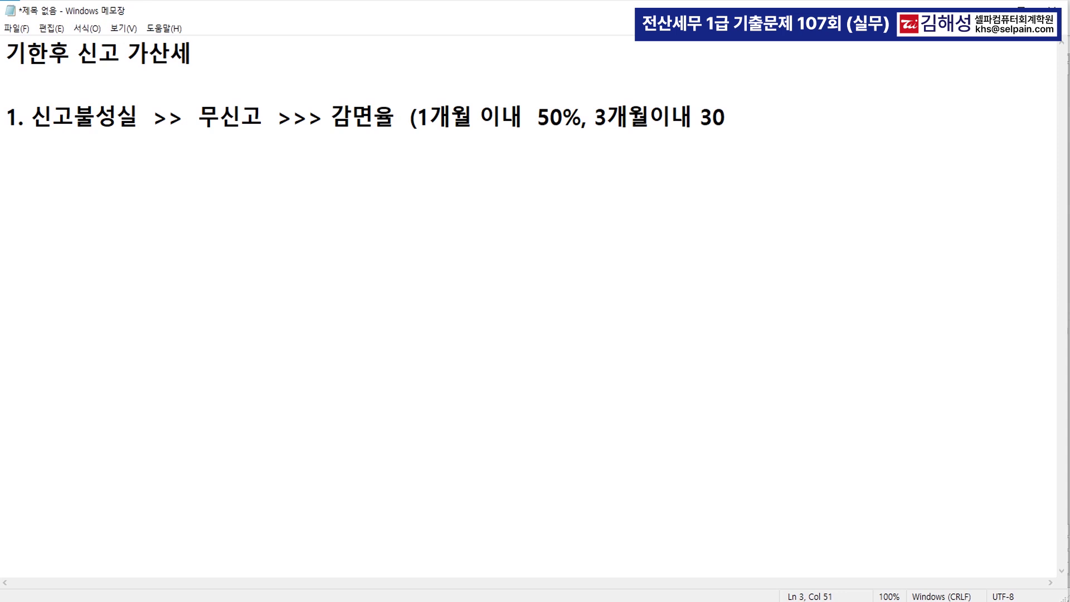
{"action": "type", "text": "%, 6개월"}
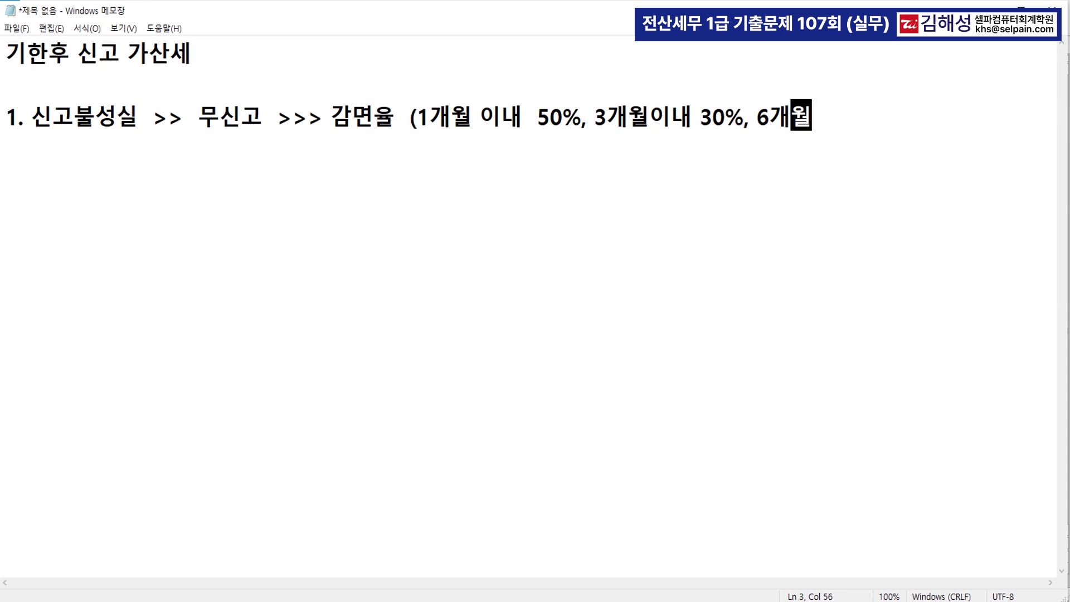
{"action": "type", "text": "이내 20%)"}
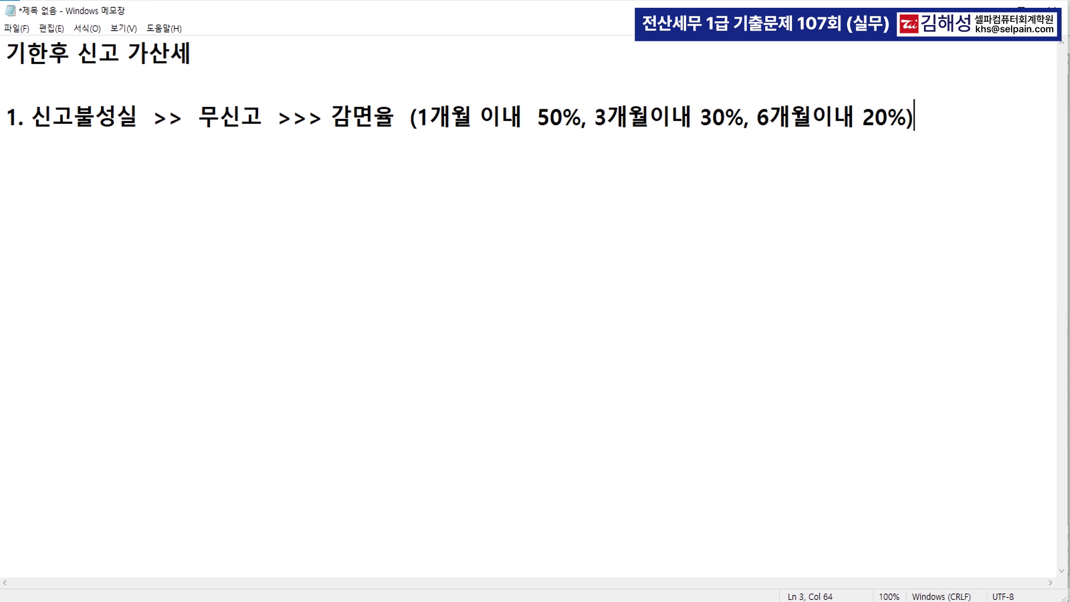
{"action": "key", "text": "Return"}
{"action": "type", "text": "4,700,0"}
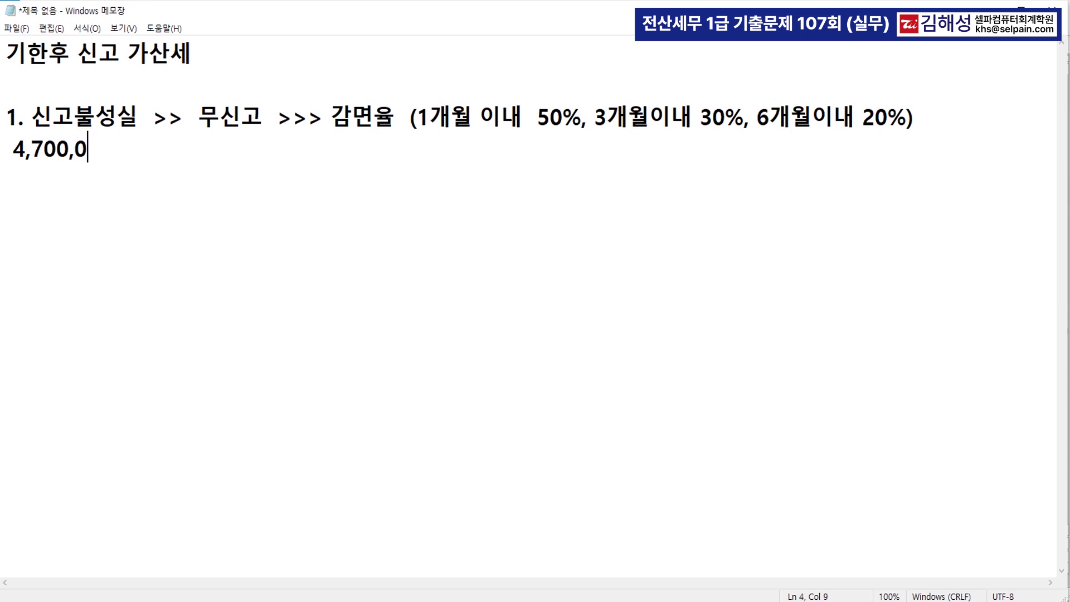
{"action": "type", "text": "00   * 0.2"}
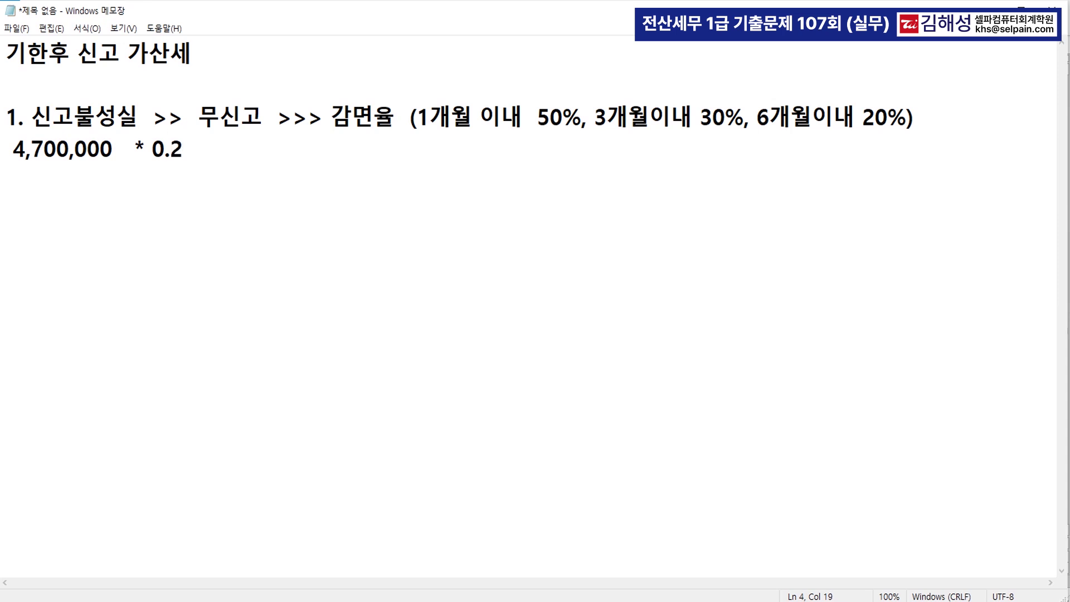
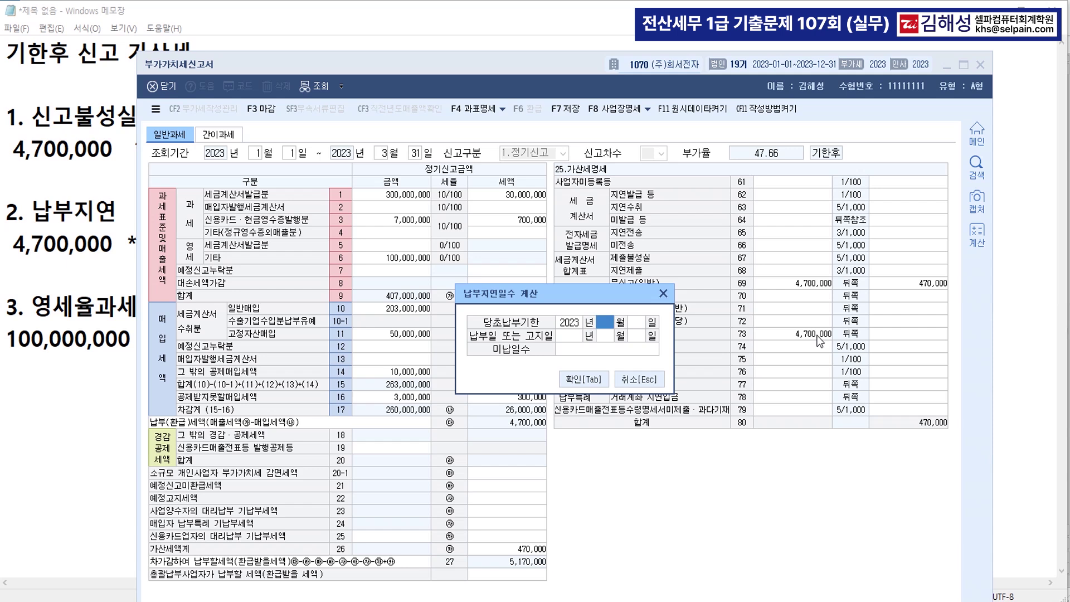
Enter 4/25–5/4 late-payment days (9,306 penalty) and 100,000,000 zero-rate underreporting on row 74
{"action": "type", "text": "2023"}
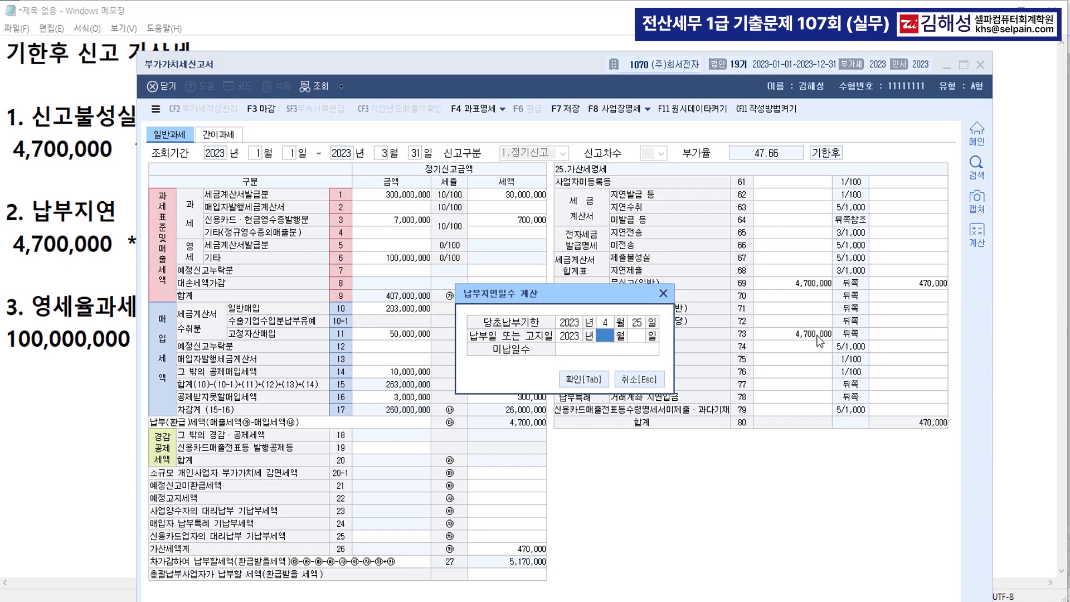
{"action": "type", "text": "0504"}
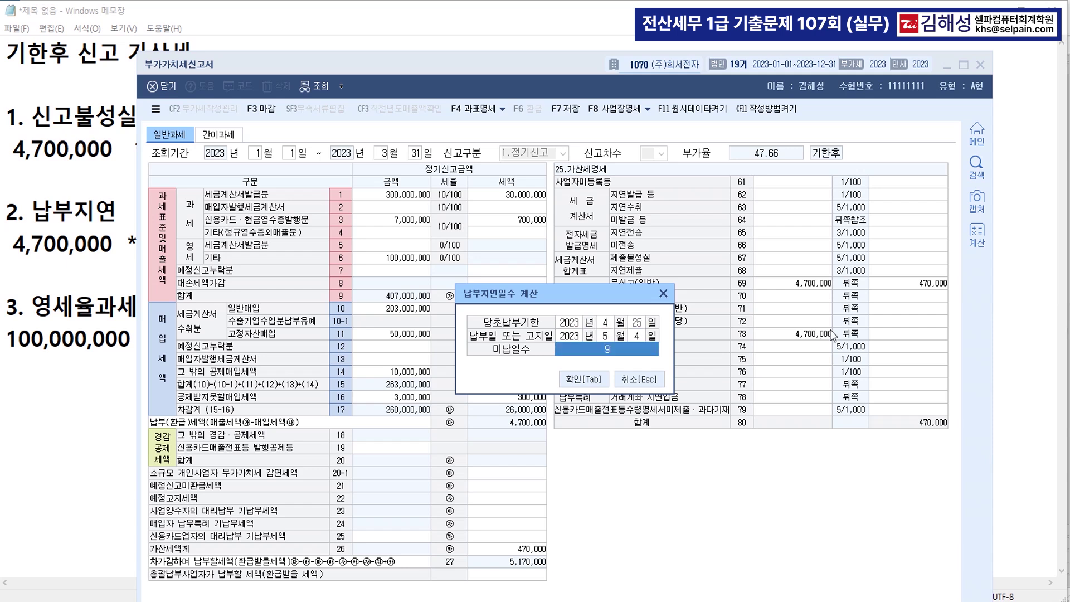
{"action": "left_click", "coordinate": [587, 375]}
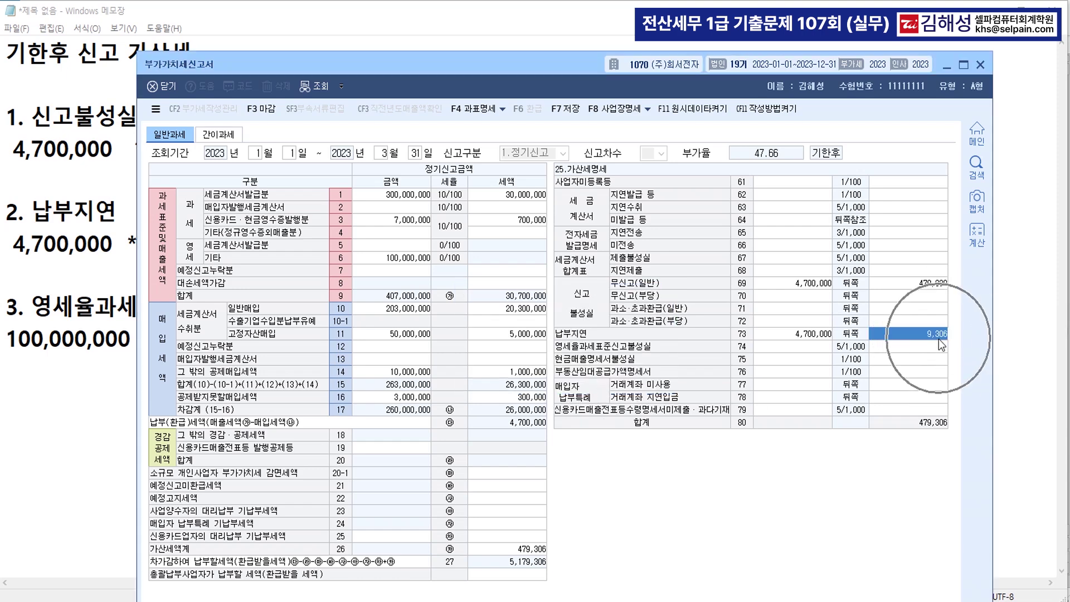
{"action": "left_click", "coordinate": [815, 350]}
{"action": "type", "text": "100,000,000"}
{"action": "key", "text": "Return"}
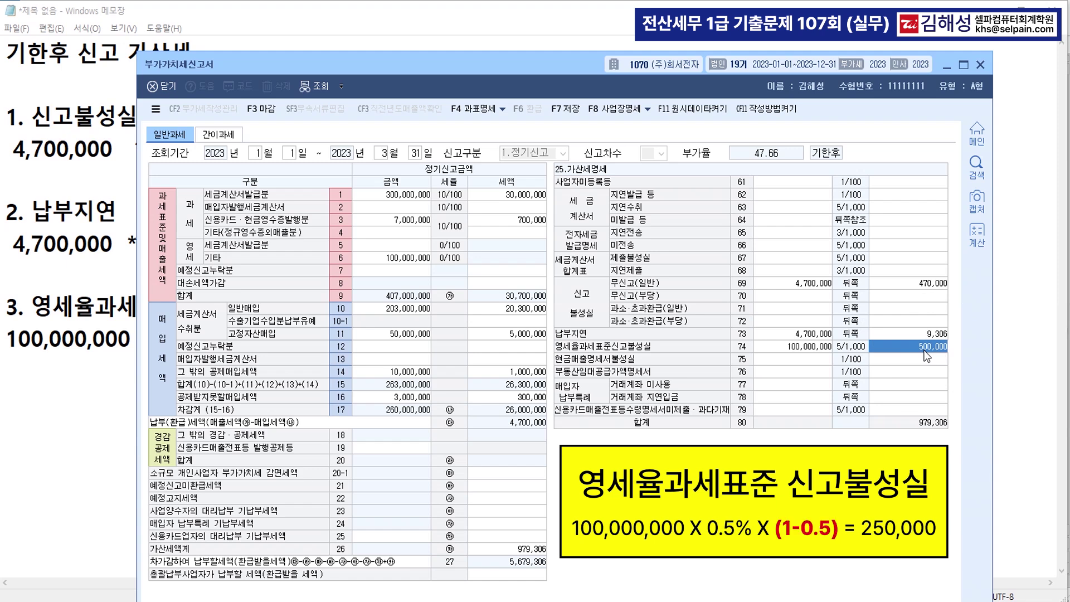
Override the zero-rate underreporting penalty with 250,000 and save the VAT return
{"action": "type", "text": "250000"}
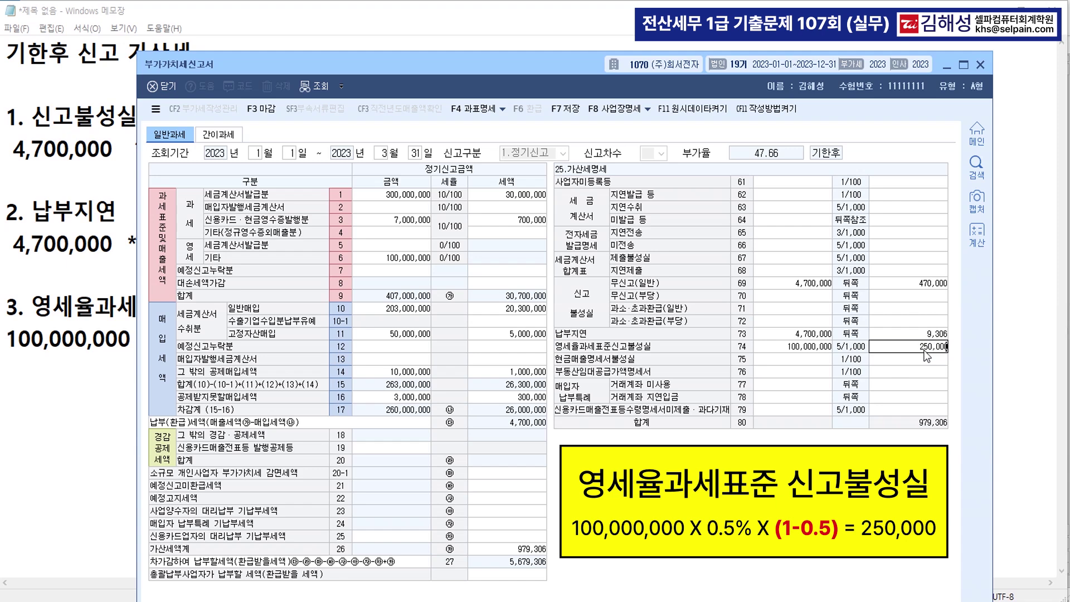
{"action": "key", "text": "Return"}
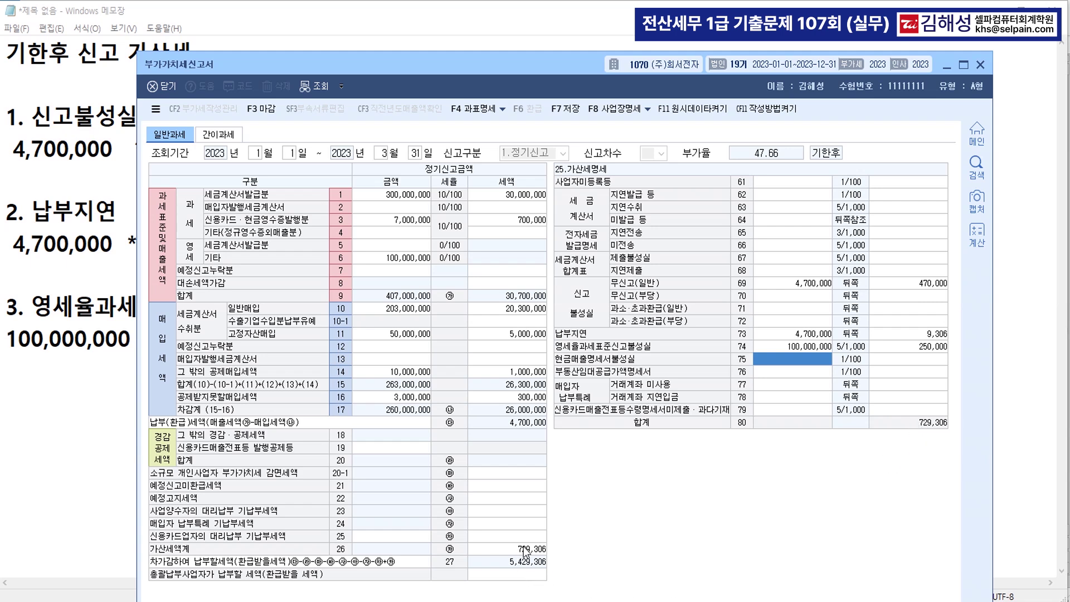
{"action": "left_click", "coordinate": [568, 112]}
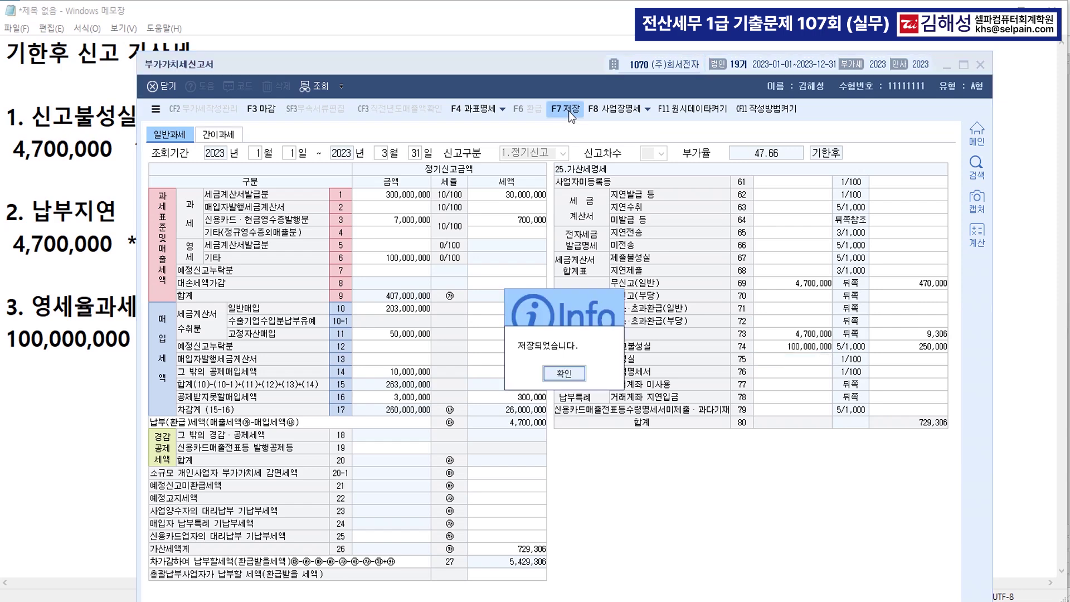
{"action": "left_click", "coordinate": [564, 373]}
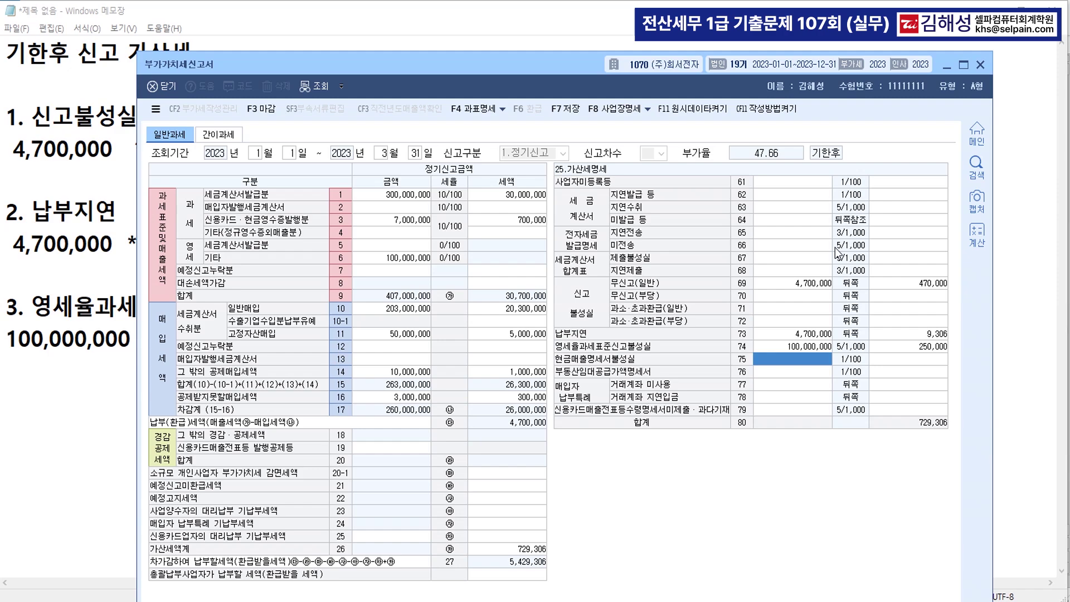
Color the period, [의제매입세액공제신고서] and 제조업을 영위하는 중소법인 phrases red in question [2]
{"action": "key", "text": "alt+Tab"}
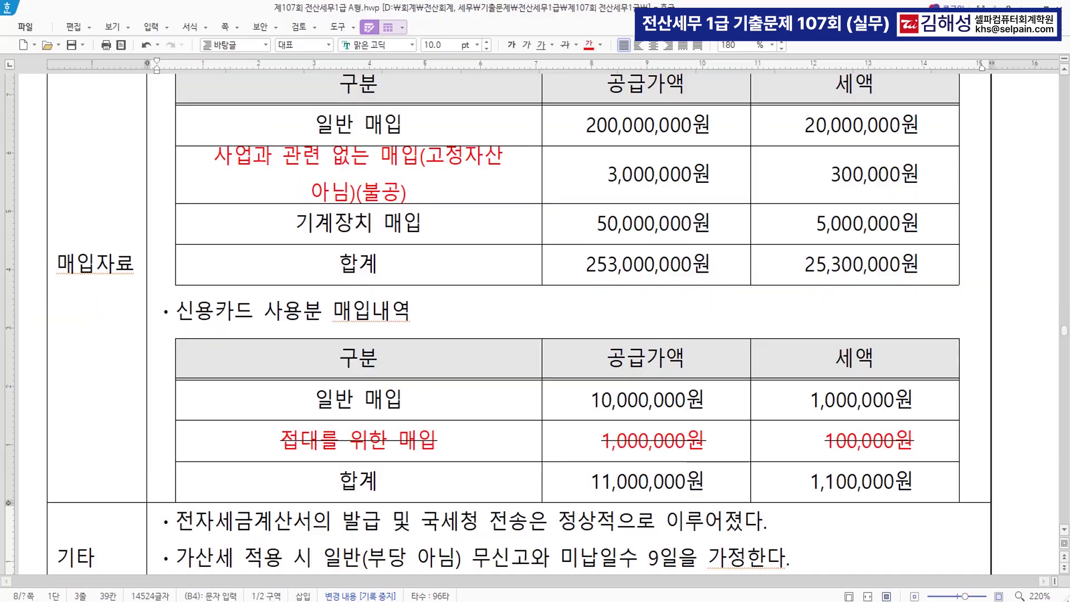
{"action": "scroll", "coordinate": [597, 280], "scroll_direction": "down", "scroll_amount": 12}
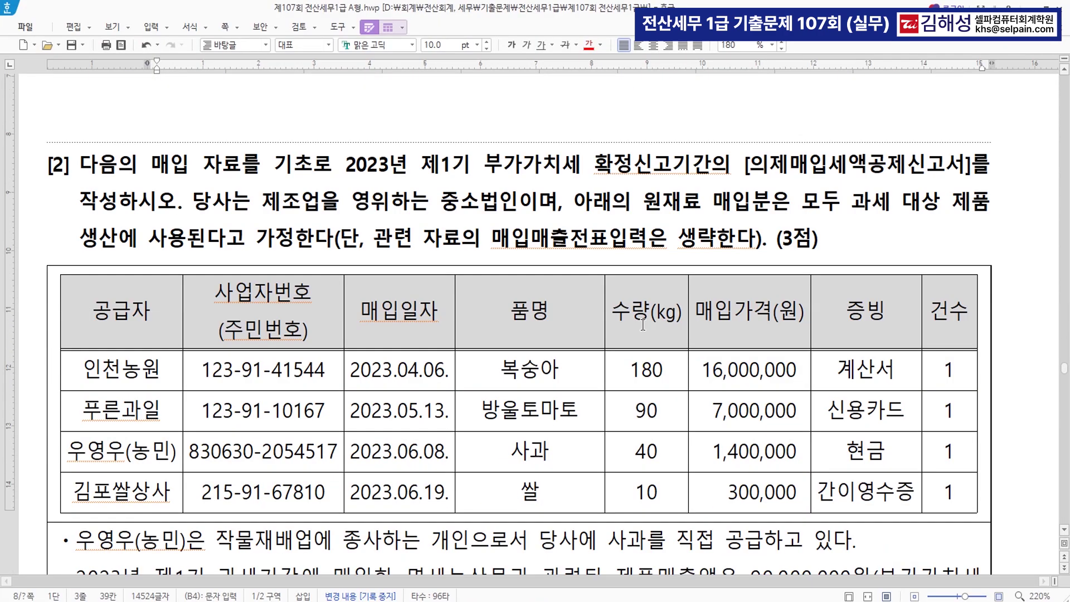
{"action": "left_click_drag", "start_coordinate": [346, 166], "coordinate": [709, 165]}
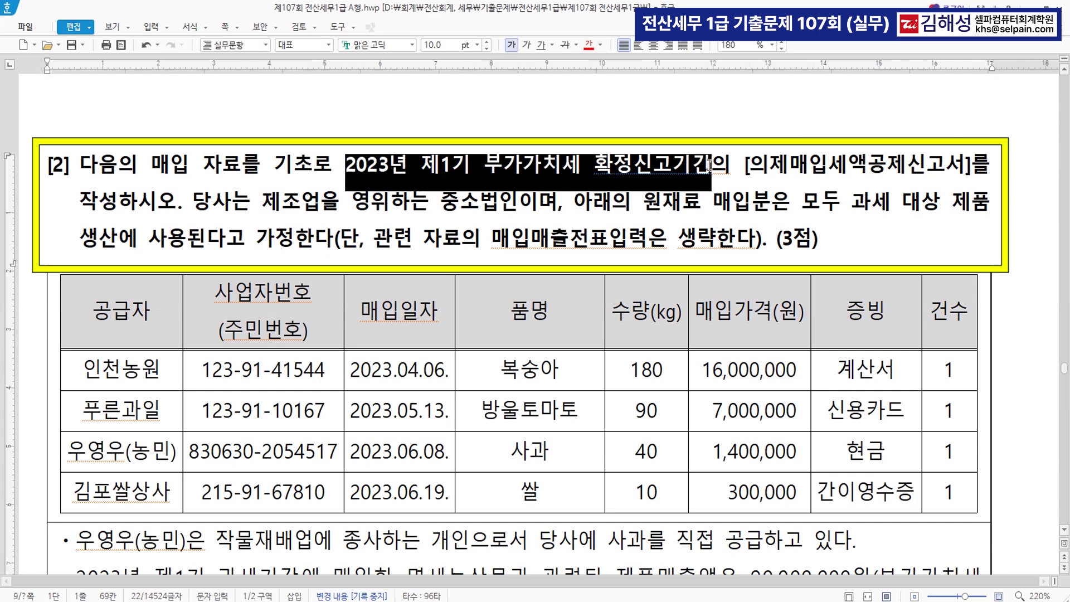
{"action": "left_click", "coordinate": [589, 45]}
{"action": "left_click", "coordinate": [746, 168]}
{"action": "left_click_drag", "start_coordinate": [746, 168], "coordinate": [973, 167]}
{"action": "left_click", "coordinate": [590, 44]}
{"action": "left_click", "coordinate": [430, 204]}
{"action": "left_click_drag", "start_coordinate": [277, 201], "coordinate": [519, 206]}
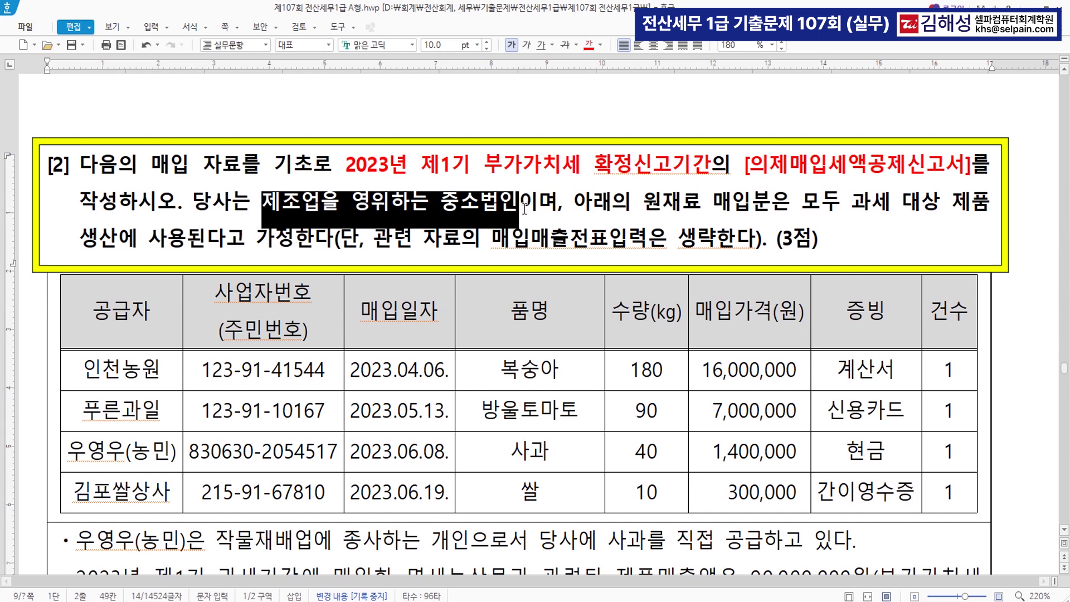
{"action": "left_click", "coordinate": [592, 47]}
{"action": "left_click", "coordinate": [614, 219]}
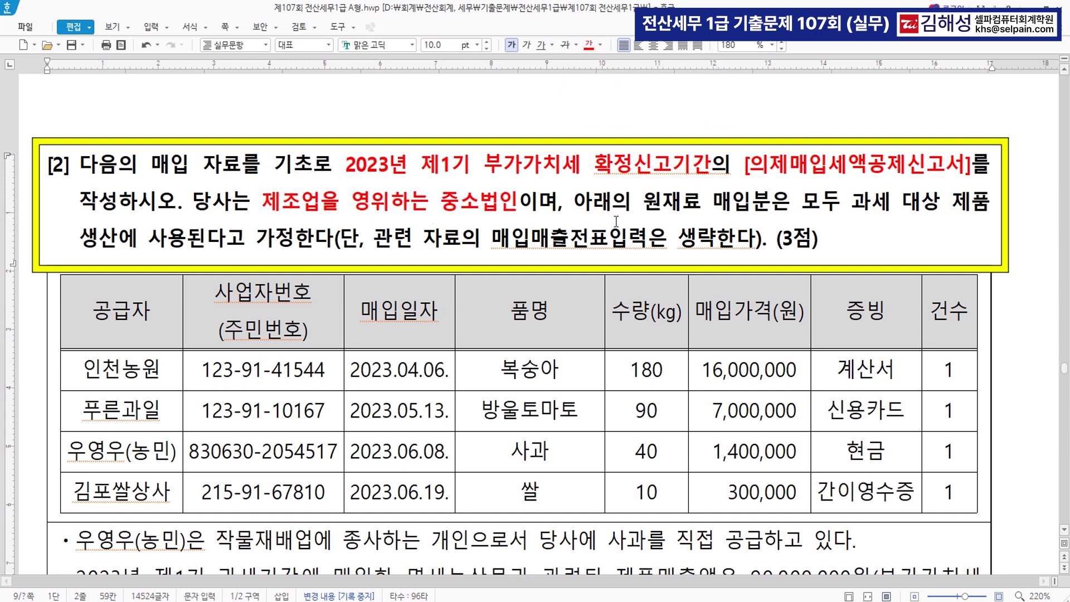
Add the annotation (4/104) right after 중소법인
{"action": "left_click", "coordinate": [528, 202]}
{"action": "type", "text": "(4"}
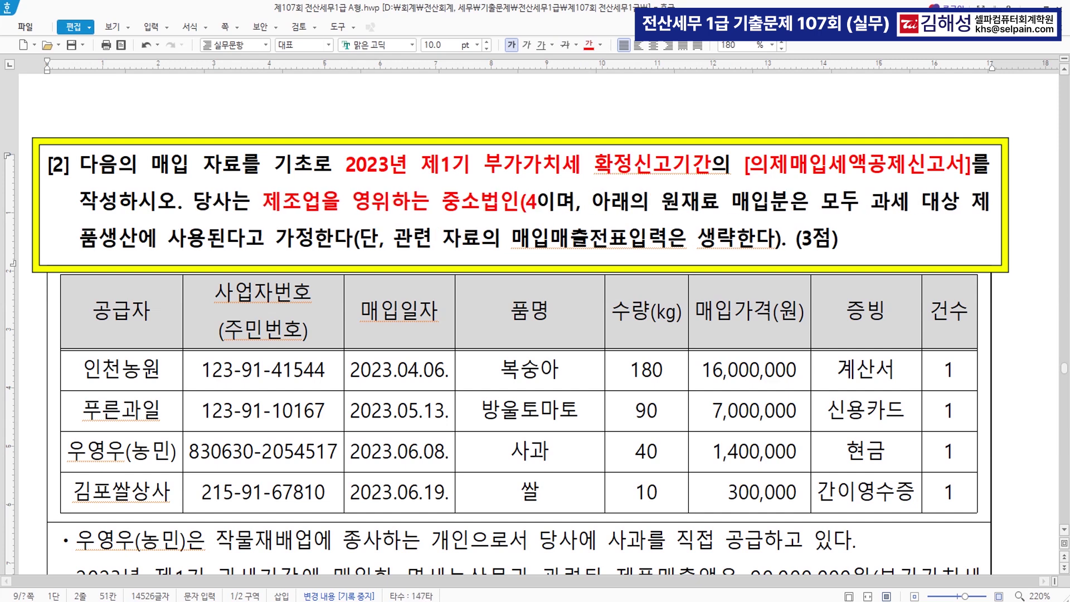
{"action": "type", "text": "/104"}
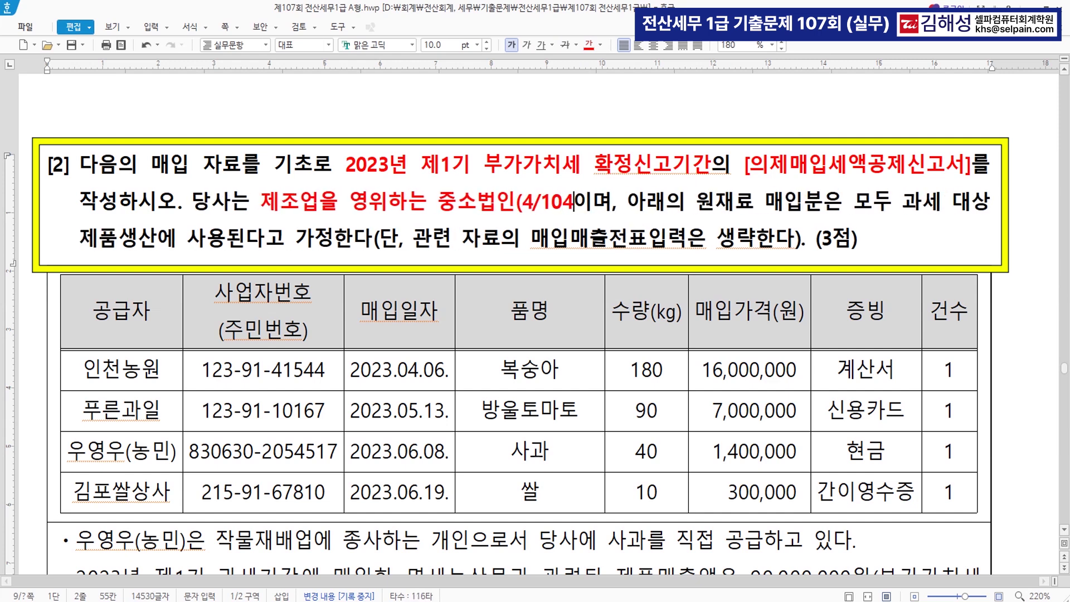
{"action": "type", "text": ")"}
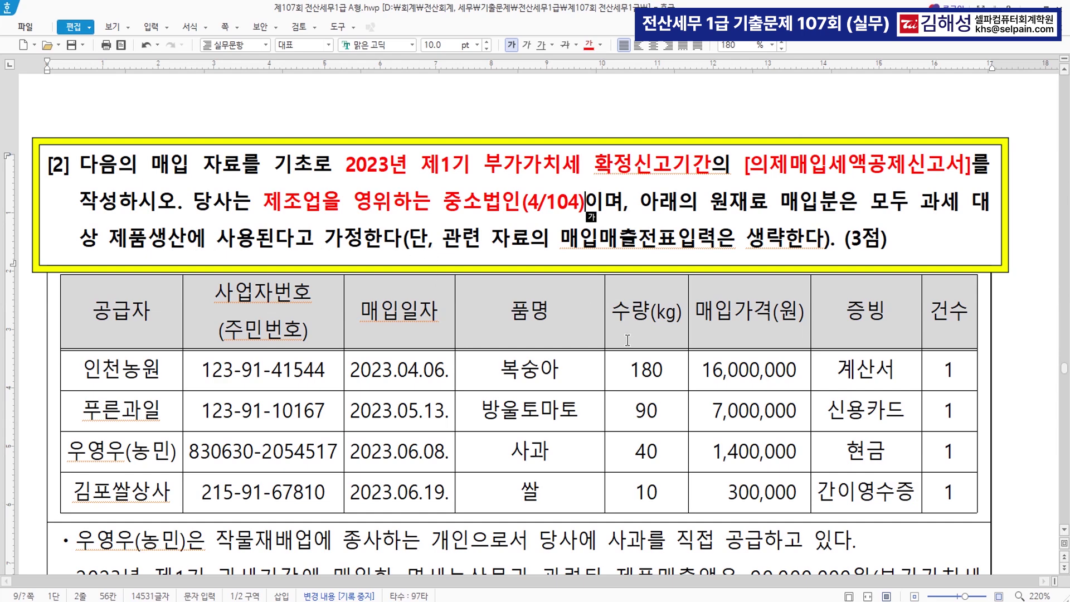
{"action": "scroll", "coordinate": [625, 343], "scroll_direction": "down", "scroll_amount": 2}
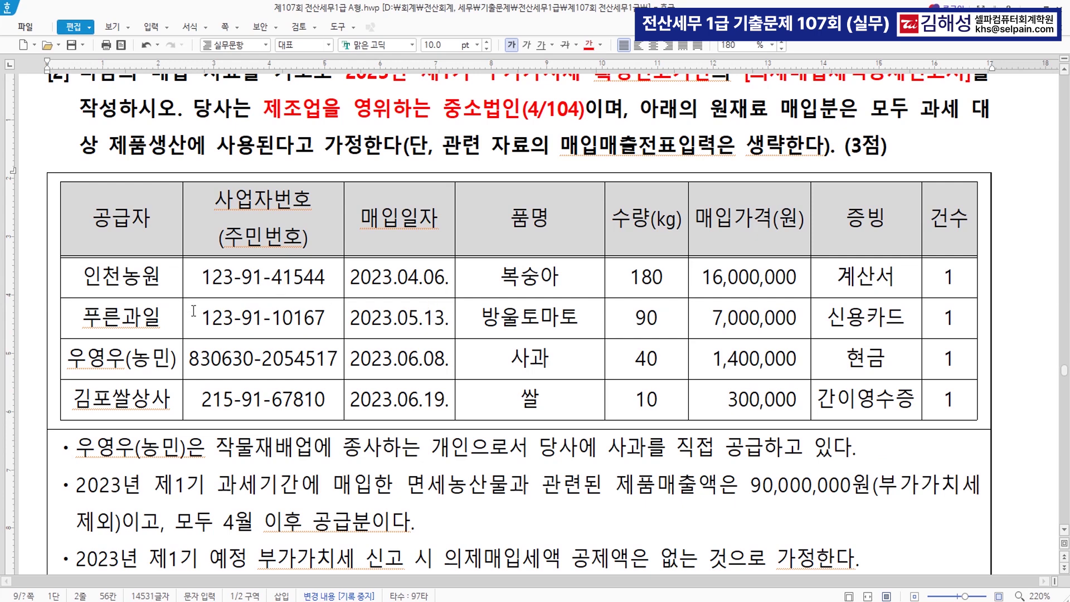
Strike through the 김포쌀상사 purchase row as not eligible
{"action": "left_click_drag", "start_coordinate": [67, 361], "coordinate": [180, 363]}
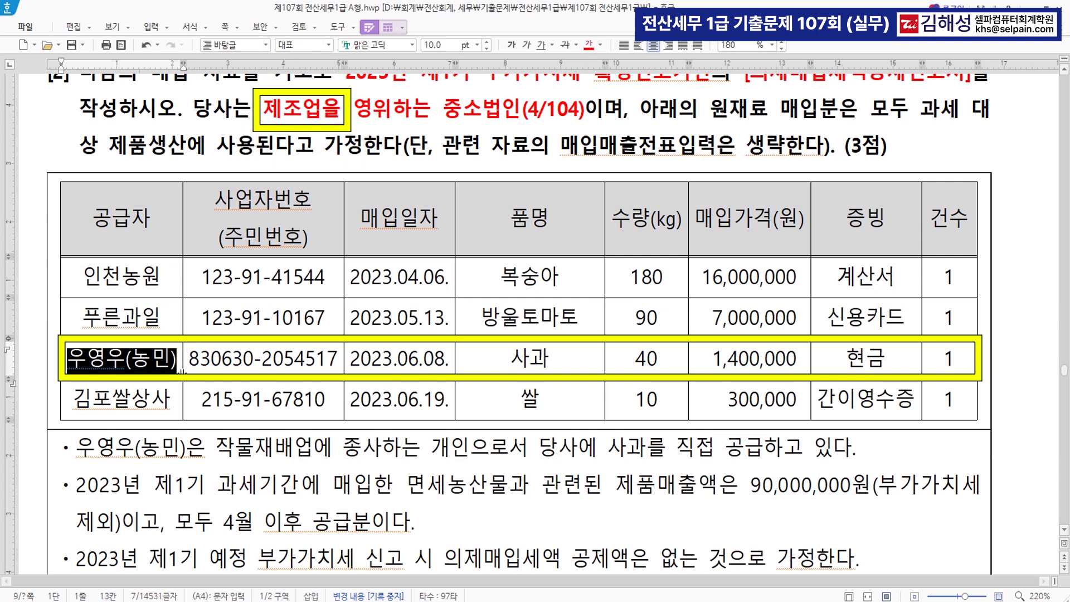
{"action": "left_click_drag", "start_coordinate": [843, 352], "coordinate": [892, 356]}
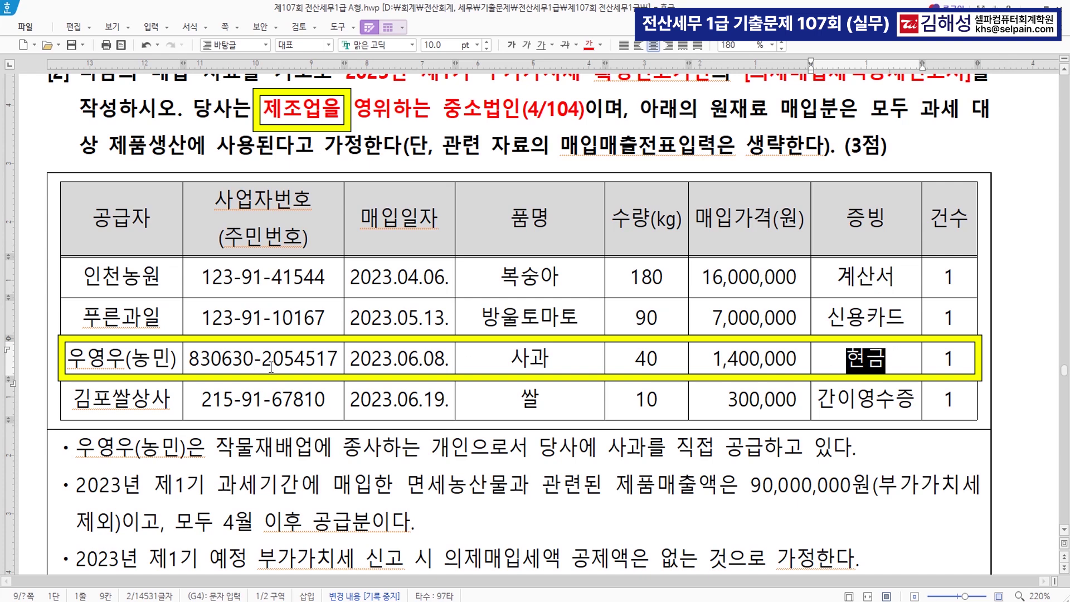
{"action": "key", "text": "Down"}
{"action": "left_click_drag", "start_coordinate": [78, 396], "coordinate": [948, 399]}
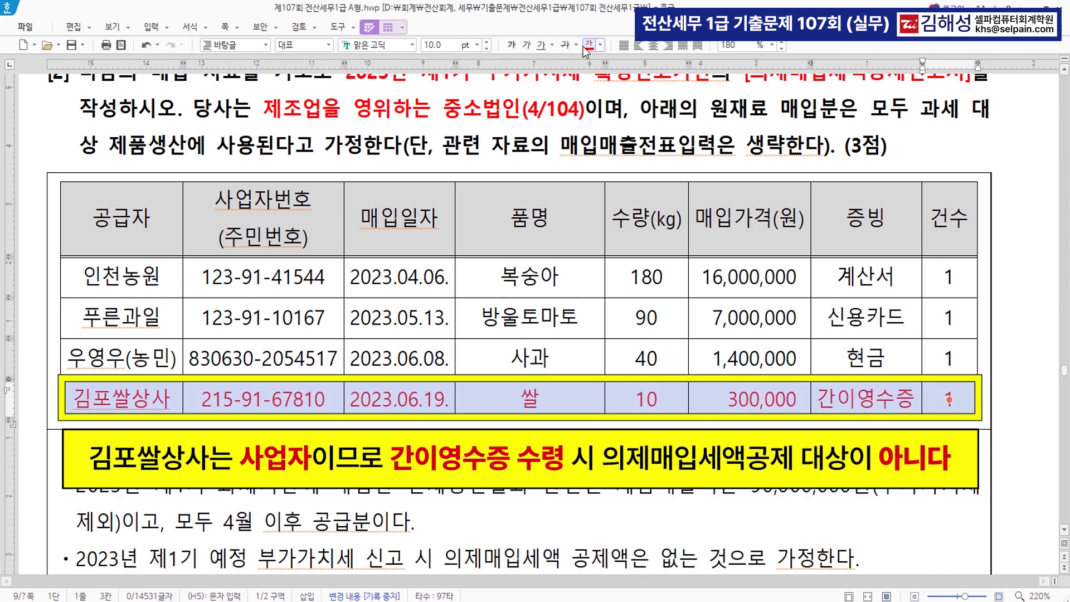
{"action": "left_click", "coordinate": [565, 45]}
{"action": "left_click", "coordinate": [671, 404]}
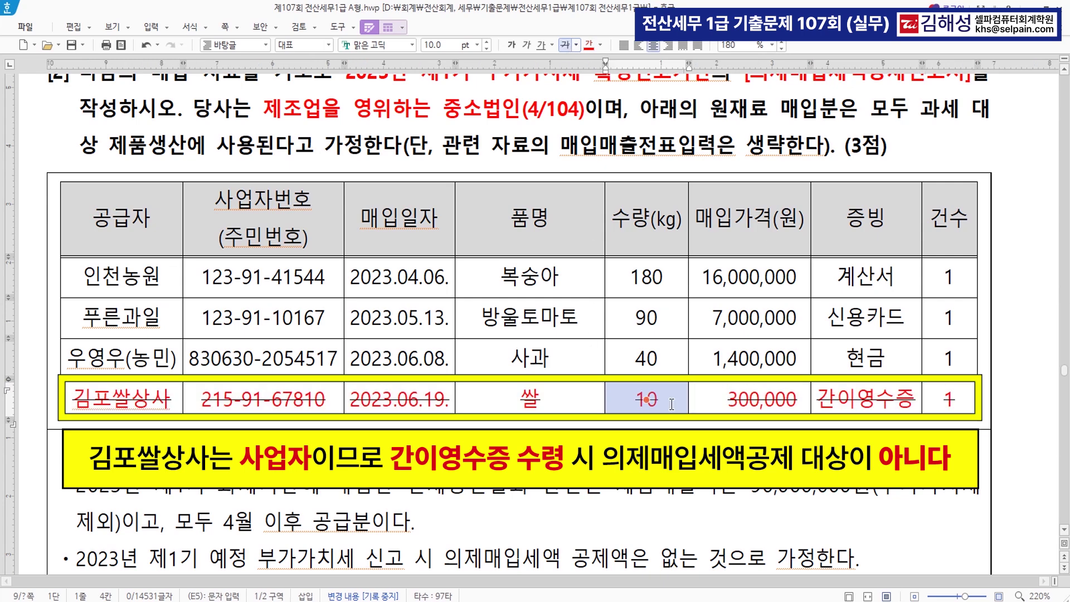
{"action": "left_click", "coordinate": [727, 407]}
Review the 사과 entry and the notes on 90,000,000 sales, April-onward supplies and no preliminary credit
{"action": "left_click", "coordinate": [555, 362]}
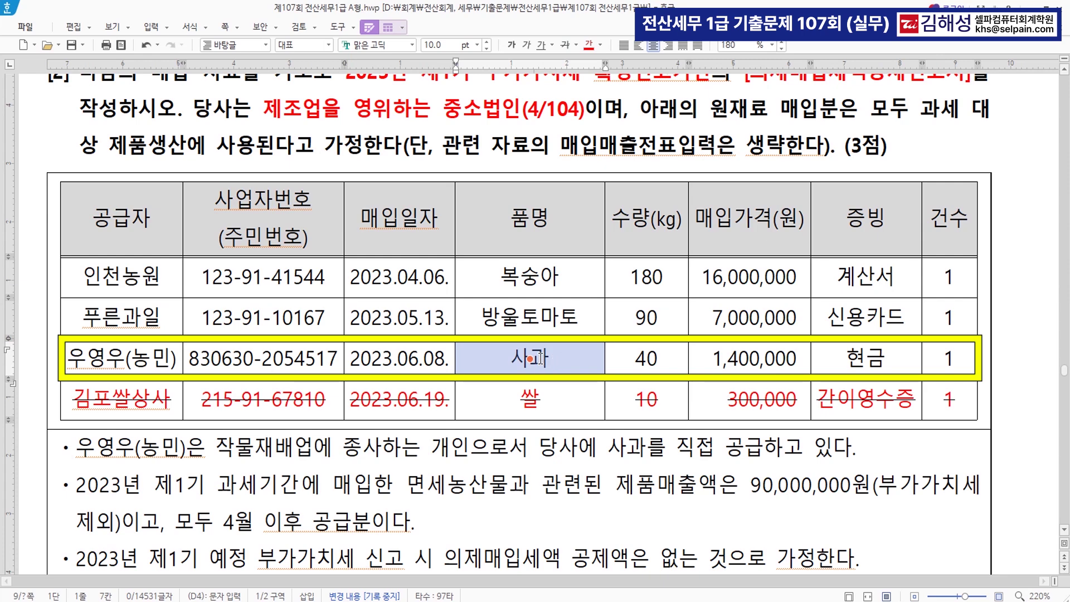
{"action": "scroll", "coordinate": [540, 363], "scroll_direction": "down", "scroll_amount": 3}
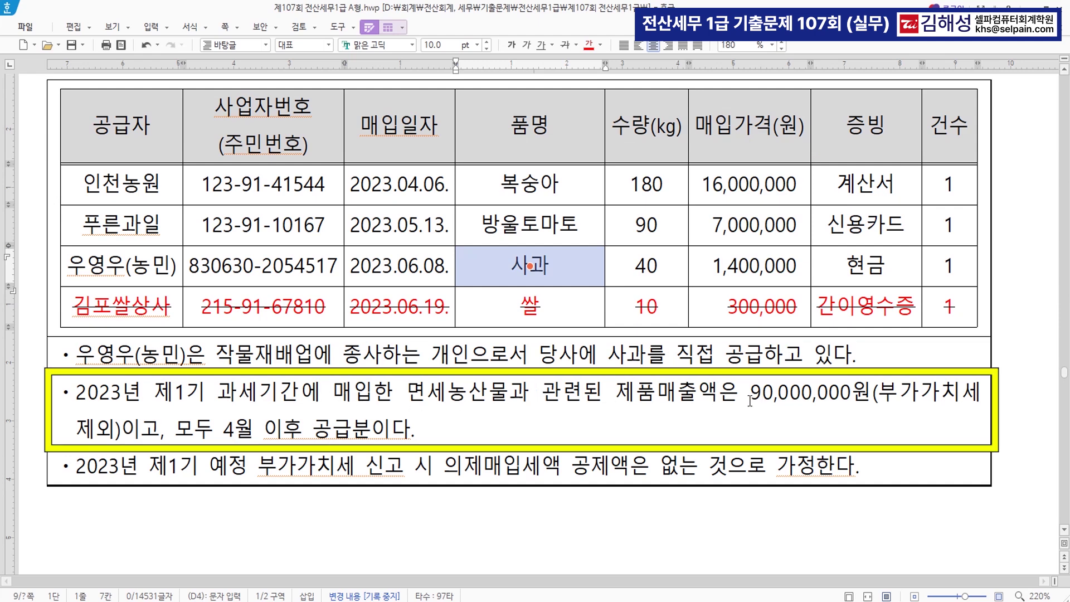
{"action": "left_click_drag", "start_coordinate": [752, 400], "coordinate": [872, 400]}
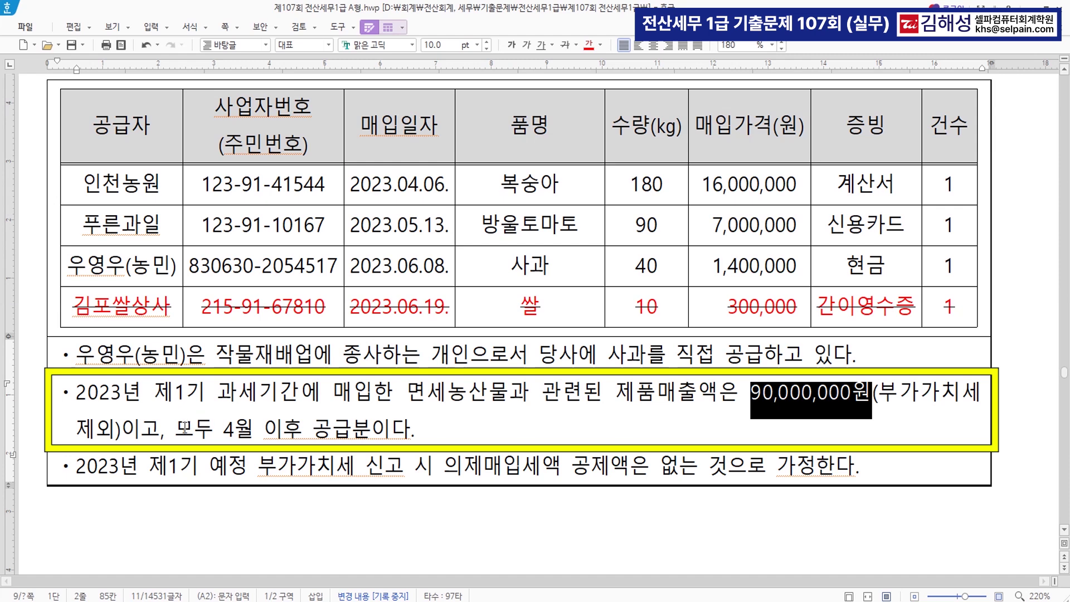
{"action": "left_click_drag", "start_coordinate": [175, 429], "coordinate": [415, 430]}
{"action": "left_click", "coordinate": [472, 443]}
{"action": "left_click_drag", "start_coordinate": [178, 466], "coordinate": [833, 466]}
{"action": "left_click", "coordinate": [867, 466]}
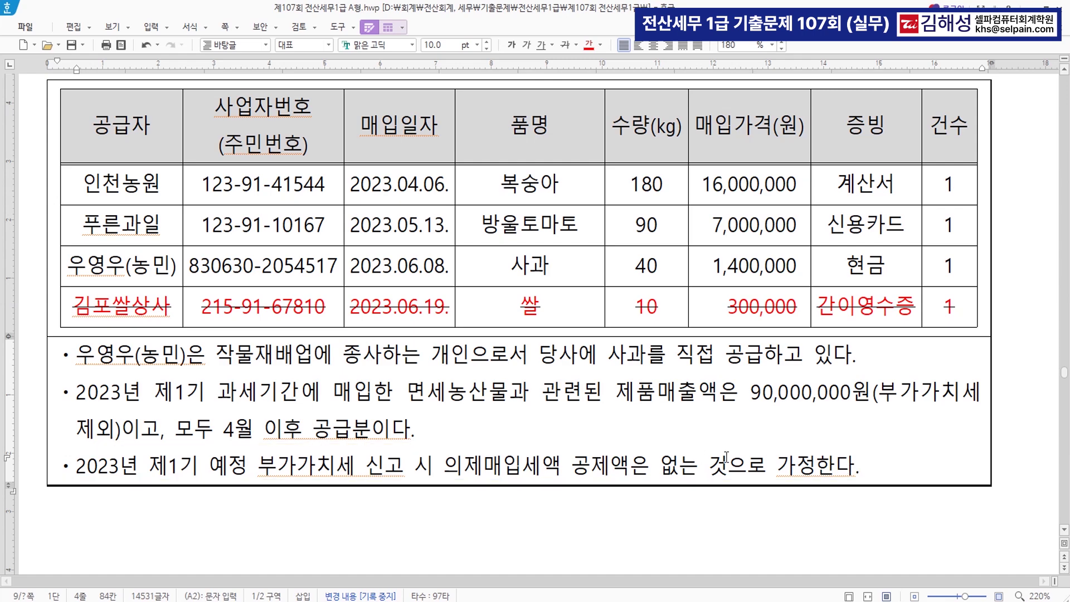
{"action": "scroll", "coordinate": [730, 454], "scroll_direction": "up", "scroll_amount": 3}
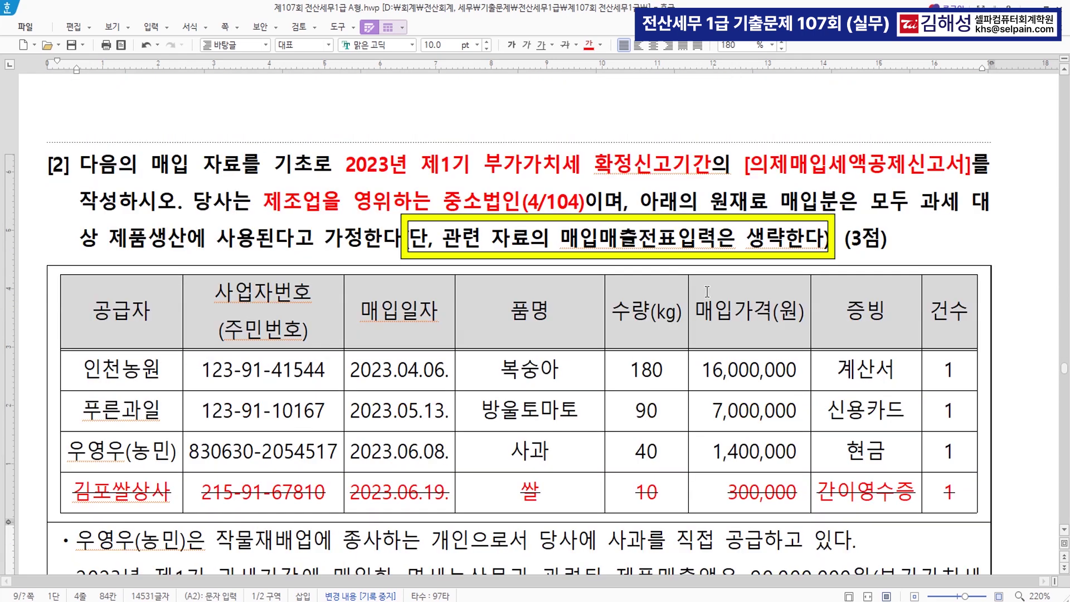
{"action": "scroll", "coordinate": [756, 424], "scroll_direction": "down", "scroll_amount": 2}
{"action": "scroll", "coordinate": [757, 424], "scroll_direction": "down", "scroll_amount": 2}
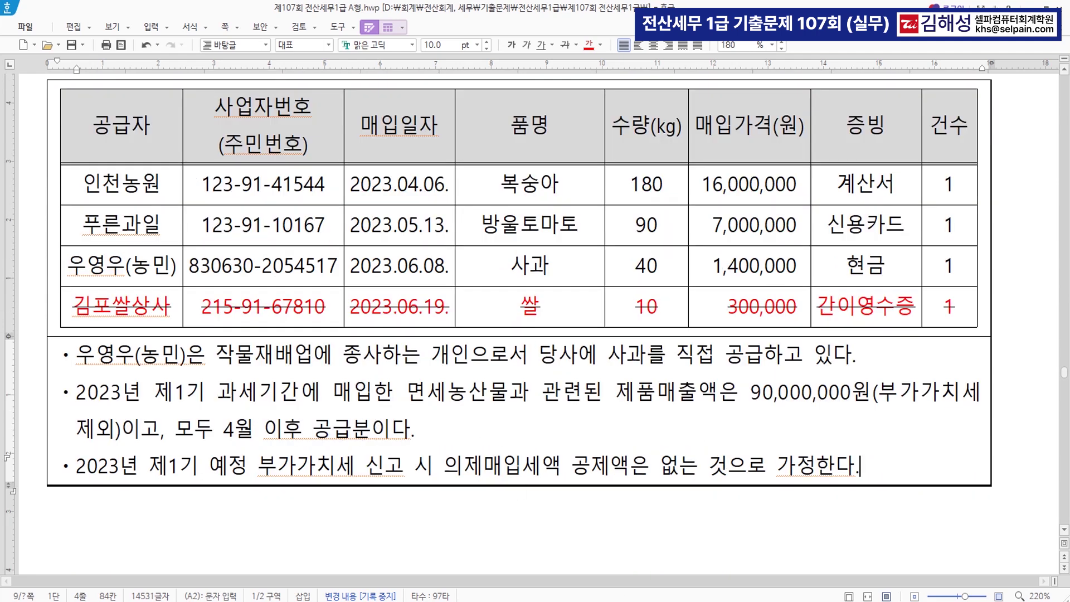
In KcLep, find 의제매입세액공제신고서 through the menu search and open it
{"action": "key", "text": "alt+Tab"}
{"action": "key", "text": "ctrl+f"}
{"action": "type", "text": "ㅇㅈㅣ"}
{"action": "key", "text": "Return"}
{"action": "key", "text": "Down"}
{"action": "key", "text": "Return"}
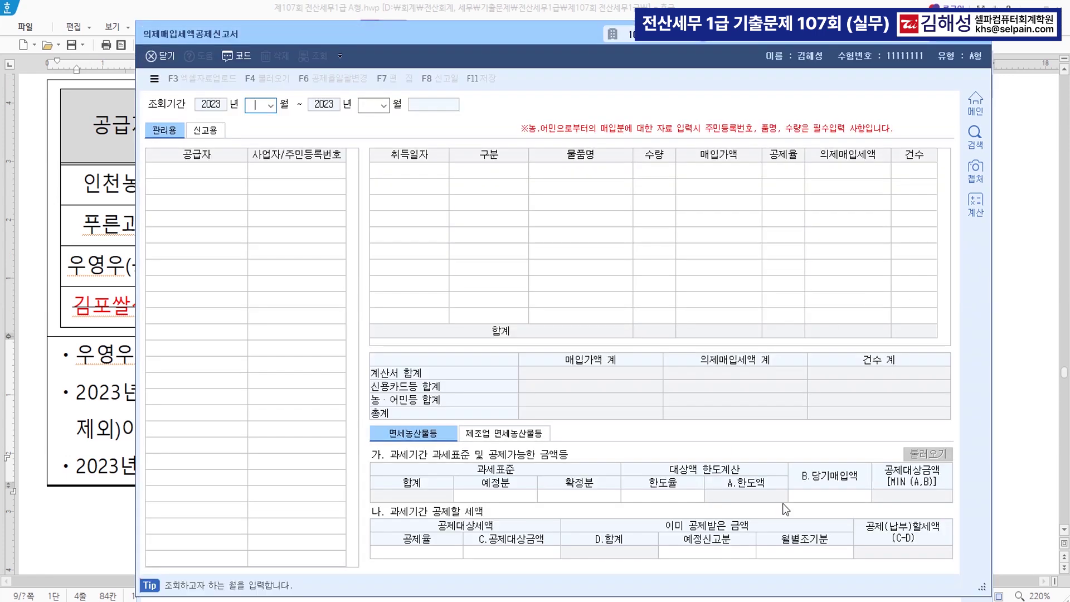
Set the deemed input tax report period to April–June (04–06)
{"action": "left_click_drag", "start_coordinate": [451, 35], "coordinate": [449, 319]}
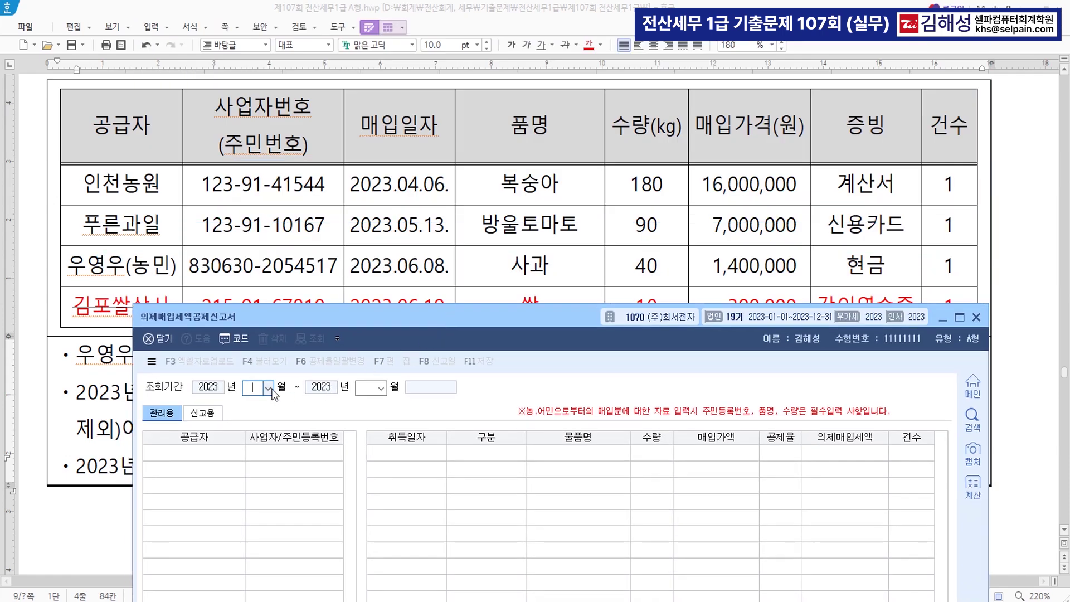
{"action": "type", "text": "04"}
{"action": "key", "text": "Return"}
{"action": "type", "text": "06"}
{"action": "key", "text": "Return"}
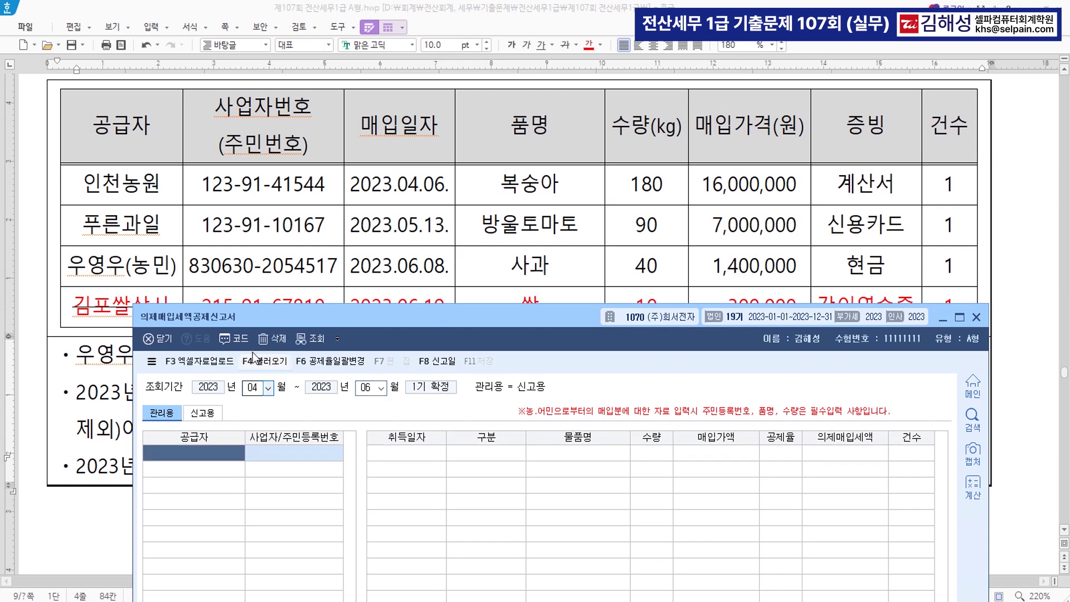
Add 인천농원's 04-06 계산서 purchase: 복숭아, 180 units, 16,000,000 at 4/104
{"action": "key", "text": "F2"}
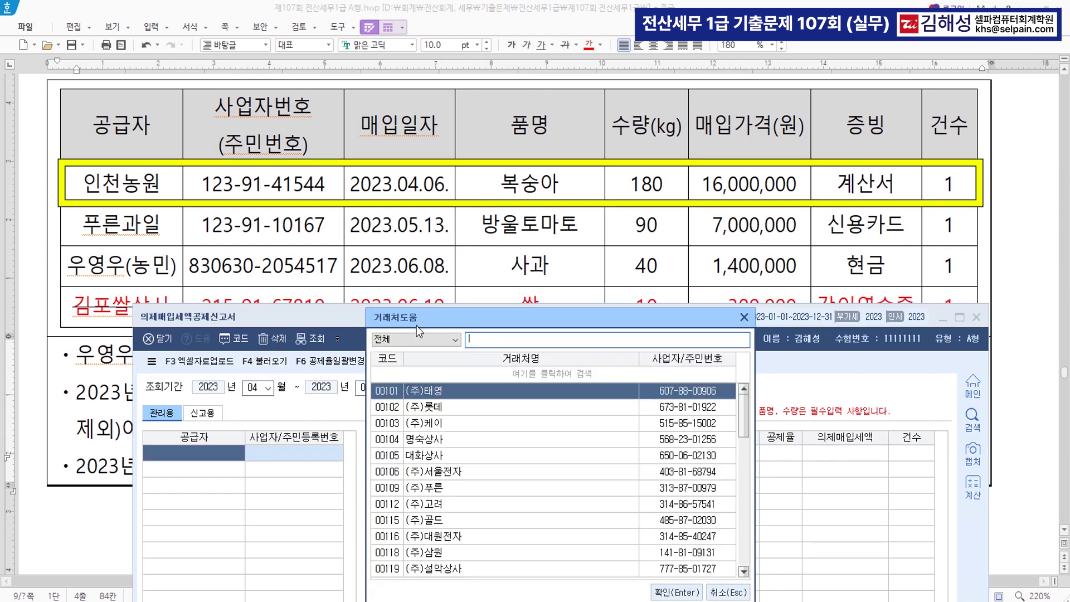
{"action": "type", "text": "인천"}
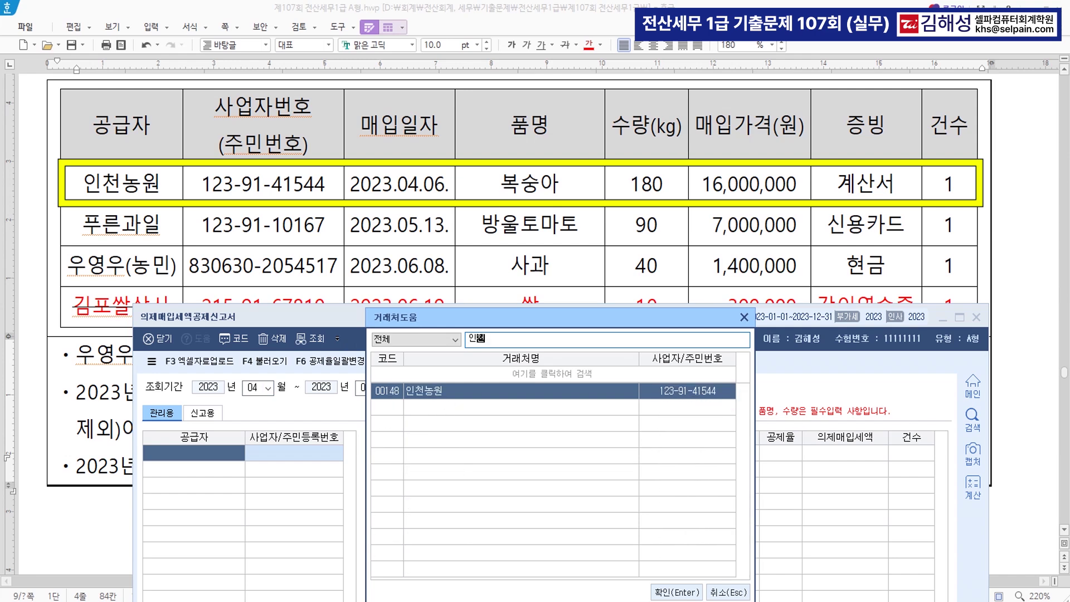
{"action": "key", "text": "Escape"}
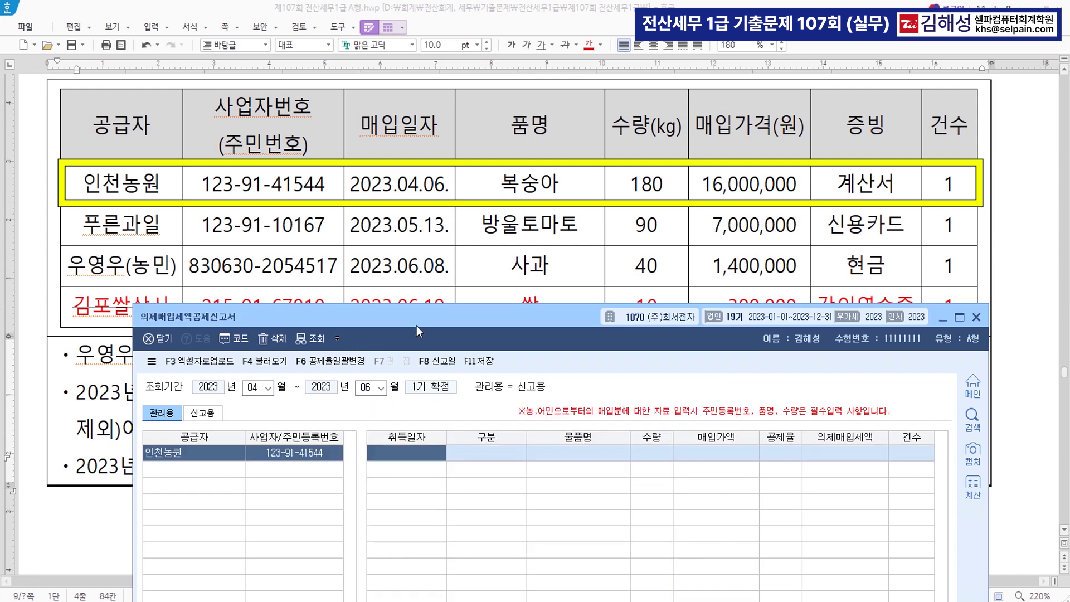
{"action": "type", "text": "0406"}
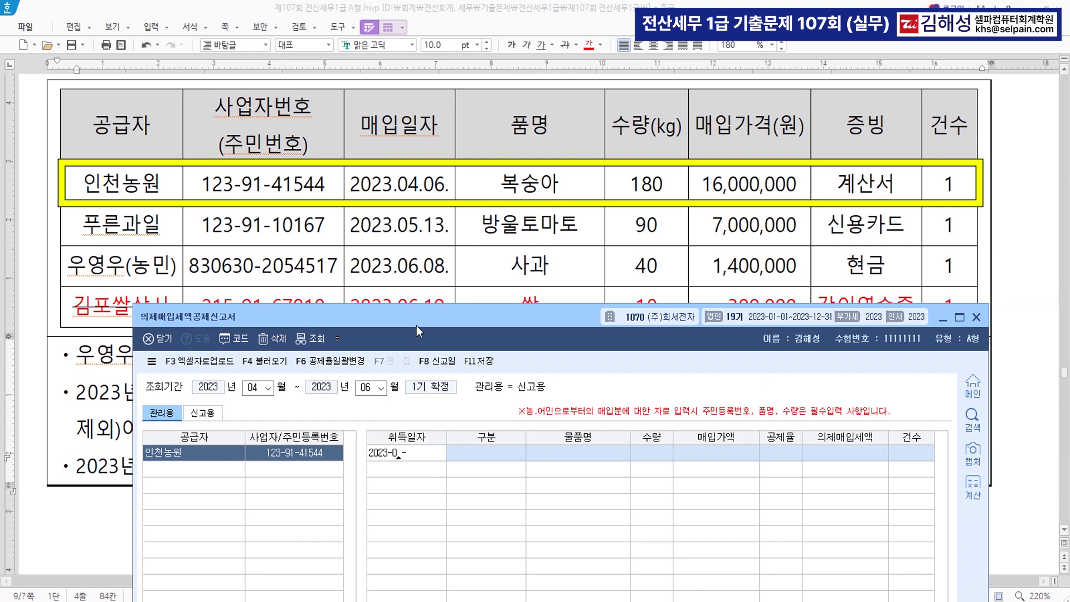
{"action": "key", "text": "Return"}
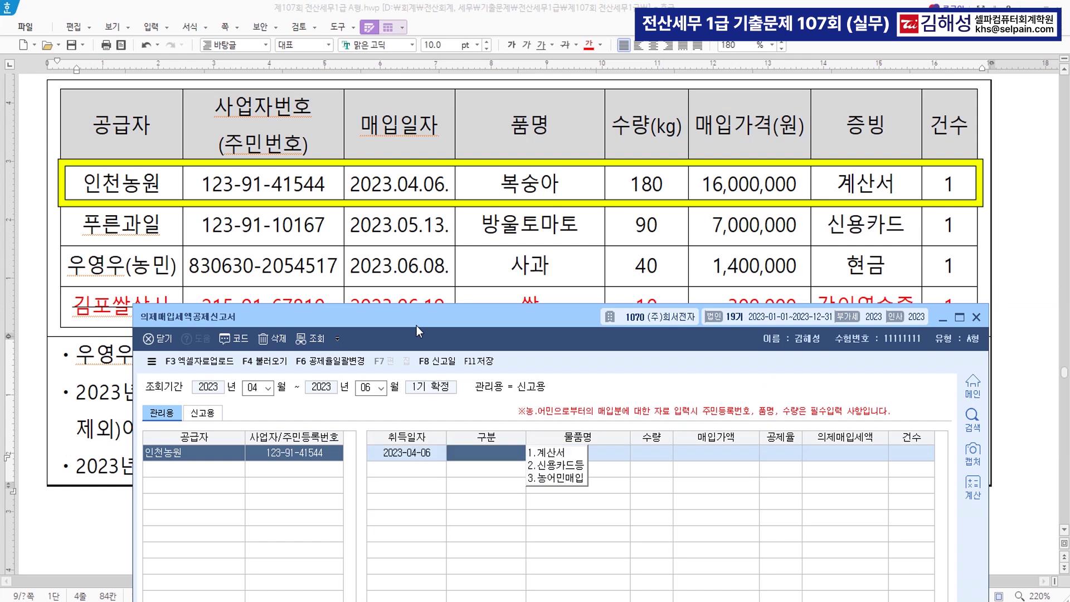
{"action": "key", "text": "1"}
{"action": "key", "text": "Return"}
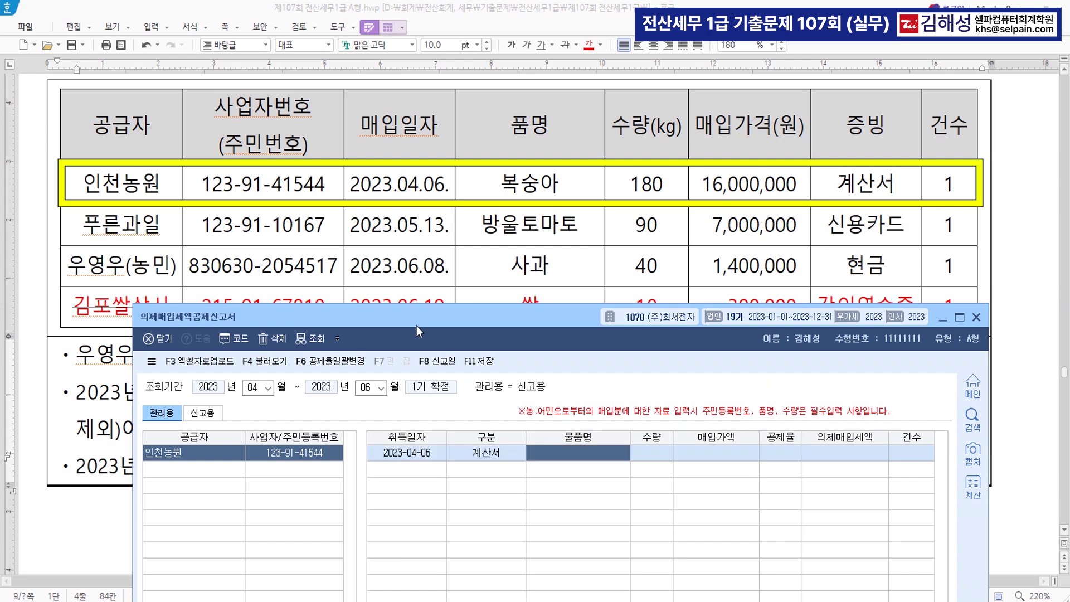
{"action": "type", "text": "복숭아"}
{"action": "key", "text": "Return"}
{"action": "type", "text": "180"}
{"action": "key", "text": "Return"}
{"action": "type", "text": "16,000"}
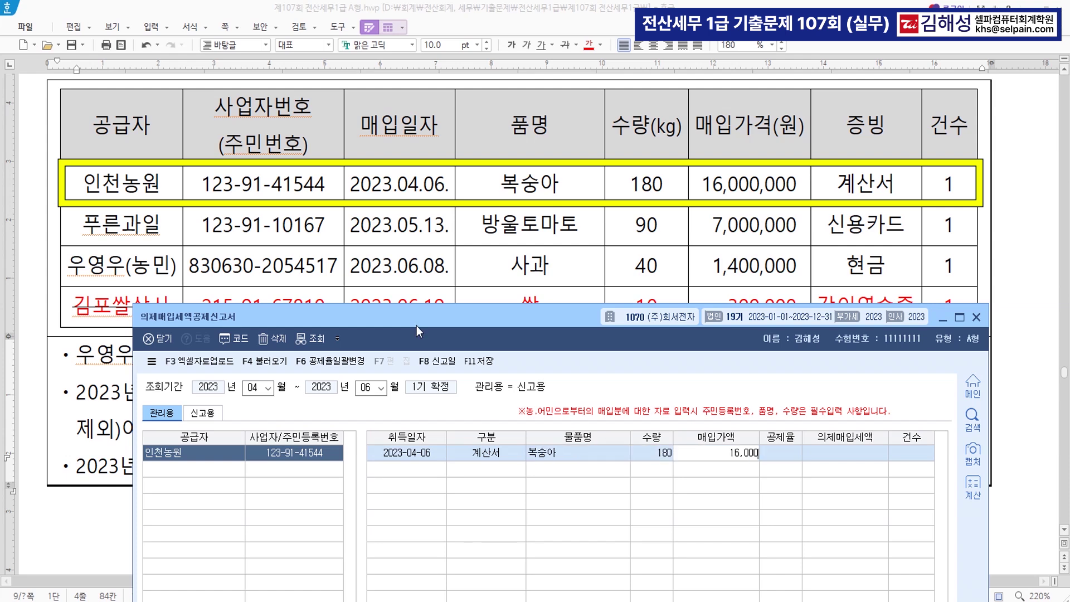
{"action": "type", "text": ",000"}
{"action": "key", "text": "Return"}
{"action": "key", "text": "2"}
{"action": "key", "text": "Return"}
{"action": "key", "text": "Return"}
{"action": "key", "text": "Return"}
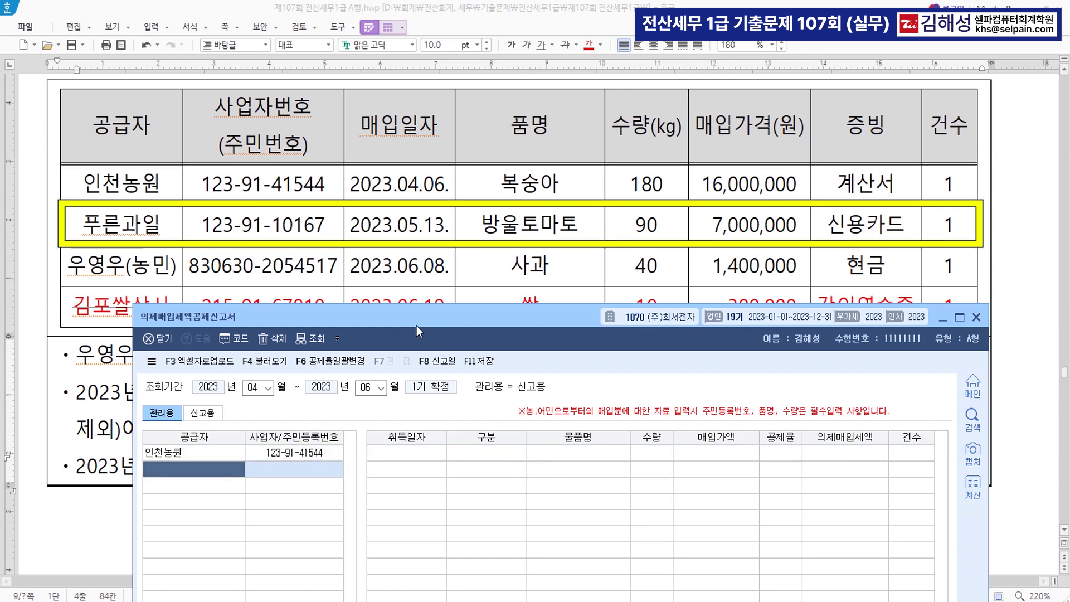
Add 푸른과일's 2023-05-13 신용카드등 purchase: 방울토마토, 90 units, 7,000,000 at 4/104
{"action": "key", "text": "F2"}
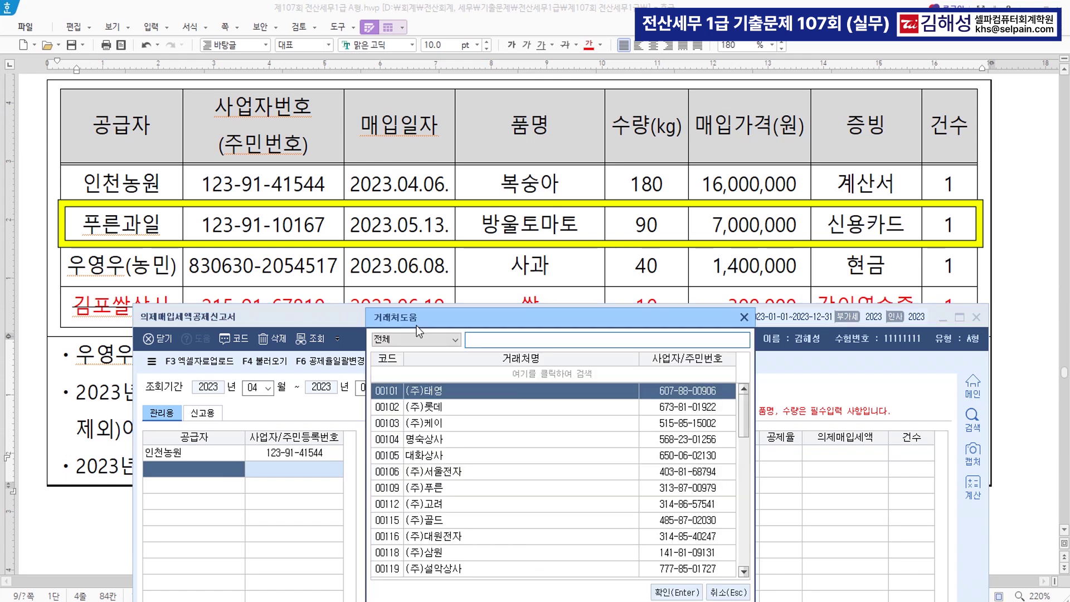
{"action": "type", "text": "푸"}
{"action": "key", "text": "Return"}
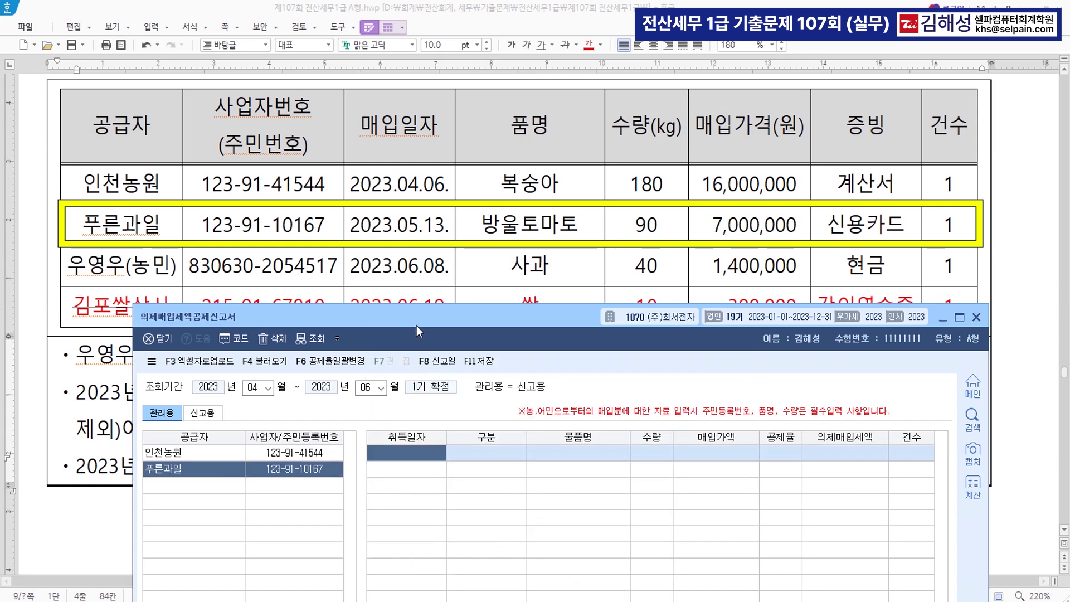
{"action": "type", "text": "2023-05-1"}
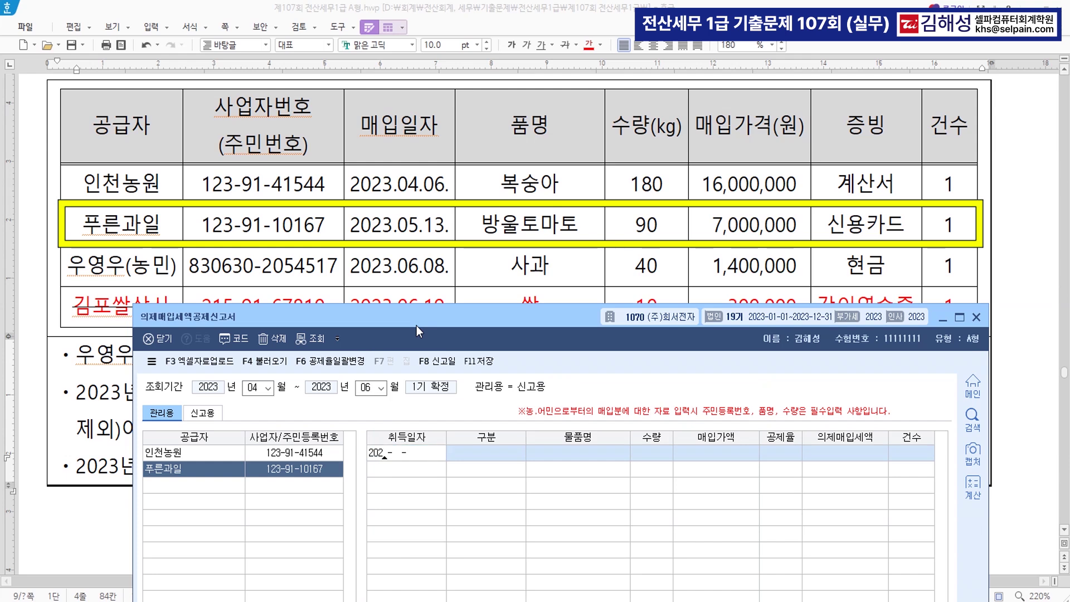
{"action": "type", "text": "3"}
{"action": "key", "text": "Return"}
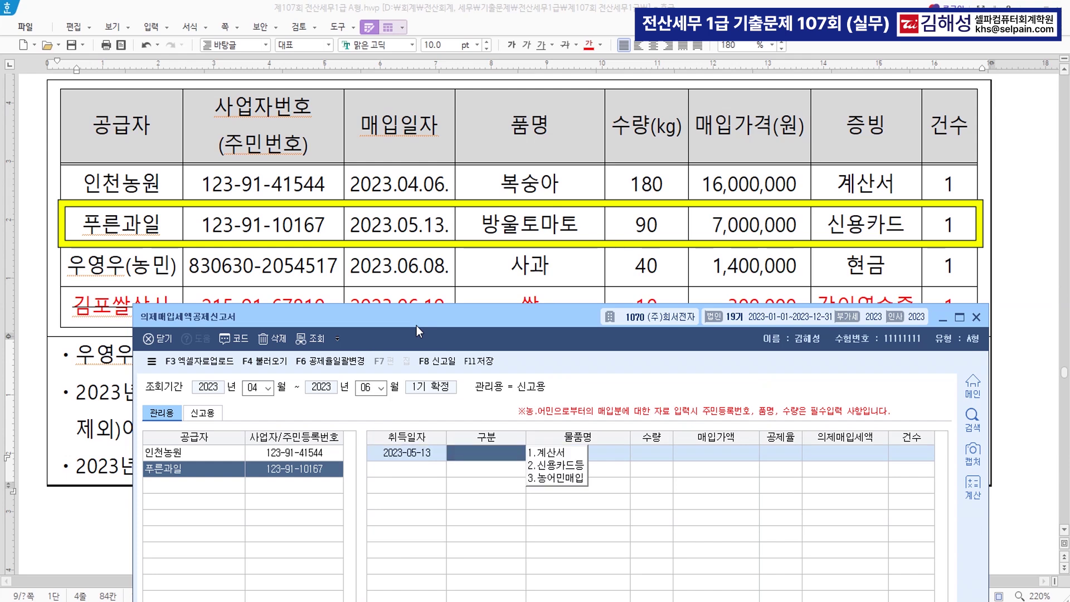
{"action": "key", "text": "2"}
{"action": "key", "text": "Return"}
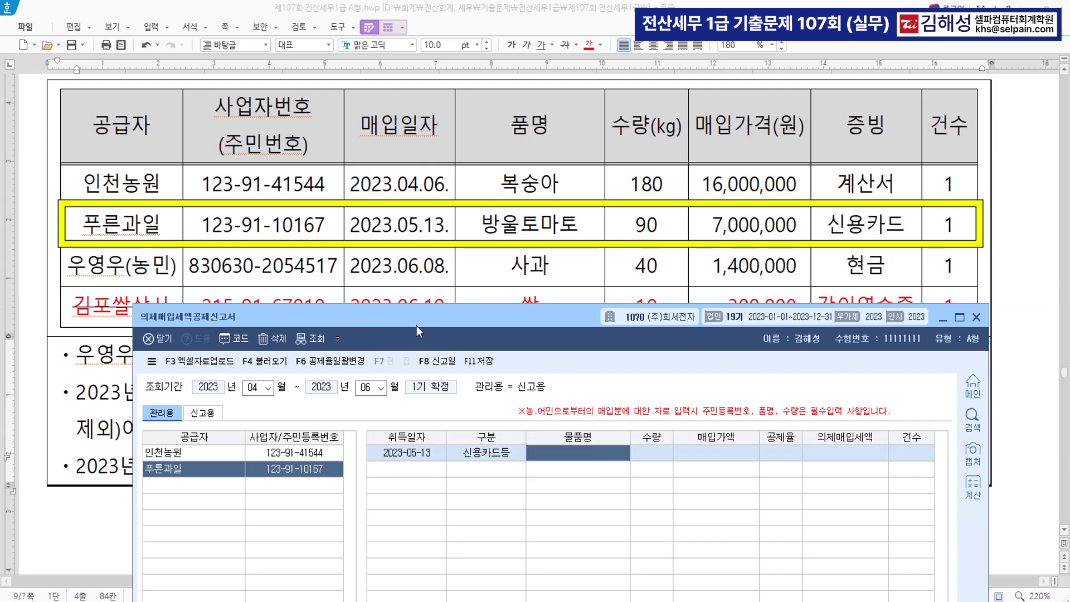
{"action": "type", "text": "방울토마"}
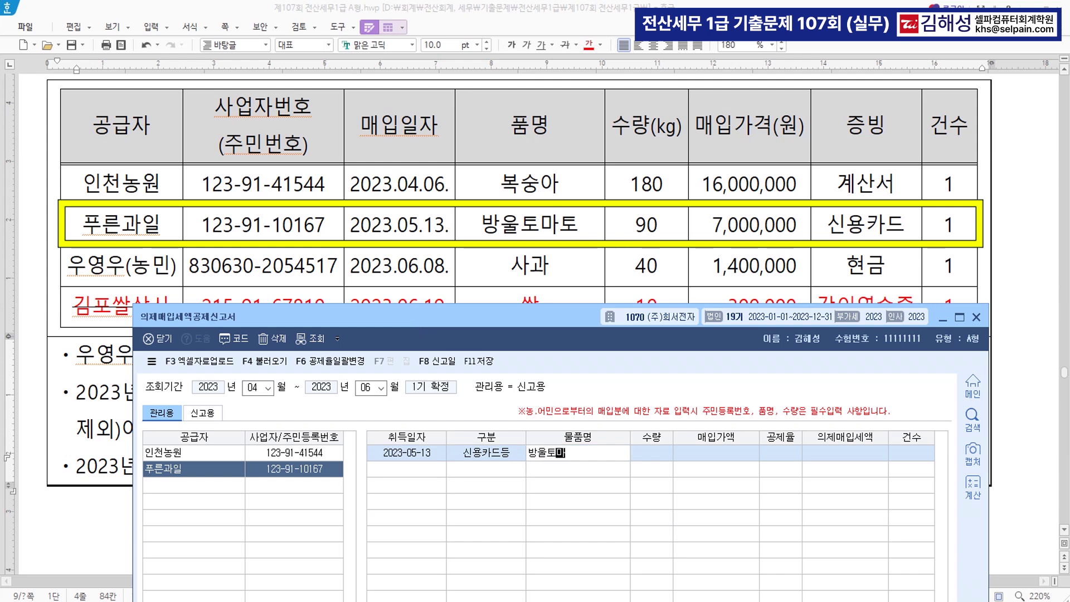
{"action": "type", "text": "토"}
{"action": "key", "text": "Return"}
{"action": "type", "text": "90"}
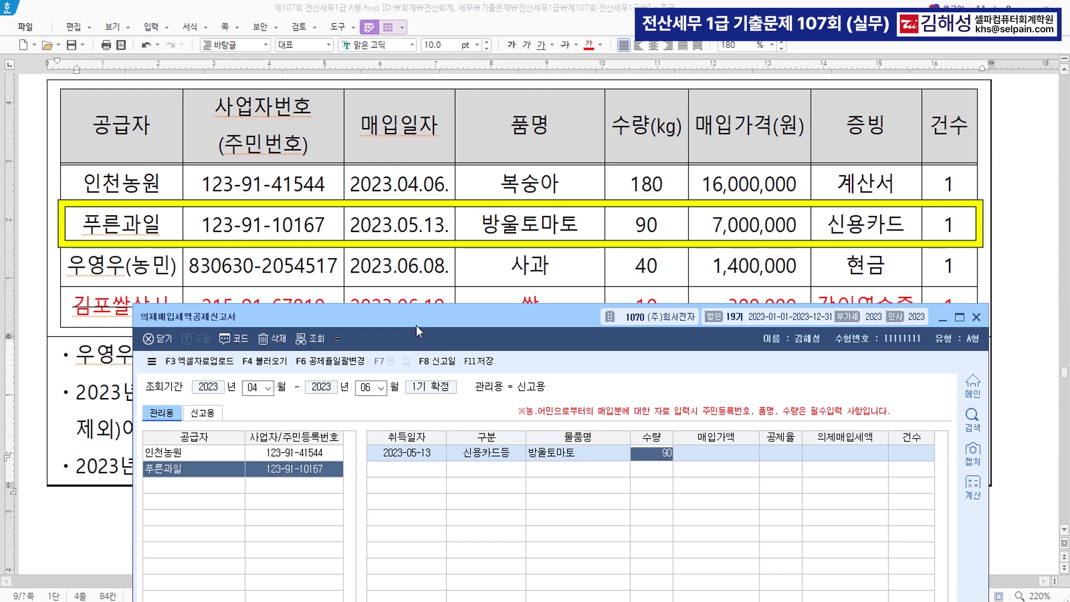
{"action": "key", "text": "Return"}
{"action": "type", "text": "7000000"}
{"action": "key", "text": "Return"}
{"action": "key", "text": "Return"}
{"action": "key", "text": "Return"}
{"action": "key", "text": "Return"}
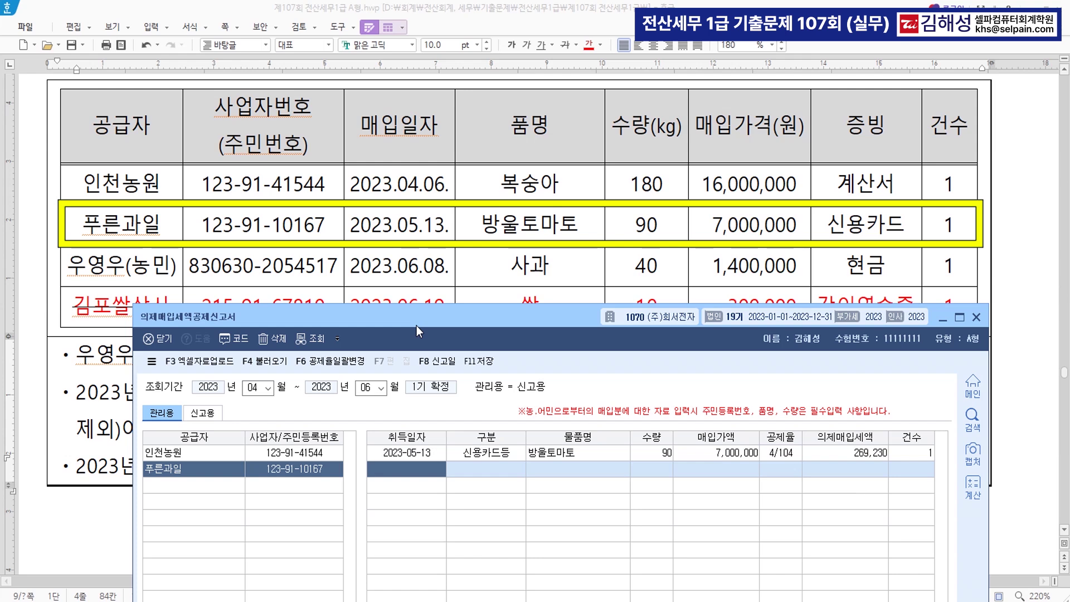
{"action": "key", "text": "Return"}
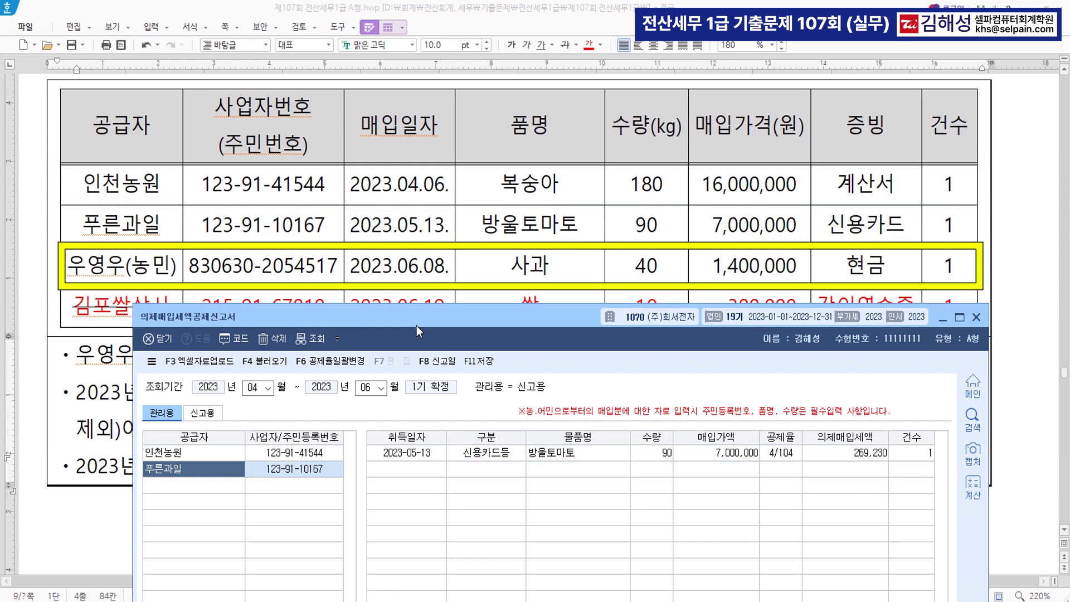
Add the individual farmer's 2023-06-08 농어민매입 purchase: 사과, 40 units, 1,400,000 at 4/104
{"action": "type", "text": "우"}
{"action": "key", "text": "Return"}
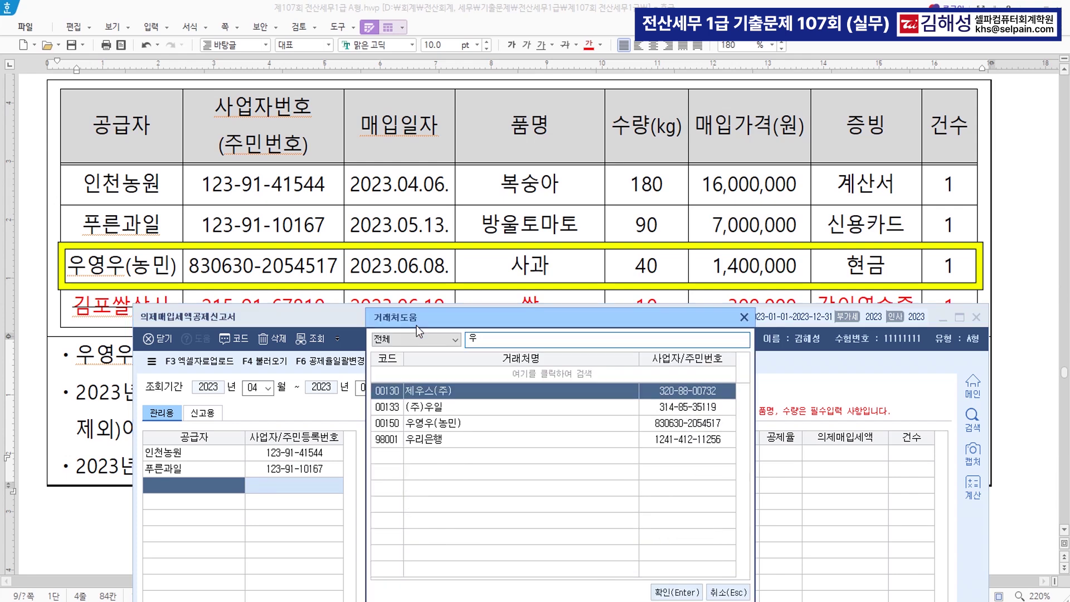
{"action": "key", "text": "Down"}
{"action": "key", "text": "Down"}
{"action": "key", "text": "Return"}
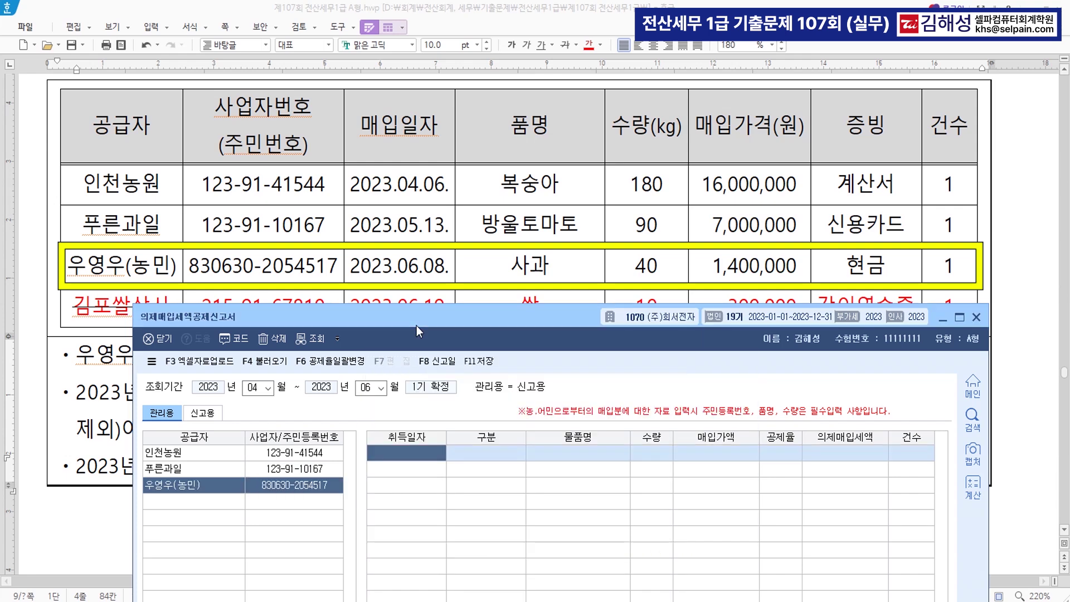
{"action": "type", "text": "20230608"}
{"action": "key", "text": "Return"}
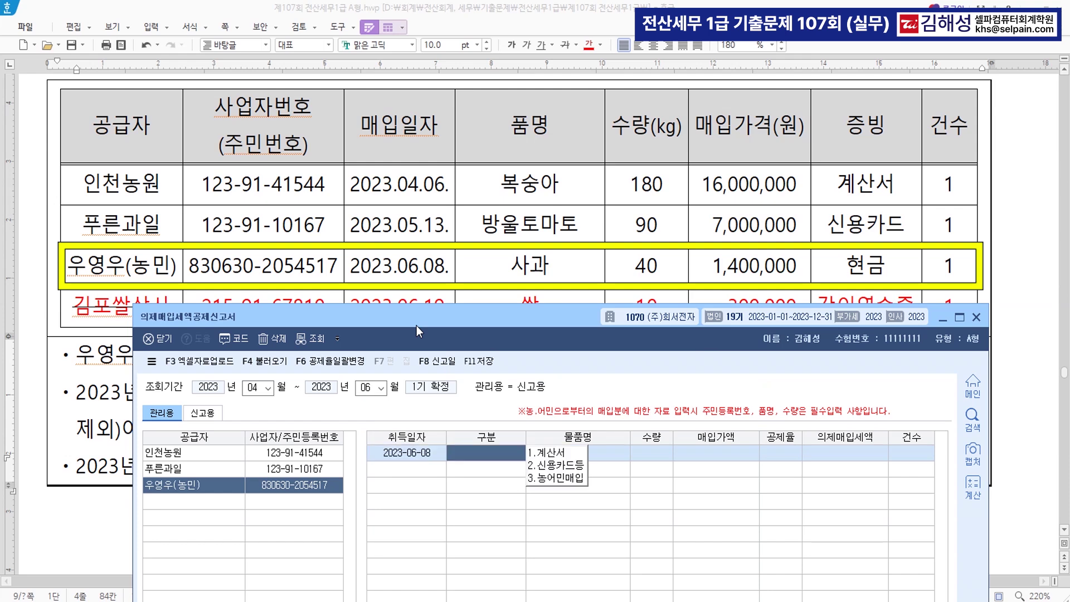
{"action": "key", "text": "3"}
{"action": "key", "text": "Return"}
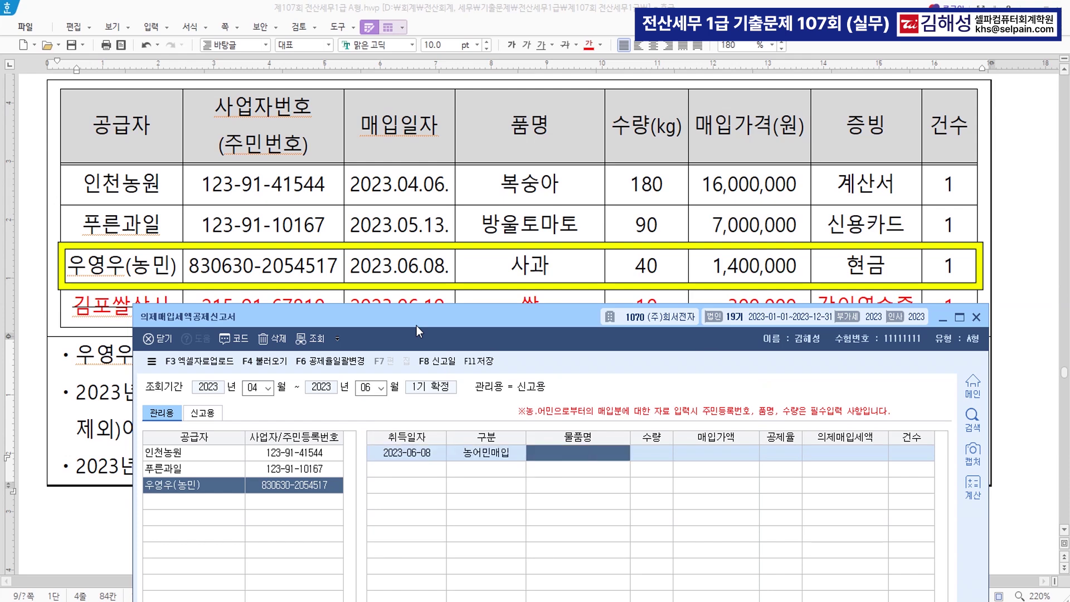
{"action": "type", "text": "사과"}
{"action": "key", "text": "Return"}
{"action": "type", "text": "40"}
{"action": "type", "text": "1,400,000"}
{"action": "key", "text": "Return"}
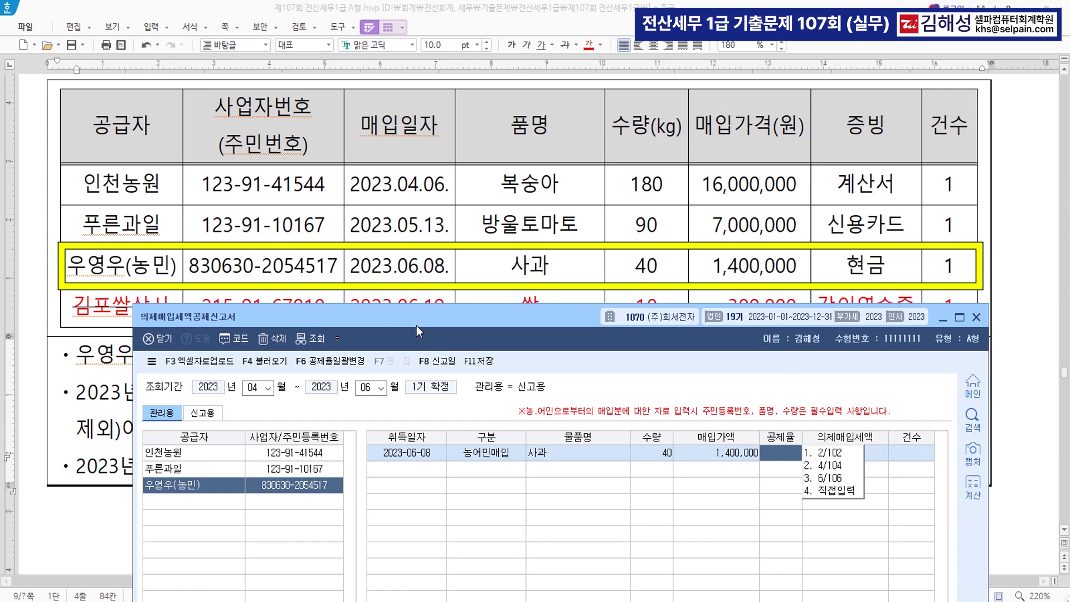
{"action": "key", "text": "2"}
{"action": "key", "text": "Return"}
{"action": "key", "text": "Return"}
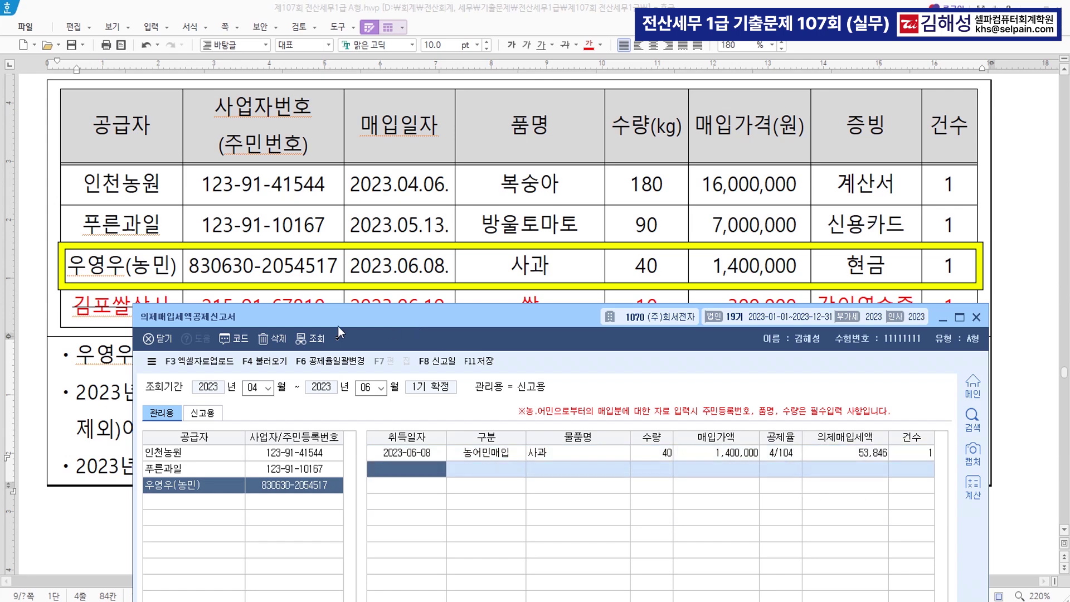
{"action": "left_click_drag", "start_coordinate": [447, 320], "coordinate": [444, 543]}
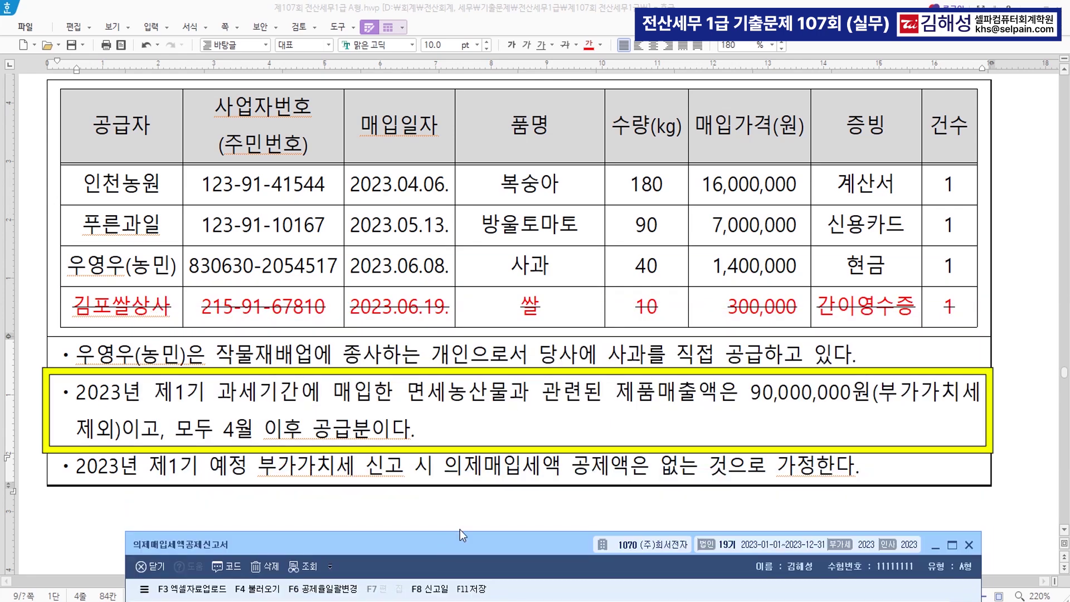
Enter 90,000,000 as the confirmed-period sales amount in the deemed credit report
{"action": "key", "text": "ctrl"}
{"action": "left_click_drag", "start_coordinate": [560, 549], "coordinate": [546, 31]}
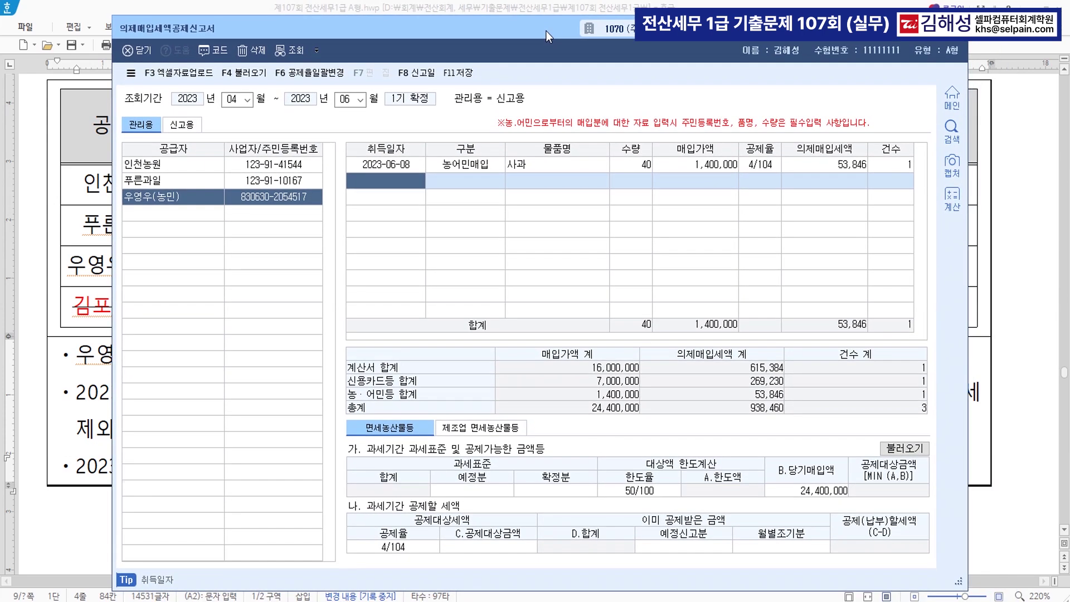
{"action": "left_click", "coordinate": [558, 492]}
{"action": "key", "text": "ctrl"}
{"action": "type", "text": "90,000,000"}
{"action": "key", "text": "Return"}
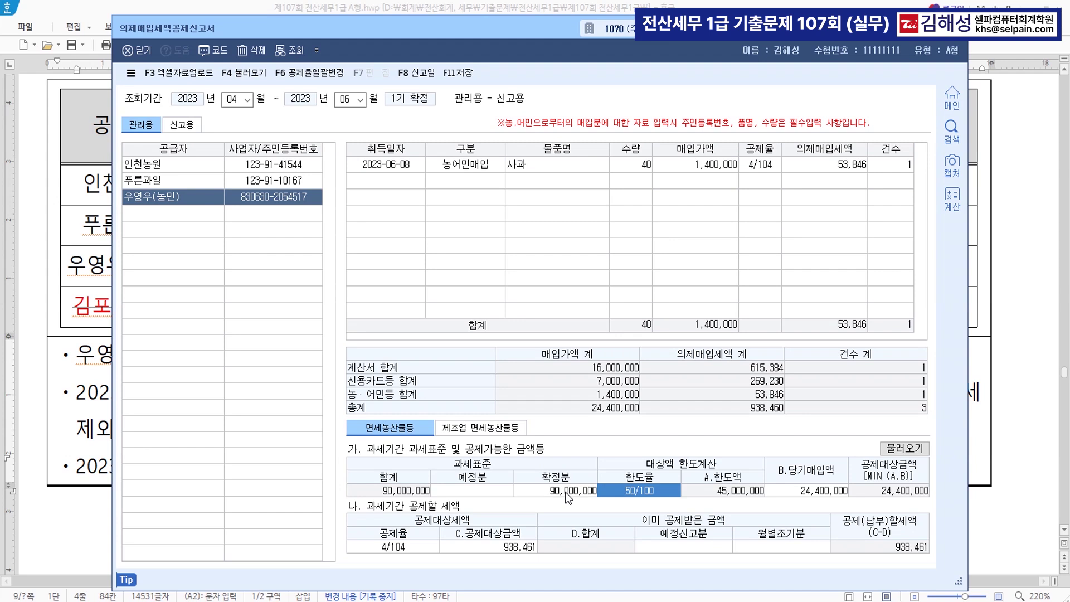
{"action": "key", "text": "Return"}
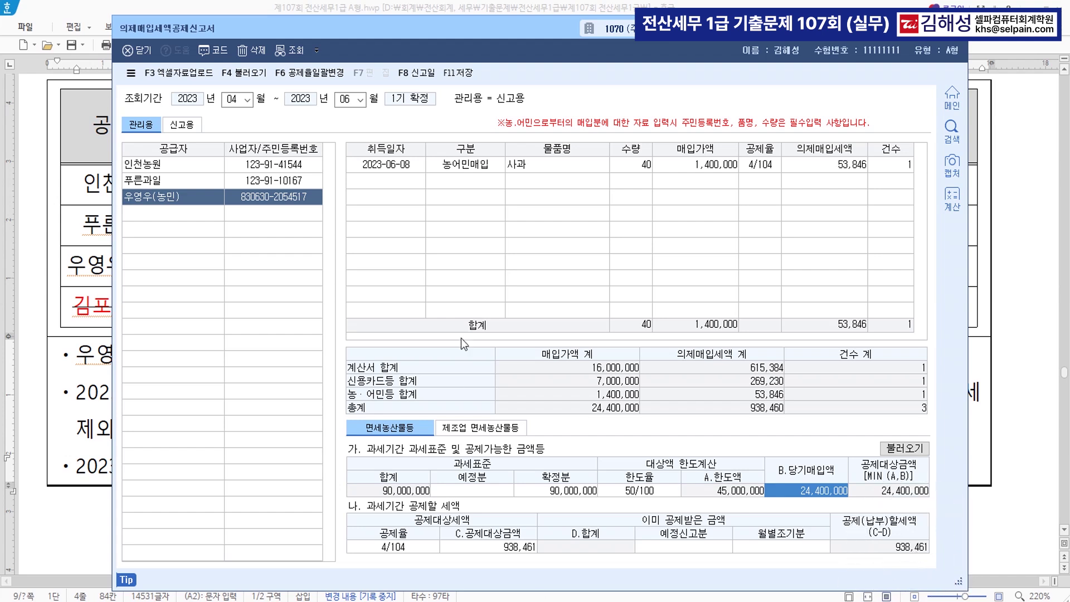
Save the report with its 938,461 credit, close it, and bring up question [3]
{"action": "left_click", "coordinate": [467, 78]}
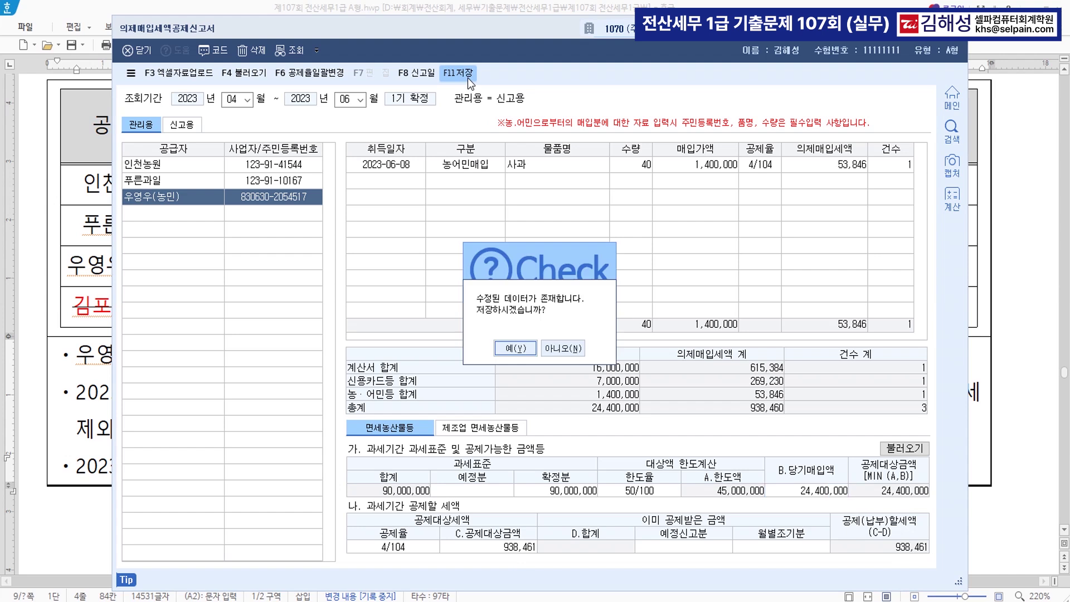
{"action": "left_click", "coordinate": [520, 350]}
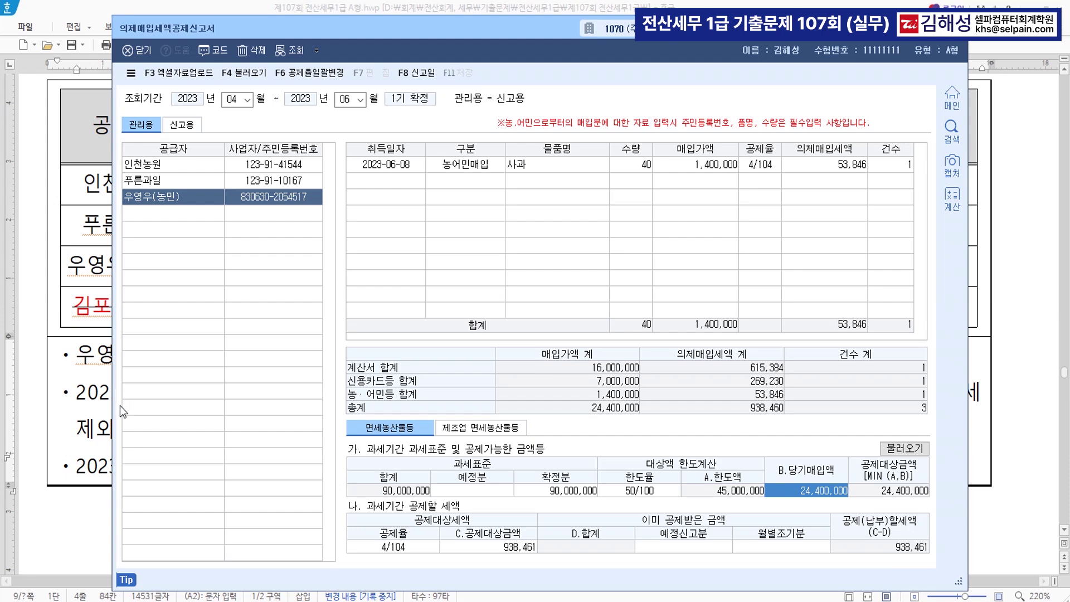
{"action": "key", "text": "Escape"}
{"action": "key", "text": "Escape"}
{"action": "key", "text": "Escape"}
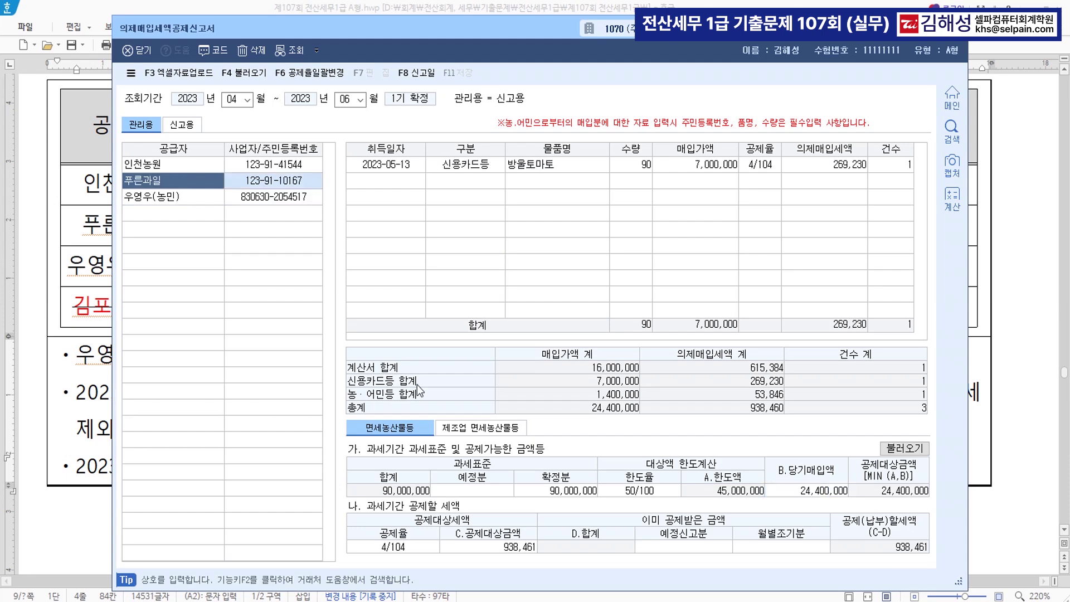
{"action": "scroll", "coordinate": [484, 430], "scroll_direction": "down", "scroll_amount": 5}
{"action": "scroll", "coordinate": [484, 431], "scroll_direction": "down", "scroll_amount": 5}
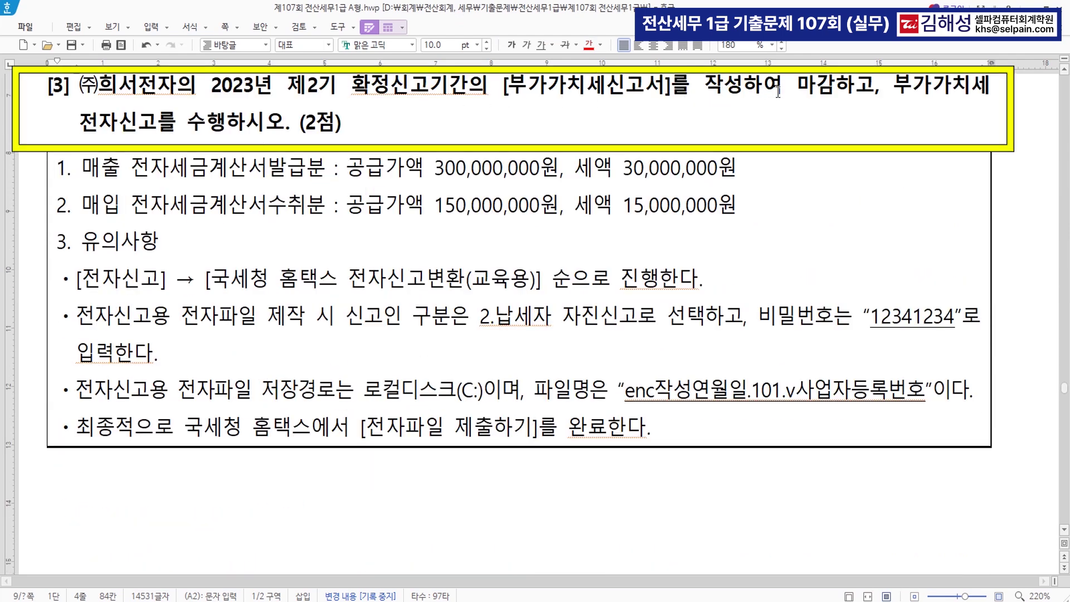
Color '[부가가치세신고서]를 작성하여 마감' and '전자신고' red in question [3], then return to KcLep
{"action": "left_click_drag", "start_coordinate": [63, 104], "coordinate": [342, 138]}
{"action": "left_click", "coordinate": [616, 122]}
{"action": "left_click_drag", "start_coordinate": [505, 117], "coordinate": [835, 116]}
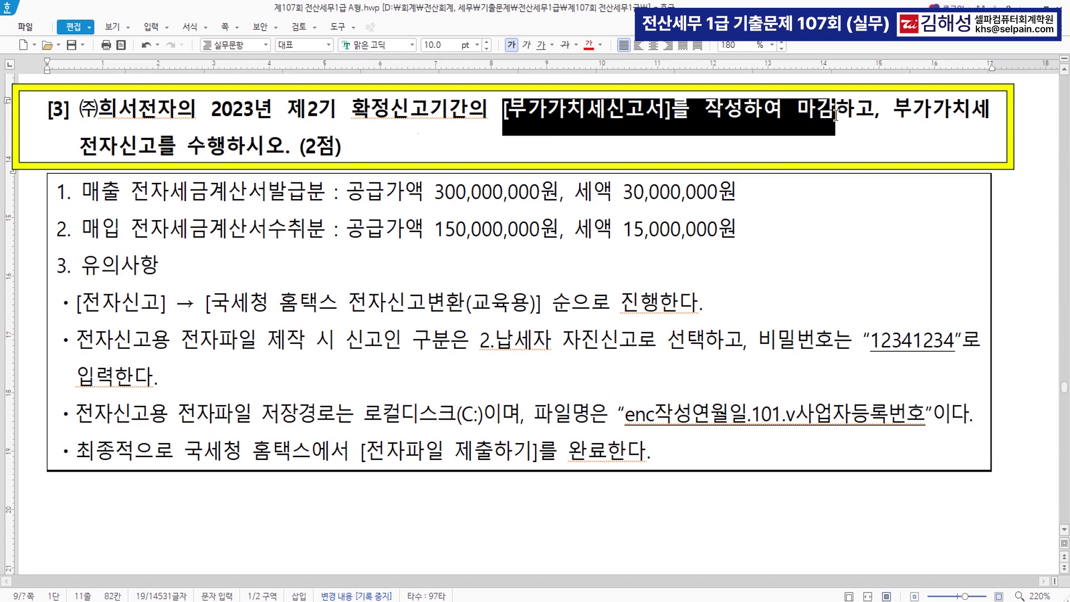
{"action": "left_click", "coordinate": [591, 48]}
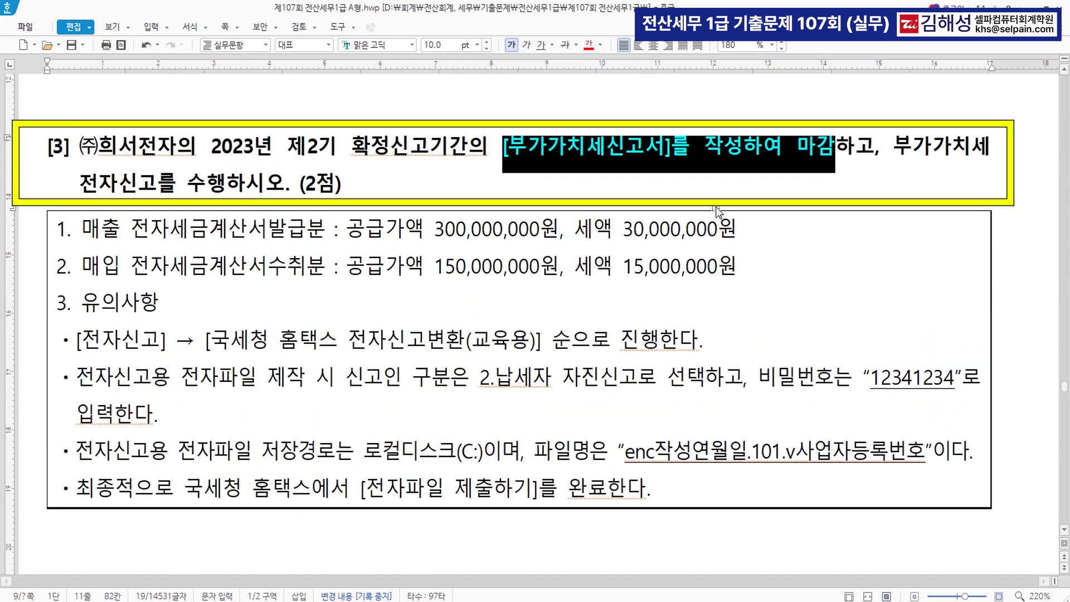
{"action": "left_click_drag", "start_coordinate": [66, 190], "coordinate": [157, 187]}
{"action": "left_click", "coordinate": [589, 46]}
{"action": "left_click", "coordinate": [486, 274]}
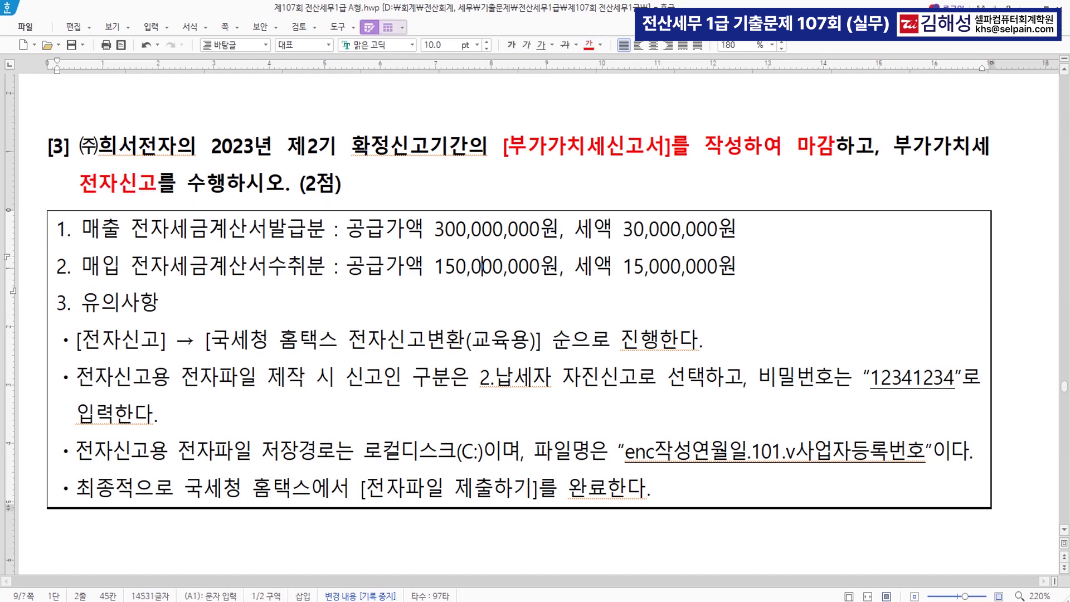
{"action": "key", "text": "alt+Tab"}
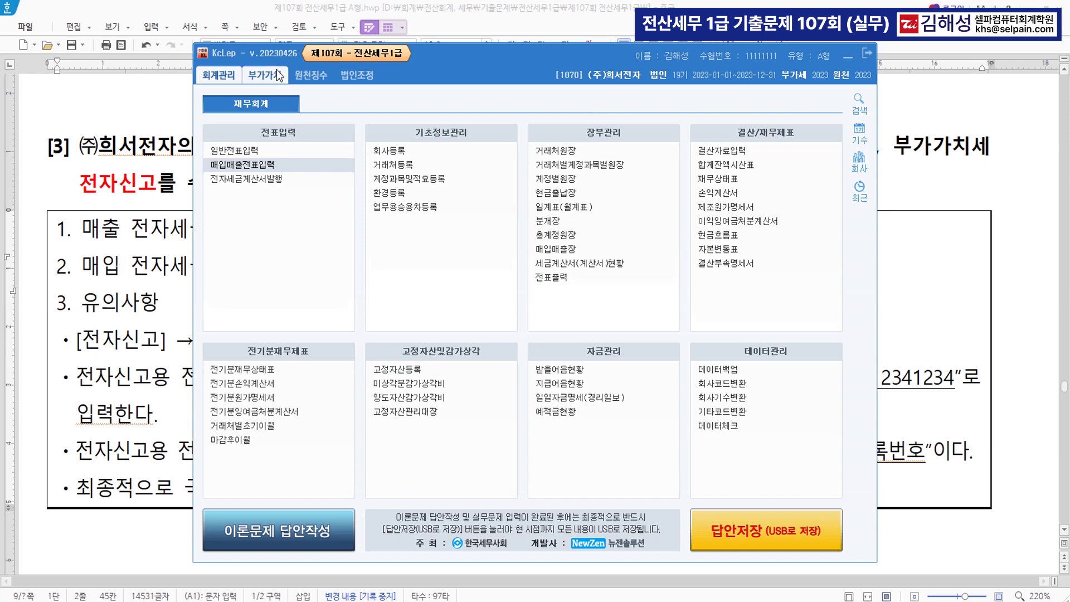
Open the VAT return for October–December 2023 without loading previously saved data
{"action": "left_click", "coordinate": [276, 75]}
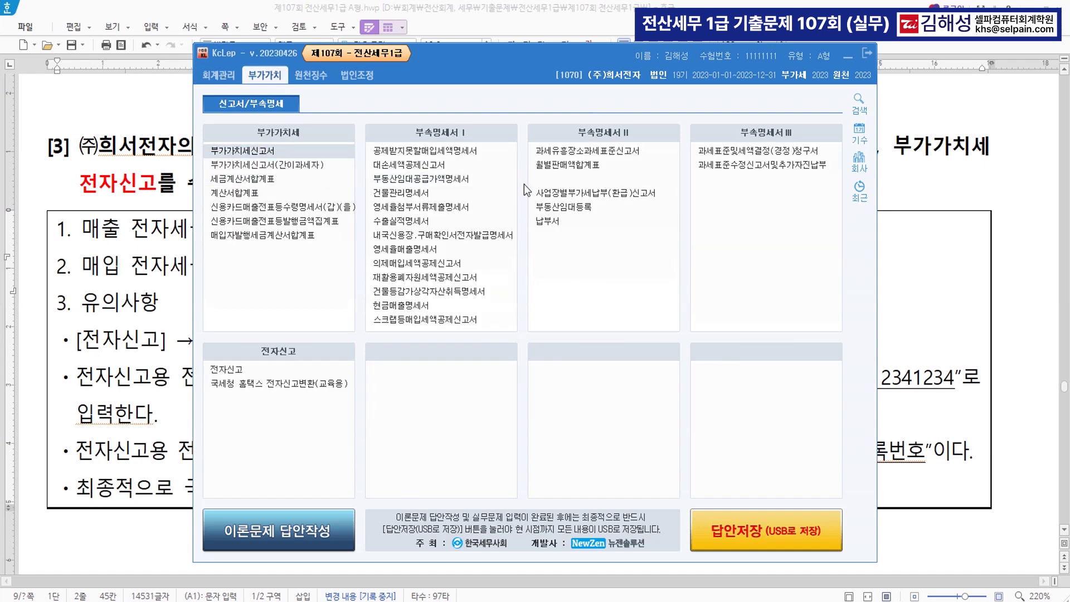
{"action": "key", "text": "alt+Tab"}
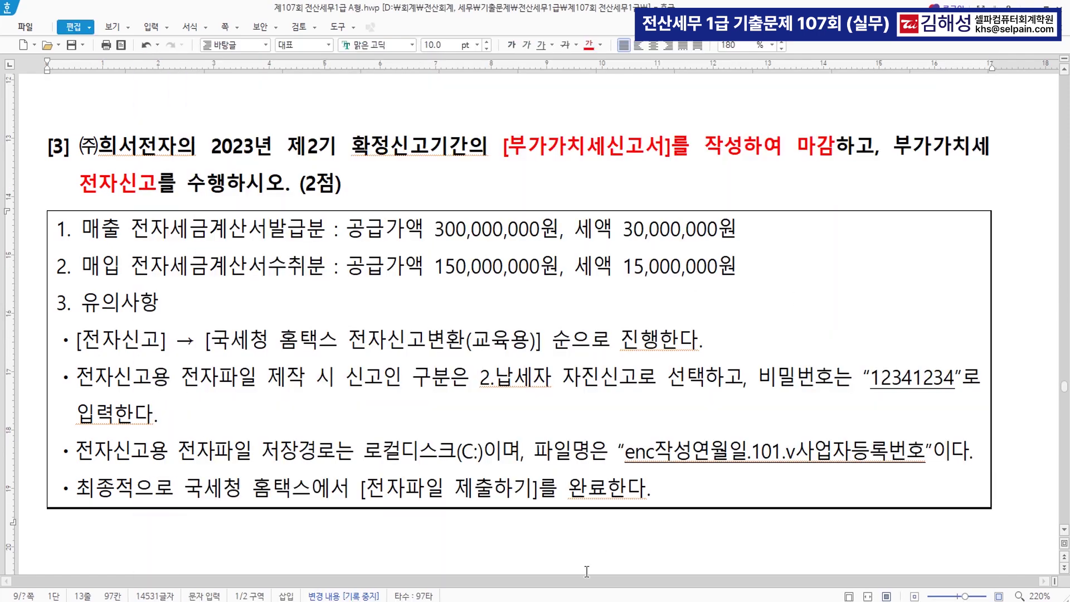
{"action": "key", "text": "alt+Tab"}
{"action": "left_click_drag", "start_coordinate": [392, 65], "coordinate": [390, 295]}
{"action": "type", "text": "10"}
{"action": "key", "text": "Return"}
{"action": "key", "text": "Return"}
{"action": "key", "text": "Return"}
{"action": "key", "text": "Return"}
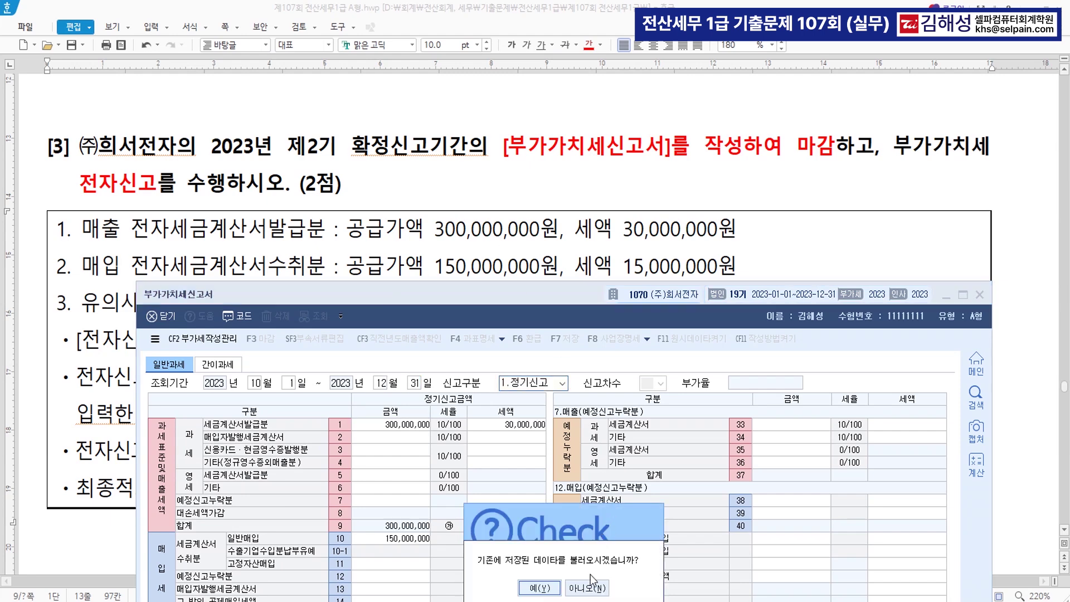
{"action": "left_click", "coordinate": [592, 589]}
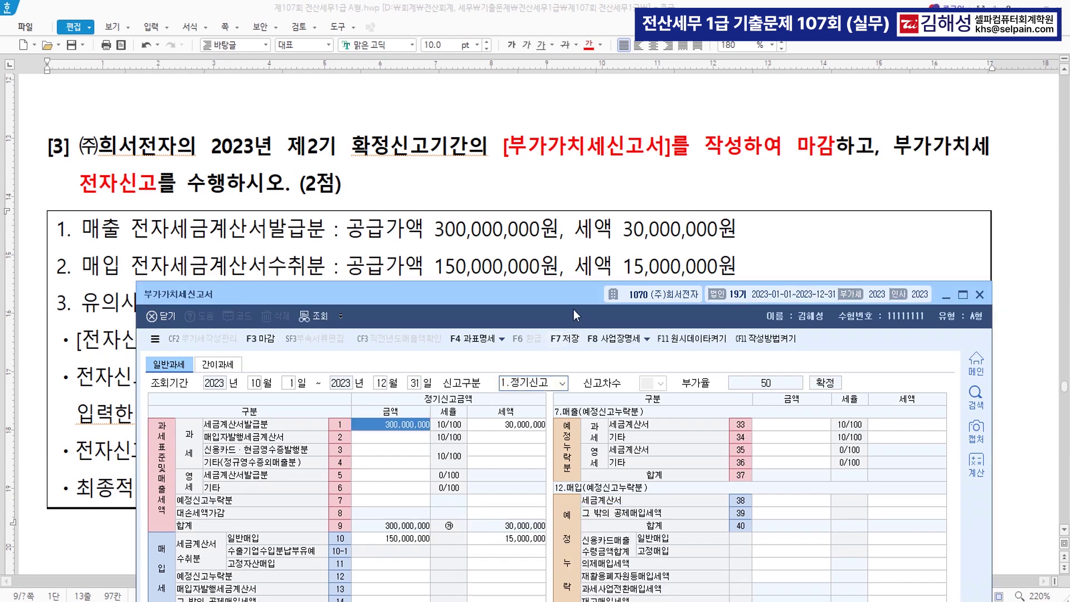
{"action": "left_click_drag", "start_coordinate": [575, 296], "coordinate": [563, 55]}
Save the 15,000,000-payable return, close it out (마감), and exit the form
{"action": "left_click", "coordinate": [559, 99]}
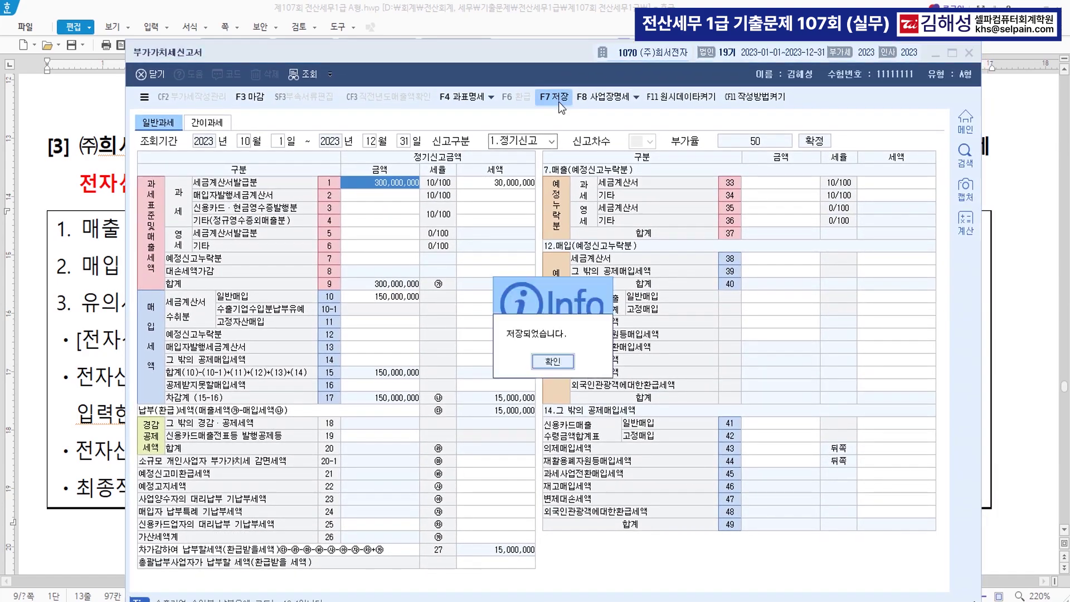
{"action": "left_click", "coordinate": [557, 362]}
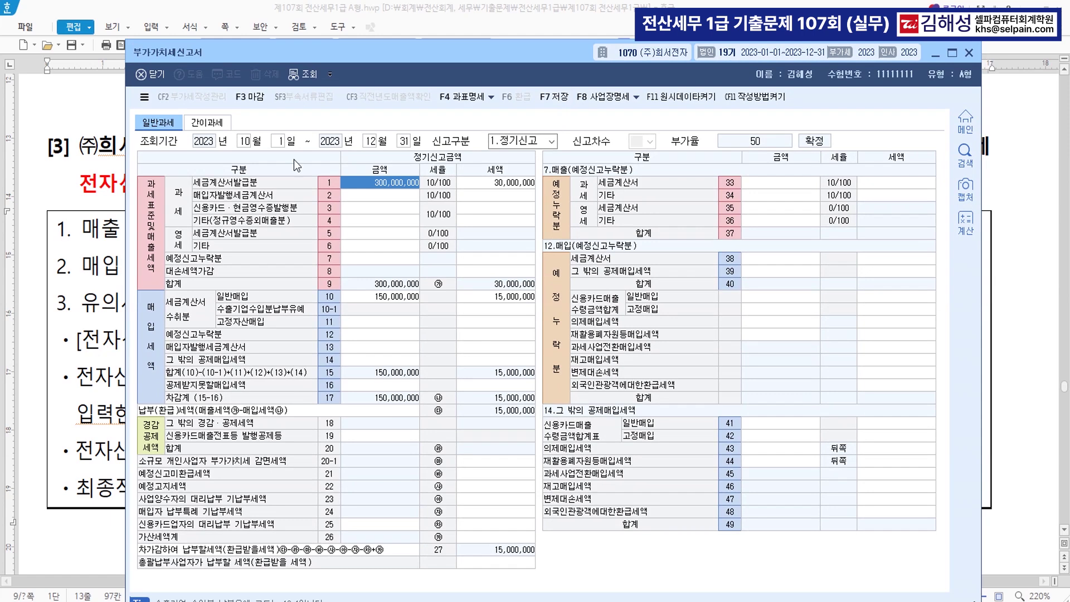
{"action": "left_click", "coordinate": [250, 97]}
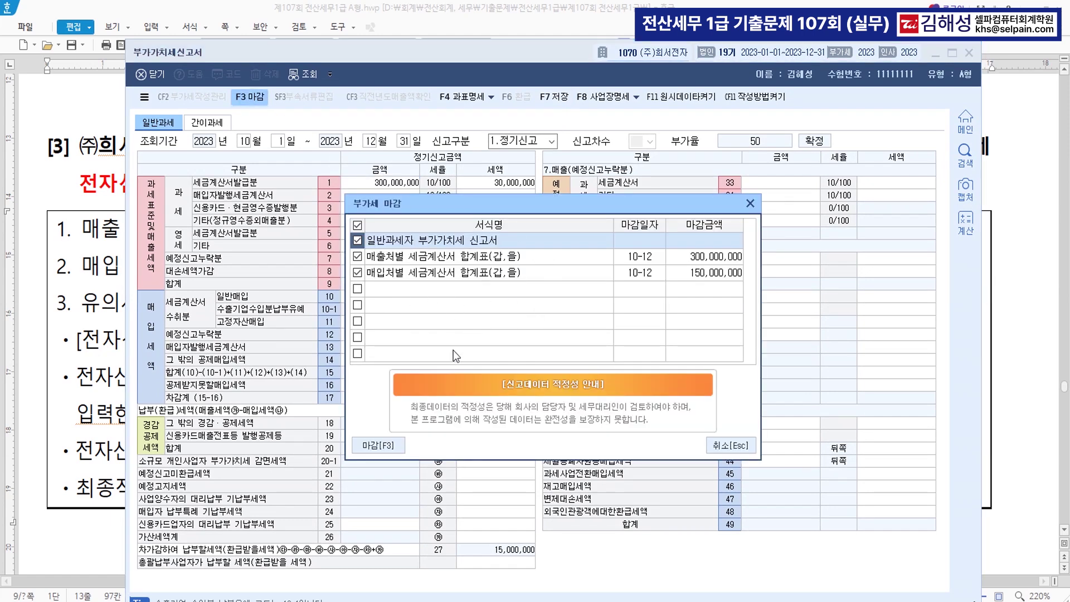
{"action": "left_click", "coordinate": [383, 447]}
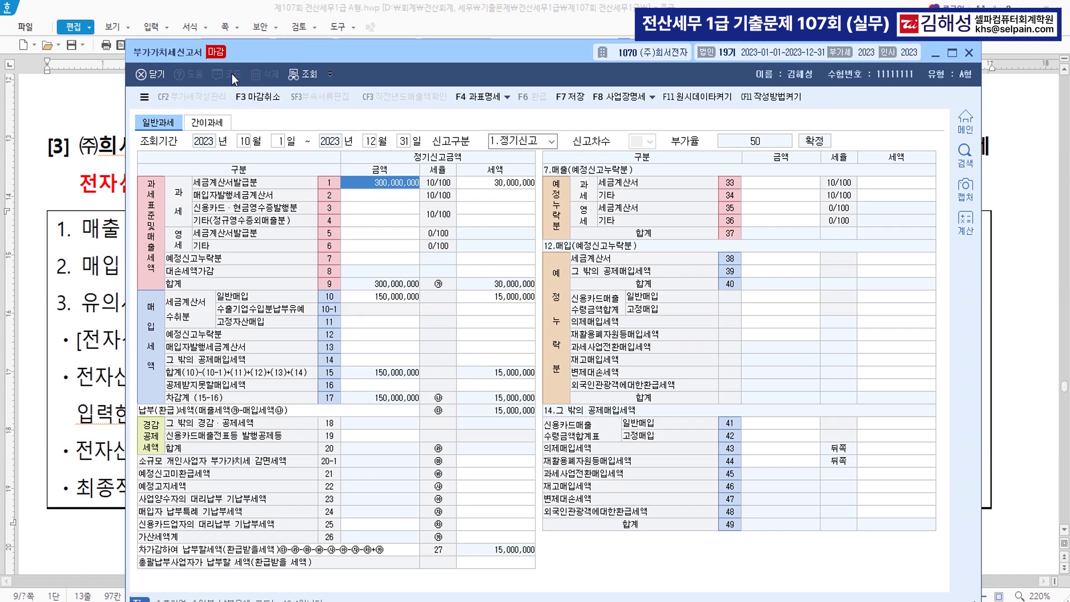
{"action": "left_click", "coordinate": [970, 53]}
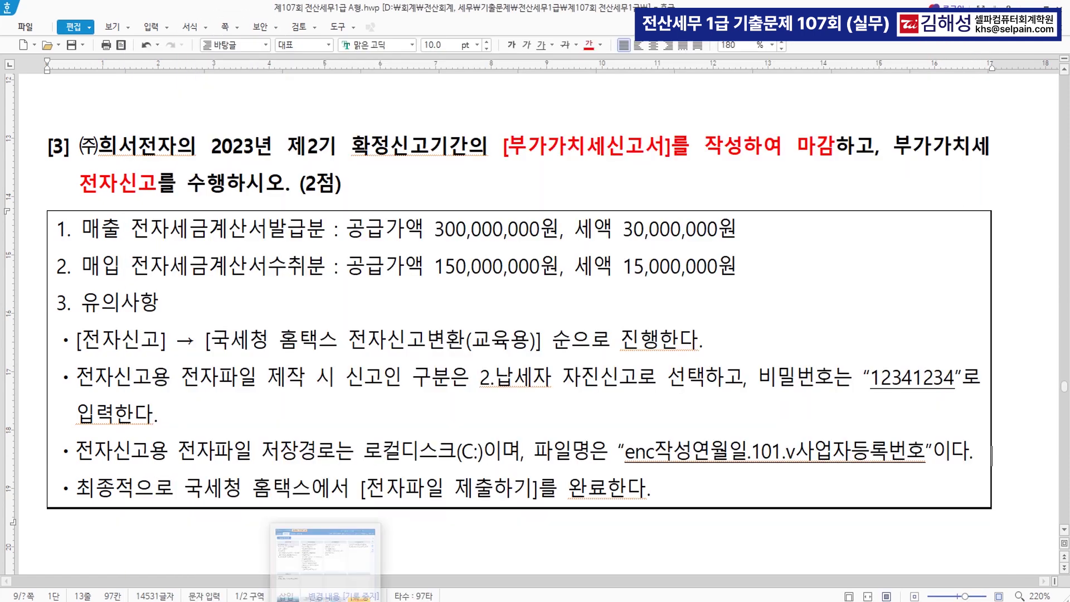
Open 전자신고 and load the company for the October–December filing period (months 10 to 12)
{"action": "left_click", "coordinate": [327, 601]}
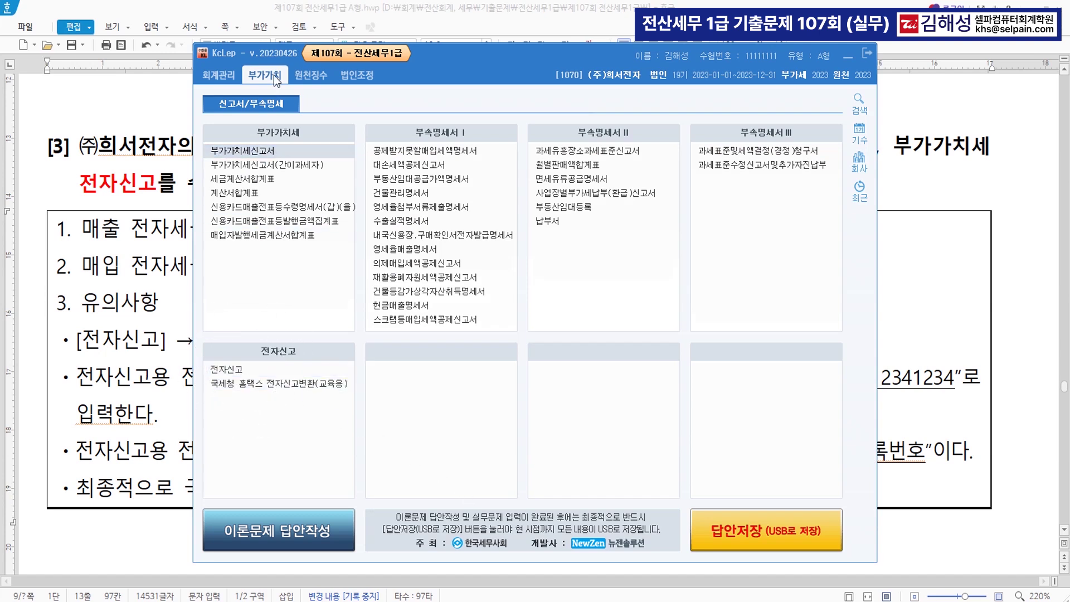
{"action": "left_click", "coordinate": [249, 370]}
{"action": "left_click", "coordinate": [256, 370]}
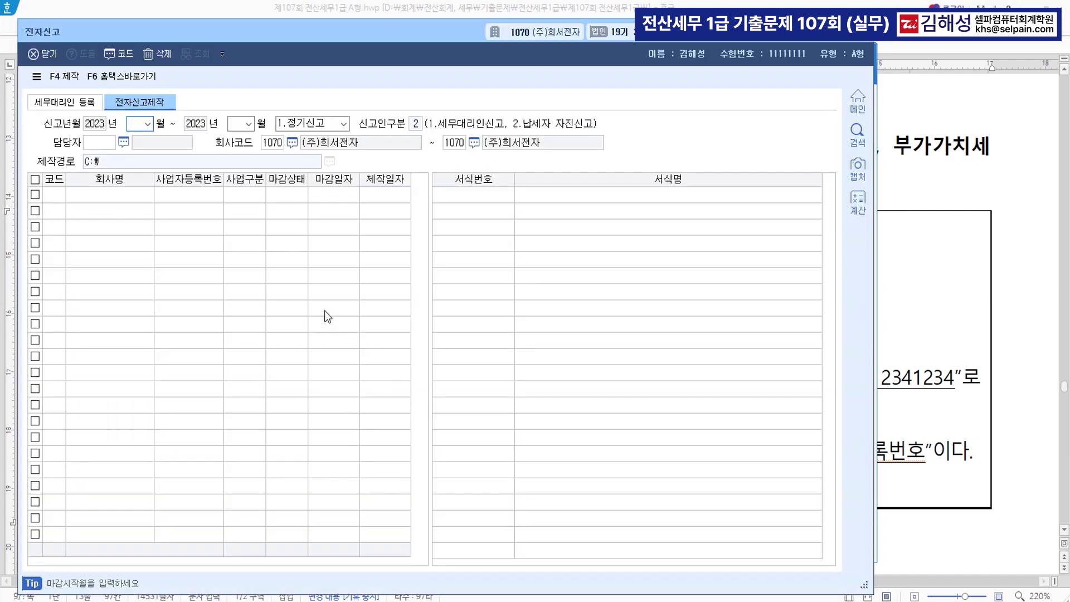
{"action": "type", "text": "1012"}
{"action": "key", "text": "Return"}
{"action": "key", "text": "Return"}
{"action": "key", "text": "Return"}
{"action": "key", "text": "Return"}
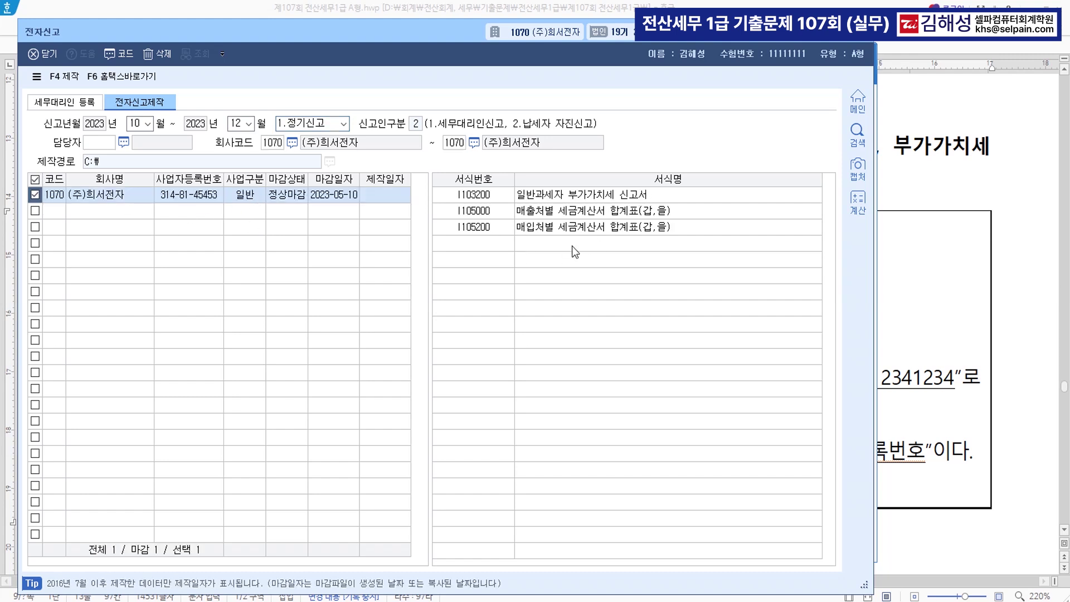
{"action": "key", "text": "ctrl"}
{"action": "key", "text": "ctrl"}
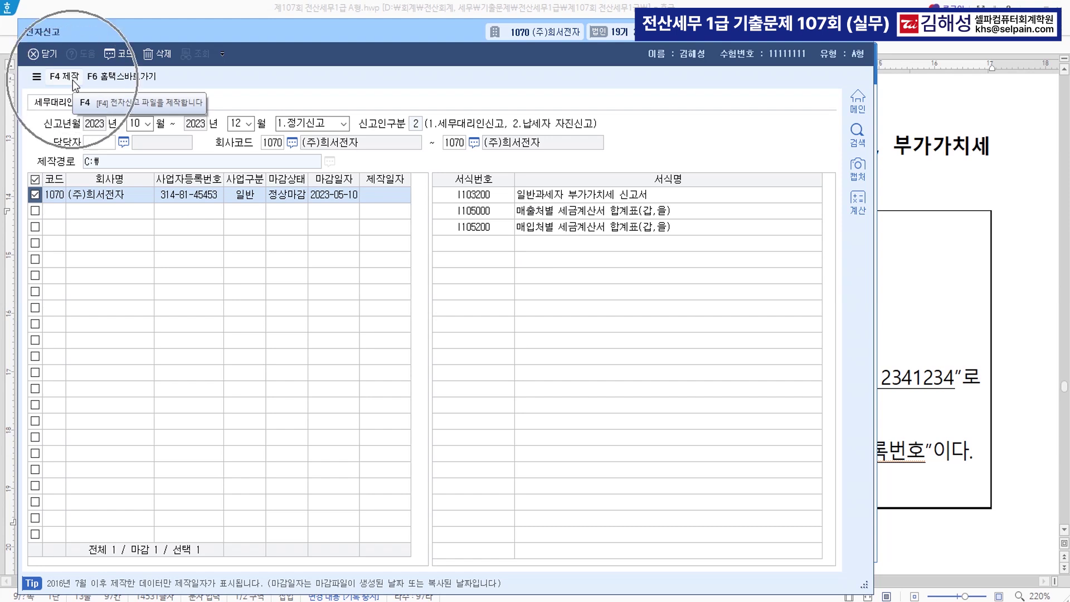
Create the electronic filing file with a file password entered and confirmed
{"action": "left_click", "coordinate": [72, 79]}
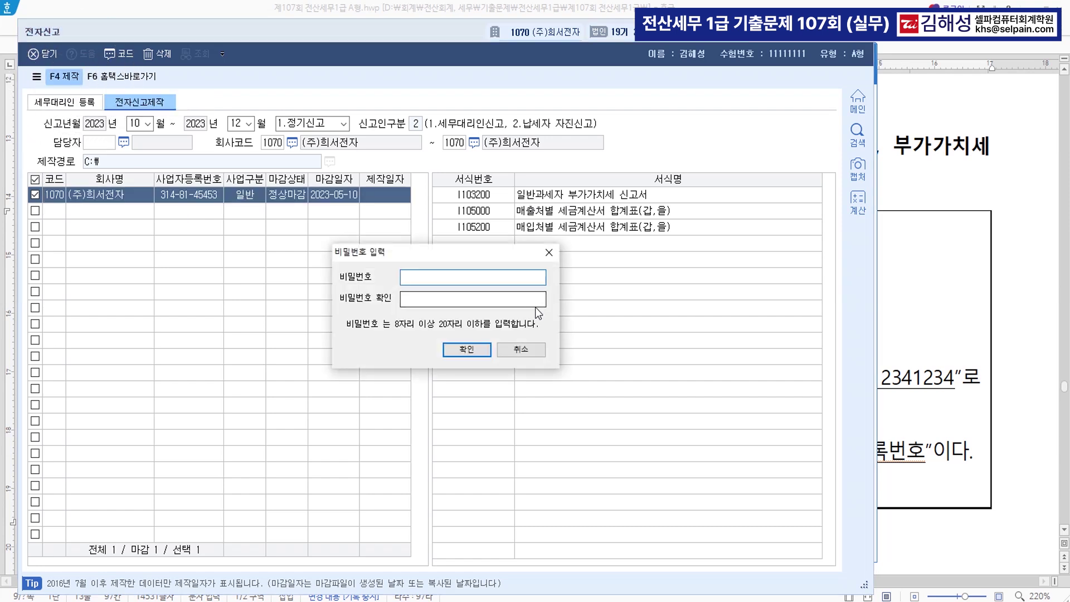
{"action": "type", "text": "1234"}
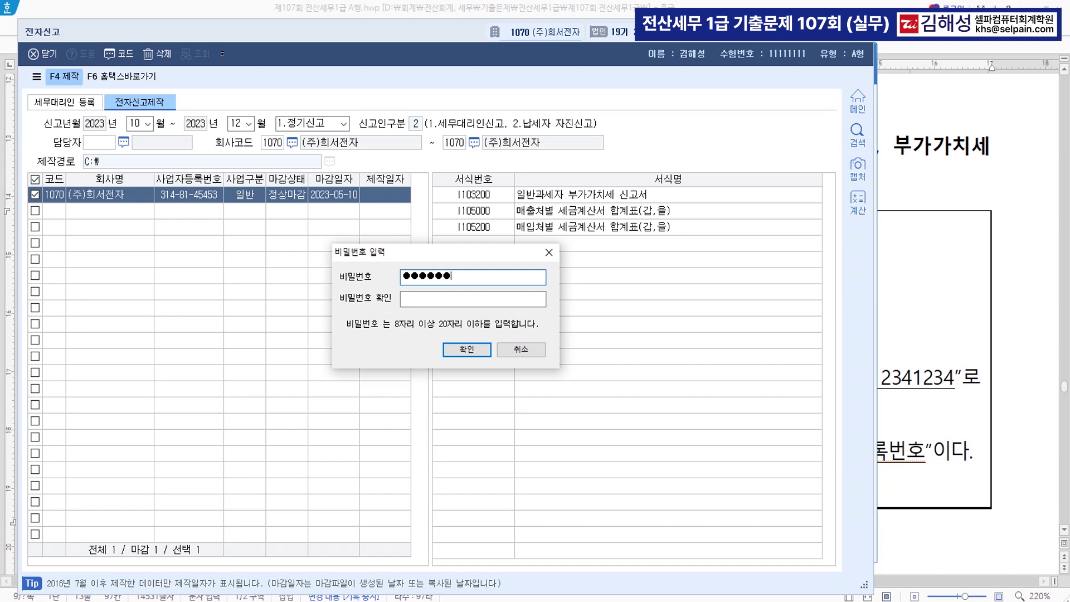
{"action": "key", "text": "Tab"}
{"action": "type", "text": "1234"}
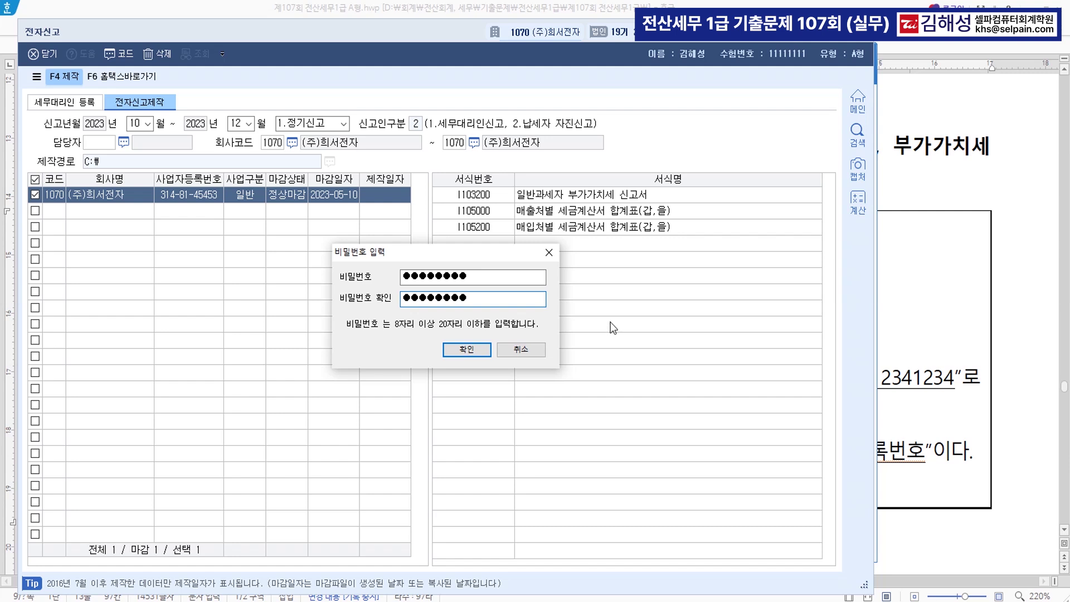
{"action": "left_click", "coordinate": [480, 350]}
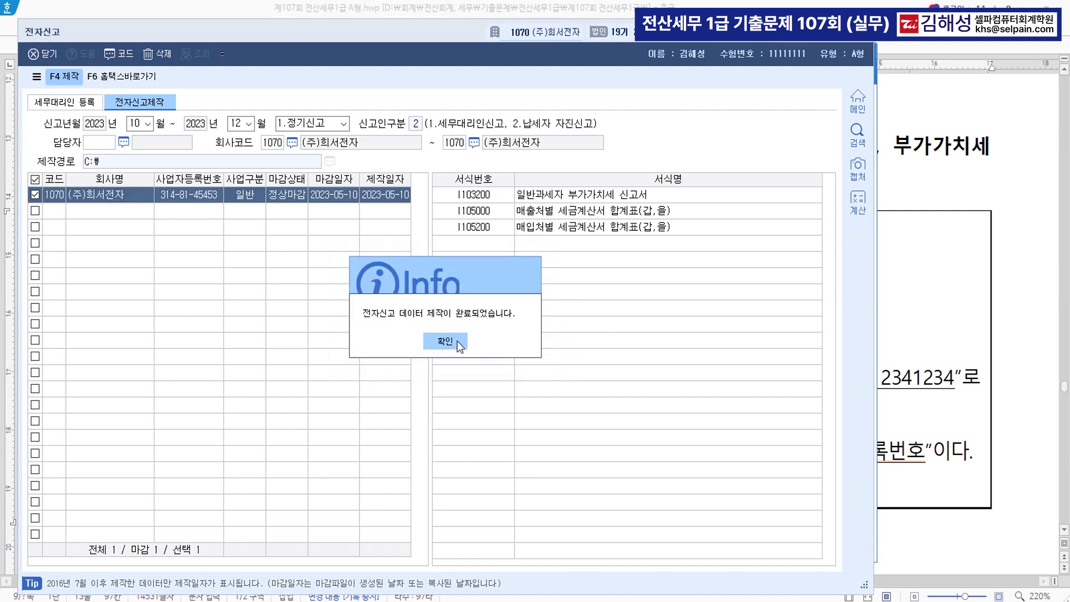
{"action": "left_click", "coordinate": [457, 340]}
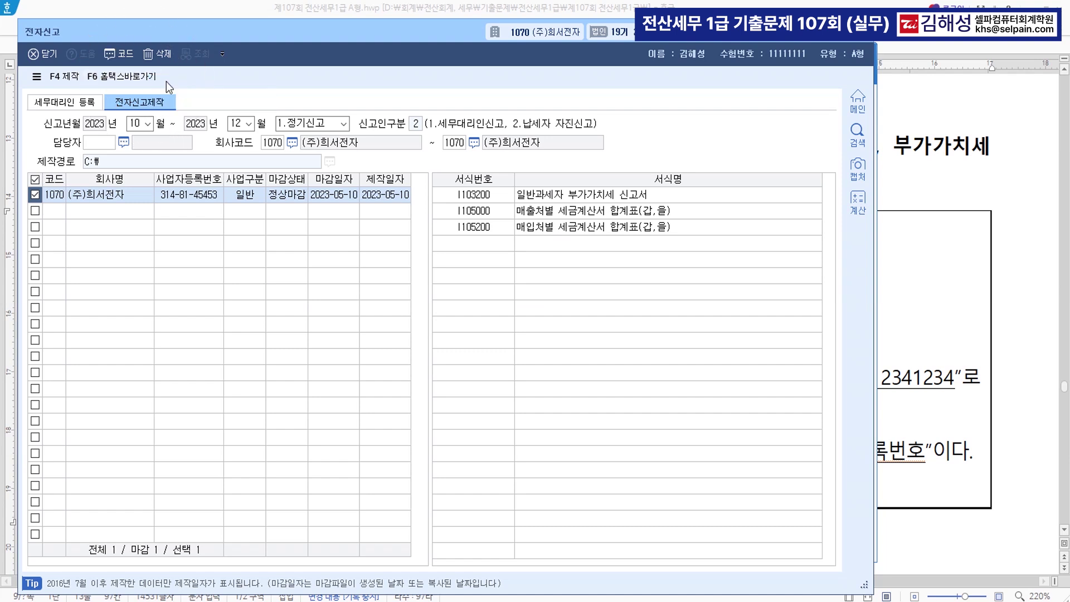
{"action": "left_click", "coordinate": [167, 84]}
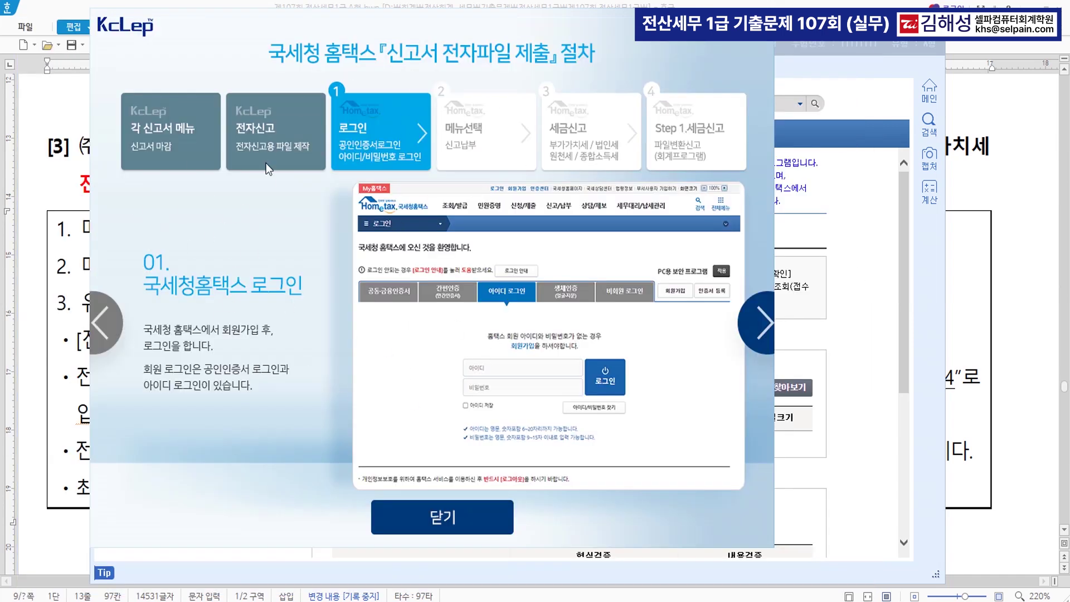
{"action": "left_click", "coordinate": [457, 524]}
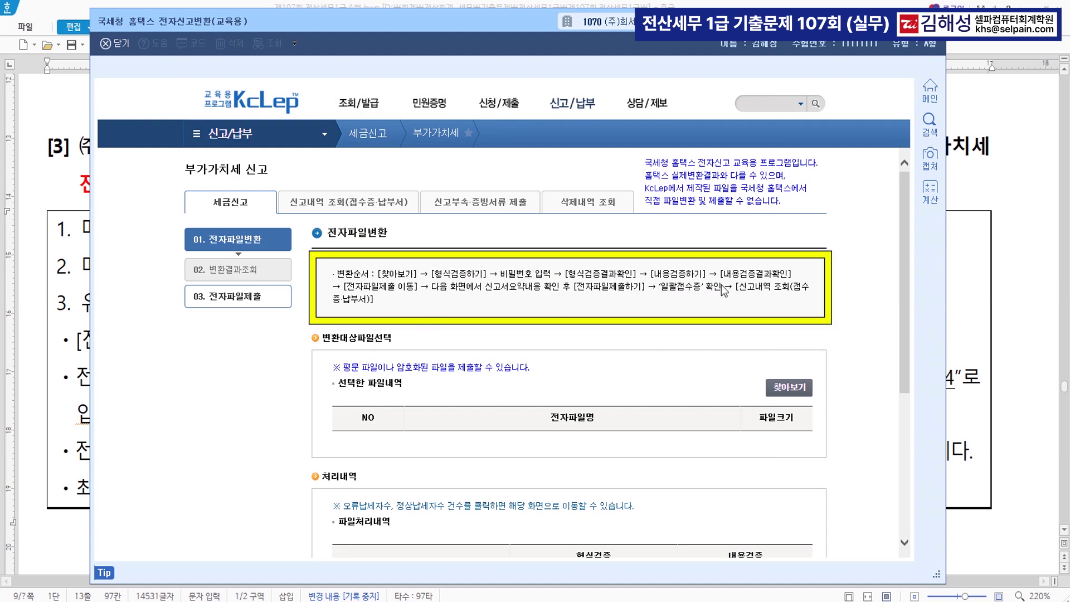
{"action": "left_click", "coordinate": [790, 389]}
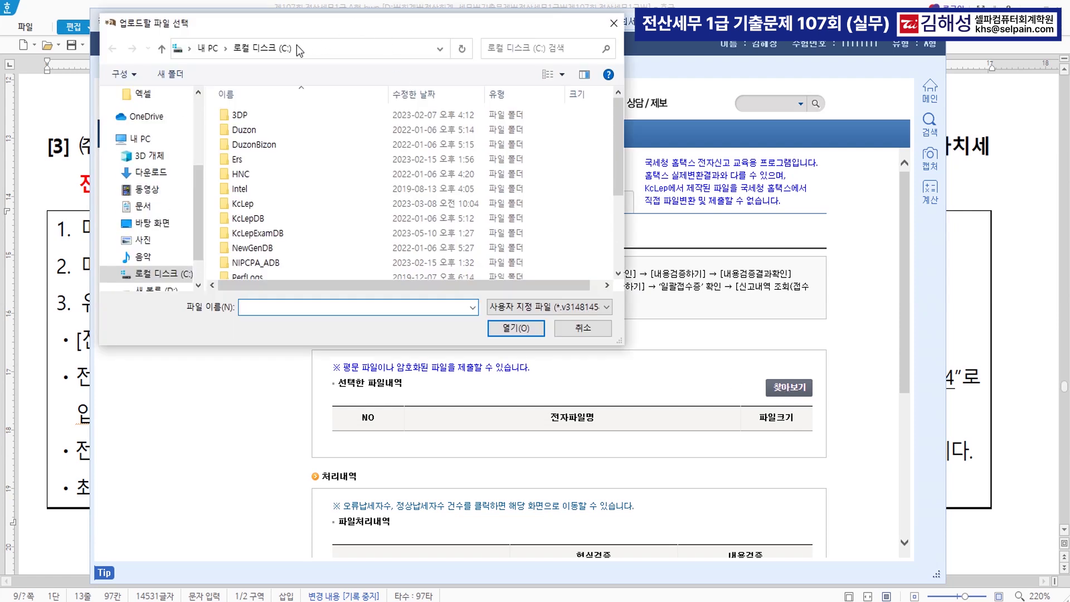
{"action": "left_click_drag", "start_coordinate": [621, 141], "coordinate": [620, 252]}
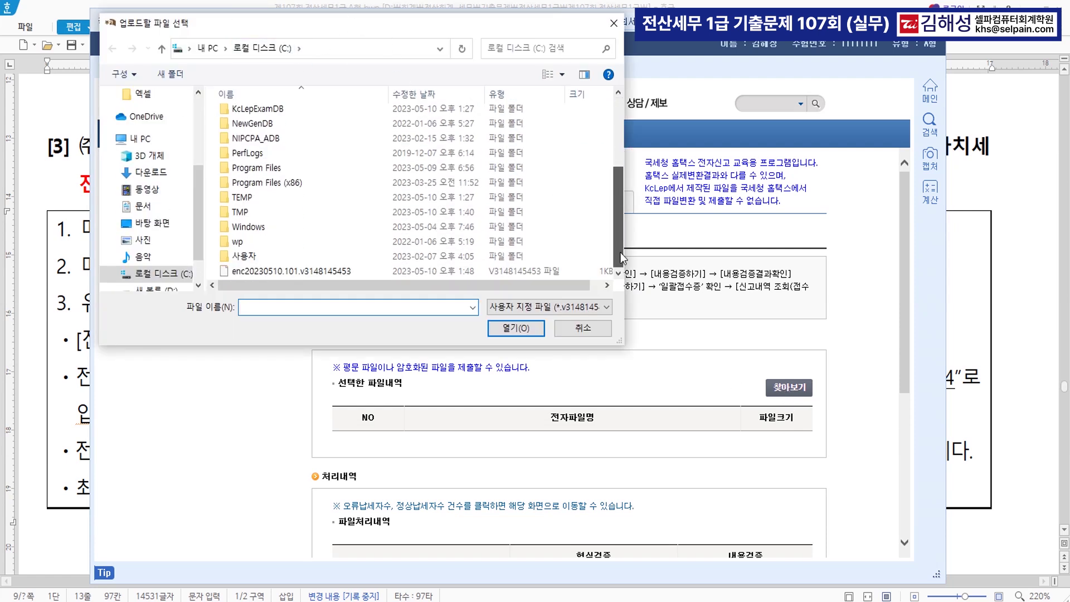
{"action": "left_click", "coordinate": [263, 273]}
{"action": "left_click", "coordinate": [263, 273]}
{"action": "left_click", "coordinate": [276, 274]}
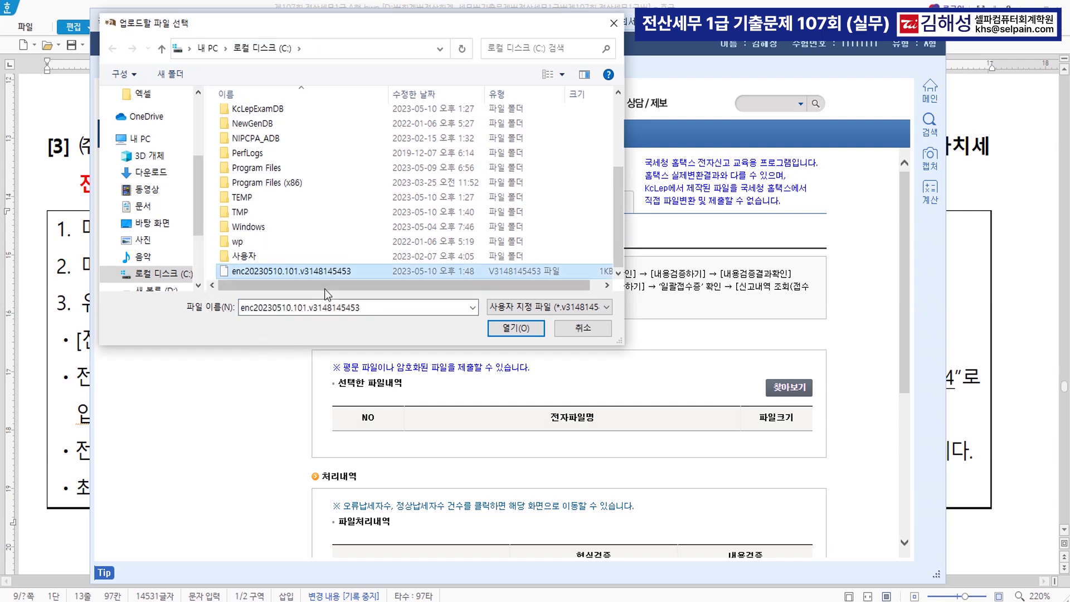
{"action": "left_click", "coordinate": [514, 330]}
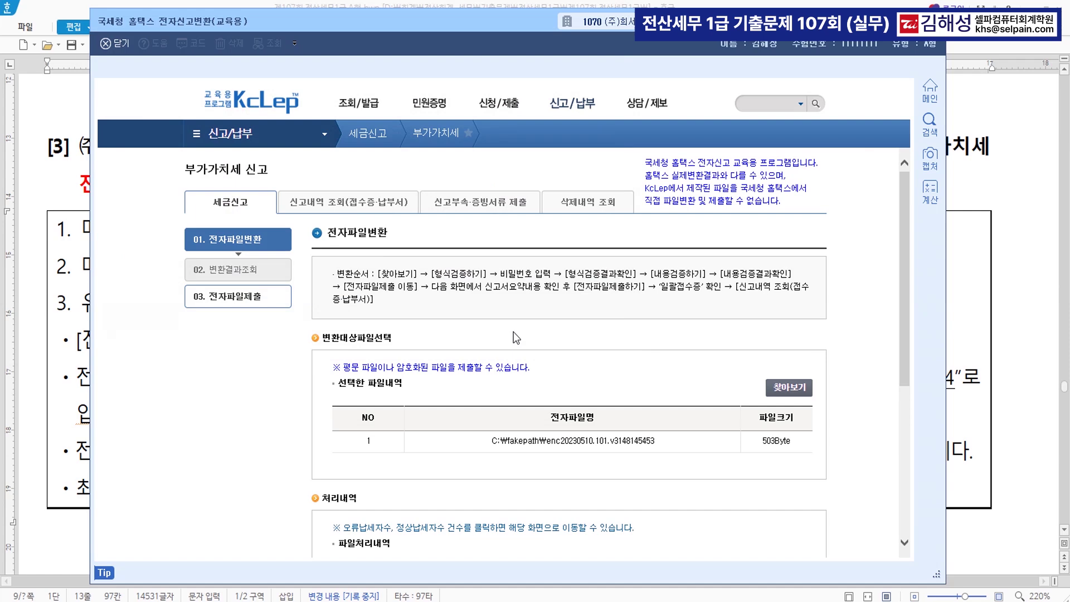
Scroll down to the verification steps and start the format check
{"action": "scroll", "coordinate": [789, 458], "scroll_direction": "down", "scroll_amount": 5}
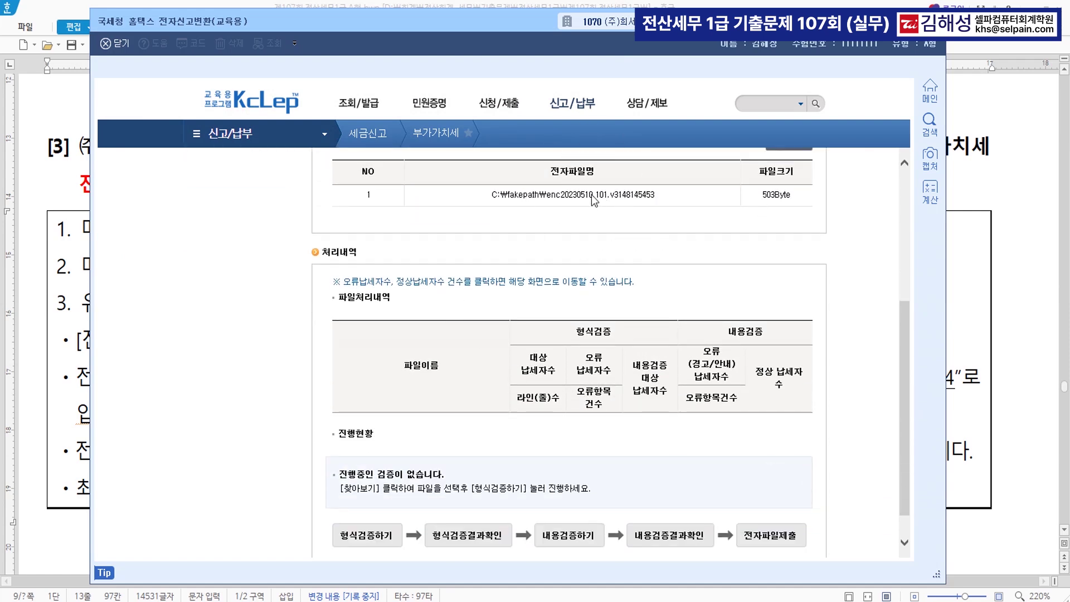
{"action": "scroll", "coordinate": [845, 340], "scroll_direction": "down", "scroll_amount": 1}
{"action": "left_click", "coordinate": [360, 504]}
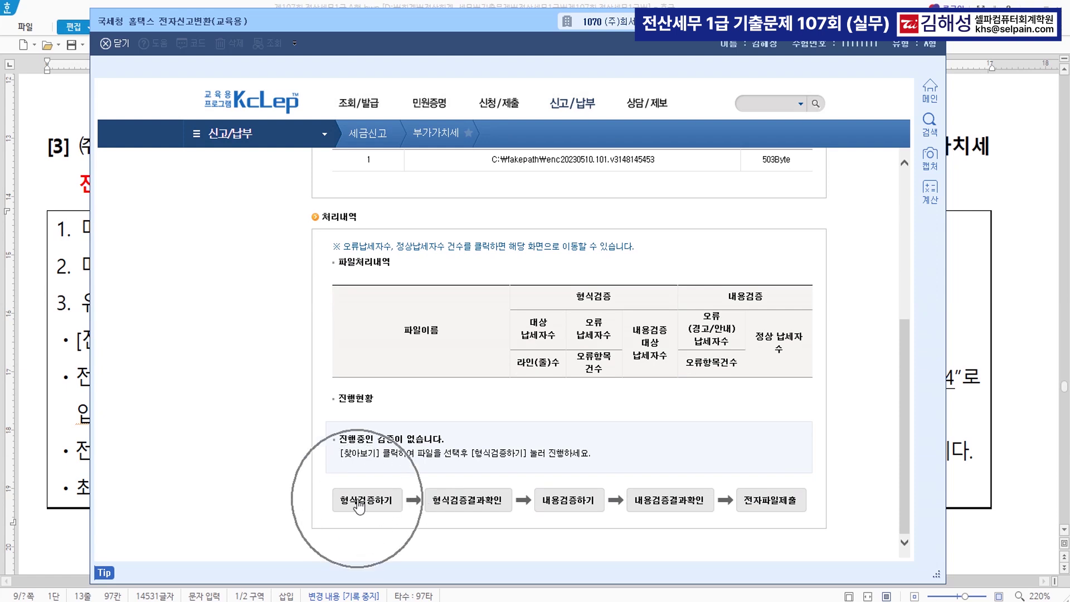
Pass the format check with the file password and the content check, then proceed to submission
{"action": "left_click", "coordinate": [360, 503]}
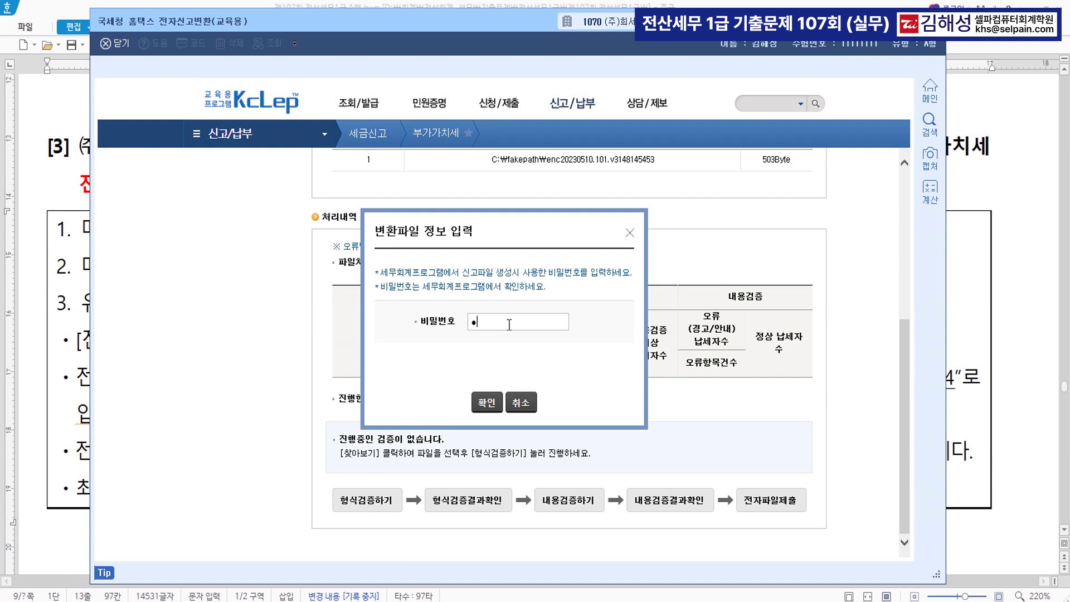
{"action": "left_click", "coordinate": [487, 403]}
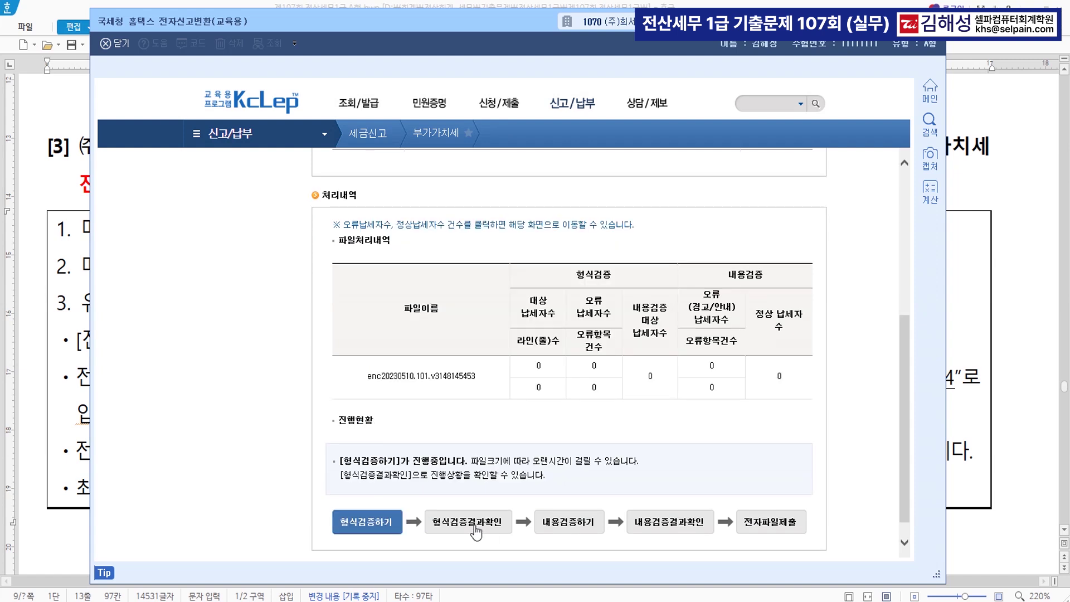
{"action": "left_click", "coordinate": [475, 531]}
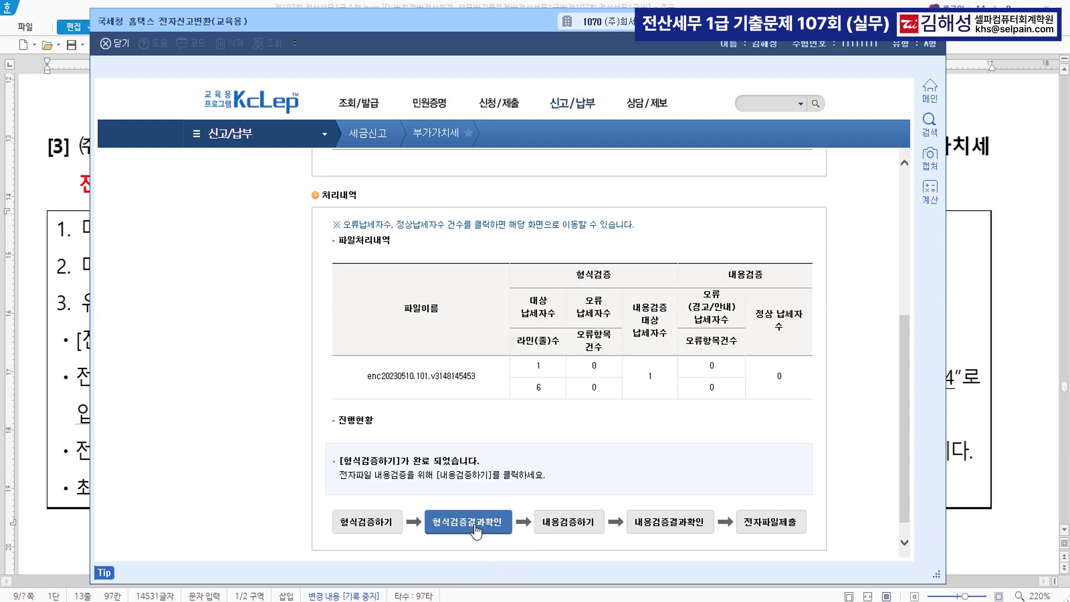
{"action": "left_click", "coordinate": [573, 531]}
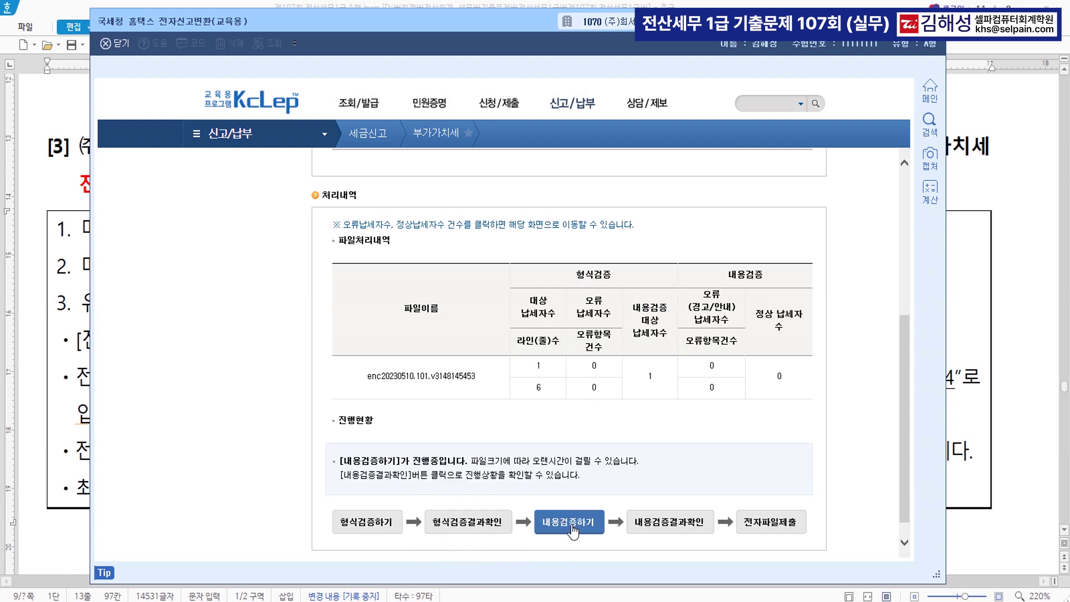
{"action": "left_click", "coordinate": [680, 525]}
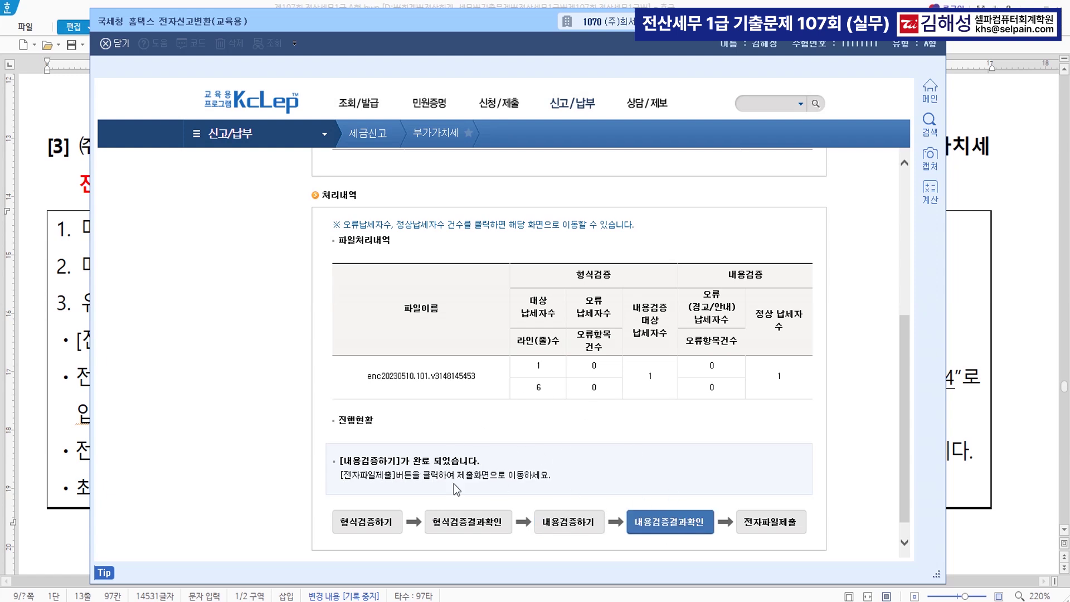
{"action": "left_click", "coordinate": [779, 531]}
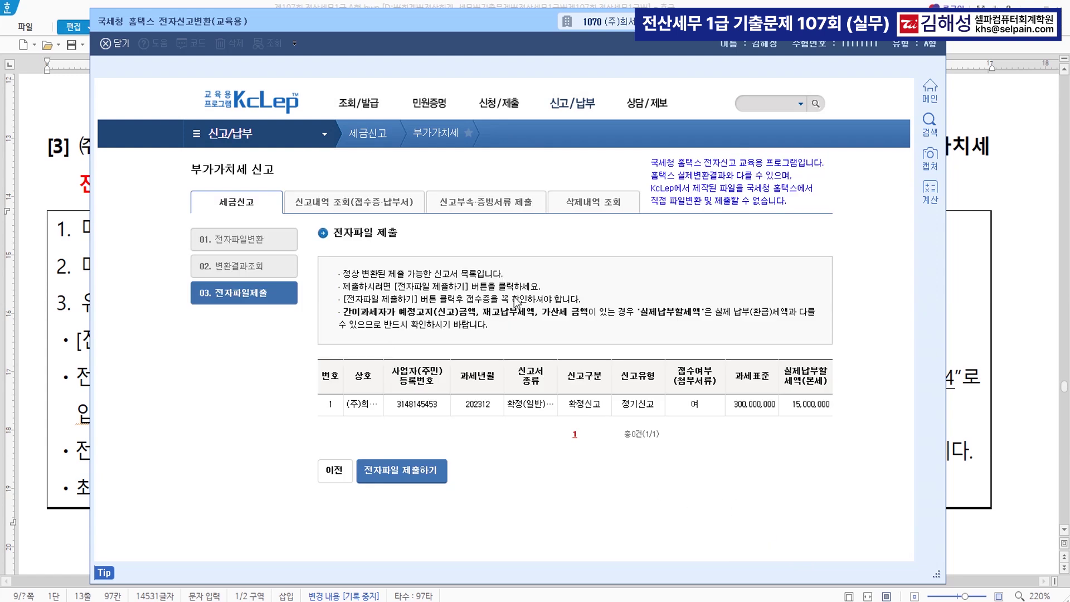
Submit the Oct–Dec 2023 VAT file, acknowledge the receipt, and close the conversion window
{"action": "left_click", "coordinate": [402, 475]}
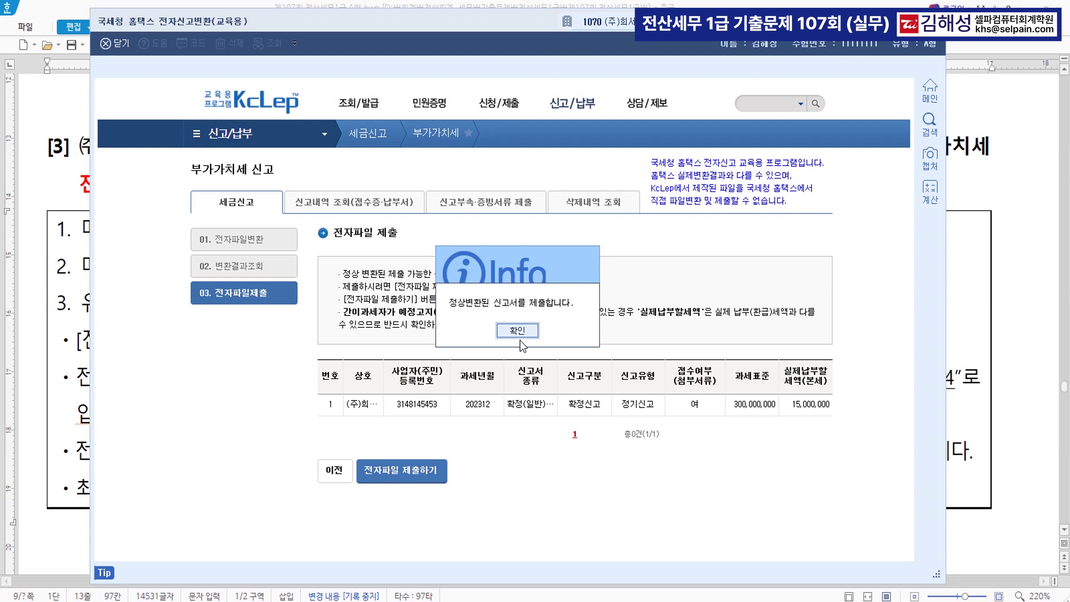
{"action": "left_click", "coordinate": [520, 338]}
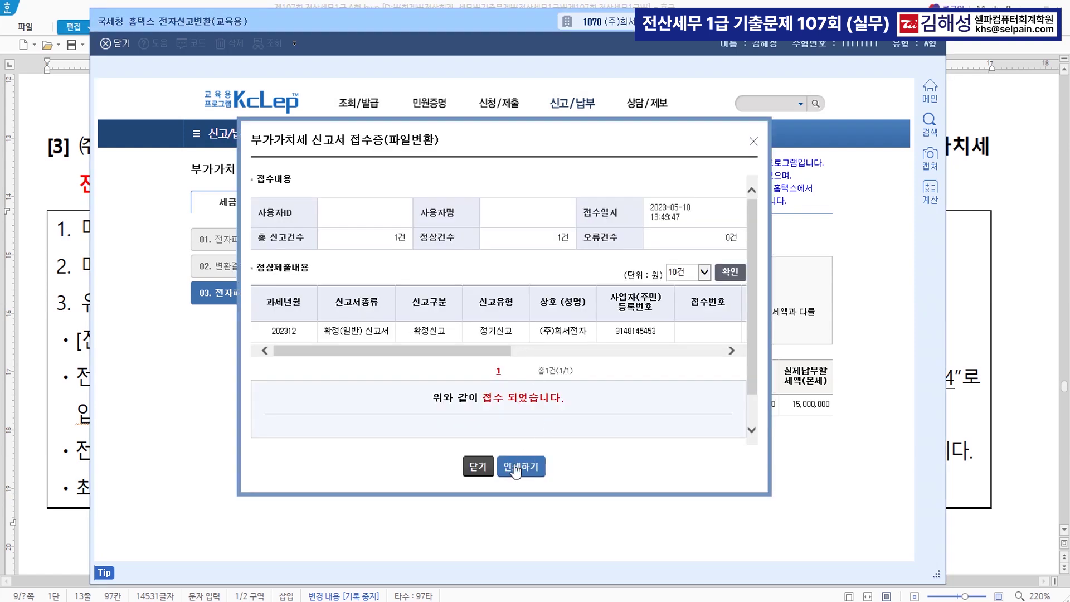
{"action": "left_click", "coordinate": [479, 474]}
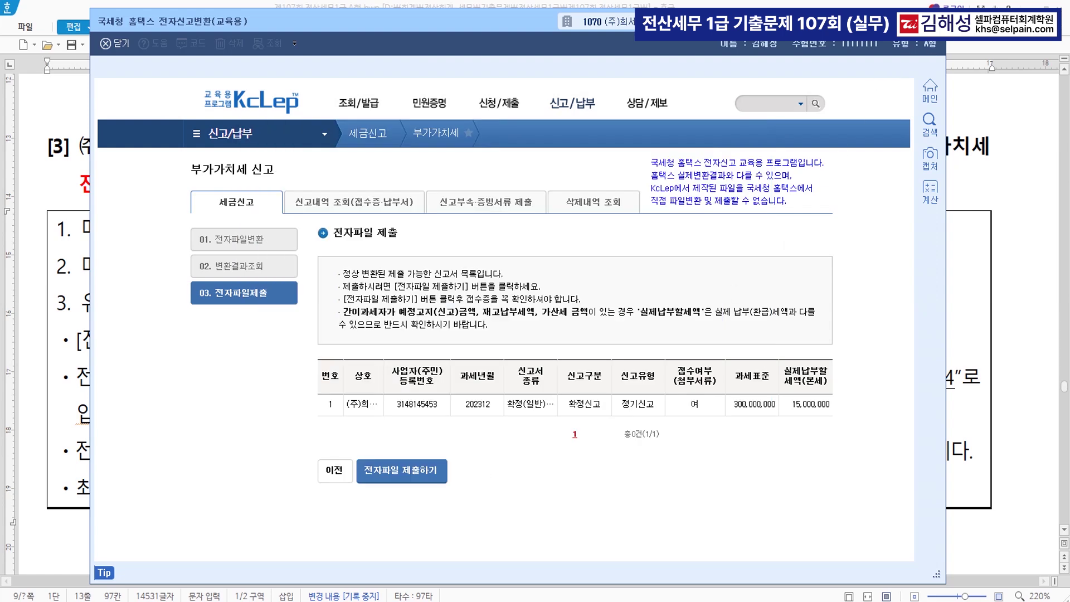
{"action": "left_click", "coordinate": [936, 22]}
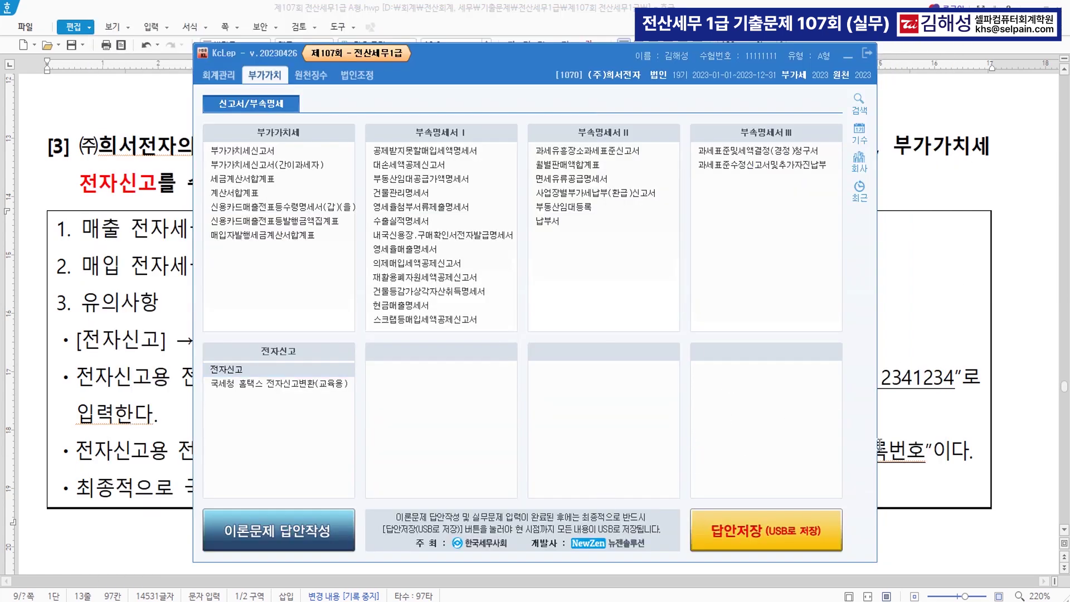
{"action": "left_click", "coordinate": [942, 498]}
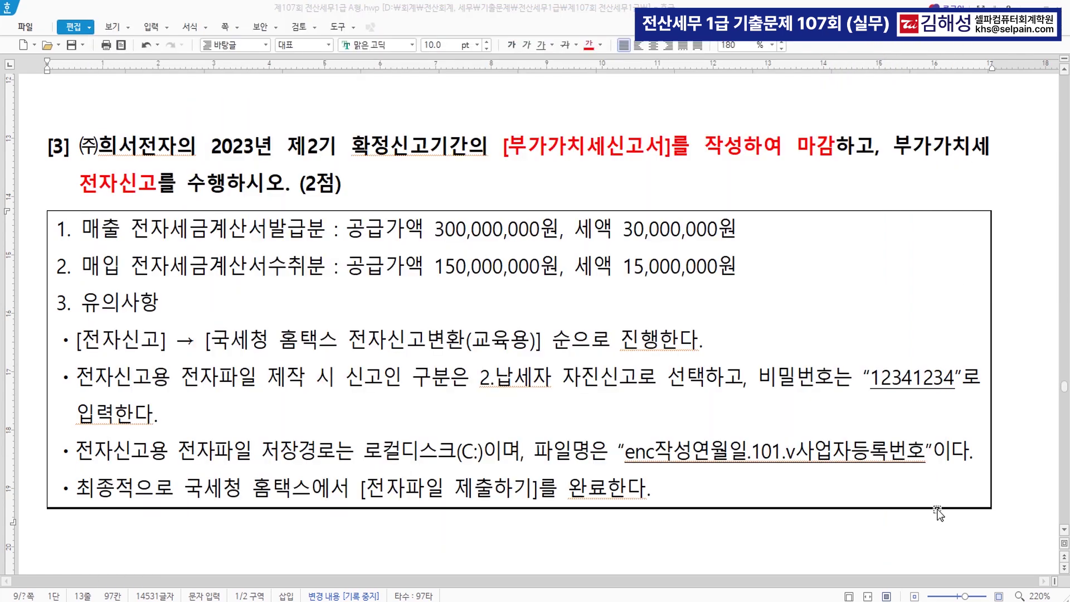
Colour '장기차입금(대구은행) 300,000,000원' and '2024년 2월 29일' red in 문제3 item [1]
{"action": "left_click", "coordinate": [476, 547]}
{"action": "scroll", "coordinate": [477, 546], "scroll_direction": "down", "scroll_amount": 1}
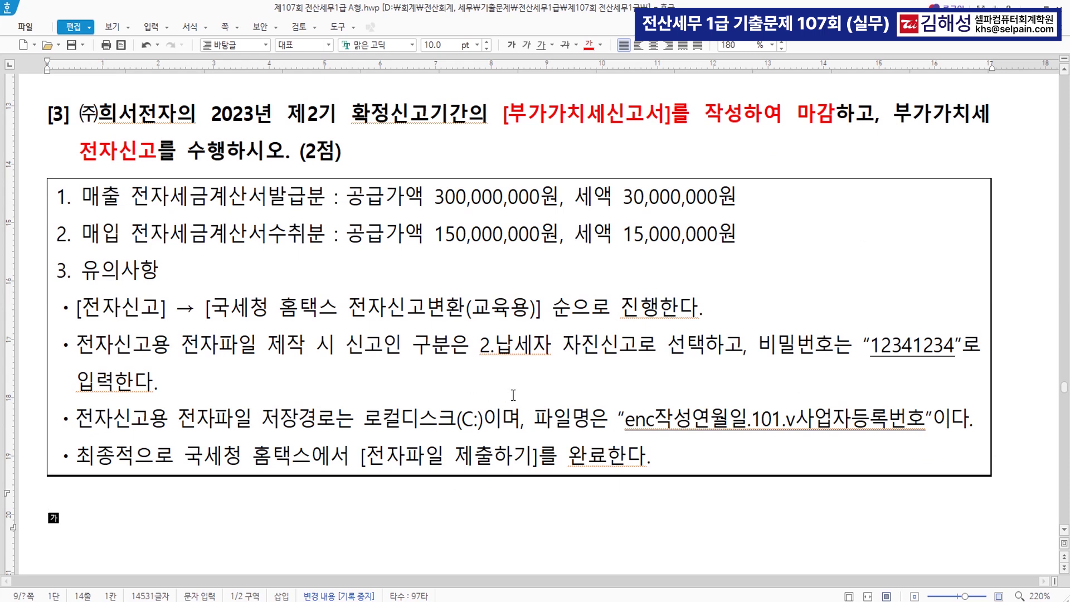
{"action": "scroll", "coordinate": [660, 446], "scroll_direction": "down", "scroll_amount": 8}
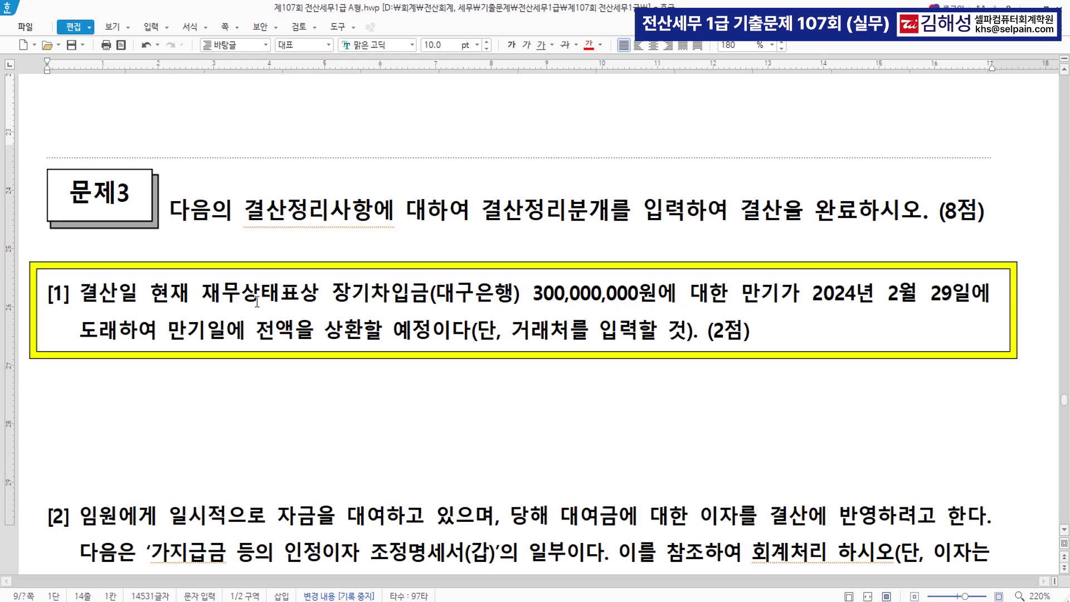
{"action": "left_click_drag", "start_coordinate": [327, 301], "coordinate": [657, 291]}
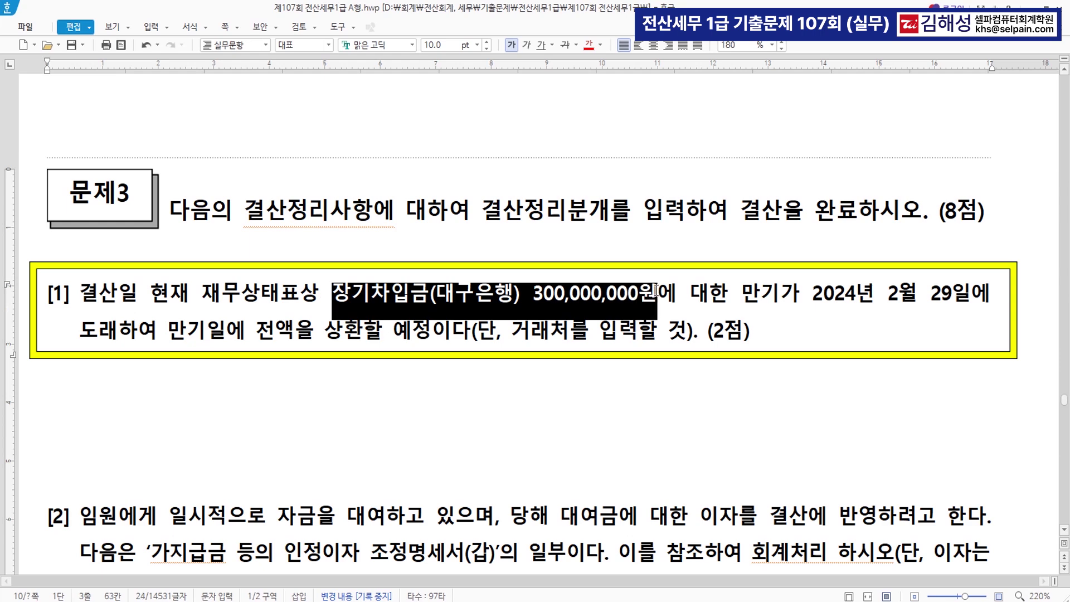
{"action": "left_click", "coordinate": [589, 45]}
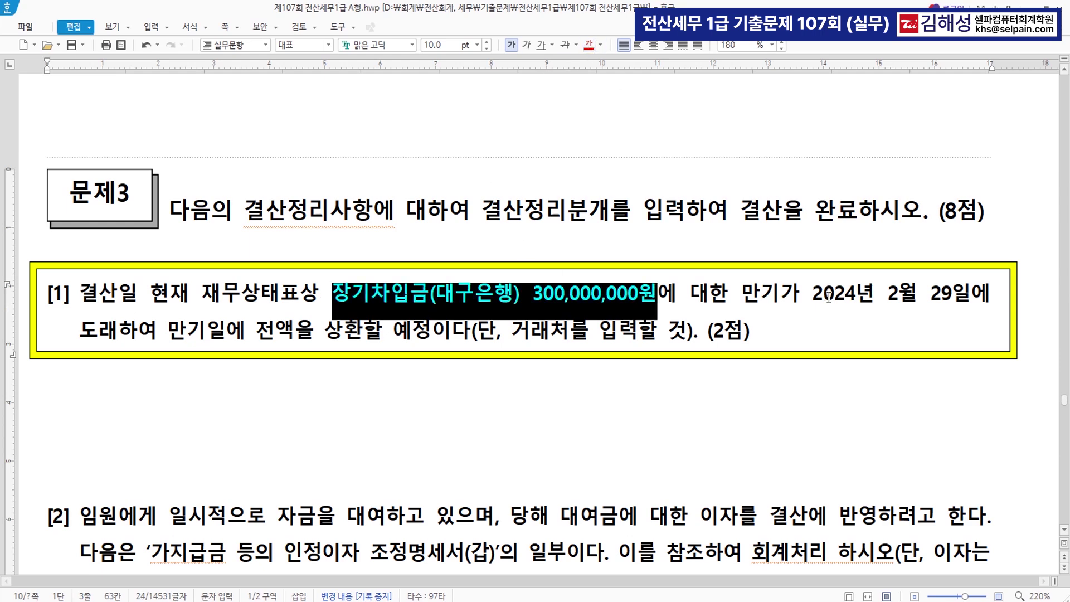
{"action": "left_click", "coordinate": [813, 294]}
{"action": "left_click_drag", "start_coordinate": [813, 294], "coordinate": [966, 291]}
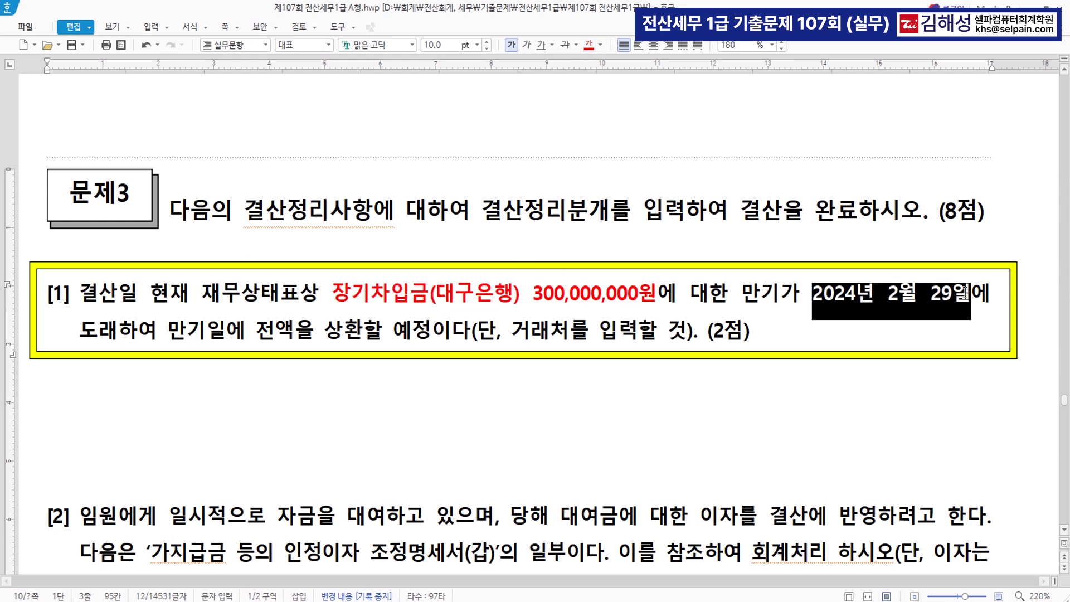
{"action": "left_click", "coordinate": [588, 45]}
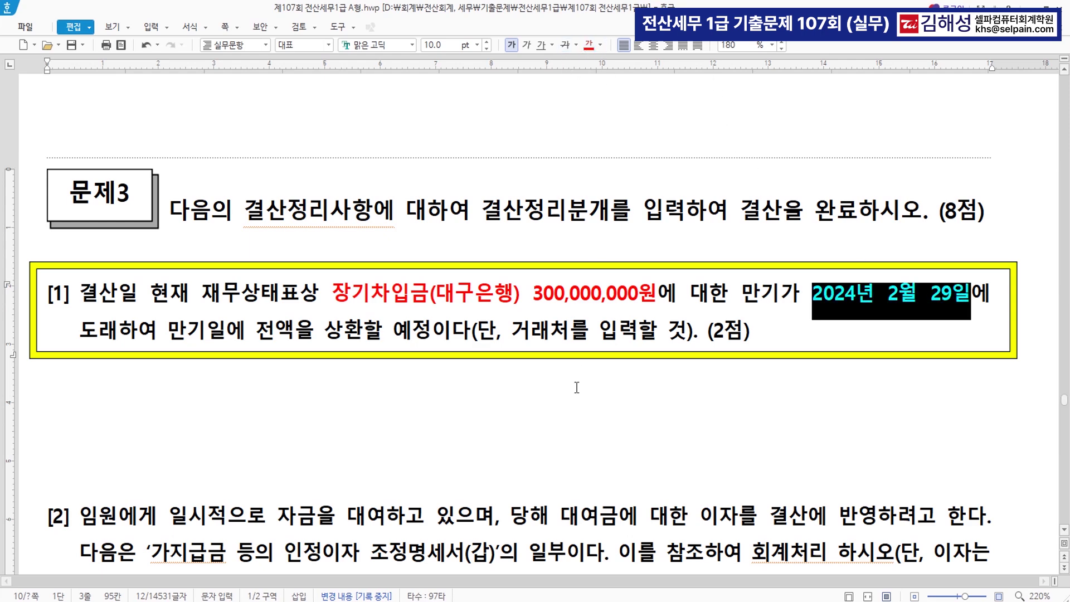
{"action": "scroll", "coordinate": [432, 522], "scroll_direction": "down", "scroll_amount": 3}
Bring up the general journal and set the slip date to December 31
{"action": "key", "text": "alt+Tab"}
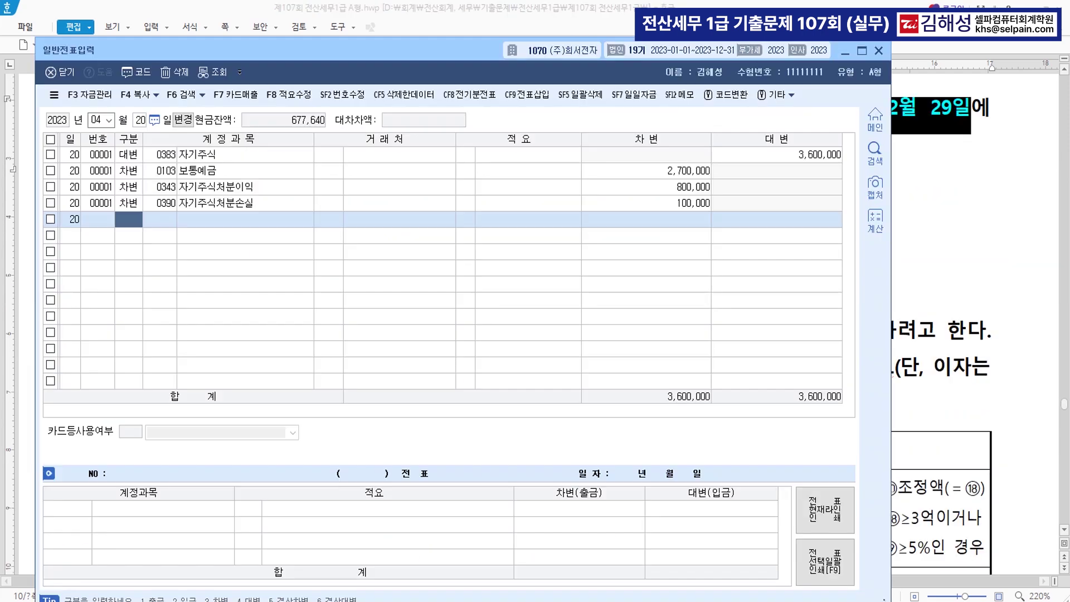
{"action": "left_click_drag", "start_coordinate": [455, 53], "coordinate": [544, 244]}
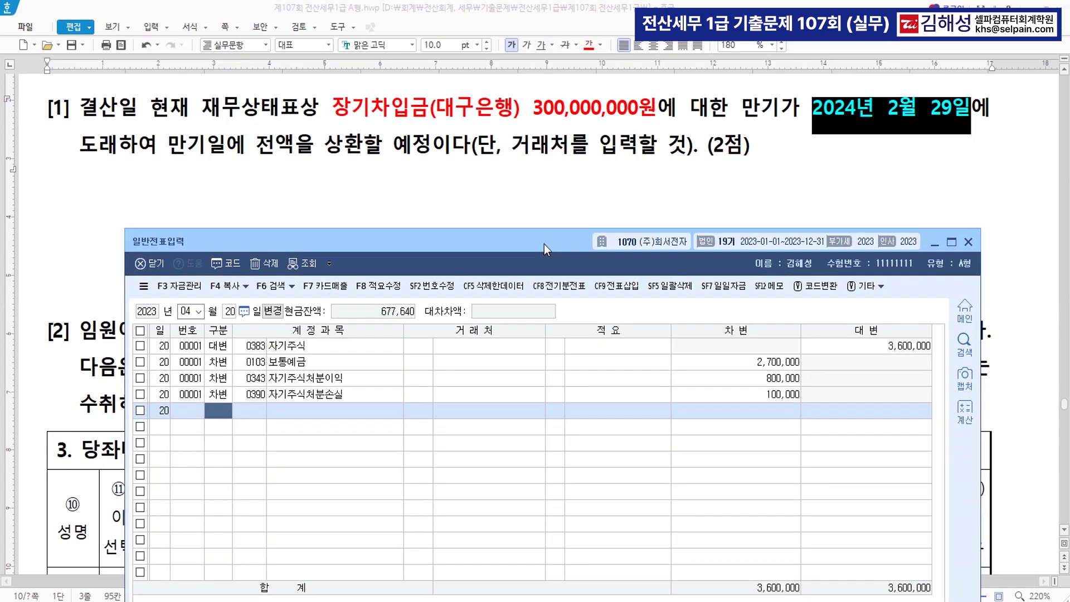
{"action": "left_click", "coordinate": [187, 311]}
{"action": "type", "text": "12"}
{"action": "key", "text": "Return"}
{"action": "type", "text": "31"}
{"action": "key", "text": "Return"}
Debit 0293 장기차입금 300,000,000 with trading partner 98005 대구은행
{"action": "type", "text": "3"}
{"action": "key", "text": "Return"}
{"action": "type", "text": "장기"}
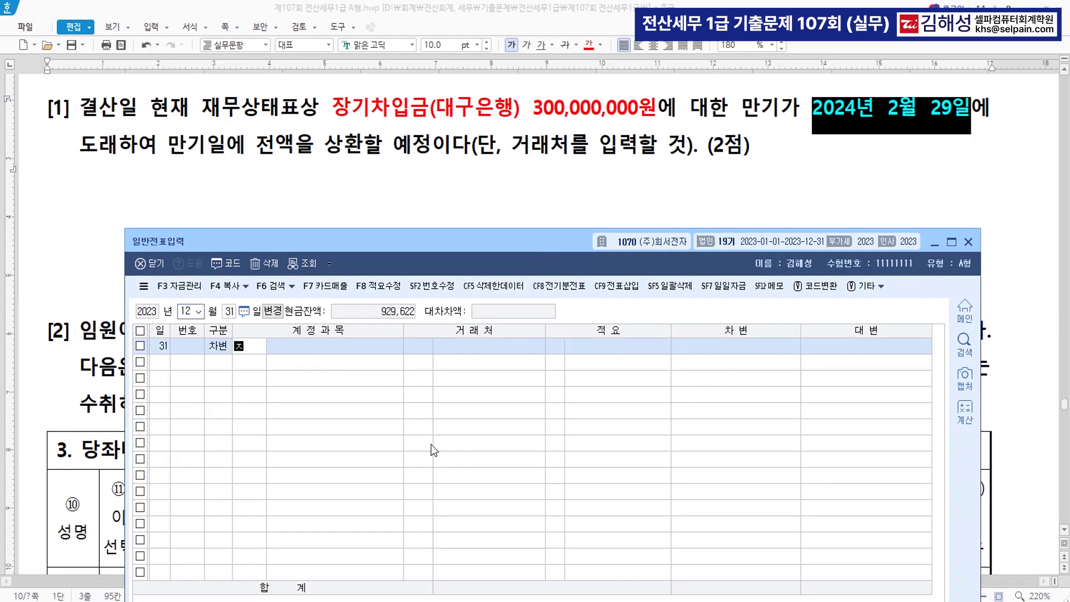
{"action": "type", "text": "차입"}
{"action": "key", "text": "Return"}
{"action": "key", "text": "Return"}
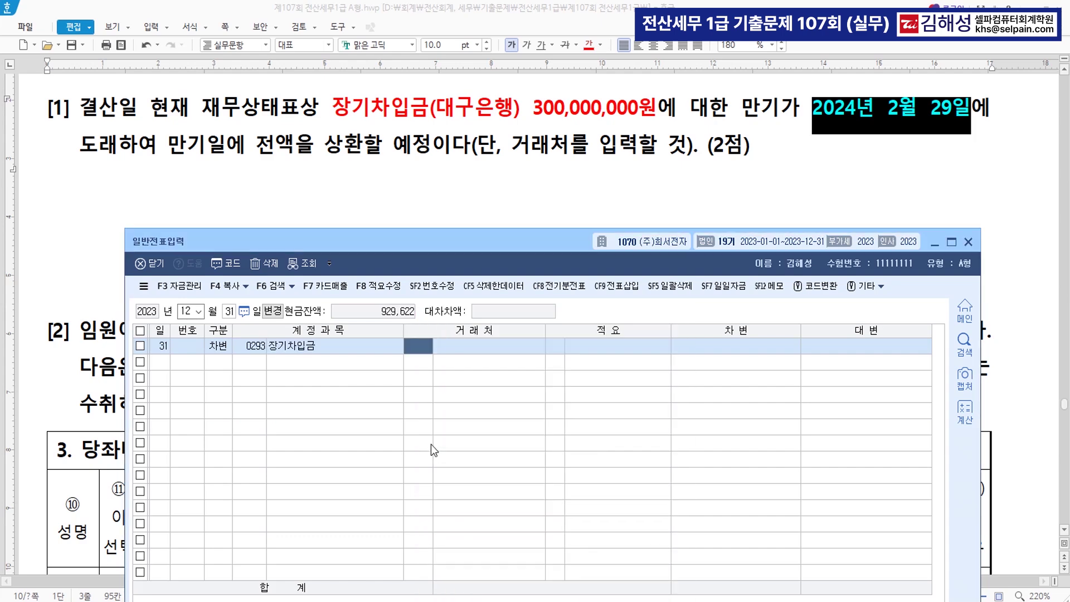
{"action": "type", "text": "대구"}
{"action": "key", "text": "Return"}
{"action": "key", "text": "Return"}
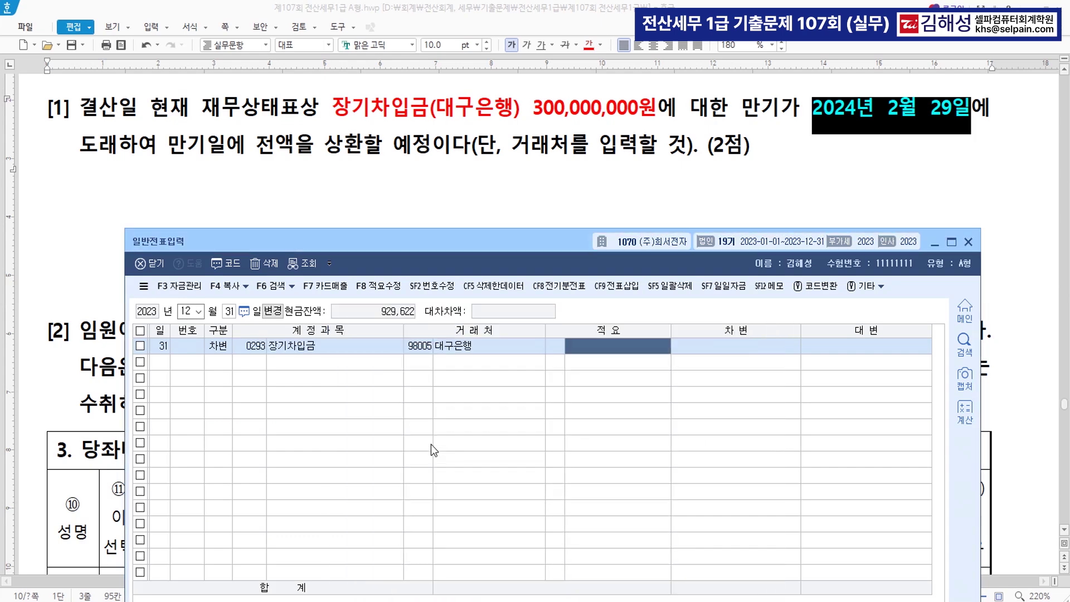
{"action": "type", "text": "300000000"}
{"action": "key", "text": "Return"}
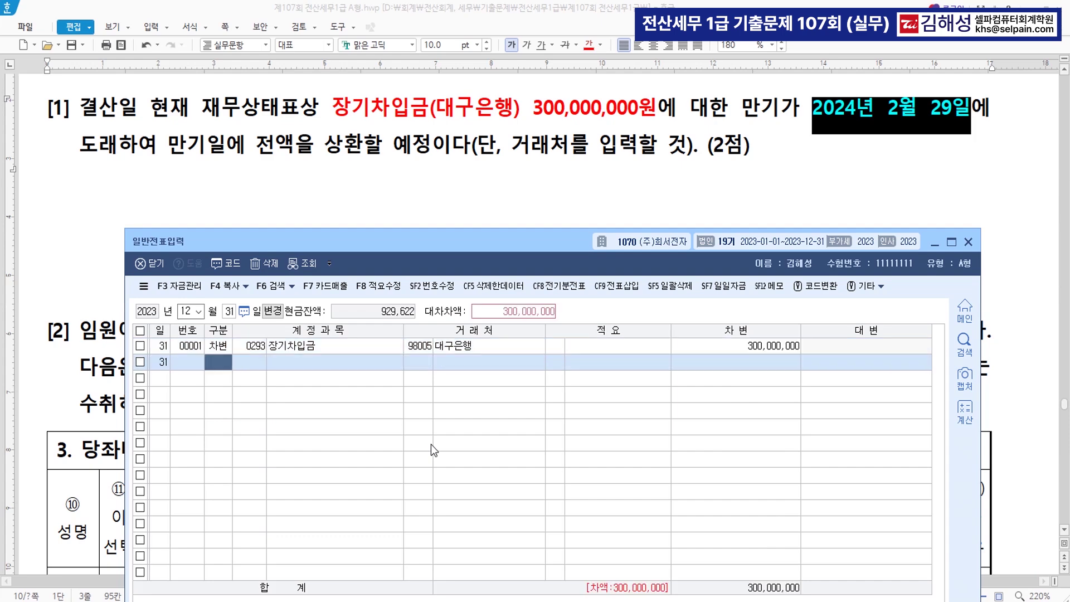
Add the credit line 0264 유동성장기부채 with partner 대구은행
{"action": "key", "text": "Return"}
{"action": "type", "text": "유동성"}
{"action": "key", "text": "Return"}
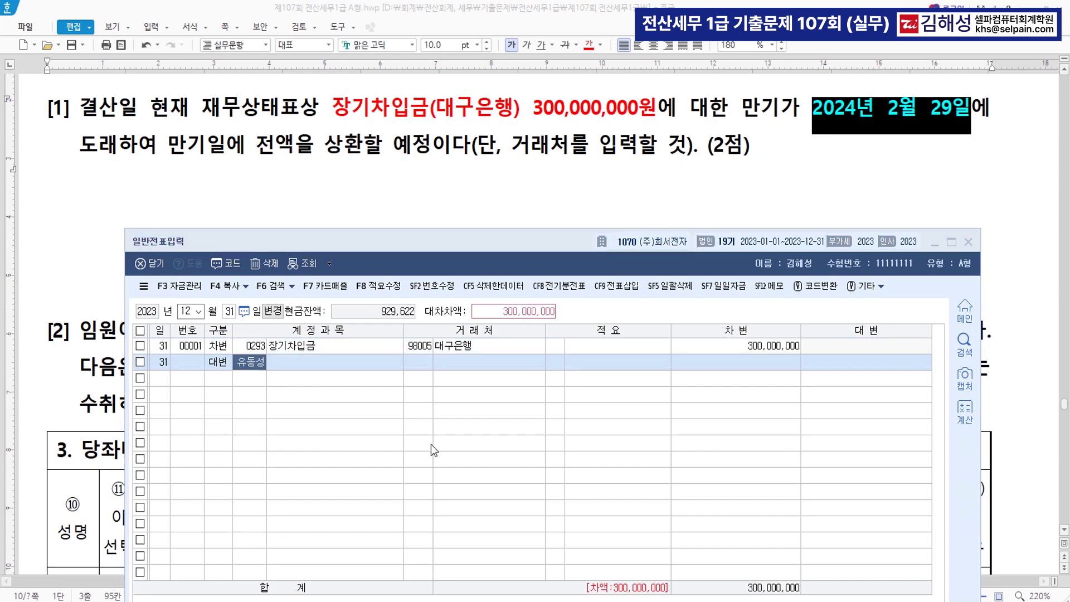
{"action": "key", "text": "Return"}
{"action": "type", "text": "대구"}
{"action": "key", "text": "Return"}
{"action": "key", "text": "Return"}
{"action": "key", "text": "Return"}
{"action": "key", "text": "Return"}
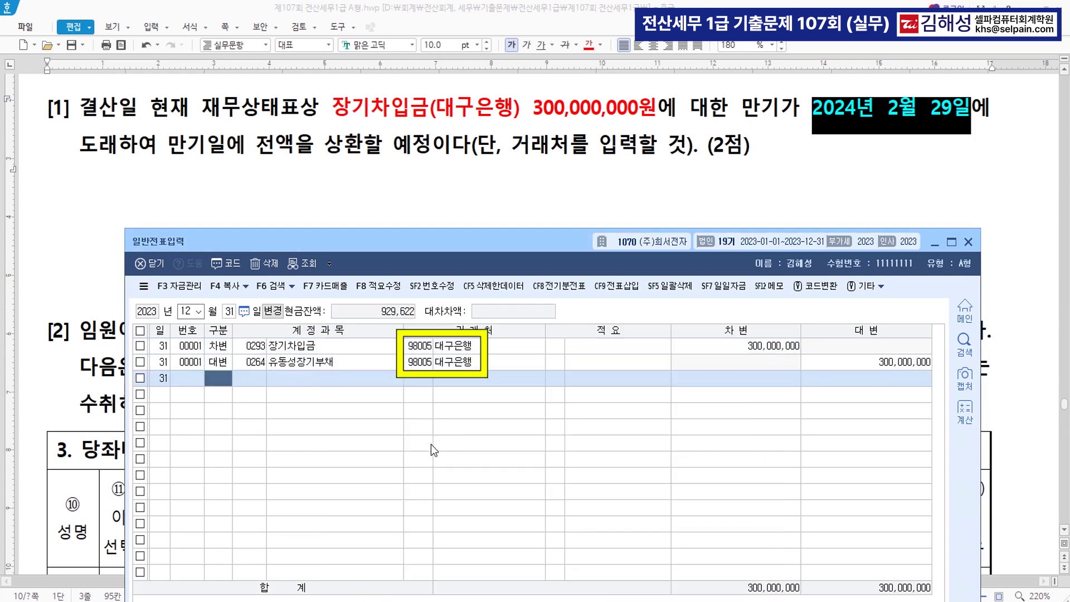
Make 13,610,958 in the ⑰ 회사계상액 column red, then return to the journal
{"action": "scroll", "coordinate": [450, 213], "scroll_direction": "down", "scroll_amount": 5}
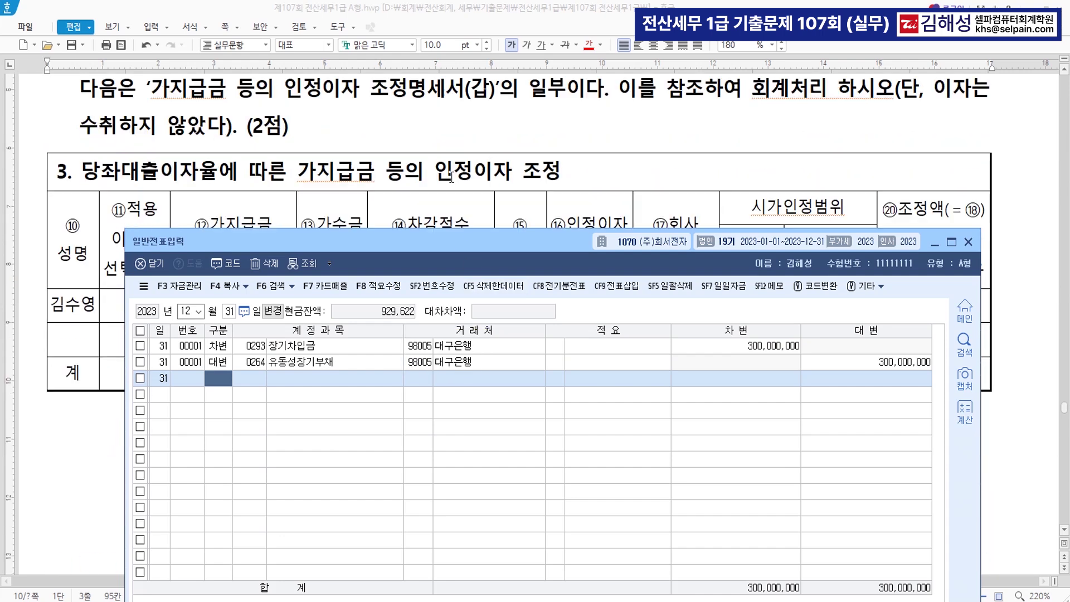
{"action": "left_click_drag", "start_coordinate": [464, 251], "coordinate": [452, 433]}
{"action": "scroll", "coordinate": [529, 242], "scroll_direction": "up", "scroll_amount": 2}
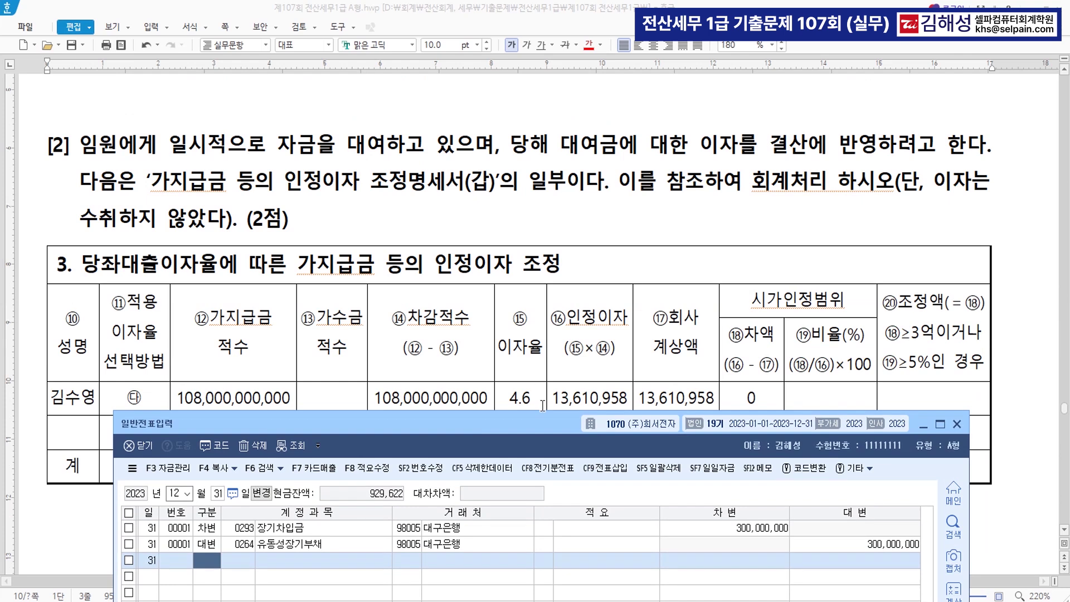
{"action": "left_click_drag", "start_coordinate": [543, 419], "coordinate": [523, 513]}
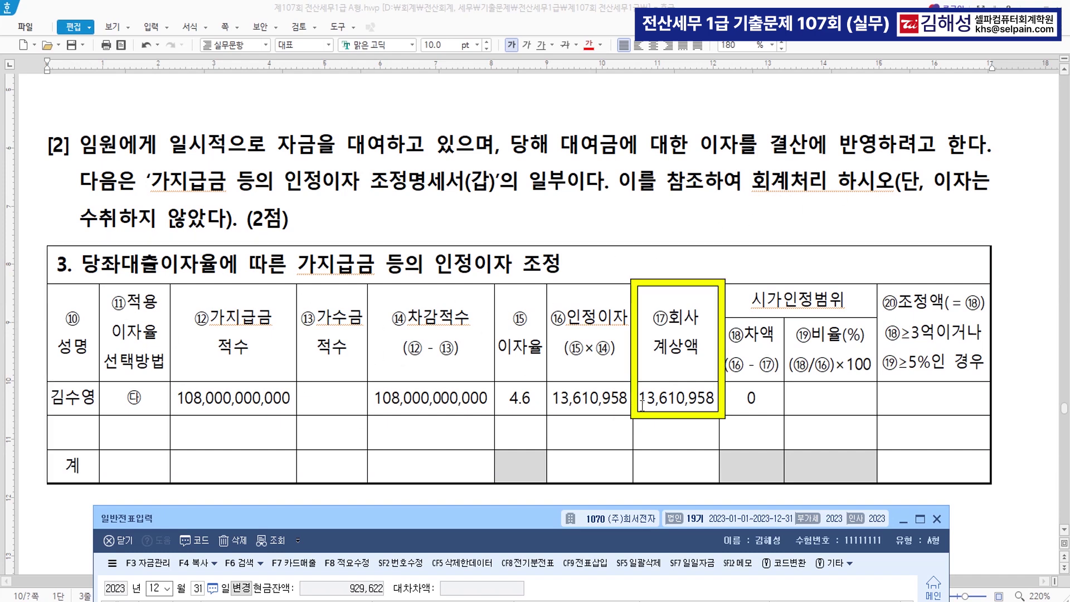
{"action": "left_click_drag", "start_coordinate": [641, 402], "coordinate": [716, 398]}
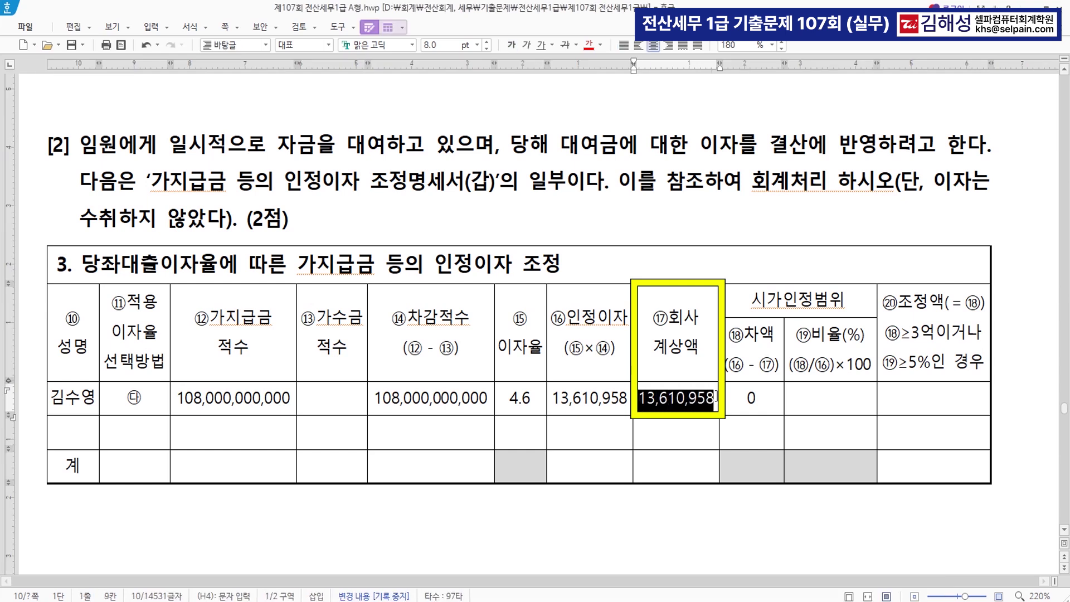
{"action": "left_click", "coordinate": [589, 47]}
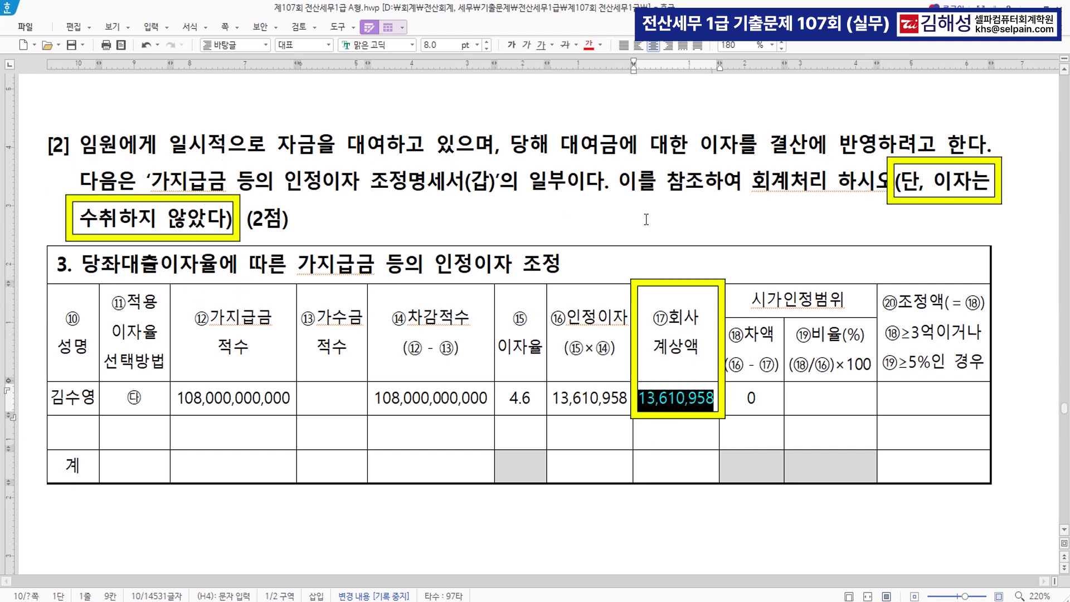
{"action": "key", "text": "alt+Tab"}
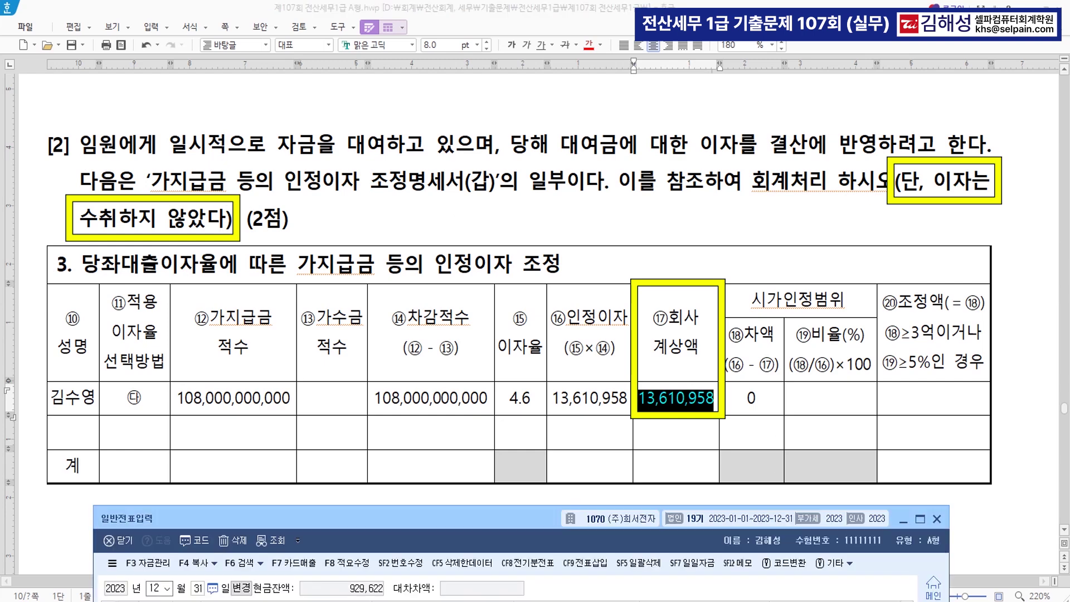
{"action": "scroll", "coordinate": [529, 377], "scroll_direction": "down", "scroll_amount": 2}
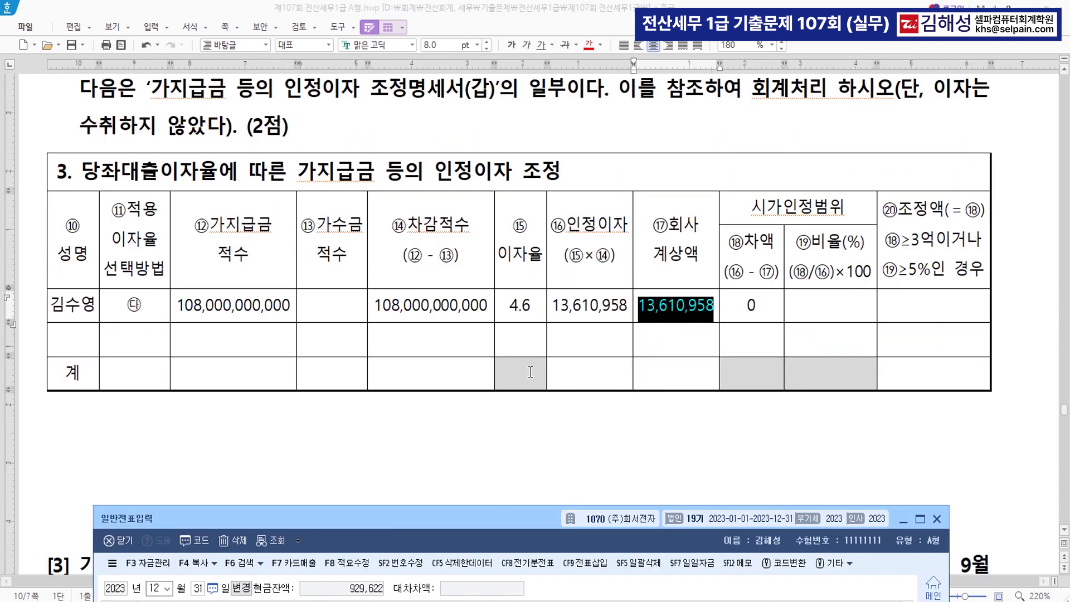
{"action": "scroll", "coordinate": [529, 377], "scroll_direction": "down", "scroll_amount": 2}
Debit 0116 미수수익 13,610,958 on a new December 31 line
{"action": "left_click_drag", "start_coordinate": [507, 517], "coordinate": [514, 309]}
{"action": "key", "text": "3"}
{"action": "key", "text": "Return"}
{"action": "type", "text": "미수"}
{"action": "key", "text": "Return"}
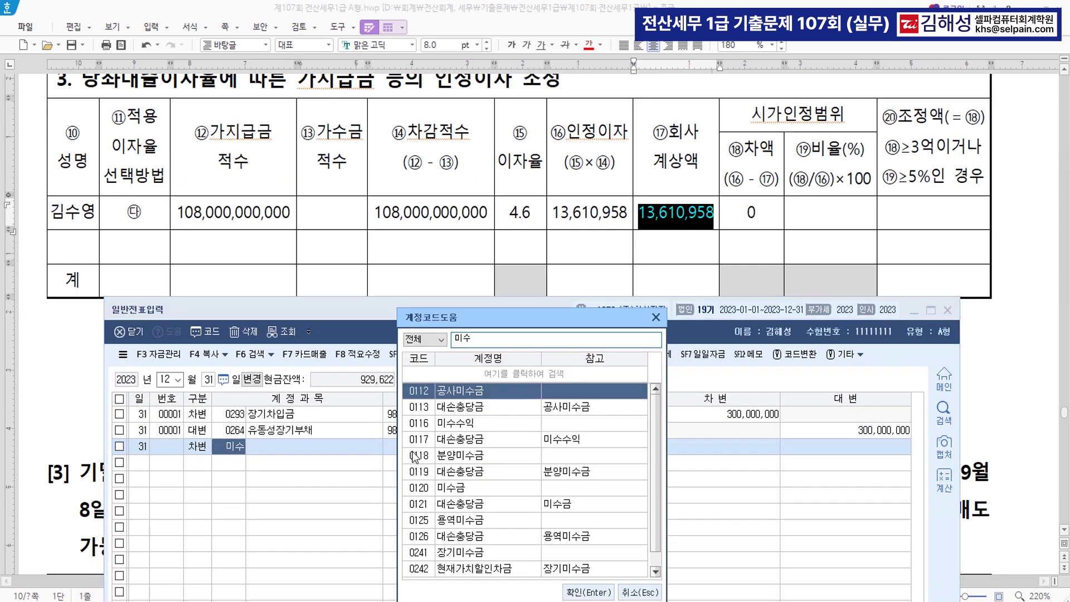
{"action": "key", "text": "Down"}
{"action": "key", "text": "Down"}
{"action": "key", "text": "Return"}
{"action": "key", "text": "Return"}
{"action": "key", "text": "Return"}
{"action": "key", "text": "Return"}
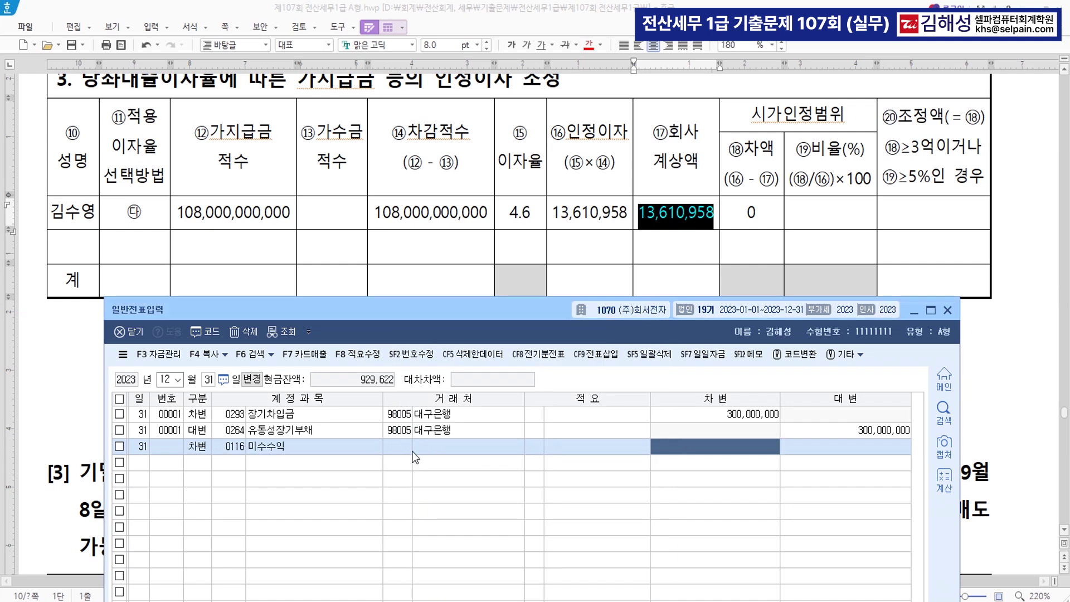
{"action": "type", "text": "13"}
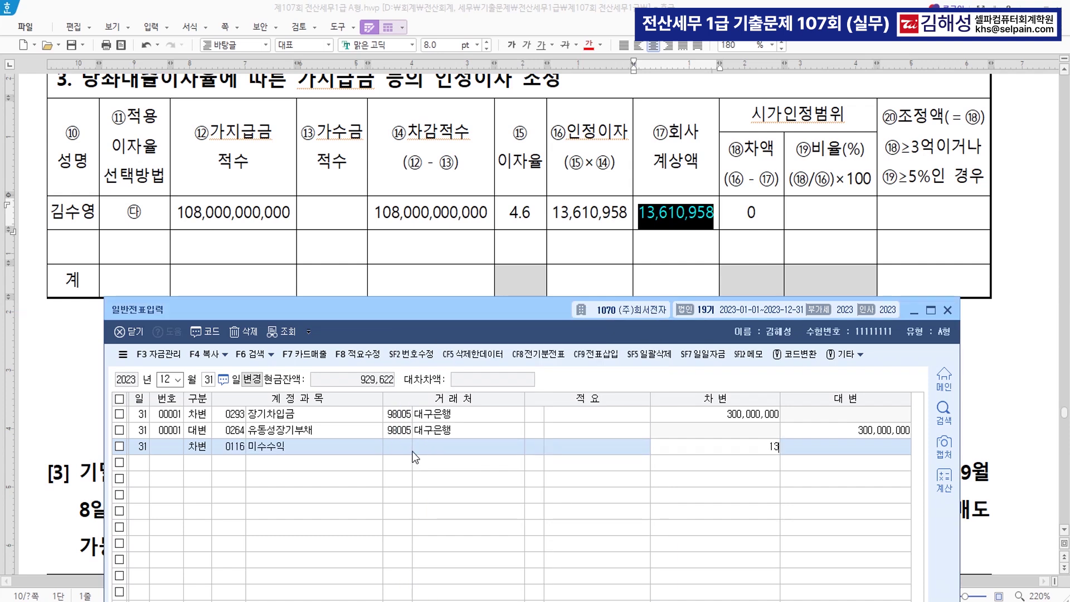
{"action": "type", "text": ",610,958"}
{"action": "key", "text": "Return"}
Credit 901 이자수익 for the matching 13,610,958
{"action": "type", "text": "4"}
{"action": "key", "text": "Return"}
{"action": "type", "text": "901"}
{"action": "key", "text": "Return"}
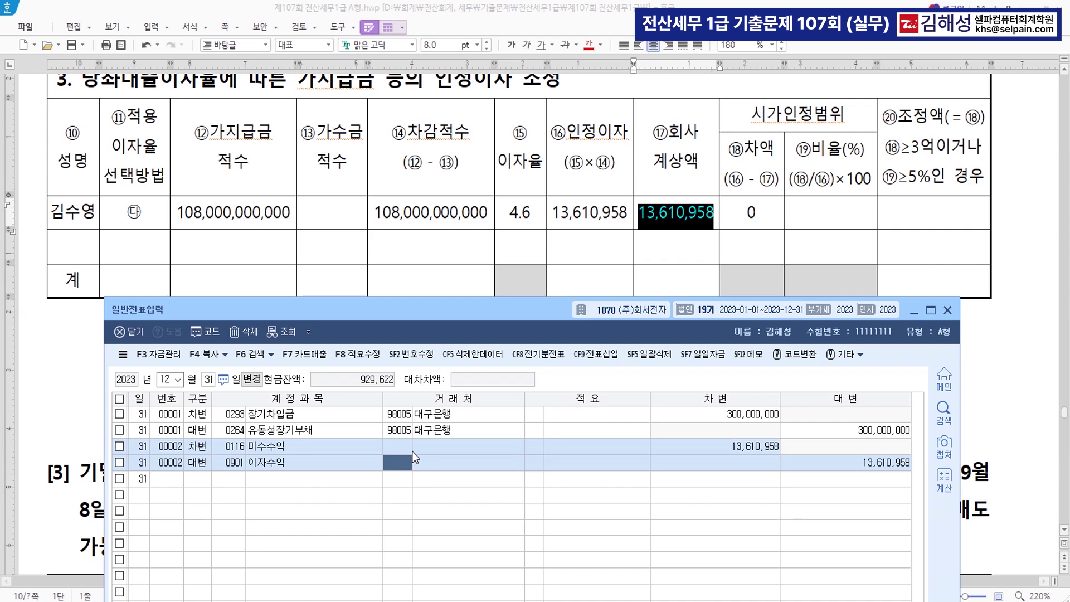
{"action": "key", "text": "Return"}
{"action": "key", "text": "Return"}
{"action": "key", "text": "Return"}
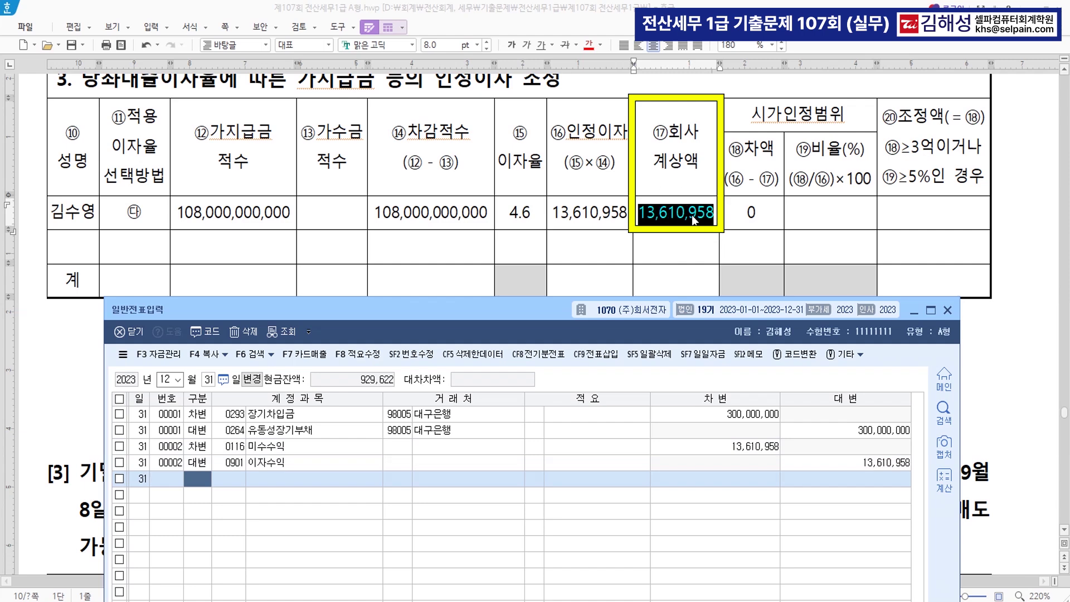
{"action": "scroll", "coordinate": [656, 203], "scroll_direction": "down", "scroll_amount": 6}
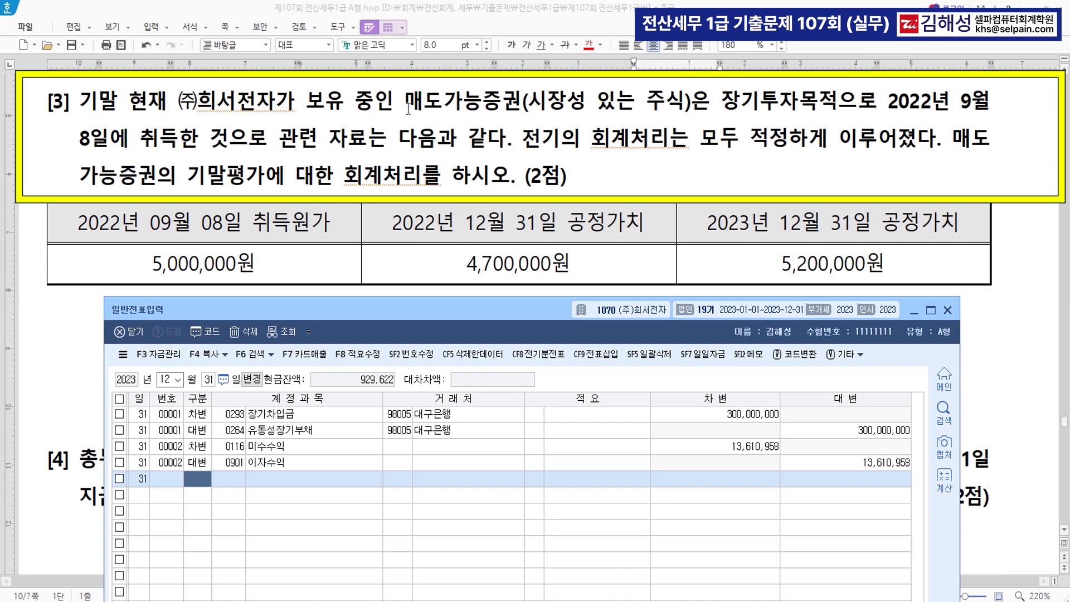
Write '(손실300,000)' after 4,700,000원 in the question [3] table
{"action": "left_click_drag", "start_coordinate": [405, 107], "coordinate": [819, 107]}
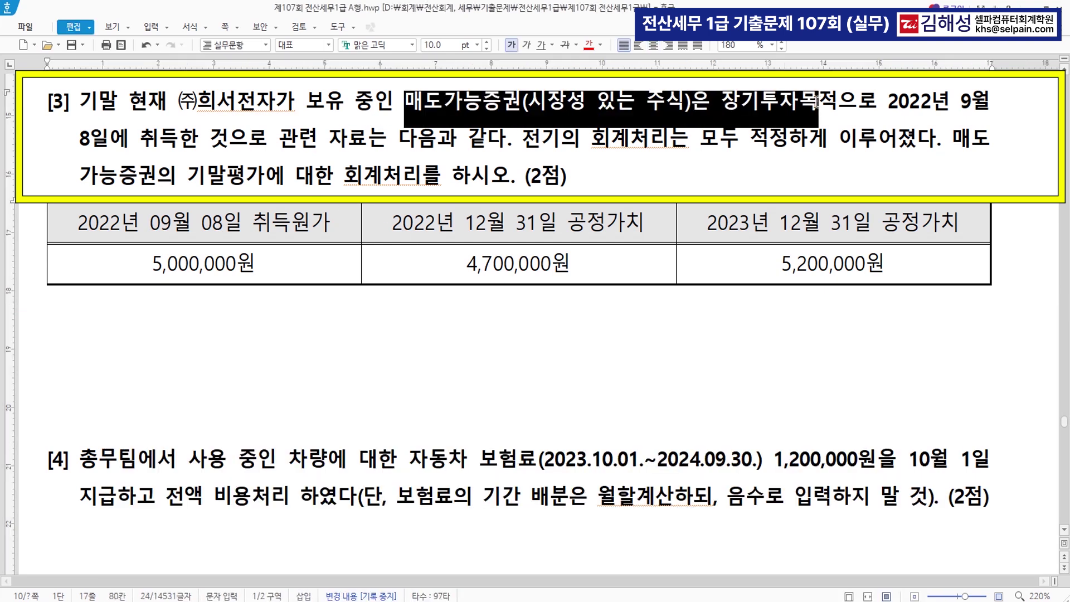
{"action": "left_click", "coordinate": [330, 263]}
{"action": "left_click", "coordinate": [592, 261]}
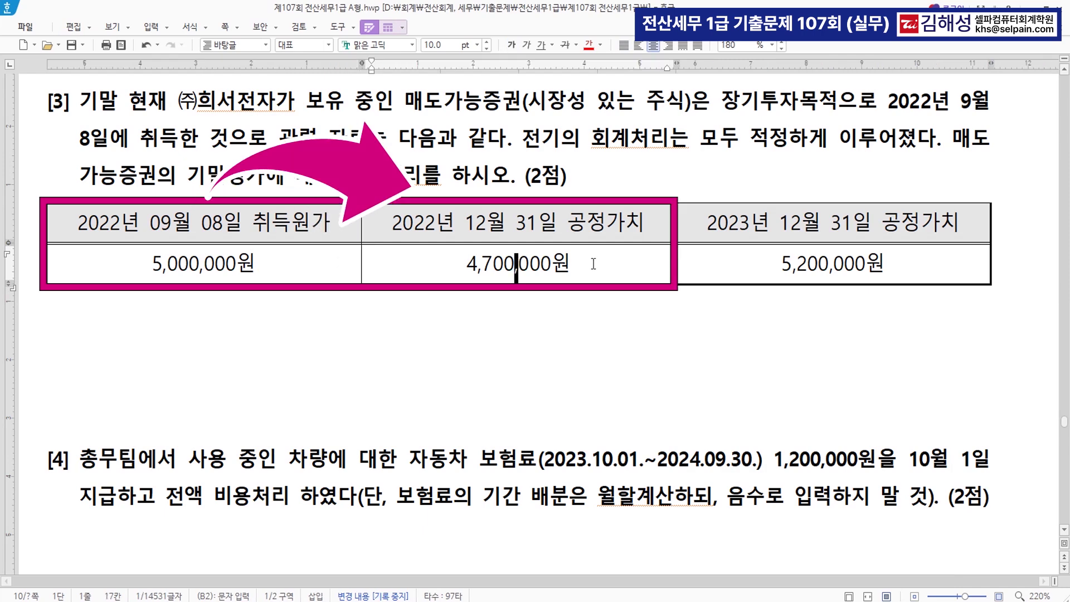
{"action": "type", "text": "(손"}
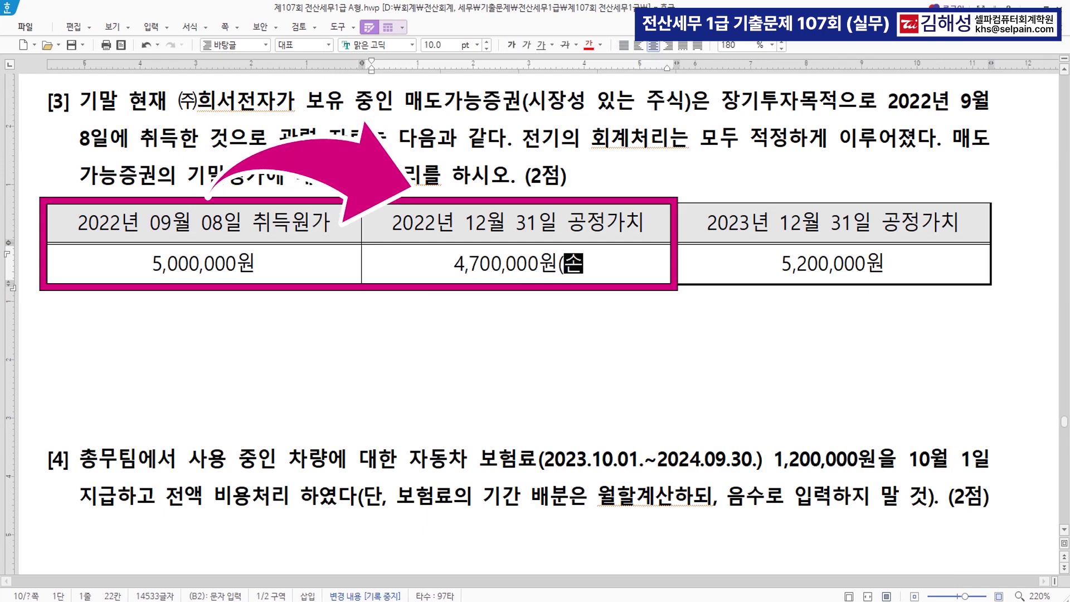
{"action": "type", "text": "실30"}
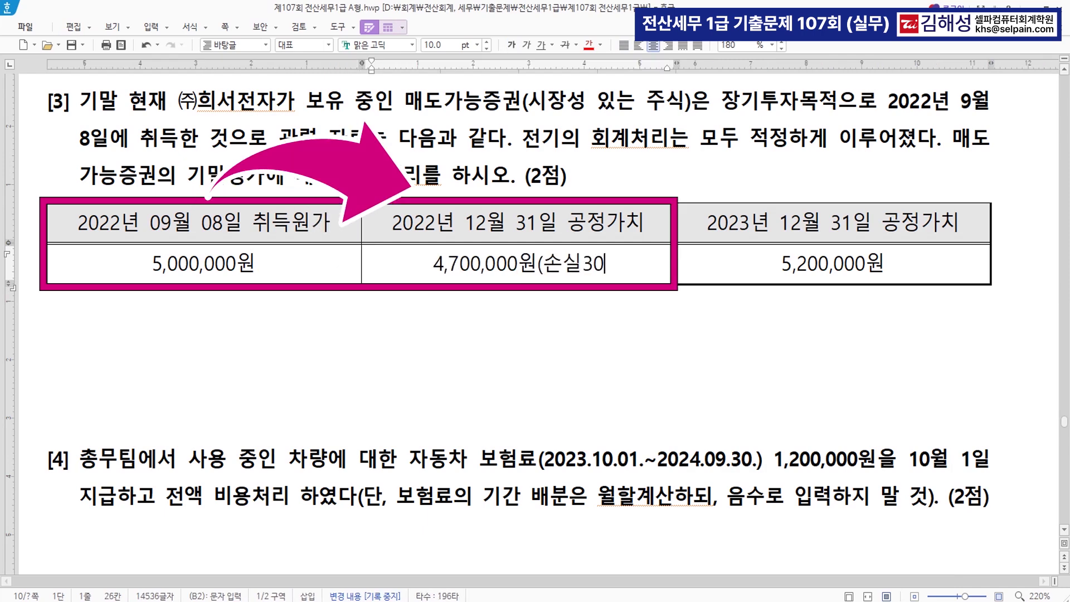
{"action": "type", "text": "0,000)"}
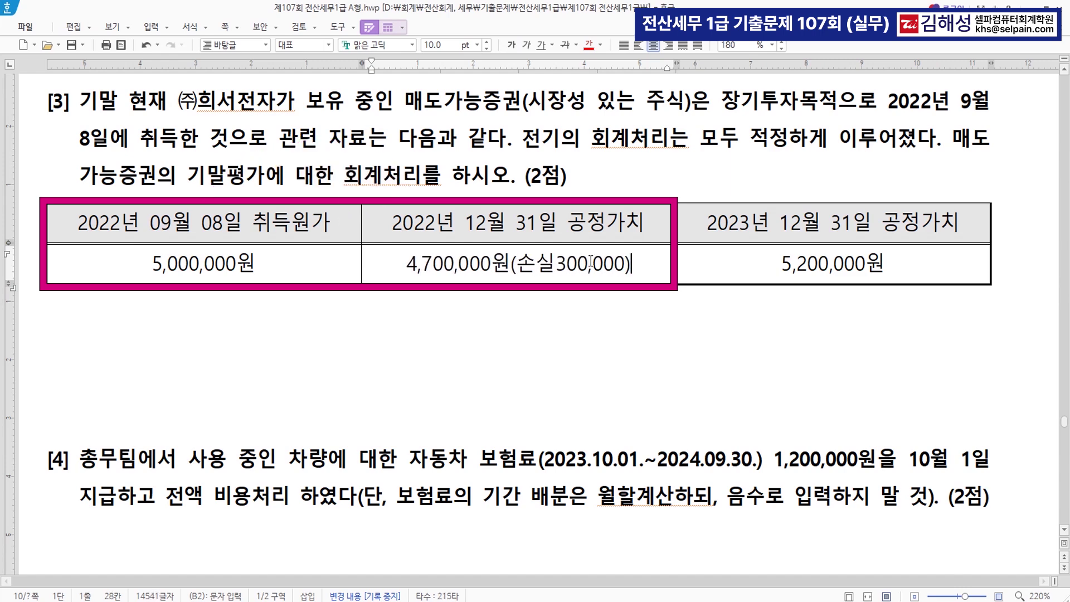
Add '(상승 500,000)' after 5,200,000원 with '이익 200,000' on the next line
{"action": "left_click", "coordinate": [900, 267]}
{"action": "left_click", "coordinate": [884, 263]}
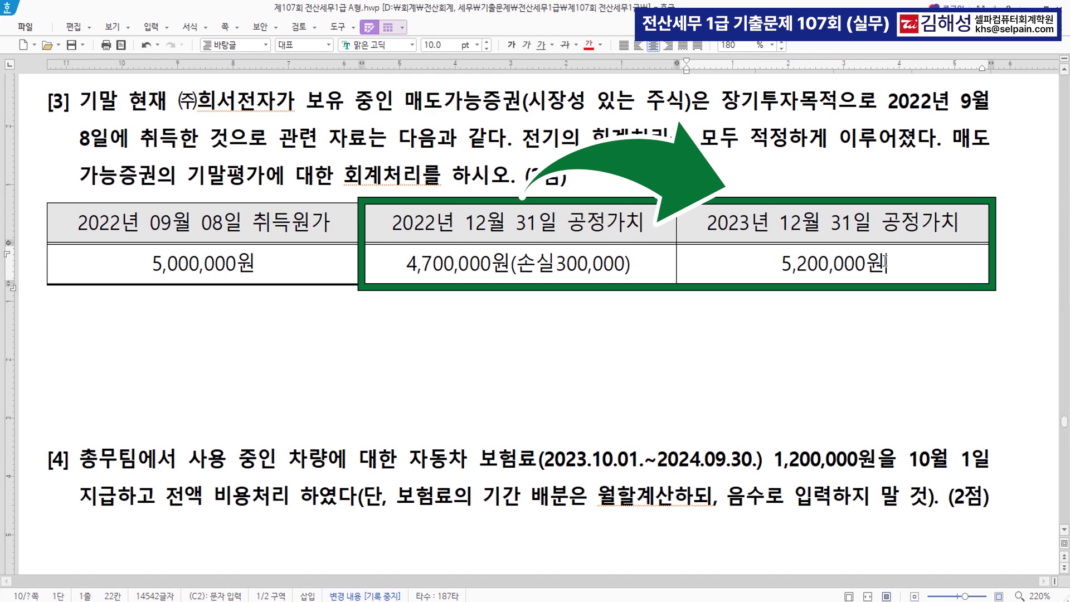
{"action": "type", "text": "(상승"}
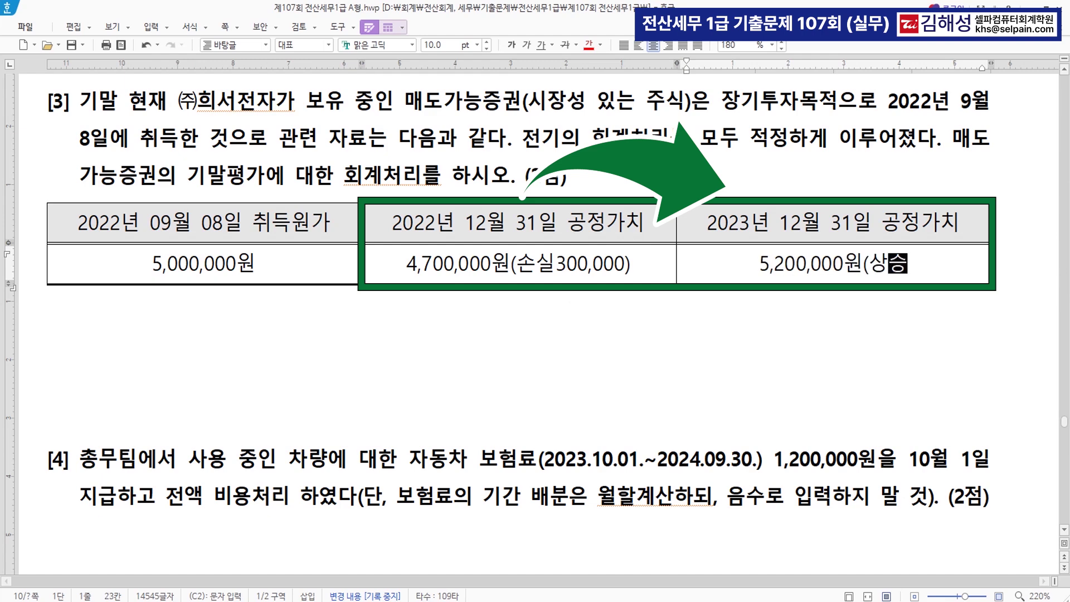
{"action": "type", "text": " 500,000"}
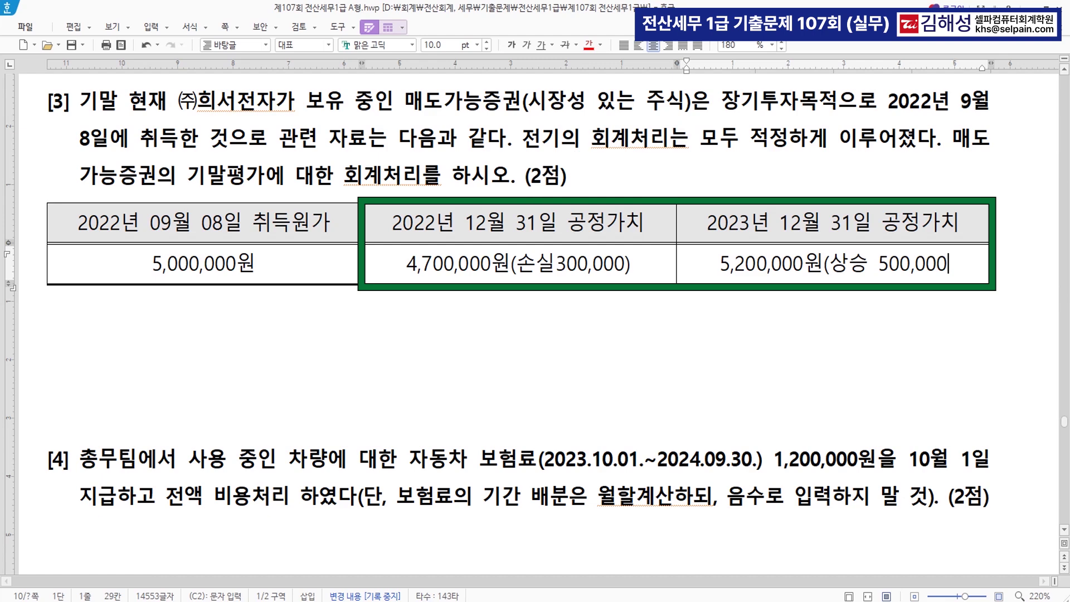
{"action": "type", "text": ")"}
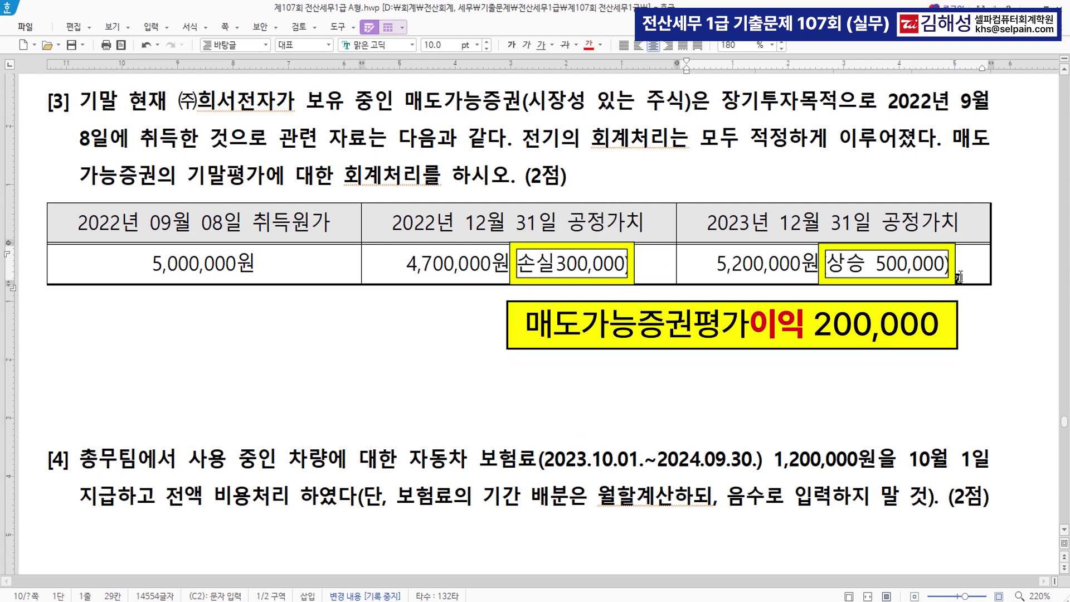
{"action": "key", "text": "Return"}
{"action": "type", "text": "이익 200,000"}
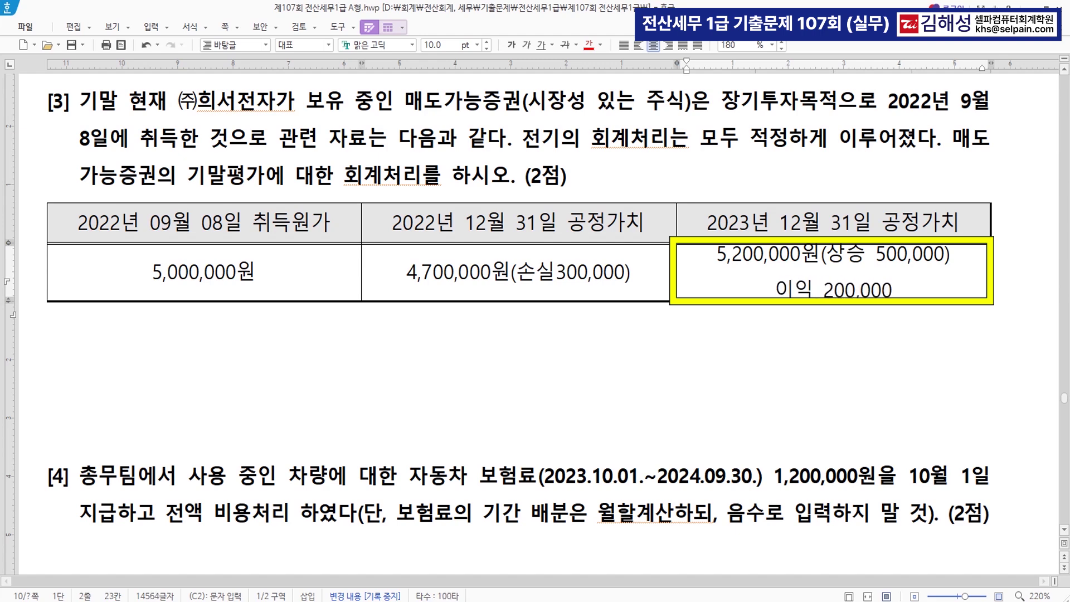
Debit 0178 매도가능증권 500,000 on a new journal line
{"action": "key", "text": "alt+Tab"}
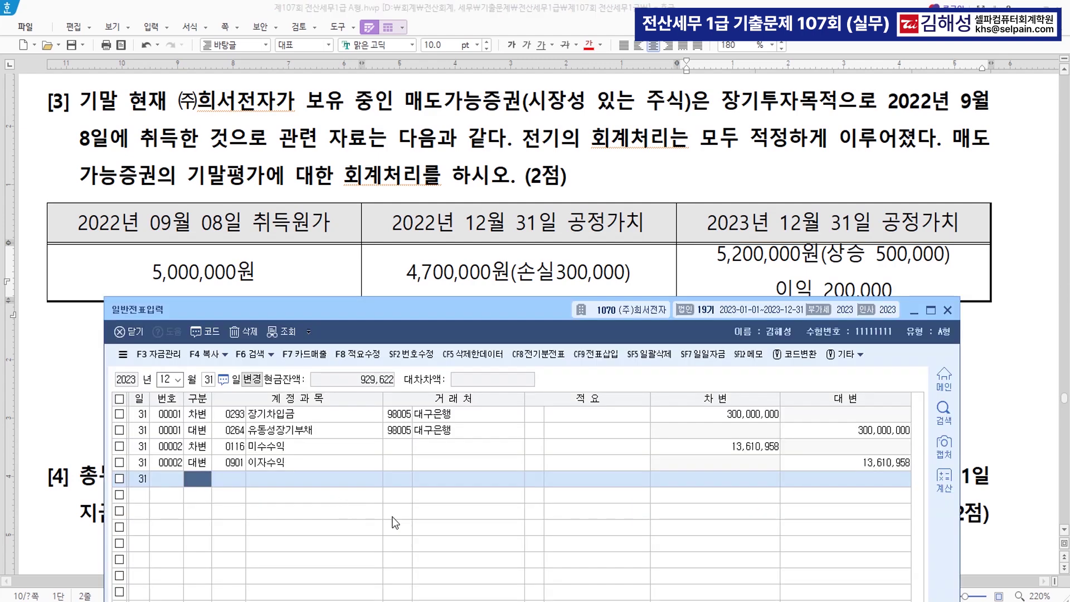
{"action": "type", "text": "3"}
{"action": "key", "text": "Return"}
{"action": "type", "text": "매도"}
{"action": "key", "text": "Return"}
{"action": "key", "text": "Down"}
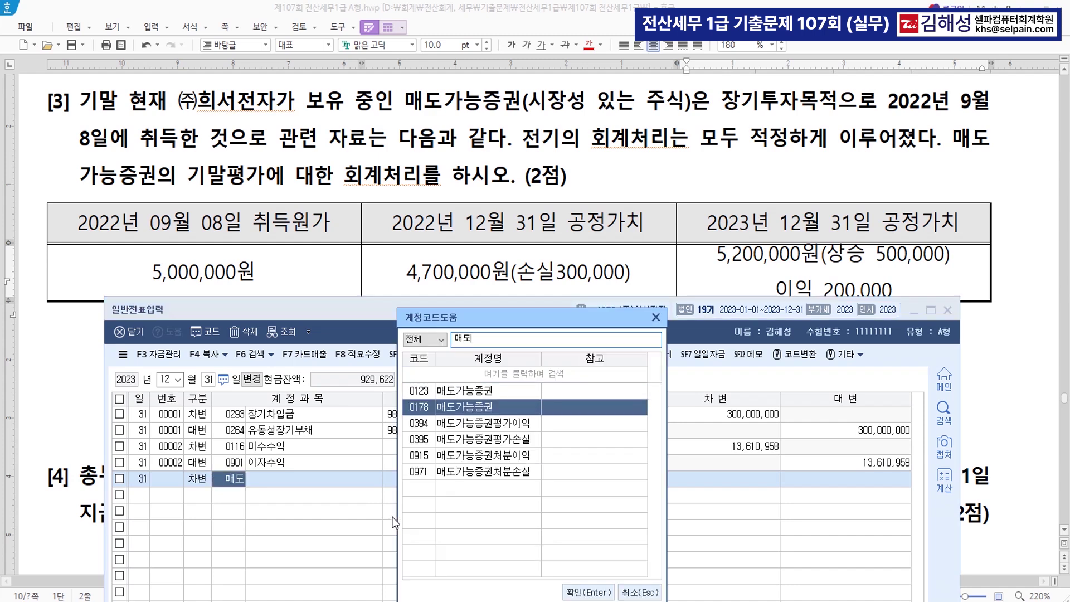
{"action": "key", "text": "Return"}
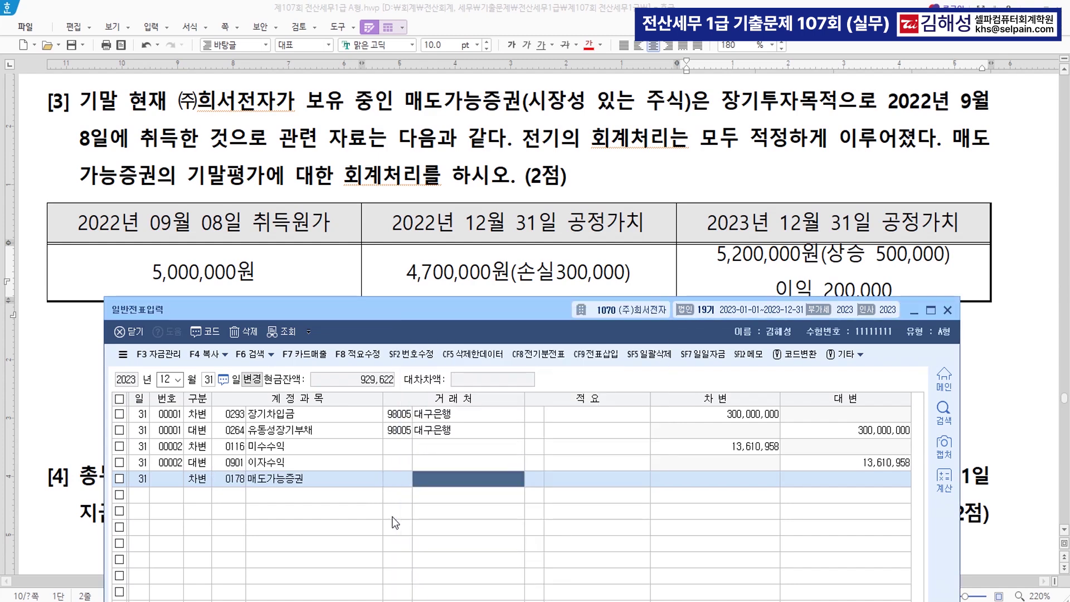
{"action": "key", "text": "Return"}
{"action": "type", "text": "500+"}
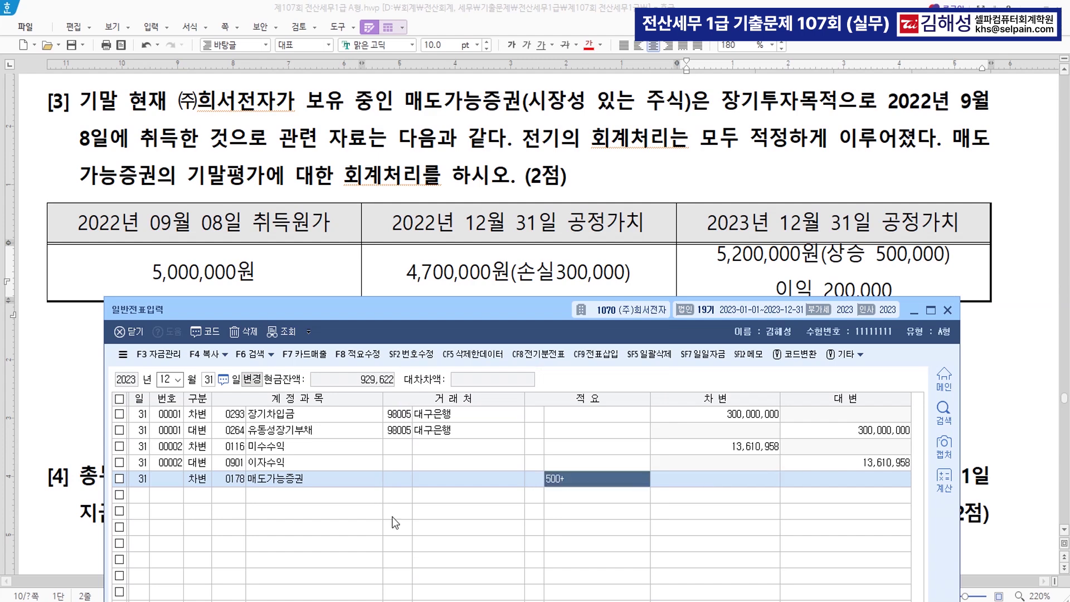
{"action": "key", "text": "Return"}
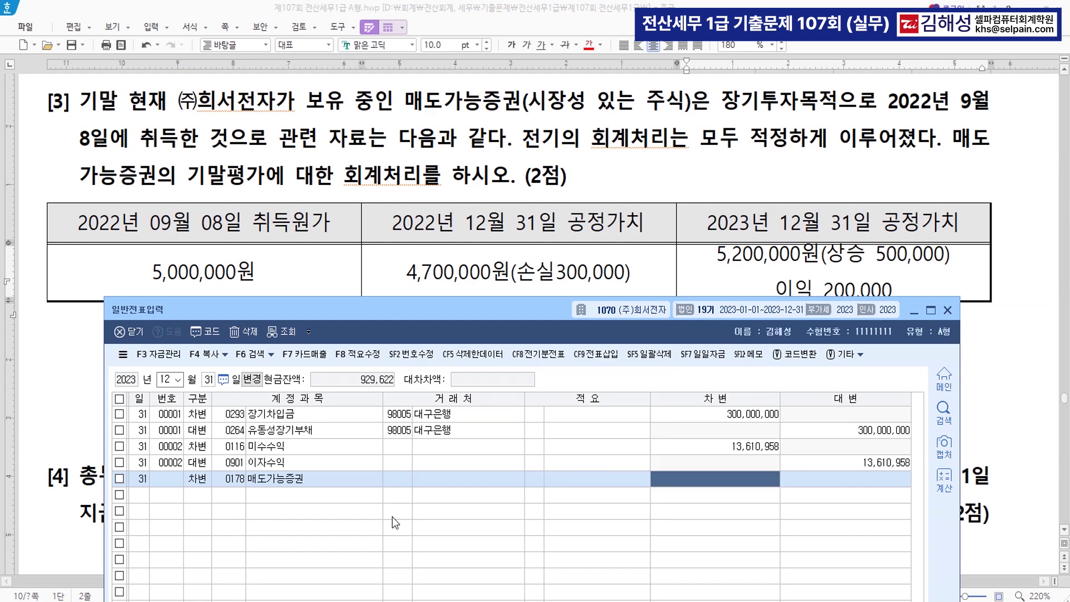
{"action": "type", "text": "500+"}
{"action": "key", "text": "Return"}
Credit 매도가능증권평가손실 for 300,000
{"action": "type", "text": "4"}
{"action": "key", "text": "Return"}
{"action": "type", "text": "매도"}
{"action": "key", "text": "Return"}
{"action": "key", "text": "Down"}
{"action": "key", "text": "Down"}
{"action": "key", "text": "Down"}
{"action": "key", "text": "Return"}
{"action": "key", "text": "Return"}
{"action": "key", "text": "Return"}
{"action": "key", "text": "Return"}
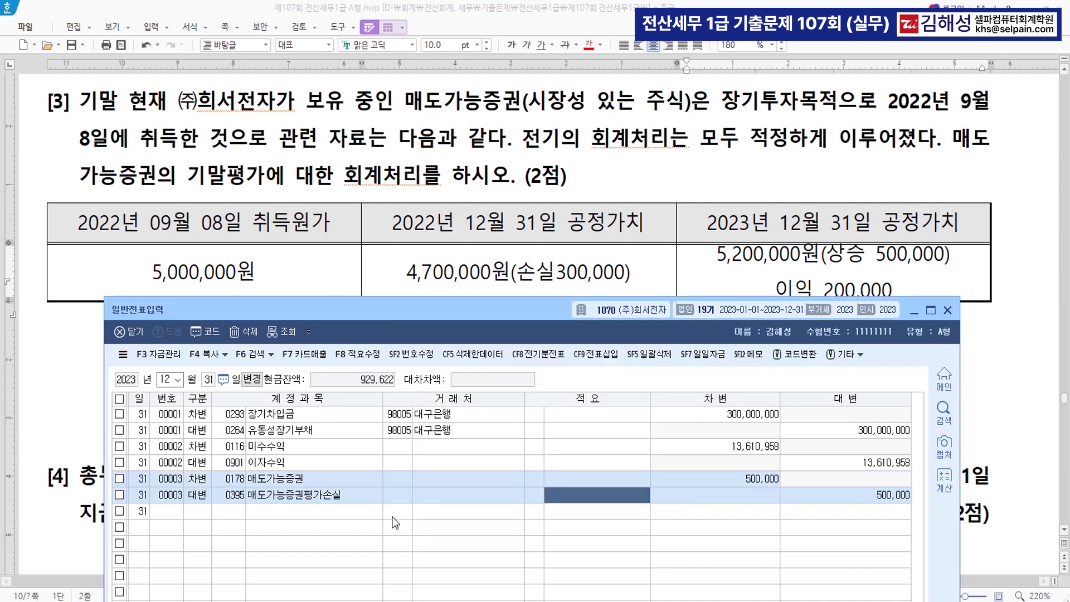
{"action": "key", "text": "shift+Tab"}
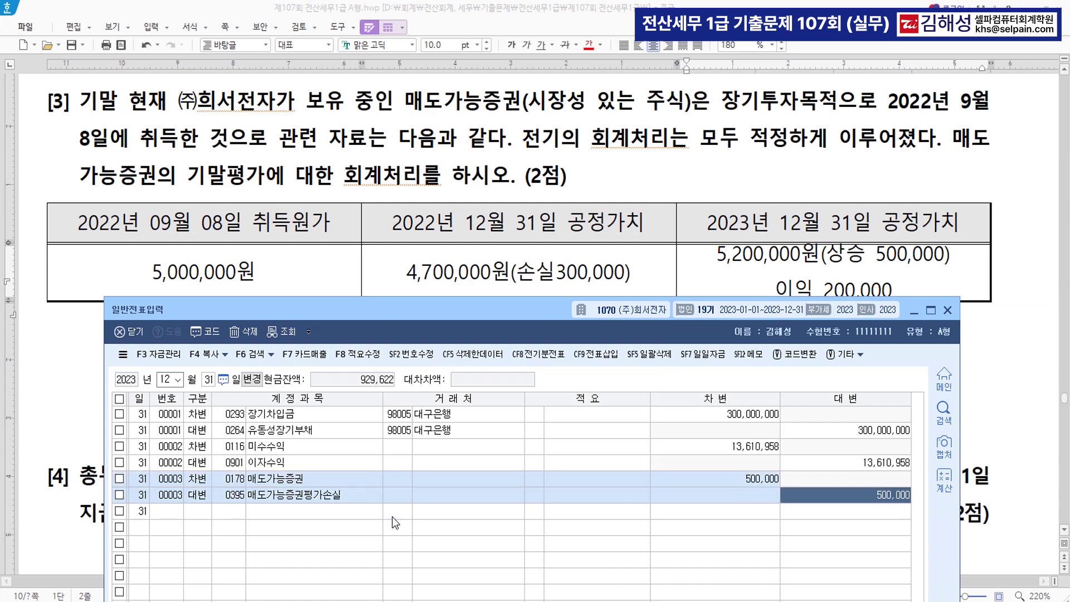
{"action": "type", "text": "300000"}
{"action": "key", "text": "Return"}
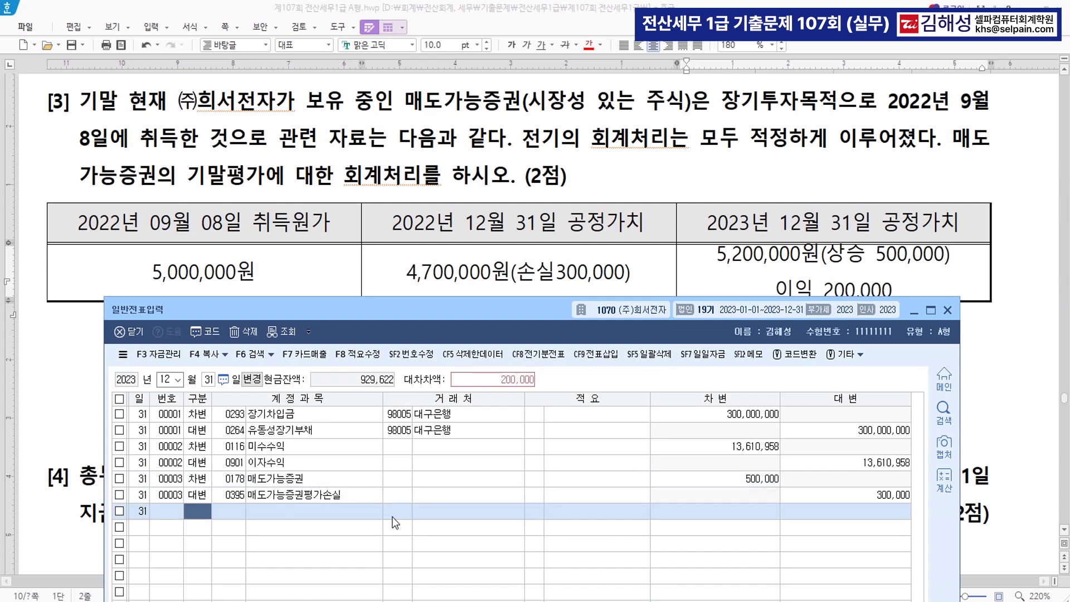
Credit 0394 매도가능증권평가이익 200,000 to balance voucher 00003
{"action": "key", "text": "4"}
{"action": "key", "text": "Return"}
{"action": "type", "text": "매도"}
{"action": "key", "text": "Return"}
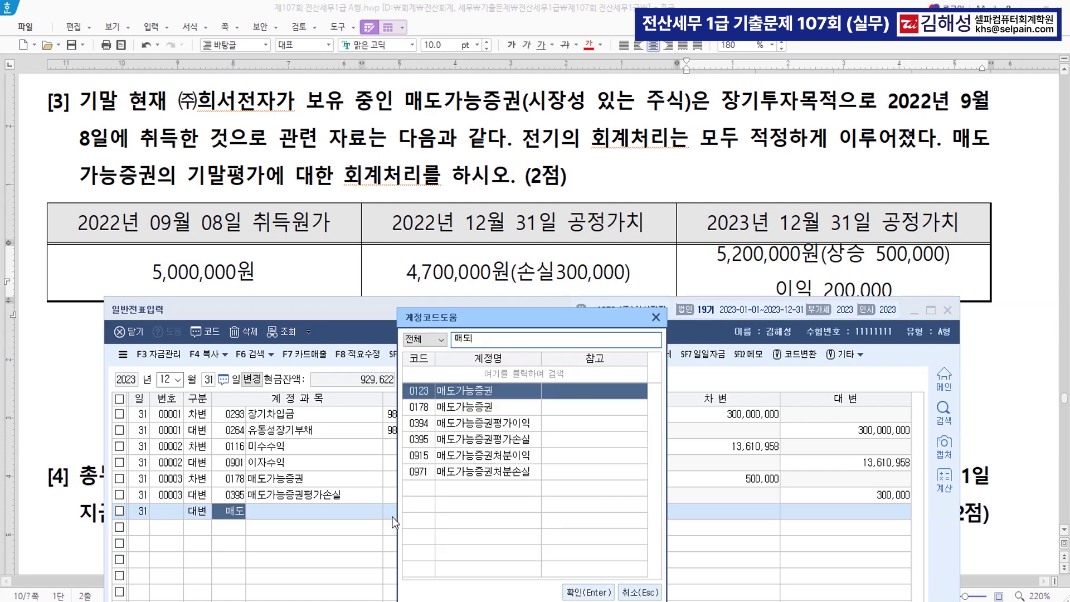
{"action": "key", "text": "Down"}
{"action": "key", "text": "Down"}
{"action": "key", "text": "Return"}
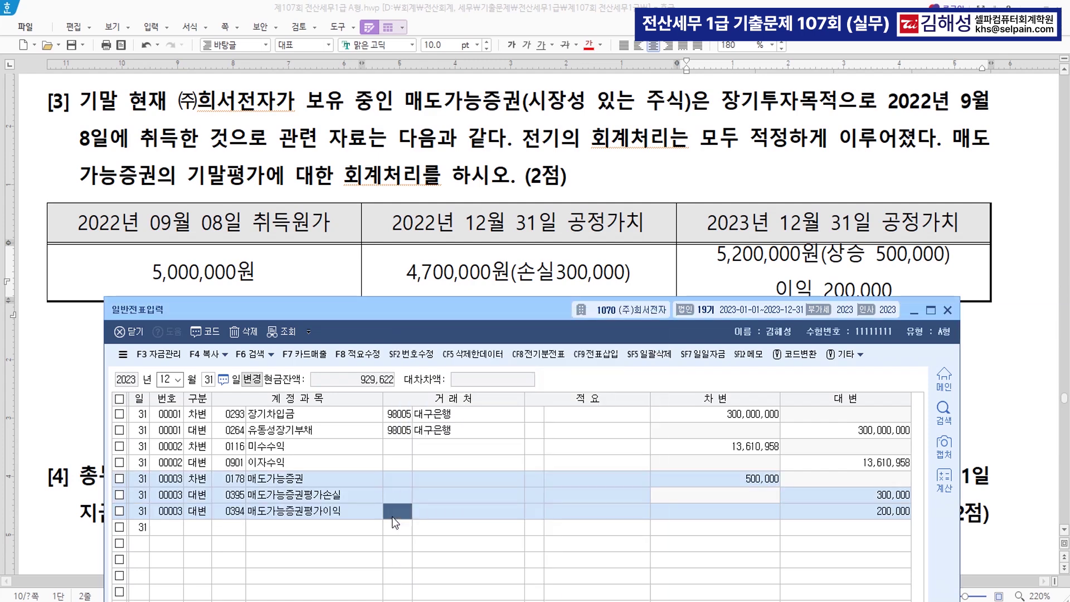
{"action": "key", "text": "Return"}
{"action": "key", "text": "Return"}
{"action": "key", "text": "Return"}
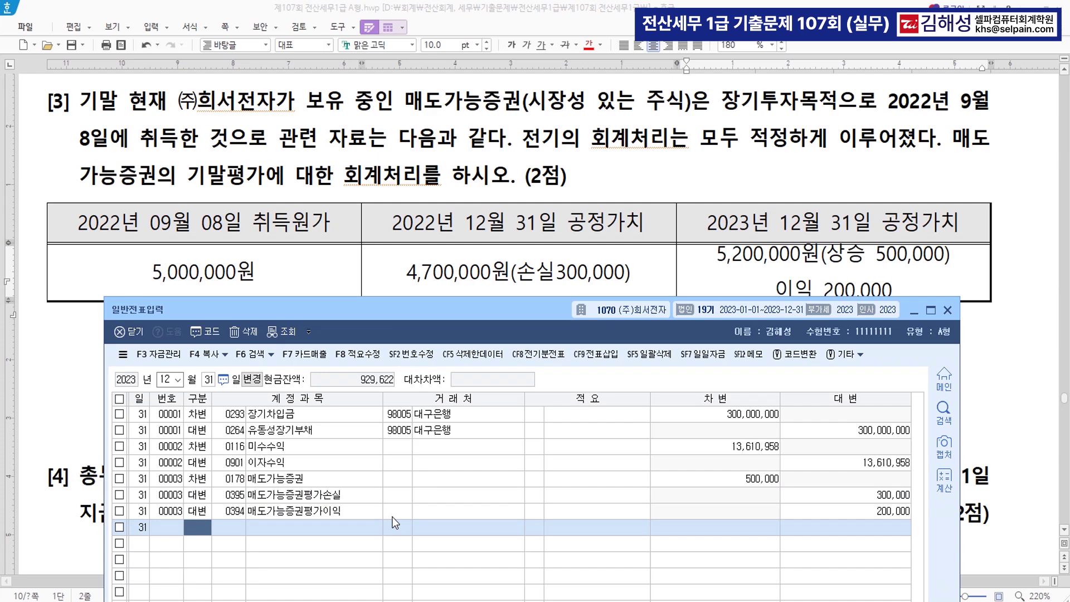
Review the 1,200,000원 premium in question [4], then bring the journal entry window back up
{"action": "scroll", "coordinate": [506, 214], "scroll_direction": "down", "scroll_amount": 10}
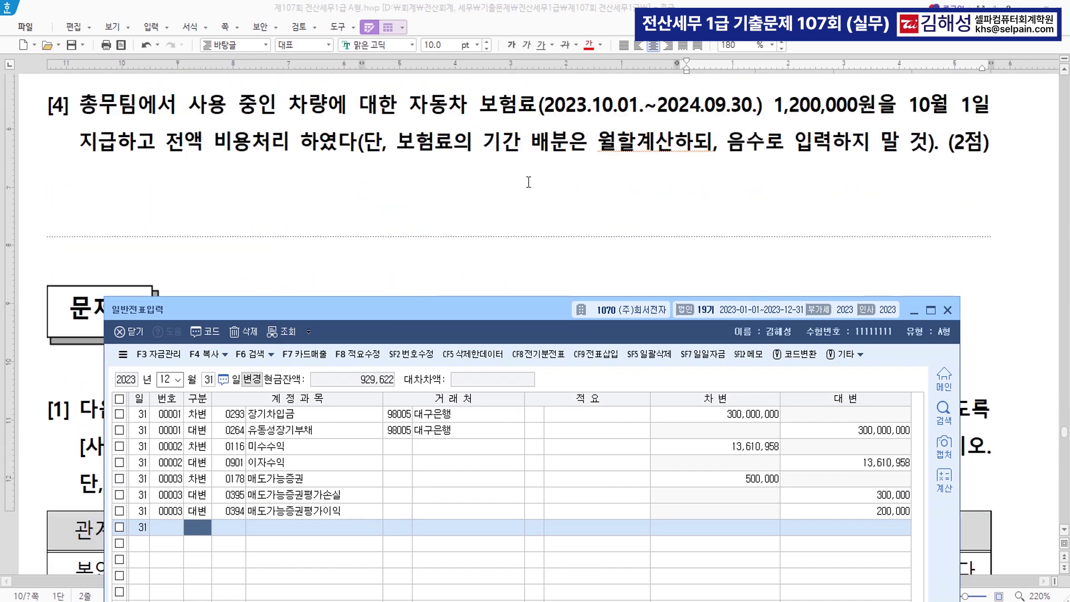
{"action": "scroll", "coordinate": [528, 182], "scroll_direction": "up", "scroll_amount": 4}
{"action": "scroll", "coordinate": [529, 189], "scroll_direction": "down", "scroll_amount": 3}
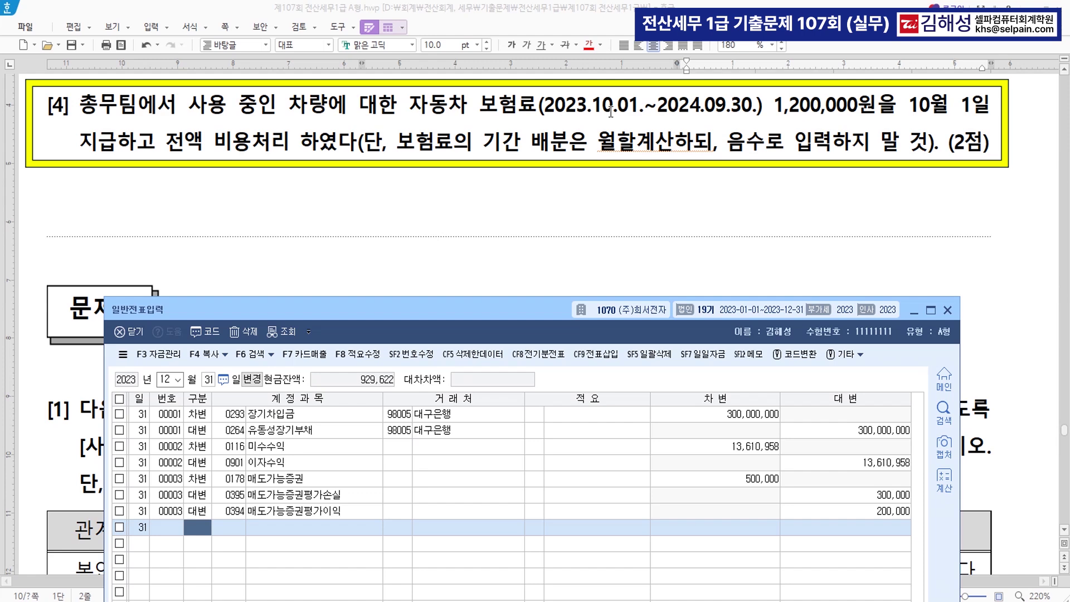
{"action": "left_click_drag", "start_coordinate": [775, 106], "coordinate": [877, 113]}
{"action": "left_click", "coordinate": [656, 191]}
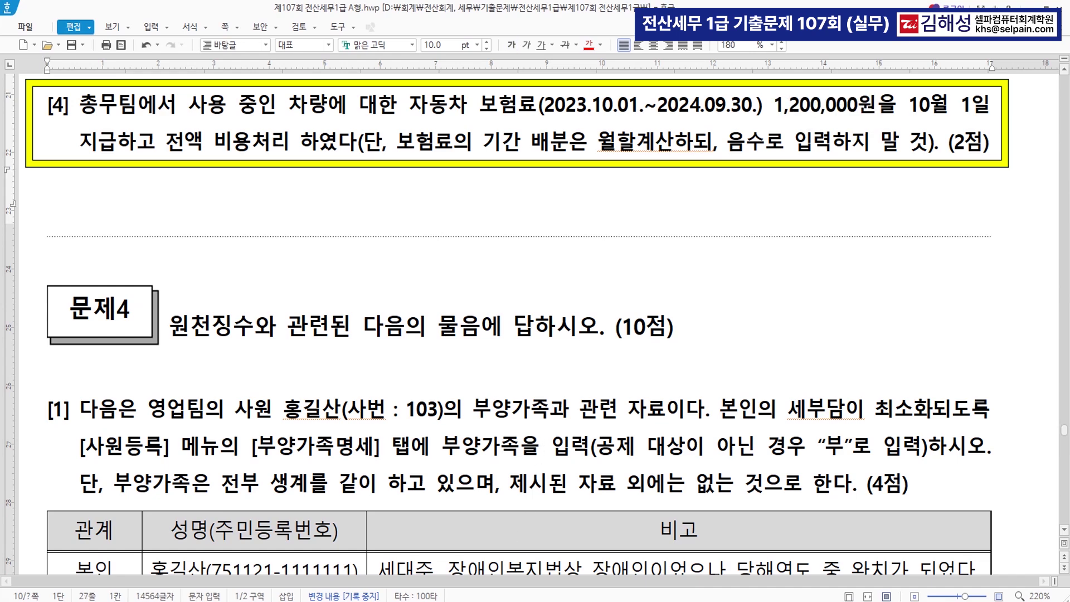
{"action": "key", "text": "alt+Tab"}
{"action": "left_click_drag", "start_coordinate": [455, 309], "coordinate": [472, 203]}
Enter the December 31 debit 0133 선급비용 900,000 and credit 0821 보험료 900,000
{"action": "key", "text": "Return"}
{"action": "type", "text": "선급비"}
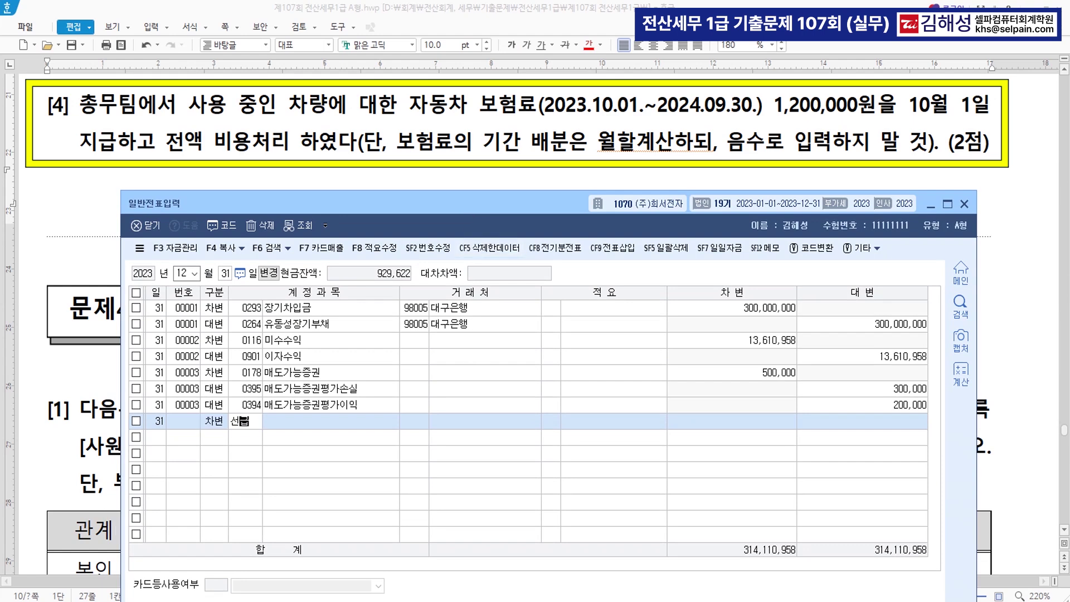
{"action": "key", "text": "Return"}
{"action": "key", "text": "Return"}
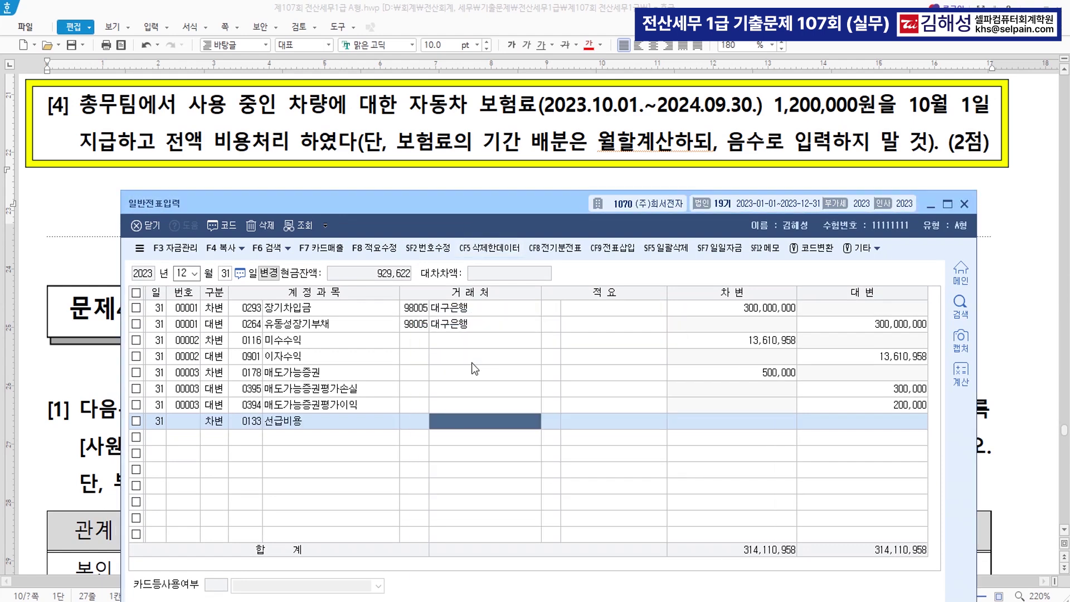
{"action": "key", "text": "Return"}
{"action": "key", "text": "Return"}
{"action": "type", "text": "900"}
{"action": "key", "text": "plus"}
{"action": "key", "text": "Return"}
{"action": "type", "text": "4"}
{"action": "key", "text": "Return"}
{"action": "type", "text": "0821"}
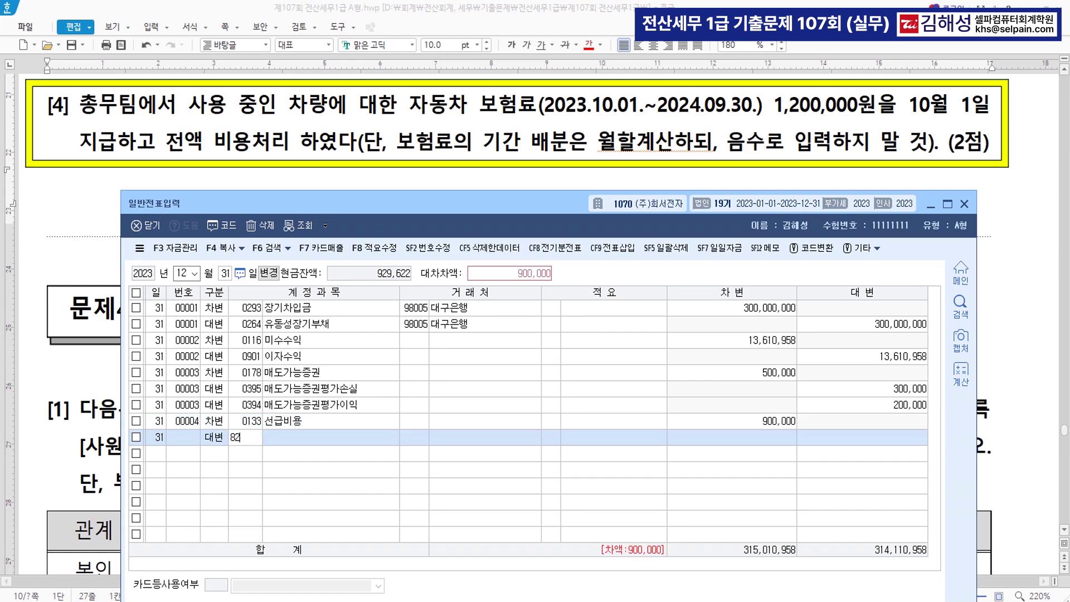
{"action": "key", "text": "Return"}
{"action": "key", "text": "Return"}
{"action": "key", "text": "Return"}
{"action": "key", "text": "Return"}
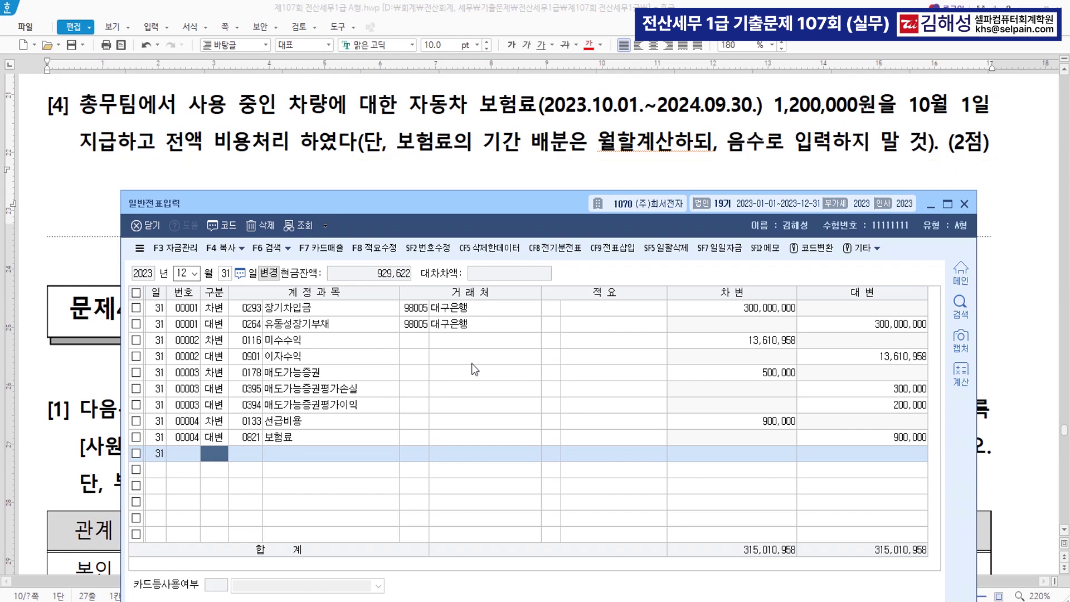
{"action": "left_click", "coordinate": [511, 172]}
Colour 장애인복지법상 장애인 in the 본인 remarks red
{"action": "scroll", "coordinate": [531, 338], "scroll_direction": "down", "scroll_amount": 5}
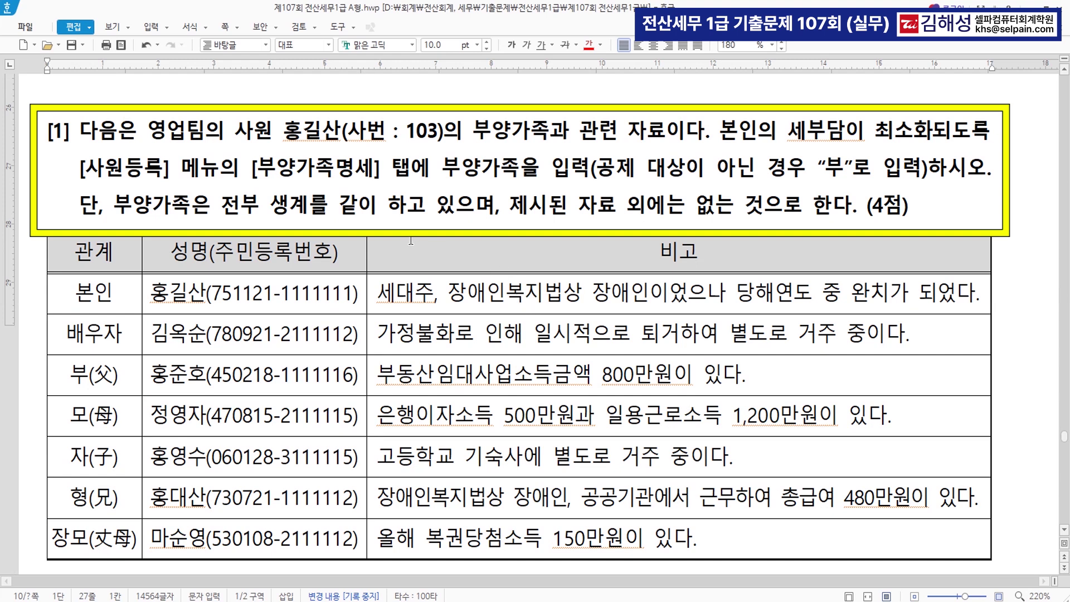
{"action": "left_click_drag", "start_coordinate": [79, 167], "coordinate": [583, 179]}
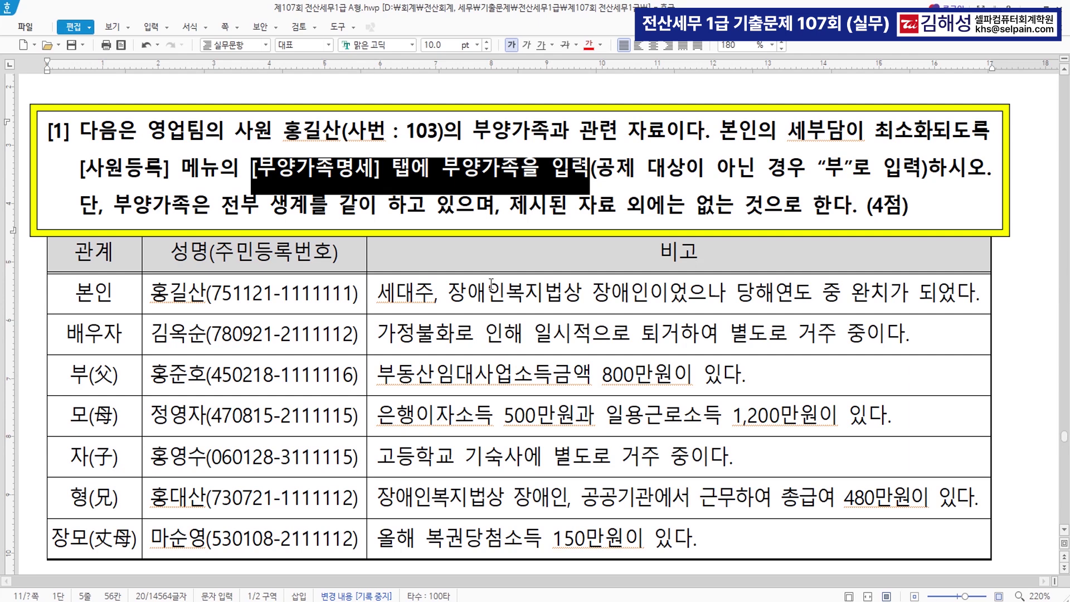
{"action": "scroll", "coordinate": [686, 339], "scroll_direction": "down", "scroll_amount": 3}
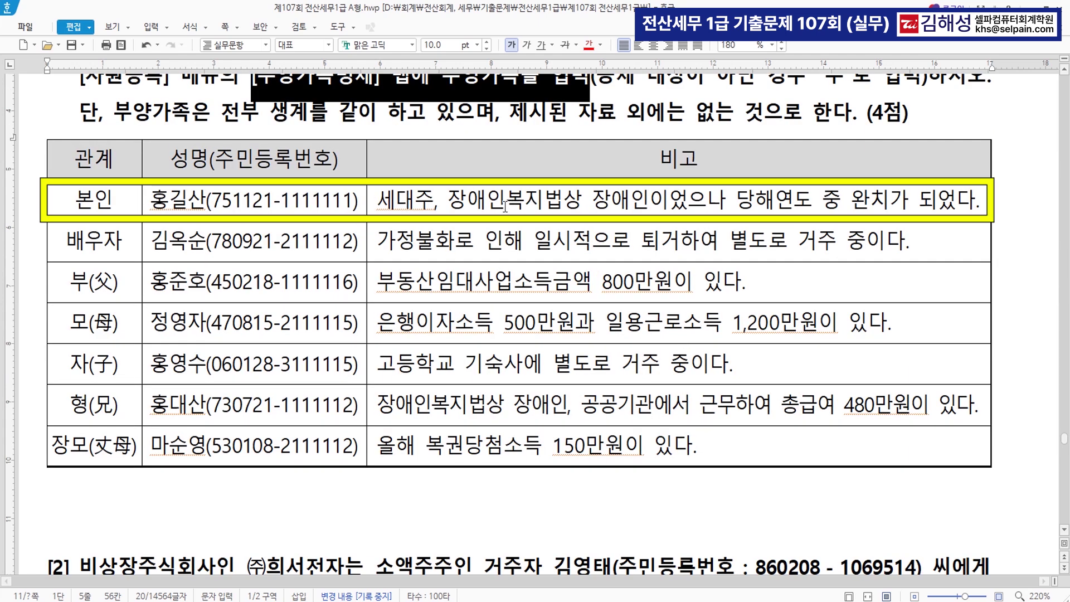
{"action": "left_click_drag", "start_coordinate": [449, 201], "coordinate": [649, 202]}
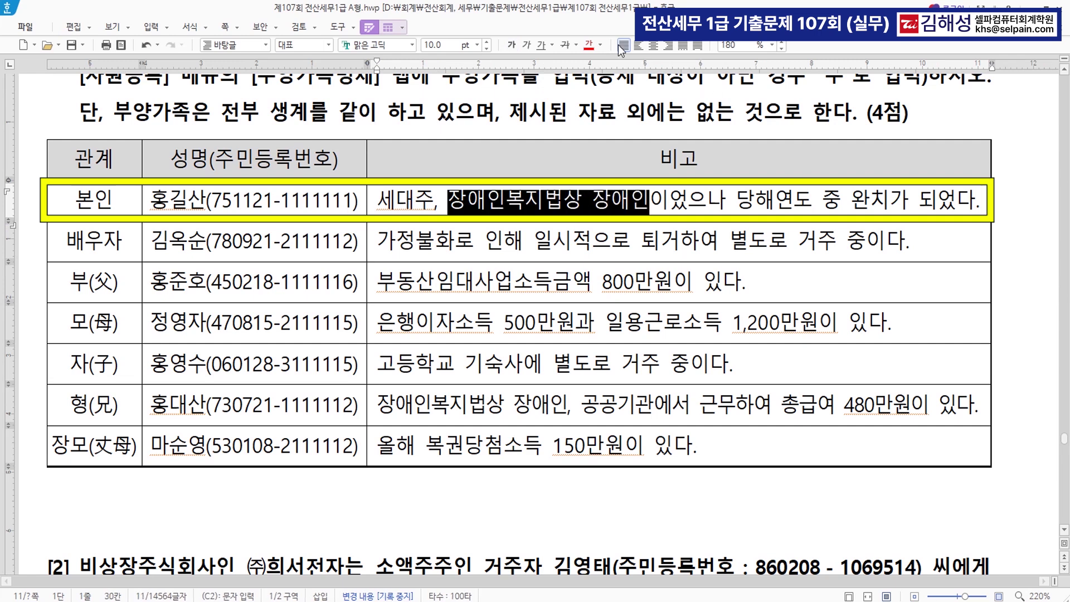
{"action": "left_click", "coordinate": [589, 46]}
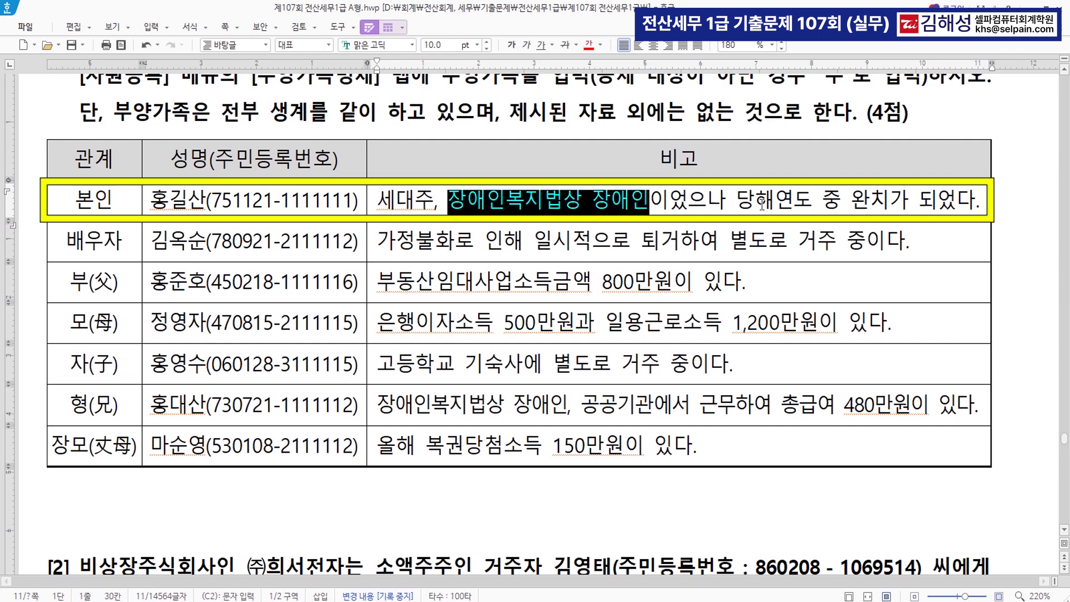
Colour 당해연도 중 완치가 되었다 blue and make the word 장애인 bold
{"action": "left_click_drag", "start_coordinate": [728, 201], "coordinate": [977, 202]}
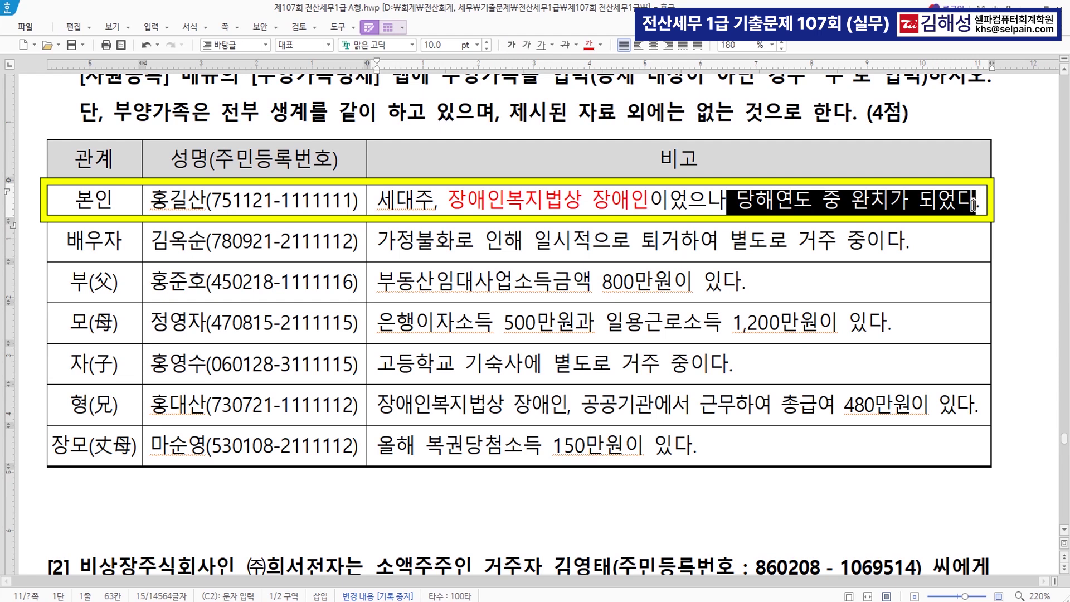
{"action": "left_click", "coordinate": [601, 45]}
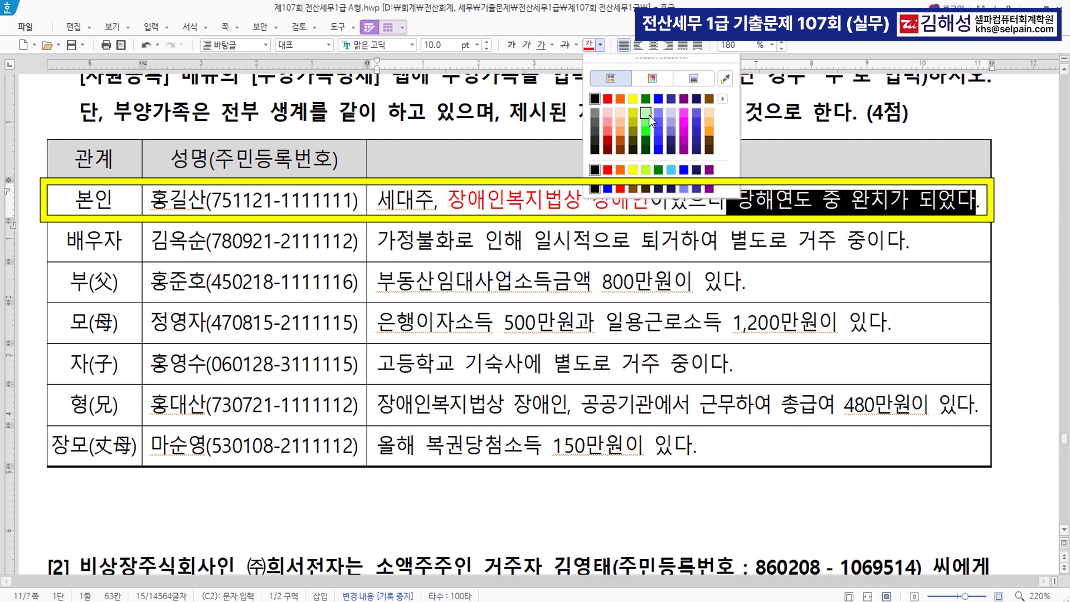
{"action": "left_click", "coordinate": [659, 98]}
{"action": "left_click", "coordinate": [646, 205]}
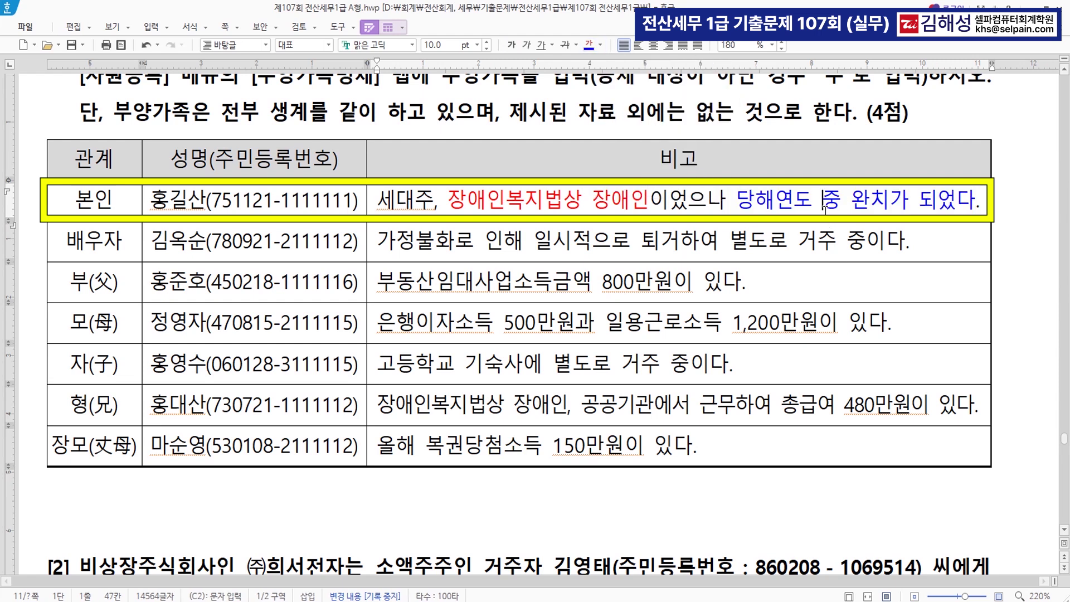
{"action": "left_click_drag", "start_coordinate": [592, 202], "coordinate": [649, 202]}
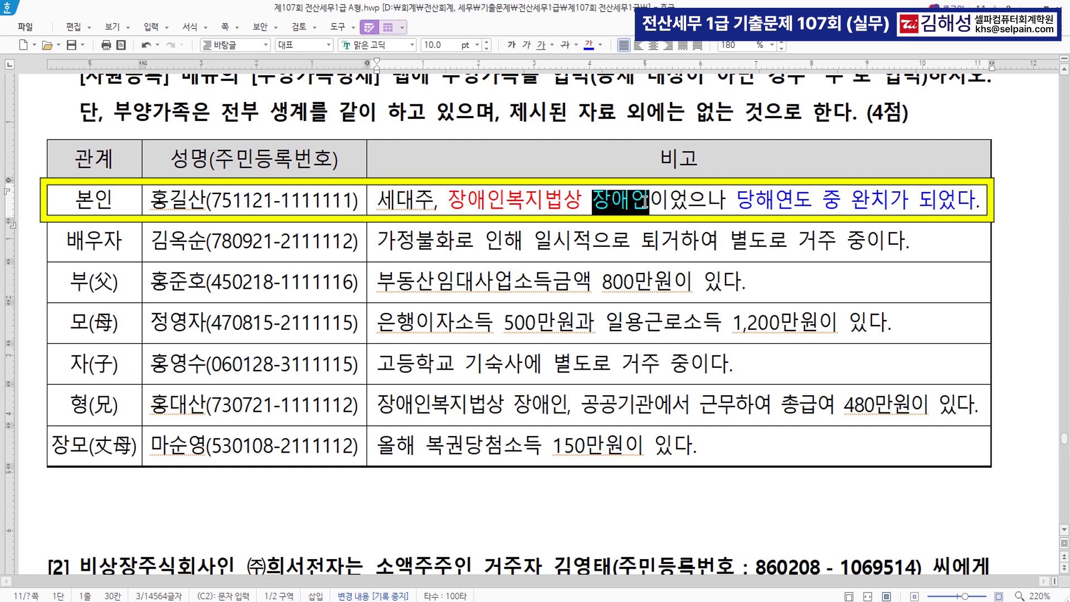
{"action": "left_click", "coordinate": [512, 45]}
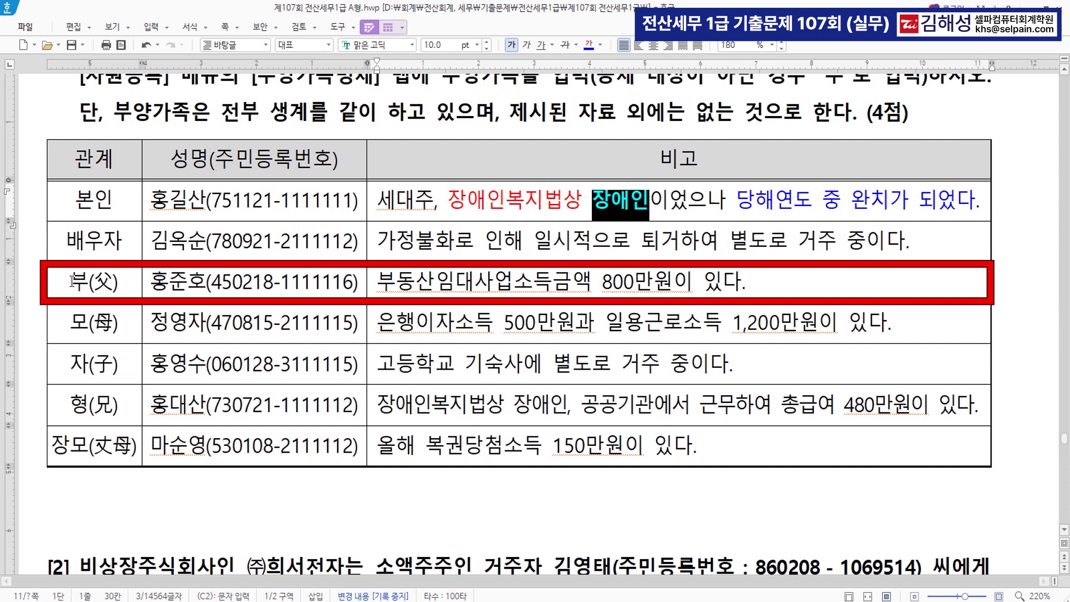
Strike through the whole 부(父) row and place the caret in the 모(母) remarks
{"action": "left_click_drag", "start_coordinate": [72, 281], "coordinate": [464, 285]}
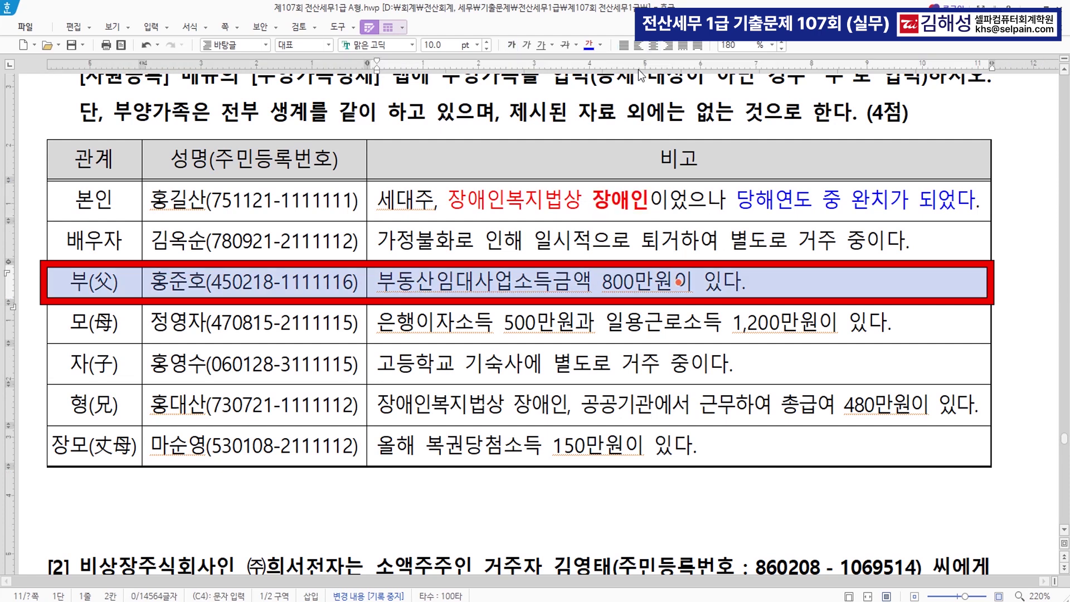
{"action": "left_click", "coordinate": [565, 44]}
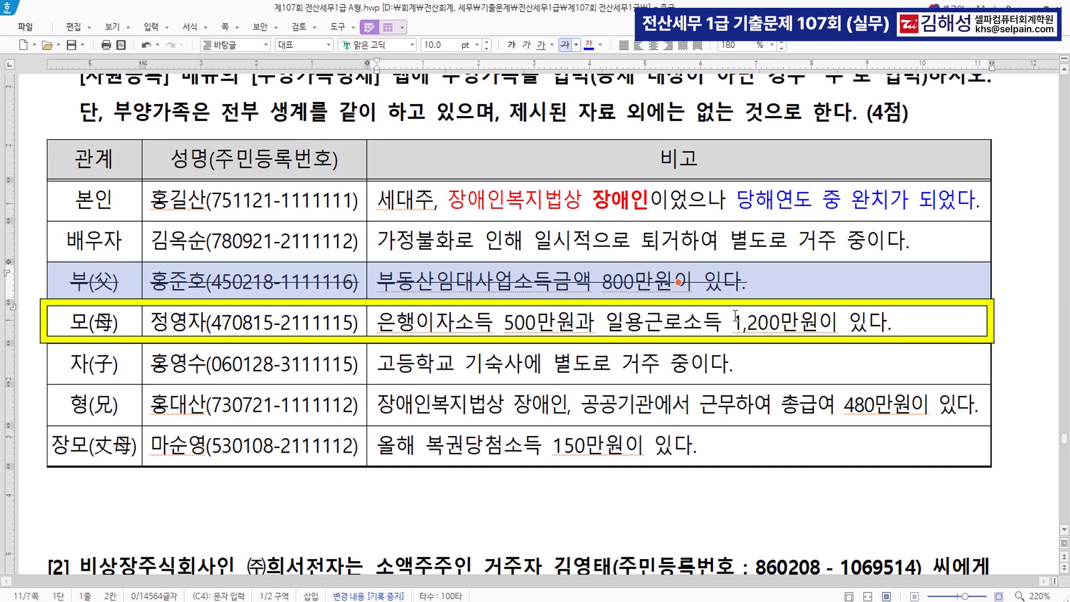
{"action": "key", "text": "Down"}
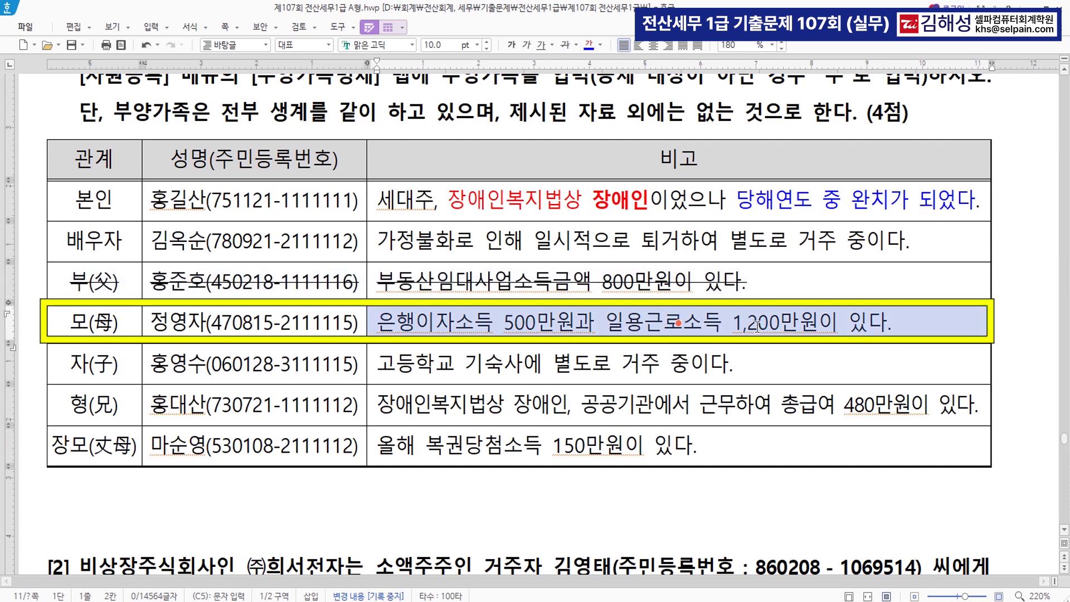
{"action": "key", "text": "Escape"}
{"action": "left_click", "coordinate": [546, 330]}
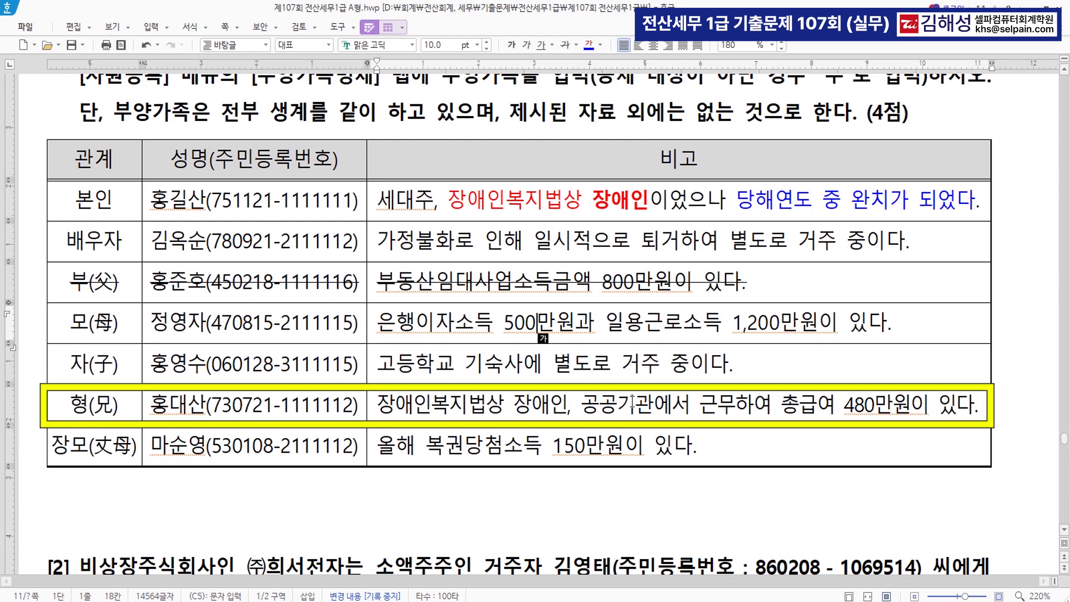
Make 장애인복지법상 장애인 in the 형(兄) remarks blue and bold
{"action": "left_click_drag", "start_coordinate": [846, 406], "coordinate": [928, 412]}
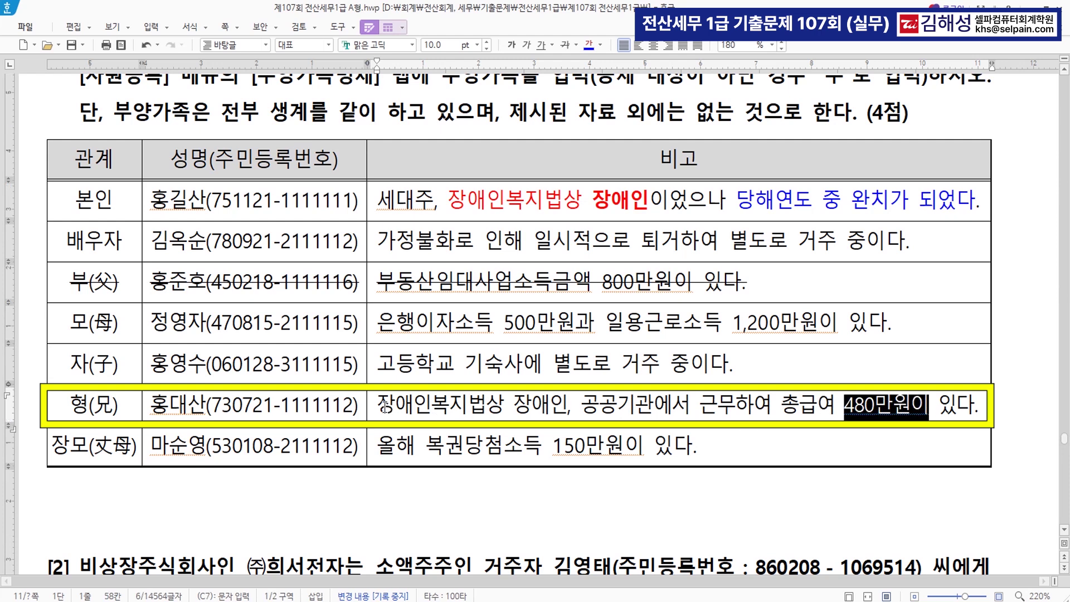
{"action": "left_click_drag", "start_coordinate": [383, 406], "coordinate": [567, 410]}
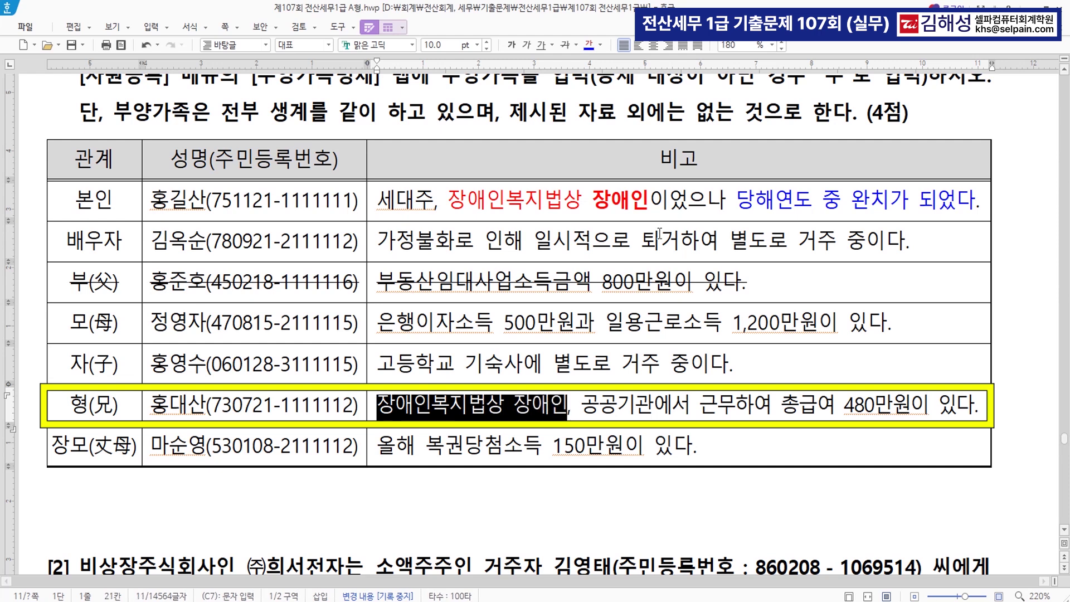
{"action": "left_click", "coordinate": [588, 44]}
{"action": "left_click", "coordinate": [512, 45]}
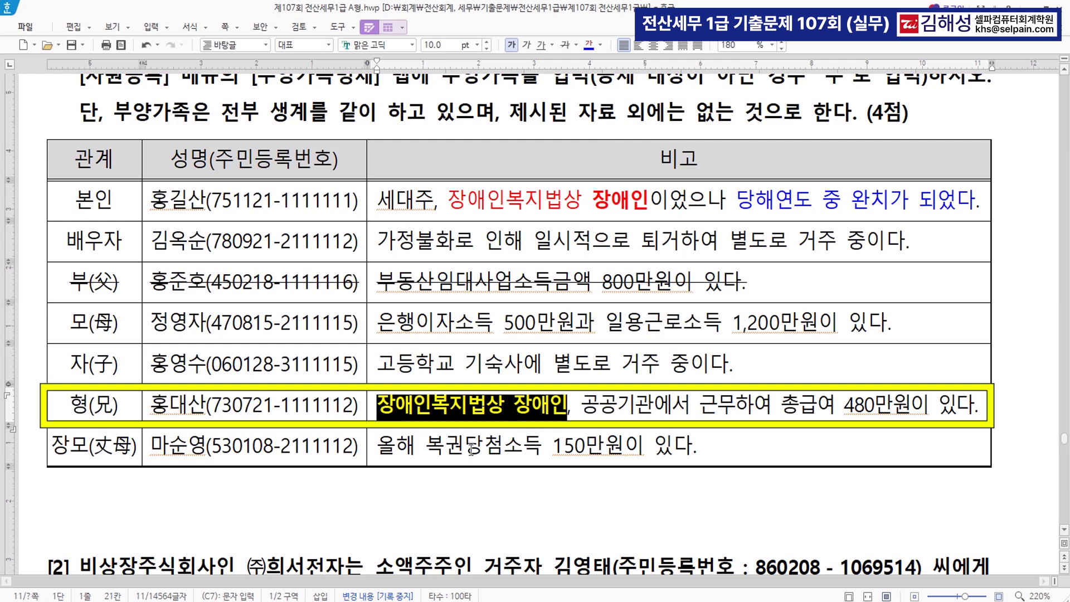
{"action": "left_click_drag", "start_coordinate": [378, 449], "coordinate": [693, 457]}
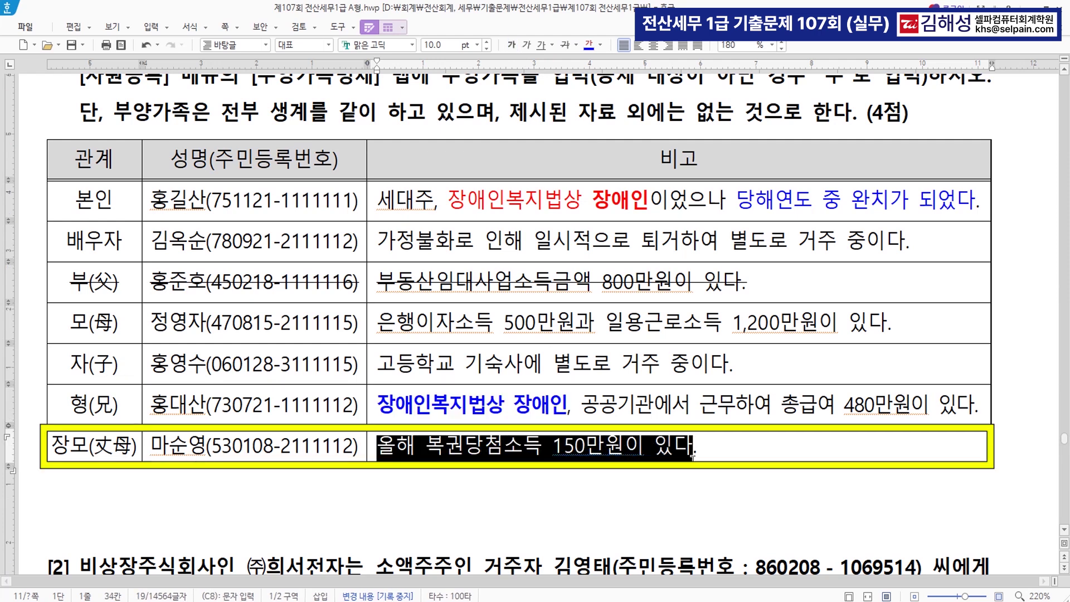
{"action": "left_click", "coordinate": [592, 455]}
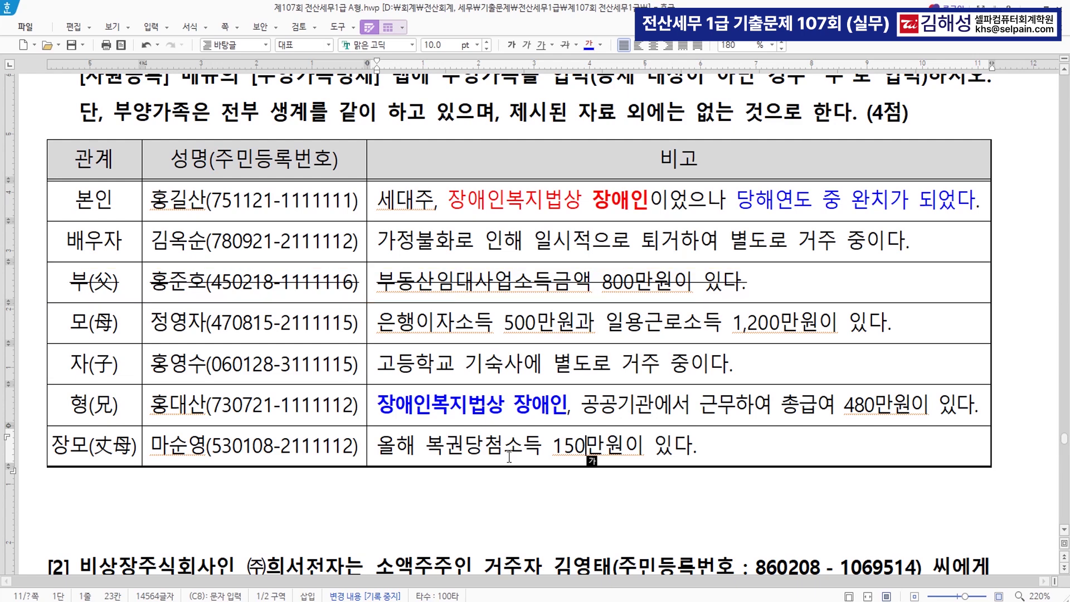
Open 사원등록 for employee 103 on the 부양가족명세 tab, at the empty second row
{"action": "key", "text": "alt+Tab"}
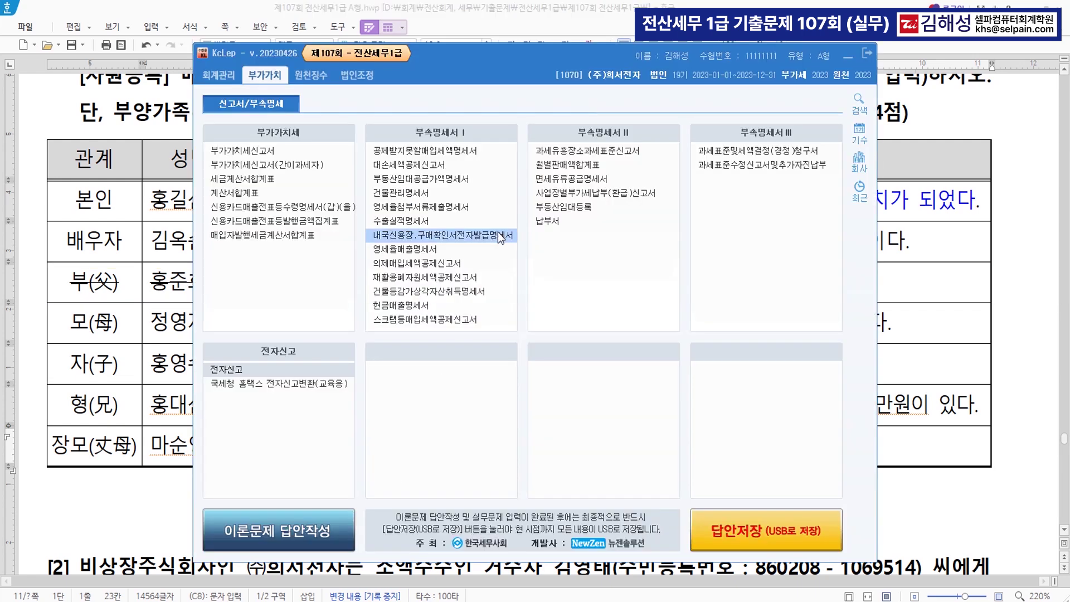
{"action": "left_click", "coordinate": [321, 83]}
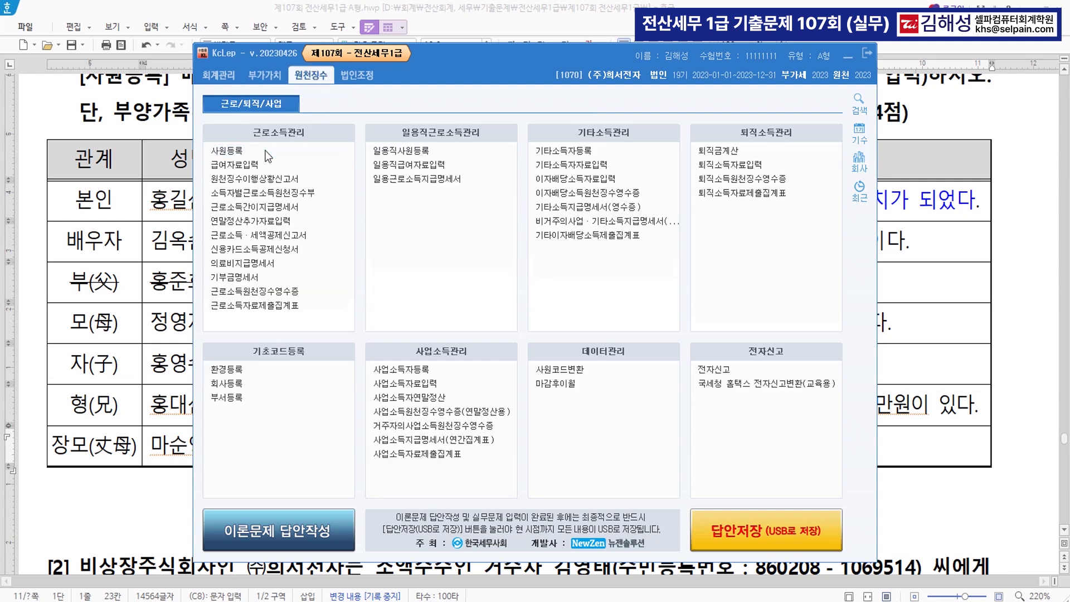
{"action": "key", "text": "Return"}
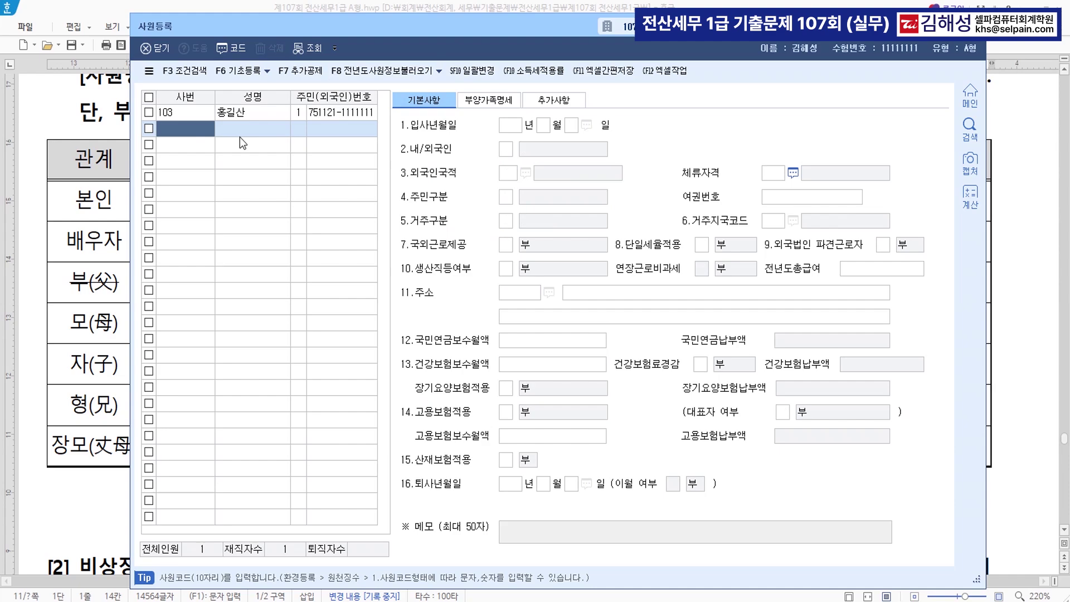
{"action": "left_click", "coordinate": [260, 111]}
{"action": "left_click", "coordinate": [488, 100]}
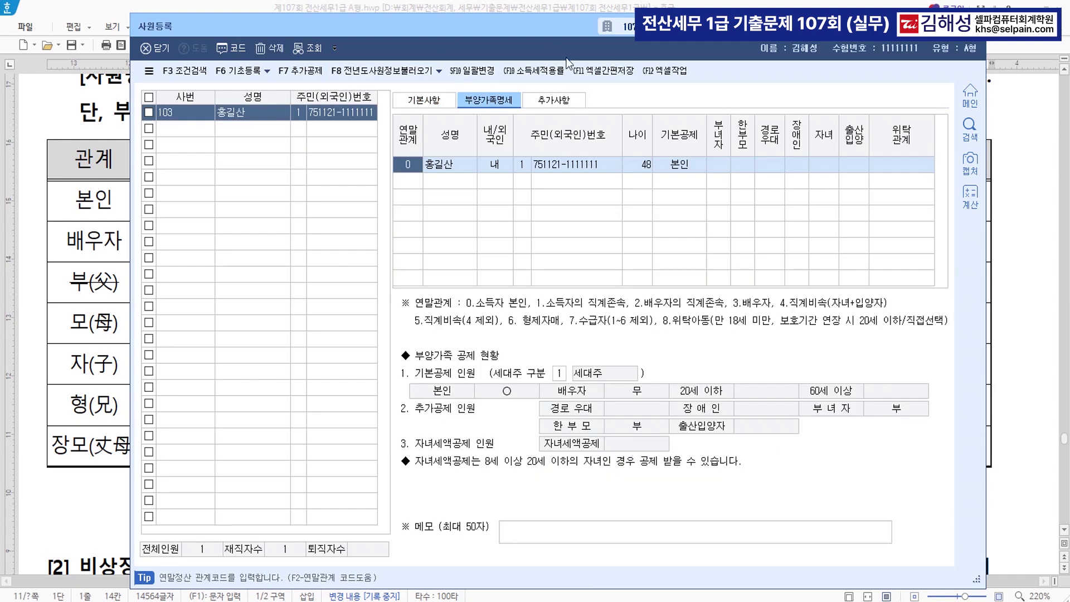
{"action": "left_click_drag", "start_coordinate": [547, 49], "coordinate": [780, 91]}
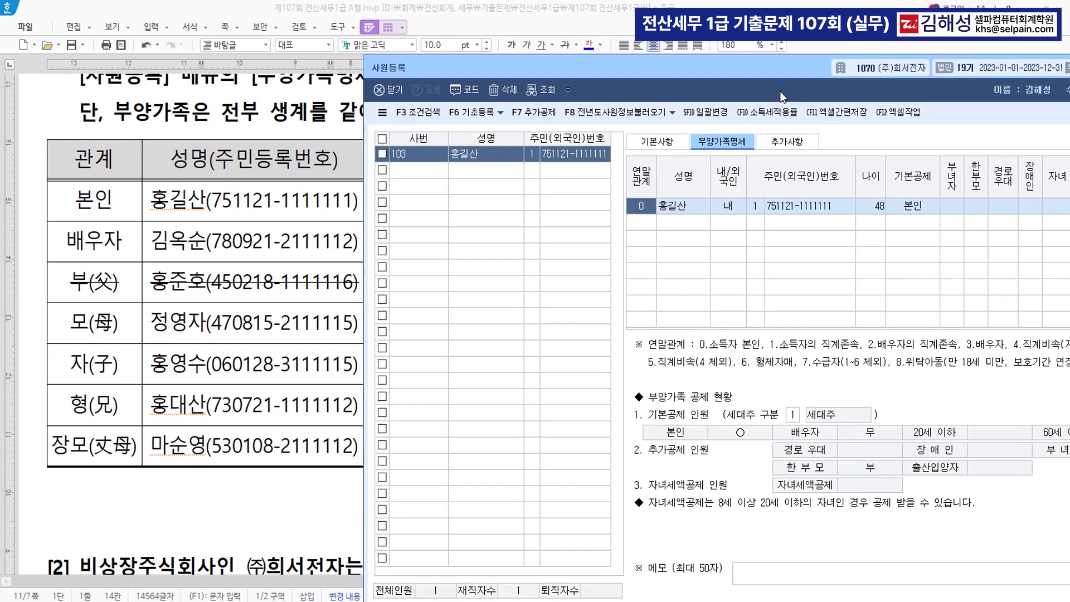
{"action": "left_click", "coordinate": [655, 222]}
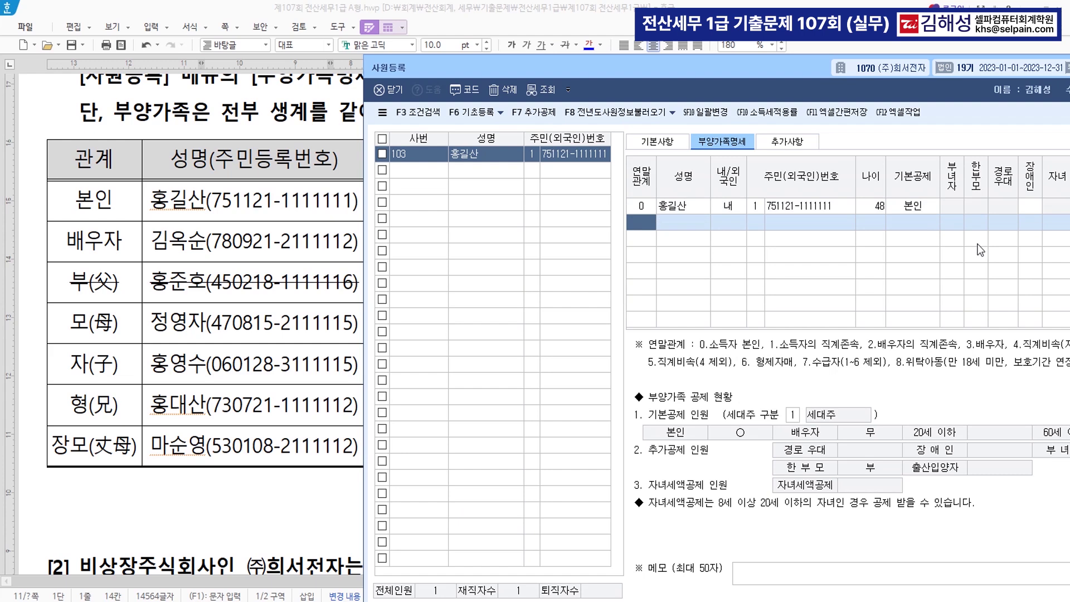
Add the spouse with relation code 3, her name and resident number
{"action": "type", "text": "3"}
{"action": "key", "text": "Return"}
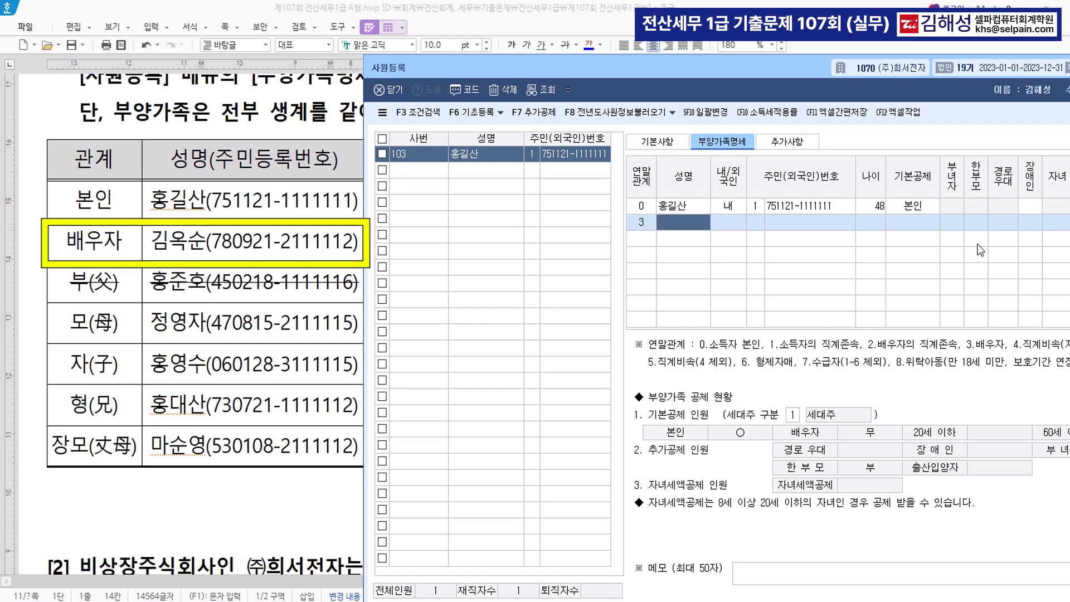
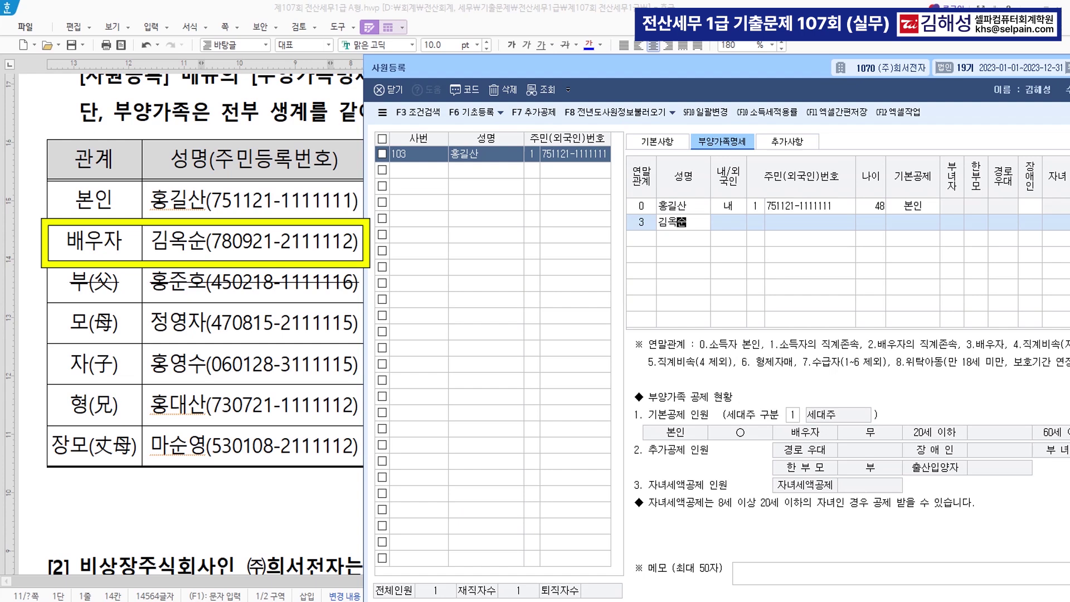
{"action": "key", "text": "Return"}
{"action": "type", "text": "1"}
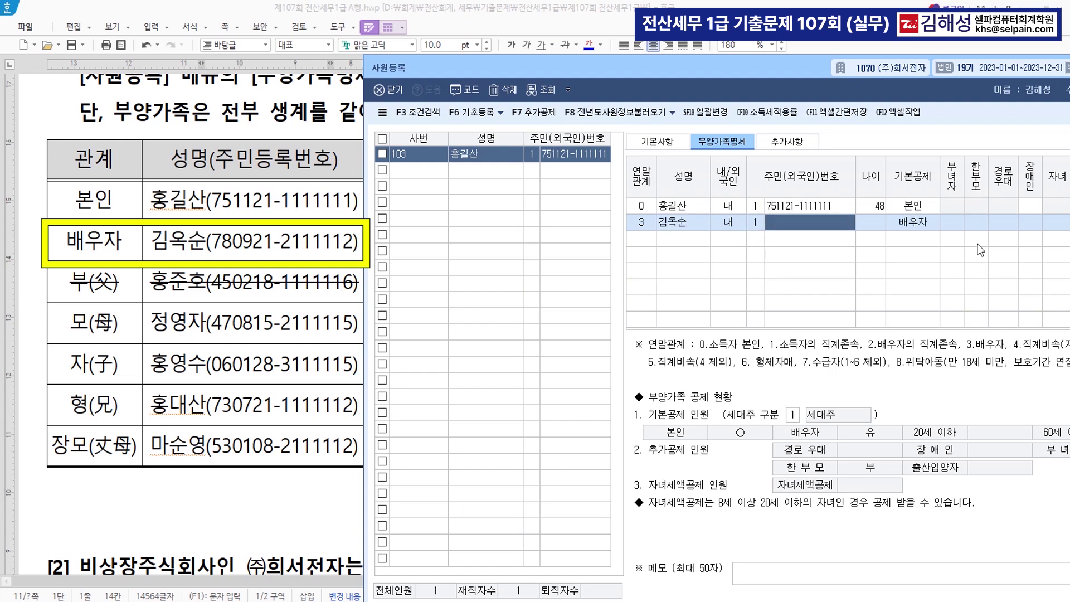
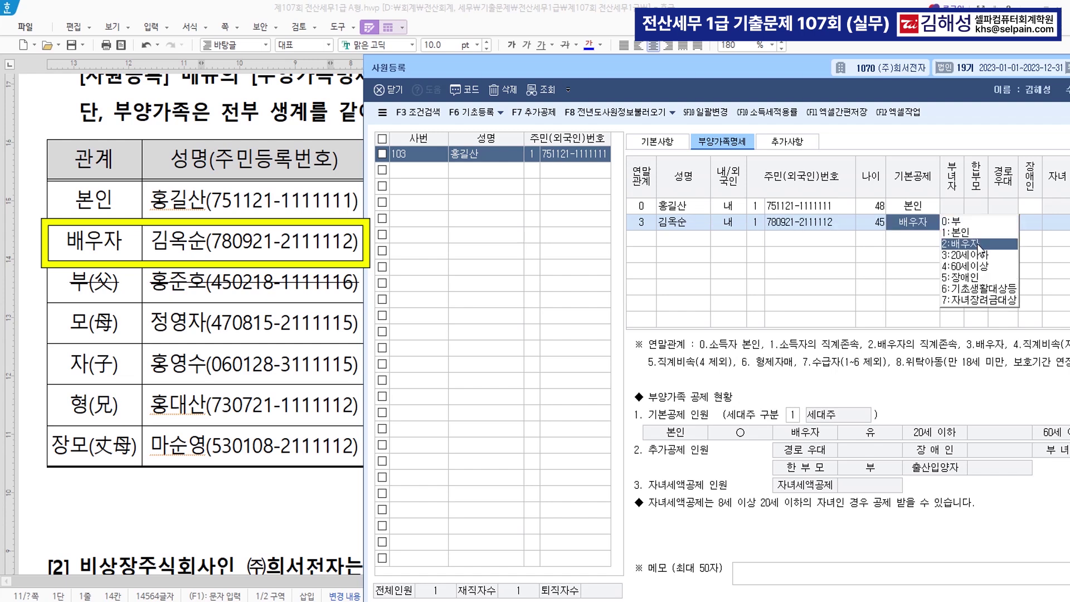
{"action": "key", "text": "Return"}
Add the father with relation code 1 and resident number, claimed as 60세이상
{"action": "type", "text": "1"}
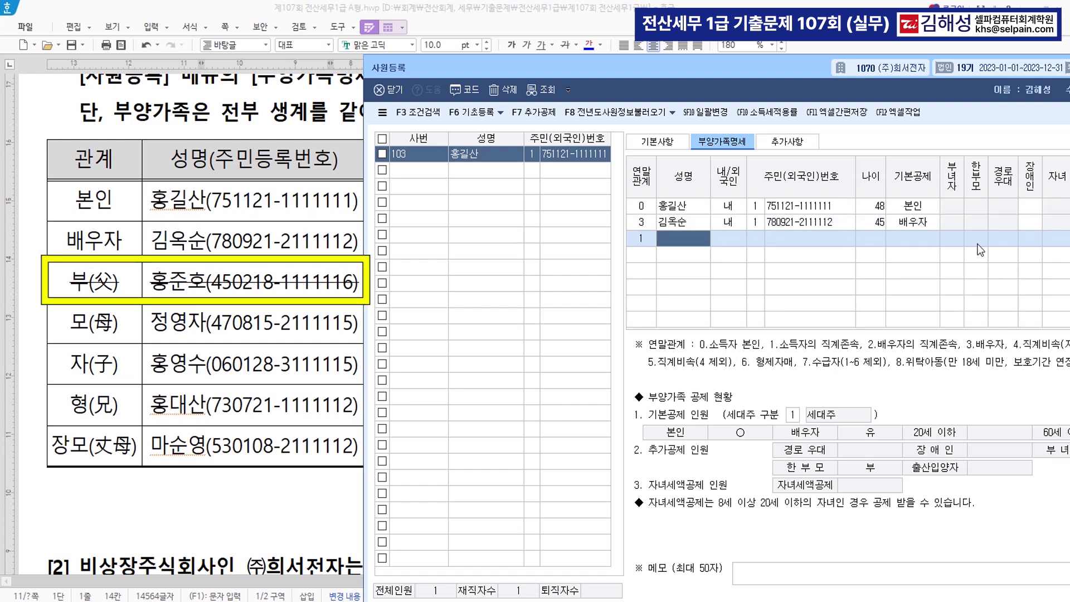
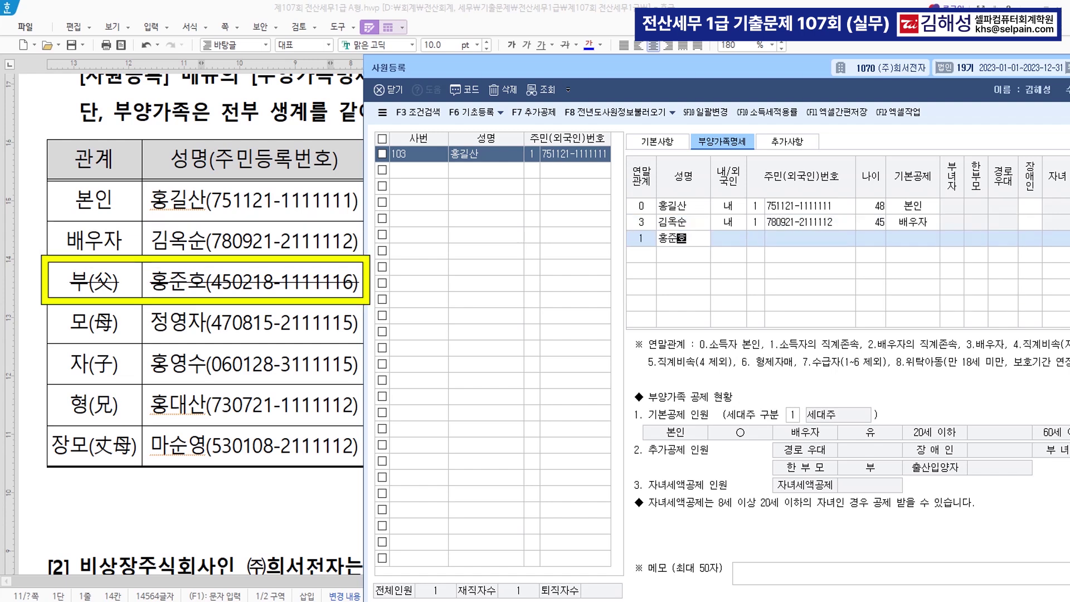
{"action": "key", "text": "Return"}
{"action": "type", "text": "1"}
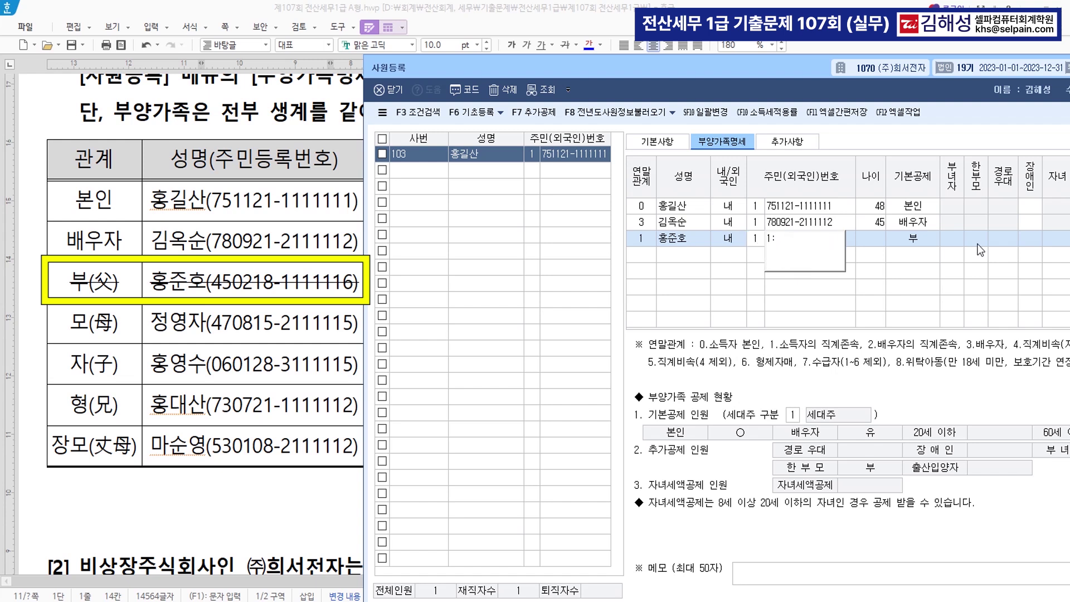
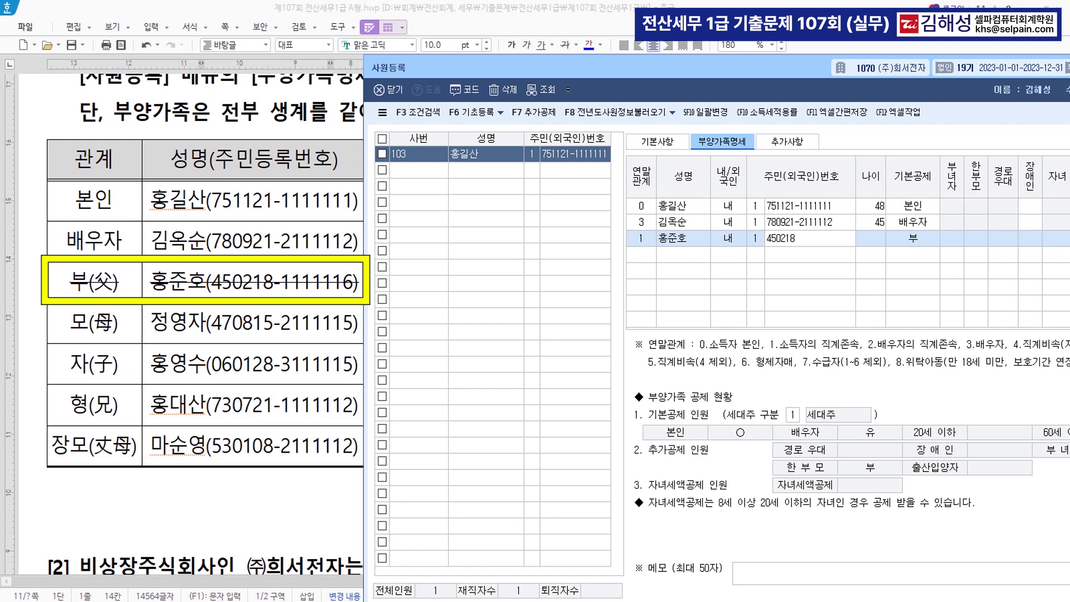
{"action": "key", "text": "Return"}
{"action": "key", "text": "Return"}
{"action": "type", "text": "1"}
{"action": "key", "text": "Return"}
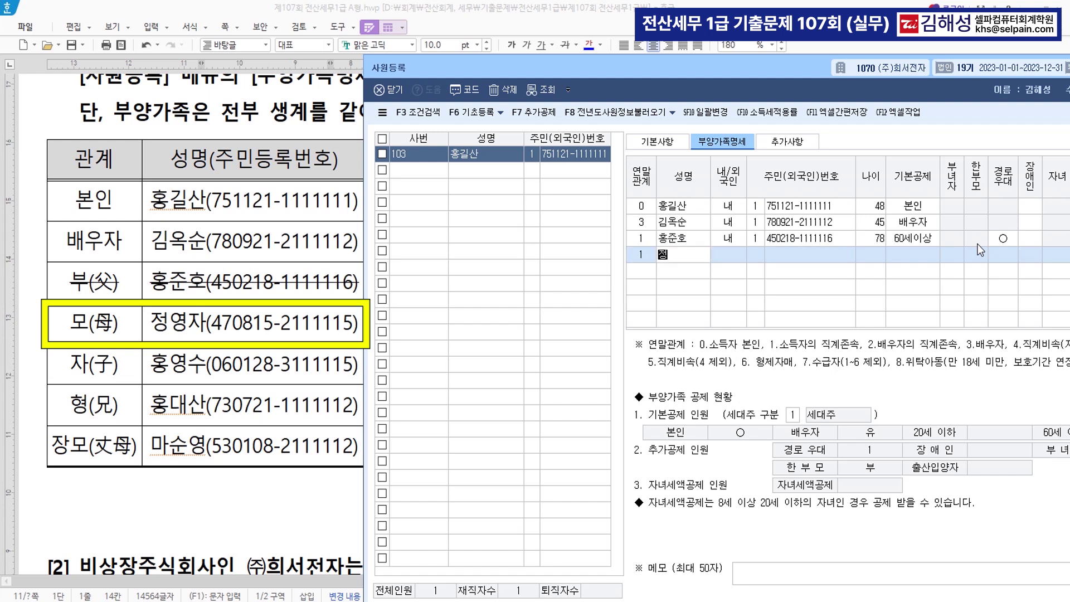
Add the mother with ID type 1 and resident number, keeping 60세이상
{"action": "key", "text": "Return"}
{"action": "type", "text": "1"}
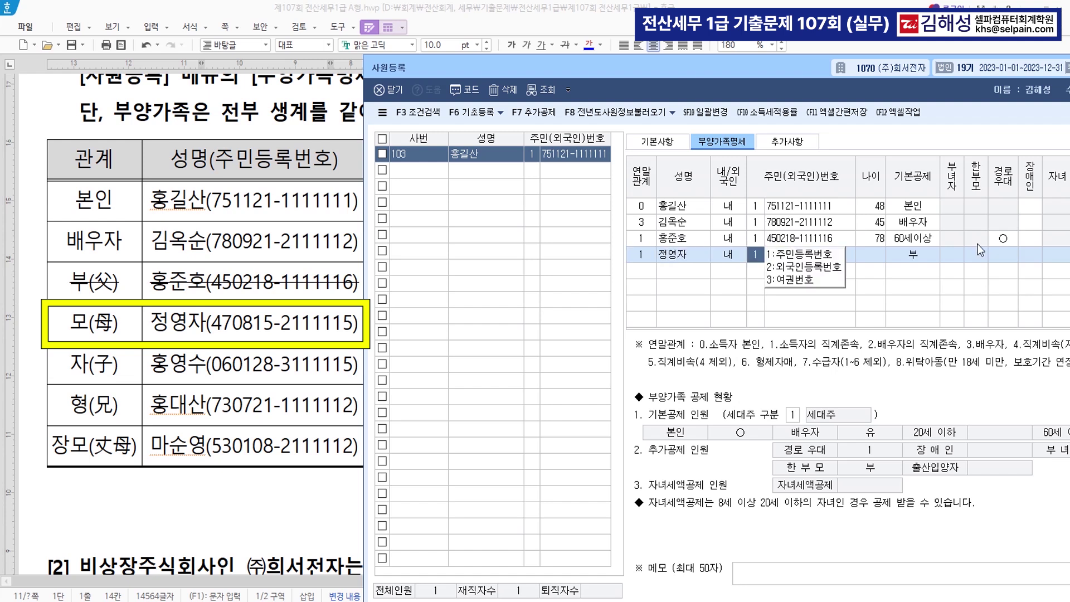
{"action": "key", "text": "Return"}
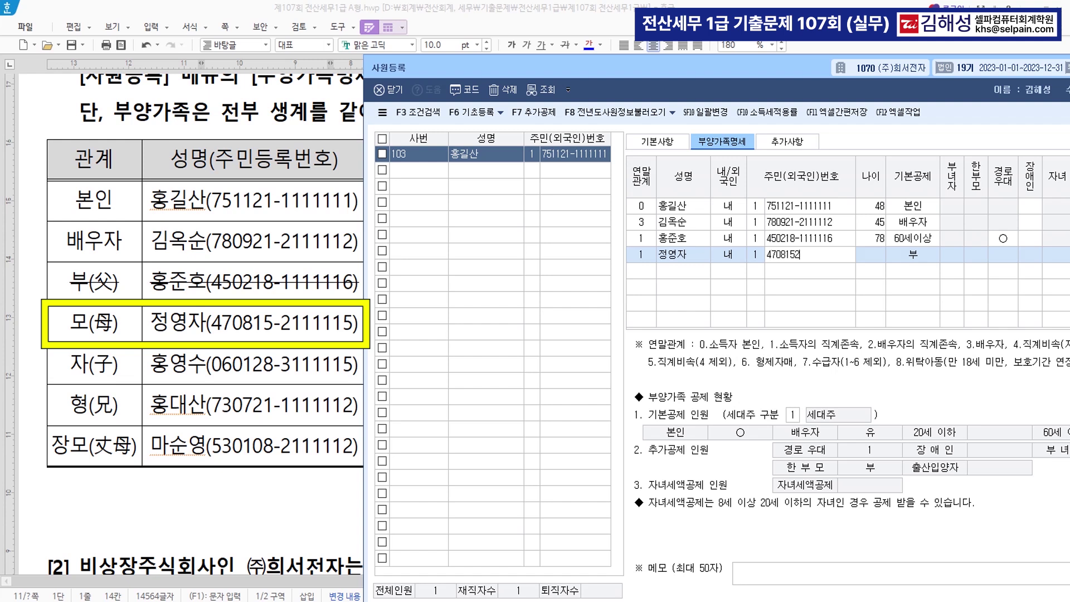
{"action": "key", "text": "Return"}
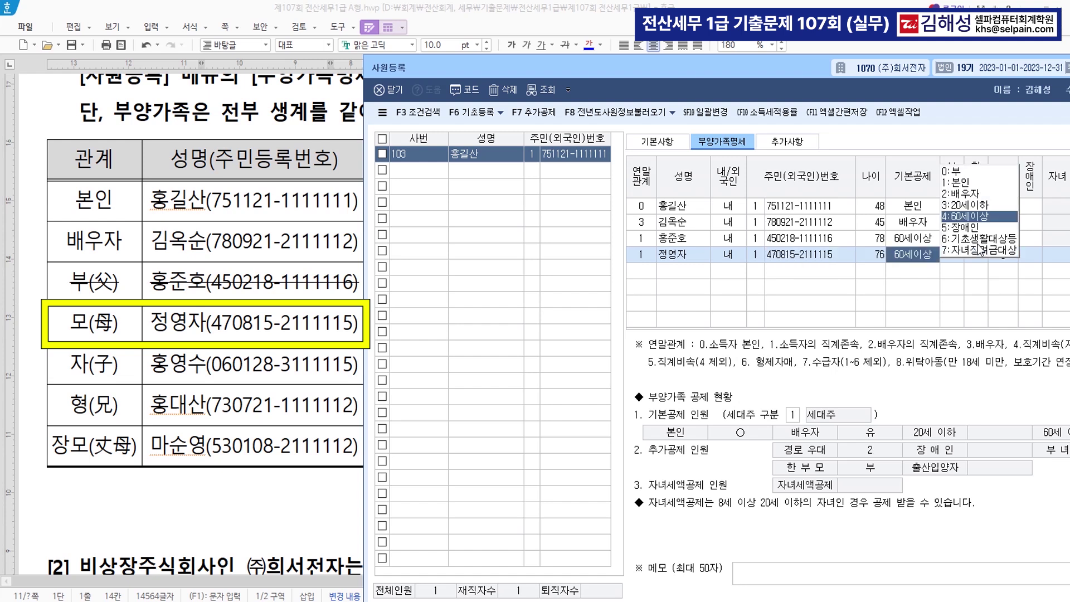
{"action": "key", "text": "Return"}
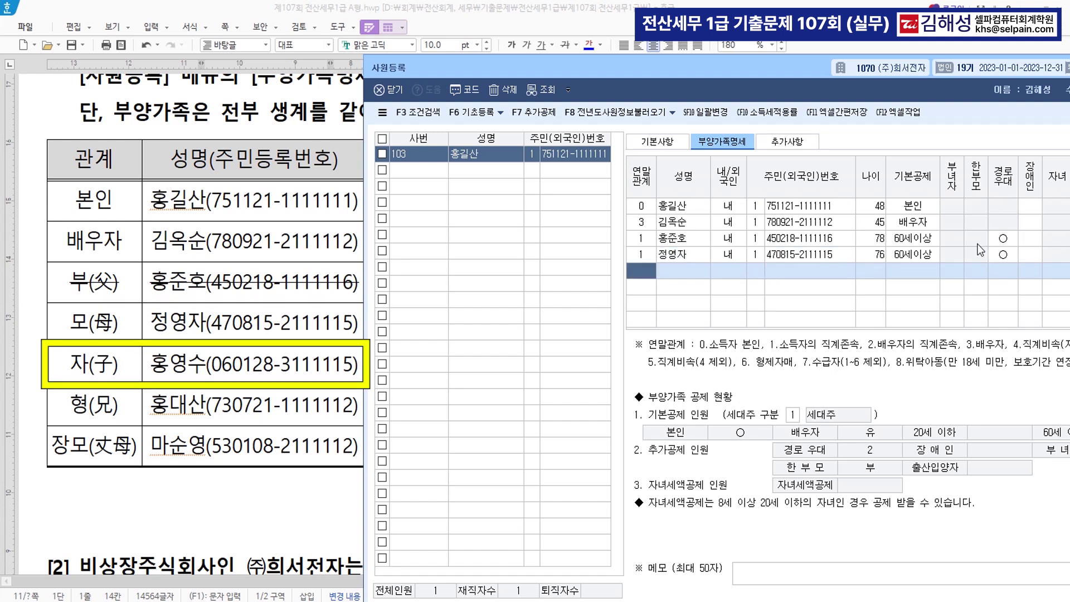
Add the son with relation code 4, ID type 1 and his resident number
{"action": "type", "text": "4"}
{"action": "key", "text": "Return"}
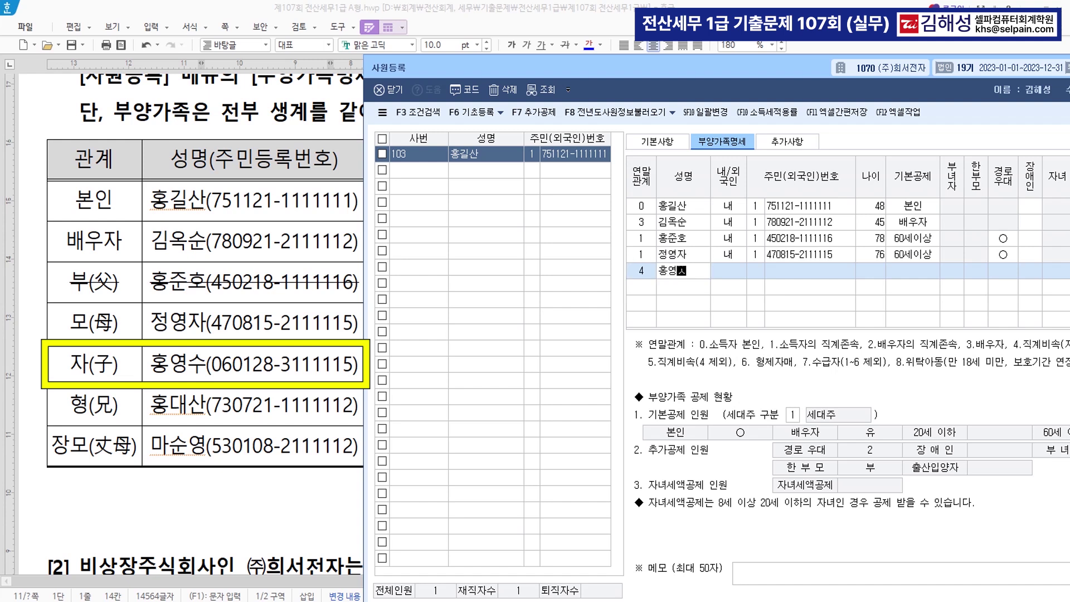
{"action": "key", "text": "Return"}
{"action": "key", "text": "Return"}
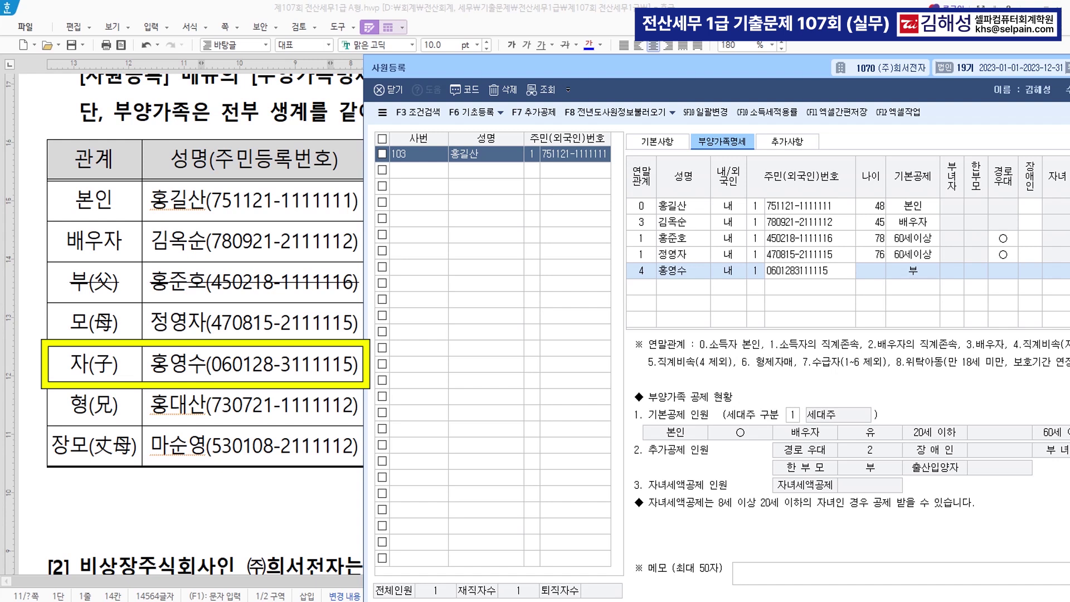
{"action": "key", "text": "Return"}
{"action": "key", "text": "Return"}
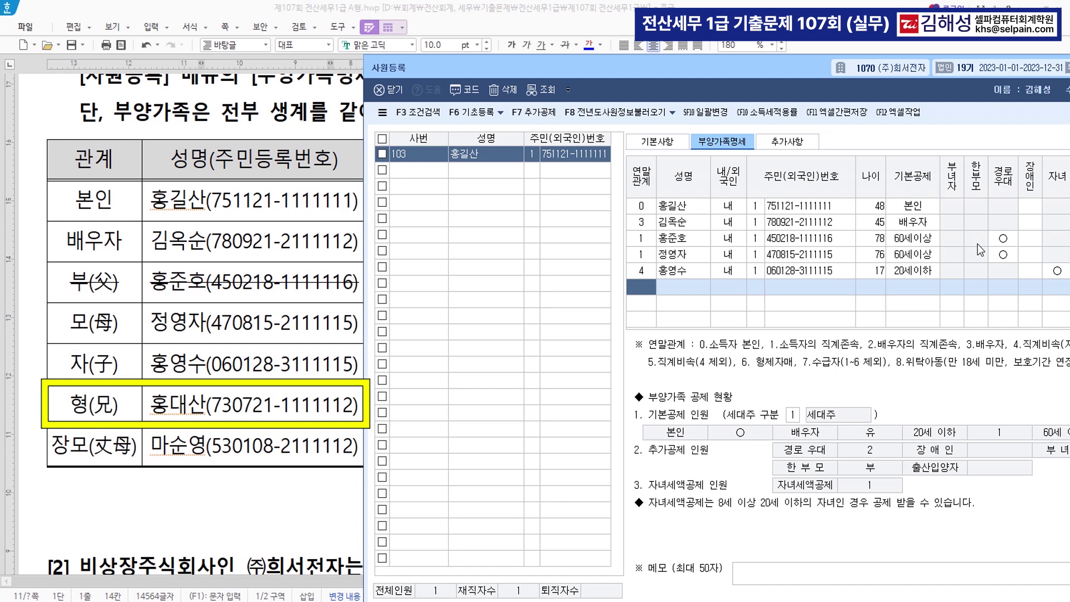
Add the older brother with relation code 6 and his resident number
{"action": "type", "text": "6"}
{"action": "key", "text": "Return"}
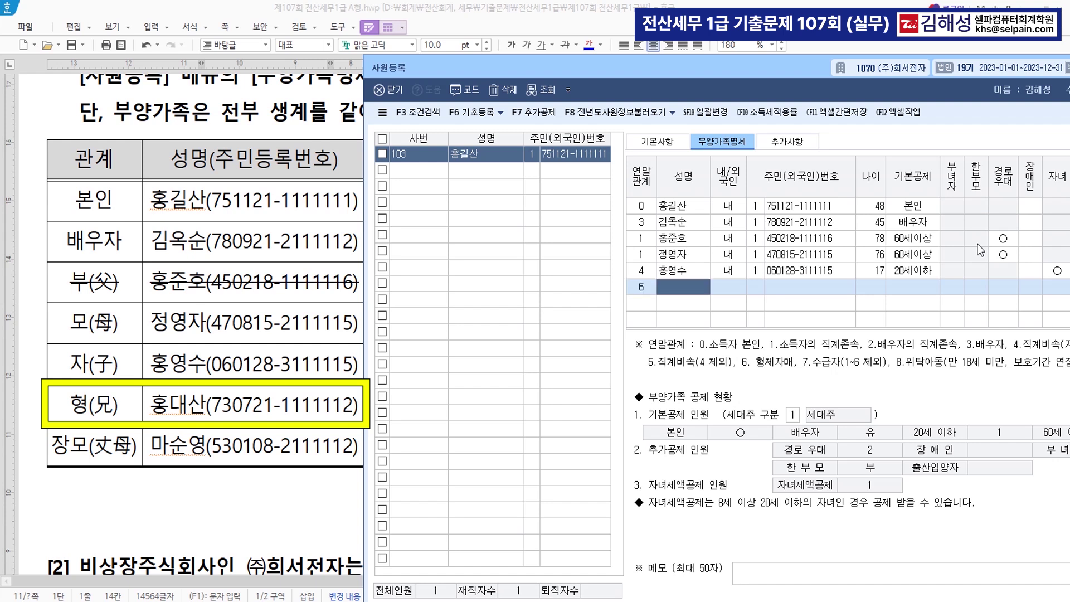
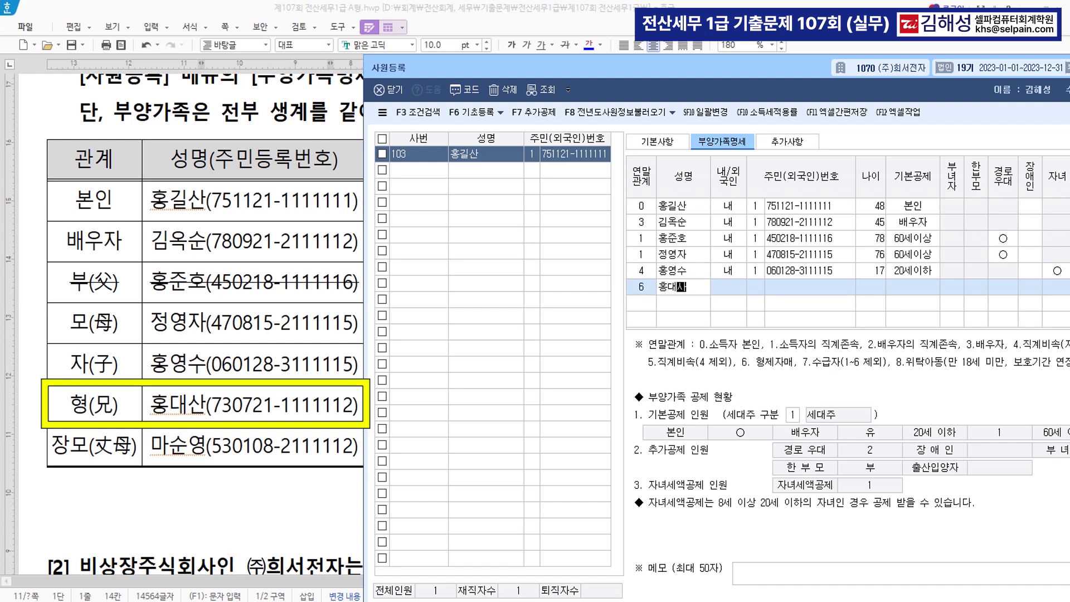
{"action": "key", "text": "Return"}
{"action": "key", "text": "Return"}
{"action": "key", "text": "Return"}
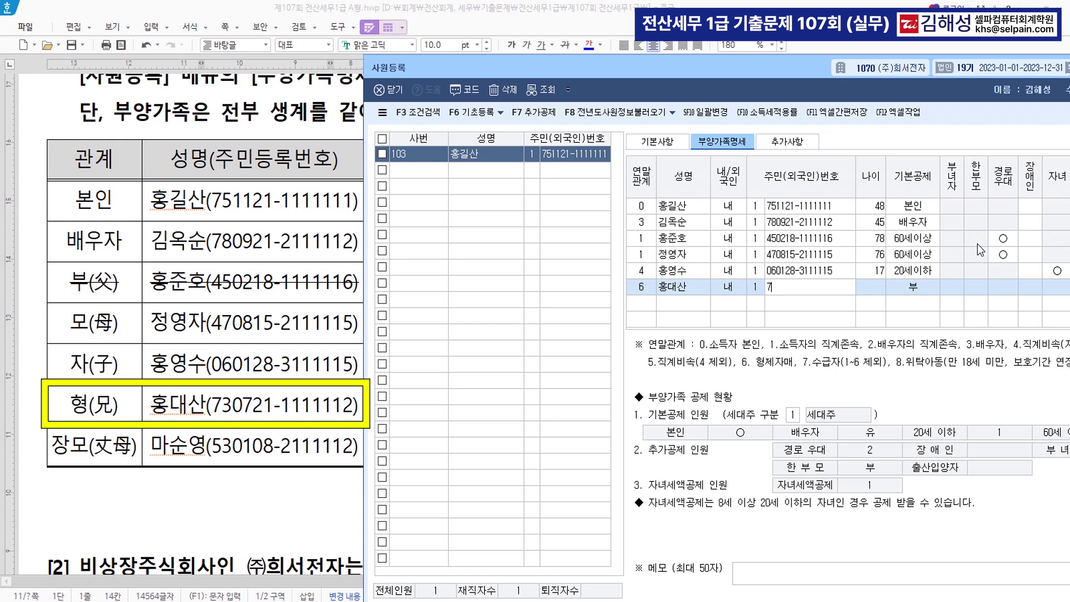
{"action": "key", "text": "Return"}
{"action": "key", "text": "Return"}
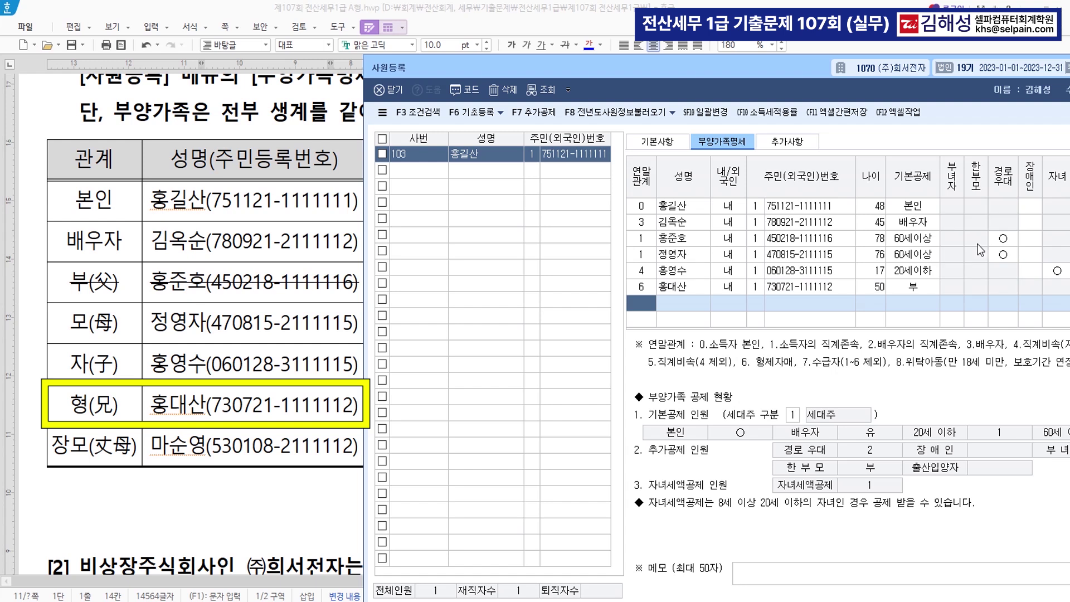
{"action": "type", "text": "2"}
{"action": "key", "text": "Return"}
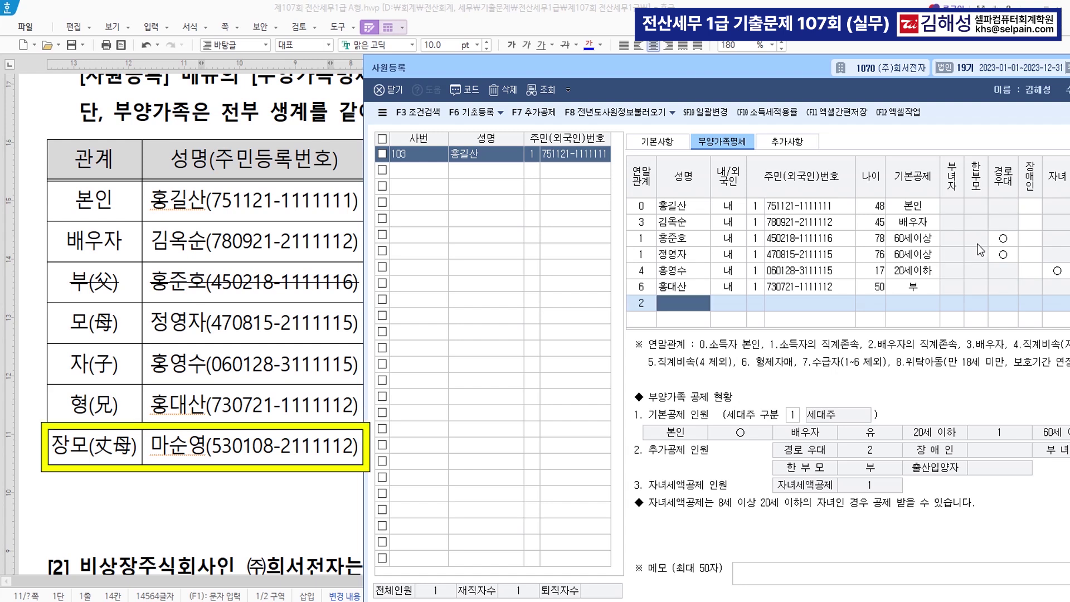
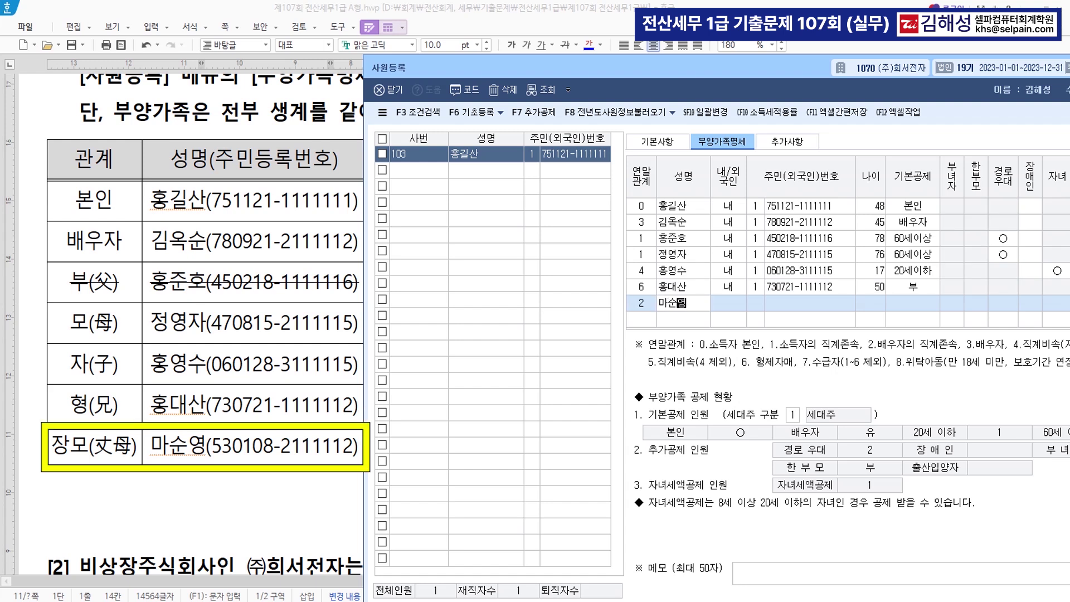
Add the mother-in-law with ID type 1, her resident number and 60세이상 basic deduction
{"action": "key", "text": "Return"}
{"action": "type", "text": "1"}
{"action": "key", "text": "Return"}
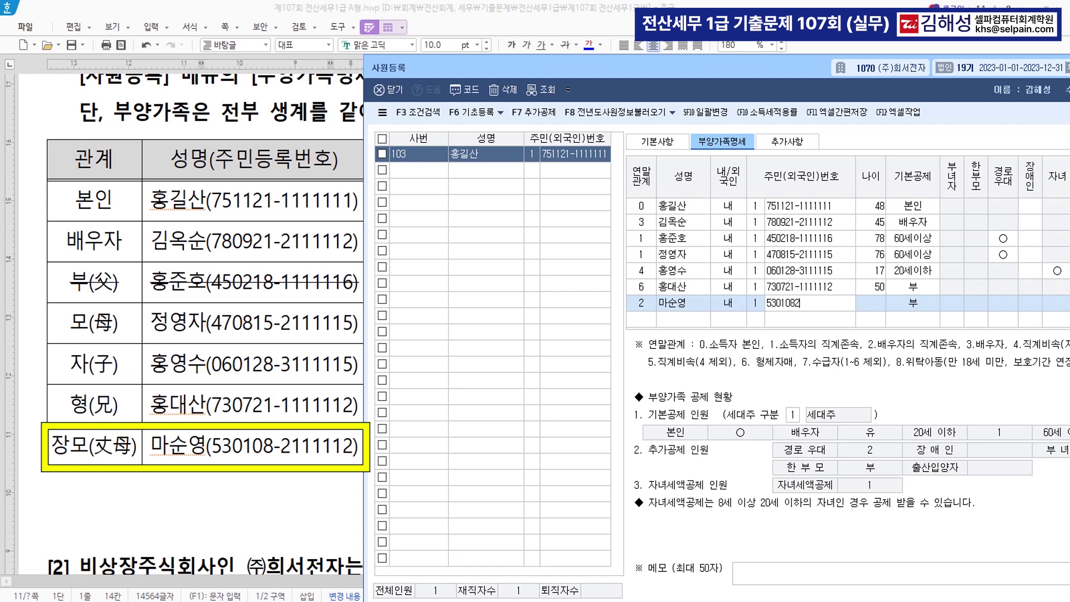
{"action": "key", "text": "Return"}
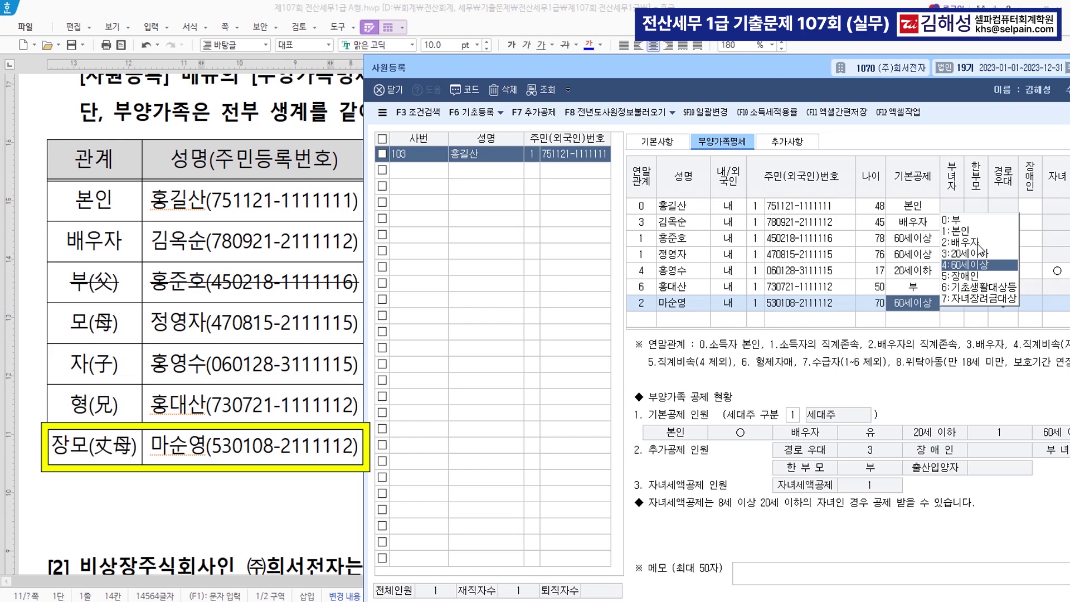
{"action": "key", "text": "Return"}
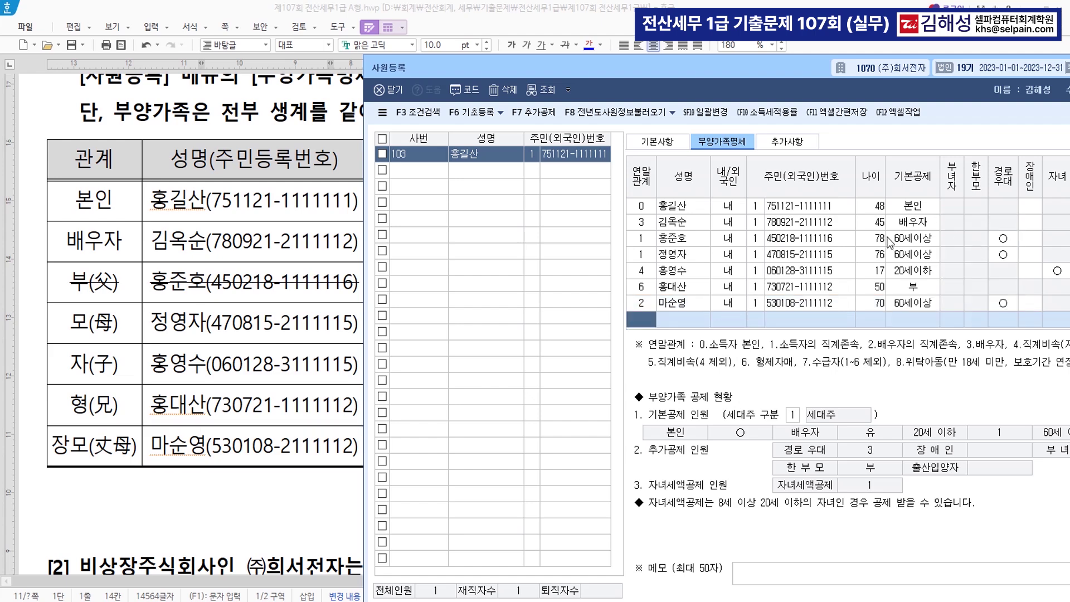
{"action": "left_click_drag", "start_coordinate": [623, 73], "coordinate": [337, 272]}
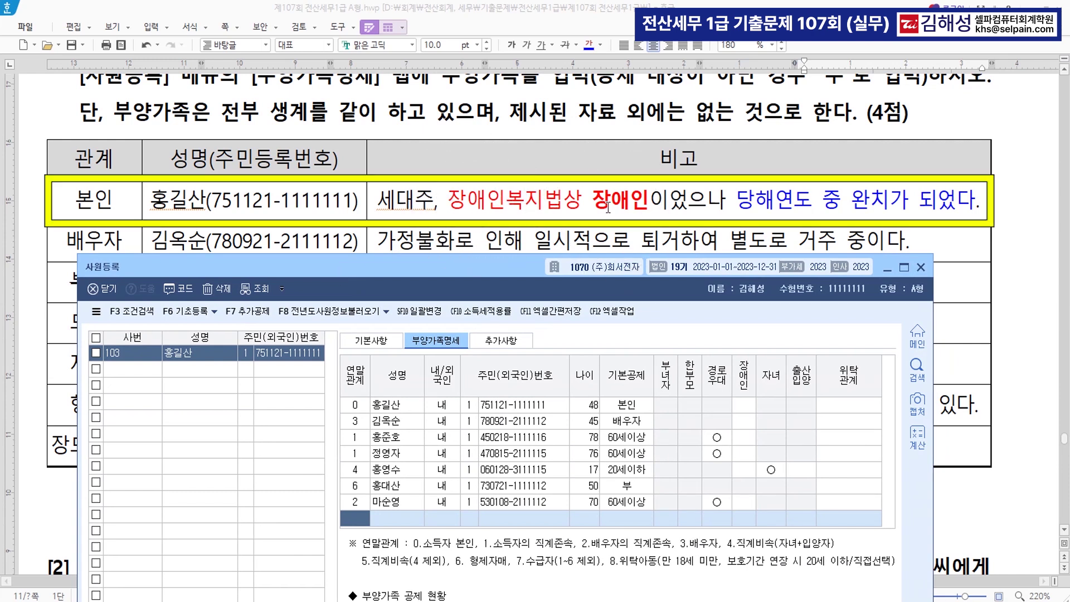
Mark the employee as 장애인 (장애인복지법) and set the father's 기본공제 to 0:부
{"action": "left_click", "coordinate": [749, 410]}
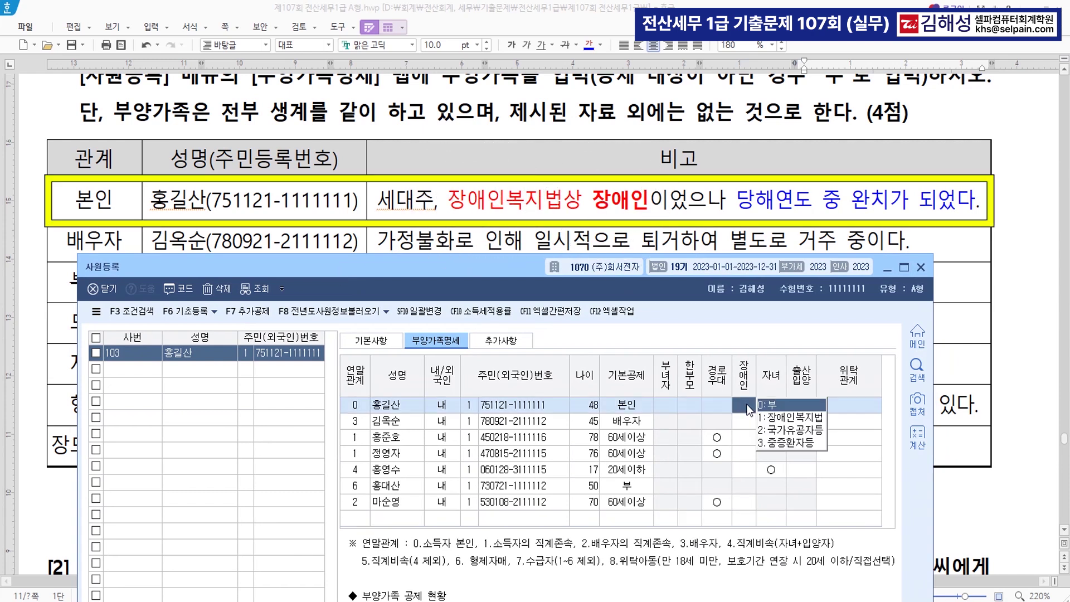
{"action": "left_click", "coordinate": [778, 417]}
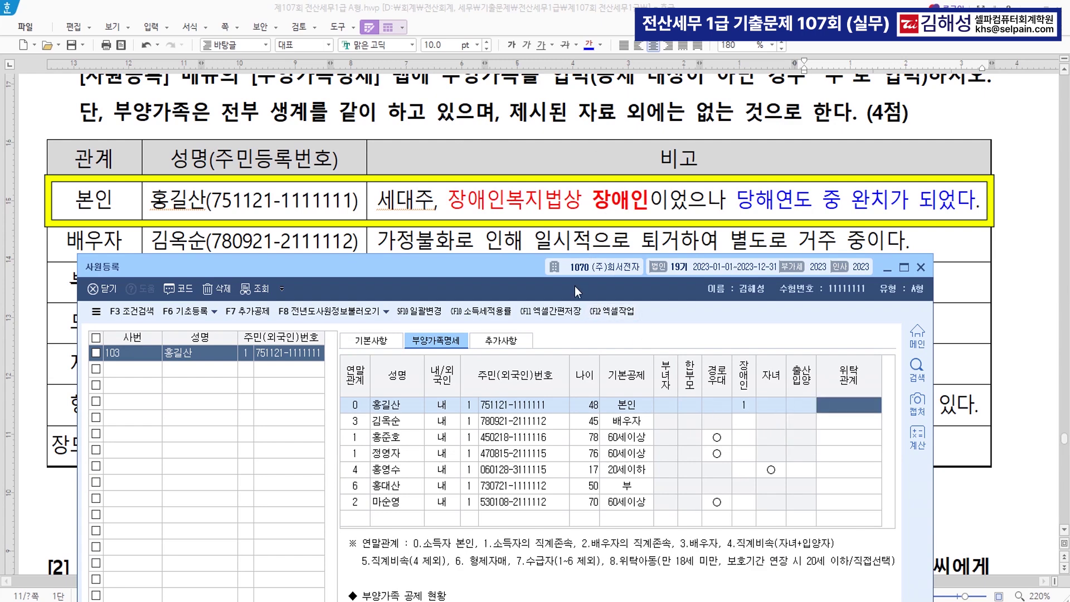
{"action": "left_click_drag", "start_coordinate": [463, 270], "coordinate": [479, 334]}
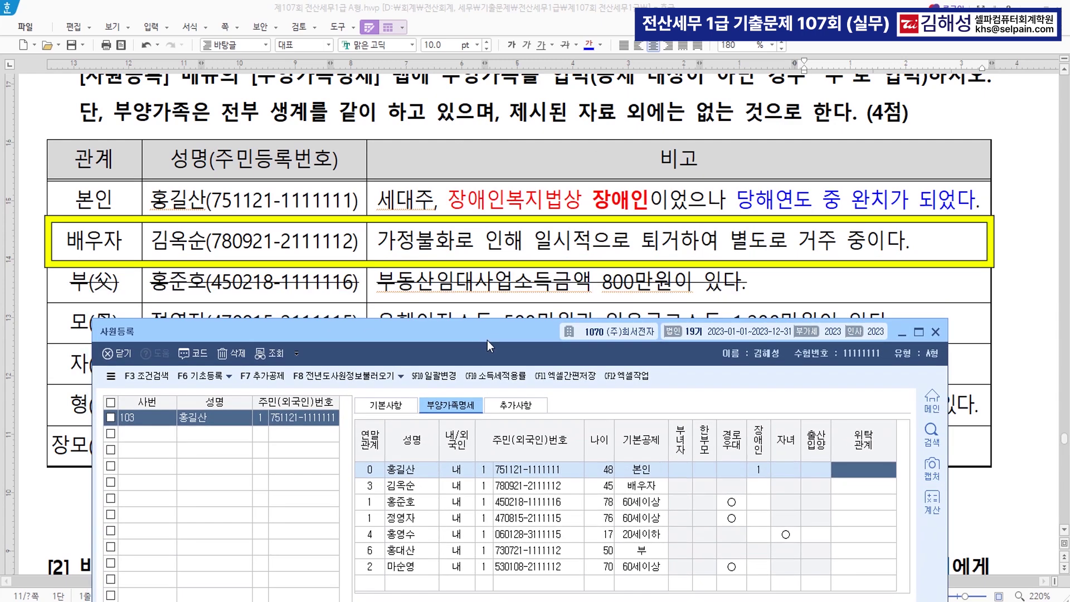
{"action": "left_click", "coordinate": [630, 505]}
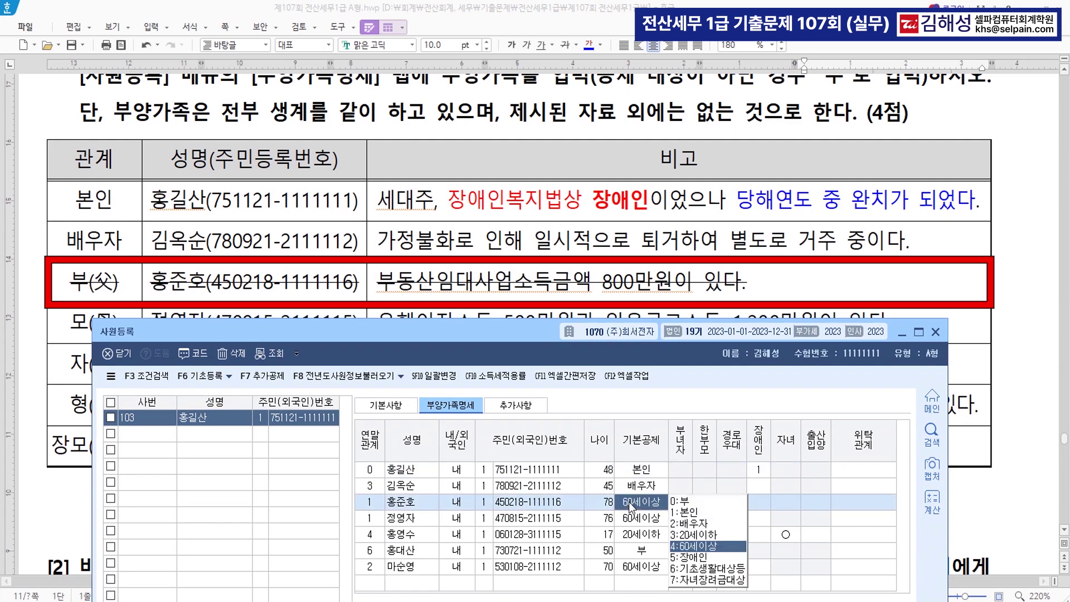
{"action": "left_click", "coordinate": [691, 505]}
Claim the older brother as 장애인 with type 1:장애인복지법, then close employee registration
{"action": "left_click_drag", "start_coordinate": [520, 343], "coordinate": [533, 460]}
{"action": "left_click_drag", "start_coordinate": [532, 449], "coordinate": [570, 177]}
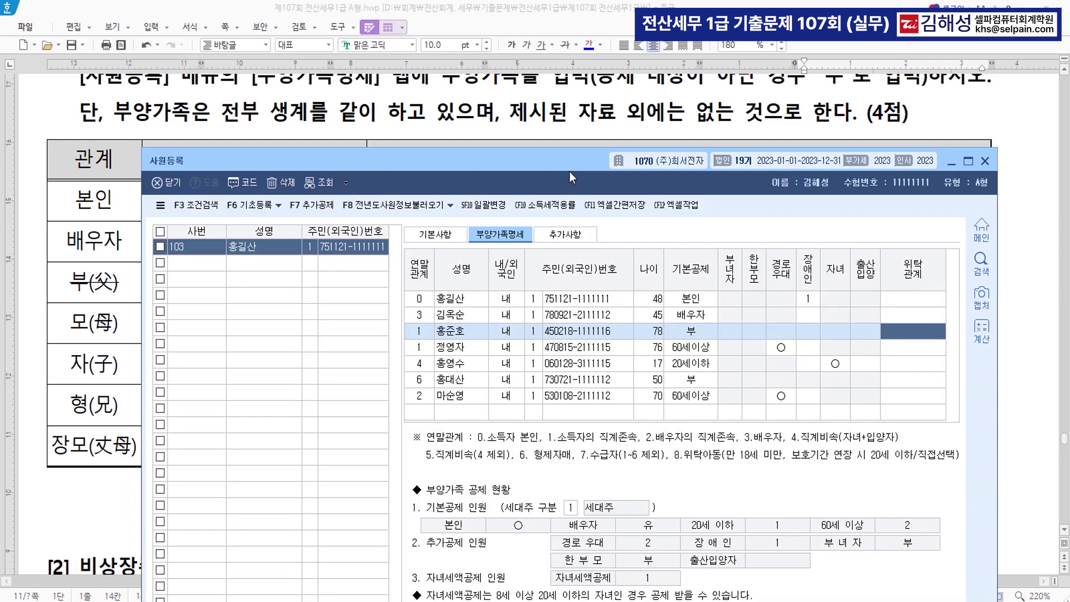
{"action": "left_click", "coordinate": [678, 385]}
{"action": "left_click", "coordinate": [757, 360]}
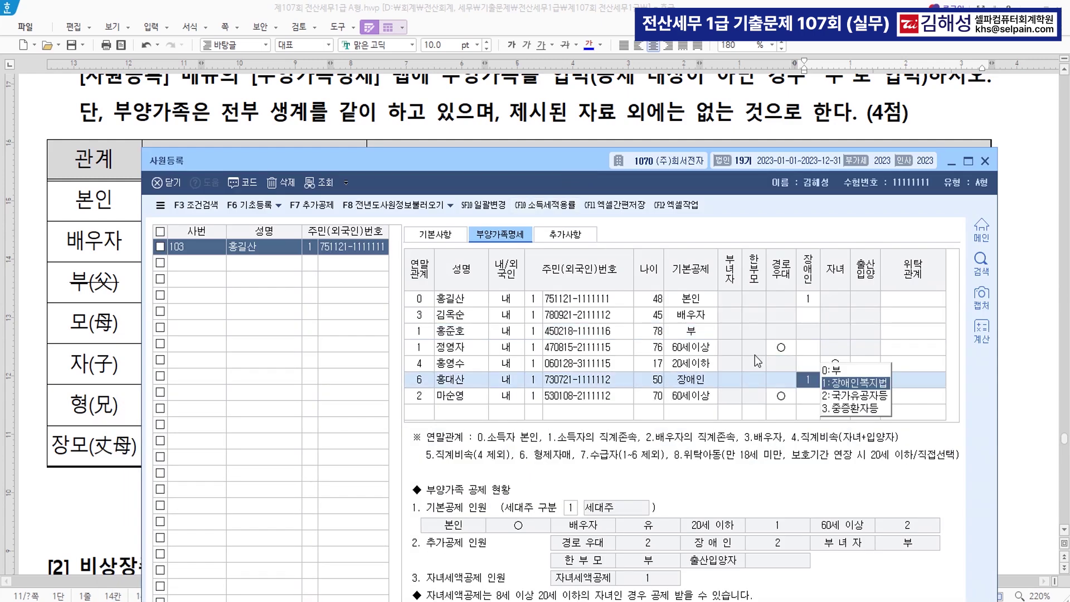
{"action": "left_click", "coordinate": [859, 383]}
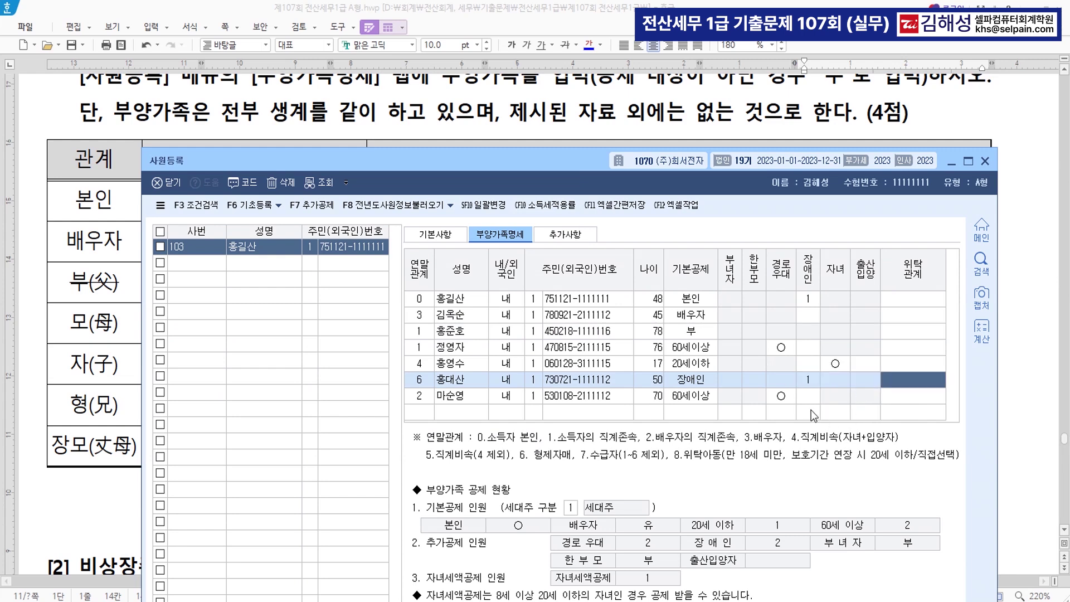
{"action": "key", "text": "Return"}
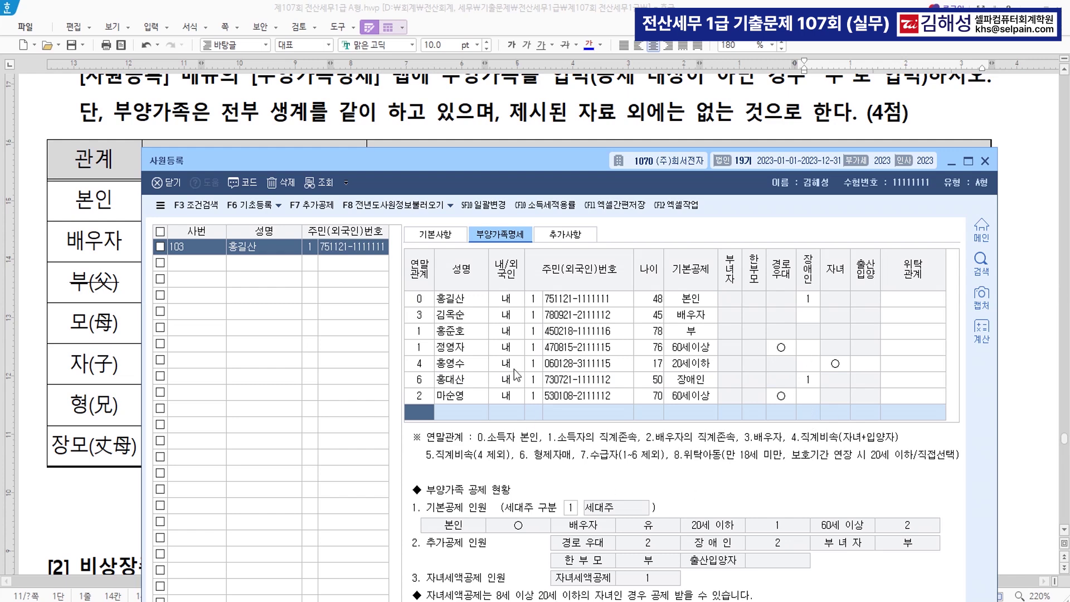
{"action": "left_click_drag", "start_coordinate": [489, 162], "coordinate": [488, 131]}
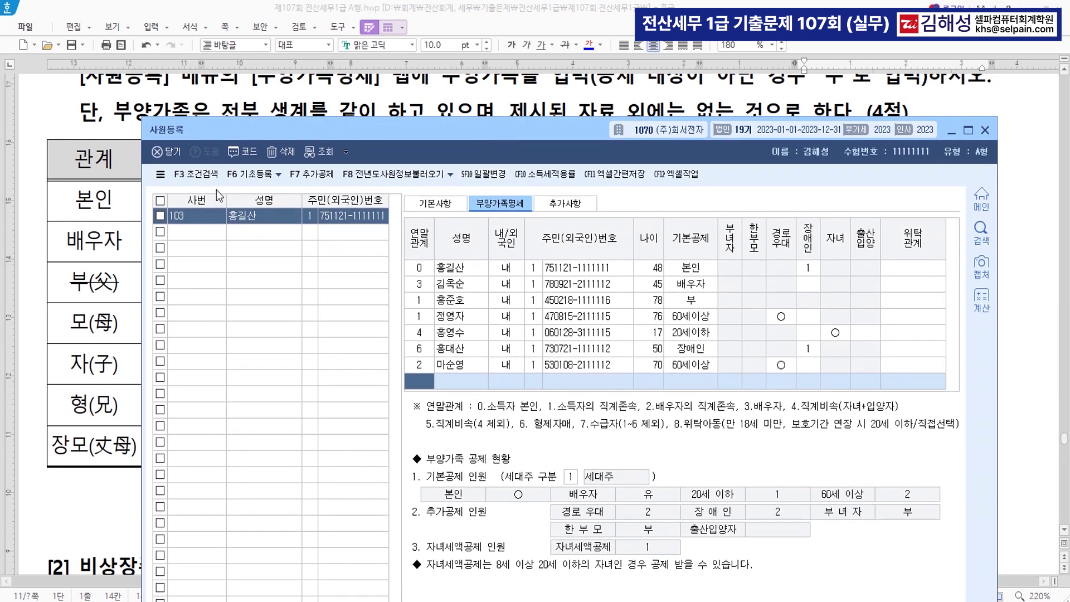
{"action": "left_click", "coordinate": [985, 130]}
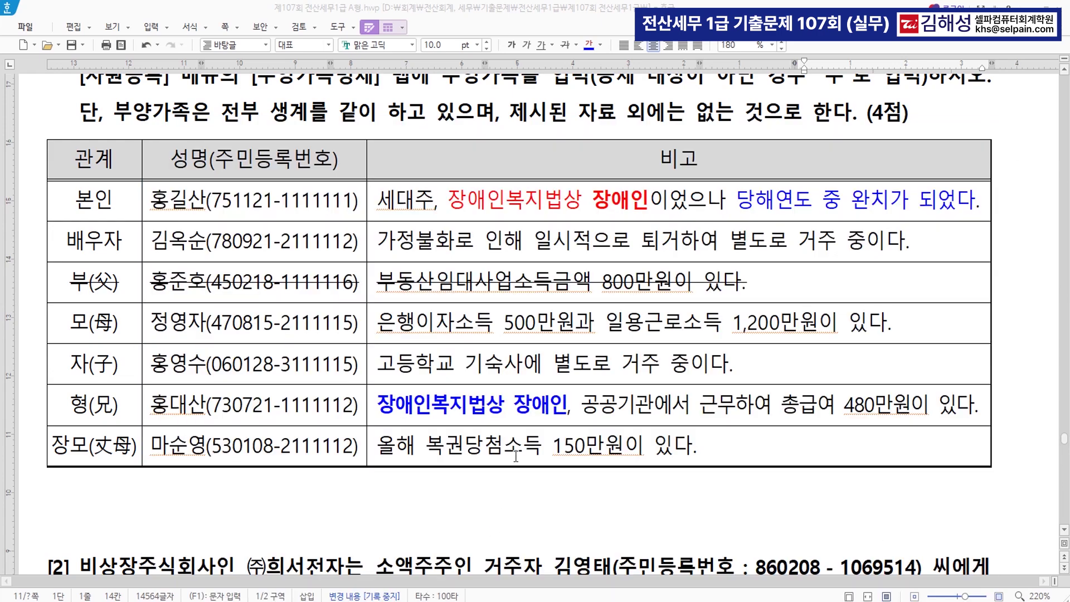
{"action": "scroll", "coordinate": [514, 462], "scroll_direction": "down", "scroll_amount": 5}
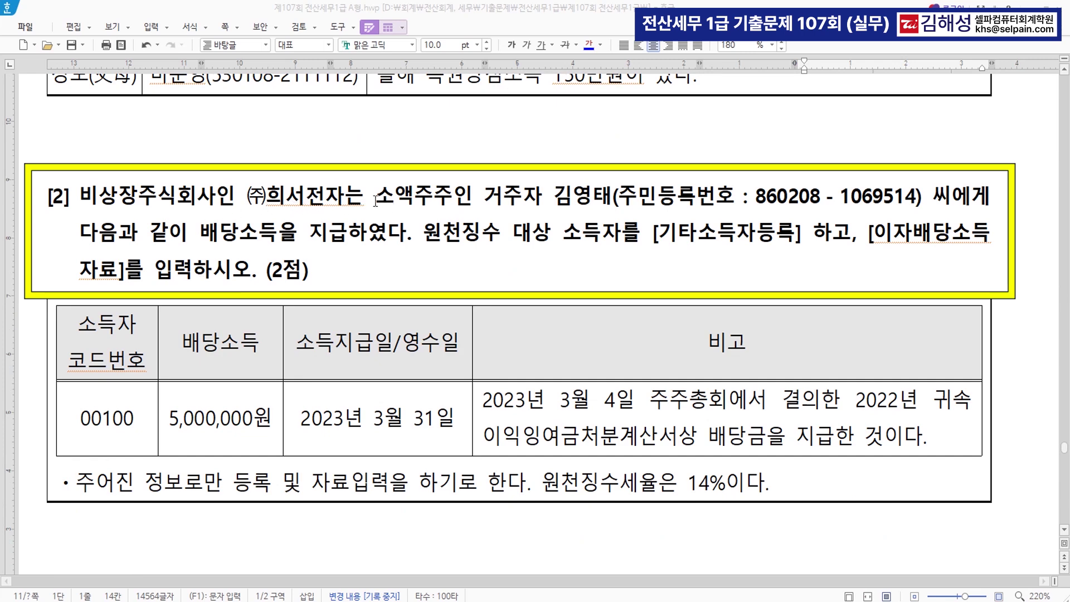
In question [2], colour [기타소득자등록] blue and highlight [이자배당소득자료] yellow
{"action": "left_click_drag", "start_coordinate": [554, 197], "coordinate": [409, 247]}
{"action": "left_click", "coordinate": [484, 252]}
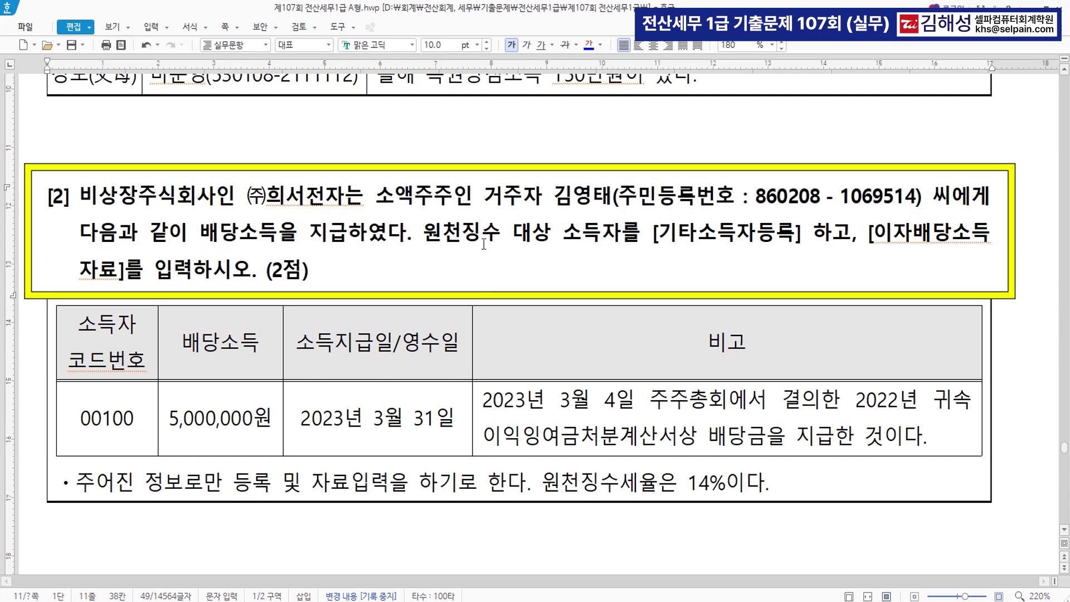
{"action": "left_click_drag", "start_coordinate": [653, 239], "coordinate": [801, 239]}
{"action": "left_click", "coordinate": [589, 45]}
{"action": "left_click_drag", "start_coordinate": [869, 240], "coordinate": [123, 273]}
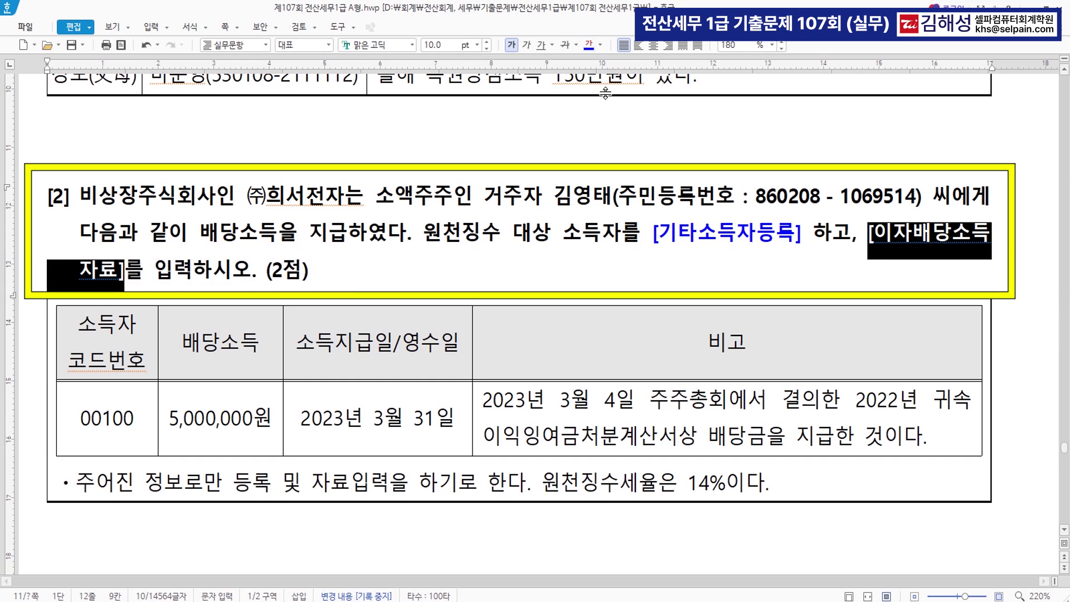
{"action": "left_click", "coordinate": [589, 46]}
{"action": "scroll", "coordinate": [590, 78], "scroll_direction": "down", "scroll_amount": 3}
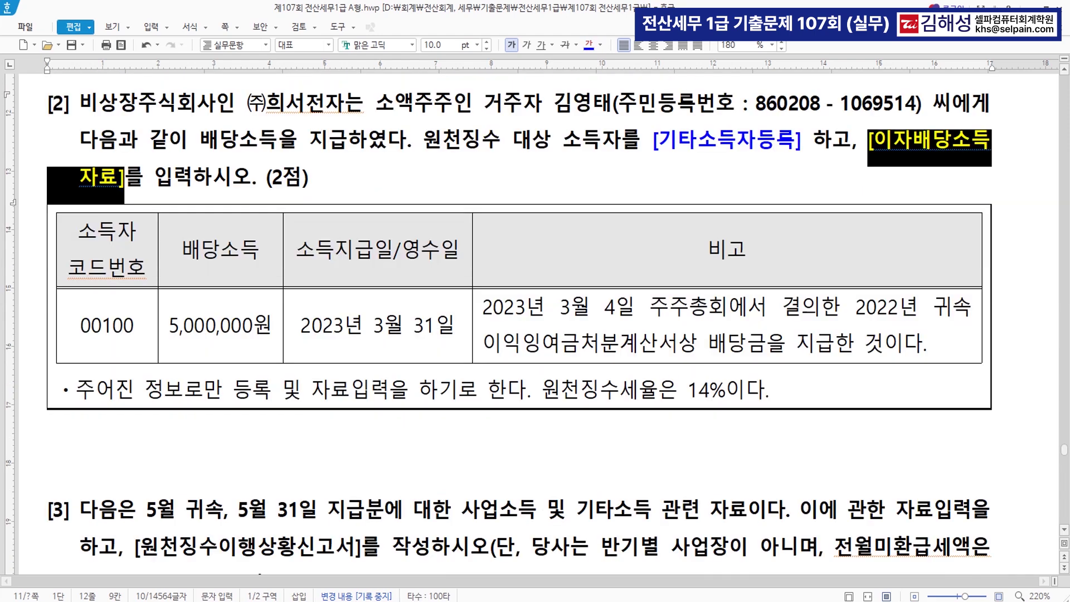
{"action": "key", "text": "alt+Tab"}
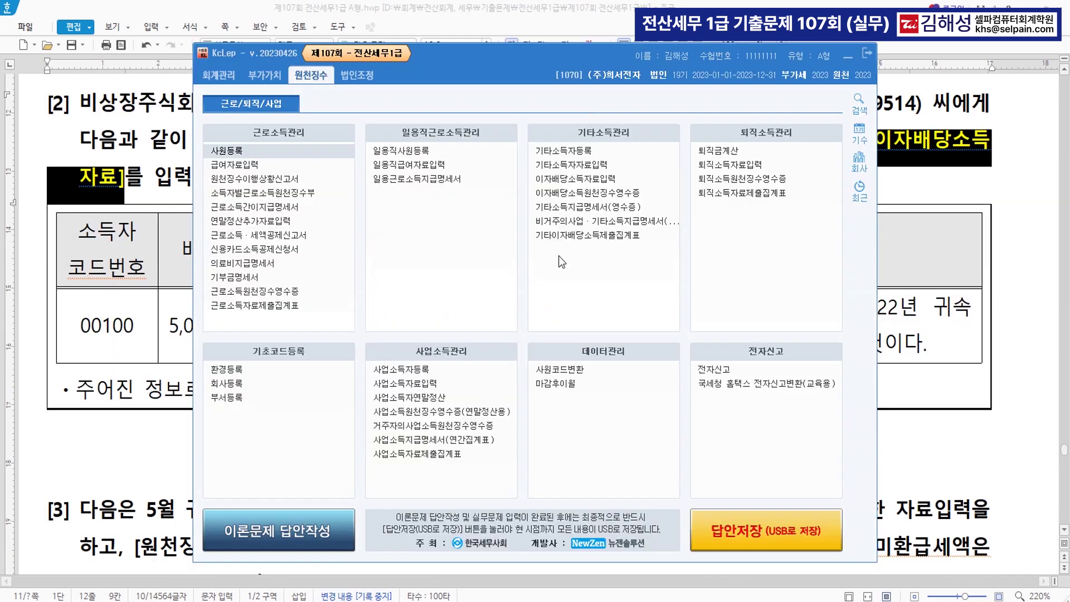
Start a new other-income recipient with code 00100 and the recipient's name
{"action": "left_click", "coordinate": [574, 152]}
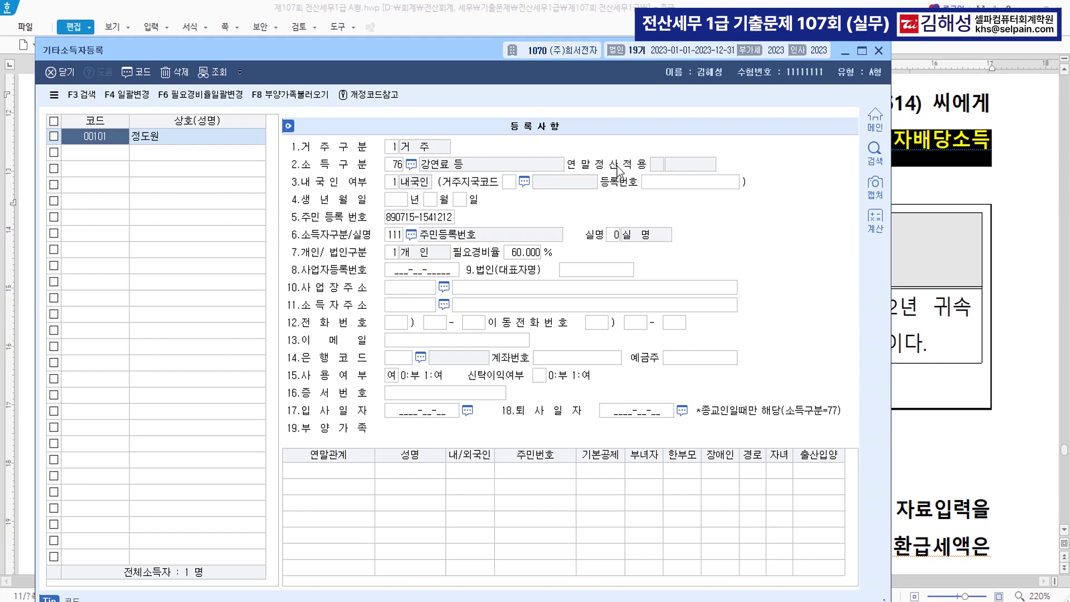
{"action": "left_click", "coordinate": [106, 153]}
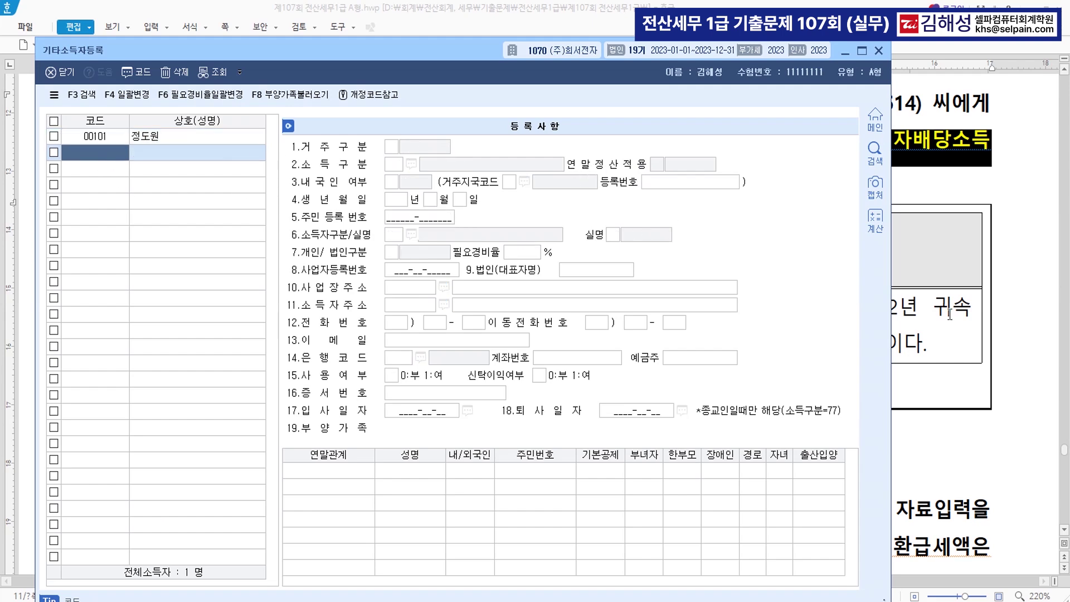
{"action": "left_click", "coordinate": [996, 300]}
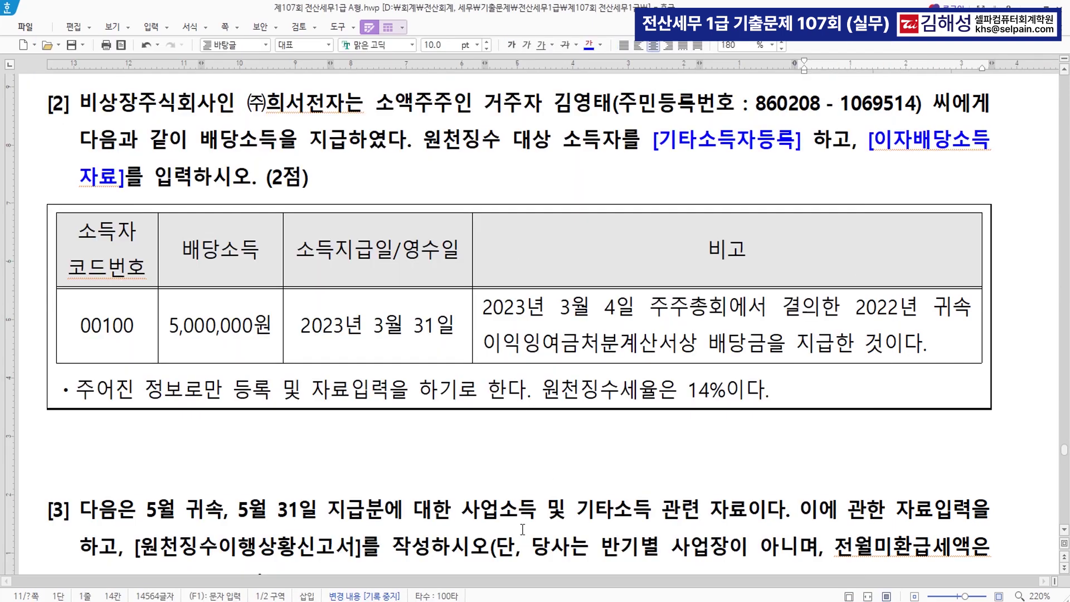
{"action": "key", "text": "alt+Tab"}
{"action": "left_click_drag", "start_coordinate": [350, 49], "coordinate": [498, 272]}
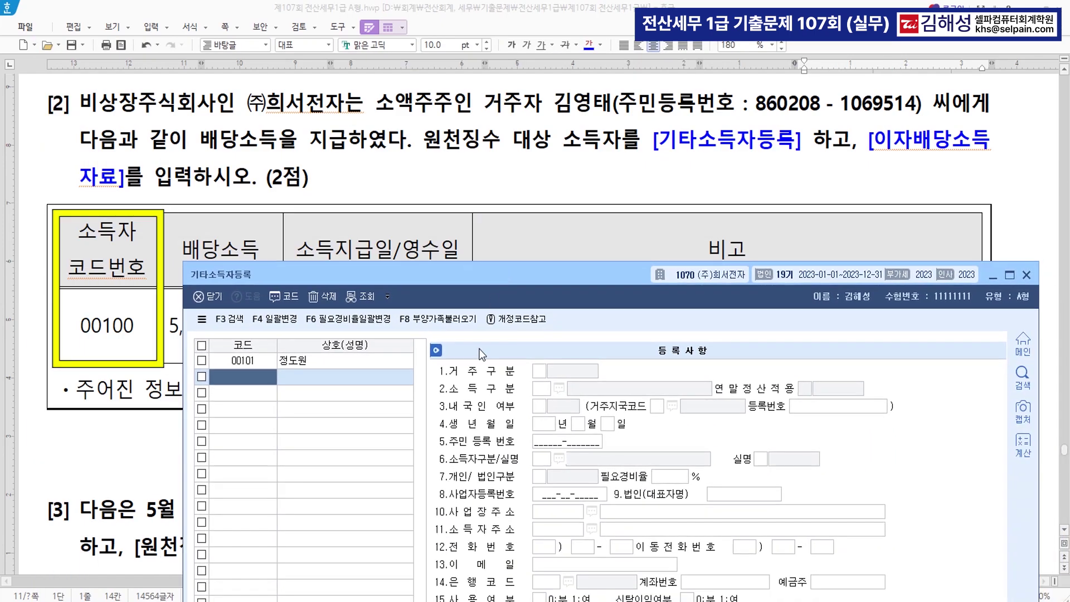
{"action": "type", "text": "00100"}
{"action": "key", "text": "Return"}
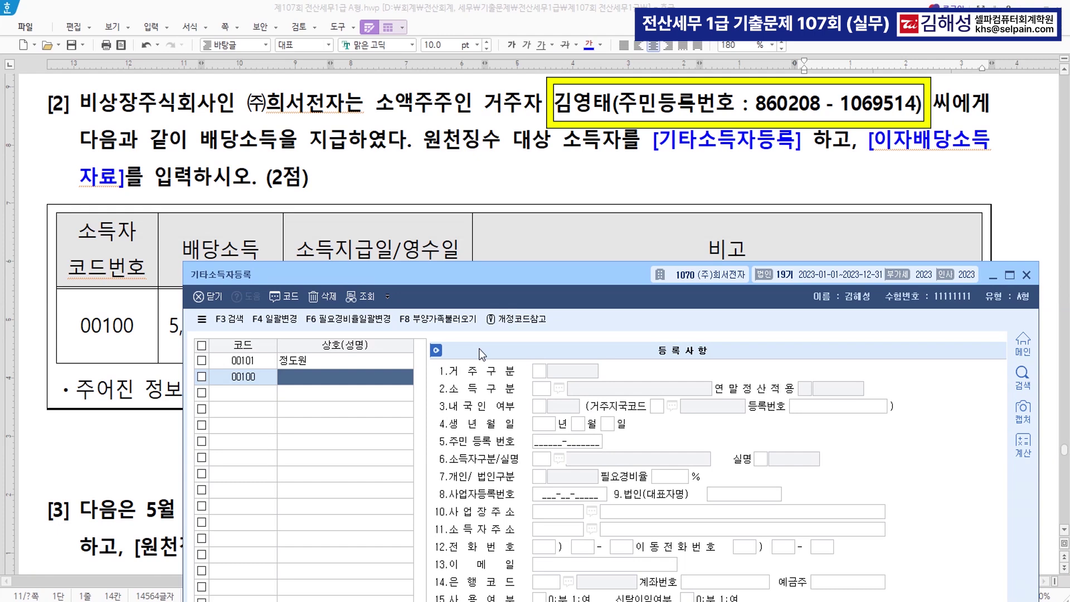
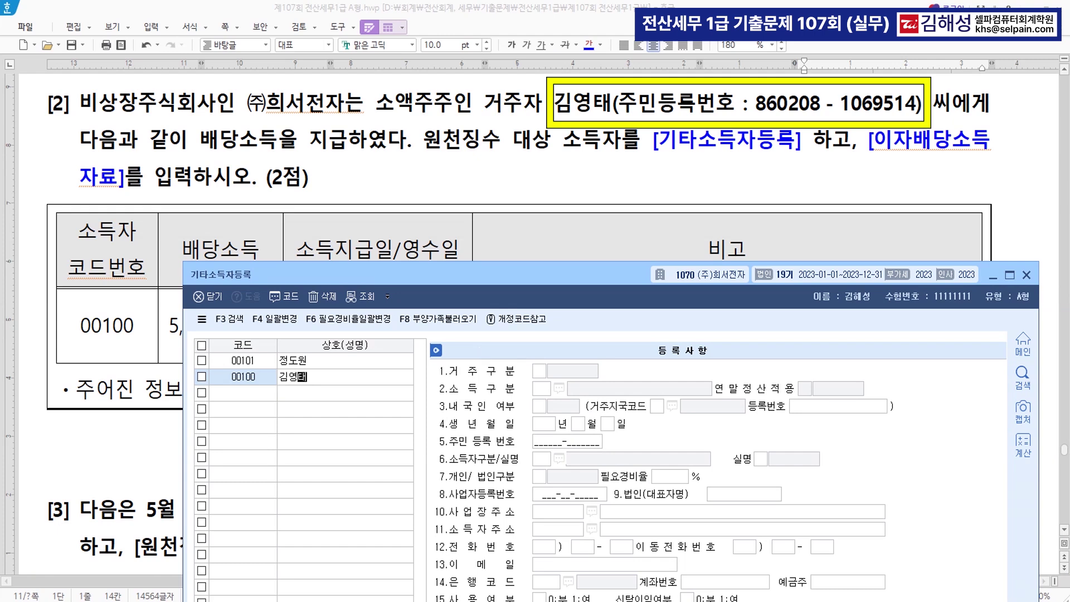
{"action": "key", "text": "Return"}
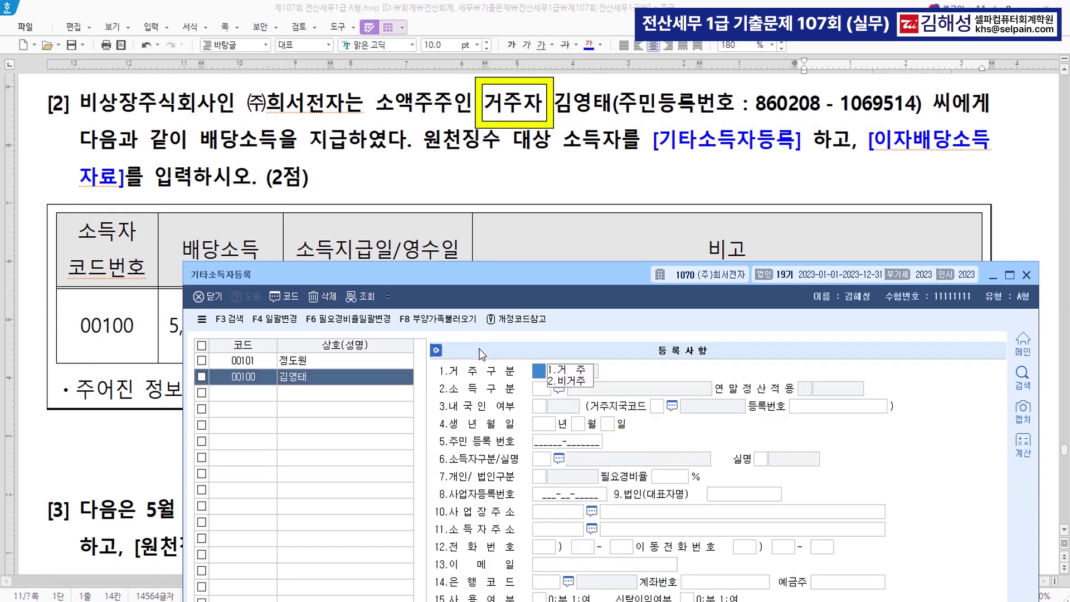
Set 내국인, income type 251 dividends, resident number and 실명 ID, then close the window
{"action": "type", "text": "1"}
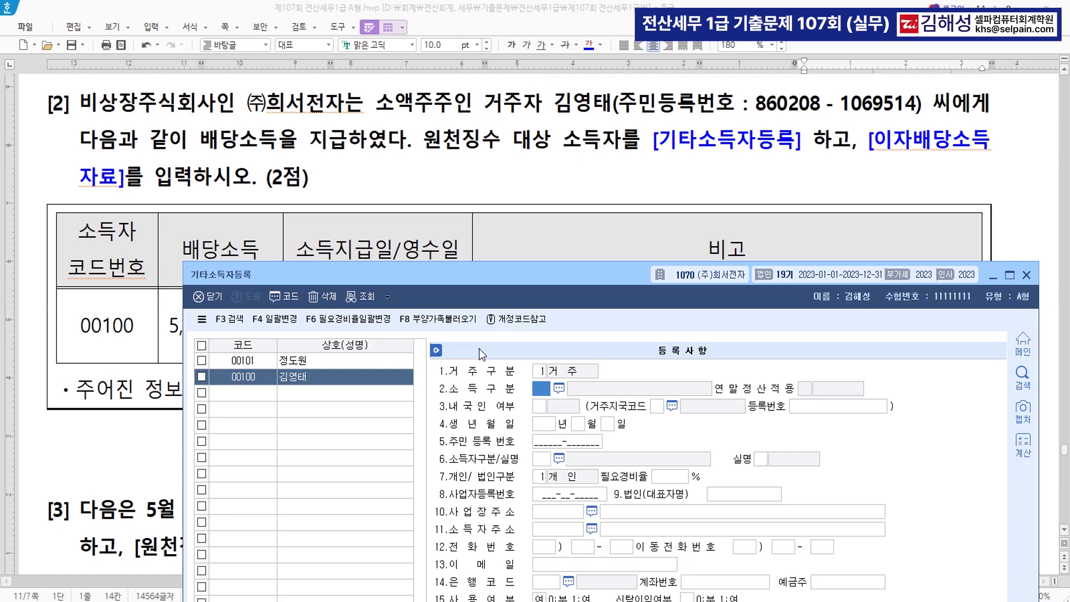
{"action": "key", "text": "F2"}
{"action": "type", "text": "배당"}
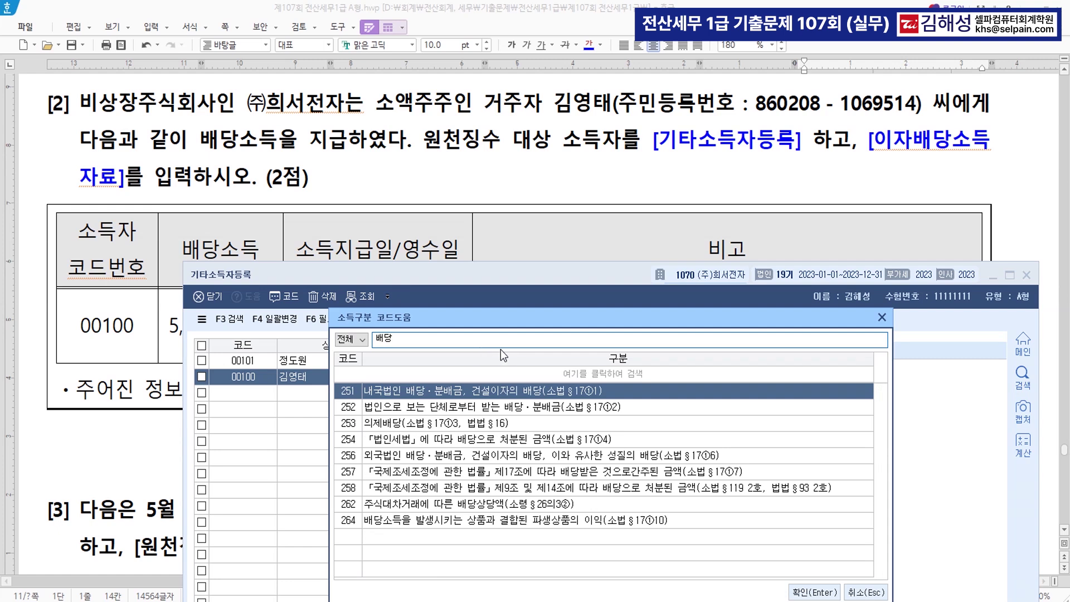
{"action": "double_click", "coordinate": [477, 390]}
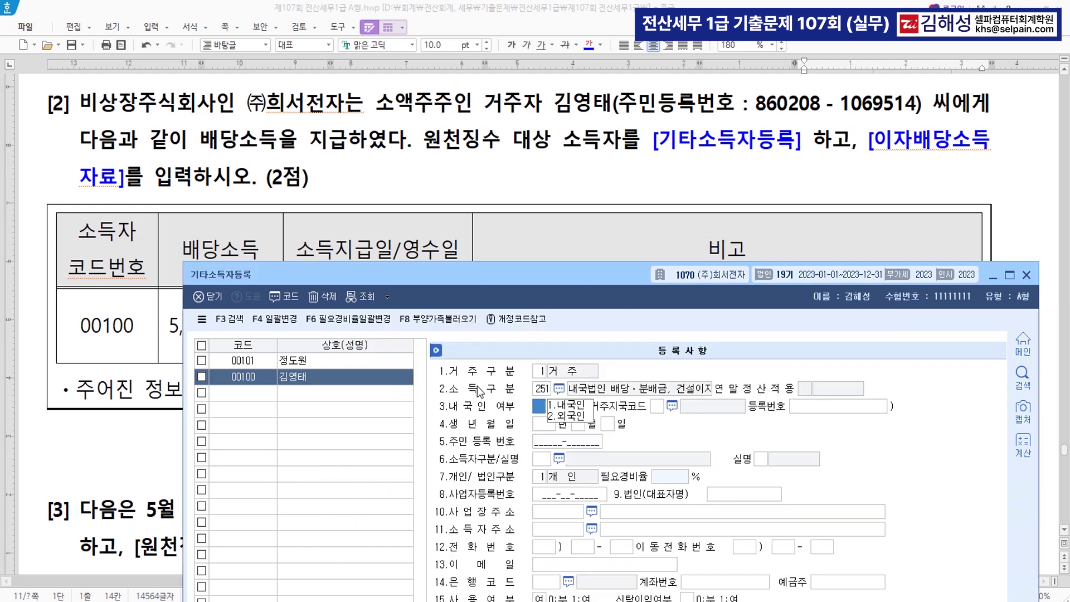
{"action": "type", "text": "1"}
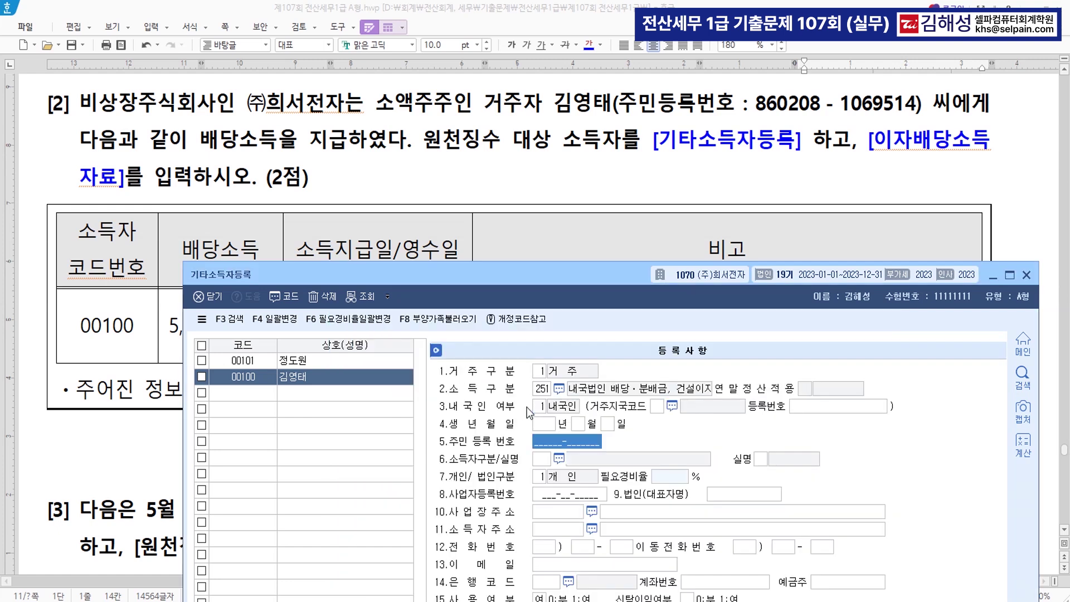
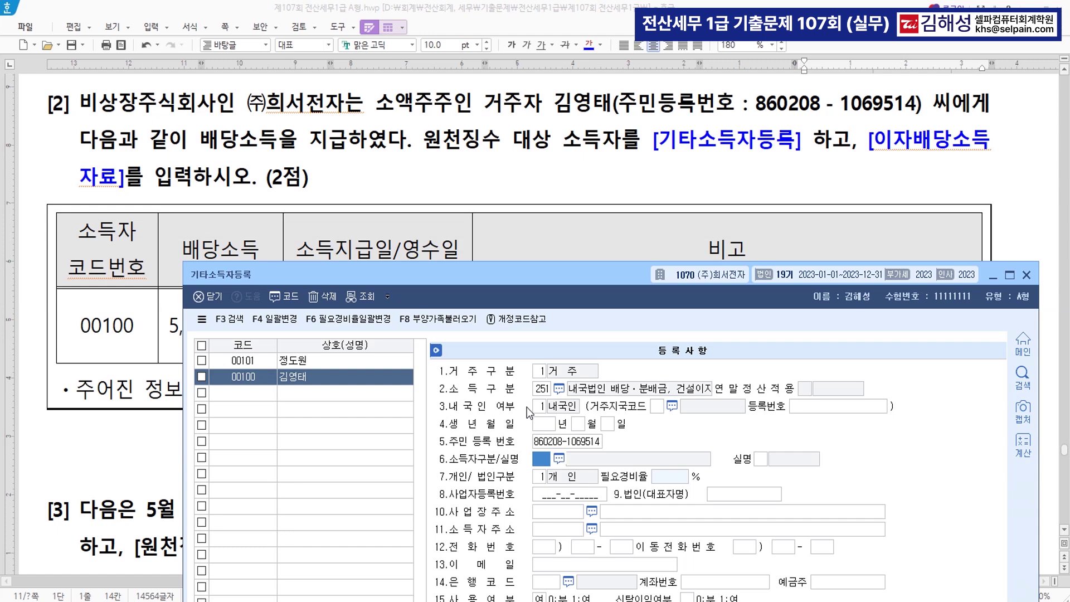
{"action": "key", "text": "F2"}
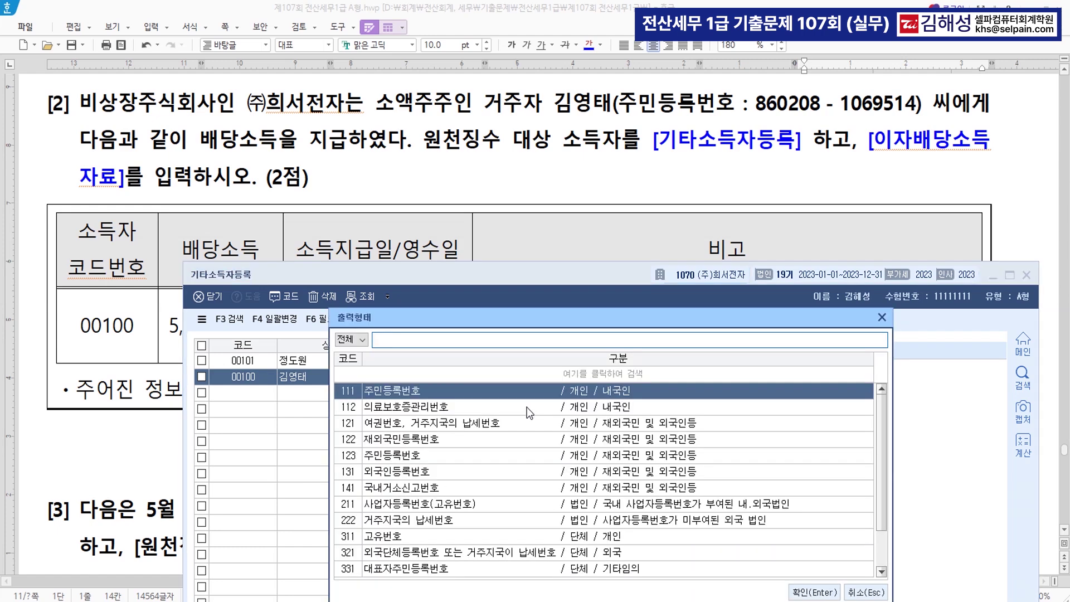
{"action": "key", "text": "Return"}
{"action": "key", "text": "Return"}
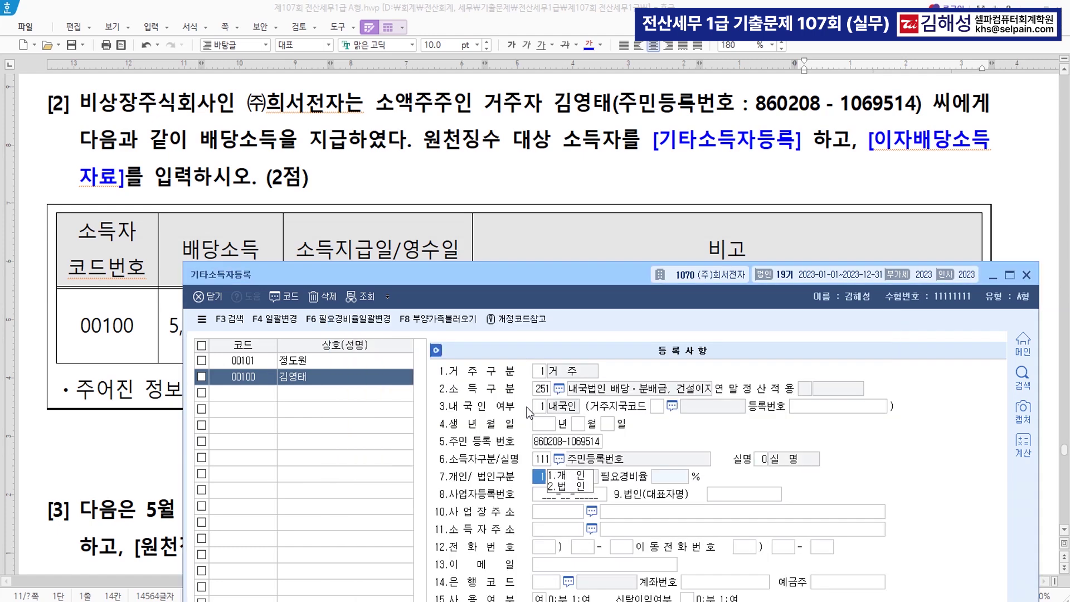
{"action": "key", "text": "Return"}
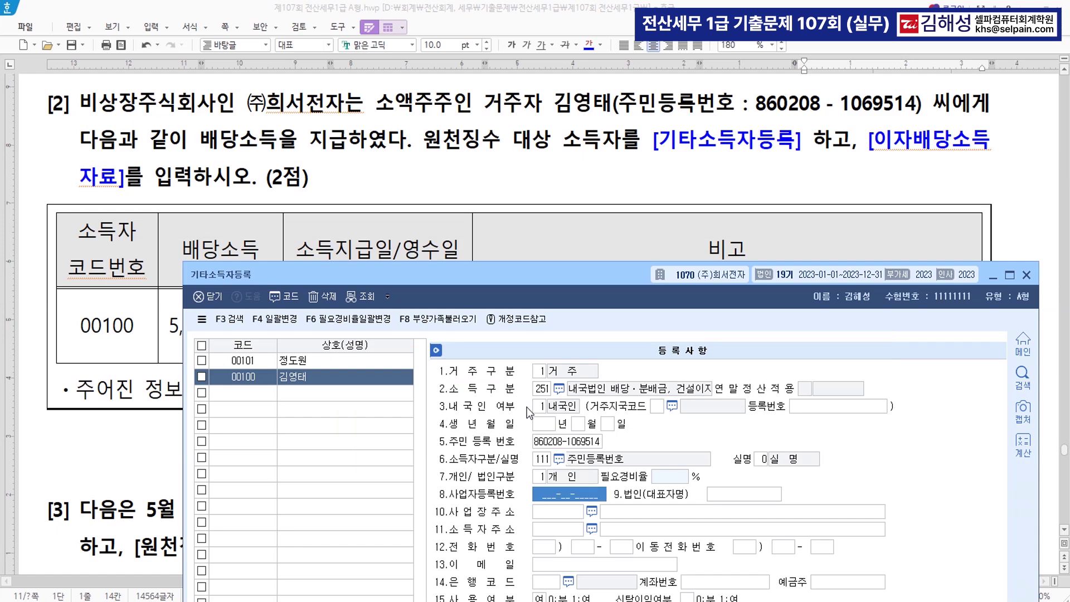
{"action": "left_click_drag", "start_coordinate": [575, 275], "coordinate": [534, 46]}
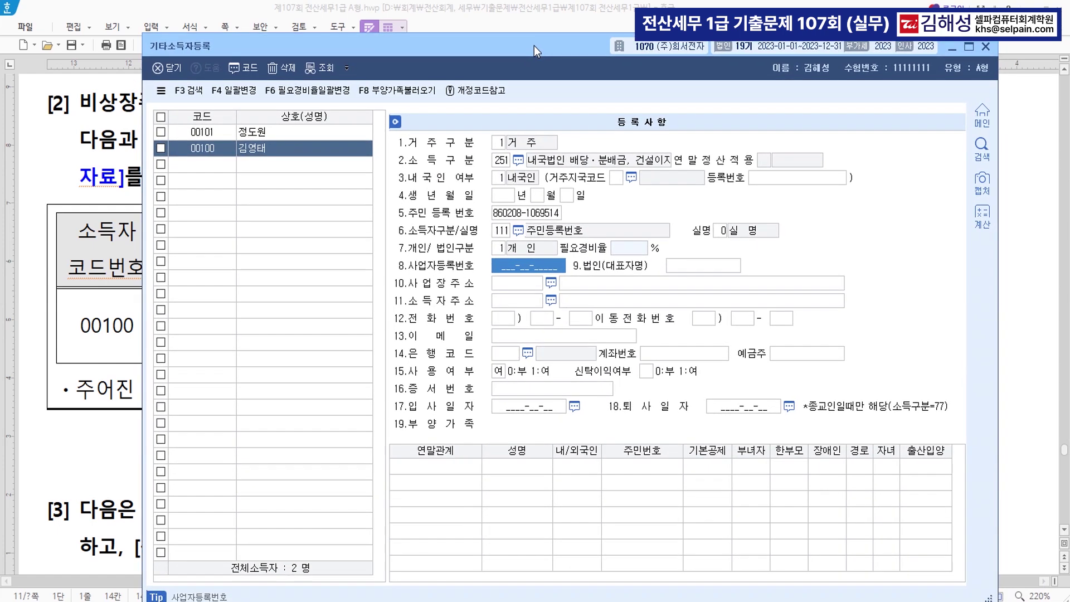
{"action": "left_click", "coordinate": [225, 165]}
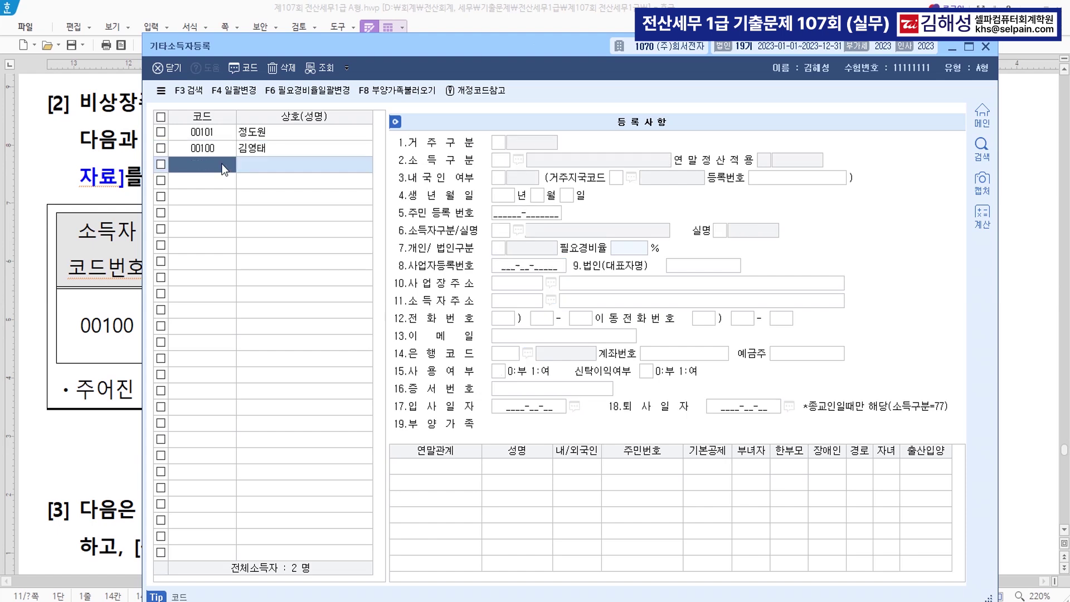
{"action": "left_click", "coordinate": [984, 46]}
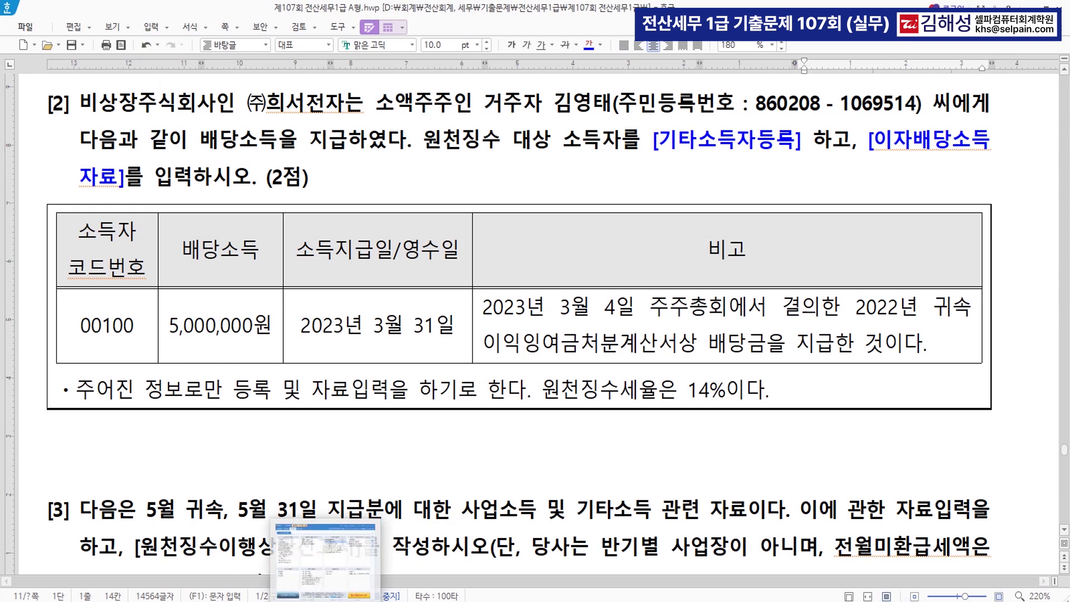
In 이자배당소득자료입력, set the payment date to March 31 and fill row 1 with payee 00100
{"action": "left_click", "coordinate": [329, 539]}
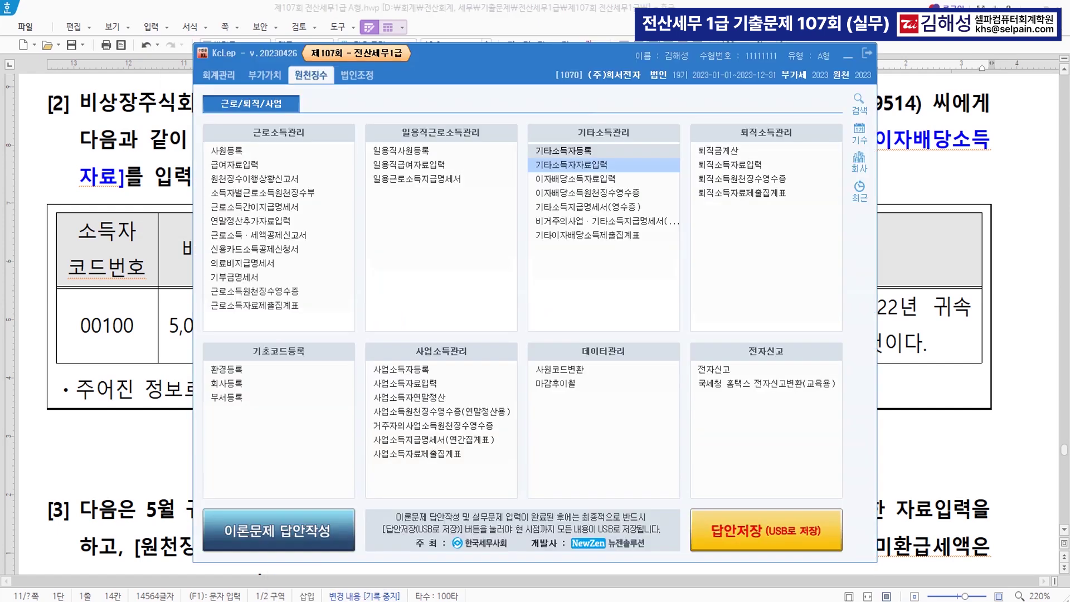
{"action": "left_click", "coordinate": [604, 182]}
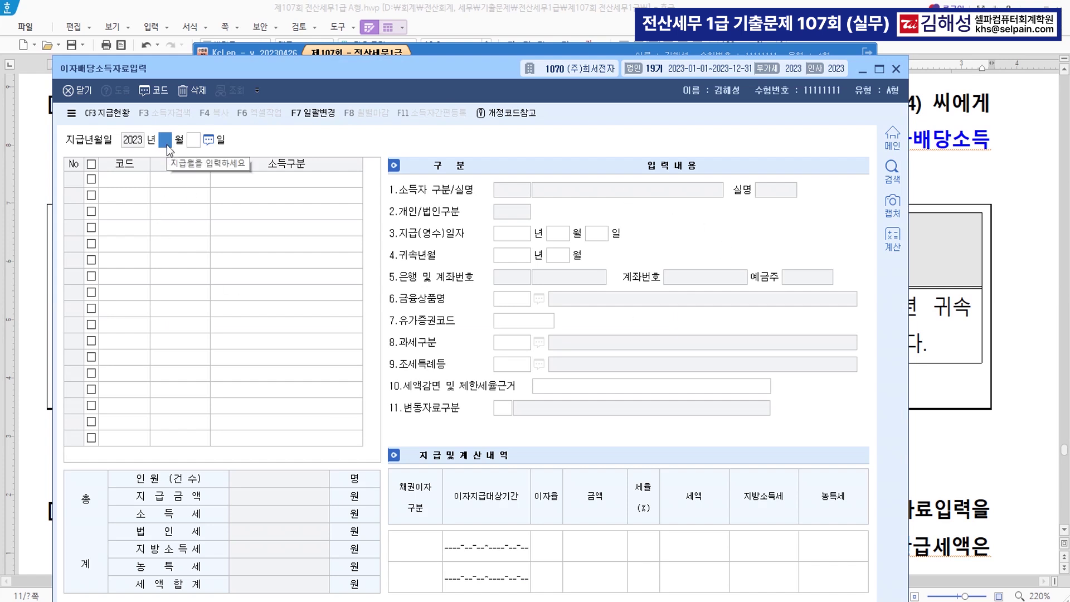
{"action": "type", "text": "3"}
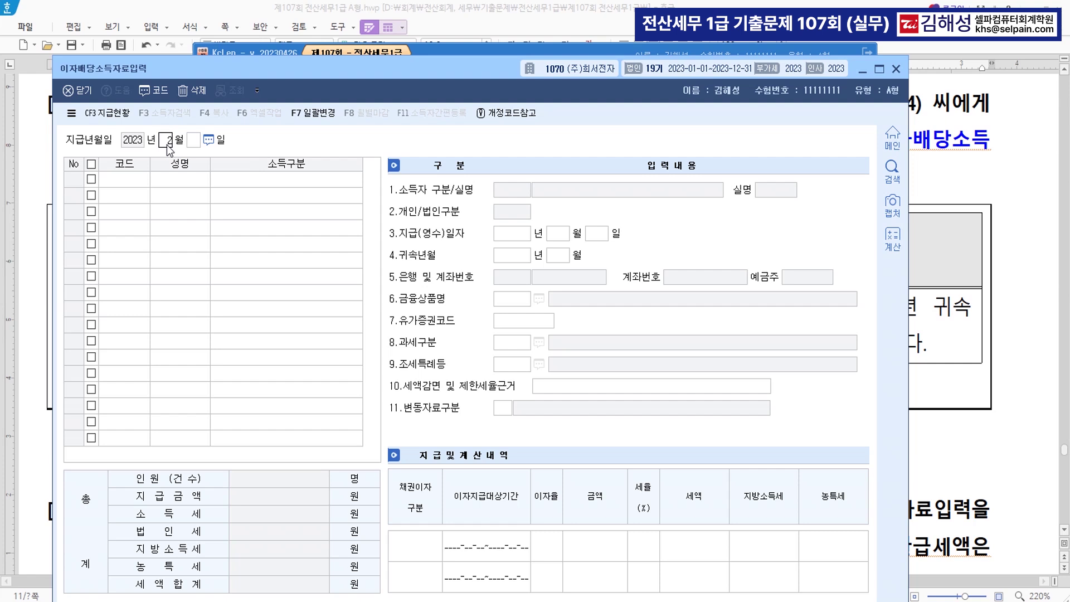
{"action": "key", "text": "Return"}
{"action": "type", "text": "31"}
{"action": "key", "text": "Return"}
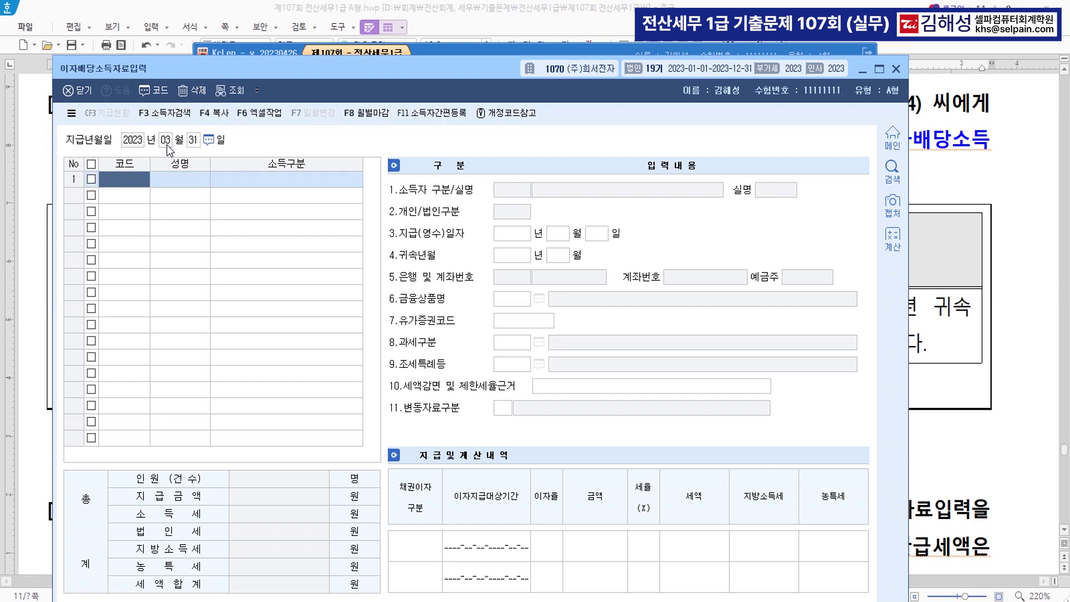
{"action": "key", "text": "F2"}
{"action": "key", "text": "Return"}
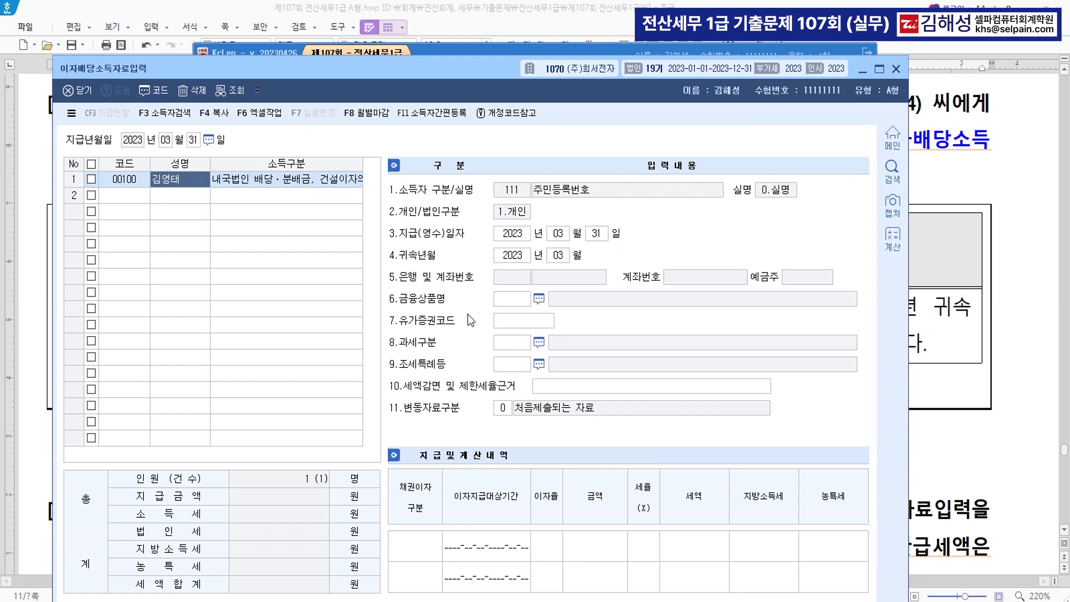
Enter the 5,000,000 dividend at a 14% rate, giving 700,000 income tax and 70,000 local tax
{"action": "key", "text": "alt+Tab"}
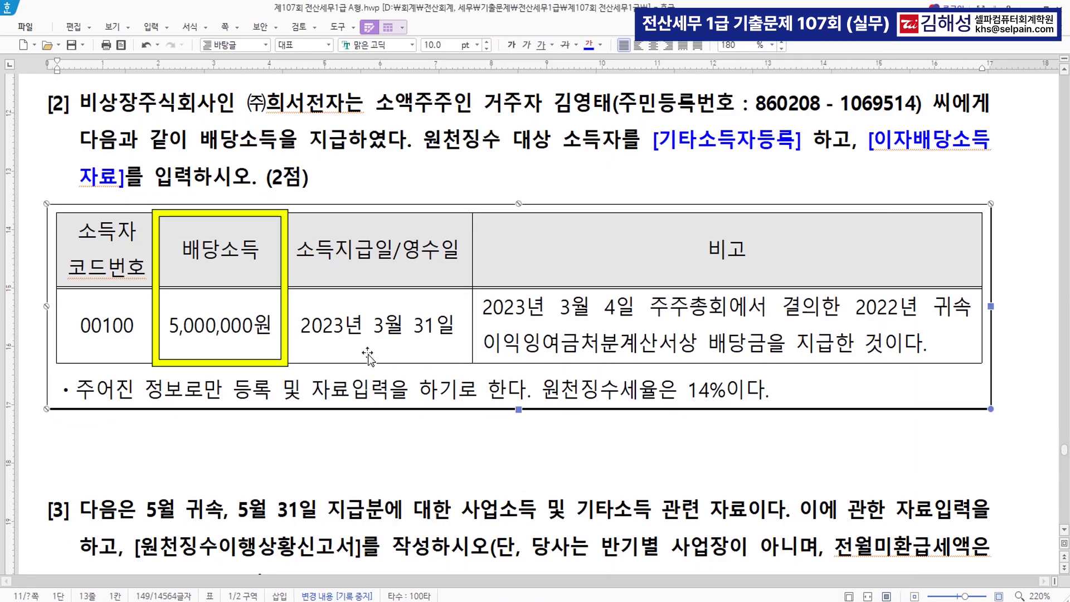
{"action": "left_click", "coordinate": [217, 329]}
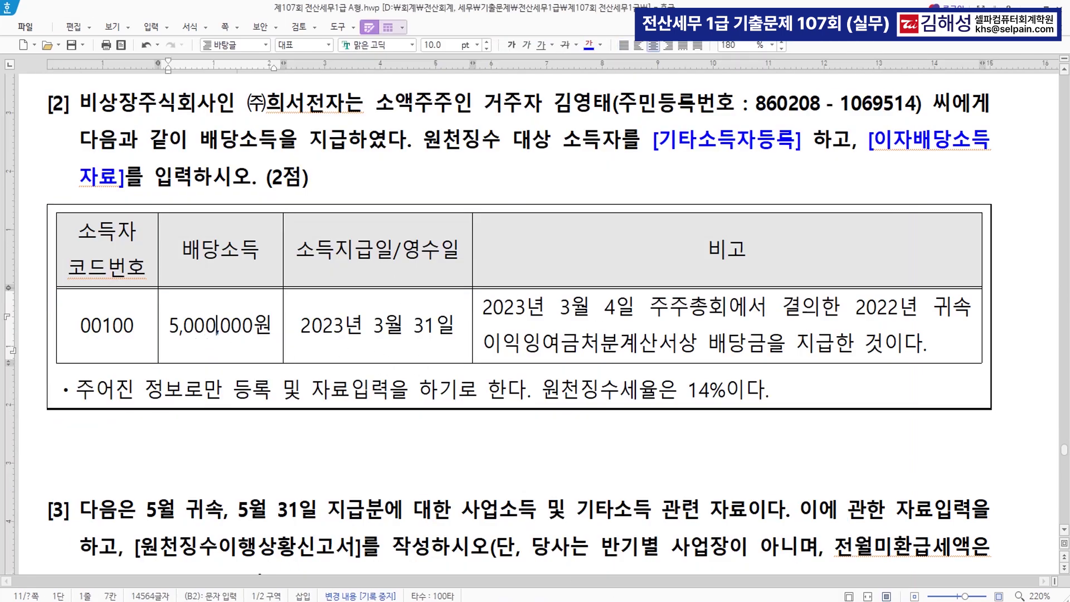
{"action": "key", "text": "alt+Tab"}
{"action": "left_click", "coordinate": [608, 544]}
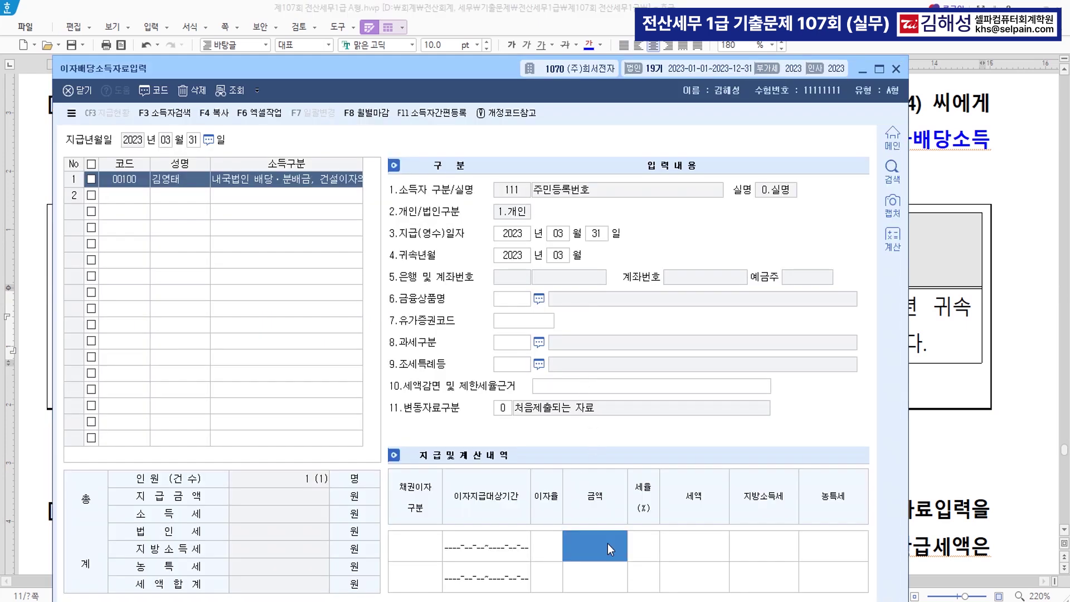
{"action": "type", "text": "5000000"}
{"action": "key", "text": "Return"}
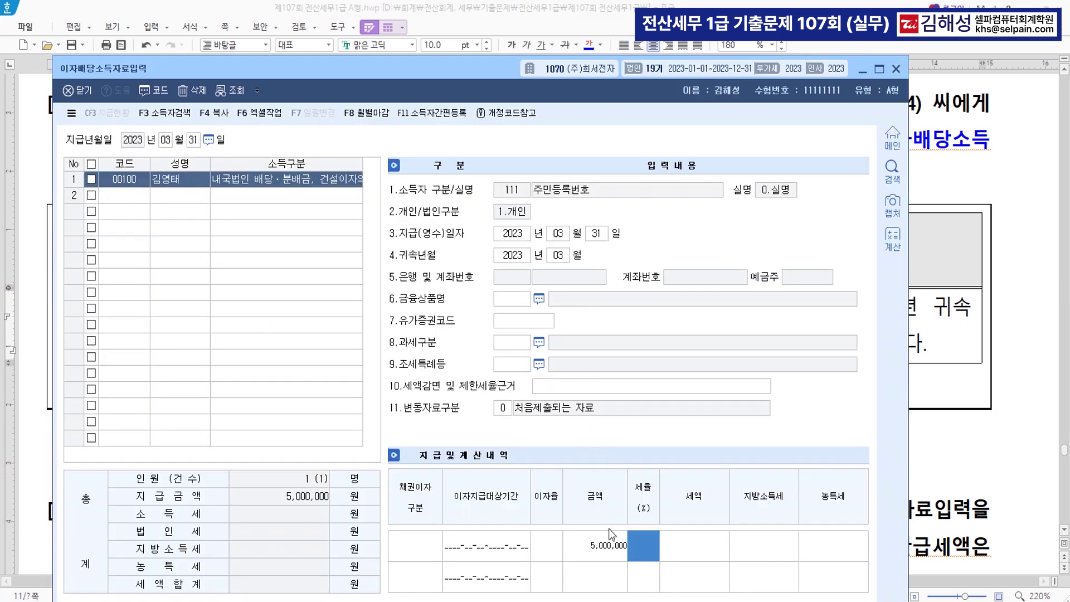
{"action": "left_click_drag", "start_coordinate": [486, 71], "coordinate": [494, 16]}
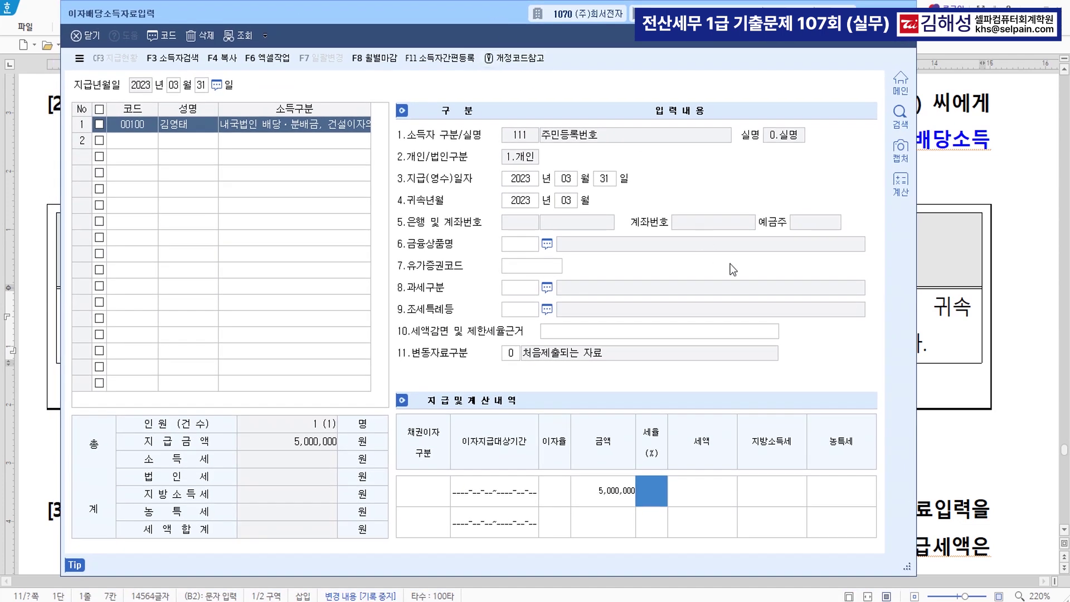
{"action": "type", "text": "14"}
{"action": "key", "text": "Return"}
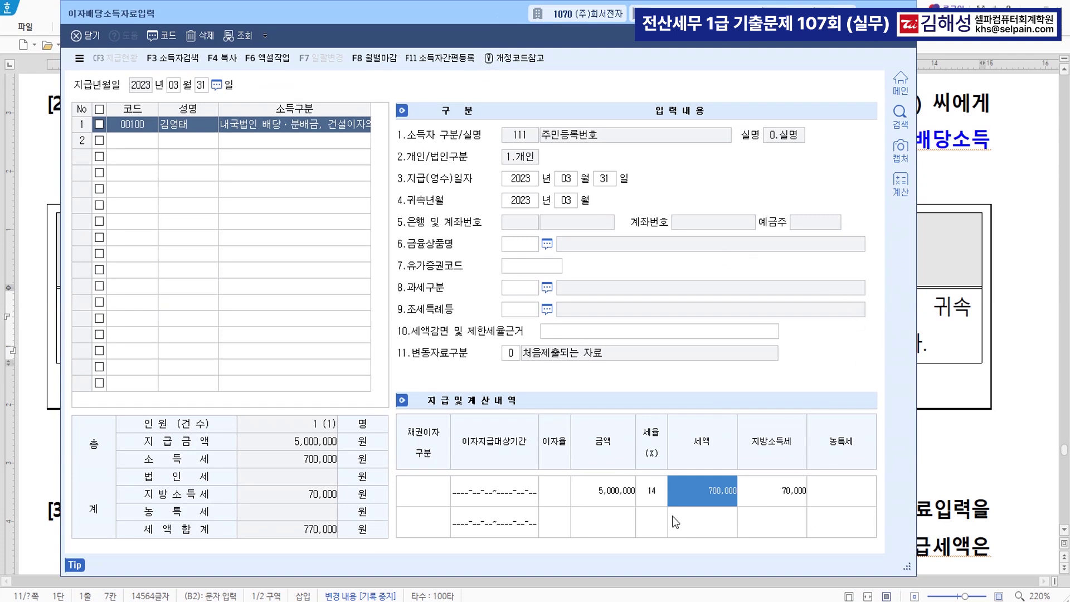
{"action": "left_click", "coordinate": [144, 145]}
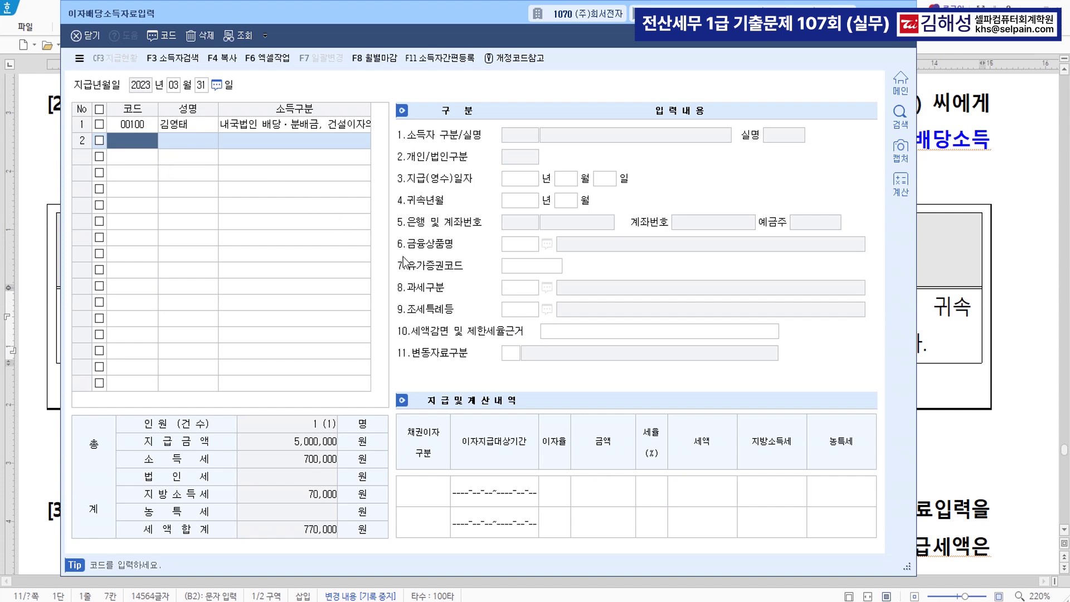
{"action": "left_click", "coordinate": [987, 438]}
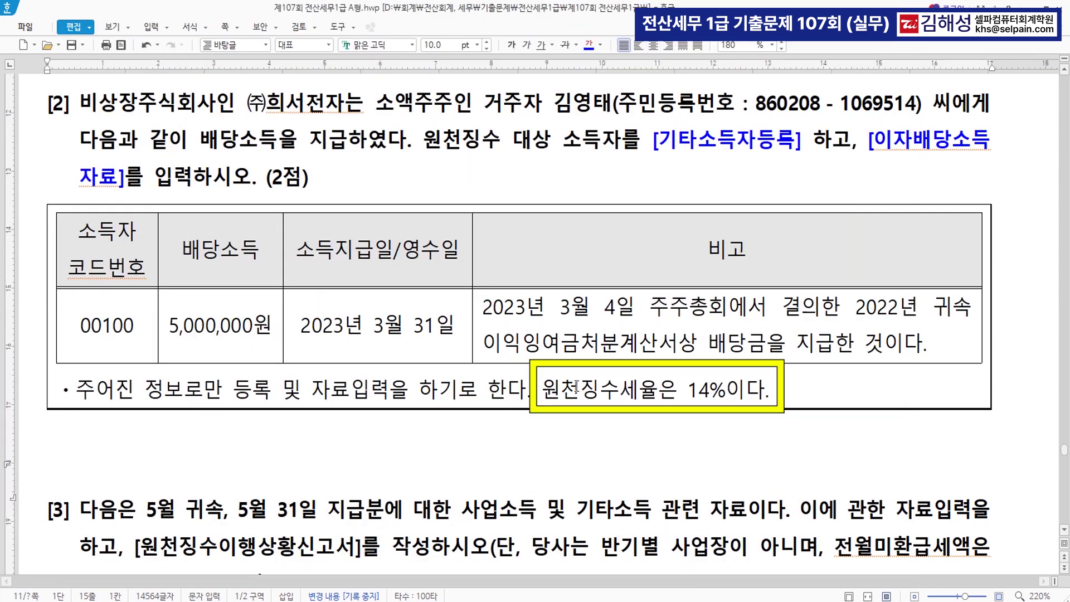
Colour the sentence '원천징수세율은 14%이다.' blue in the problem text
{"action": "left_click_drag", "start_coordinate": [541, 390], "coordinate": [770, 397]}
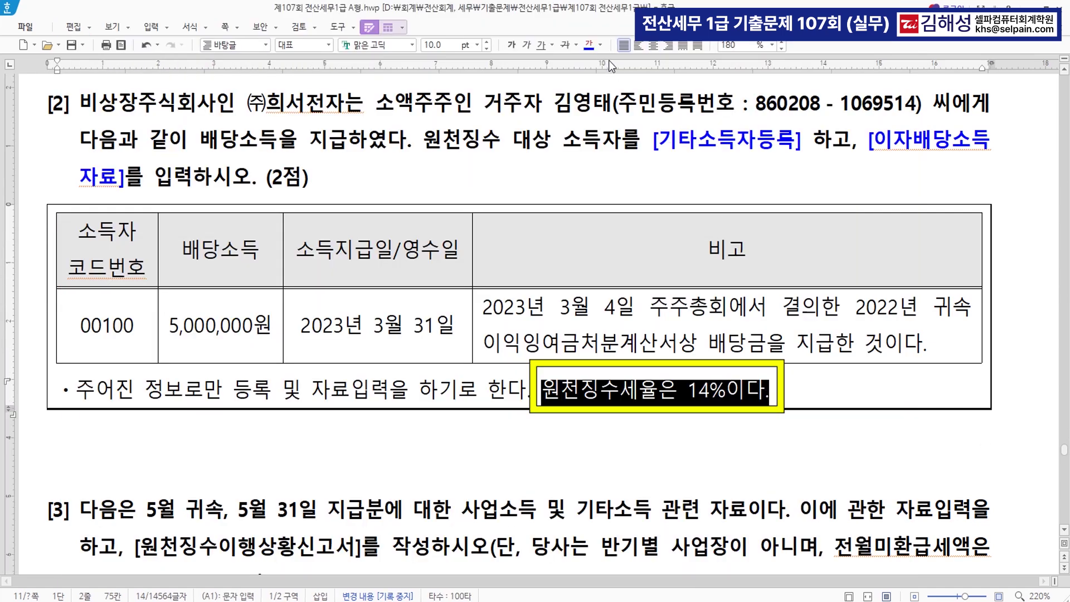
{"action": "left_click", "coordinate": [591, 44]}
{"action": "left_click", "coordinate": [707, 450]}
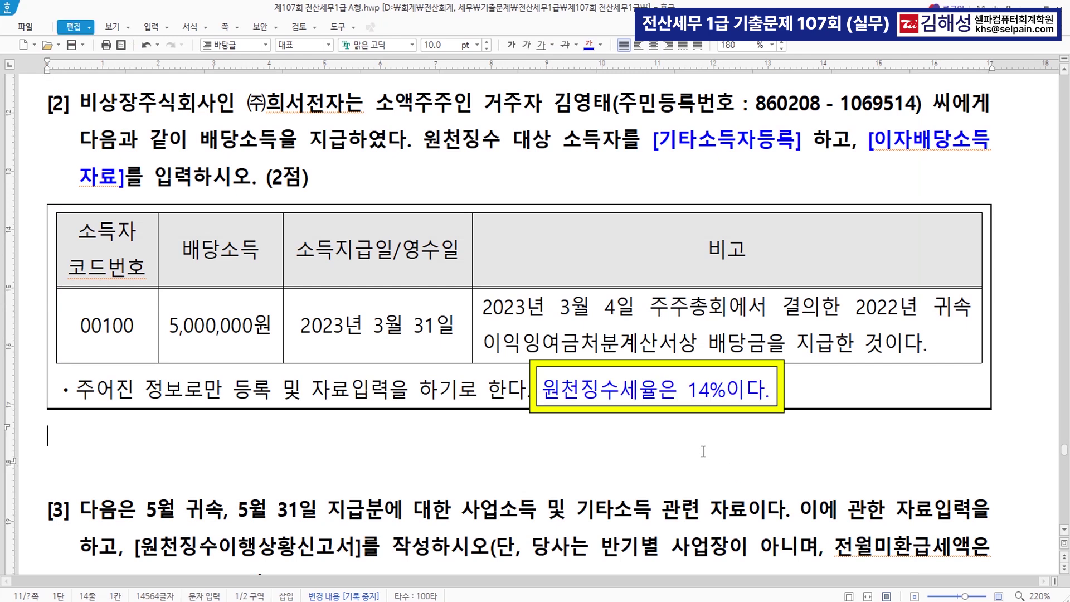
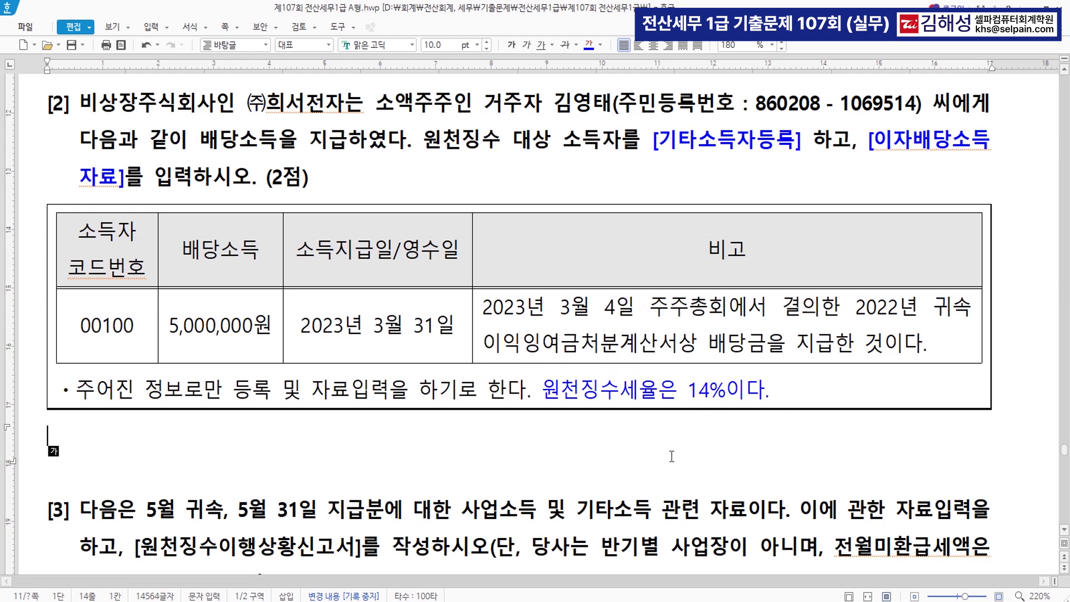
Colour the phrase '사업소득 및 기타소득' in item [3] blue
{"action": "scroll", "coordinate": [586, 511], "scroll_direction": "down", "scroll_amount": 5}
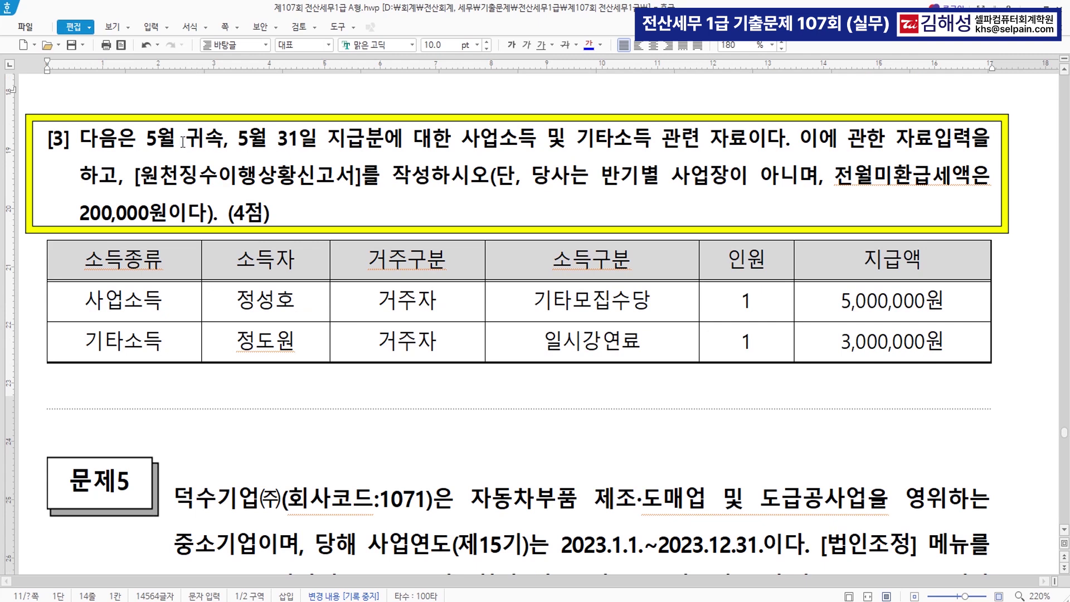
{"action": "left_click_drag", "start_coordinate": [240, 139], "coordinate": [359, 144]}
{"action": "left_click_drag", "start_coordinate": [461, 139], "coordinate": [652, 142]}
{"action": "left_click", "coordinate": [589, 45]}
Colour the table's 사업소득 and 기타소득 entries blue and select 일시강연료
{"action": "scroll", "coordinate": [334, 178], "scroll_direction": "up", "scroll_amount": 1}
{"action": "left_click", "coordinate": [85, 305]}
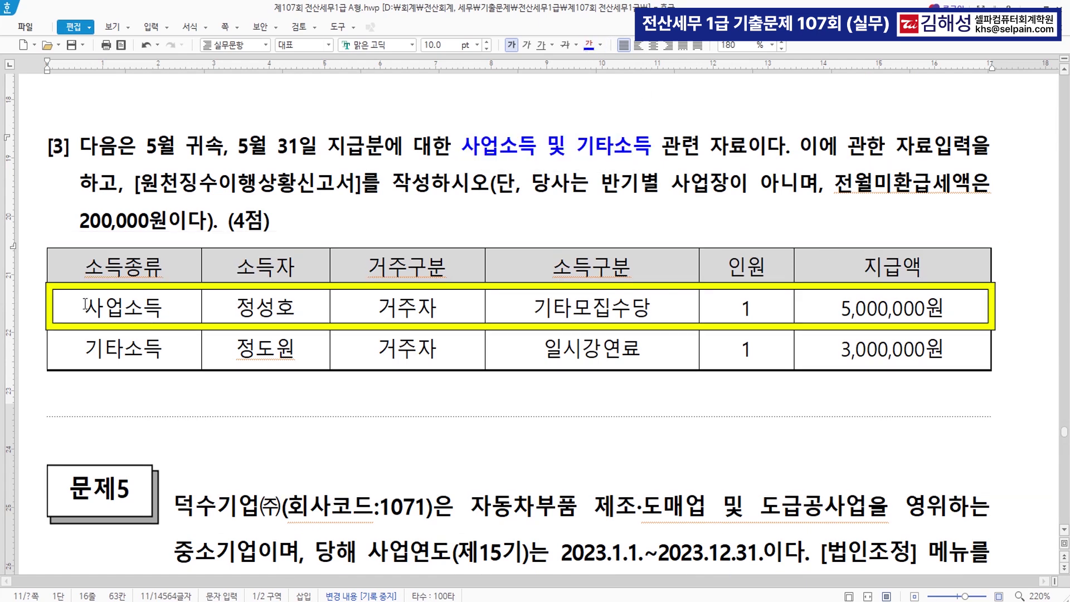
{"action": "left_click_drag", "start_coordinate": [85, 305], "coordinate": [204, 306]}
{"action": "left_click", "coordinate": [589, 45]}
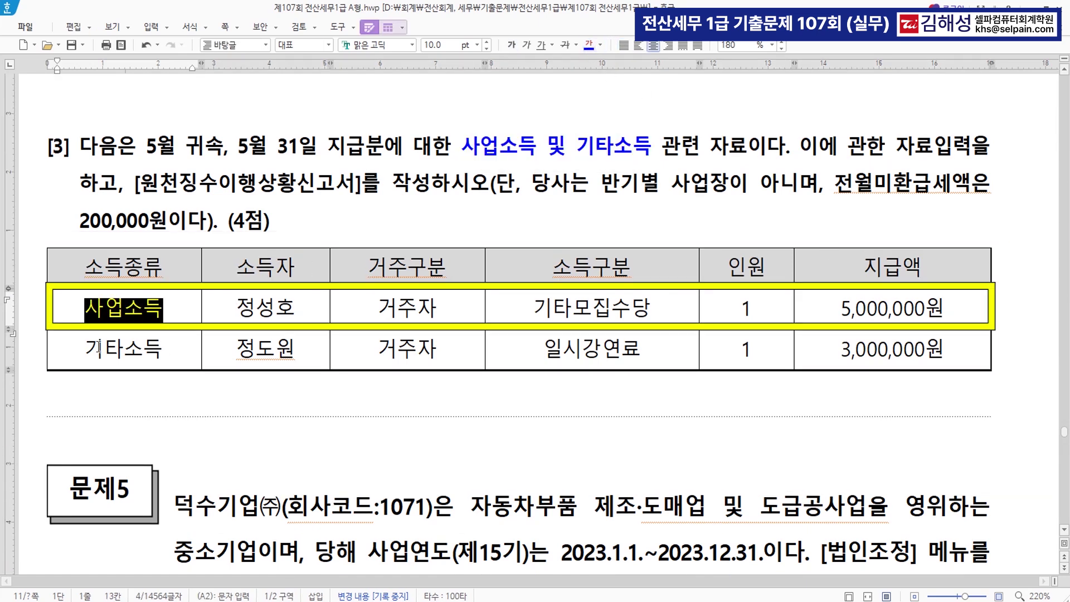
{"action": "left_click_drag", "start_coordinate": [85, 348], "coordinate": [212, 339]}
{"action": "left_click", "coordinate": [589, 45]}
{"action": "left_click", "coordinate": [565, 402]}
{"action": "left_click", "coordinate": [539, 308]}
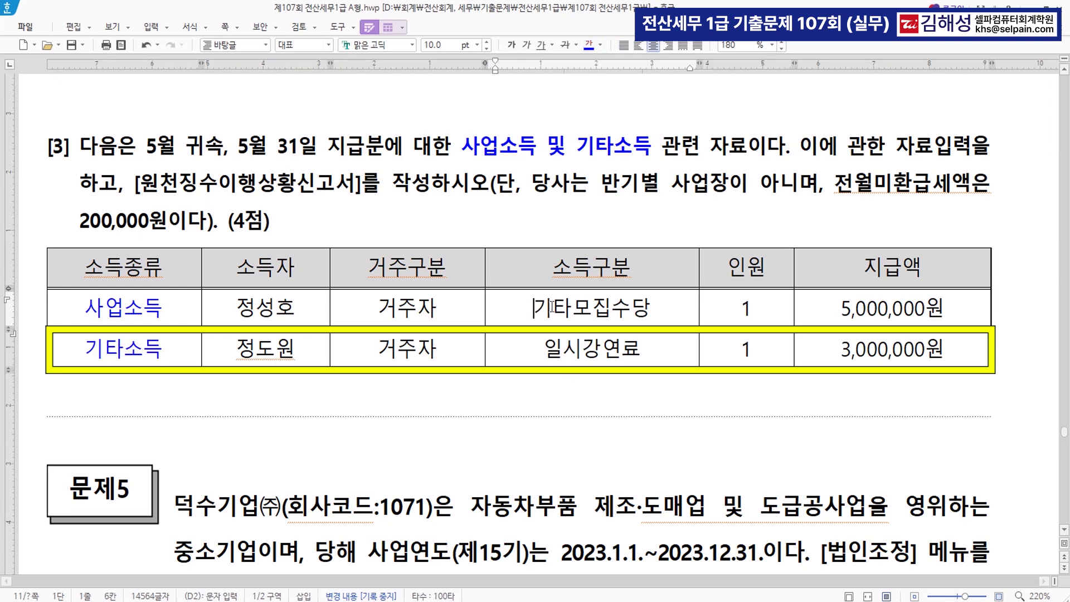
{"action": "left_click_drag", "start_coordinate": [544, 350], "coordinate": [640, 349]}
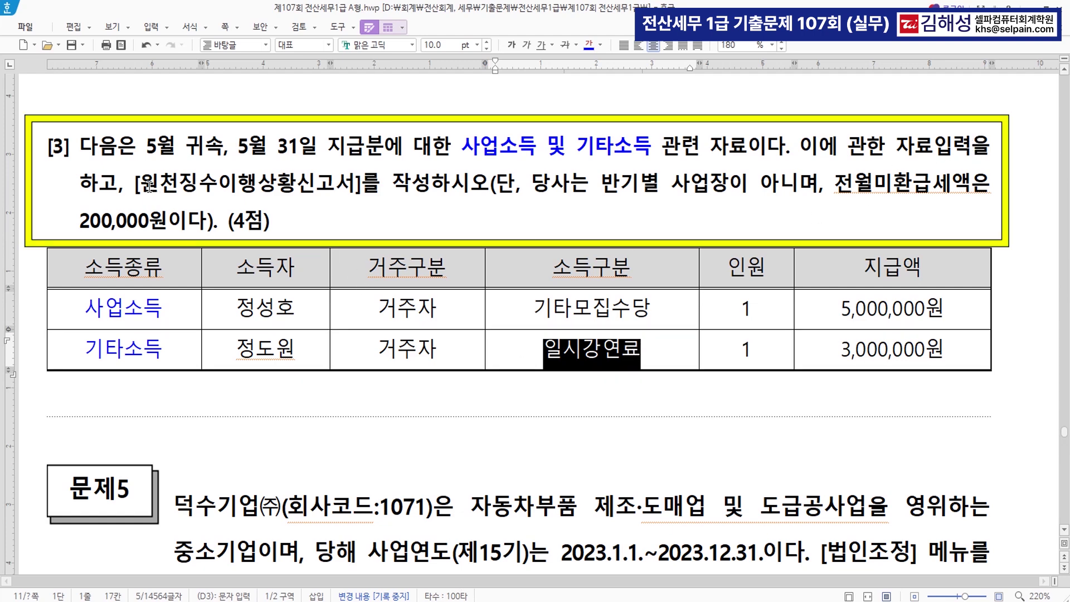
Colour '[원천징수이행상황신고서]를 작성' and '전월미환급세액' blue
{"action": "left_click_drag", "start_coordinate": [135, 188], "coordinate": [431, 193]}
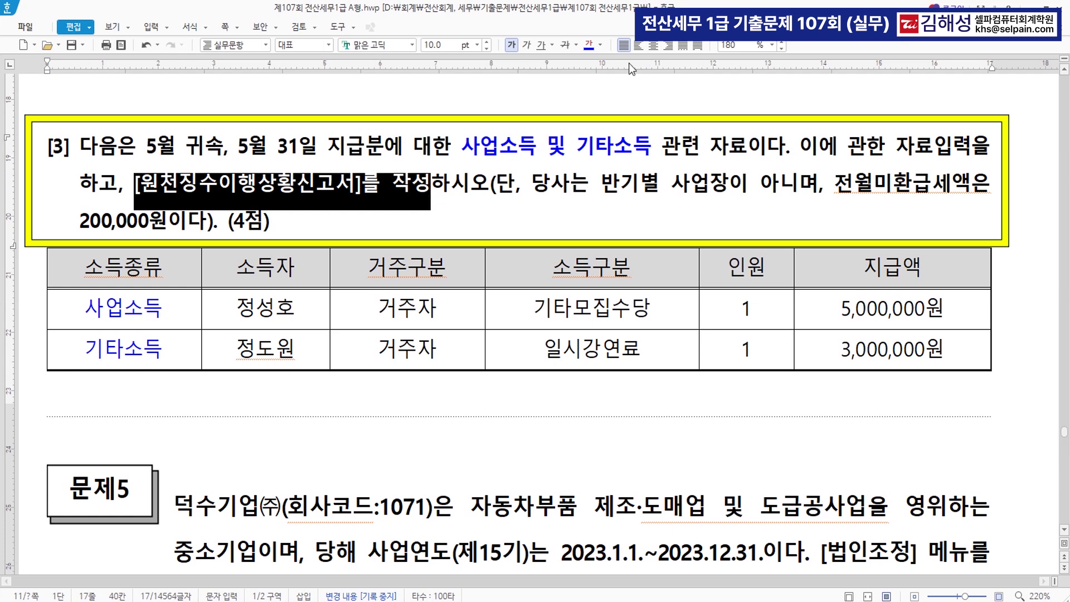
{"action": "left_click", "coordinate": [588, 45]}
{"action": "left_click", "coordinate": [843, 189]}
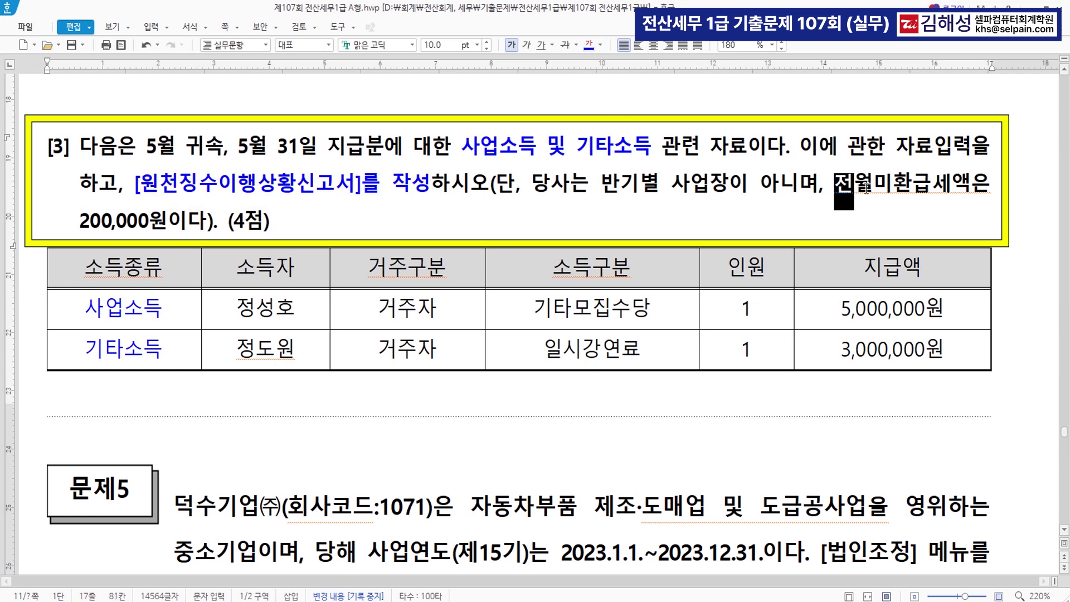
{"action": "left_click_drag", "start_coordinate": [851, 188], "coordinate": [970, 189]}
{"action": "left_click", "coordinate": [593, 47]}
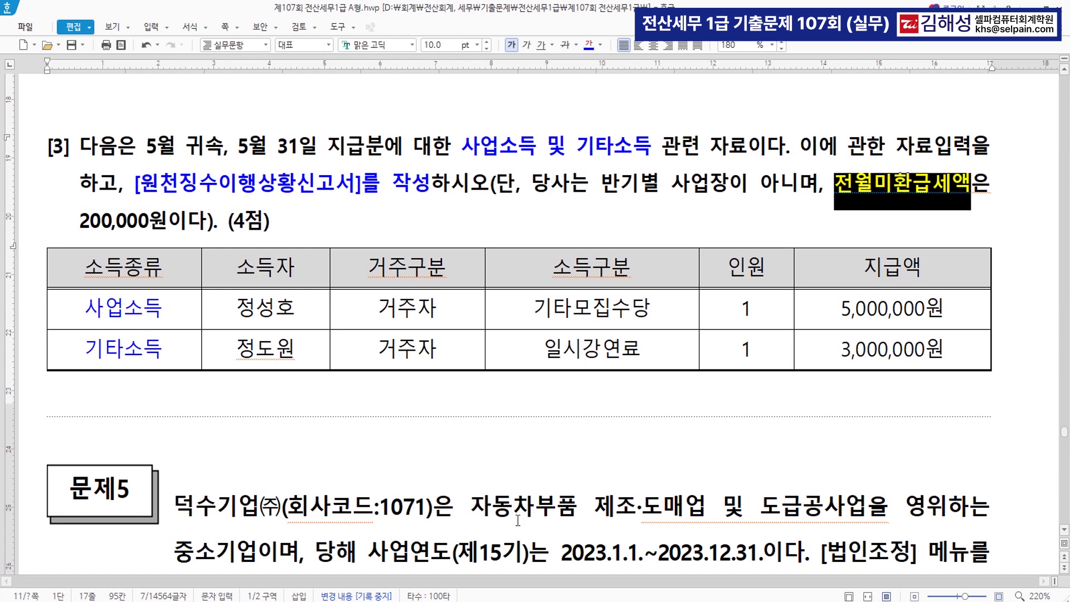
Open 사업소득자료입력 via the ㅅㅇㅅ menu search and set the payment date to 05/31
{"action": "key", "text": "alt+Tab"}
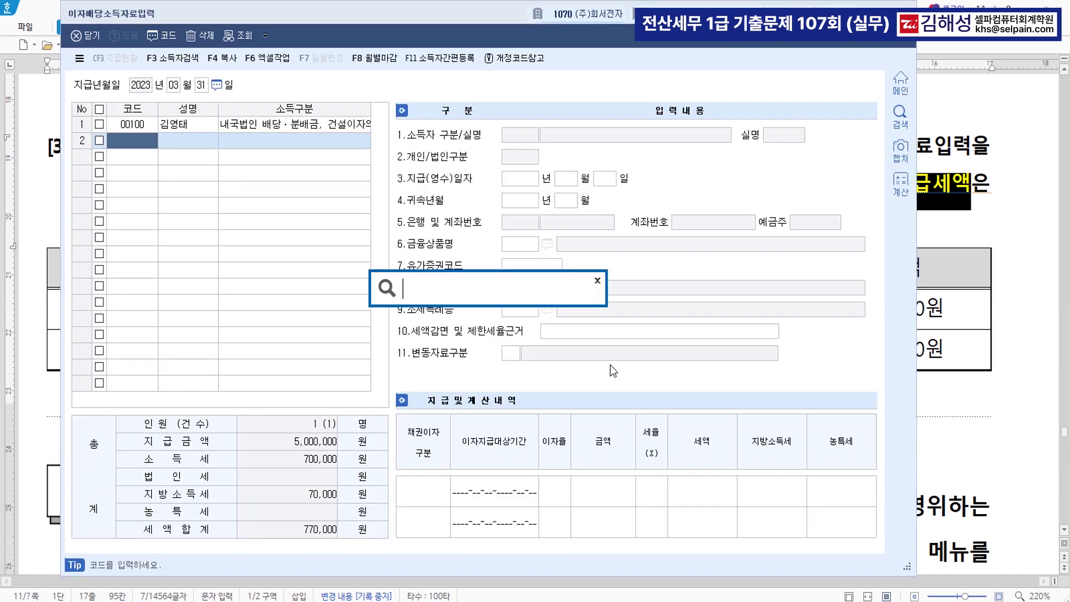
{"action": "type", "text": "ㅅㅇㅅ"}
{"action": "key", "text": "Return"}
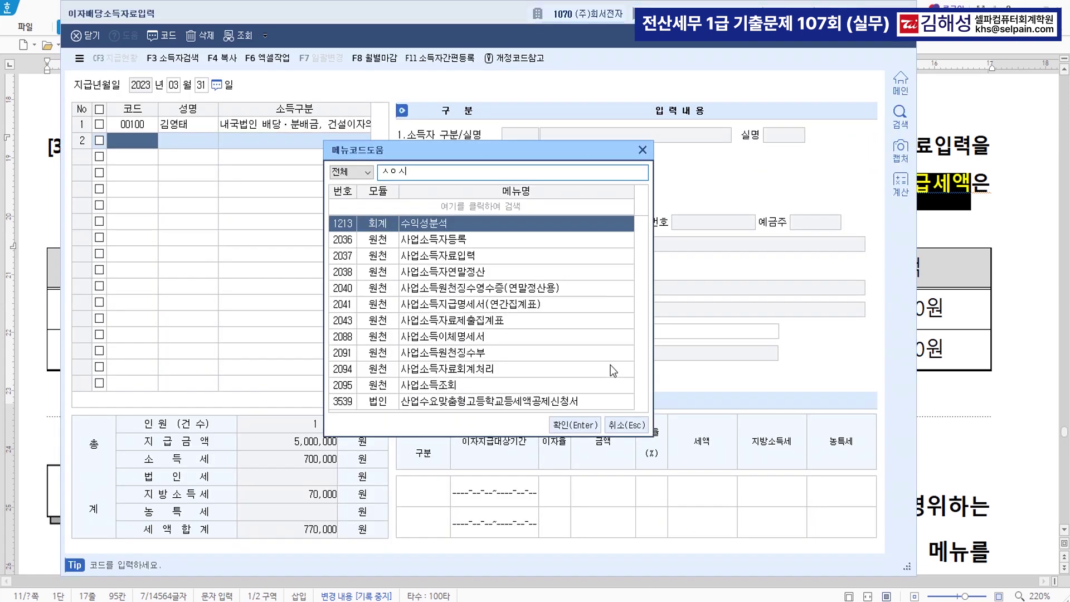
{"action": "key", "text": "Down"}
{"action": "key", "text": "Down"}
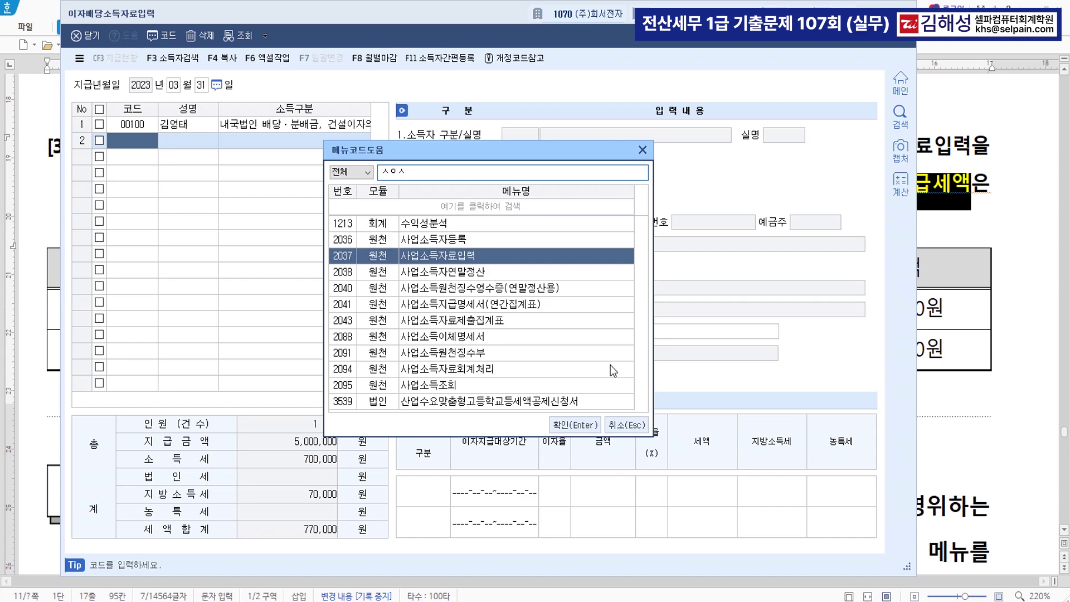
{"action": "key", "text": "Return"}
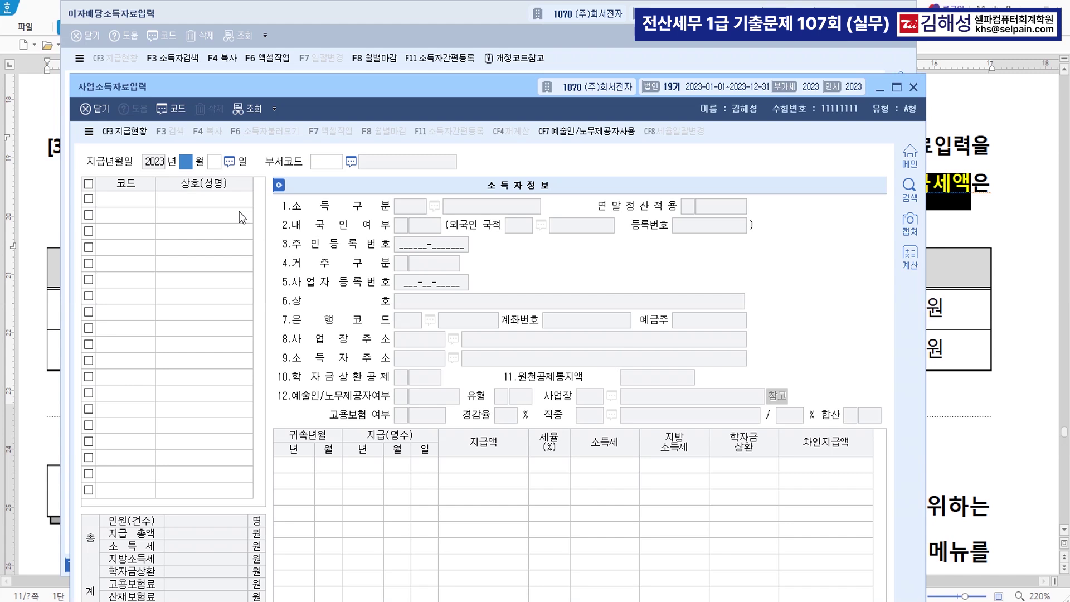
{"action": "type", "text": "05"}
{"action": "key", "text": "Return"}
{"action": "type", "text": "31"}
{"action": "key", "text": "Return"}
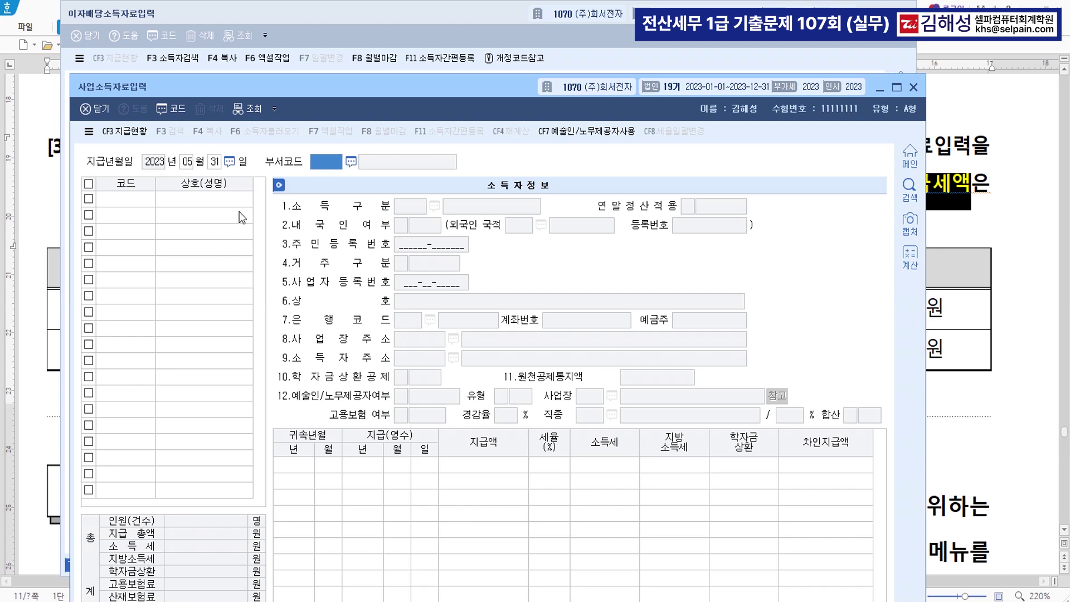
{"action": "key", "text": "Return"}
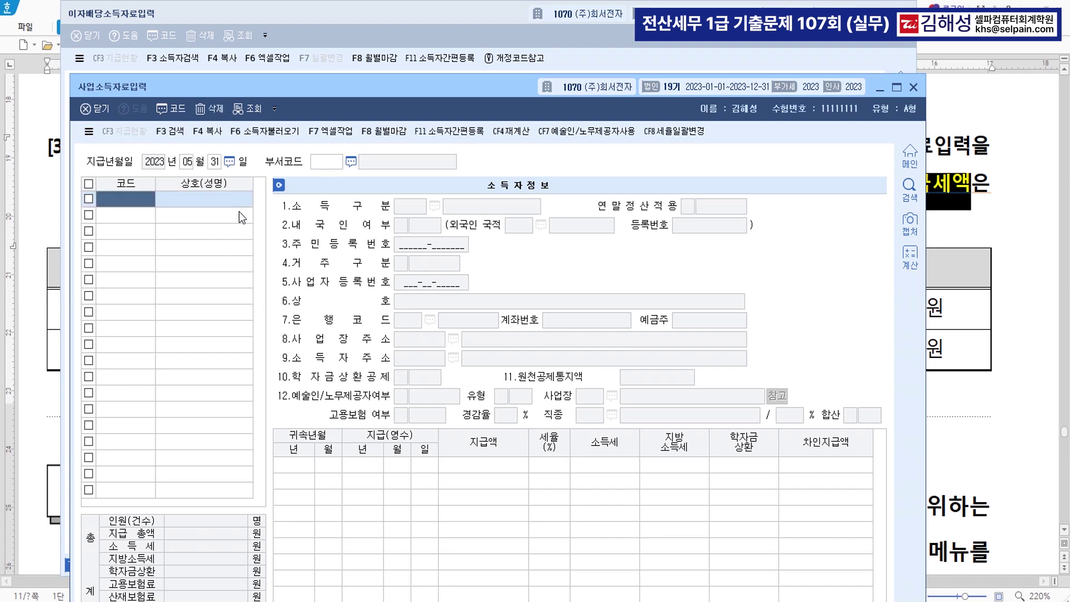
Enter earner 00101 for 2023/05 with a 5,000,000 payment, giving 150,000 income tax
{"action": "key", "text": "F2"}
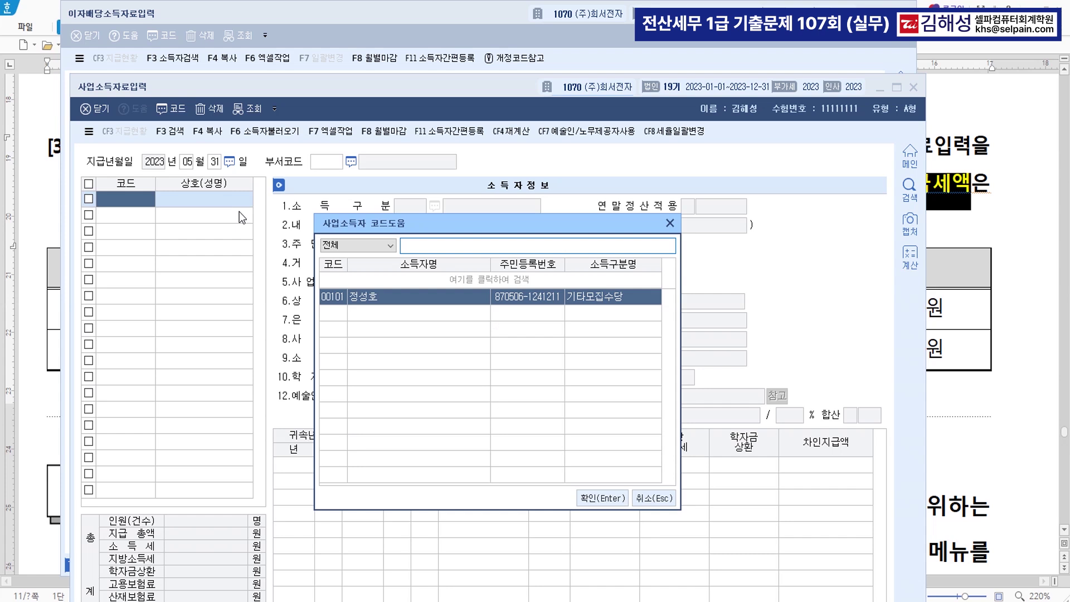
{"action": "key", "text": "Return"}
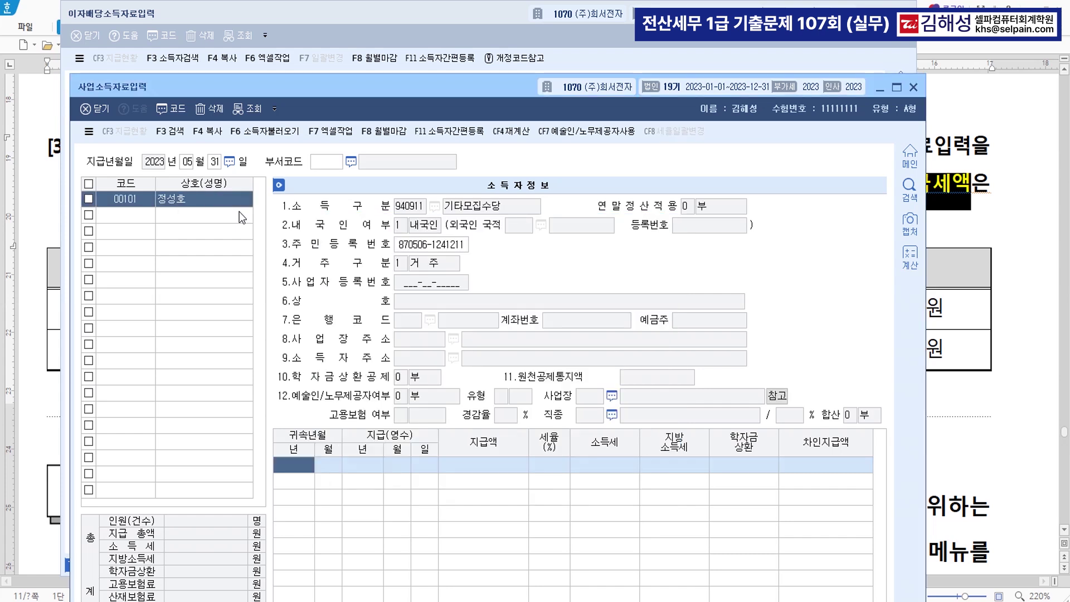
{"action": "type", "text": "2023"}
{"action": "key", "text": "Return"}
{"action": "type", "text": "05"}
{"action": "key", "text": "Return"}
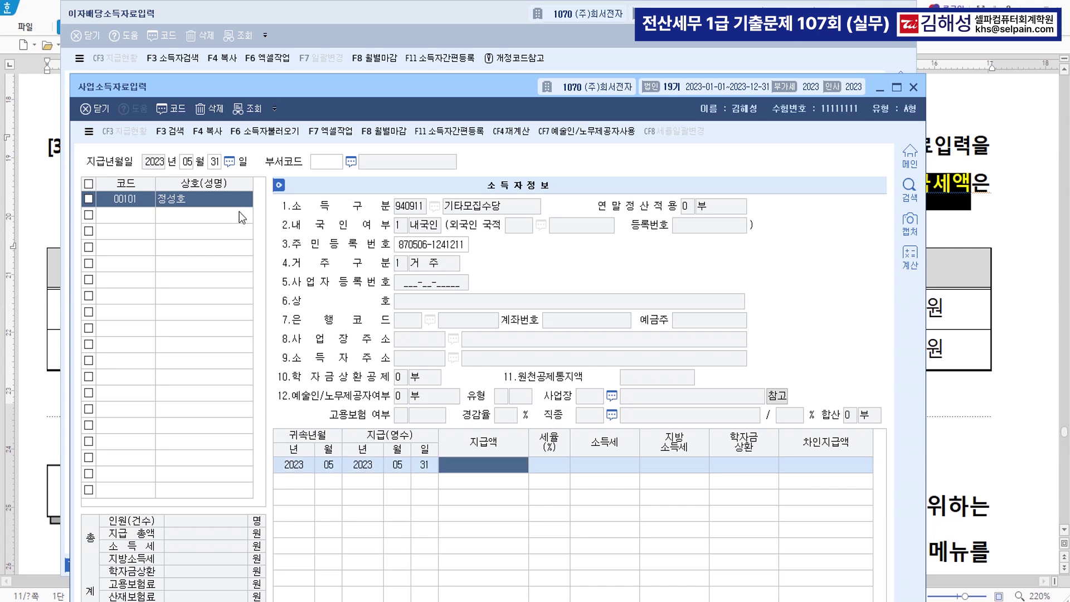
{"action": "type", "text": "5000000"}
{"action": "key", "text": "Return"}
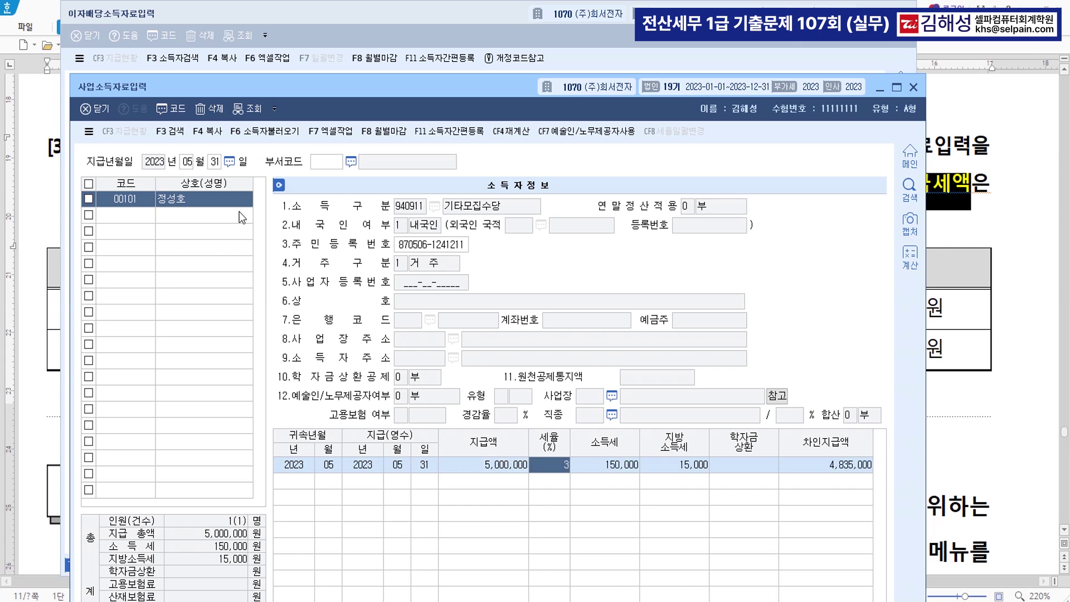
{"action": "key", "text": "Return"}
{"action": "key", "text": "Return"}
{"action": "key", "text": "Return"}
{"action": "key", "text": "Return"}
{"action": "key", "text": "Return"}
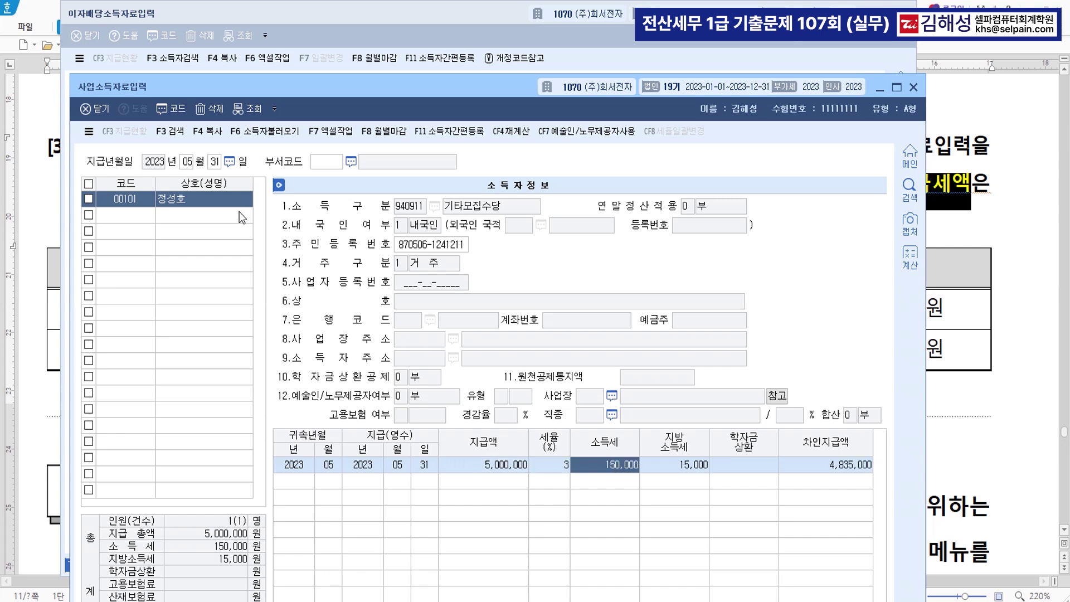
Open 기타소득자료입력 via the ㄱㅌㅅ menu search and set the payment date to 05/31
{"action": "left_click", "coordinate": [239, 212]}
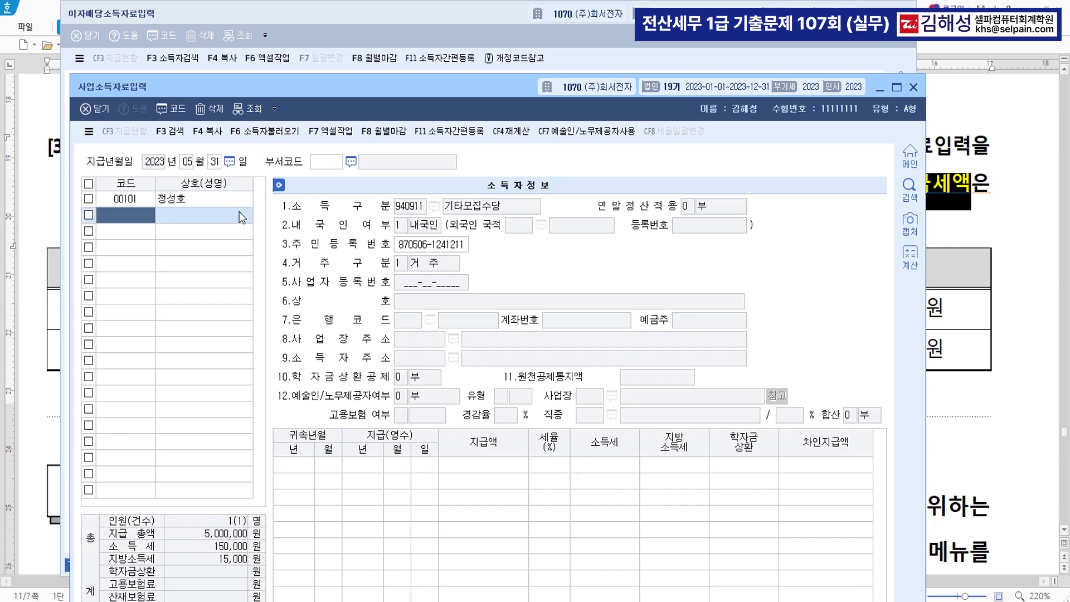
{"action": "key", "text": "F2"}
{"action": "type", "text": "ㄱㅌㅅ"}
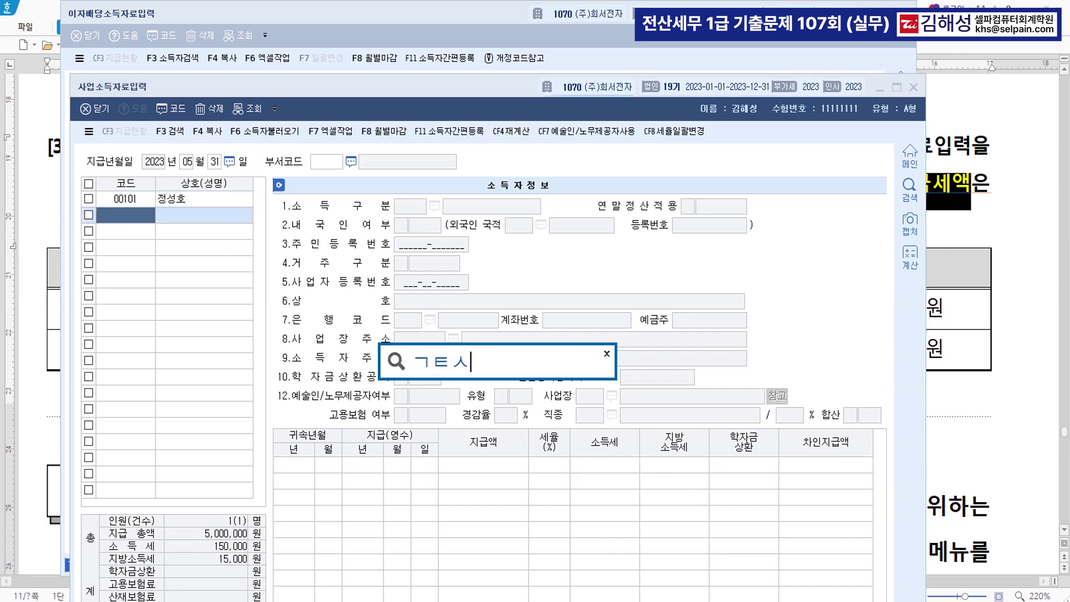
{"action": "key", "text": "Return"}
{"action": "key", "text": "Down"}
{"action": "key", "text": "Return"}
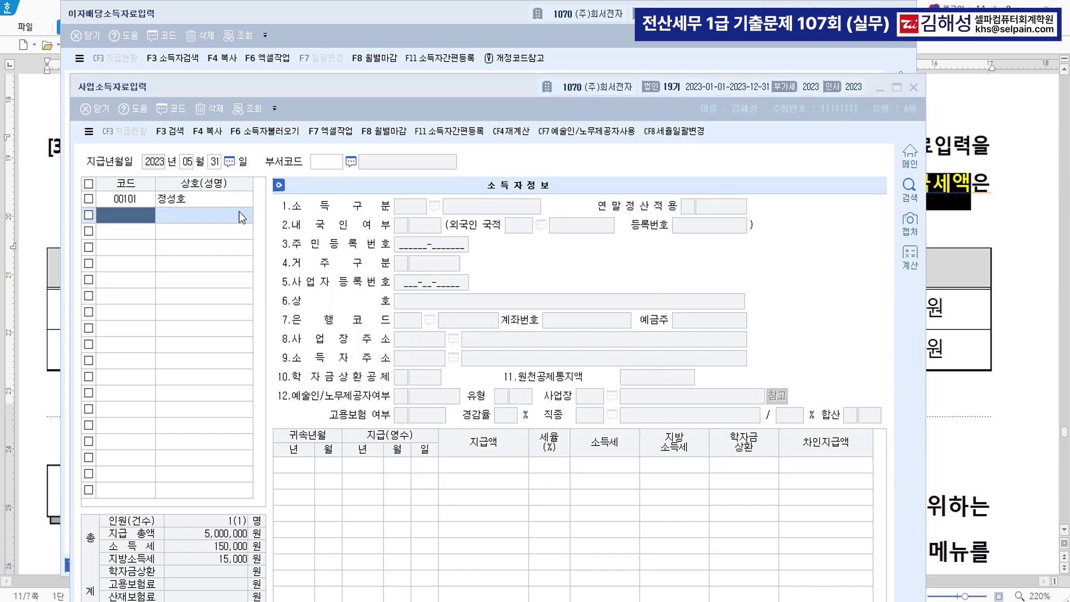
{"action": "type", "text": "05"}
{"action": "key", "text": "Return"}
{"action": "type", "text": "31"}
{"action": "key", "text": "Return"}
Enter earner 00101 with a 3,000,000 total payment, giving 240,000 tax and 24,000 local tax
{"action": "key", "text": "F2"}
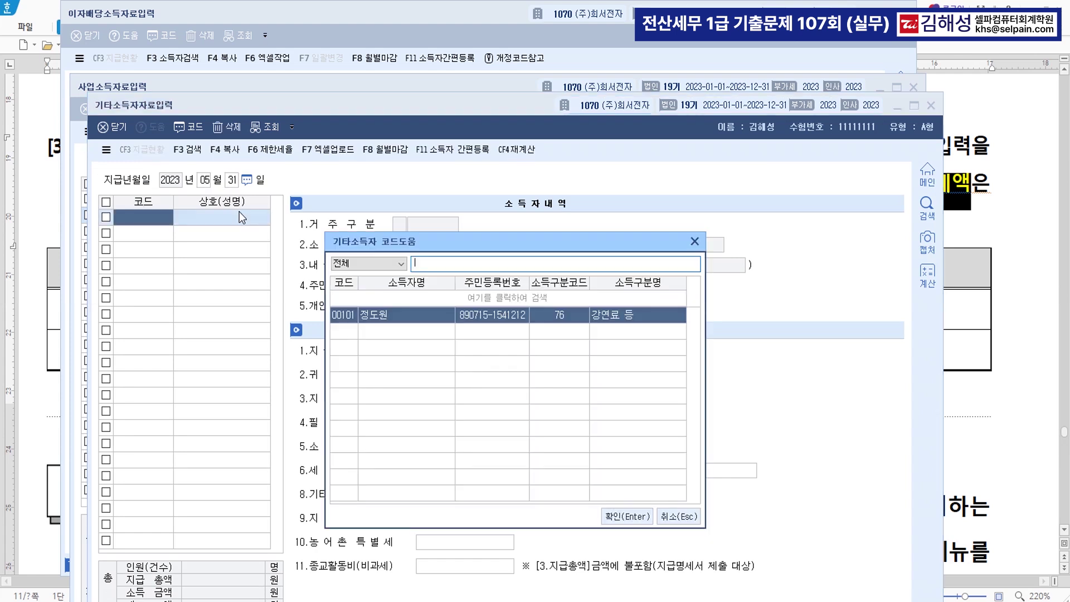
{"action": "key", "text": "Return"}
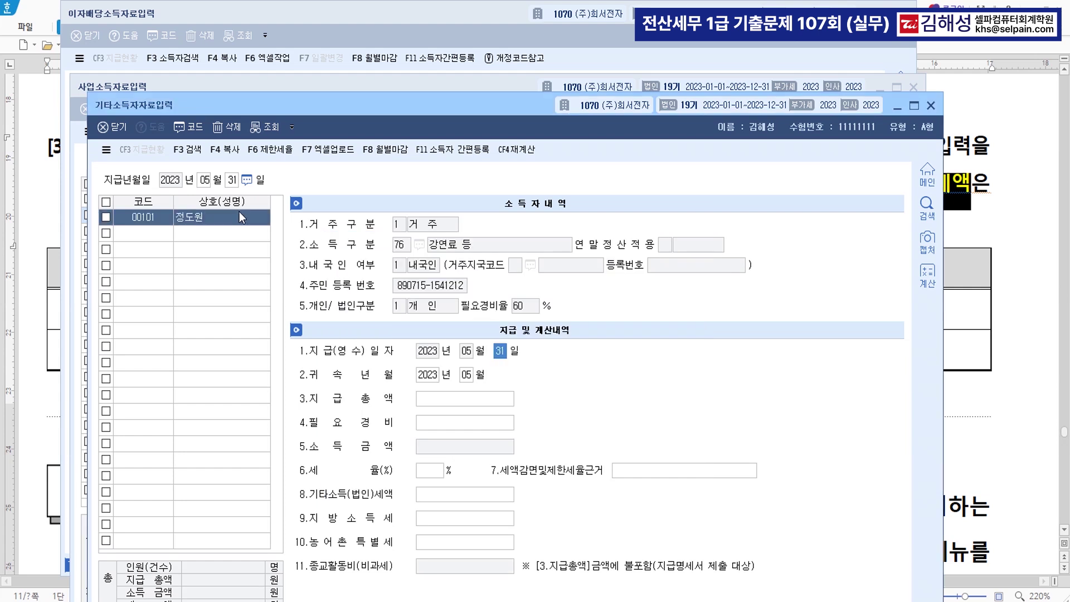
{"action": "key", "text": "Return"}
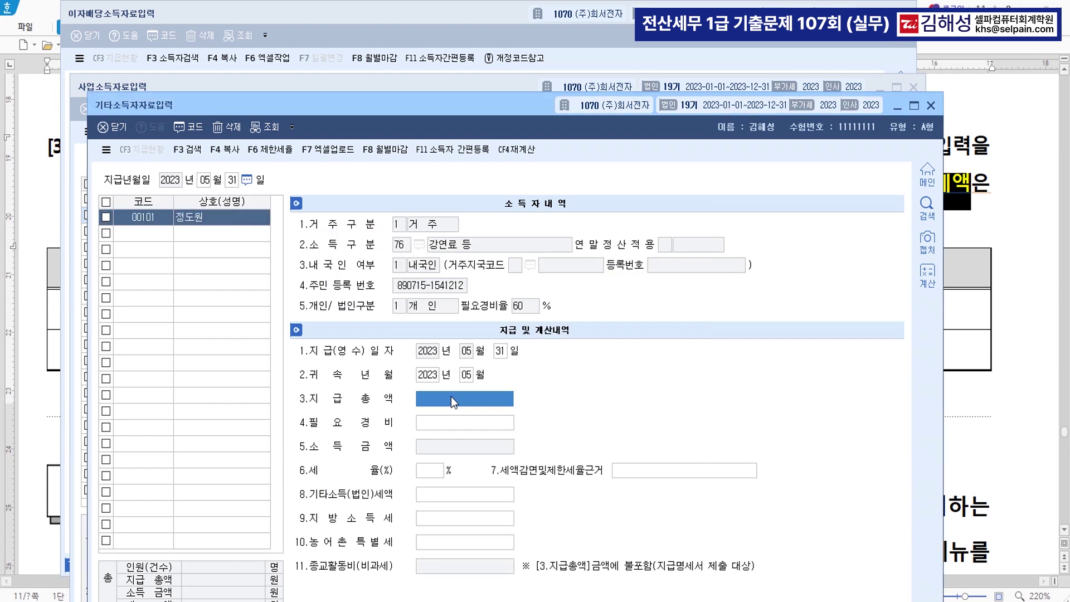
{"action": "type", "text": "3000000"}
{"action": "key", "text": "Return"}
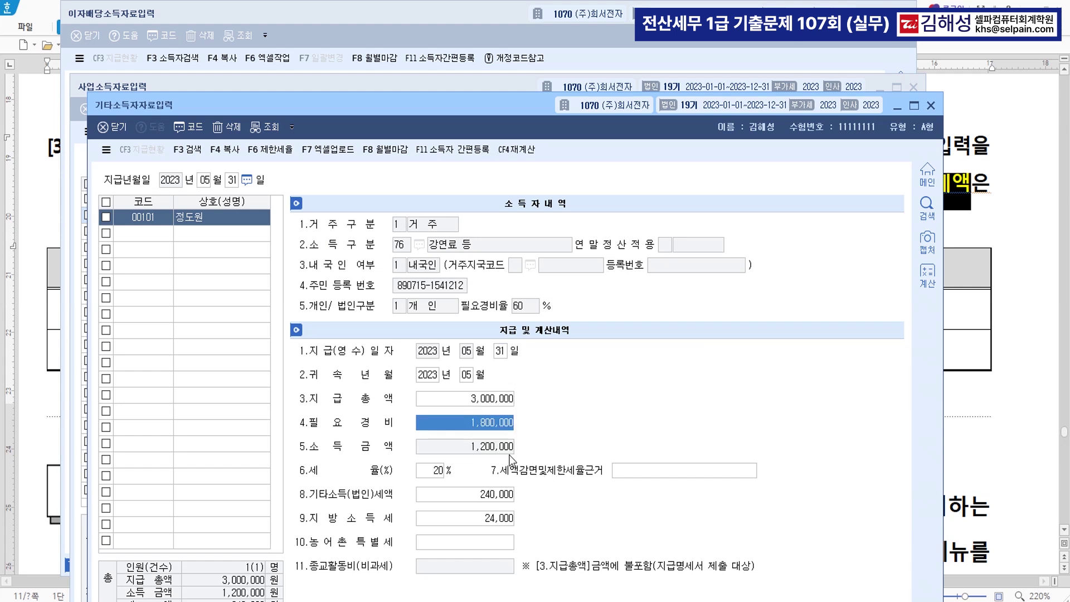
{"action": "left_click", "coordinate": [158, 241]}
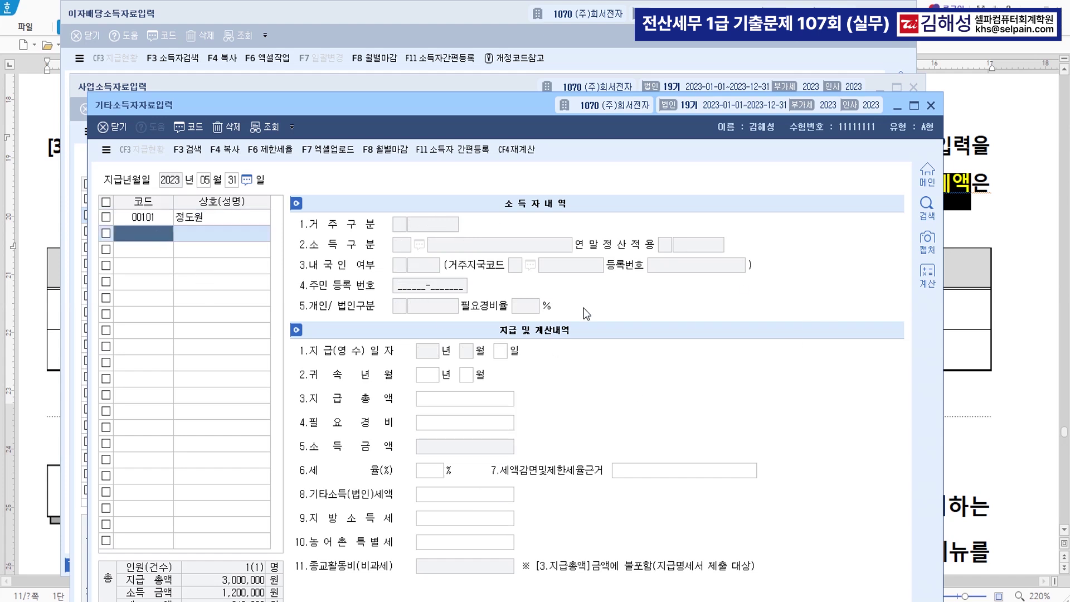
Load the May 원천징수이행상황신고서 for regular filing and check the business and other income withholding
{"action": "type", "text": "ㅇㅊㅈ"}
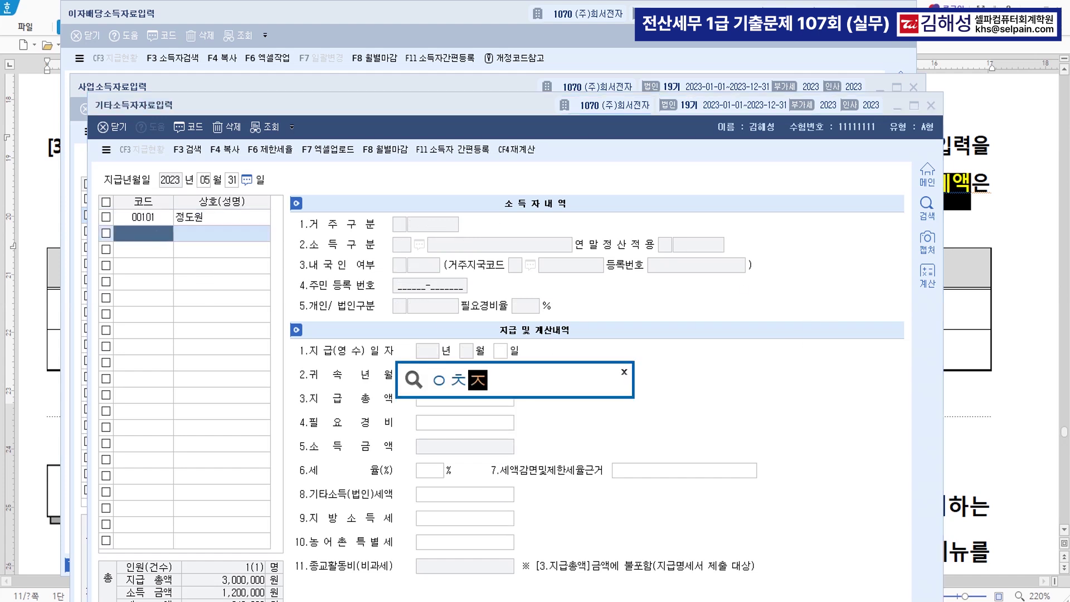
{"action": "key", "text": "Return"}
{"action": "key", "text": "Return"}
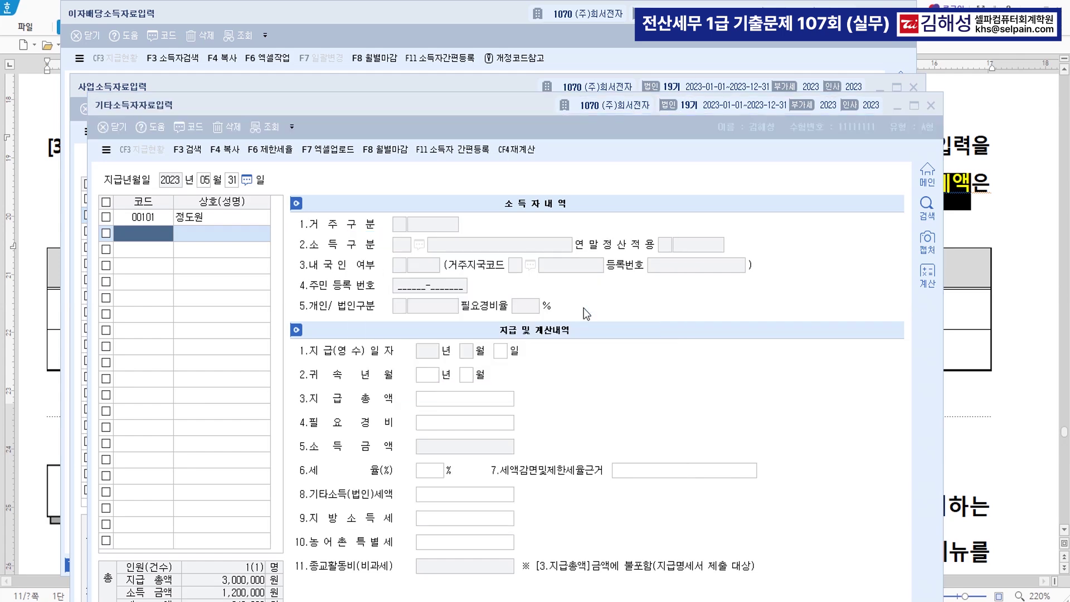
{"action": "type", "text": "05"}
{"action": "key", "text": "Return"}
{"action": "key", "text": "Return"}
{"action": "key", "text": "Return"}
{"action": "key", "text": "Return"}
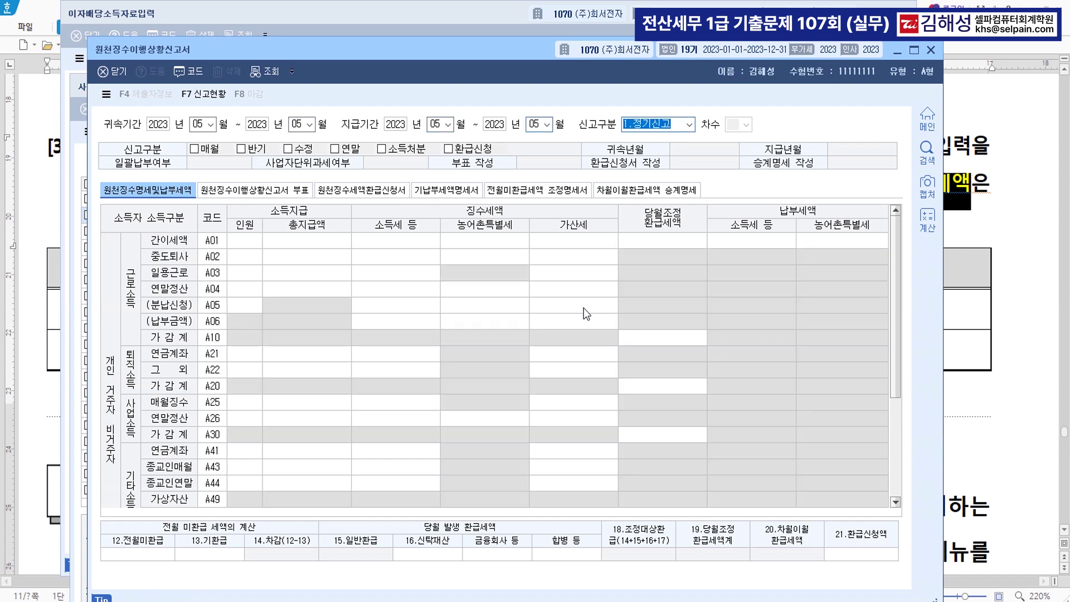
{"action": "key", "text": "Return"}
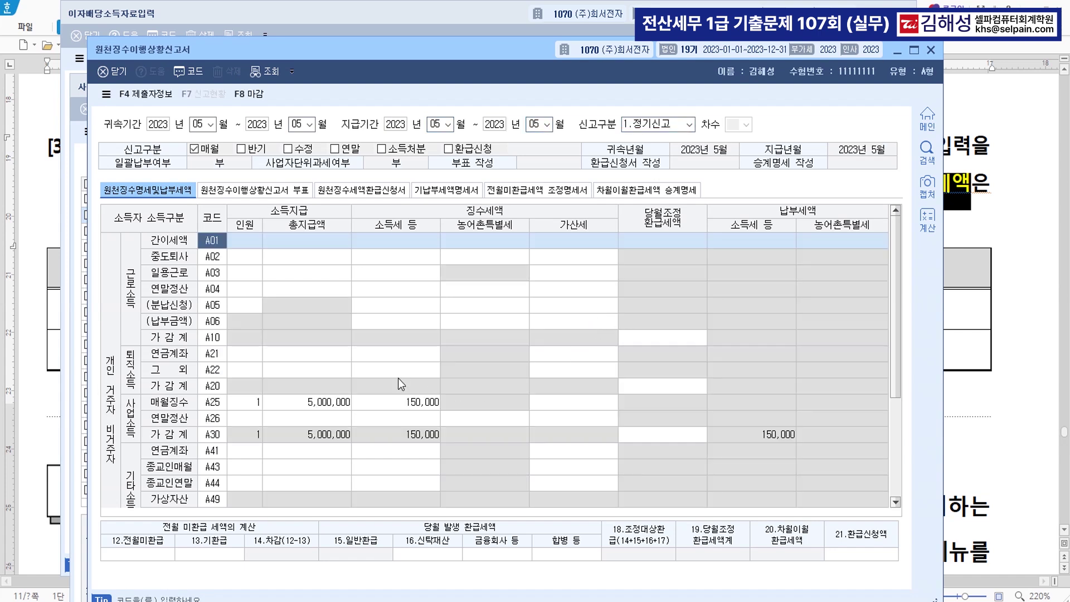
{"action": "left_click", "coordinate": [417, 405]}
{"action": "scroll", "coordinate": [517, 425], "scroll_direction": "down", "scroll_amount": 2}
{"action": "left_click", "coordinate": [414, 407]}
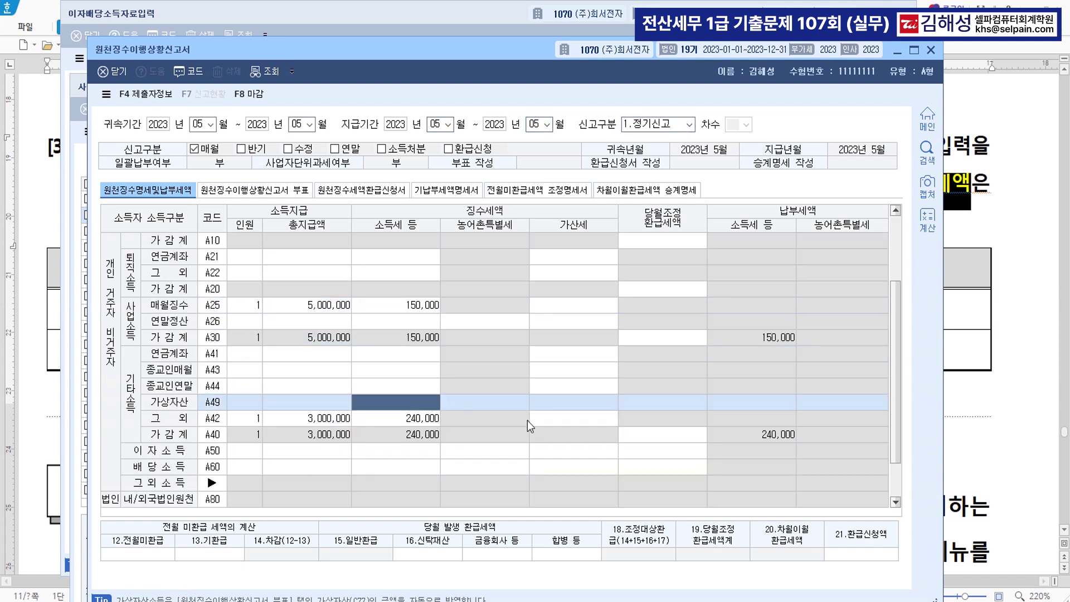
{"action": "left_click", "coordinate": [419, 419]}
{"action": "scroll", "coordinate": [630, 424], "scroll_direction": "down", "scroll_amount": 2}
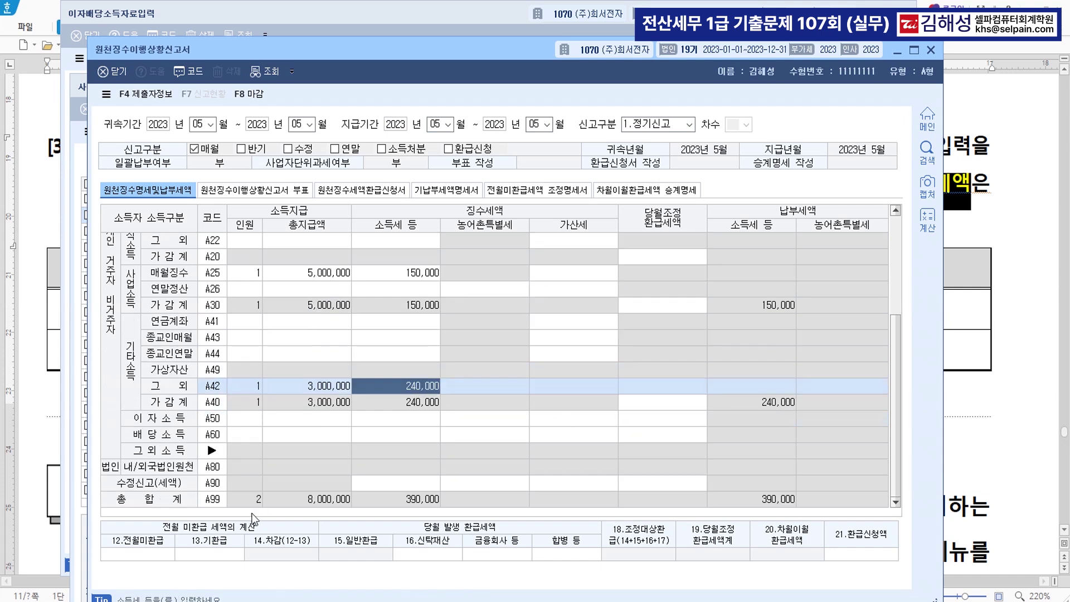
Enter 200,000 as 전월미환급세액 and save the withholding return
{"action": "left_click", "coordinate": [132, 557]}
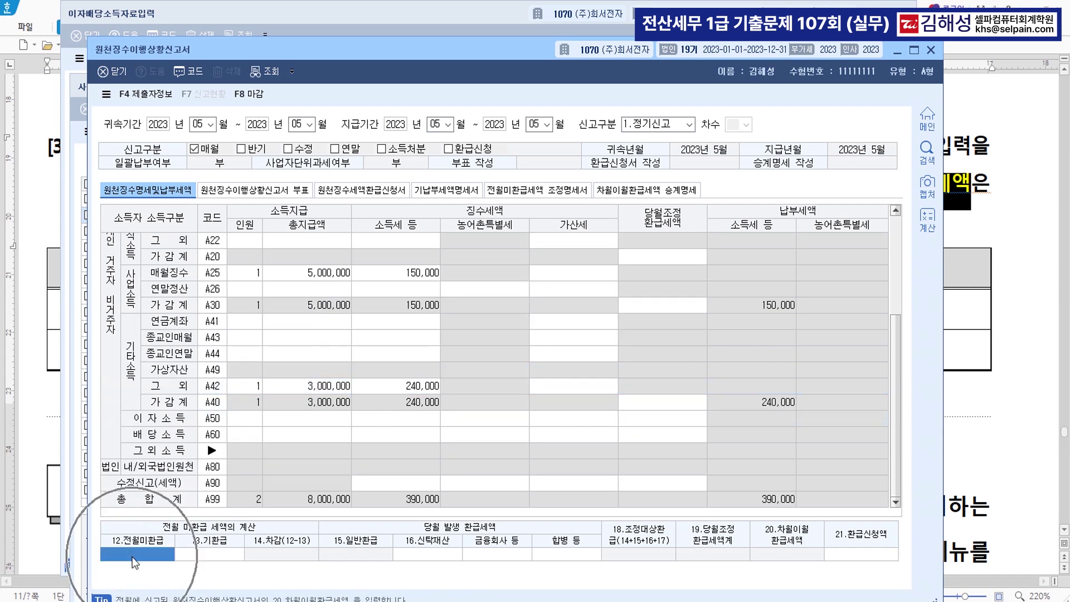
{"action": "type", "text": "200000"}
{"action": "key", "text": "Return"}
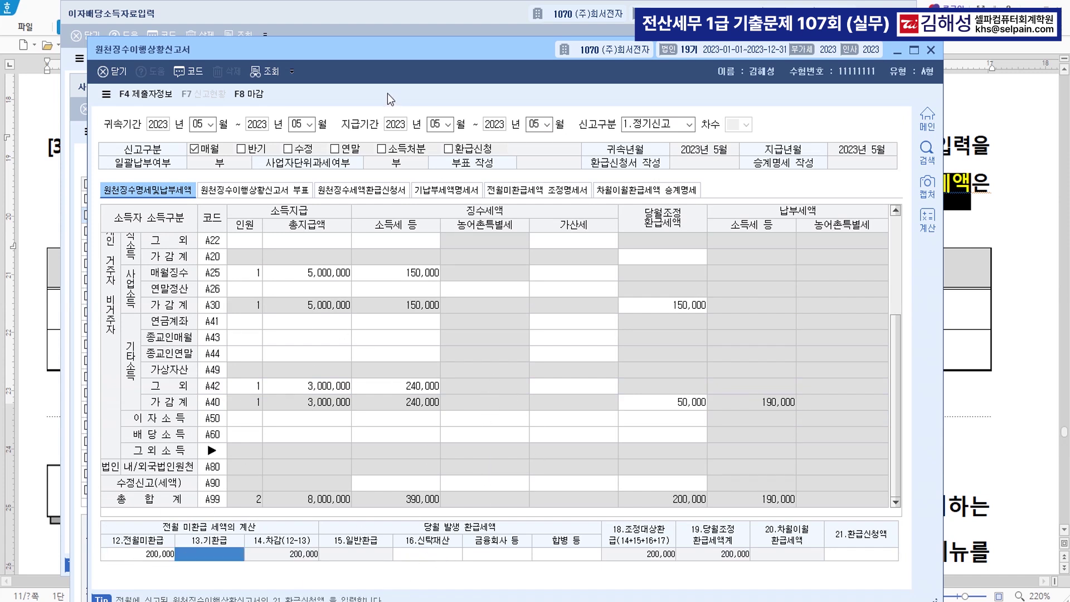
{"action": "key", "text": "Escape"}
{"action": "key", "text": "Escape"}
{"action": "key", "text": "Escape"}
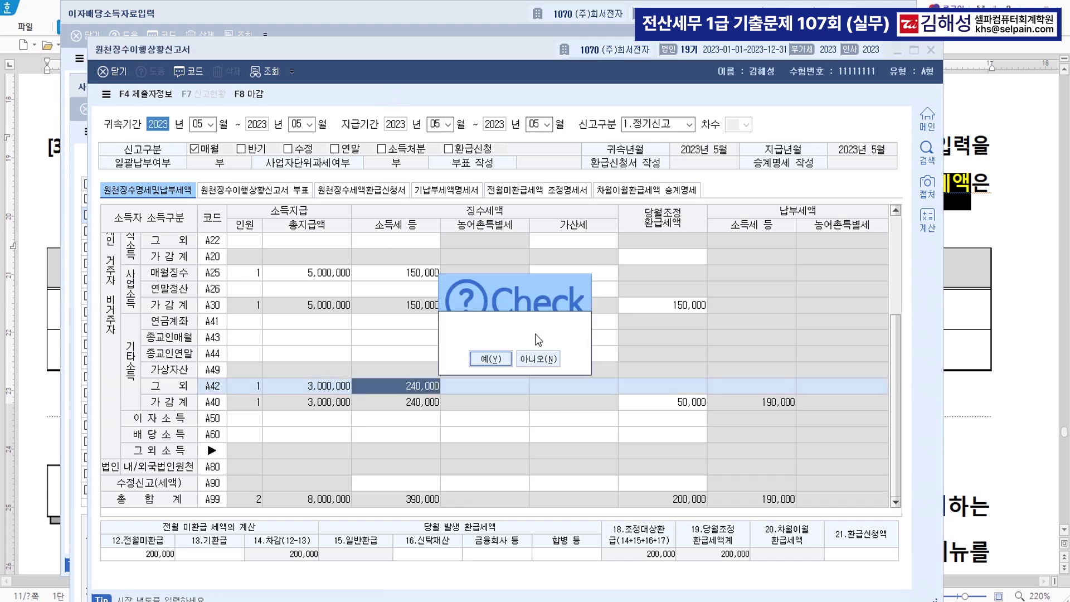
{"action": "left_click", "coordinate": [493, 357]}
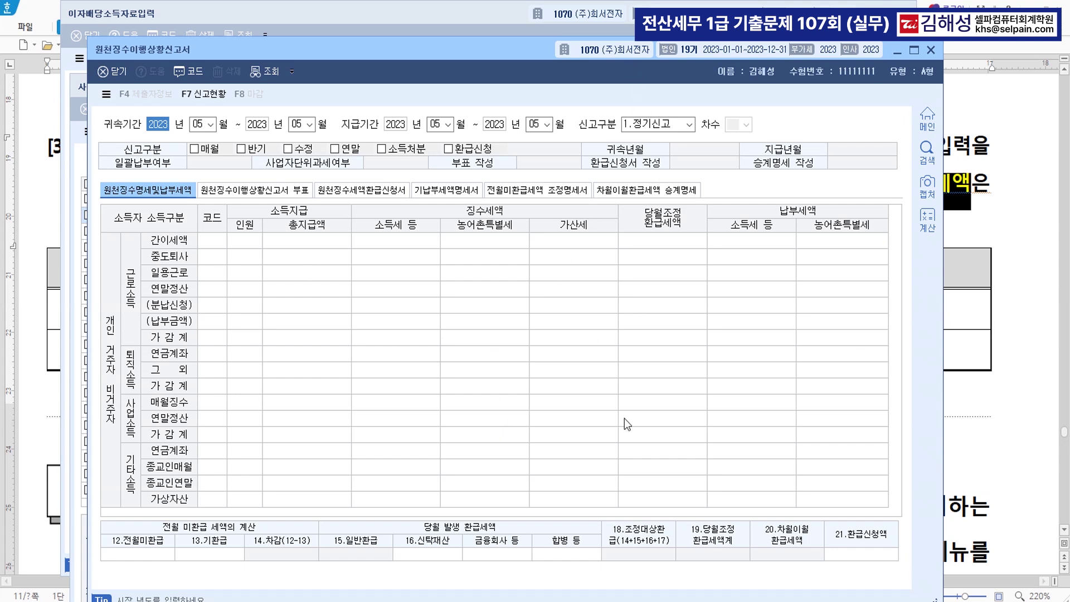
{"action": "left_click", "coordinate": [1032, 282]}
Switch KcLep's working company to 1071 덕수기업(주)
{"action": "scroll", "coordinate": [907, 305], "scroll_direction": "down", "scroll_amount": 3}
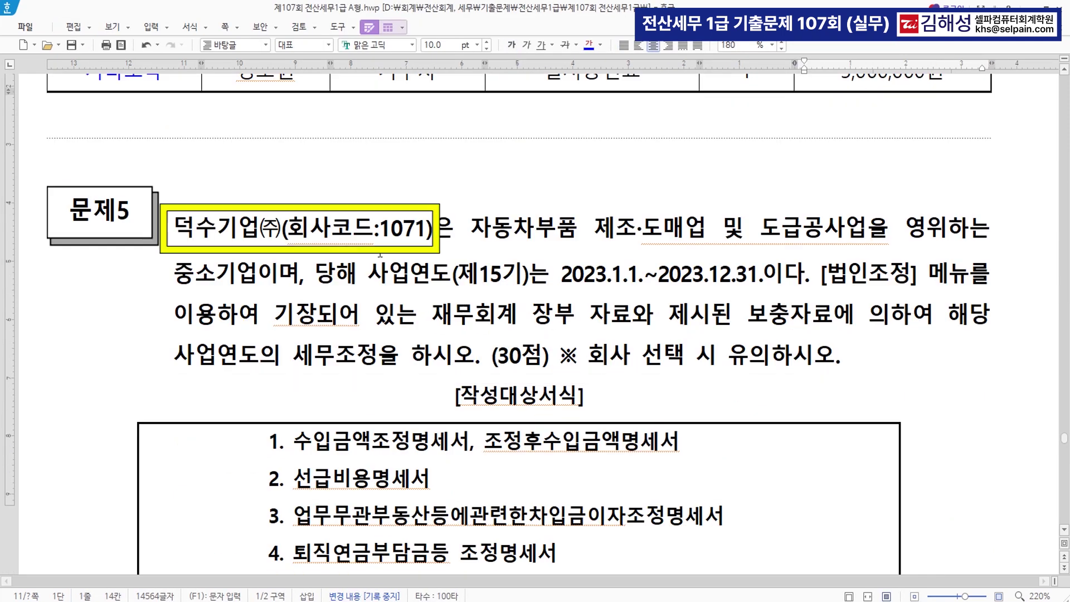
{"action": "left_click_drag", "start_coordinate": [174, 228], "coordinate": [434, 229]}
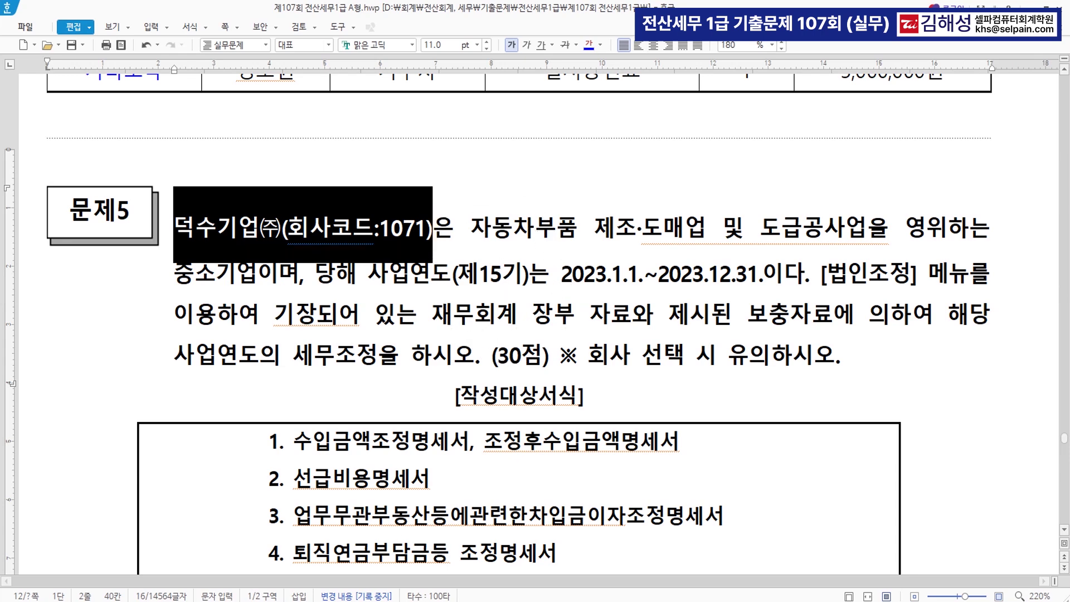
{"action": "key", "text": "alt+Tab"}
{"action": "left_click", "coordinate": [863, 167]}
{"action": "left_click", "coordinate": [427, 249]}
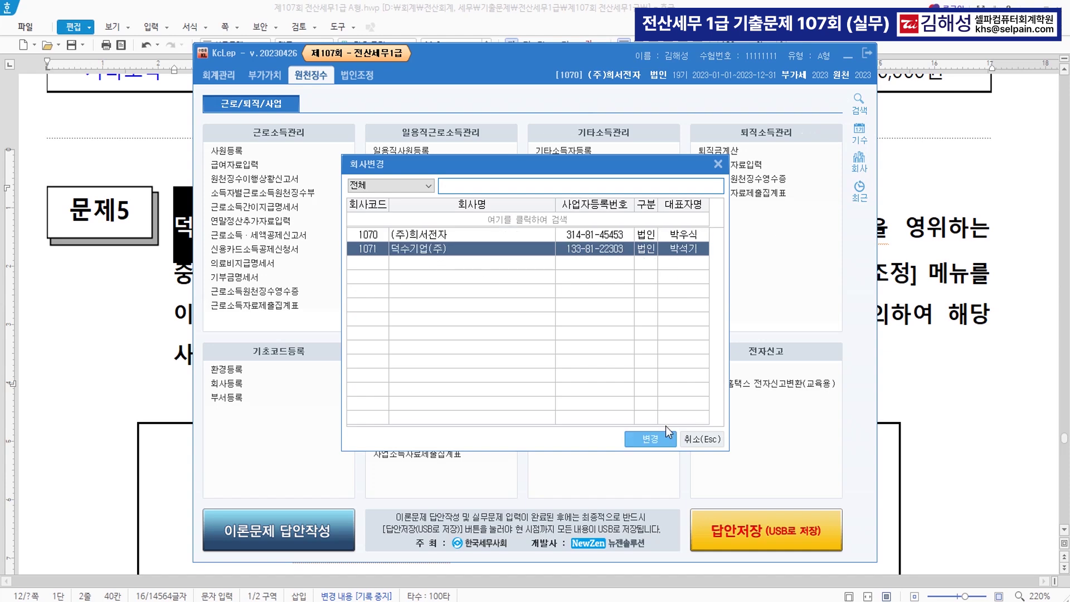
{"action": "left_click", "coordinate": [650, 439]}
{"action": "left_click", "coordinate": [502, 352]}
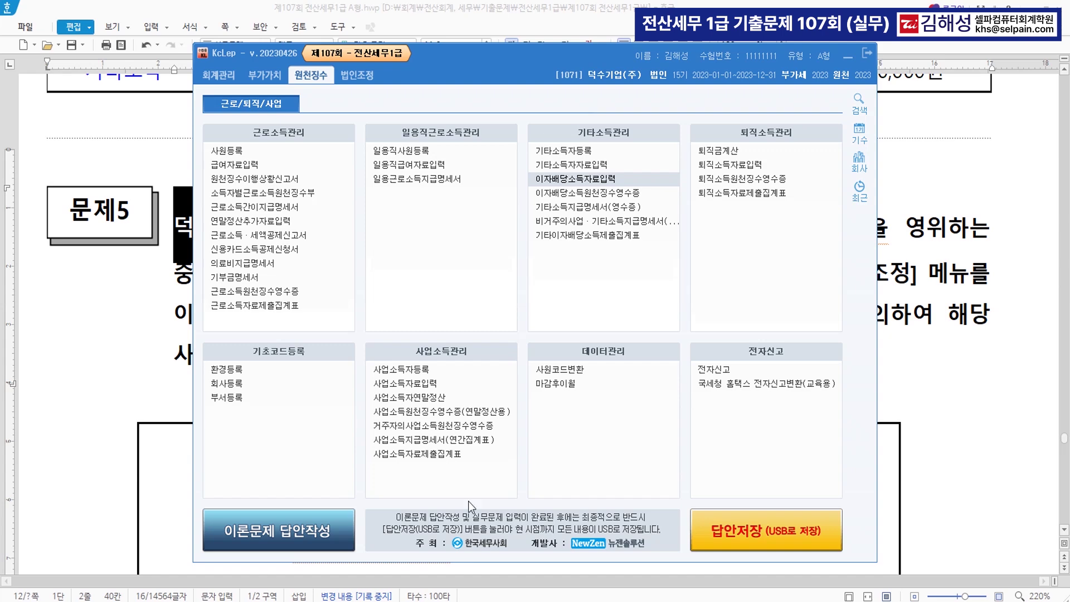
Show the 법인조정 menus and mark the company name and code 1071 in the problem
{"action": "left_click", "coordinate": [357, 75]}
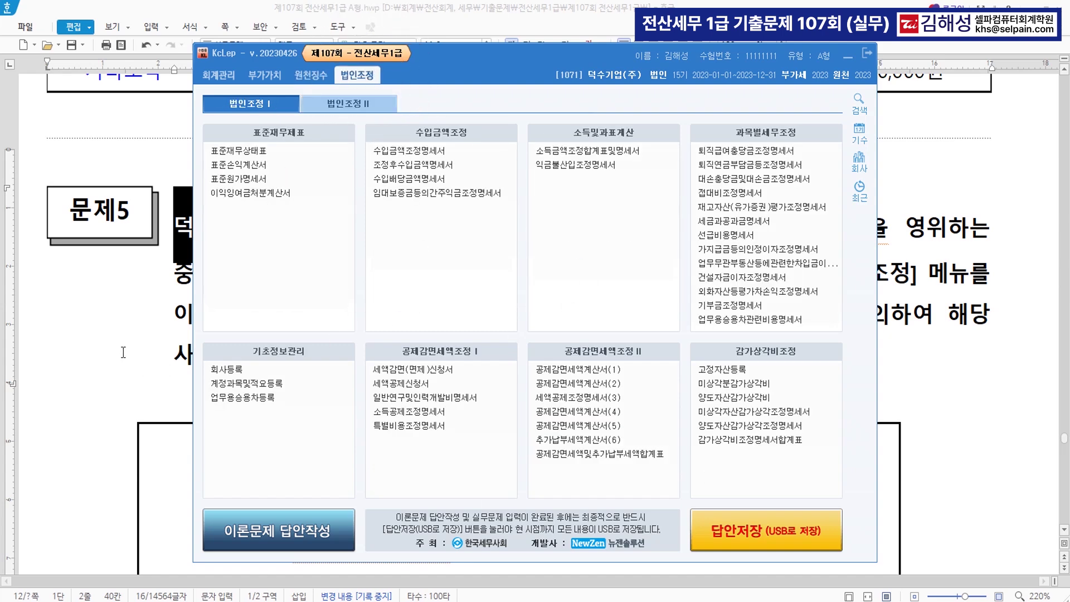
{"action": "left_click", "coordinate": [124, 352]}
{"action": "left_click_drag", "start_coordinate": [177, 223], "coordinate": [434, 233]}
Mark the 2023.12.31 fiscal year end and 법인조정 reference, then select [수입금액조정명세서] in problem [1]
{"action": "left_click_drag", "start_coordinate": [659, 276], "coordinate": [766, 282]}
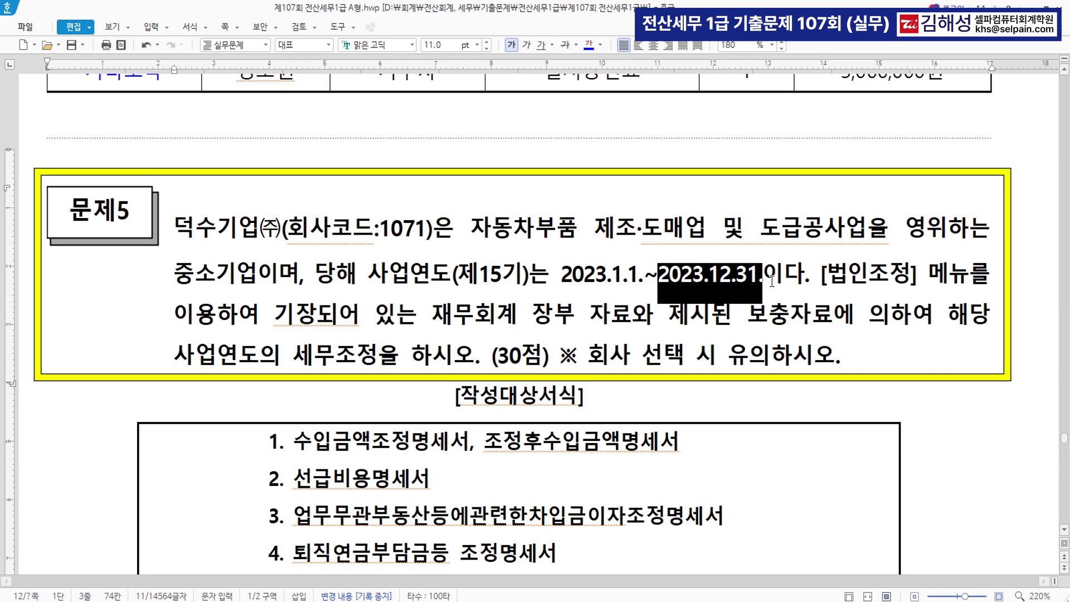
{"action": "left_click", "coordinate": [829, 279]}
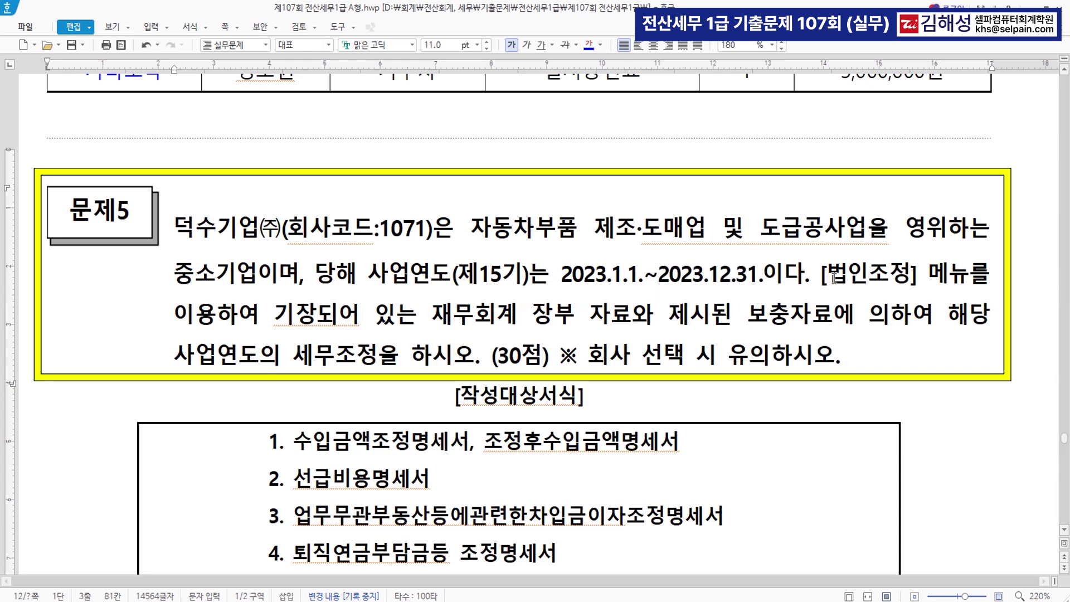
{"action": "left_click_drag", "start_coordinate": [829, 280], "coordinate": [906, 275]}
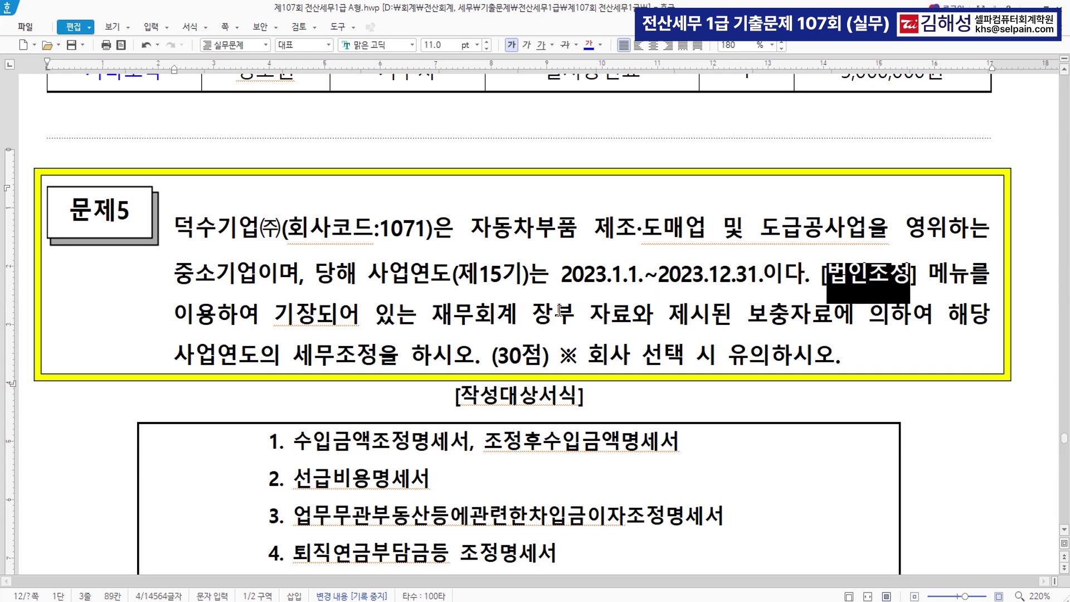
{"action": "scroll", "coordinate": [669, 338], "scroll_direction": "down", "scroll_amount": 5}
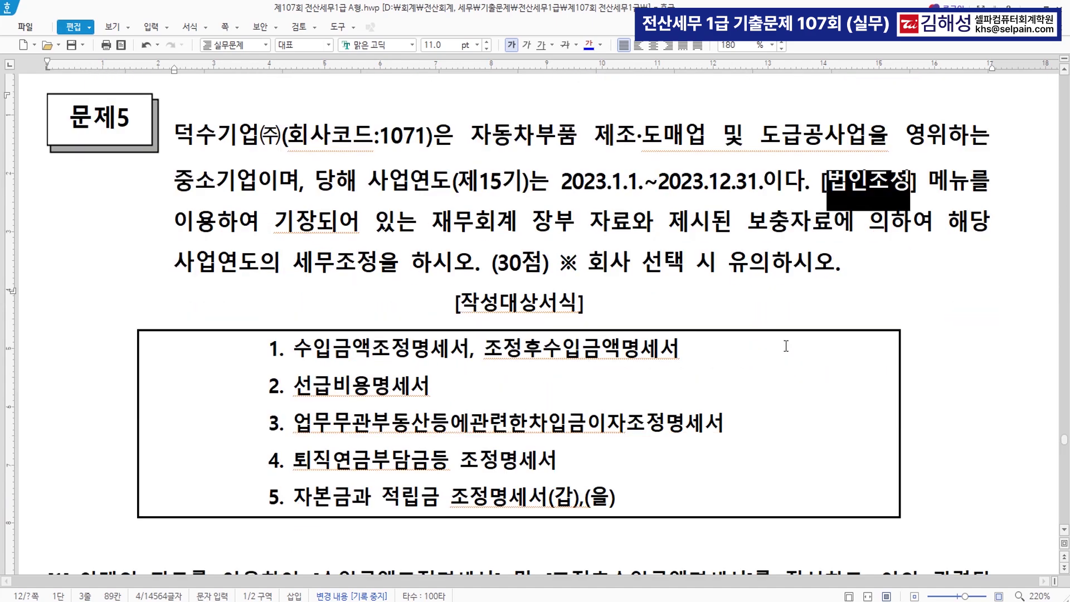
{"action": "scroll", "coordinate": [778, 368], "scroll_direction": "down", "scroll_amount": 1}
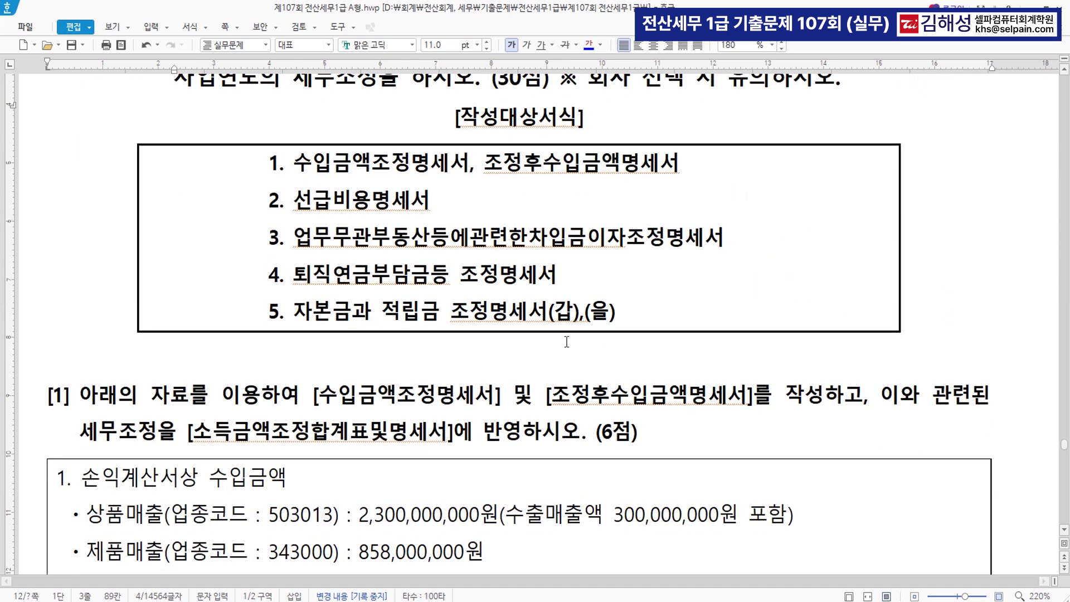
{"action": "scroll", "coordinate": [655, 313], "scroll_direction": "down", "scroll_amount": 4}
{"action": "scroll", "coordinate": [655, 314], "scroll_direction": "down", "scroll_amount": 2}
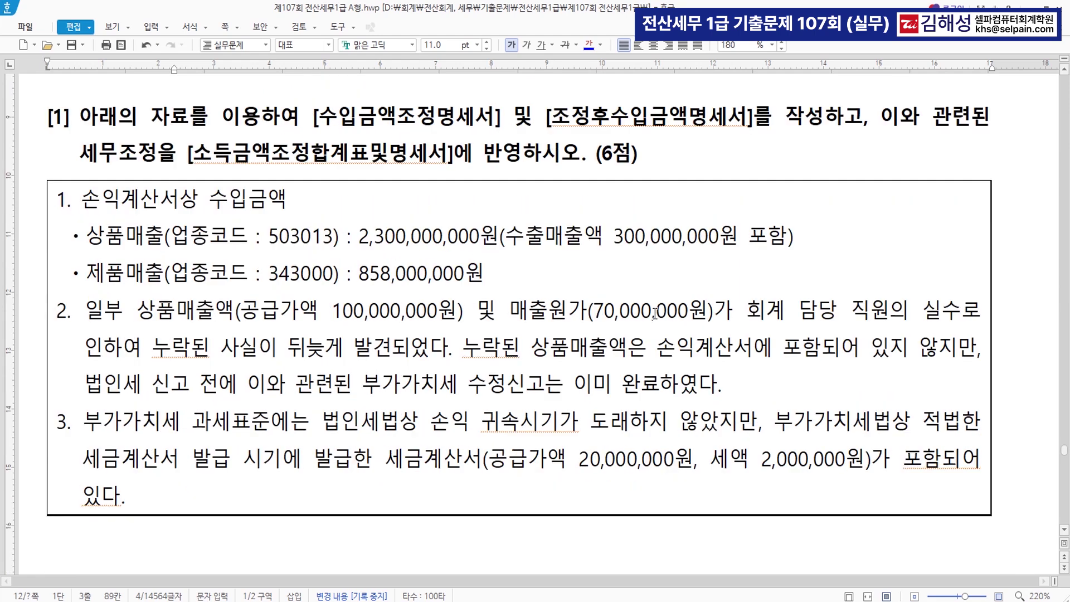
{"action": "scroll", "coordinate": [655, 313], "scroll_direction": "down", "scroll_amount": 8}
{"action": "scroll", "coordinate": [655, 313], "scroll_direction": "up", "scroll_amount": 8}
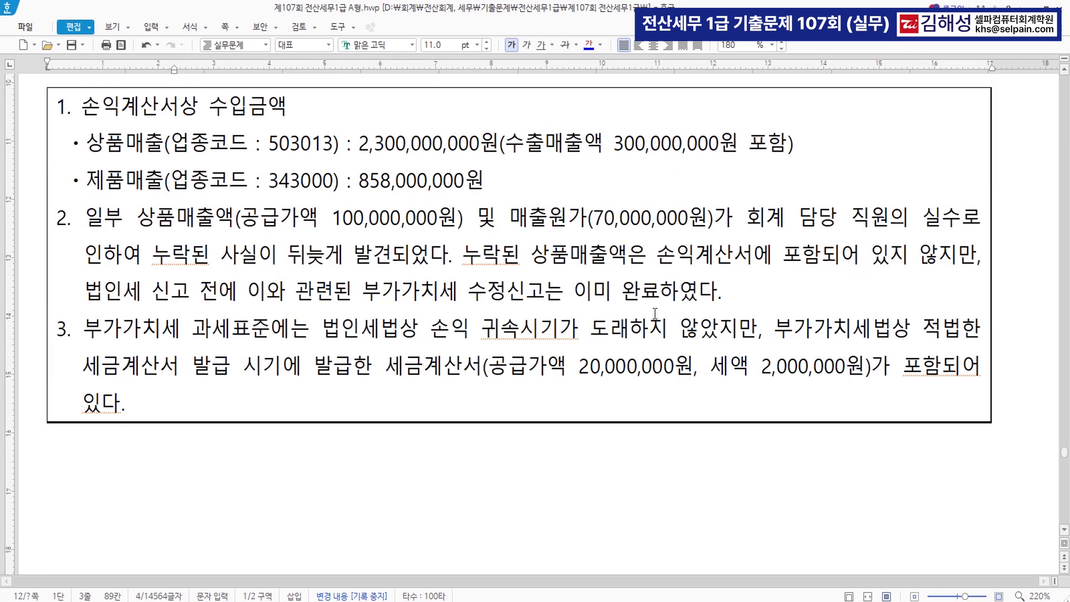
{"action": "left_click_drag", "start_coordinate": [313, 123], "coordinate": [504, 131]}
Colour [수입금액조정명세서], [조정후수입금액명세서] and [소득금액조정합계표및명세서] blue
{"action": "left_click", "coordinate": [588, 45]}
{"action": "scroll", "coordinate": [552, 118], "scroll_direction": "up", "scroll_amount": 1}
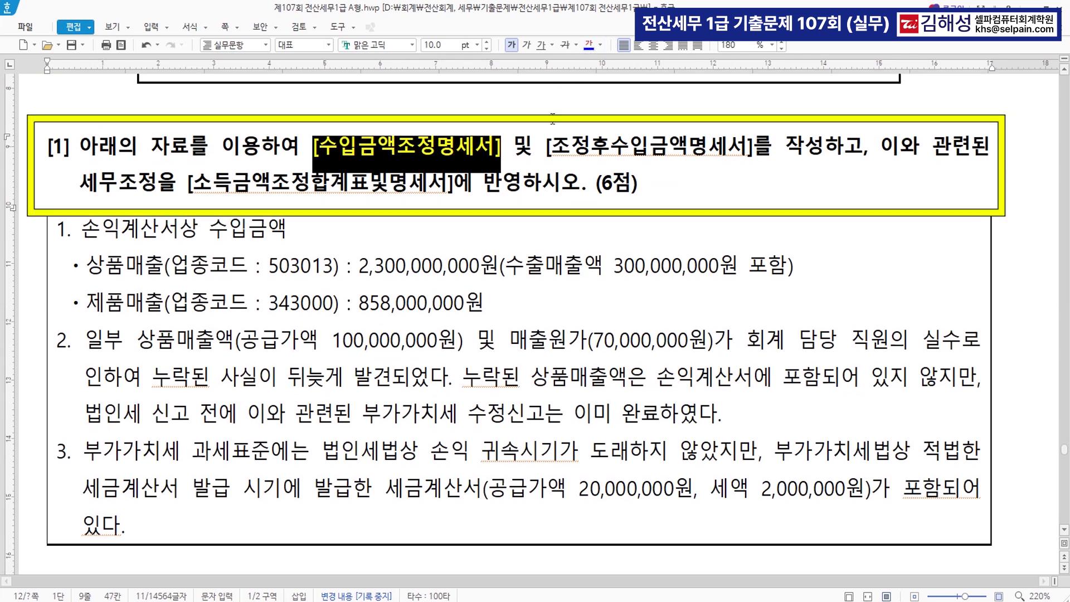
{"action": "left_click_drag", "start_coordinate": [544, 147], "coordinate": [754, 147]}
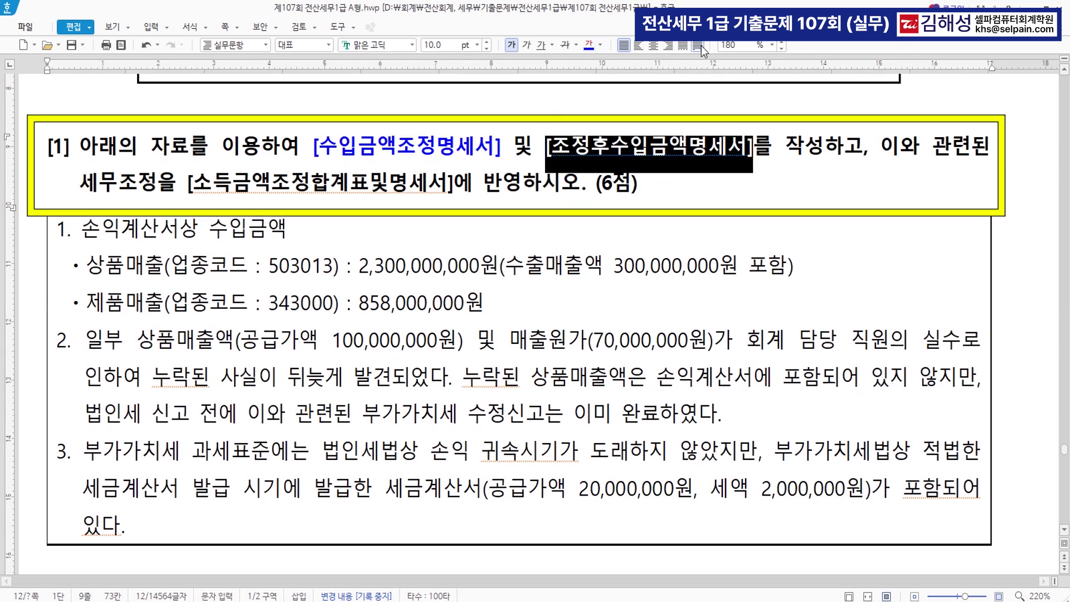
{"action": "left_click", "coordinate": [588, 45]}
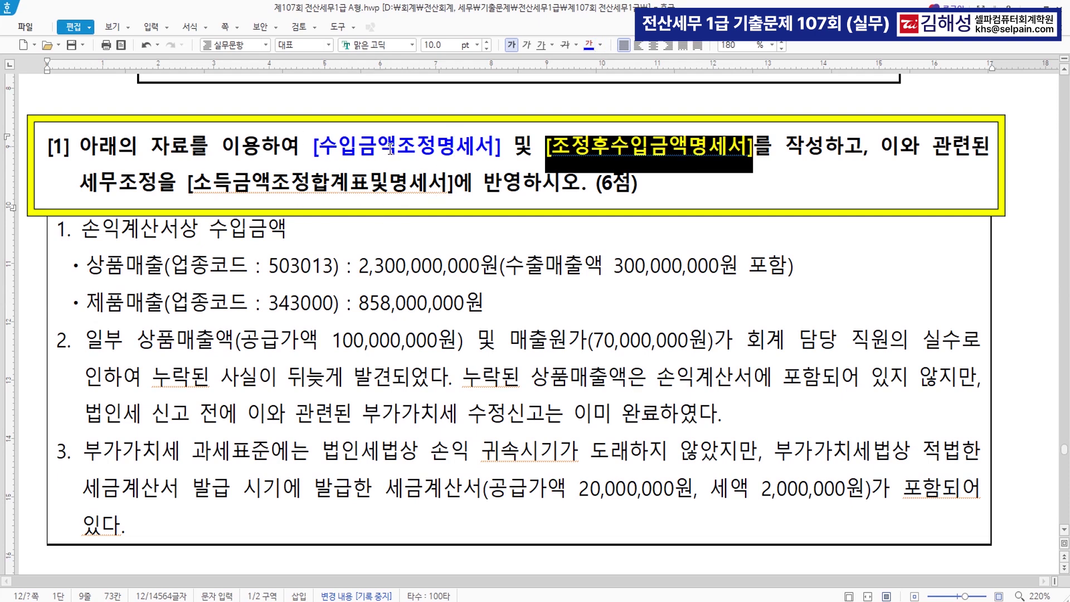
{"action": "left_click_drag", "start_coordinate": [188, 184], "coordinate": [454, 198]}
{"action": "left_click", "coordinate": [591, 48]}
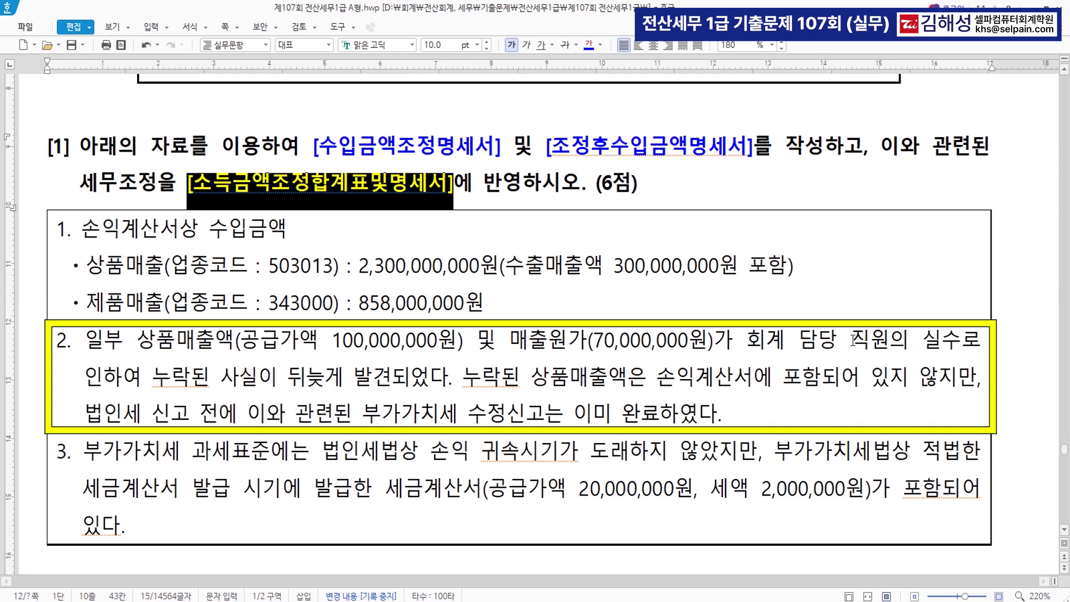
Colour item 2's omitted sales, late-discovery and VAT amendment phrases and item 3's tax invoice phrase blue
{"action": "left_click_drag", "start_coordinate": [154, 381], "coordinate": [392, 393]}
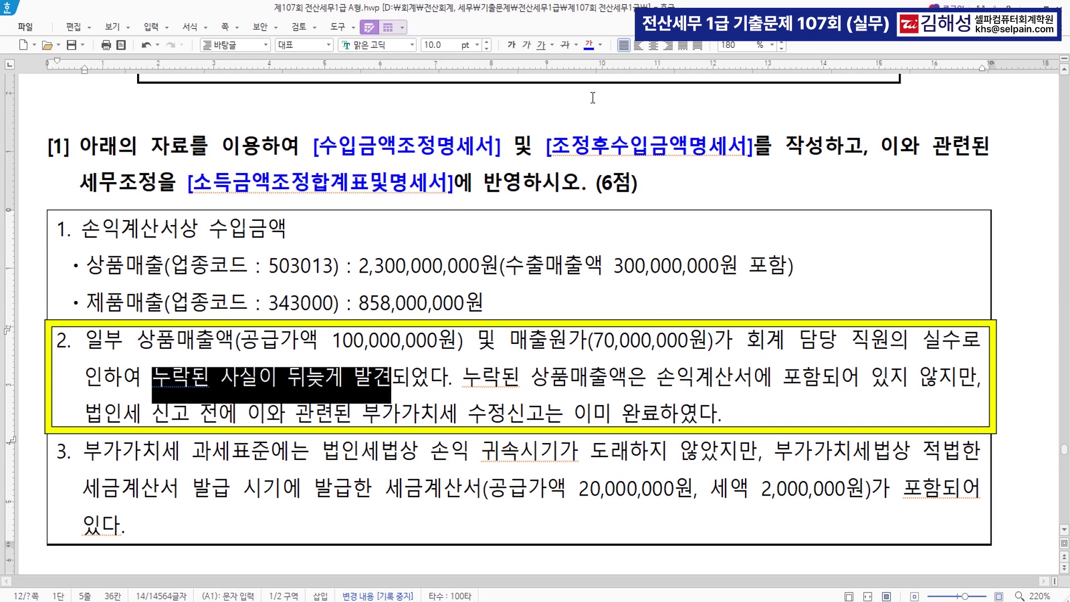
{"action": "left_click", "coordinate": [588, 49]}
{"action": "left_click_drag", "start_coordinate": [137, 348], "coordinate": [715, 356]}
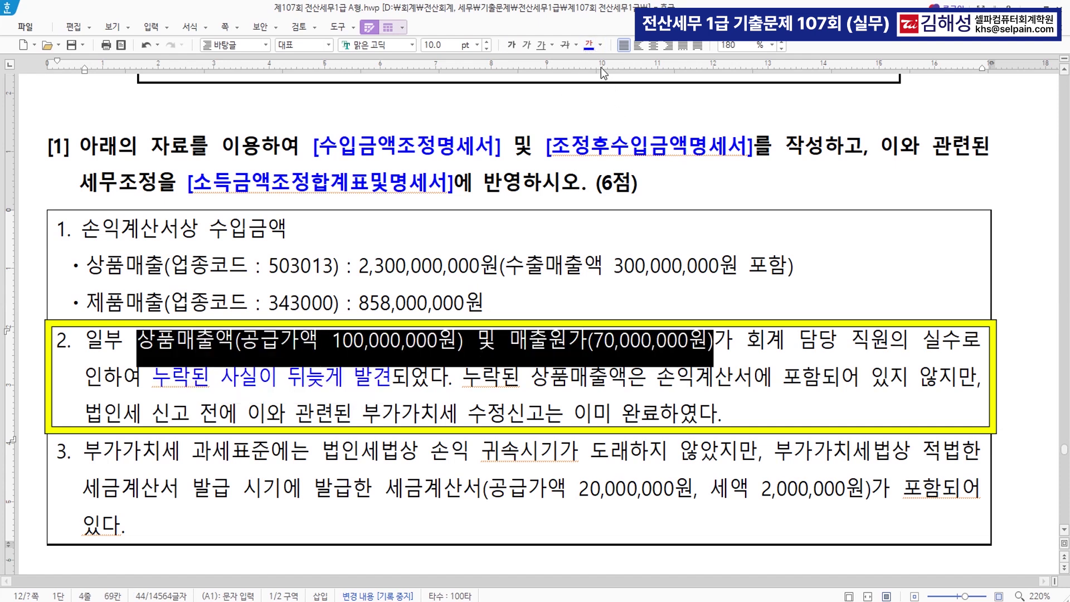
{"action": "left_click", "coordinate": [594, 48]}
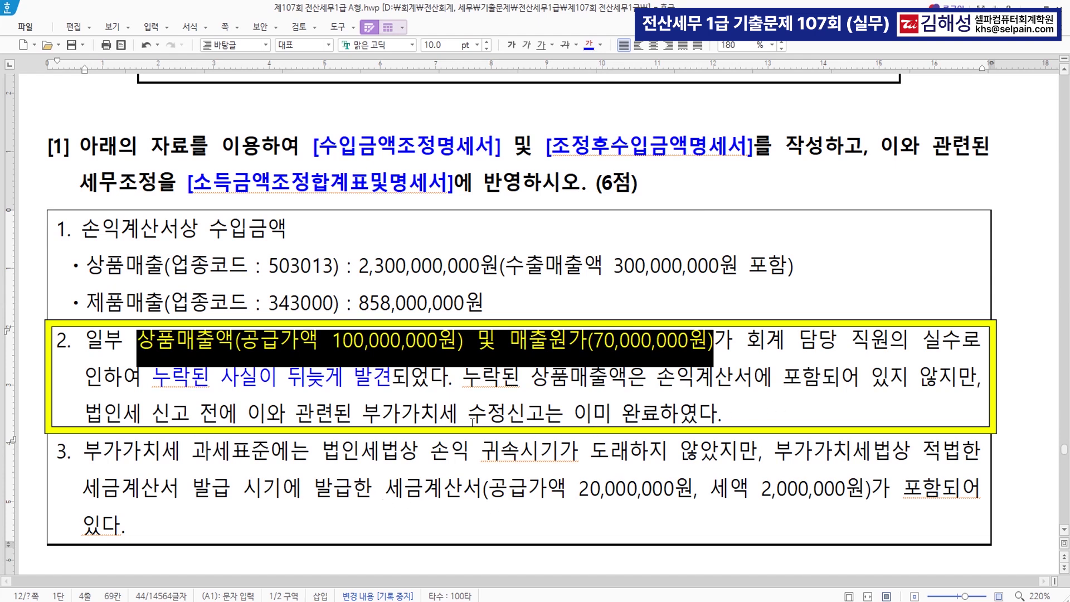
{"action": "left_click_drag", "start_coordinate": [362, 415], "coordinate": [712, 425]}
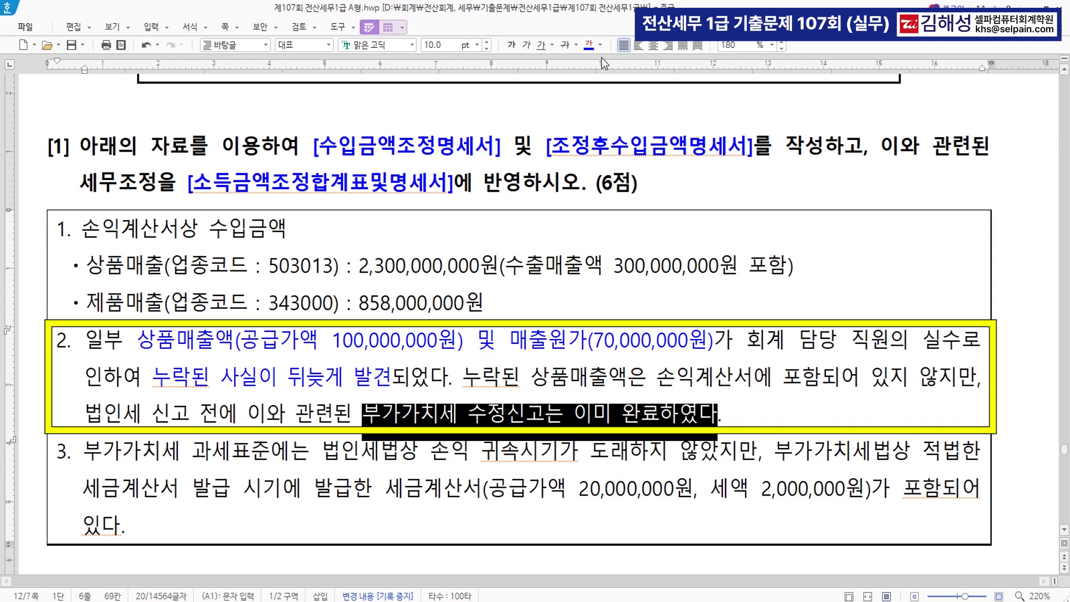
{"action": "left_click", "coordinate": [590, 45]}
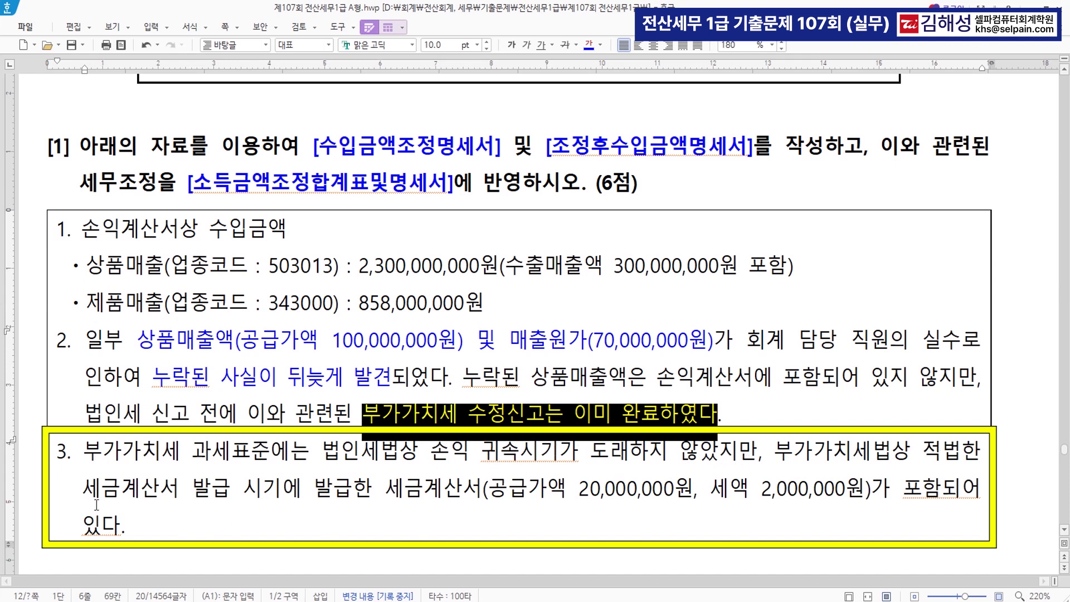
{"action": "left_click_drag", "start_coordinate": [86, 492], "coordinate": [942, 490]}
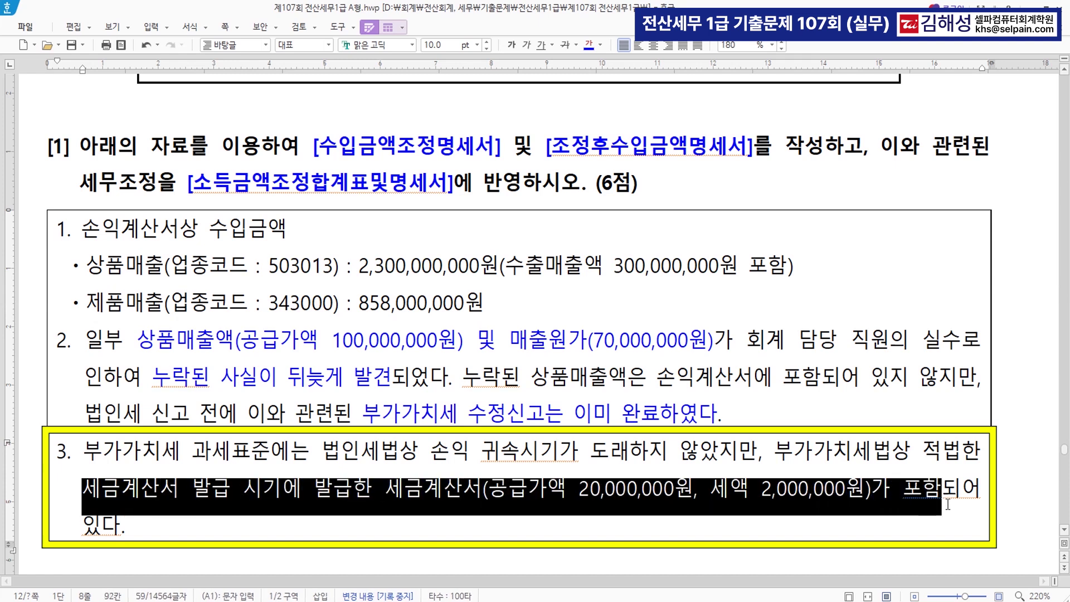
{"action": "left_click", "coordinate": [589, 48]}
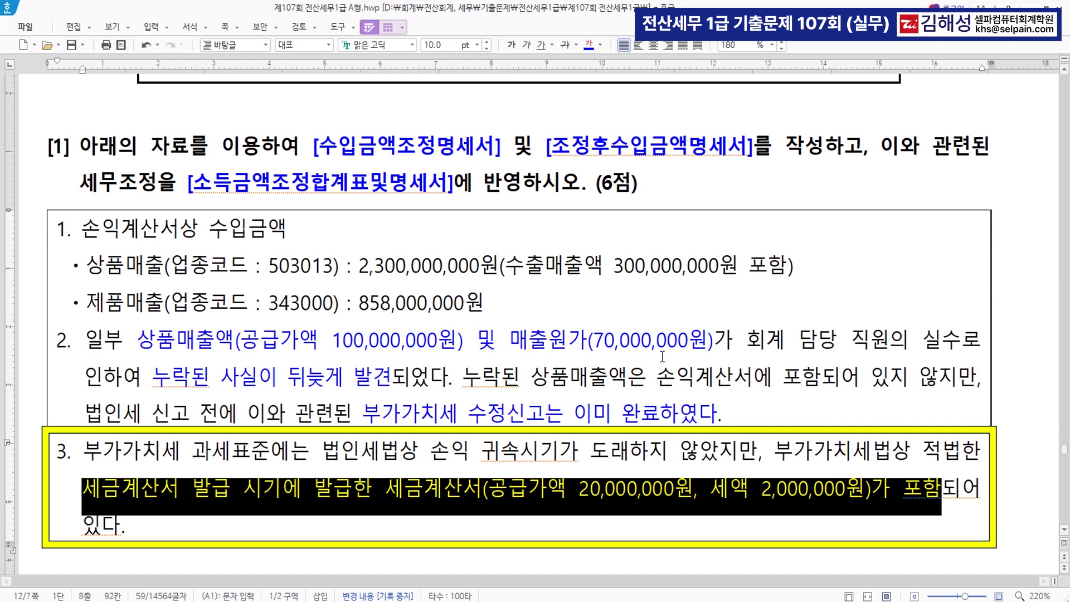
{"action": "left_click", "coordinate": [538, 494]}
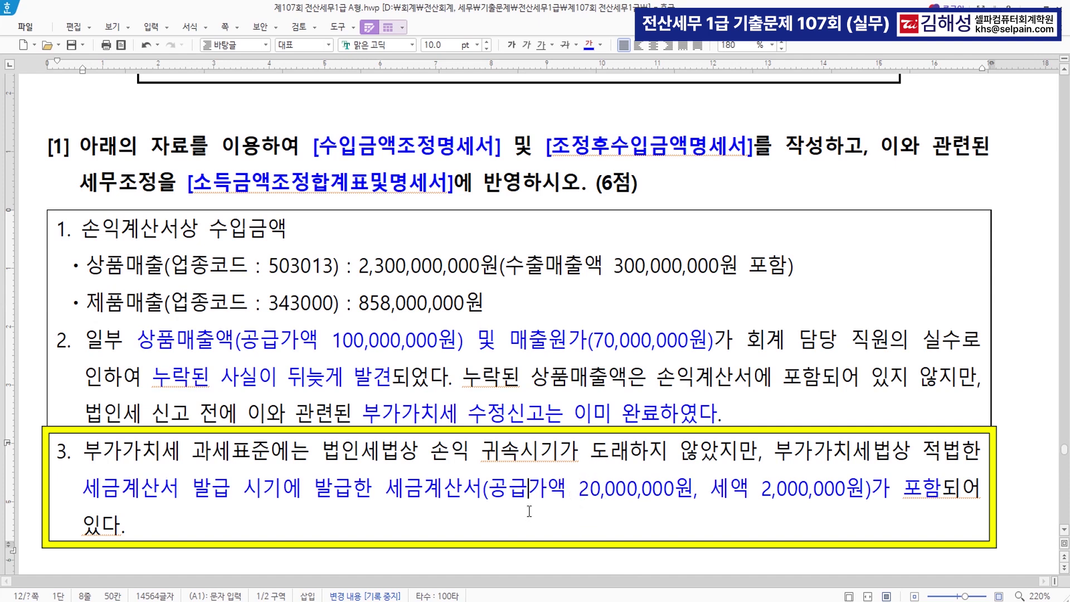
Open 수입금액조정명세서 and fill row 1 as 매출 / 상품매출 2,300,000,000 using F4 lookup
{"action": "key", "text": "alt+Tab"}
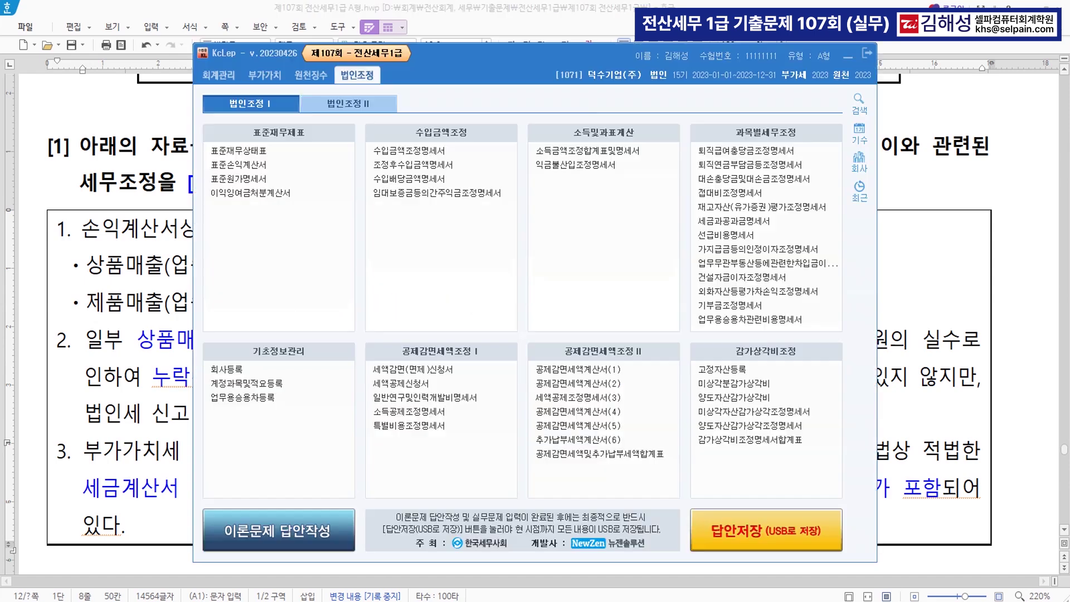
{"action": "left_click_drag", "start_coordinate": [490, 59], "coordinate": [592, 59]}
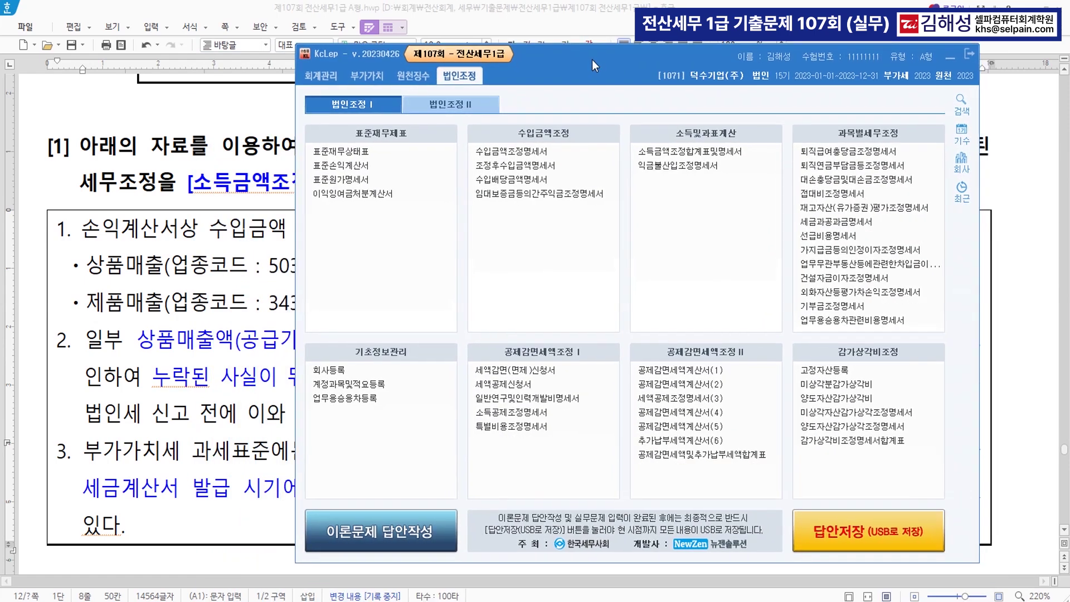
{"action": "left_click", "coordinate": [534, 153]}
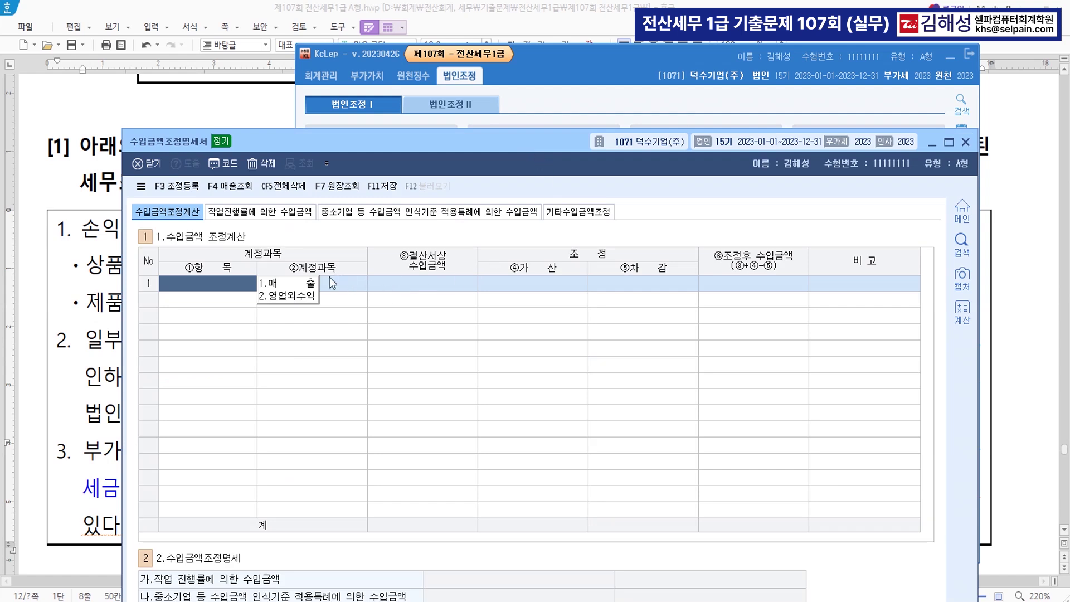
{"action": "left_click", "coordinate": [306, 282]}
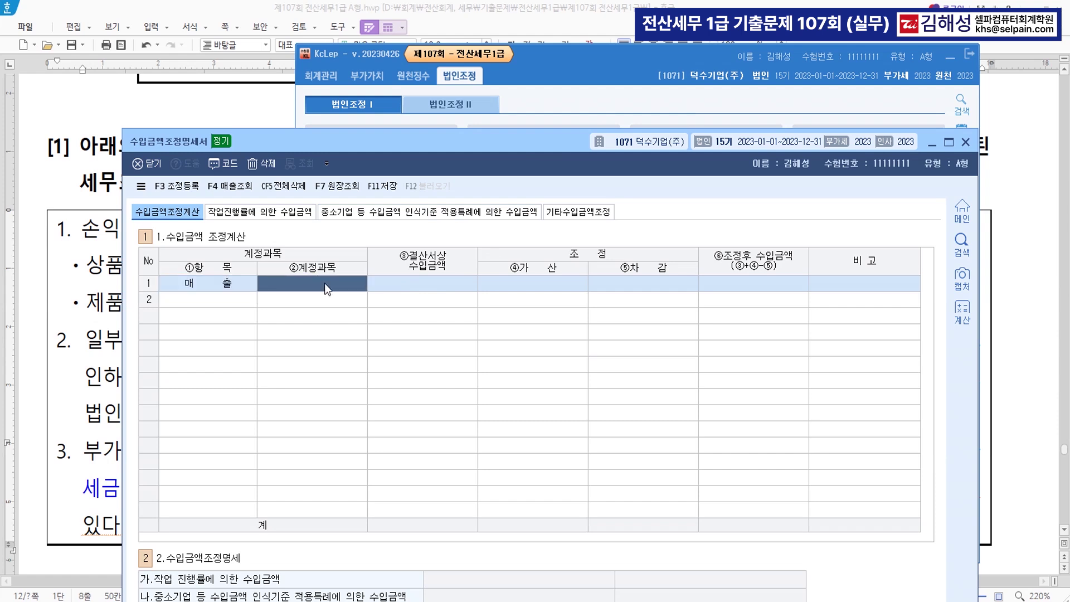
{"action": "left_click", "coordinate": [303, 283]}
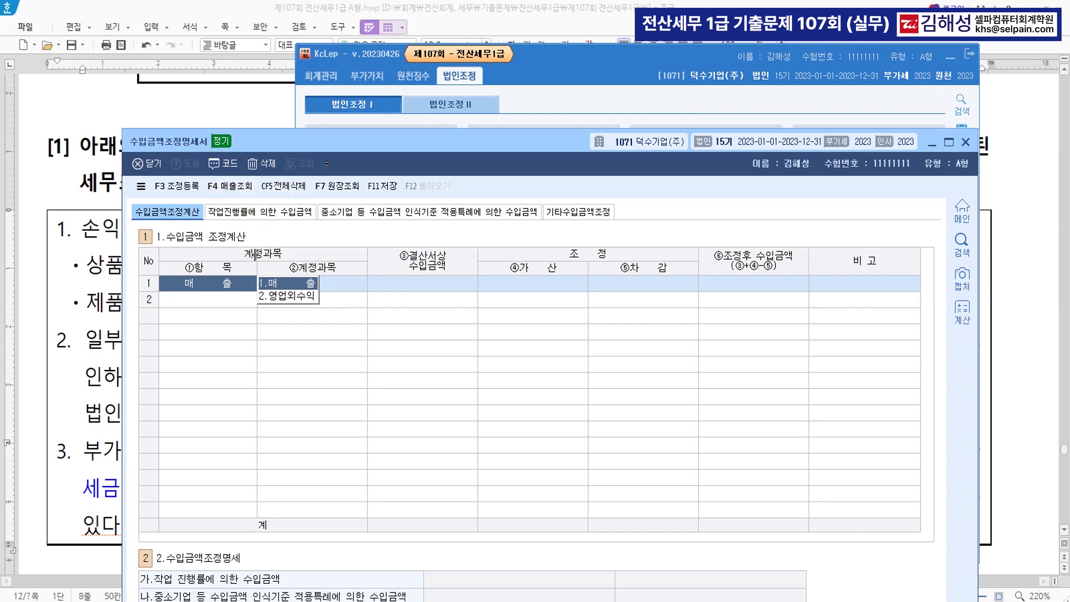
{"action": "key", "text": "F4"}
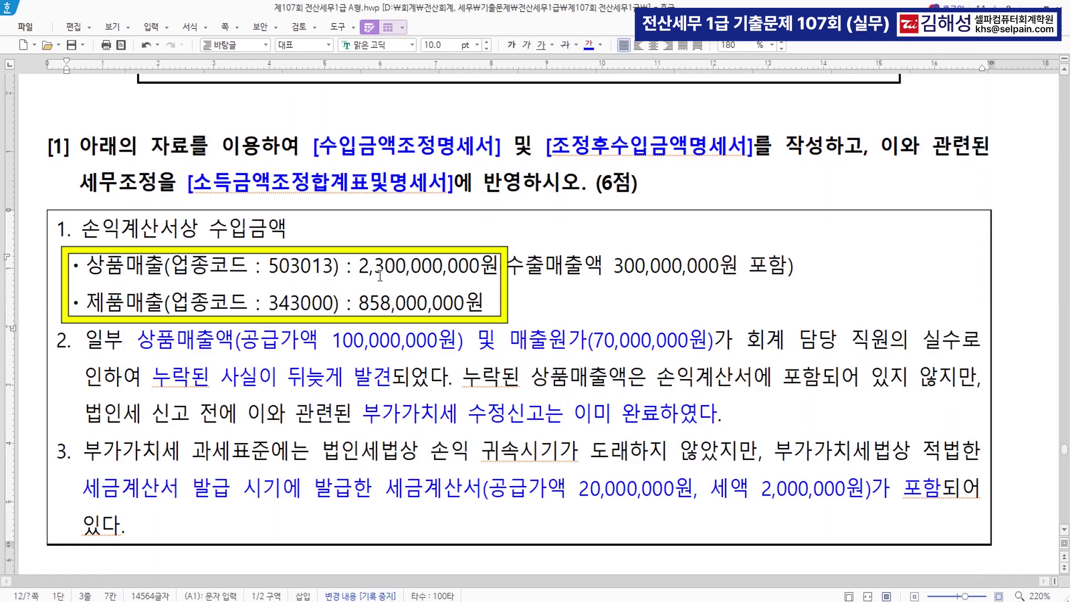
{"action": "left_click", "coordinate": [381, 302]}
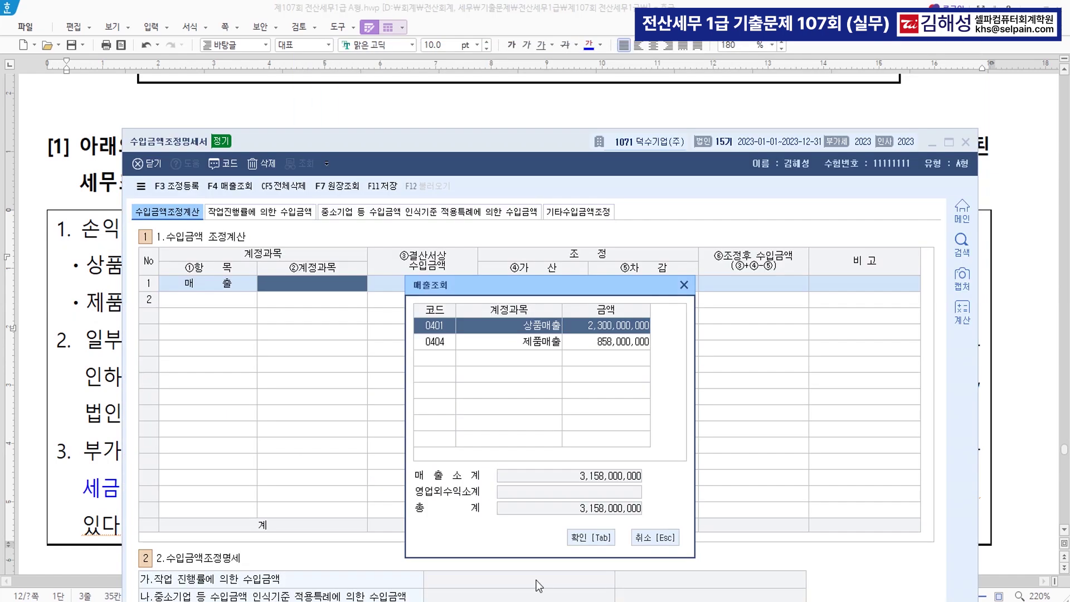
{"action": "left_click", "coordinate": [568, 538]}
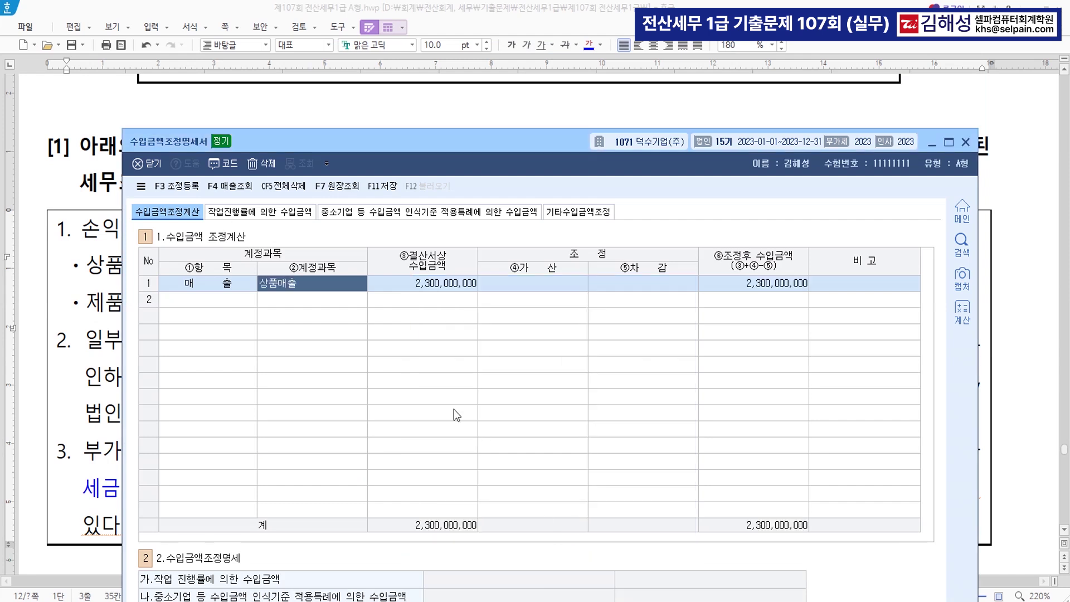
Fill row 2 as 매출 / 제품매출 858,000,000, totalling 3,158,000,000
{"action": "left_click", "coordinate": [230, 304]}
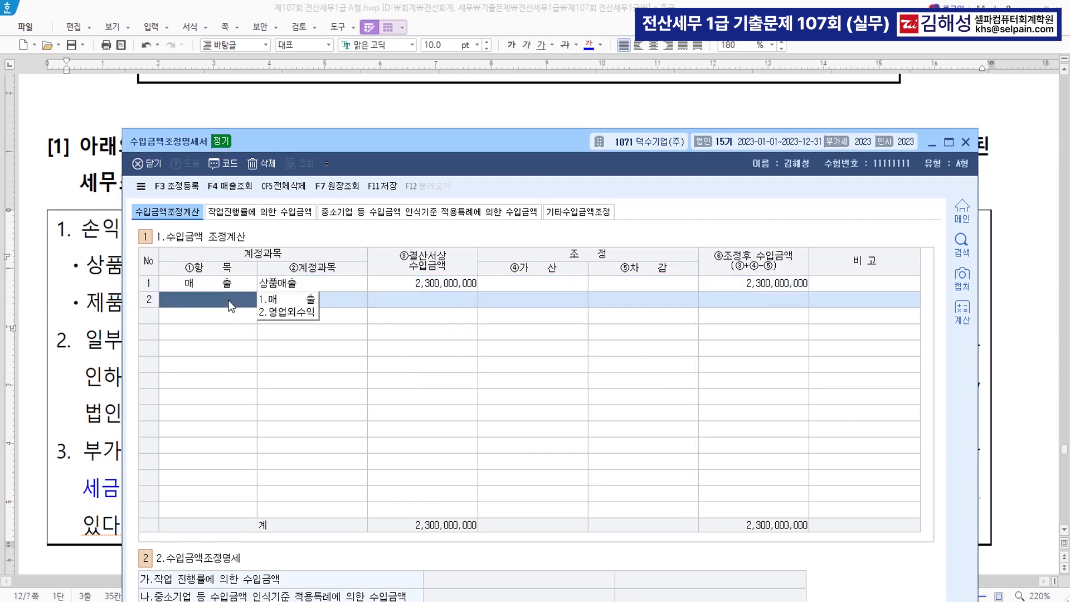
{"action": "key", "text": "1"}
{"action": "key", "text": "F4"}
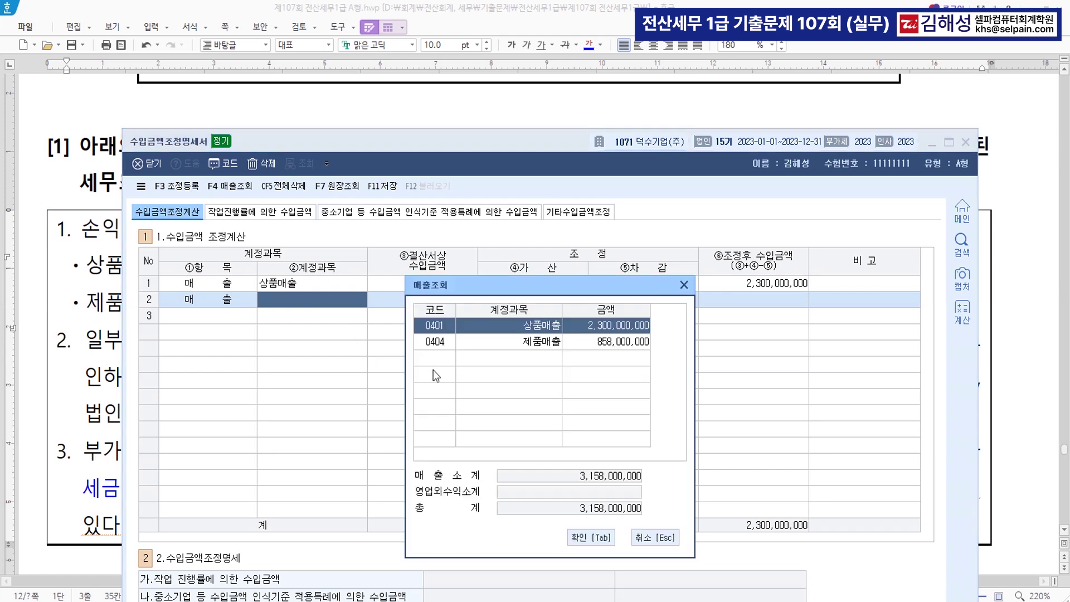
{"action": "left_click", "coordinate": [517, 342]}
{"action": "left_click", "coordinate": [596, 537]}
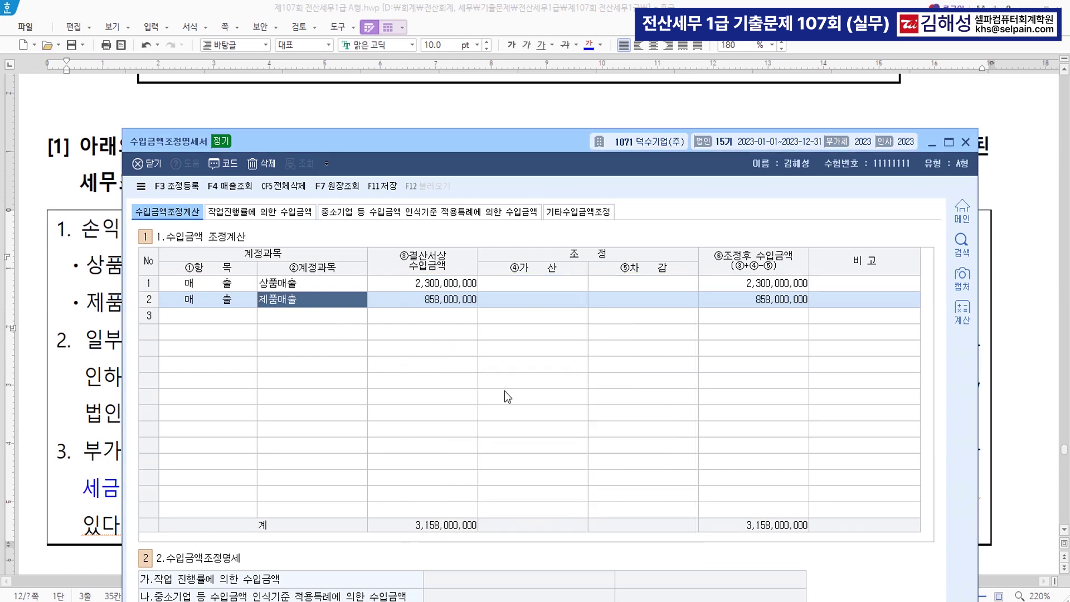
{"action": "left_click_drag", "start_coordinate": [473, 143], "coordinate": [537, 112]}
{"action": "left_click", "coordinate": [162, 367]}
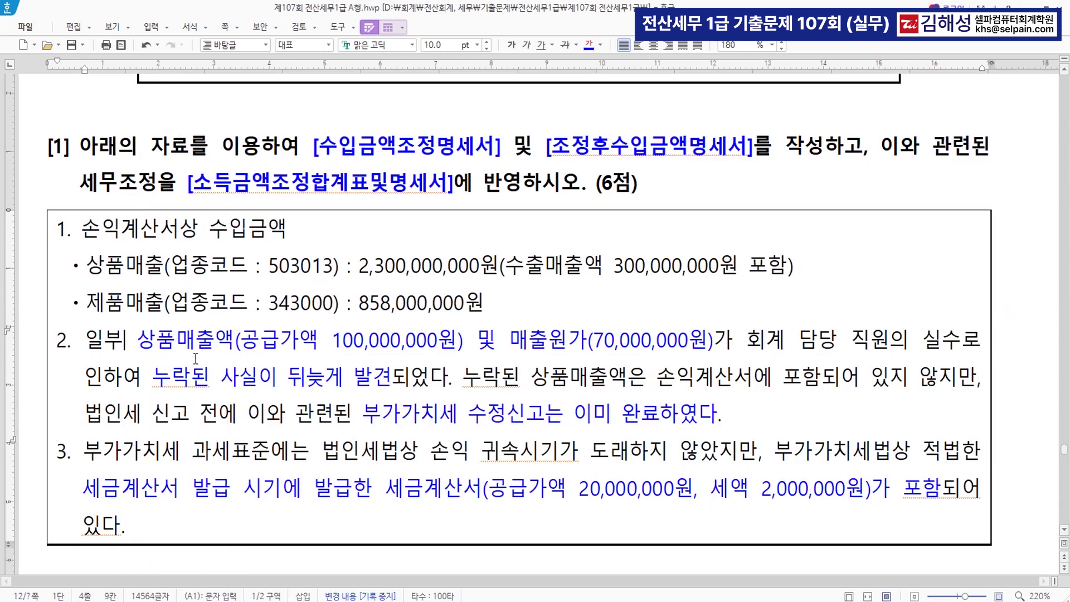
{"action": "key", "text": "alt+Tab"}
In 기타수입금액조정, record 매출누락 with revenue 100,000,000 and cost 70,000,000
{"action": "left_click", "coordinate": [646, 182]}
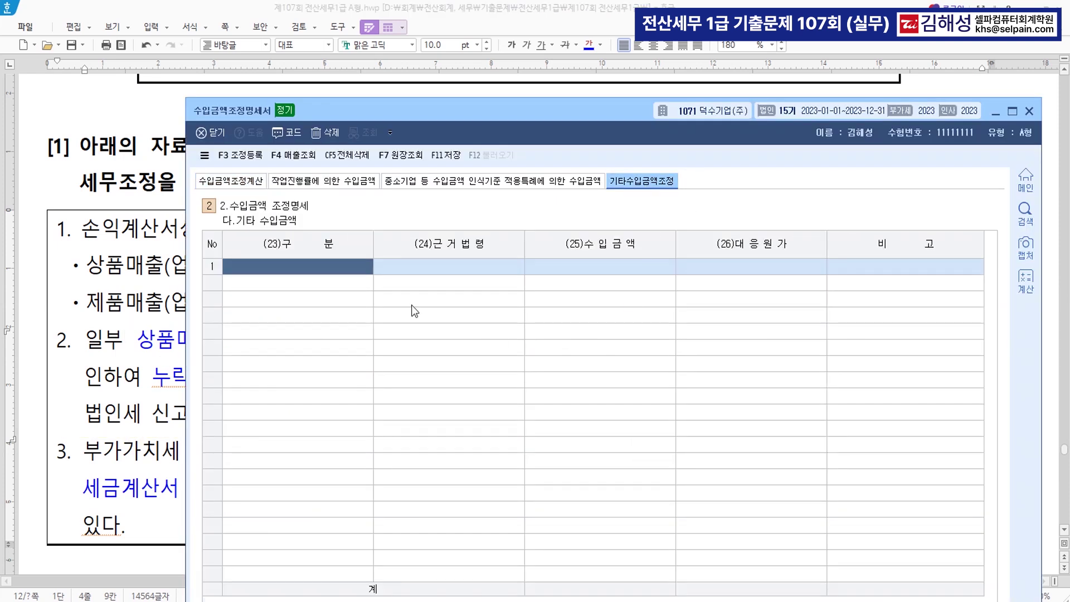
{"action": "type", "text": "매출"}
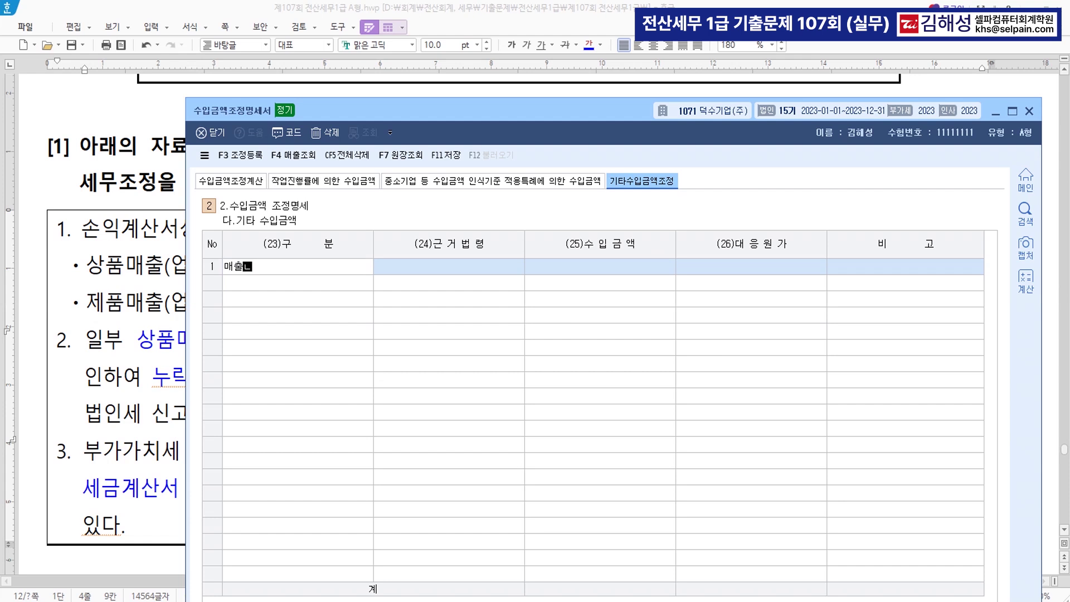
{"action": "type", "text": "누락"}
{"action": "key", "text": "Return"}
{"action": "key", "text": "Return"}
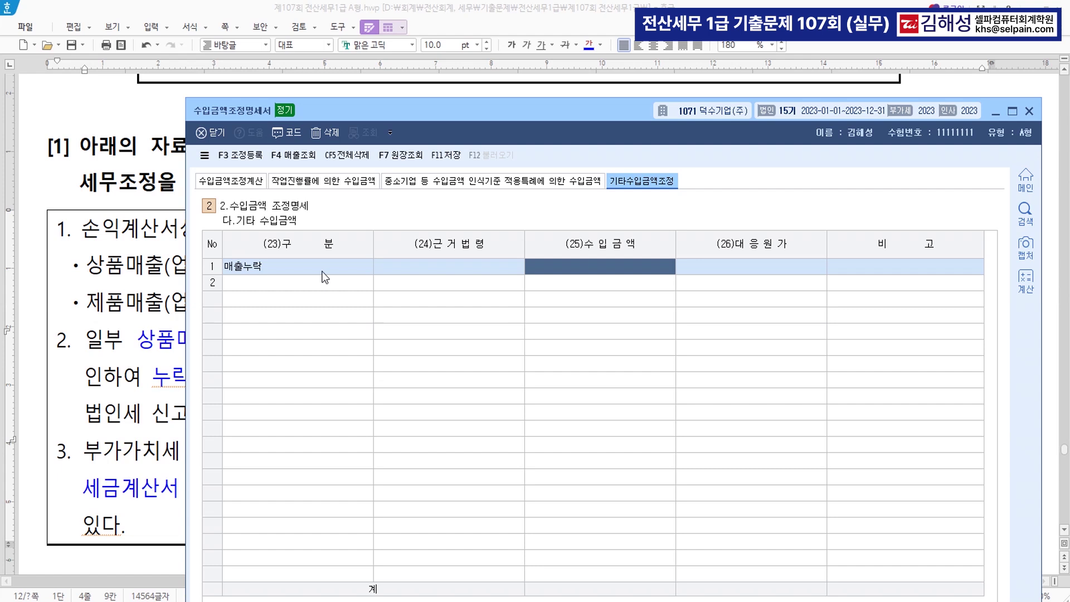
{"action": "type", "text": "100000000"}
{"action": "key", "text": "Return"}
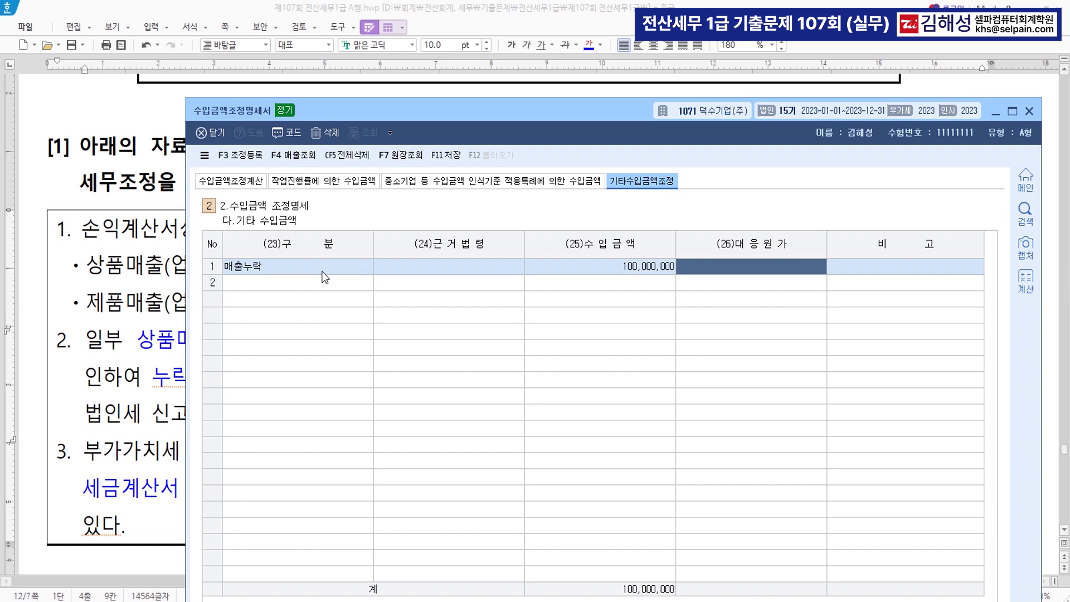
{"action": "type", "text": "70000000"}
{"action": "key", "text": "Return"}
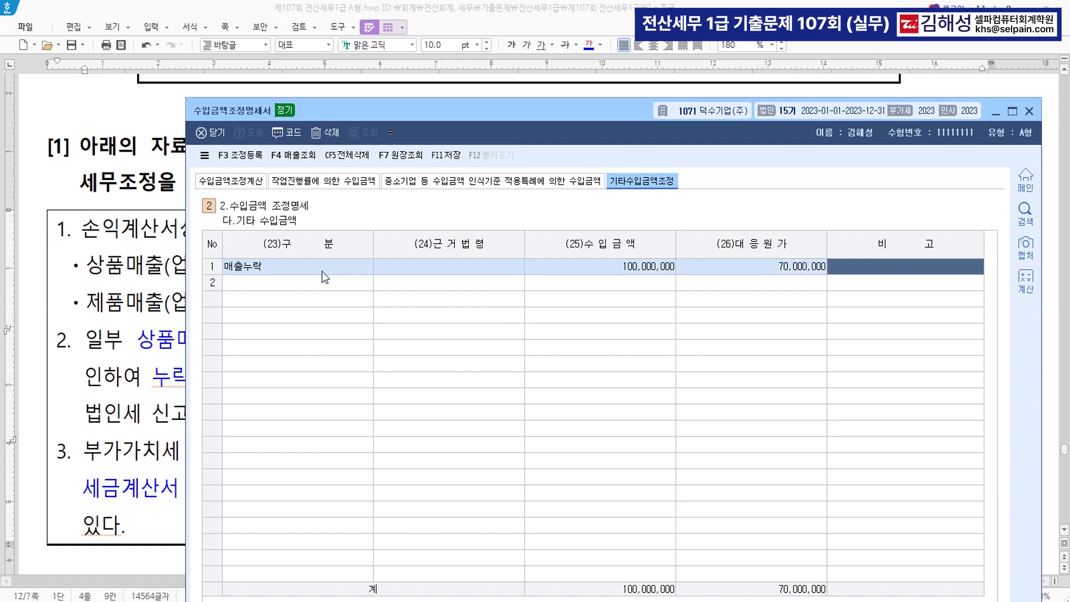
{"action": "left_click_drag", "start_coordinate": [416, 113], "coordinate": [410, 74]}
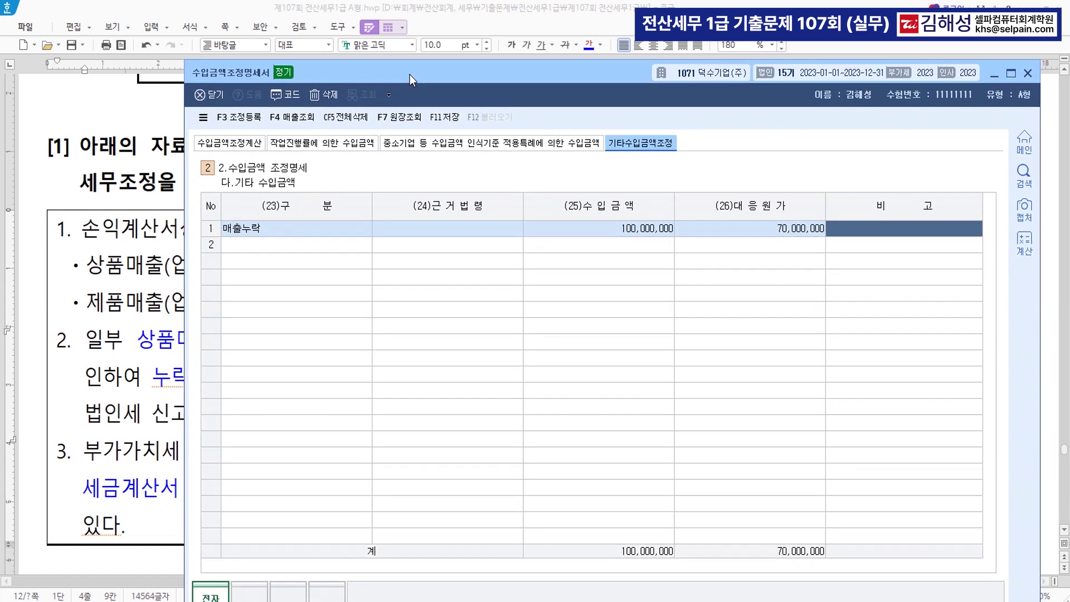
Add 100,000,000 to 상품매출 in 수입금액조정계산, raising adjusted revenue to 3,258,000,000
{"action": "left_click", "coordinate": [237, 144]}
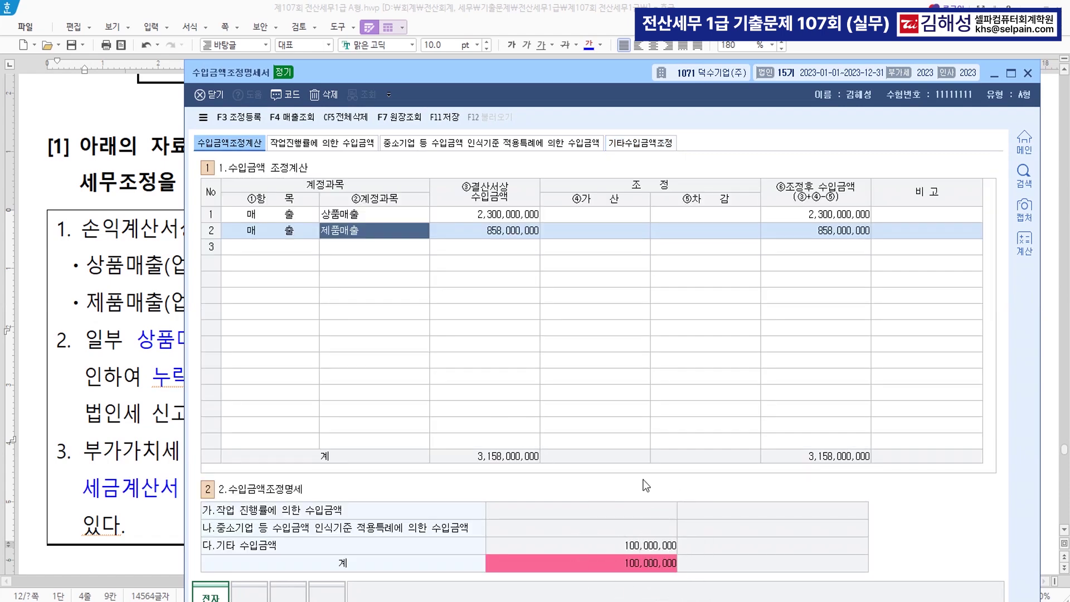
{"action": "left_click", "coordinate": [625, 217]}
{"action": "type", "text": "100,000"}
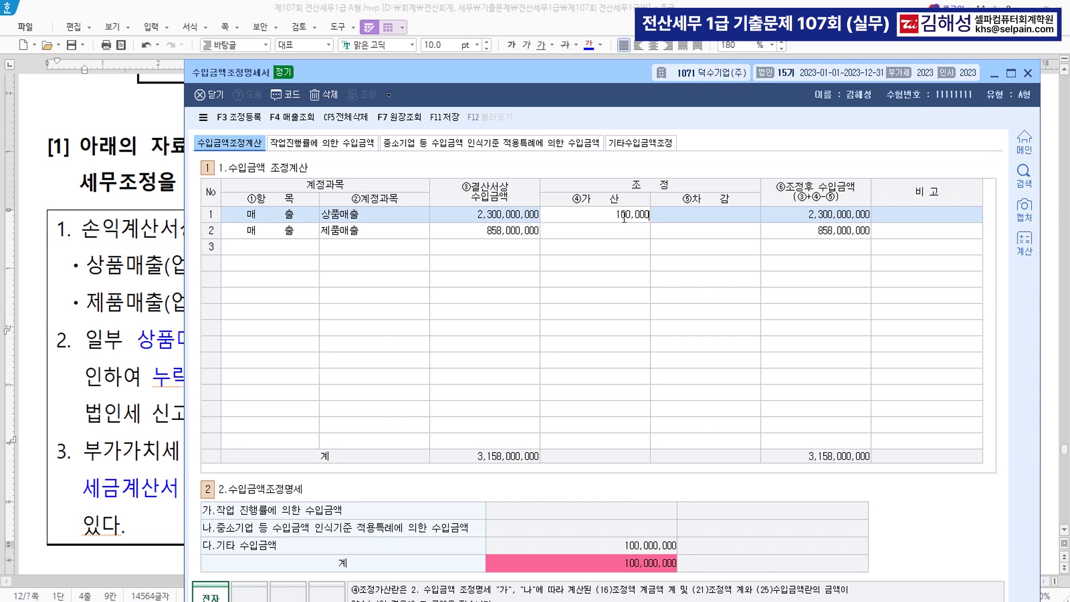
{"action": "type", "text": ",000"}
{"action": "key", "text": "Return"}
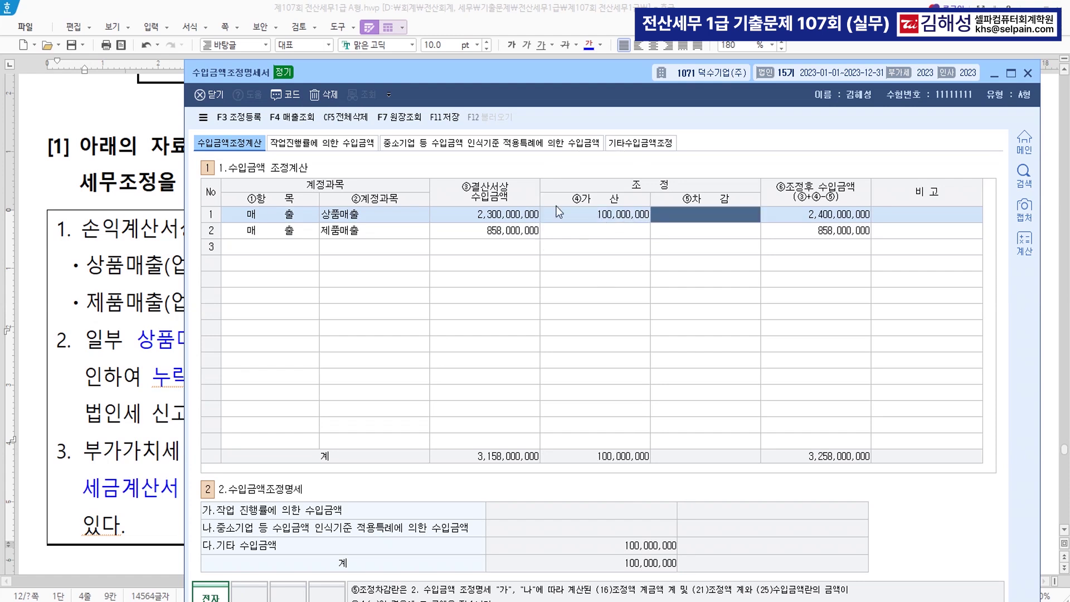
{"action": "left_click", "coordinate": [250, 118]}
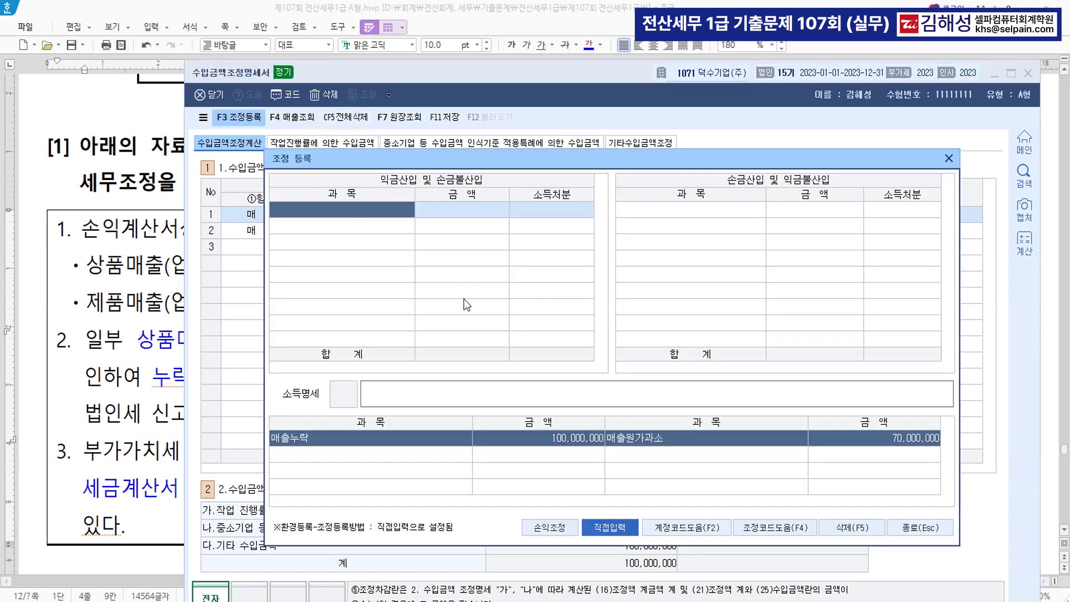
Add back 상품매출누락 of 100,000,000 with 유보발생 disposition under 익금산입
{"action": "type", "text": "상품매출누락"}
{"action": "key", "text": "Return"}
{"action": "type", "text": "100000000"}
{"action": "key", "text": "Return"}
{"action": "type", "text": "1"}
{"action": "key", "text": "Return"}
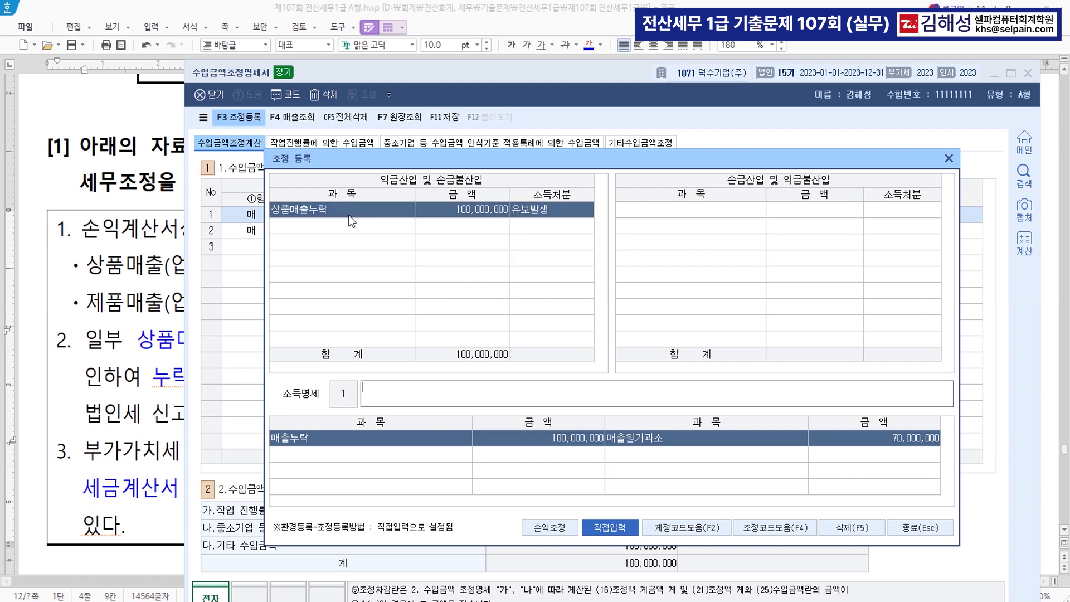
{"action": "key", "text": "Return"}
{"action": "key", "text": "Return"}
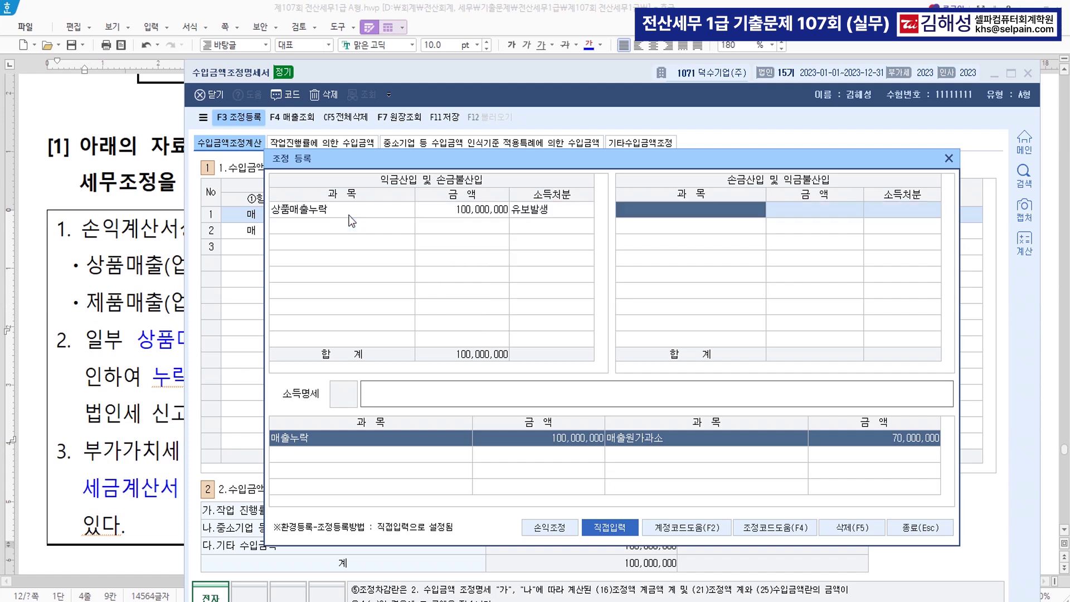
Deduct 상품매출원가누락 of 70,000,000 as 유보발생 under 손금산입, then close the registration
{"action": "type", "text": "상품매"}
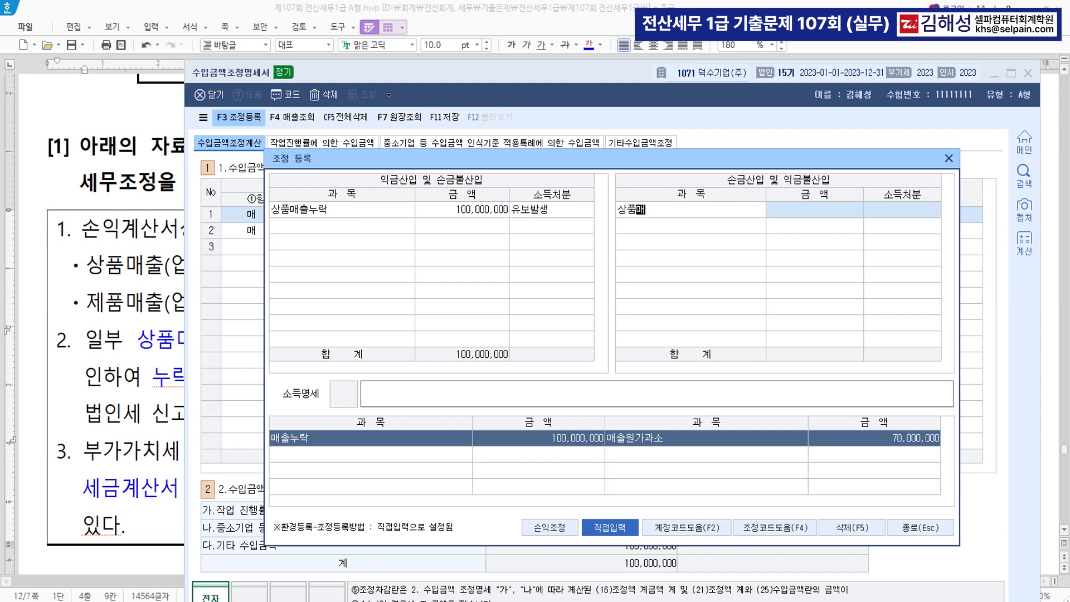
{"action": "type", "text": "출원가누락"}
{"action": "key", "text": "Return"}
{"action": "type", "text": "70000000"}
{"action": "key", "text": "Return"}
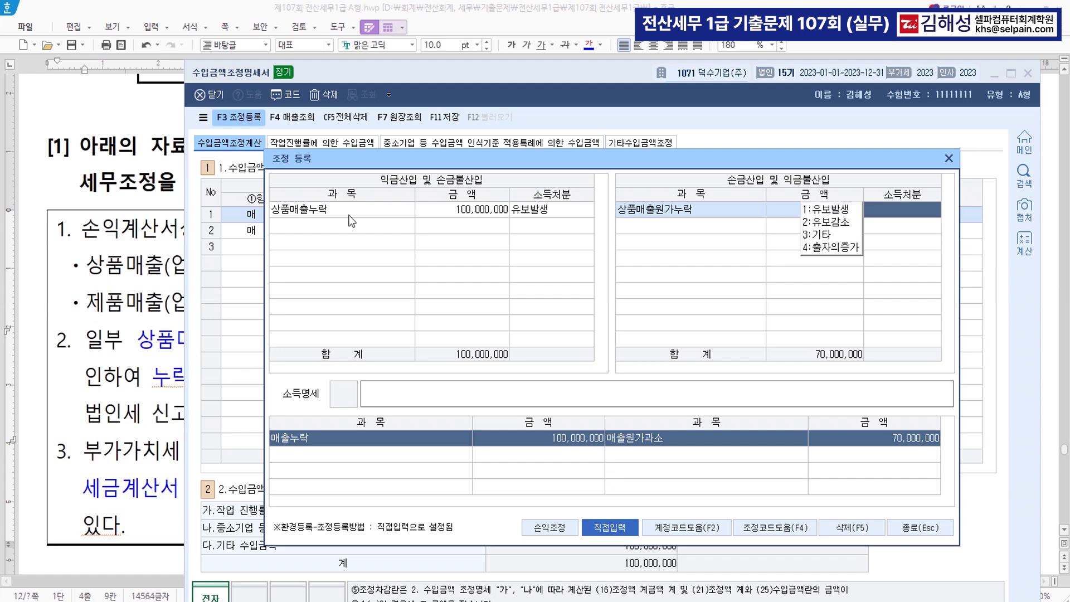
{"action": "key", "text": "1"}
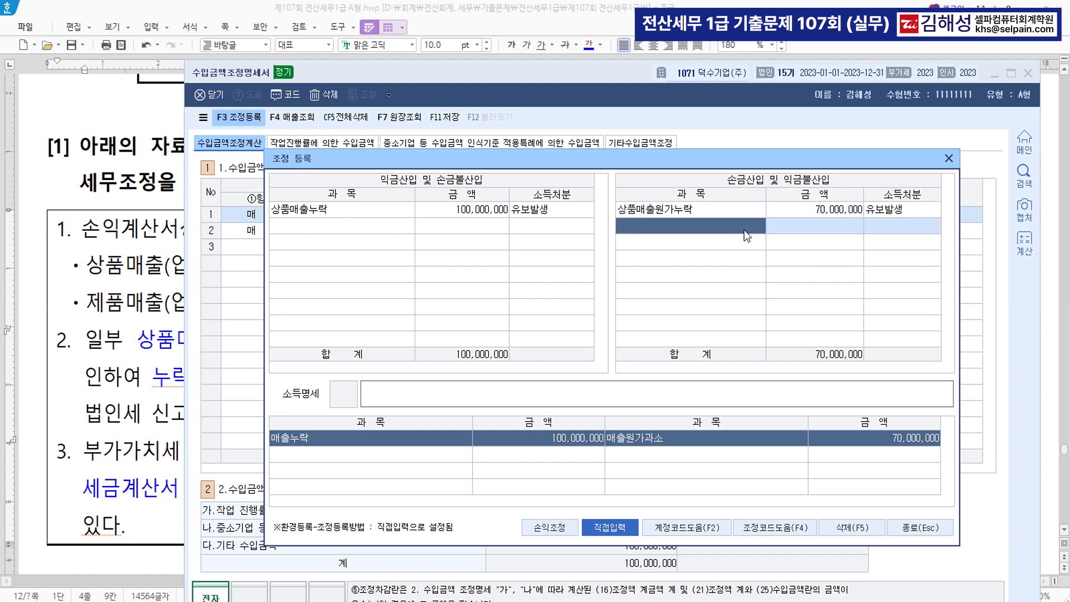
{"action": "left_click", "coordinate": [911, 527]}
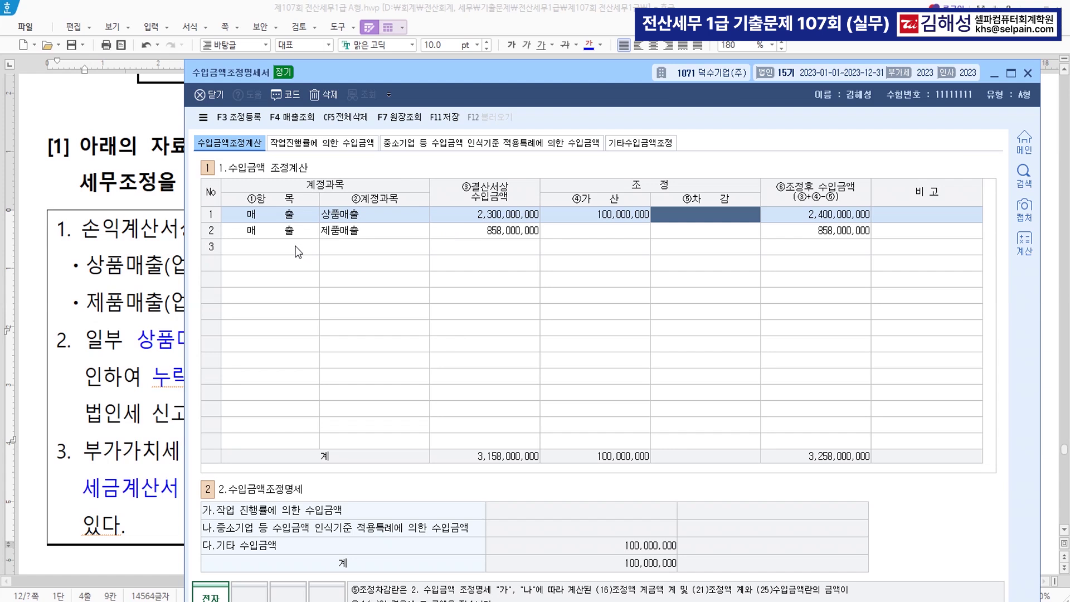
Save the statement, then find 조정후수입금액명세서 (code 3015) through menu search 'ㅈㅈㅎ' and open it
{"action": "left_click", "coordinate": [450, 118]}
{"action": "key", "text": "ctrl+f"}
{"action": "type", "text": "ㅈ"}
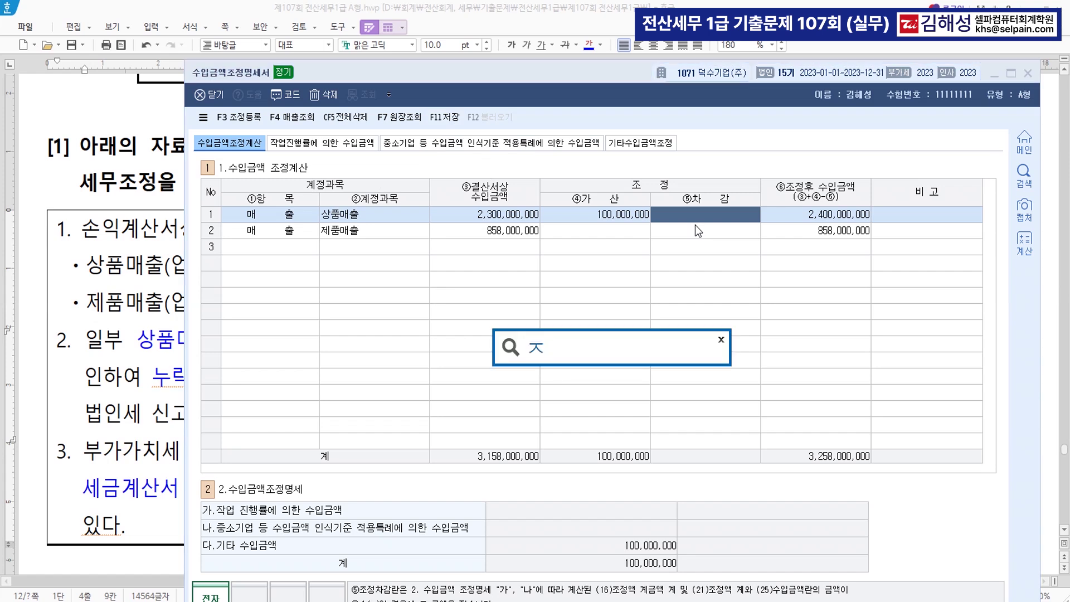
{"action": "type", "text": "ㅈㅎ"}
{"action": "key", "text": "Return"}
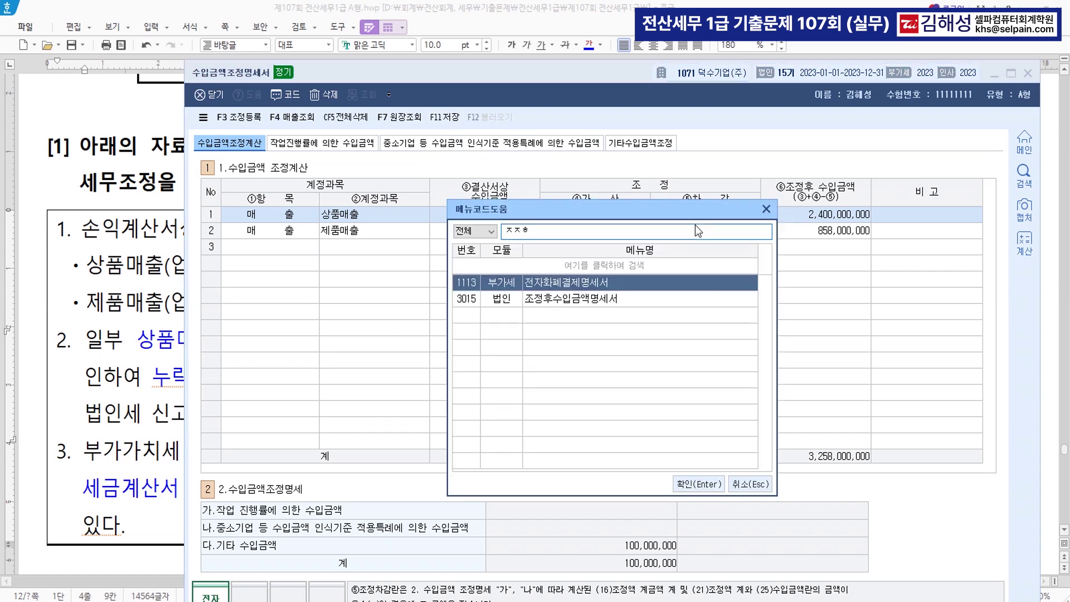
{"action": "type", "text": "ㅣ"}
{"action": "key", "text": "Return"}
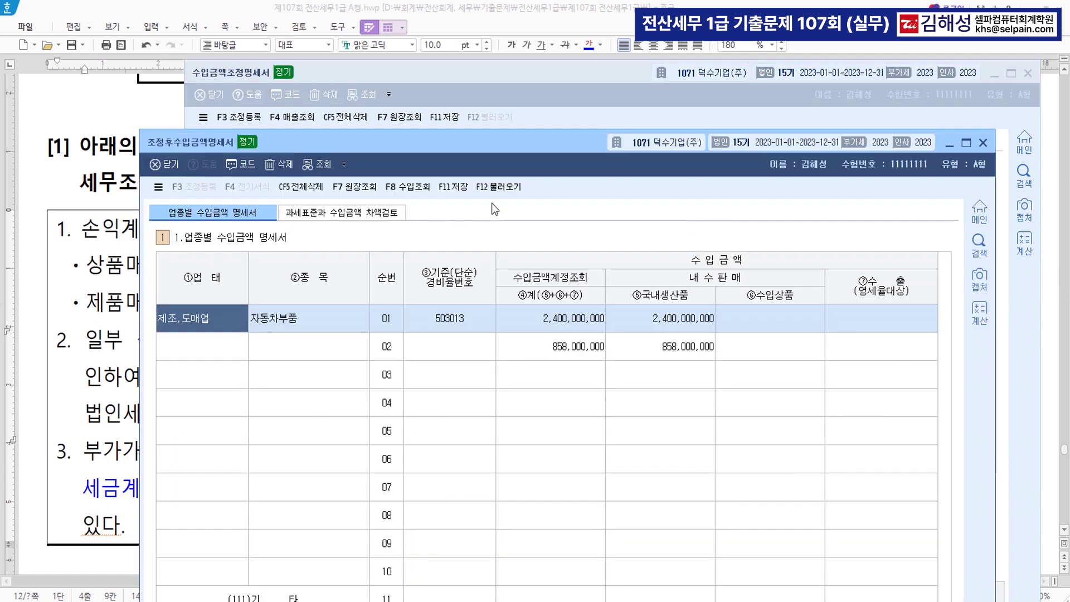
Reload the revenue amounts and enter expense-rate code 343000 on row 02
{"action": "left_click", "coordinate": [505, 190]}
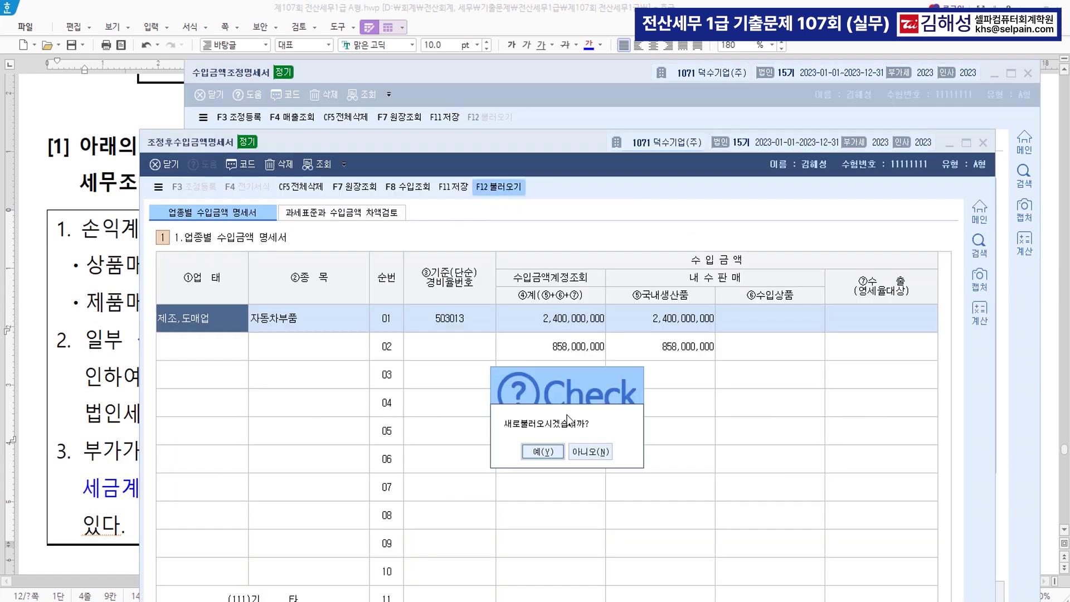
{"action": "left_click", "coordinate": [557, 463]}
{"action": "left_click", "coordinate": [484, 324]}
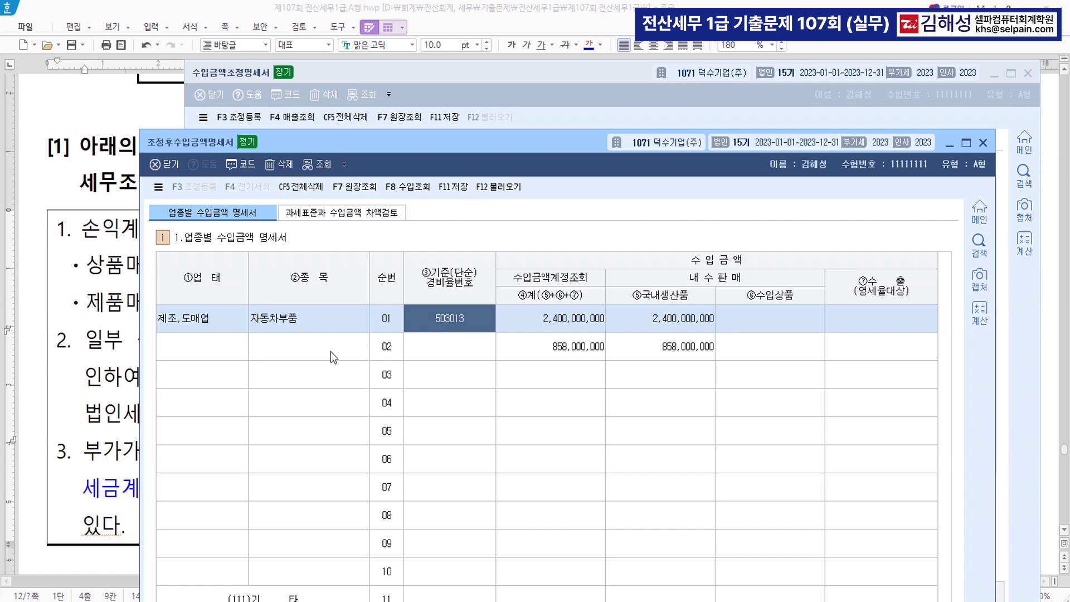
{"action": "left_click", "coordinate": [441, 349]}
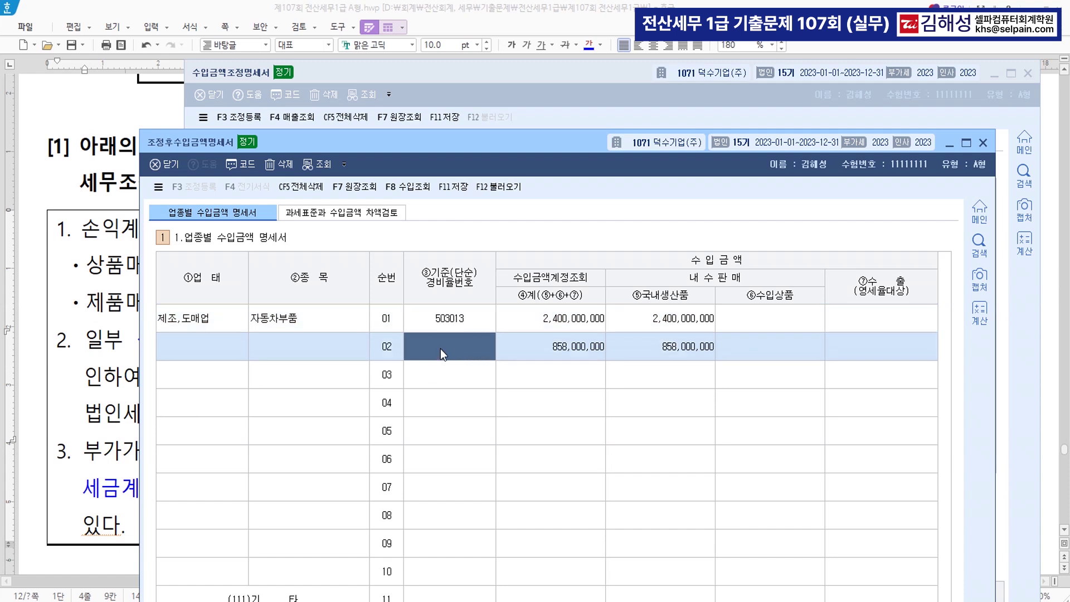
{"action": "type", "text": "343000"}
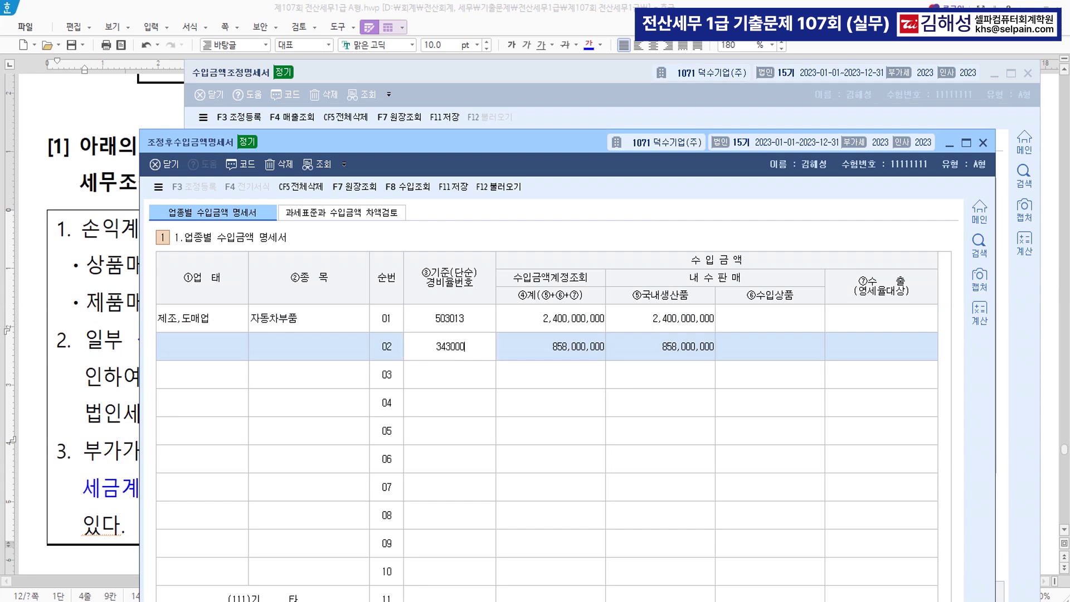
{"action": "key", "text": "Return"}
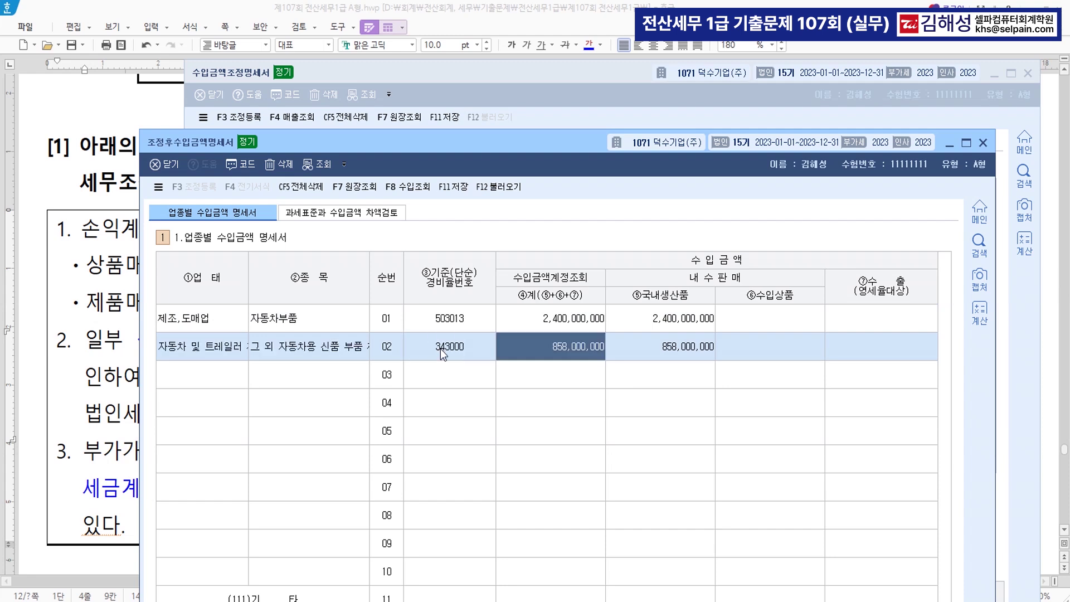
{"action": "left_click", "coordinate": [494, 358]}
Set row 01's domestic products to 2,100,000,000 and imports to 0
{"action": "left_click", "coordinate": [662, 319]}
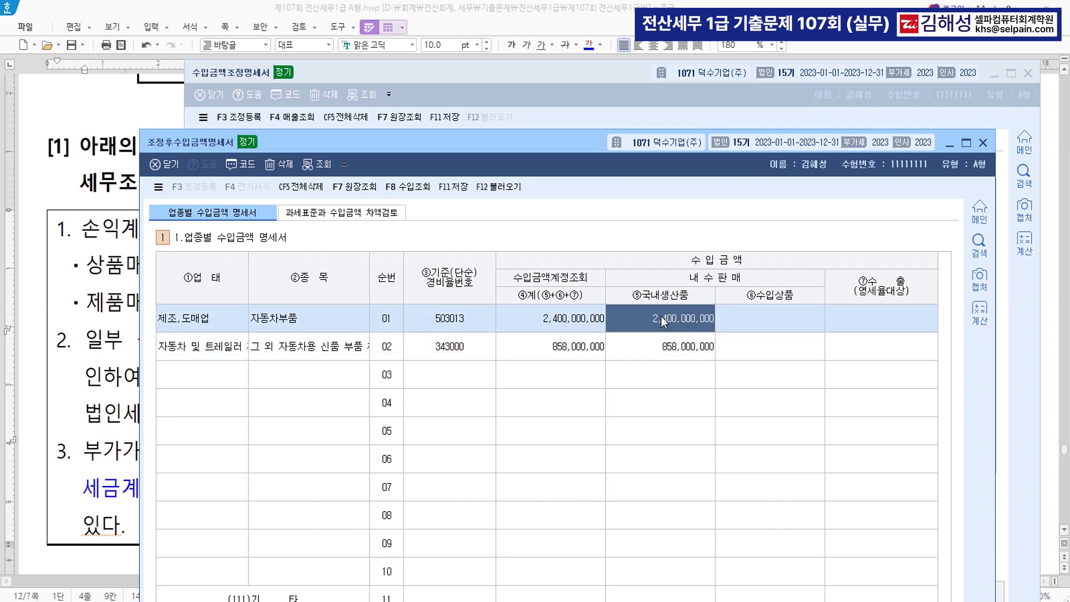
{"action": "left_click", "coordinate": [681, 321]}
{"action": "type", "text": "2100000000"}
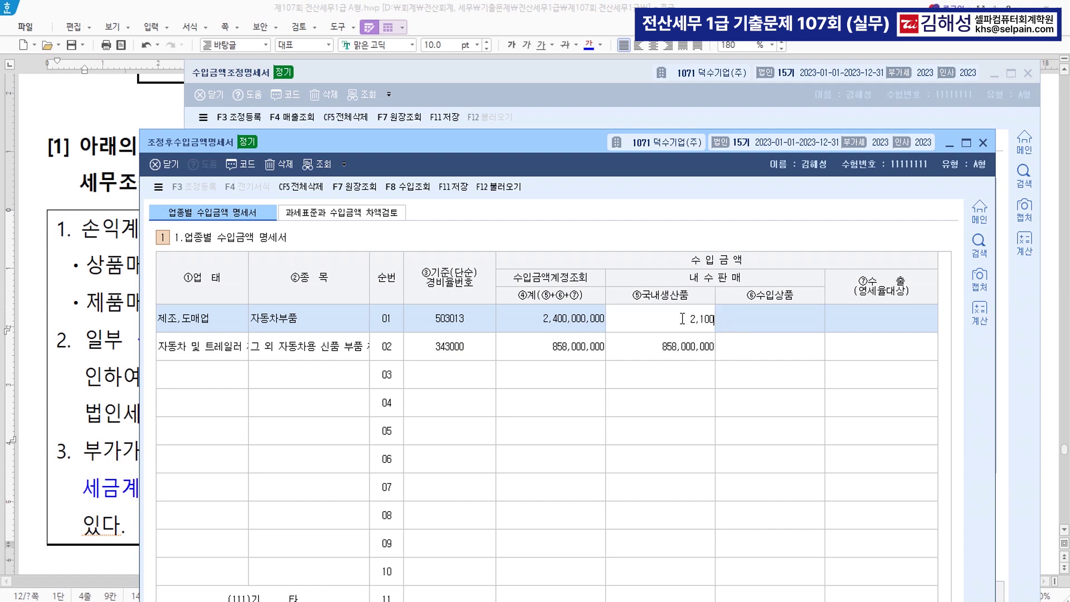
{"action": "key", "text": "Return"}
{"action": "type", "text": "000,000"}
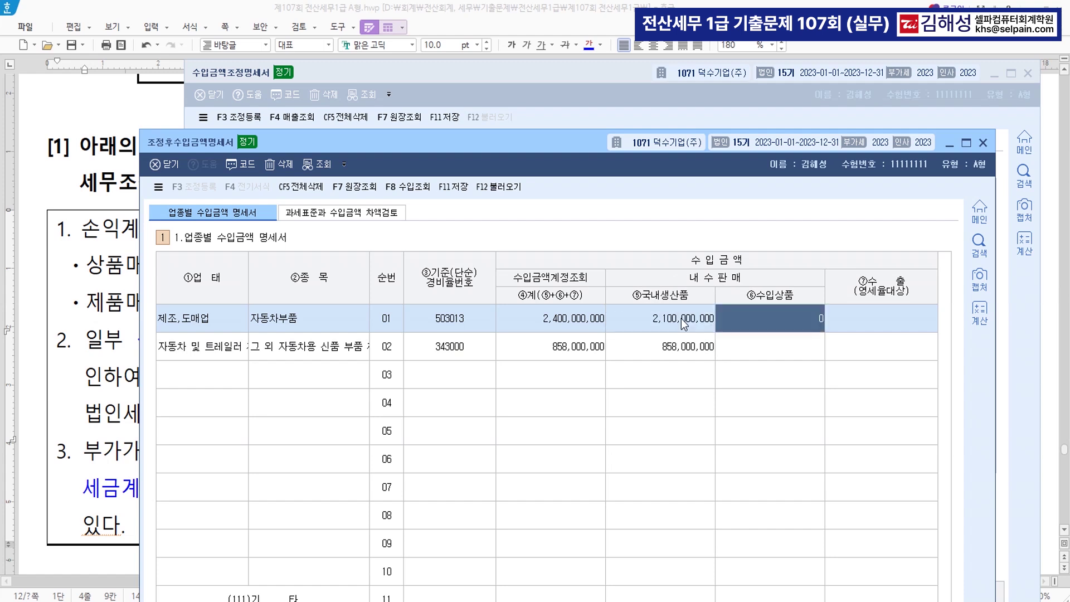
{"action": "key", "text": "Return"}
{"action": "key", "text": "Return"}
{"action": "left_click_drag", "start_coordinate": [538, 140], "coordinate": [534, 34]}
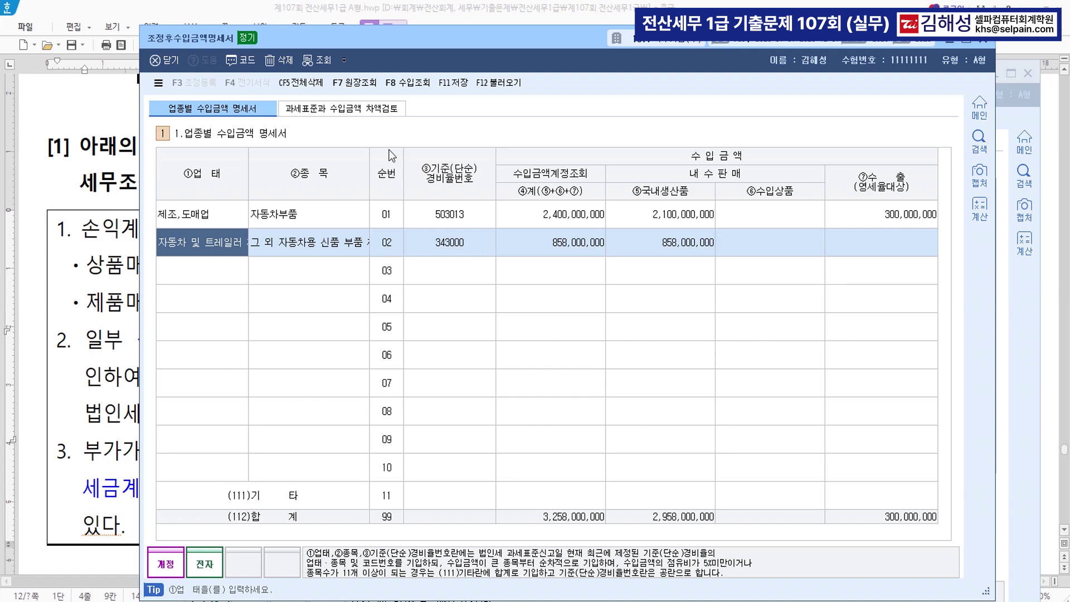
{"action": "left_click", "coordinate": [347, 109]}
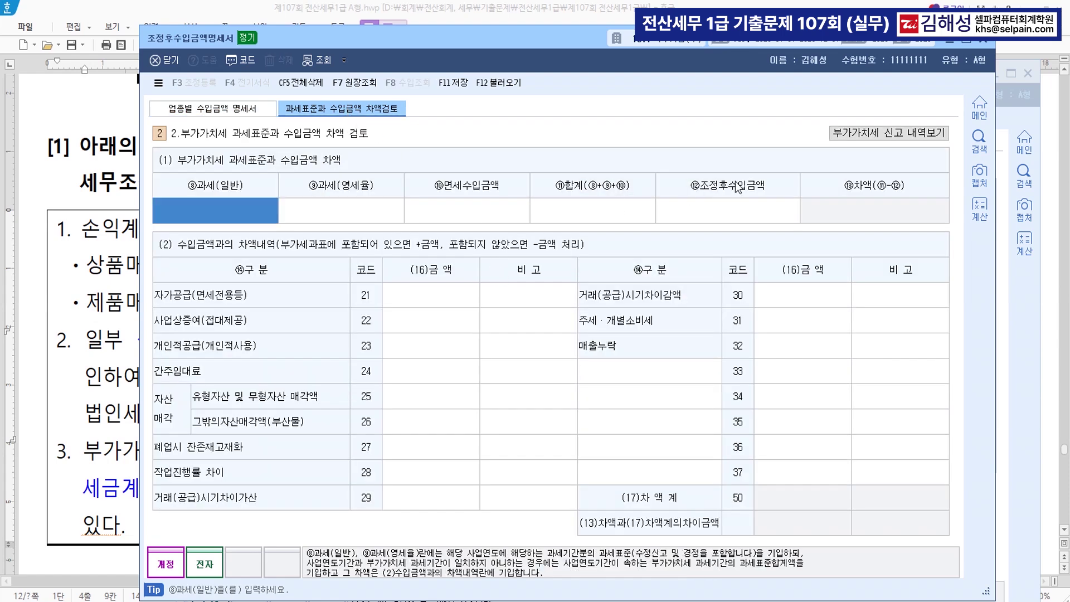
Reload the VAT amounts, enter 20,000,000 on line 29 (공급시기차이가산), then save and close
{"action": "left_click", "coordinate": [499, 84]}
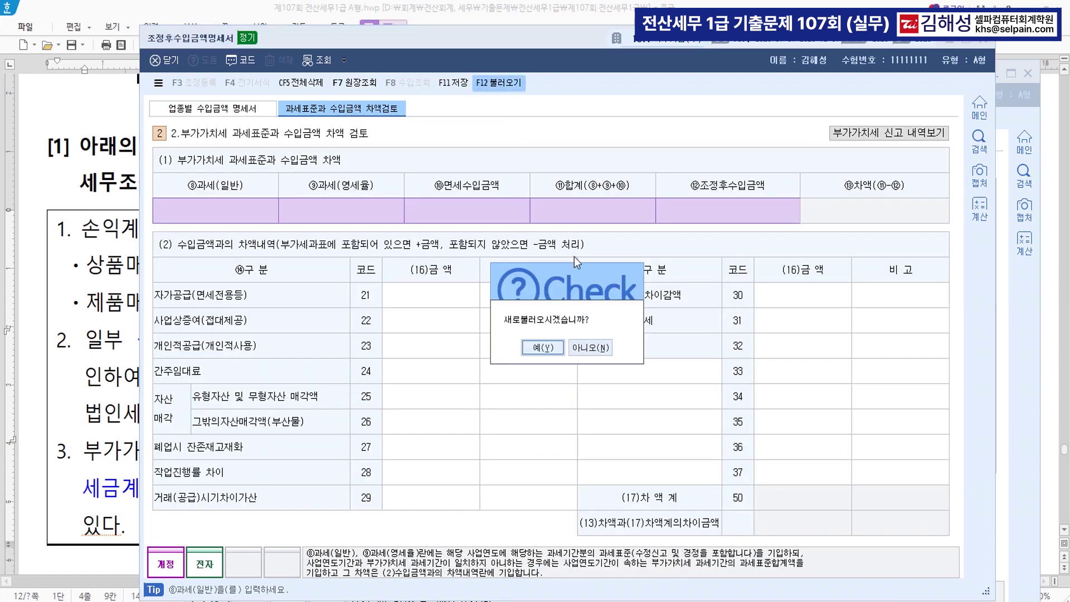
{"action": "left_click", "coordinate": [557, 348]}
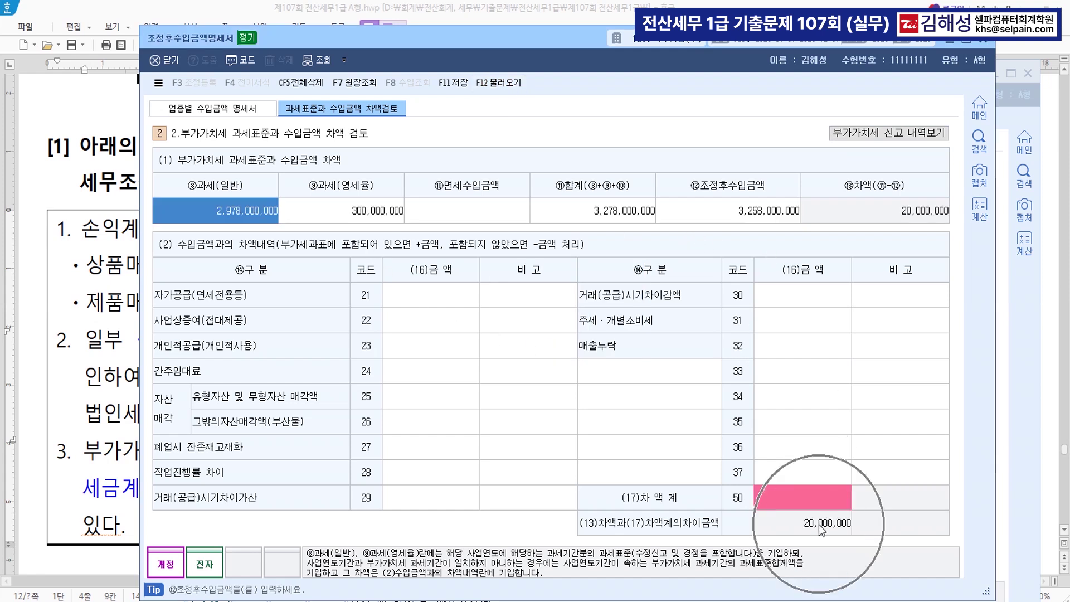
{"action": "left_click", "coordinate": [417, 506]}
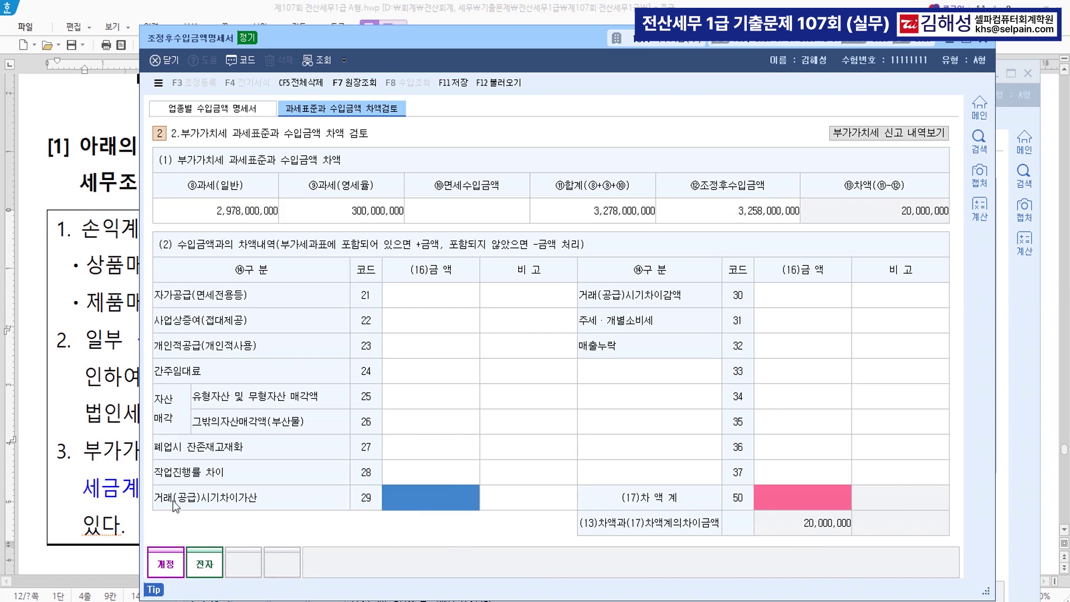
{"action": "left_click", "coordinate": [111, 498]}
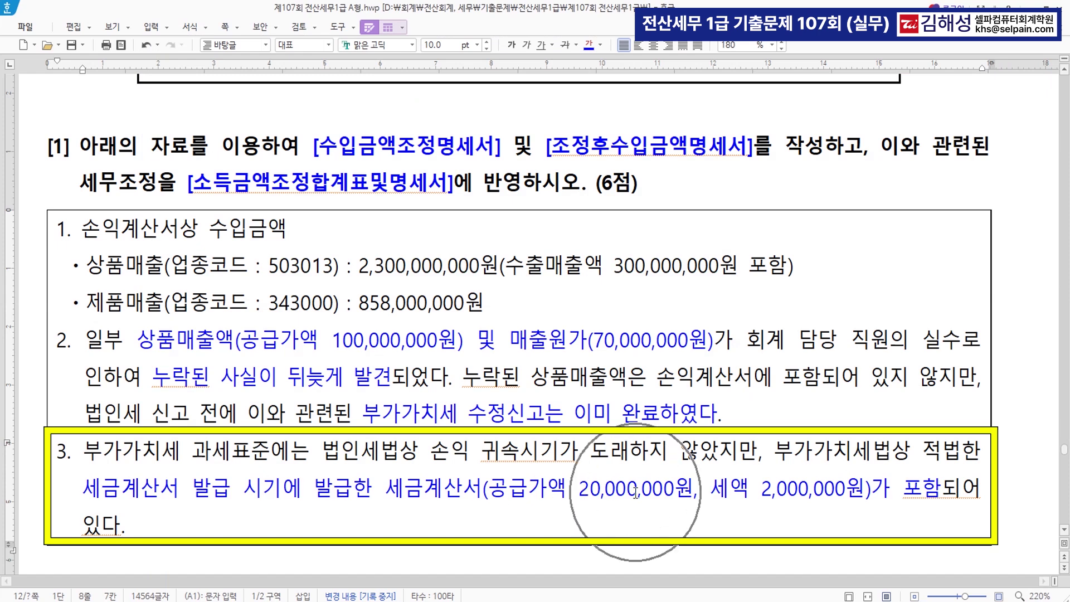
{"action": "key", "text": "alt+Tab"}
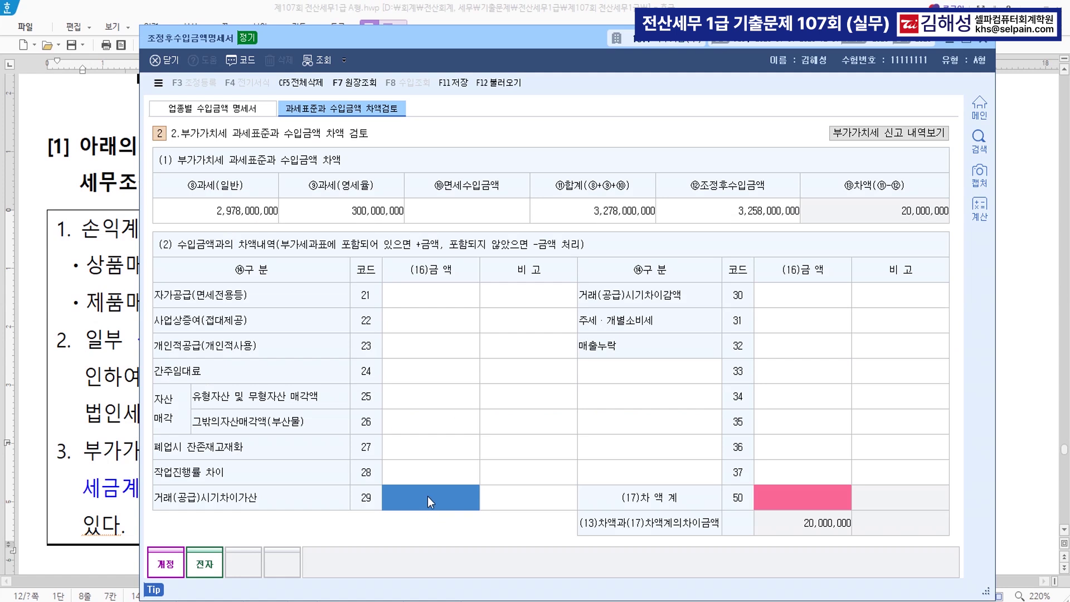
{"action": "type", "text": "20000000"}
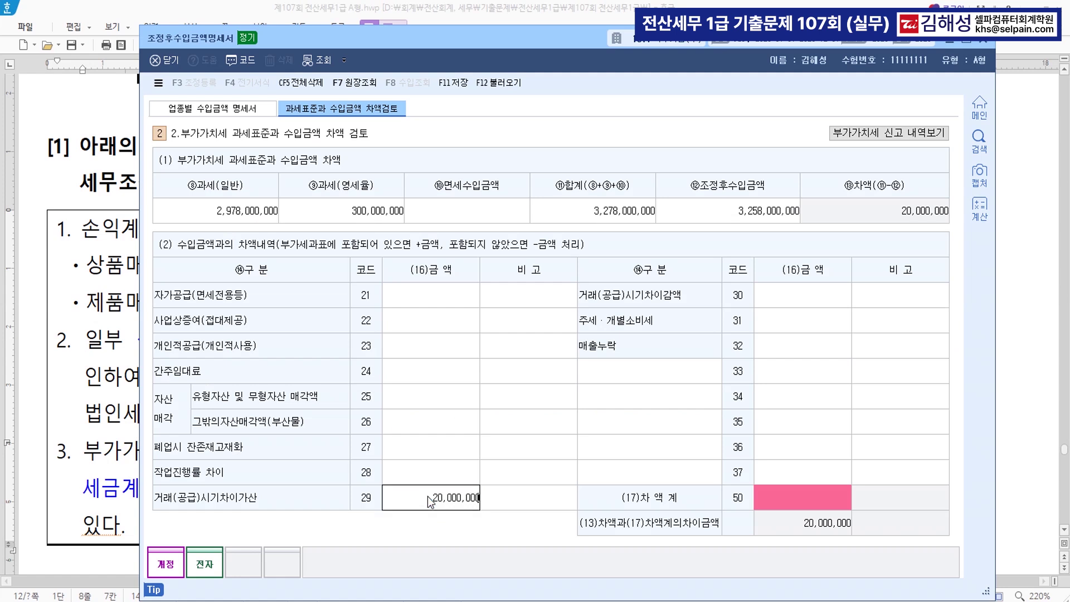
{"action": "key", "text": "Return"}
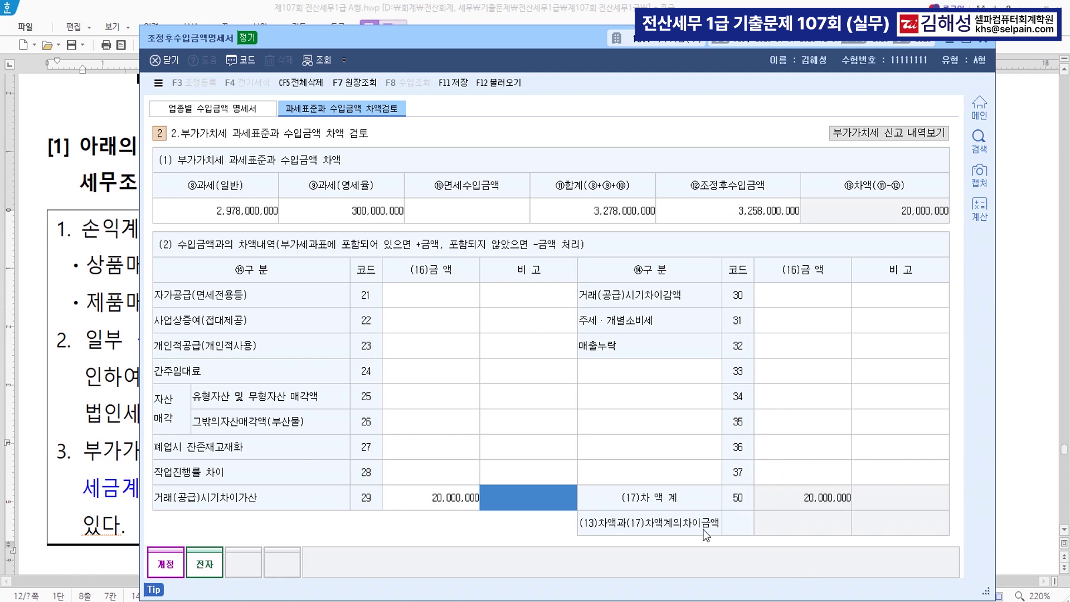
{"action": "left_click", "coordinate": [458, 84]}
{"action": "left_click", "coordinate": [985, 41]}
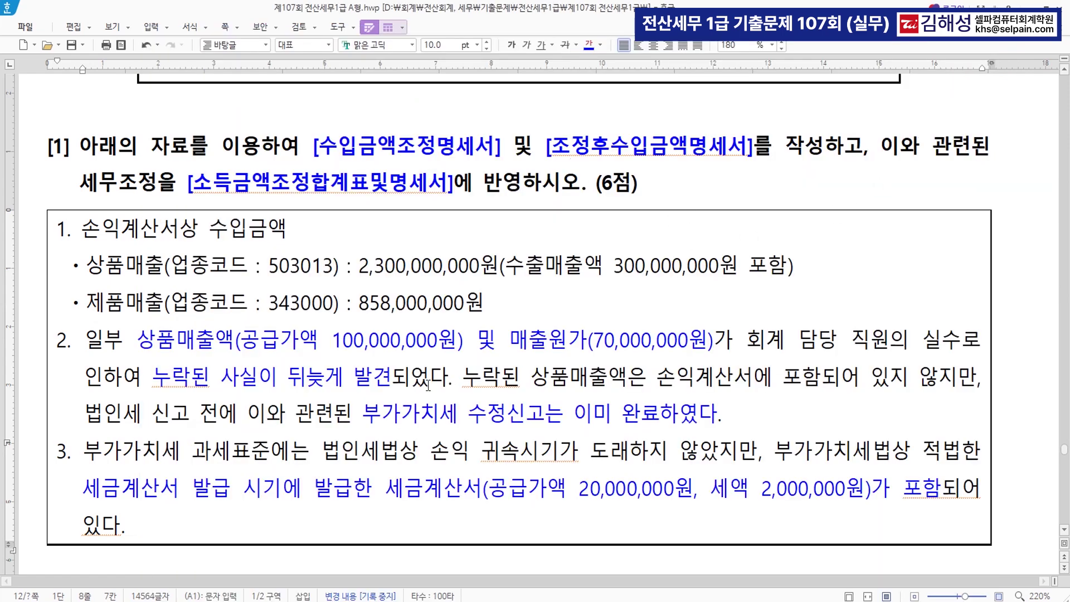
Colour the [선급비용명세서] and [소득금액조정합계표및명세서] form names in problem [2] blue
{"action": "scroll", "coordinate": [555, 400], "scroll_direction": "down", "scroll_amount": 3}
{"action": "scroll", "coordinate": [556, 400], "scroll_direction": "down", "scroll_amount": 15}
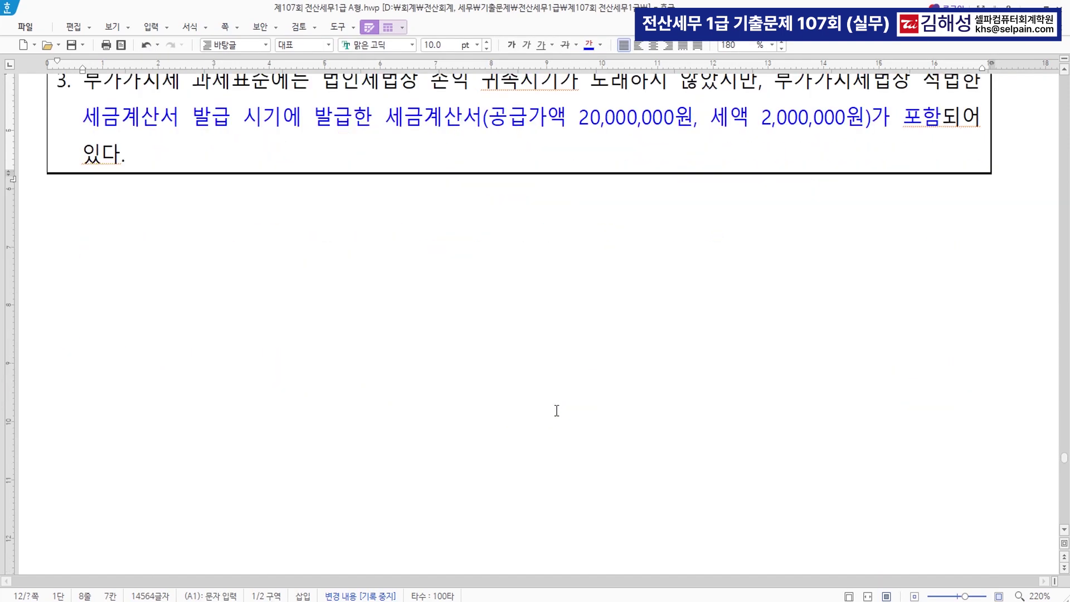
{"action": "scroll", "coordinate": [569, 407], "scroll_direction": "down", "scroll_amount": 12}
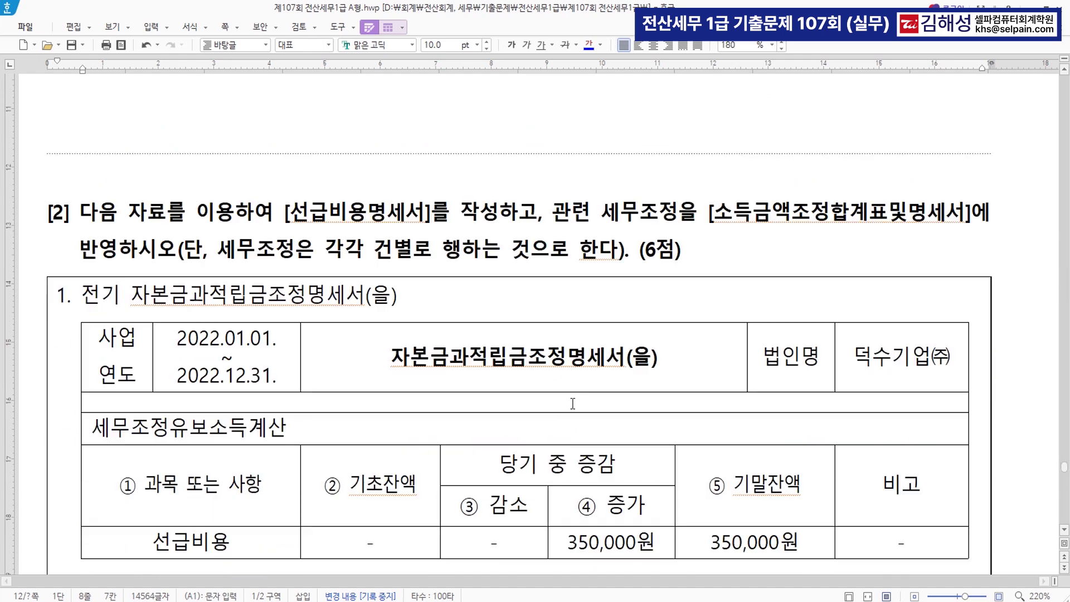
{"action": "left_click_drag", "start_coordinate": [284, 119], "coordinate": [431, 120]}
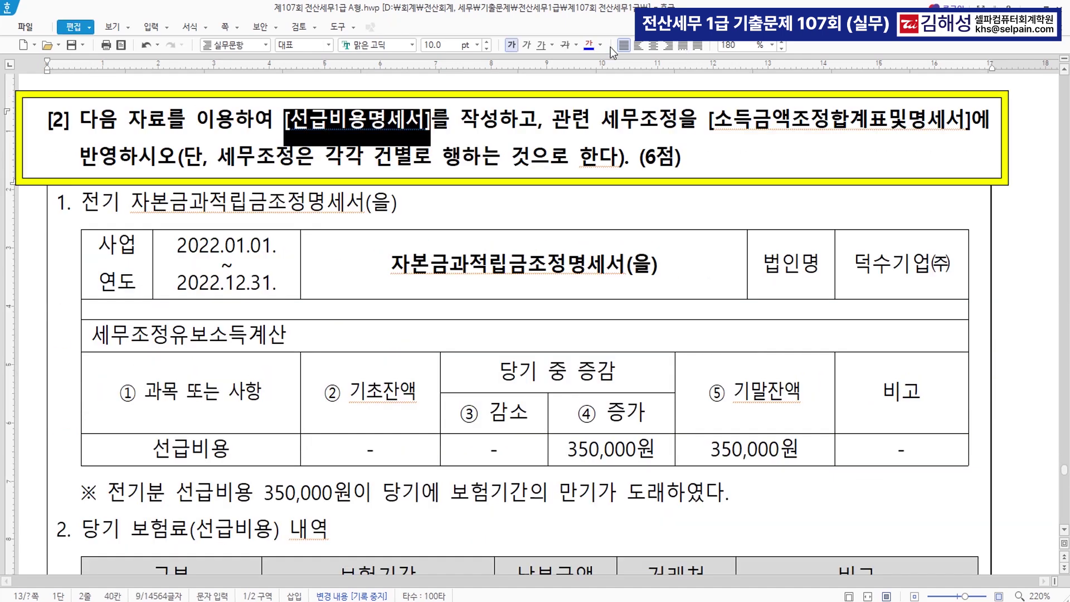
{"action": "left_click", "coordinate": [588, 48]}
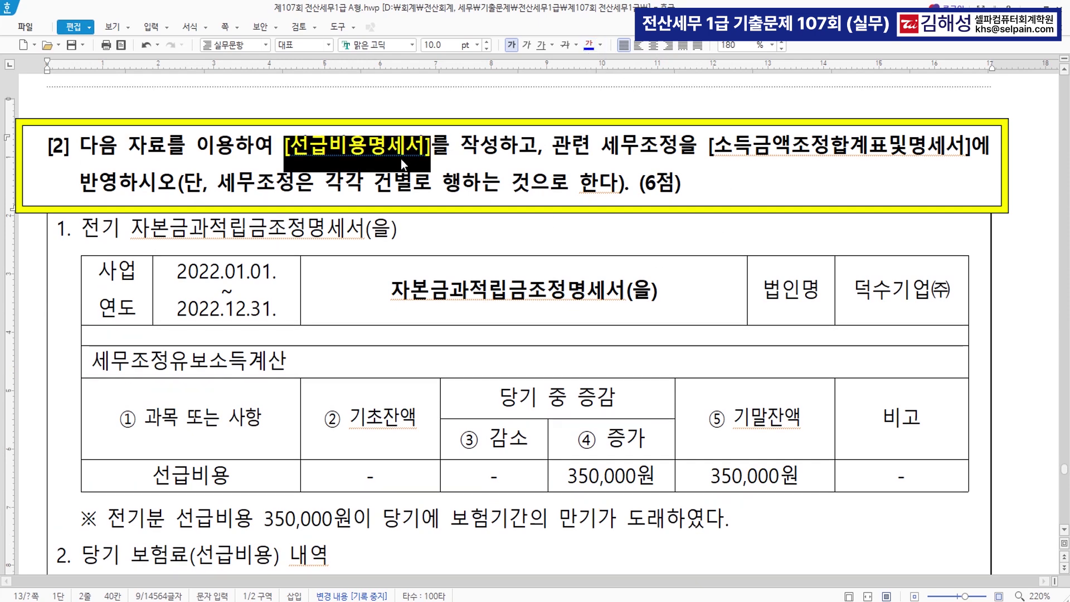
{"action": "left_click_drag", "start_coordinate": [710, 146], "coordinate": [973, 148]}
{"action": "left_click", "coordinate": [590, 45]}
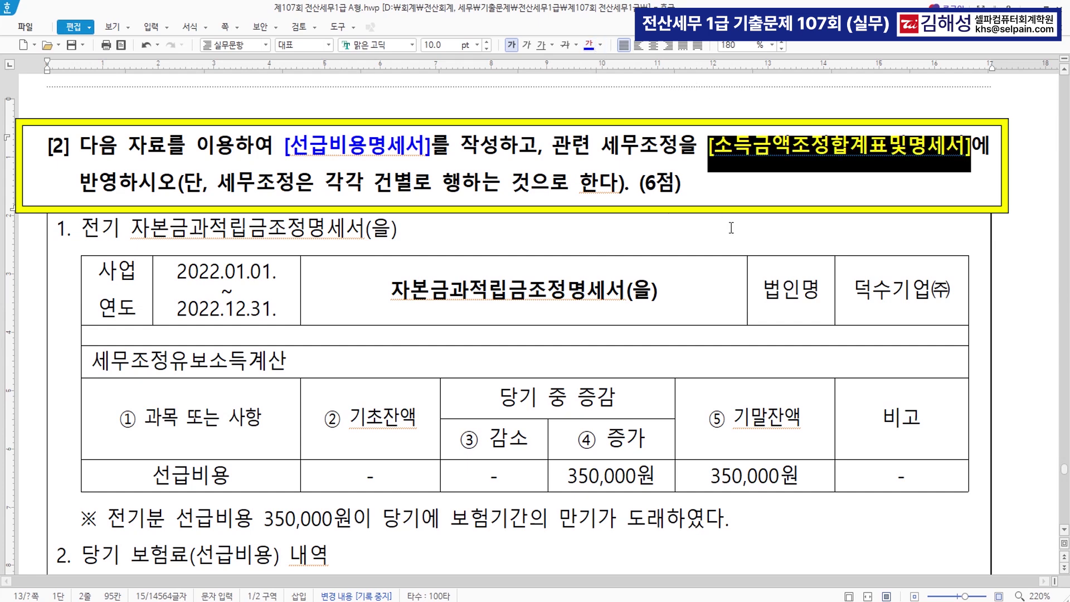
Bold the 350,000원 ending balance, colour the prior-period prepaid expense note blue, and return to KcLep
{"action": "left_click_drag", "start_coordinate": [78, 229], "coordinate": [365, 230]}
{"action": "left_click_drag", "start_coordinate": [701, 478], "coordinate": [809, 477]}
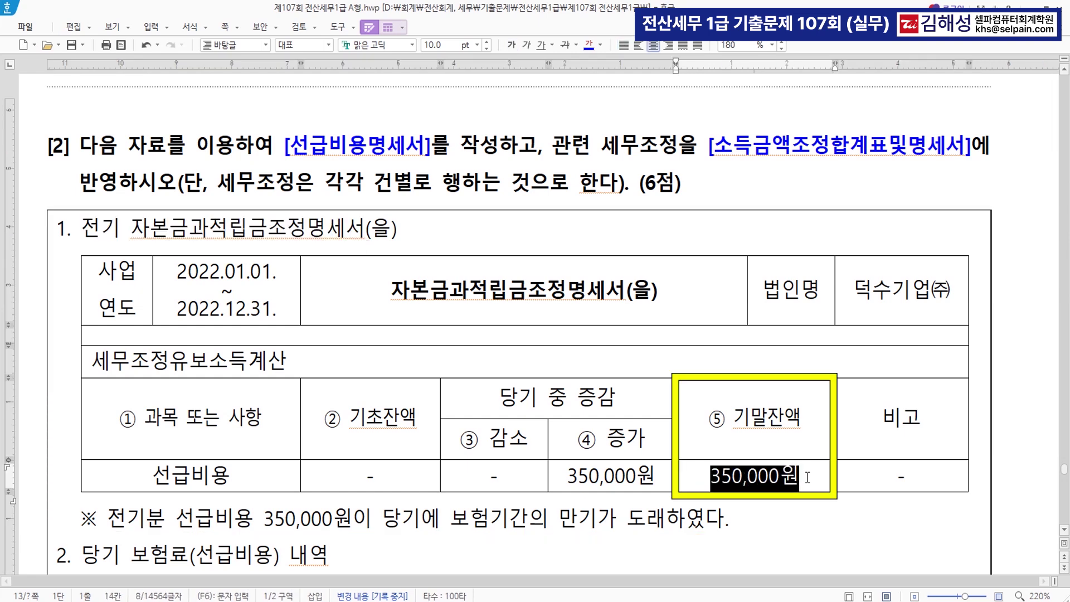
{"action": "left_click", "coordinate": [511, 45]}
{"action": "left_click", "coordinate": [768, 517]}
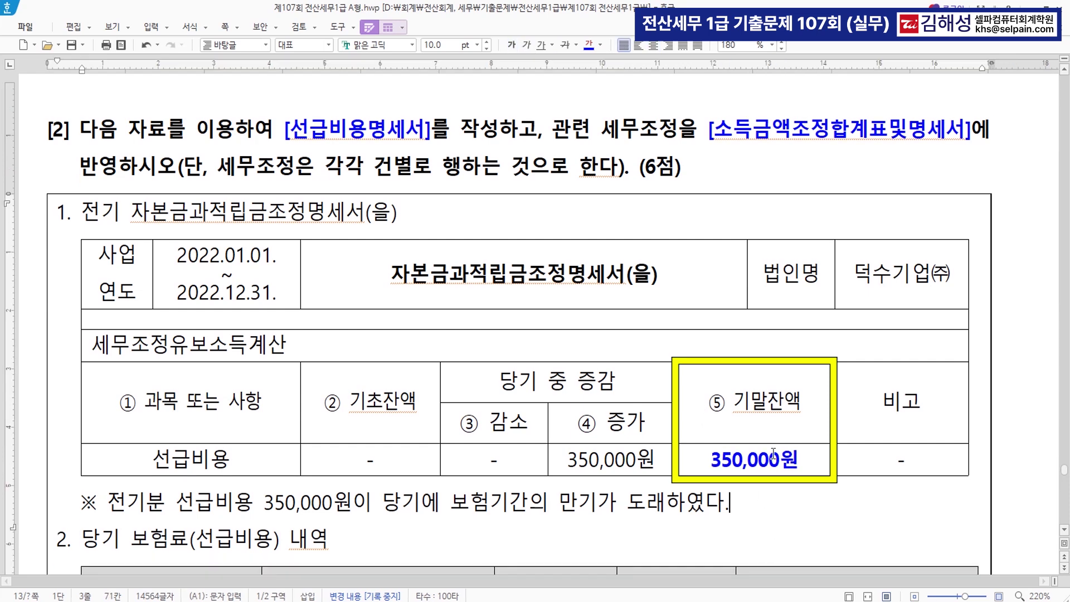
{"action": "left_click_drag", "start_coordinate": [109, 502], "coordinate": [666, 506]}
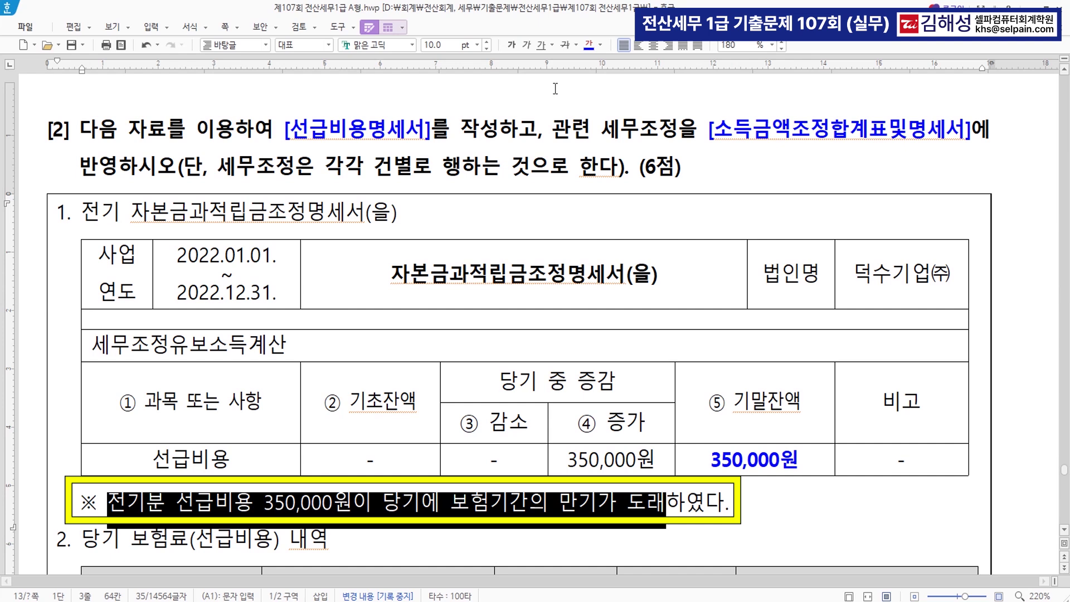
{"action": "left_click", "coordinate": [588, 45]}
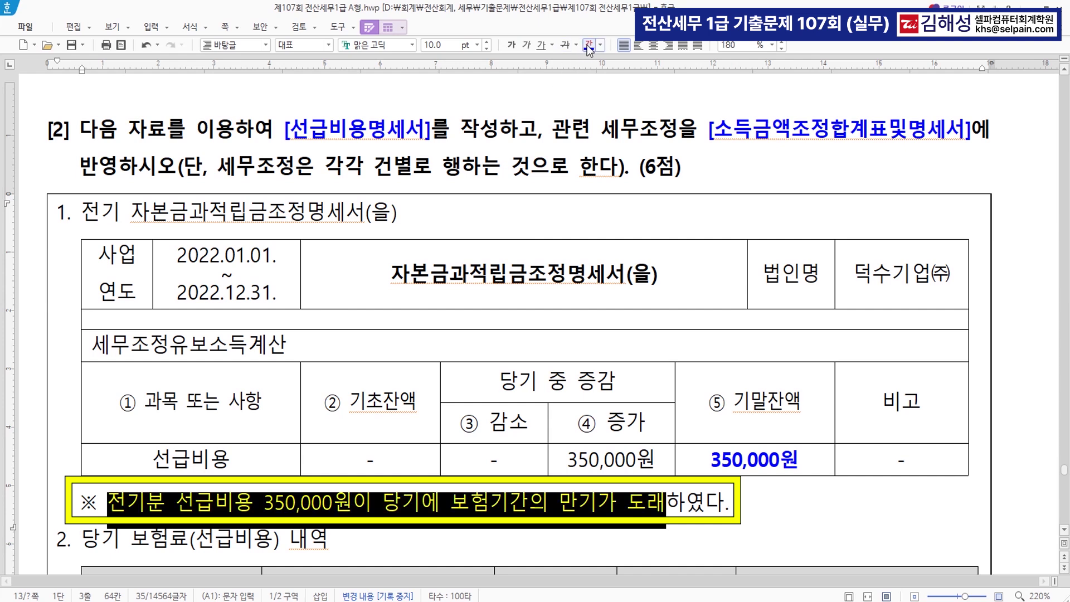
{"action": "left_click", "coordinate": [771, 464]}
{"action": "left_click", "coordinate": [709, 458]}
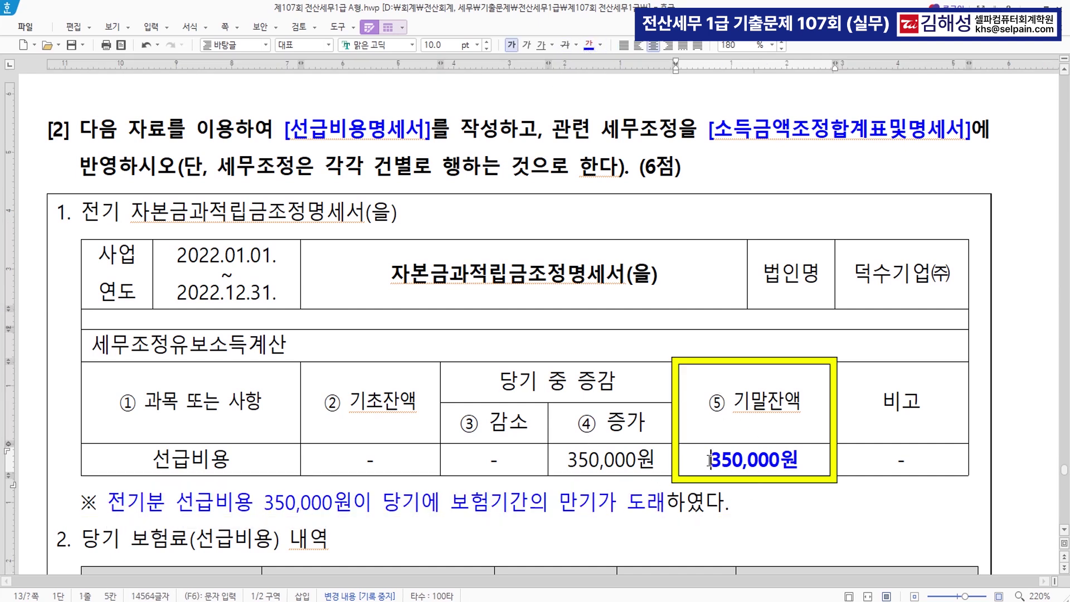
{"action": "scroll", "coordinate": [764, 462], "scroll_direction": "down", "scroll_amount": 1}
{"action": "scroll", "coordinate": [764, 465], "scroll_direction": "up", "scroll_amount": 1}
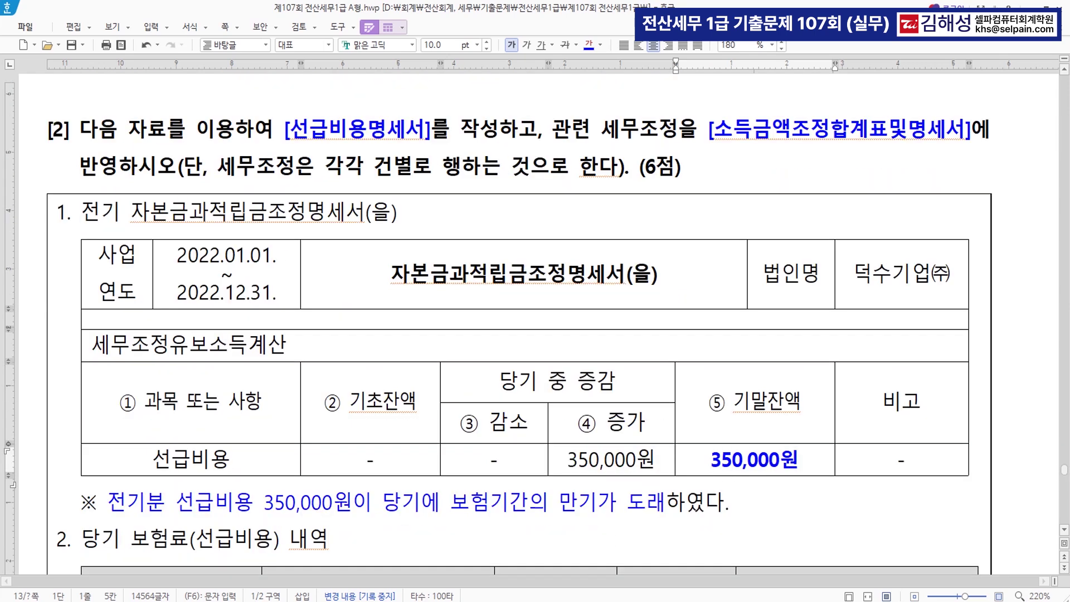
{"action": "left_click", "coordinate": [329, 599]}
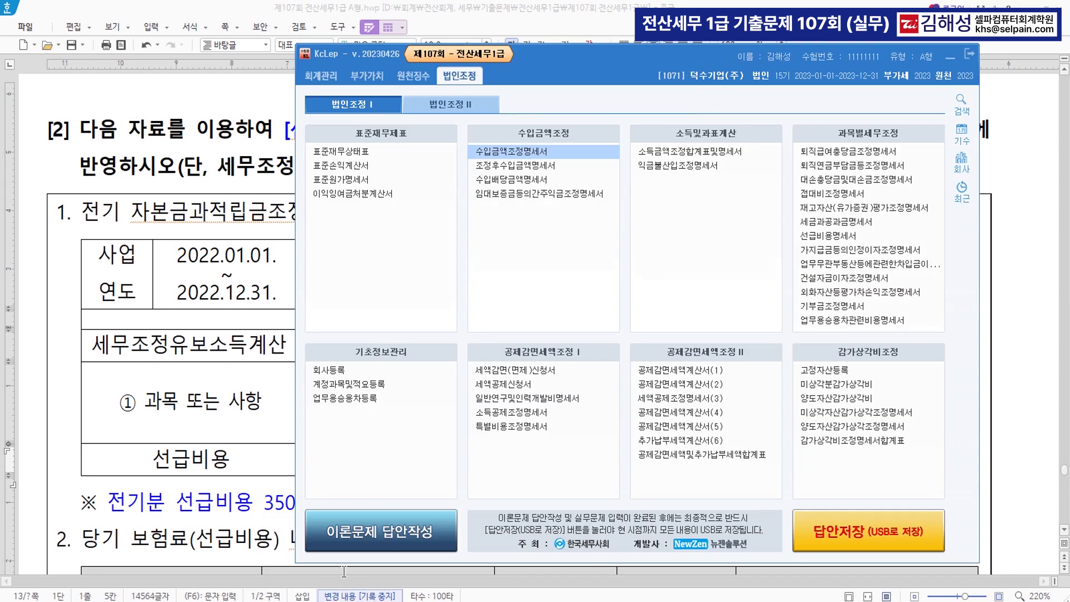
Open the 선급비용명세서 statement and its tax adjustment registration
{"action": "left_click", "coordinate": [796, 239]}
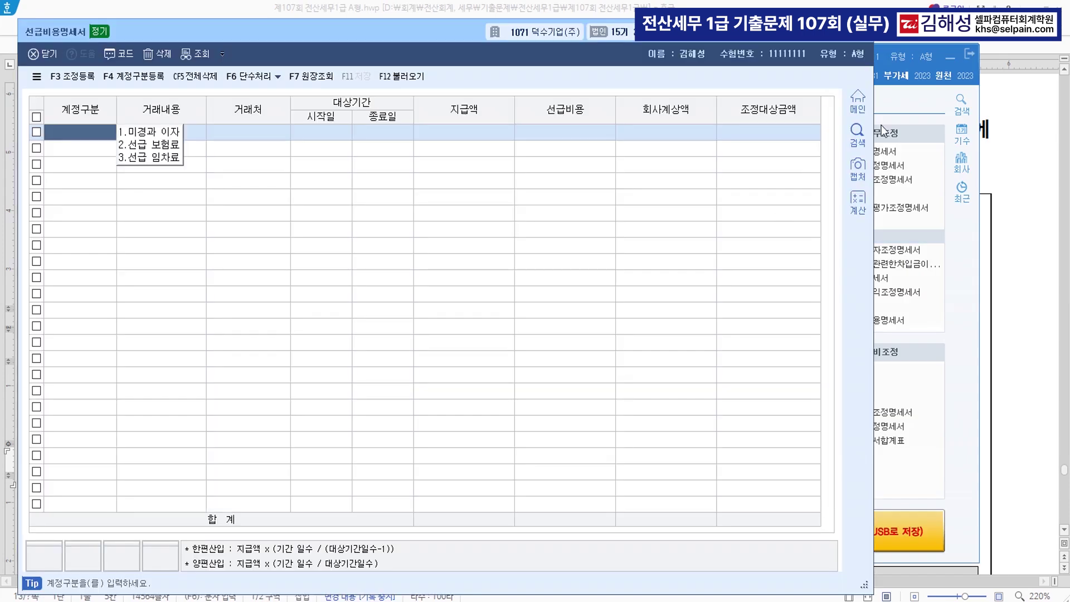
{"action": "left_click", "coordinate": [954, 58]}
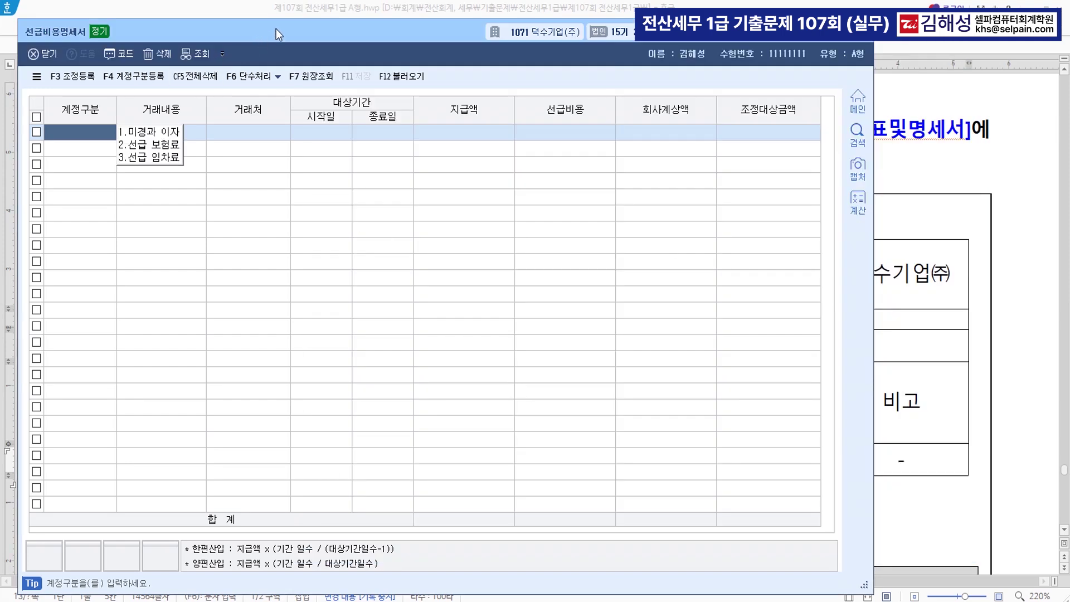
{"action": "left_click_drag", "start_coordinate": [276, 29], "coordinate": [376, 113]}
{"action": "left_click", "coordinate": [186, 163]}
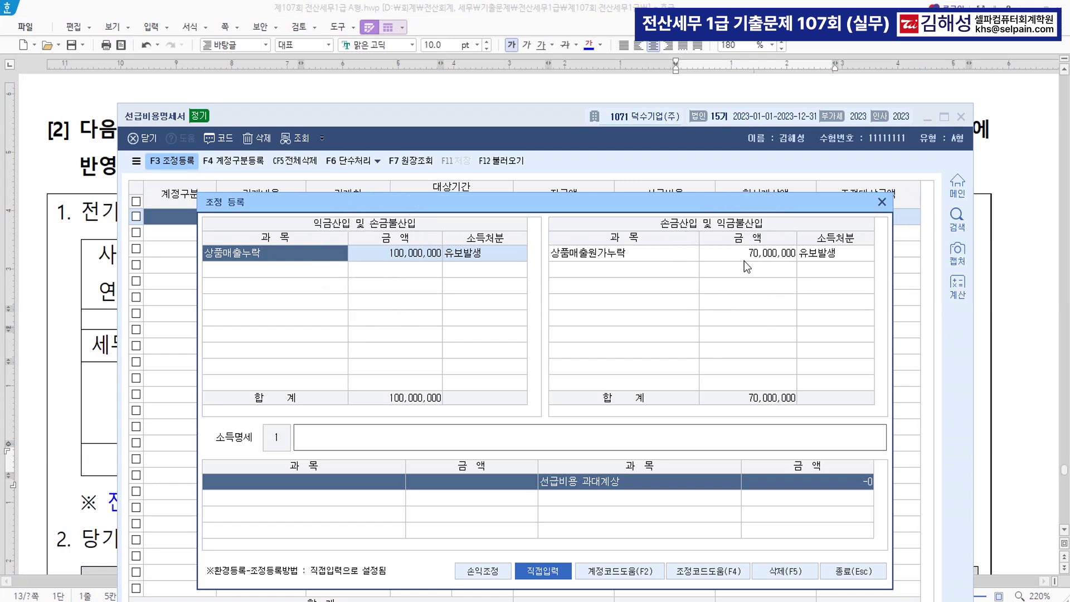
Deduct 전기 선급보험료 of 350,000 with 유보감소 disposition under 손금산입
{"action": "left_click", "coordinate": [375, 276]}
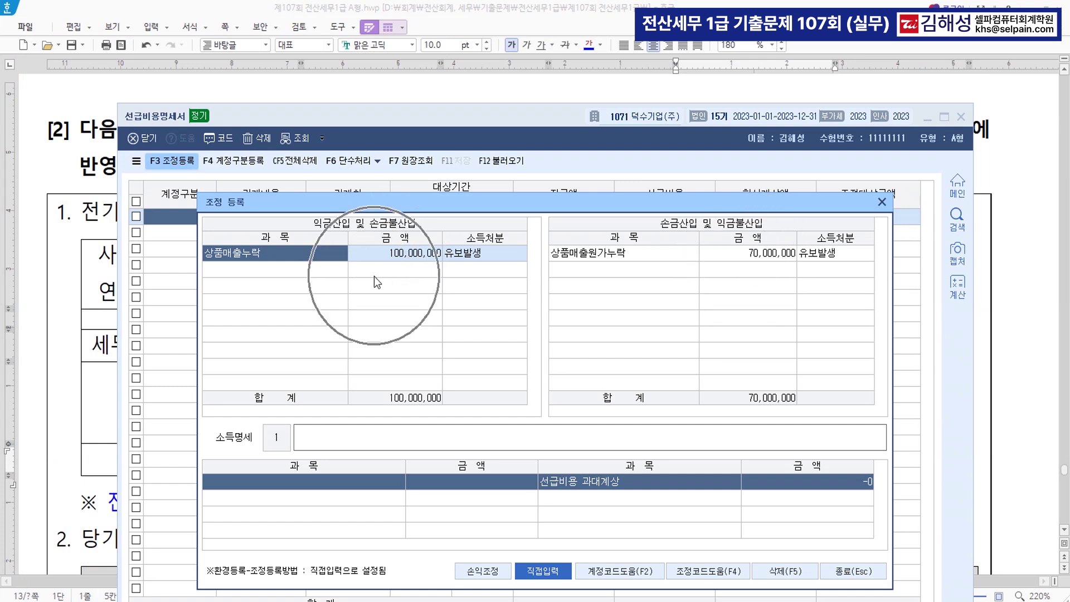
{"action": "left_click", "coordinate": [617, 276]}
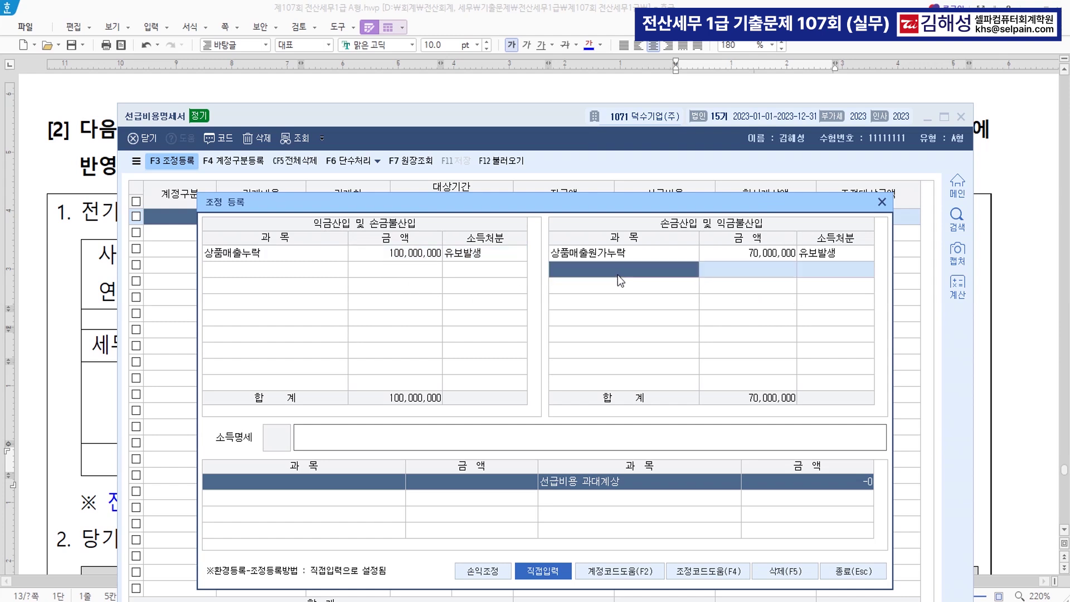
{"action": "type", "text": "전"}
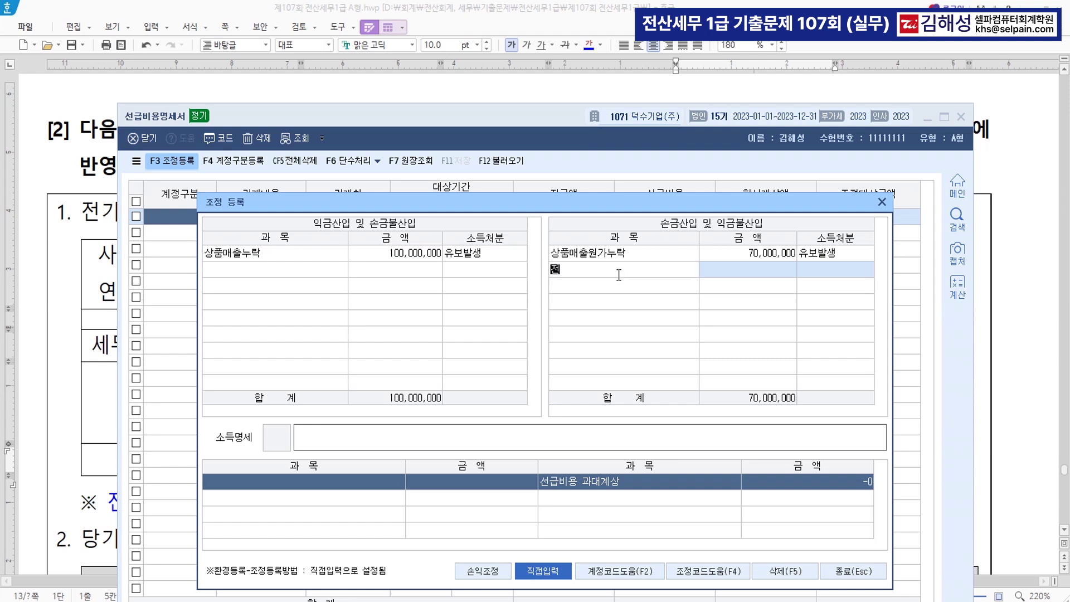
{"action": "type", "text": "기 선급보험ㄹ"}
{"action": "key", "text": "Return"}
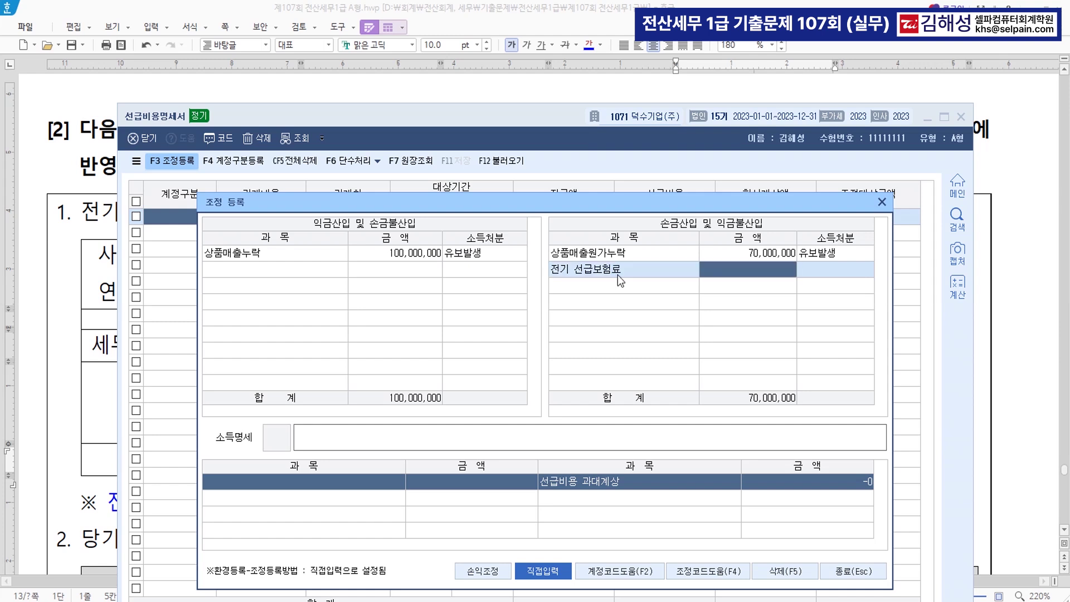
{"action": "type", "text": "3500000"}
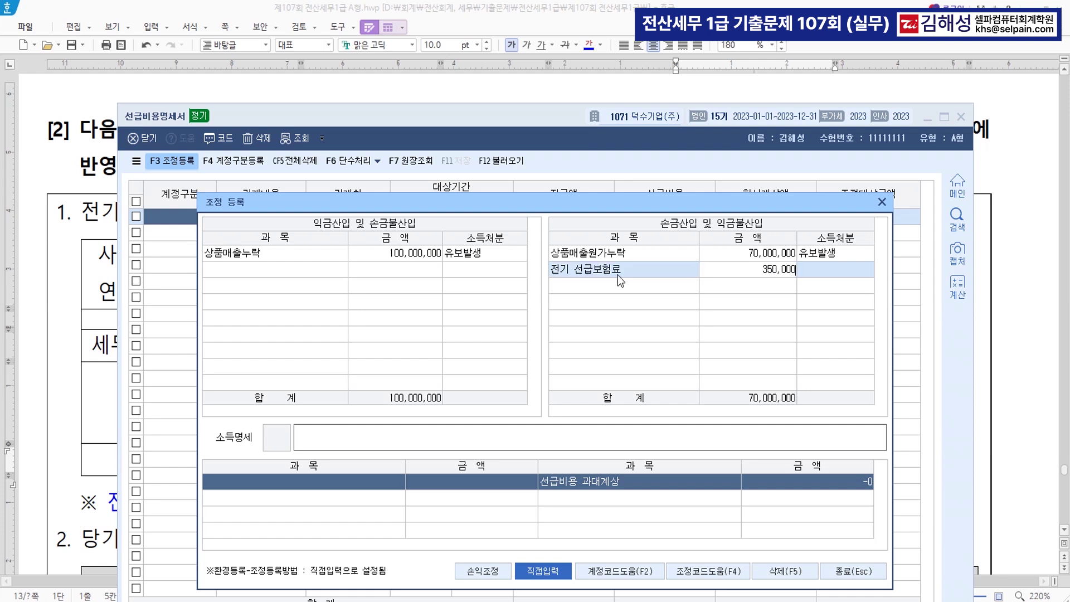
{"action": "key", "text": "Return"}
{"action": "key", "text": "2"}
{"action": "key", "text": "Return"}
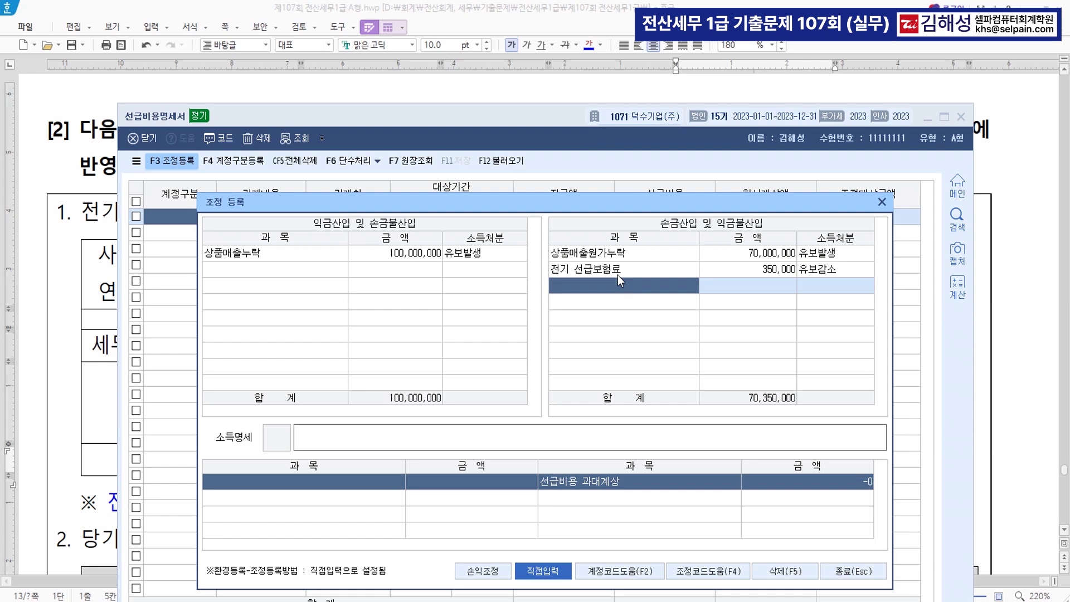
Review the insurance table's 본사 화재보험, 공장 화재보험 and 생명보험 rows in Hangul
{"action": "left_click", "coordinate": [88, 318]}
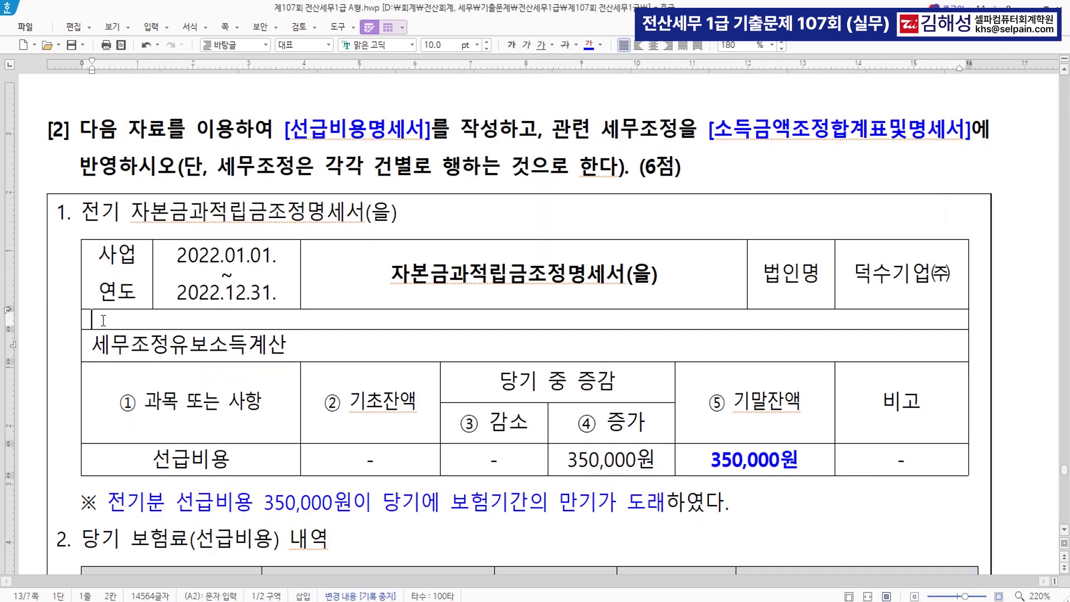
{"action": "scroll", "coordinate": [669, 483], "scroll_direction": "down", "scroll_amount": 5}
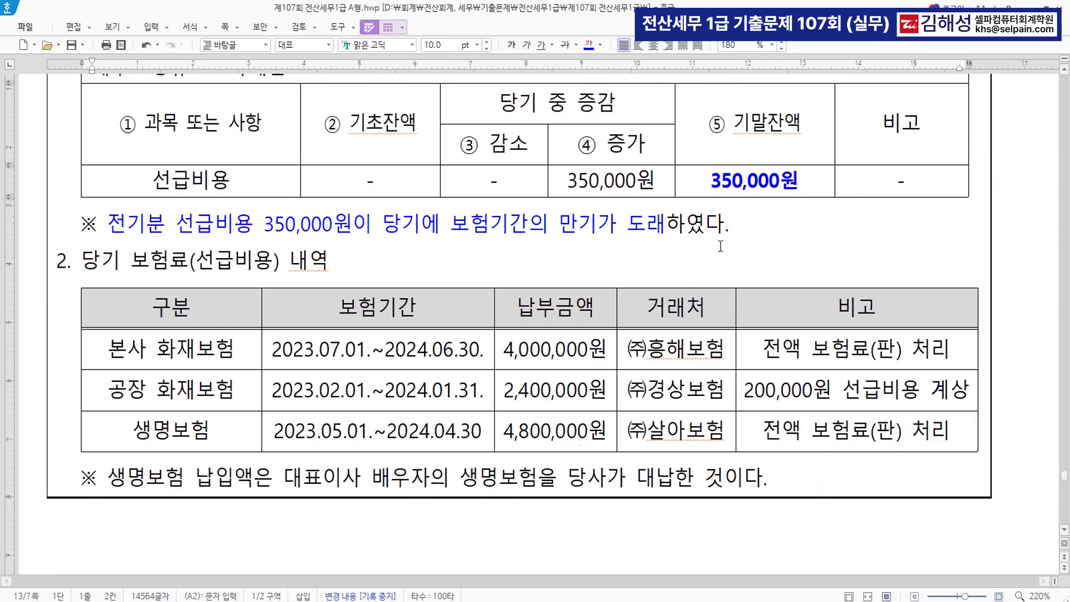
{"action": "left_click_drag", "start_coordinate": [140, 356], "coordinate": [839, 344]}
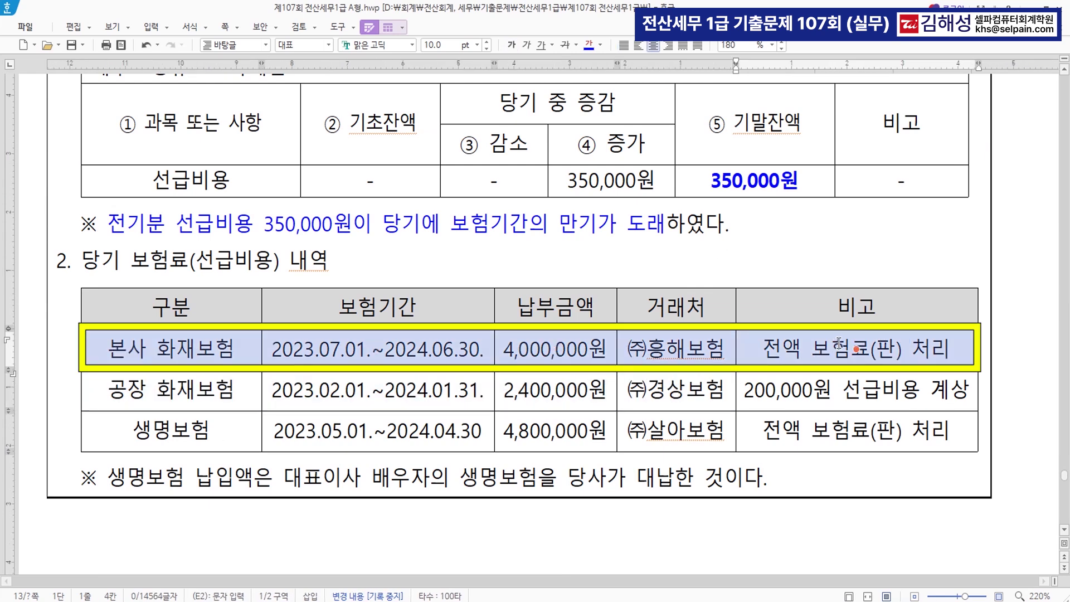
{"action": "left_click_drag", "start_coordinate": [119, 390], "coordinate": [814, 397]}
{"action": "left_click", "coordinate": [827, 398]}
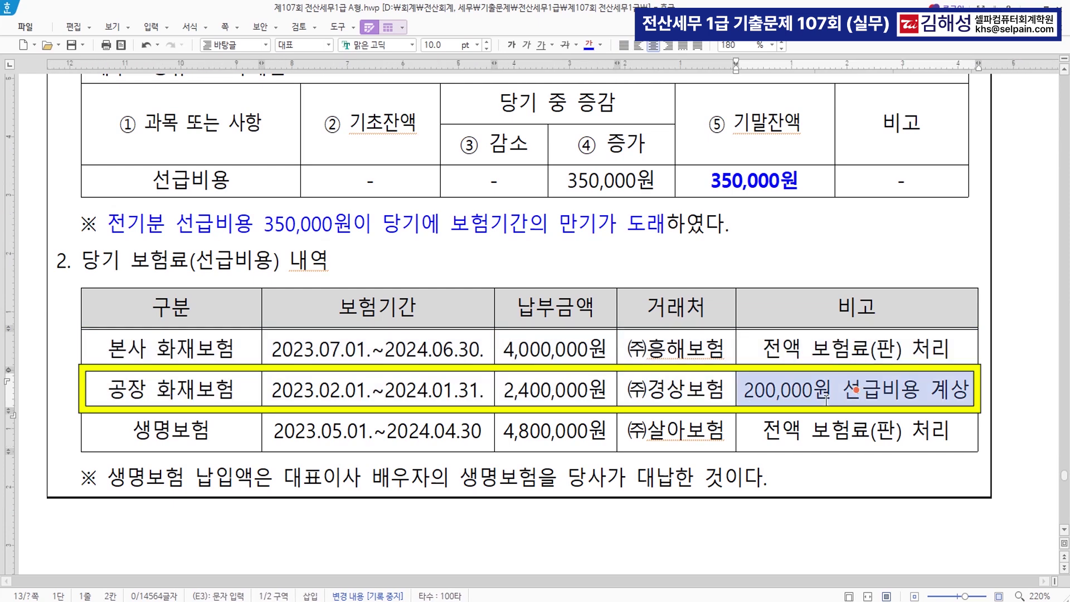
{"action": "key", "text": "Escape"}
{"action": "left_click_drag", "start_coordinate": [125, 440], "coordinate": [831, 440]}
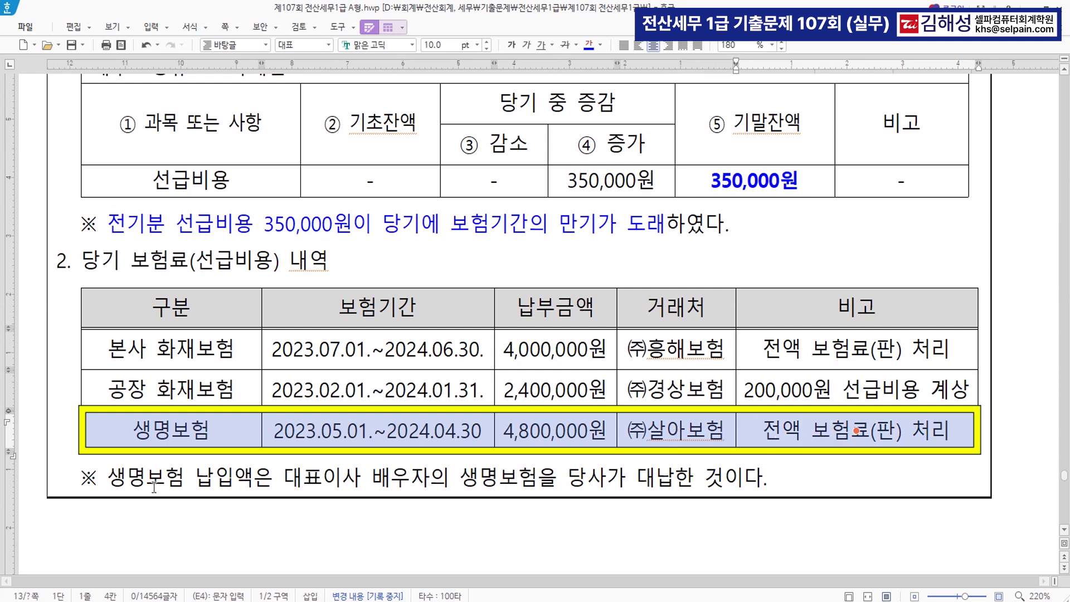
Colour the life-insurance note blue and strike through the whole 생명보험 row
{"action": "left_click_drag", "start_coordinate": [105, 478], "coordinate": [764, 479]}
{"action": "left_click", "coordinate": [591, 49]}
{"action": "left_click_drag", "start_coordinate": [132, 427], "coordinate": [863, 437]}
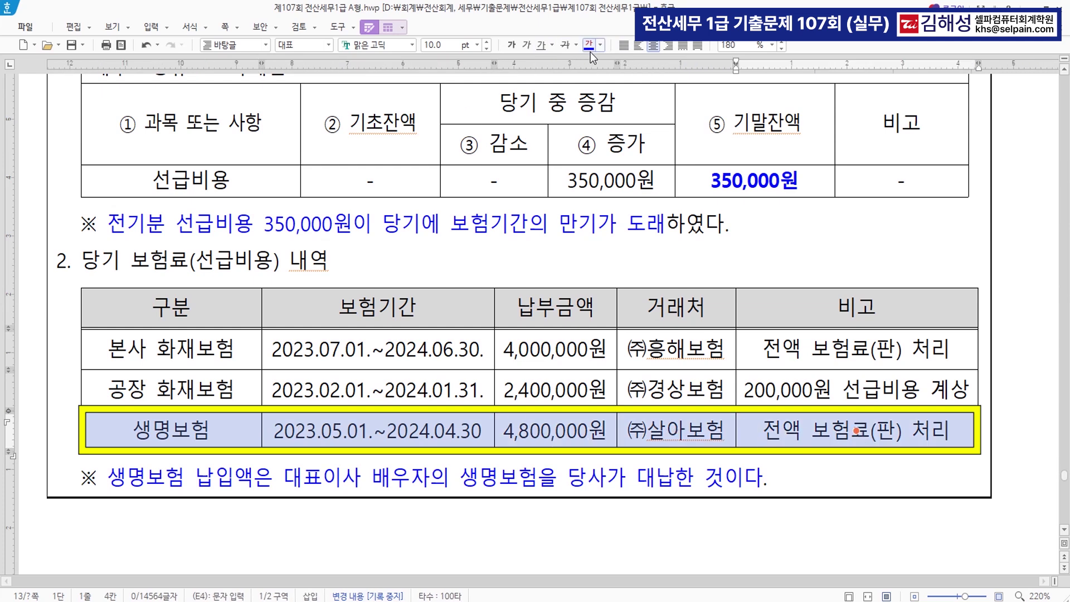
{"action": "left_click", "coordinate": [566, 46]}
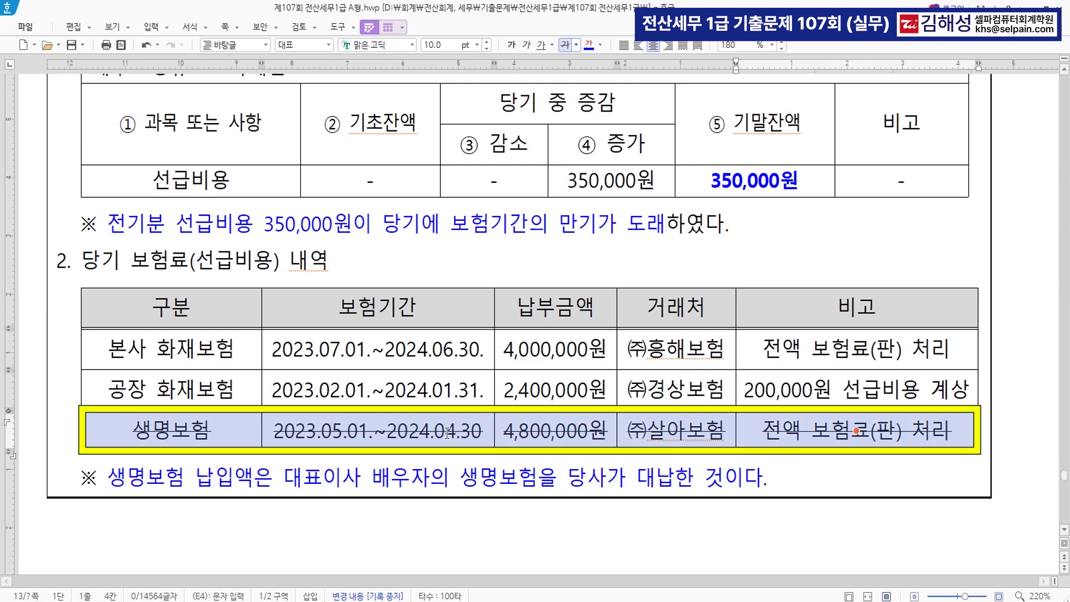
Make the 생명보험 remark 보험료(판) 처리 red and bold
{"action": "left_click", "coordinate": [844, 439]}
{"action": "left_click", "coordinate": [844, 439]}
{"action": "left_click_drag", "start_coordinate": [811, 438], "coordinate": [946, 440]}
{"action": "left_click", "coordinate": [600, 44]}
{"action": "left_click", "coordinate": [607, 98]}
{"action": "left_click", "coordinate": [511, 45]}
{"action": "left_click", "coordinate": [855, 432]}
Add a new line 손금불산입(상여) beneath it in the 비고 cell, then return to KcLep
{"action": "left_click", "coordinate": [955, 439]}
{"action": "key", "text": "Return"}
{"action": "type", "text": "손금ㅂ"}
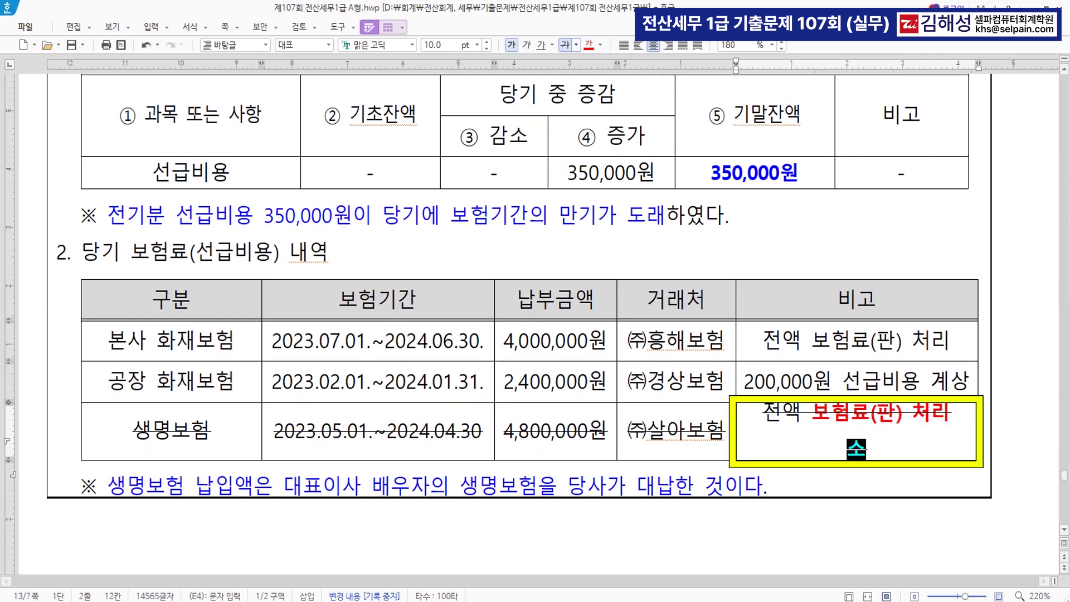
{"action": "type", "text": "불산입"}
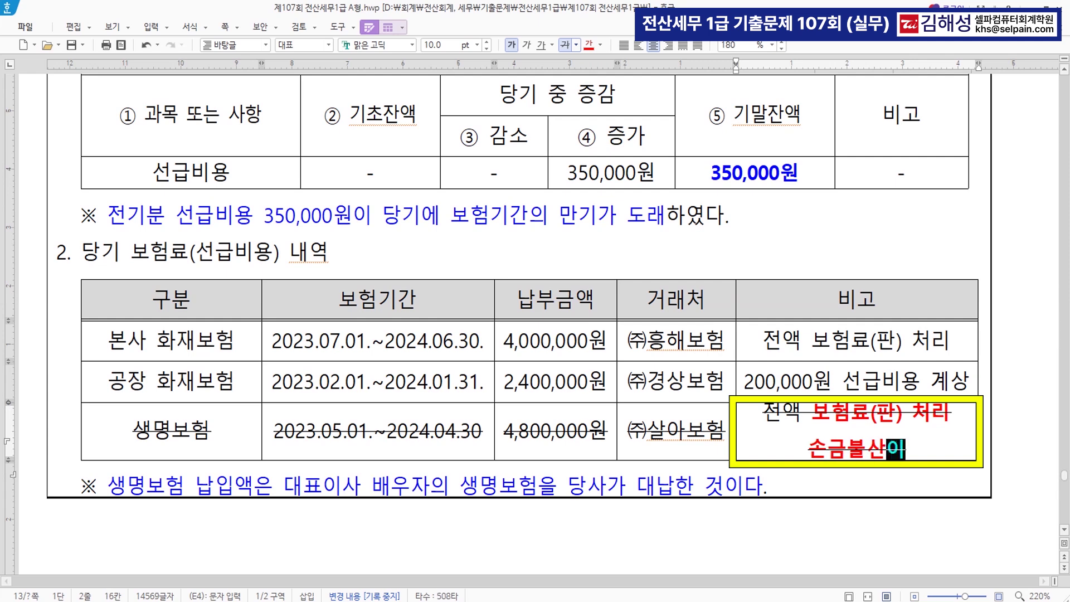
{"action": "key", "text": "Return"}
{"action": "key", "text": "BackSpace"}
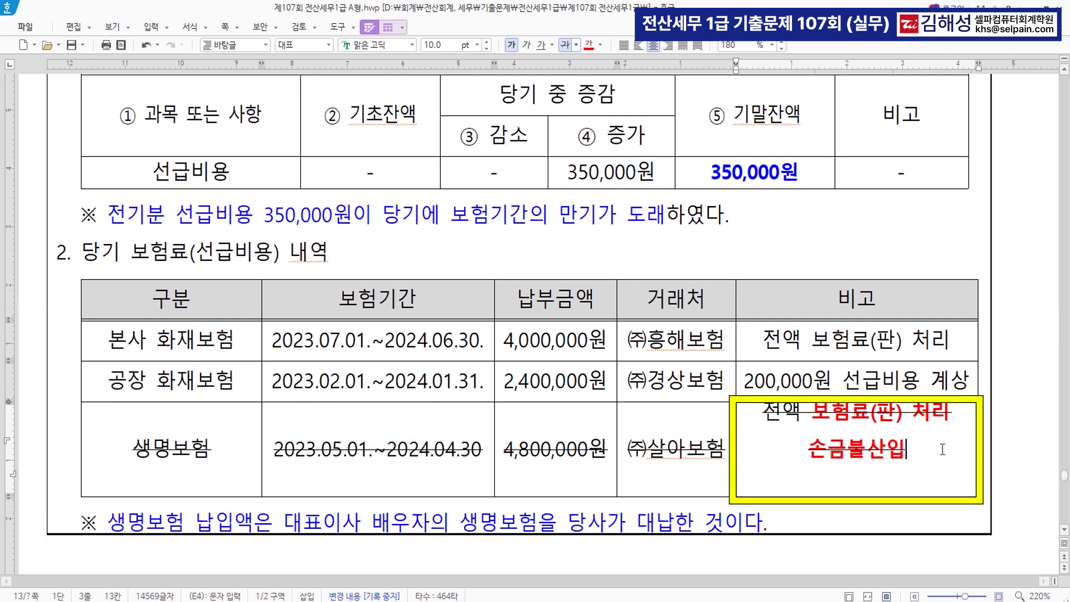
{"action": "type", "text": "("}
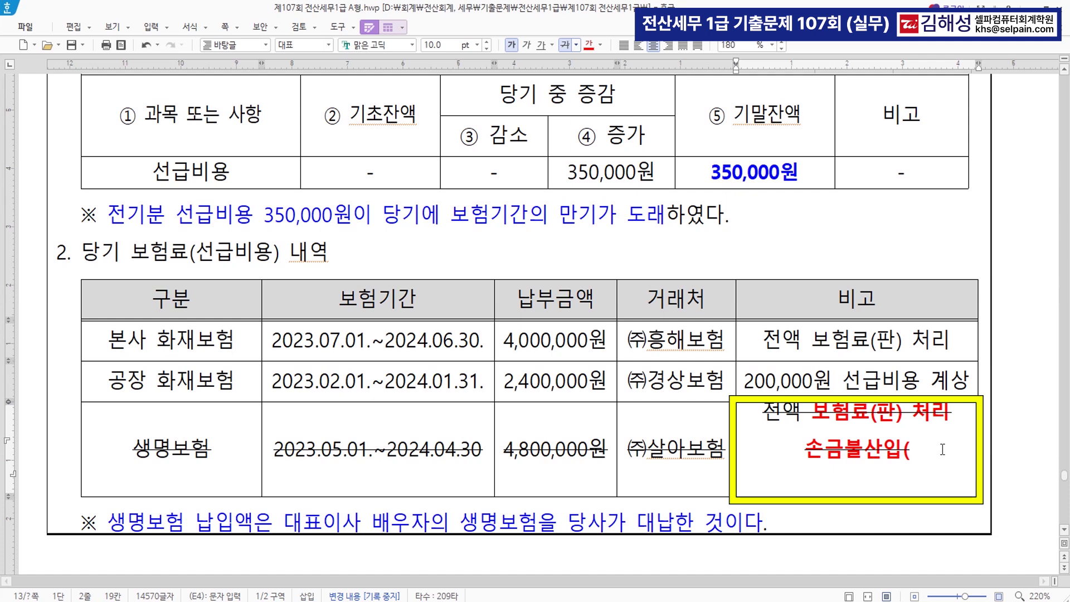
{"action": "type", "text": "상여"}
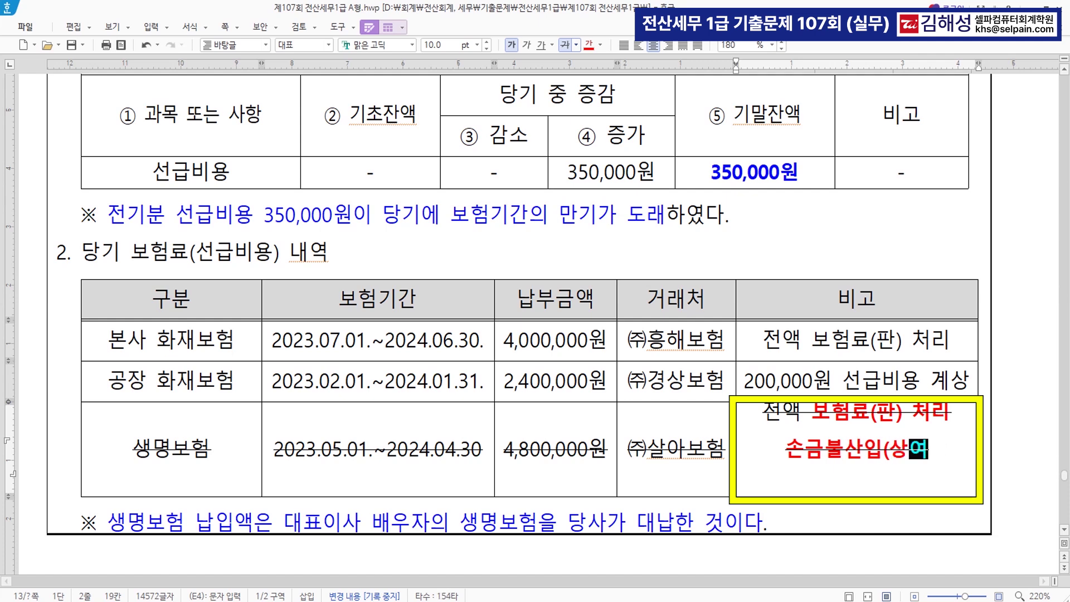
{"action": "type", "text": ")"}
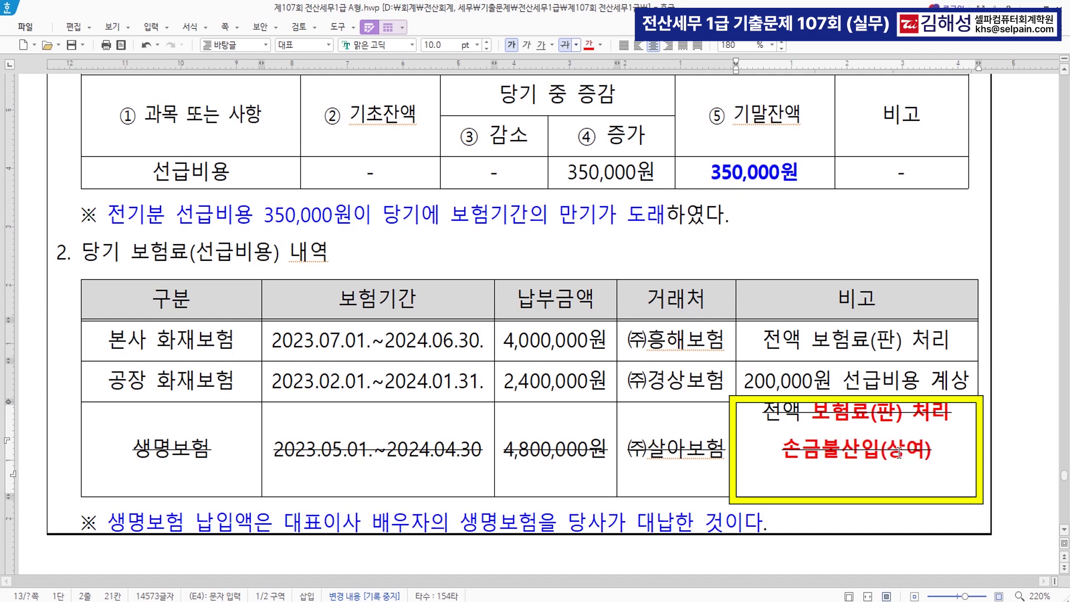
{"action": "key", "text": "alt+Tab"}
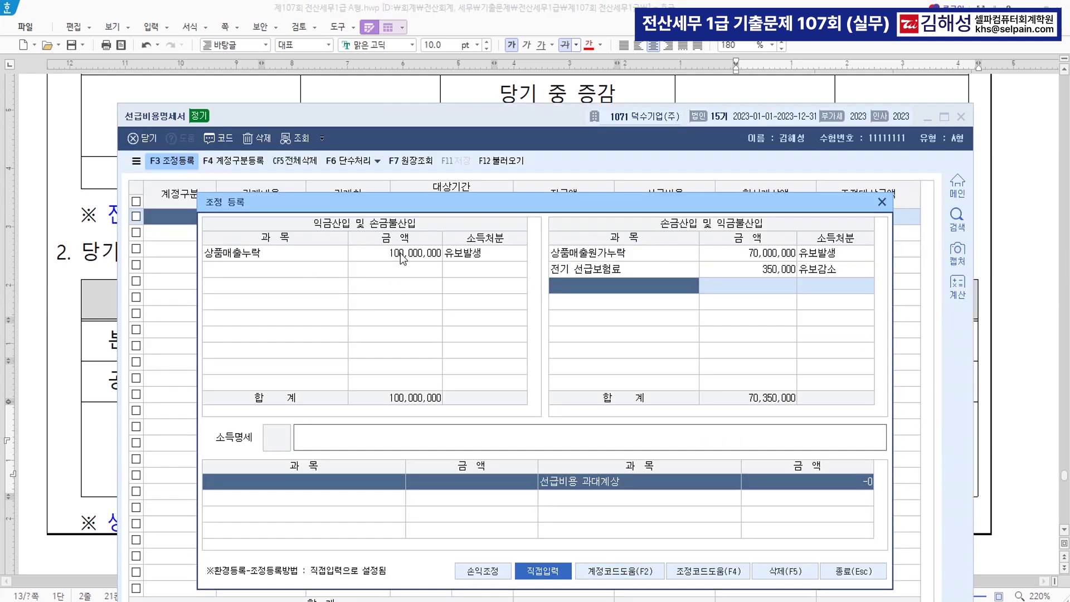
Add back 보험료 of 4,800,000 disposed as 상여 (code 4), then close the registration
{"action": "left_click", "coordinate": [275, 271]}
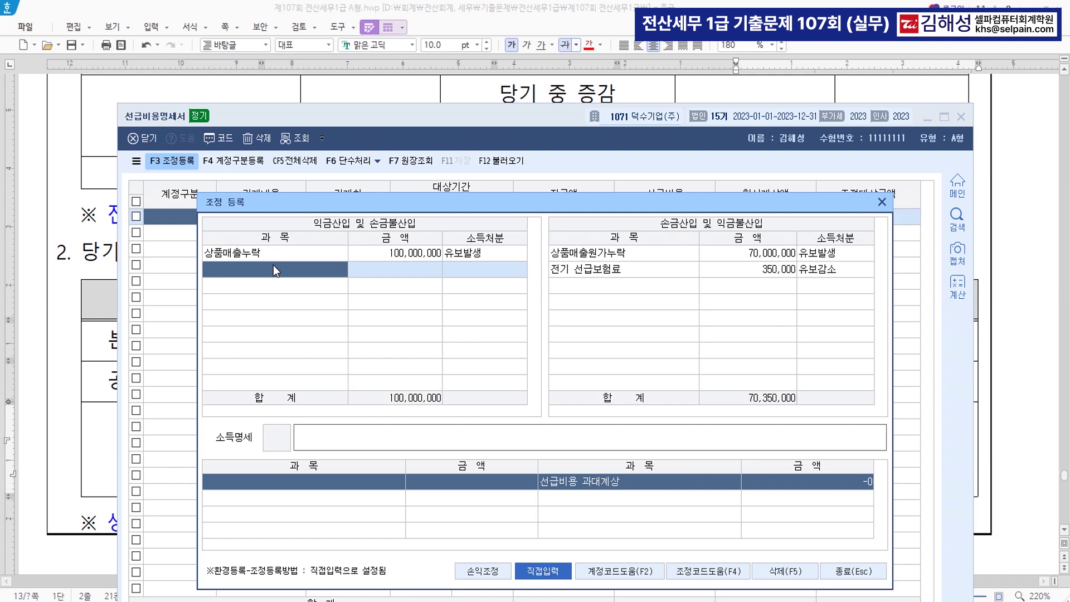
{"action": "type", "text": "보험ㄹㅛ"}
{"action": "key", "text": "Return"}
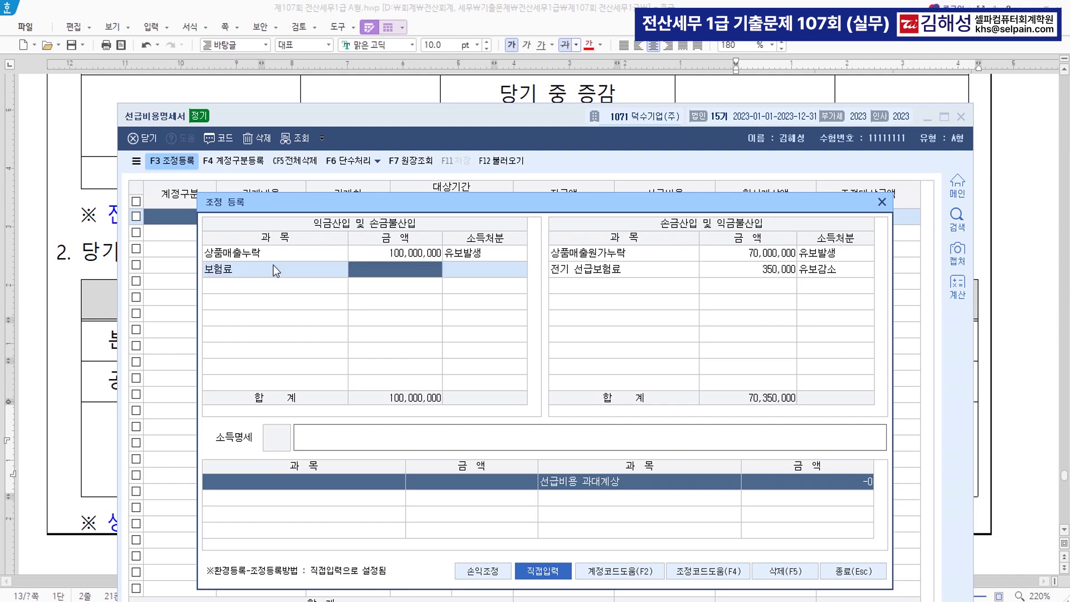
{"action": "type", "text": "4800000"}
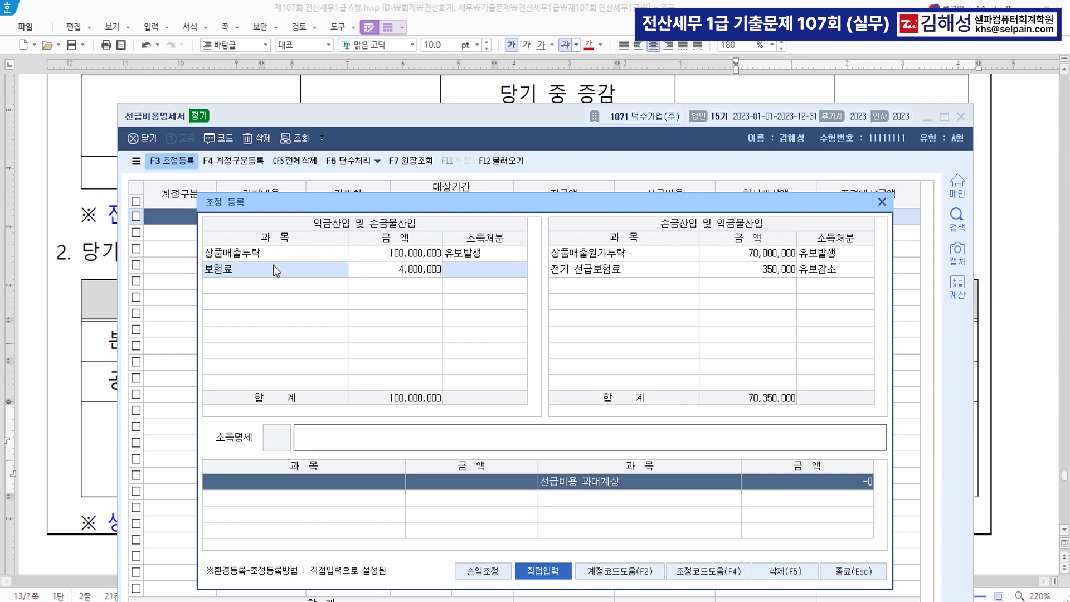
{"action": "key", "text": "Return"}
{"action": "type", "text": "4"}
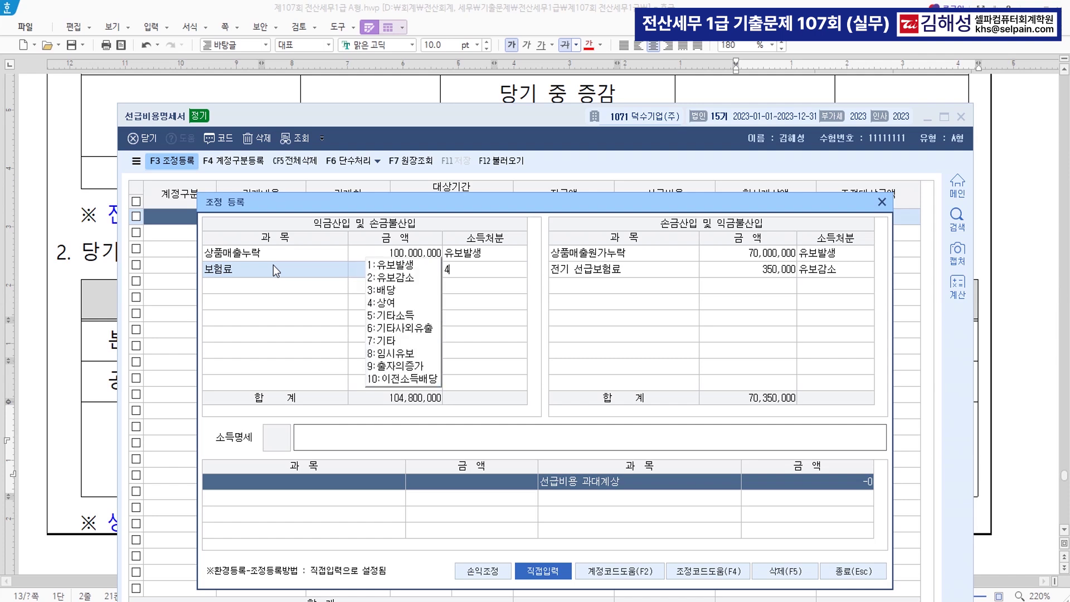
{"action": "key", "text": "Return"}
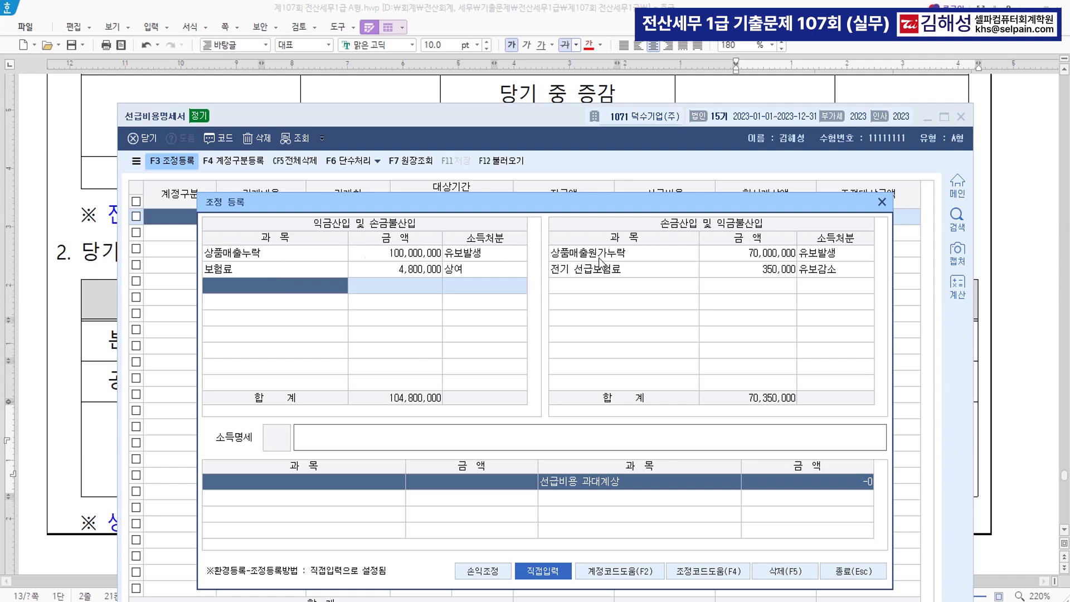
{"action": "left_click", "coordinate": [882, 203]}
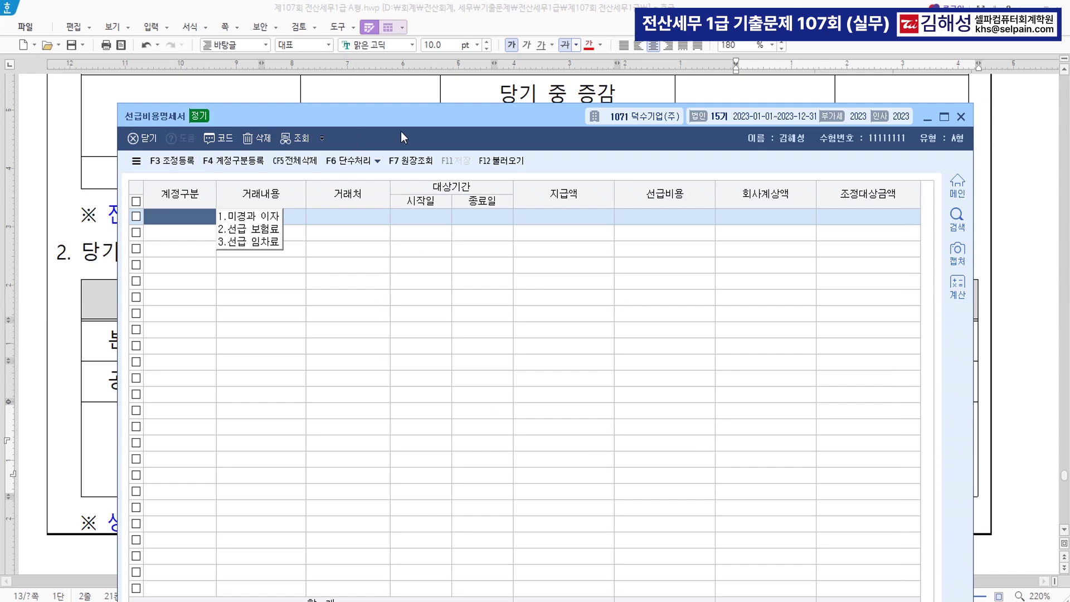
Start a 선급 보험료 row for 본사 화재보험 with customer (주)흥해보험
{"action": "scroll", "coordinate": [992, 207], "scroll_direction": "down", "scroll_amount": 3}
{"action": "scroll", "coordinate": [996, 214], "scroll_direction": "down", "scroll_amount": 2}
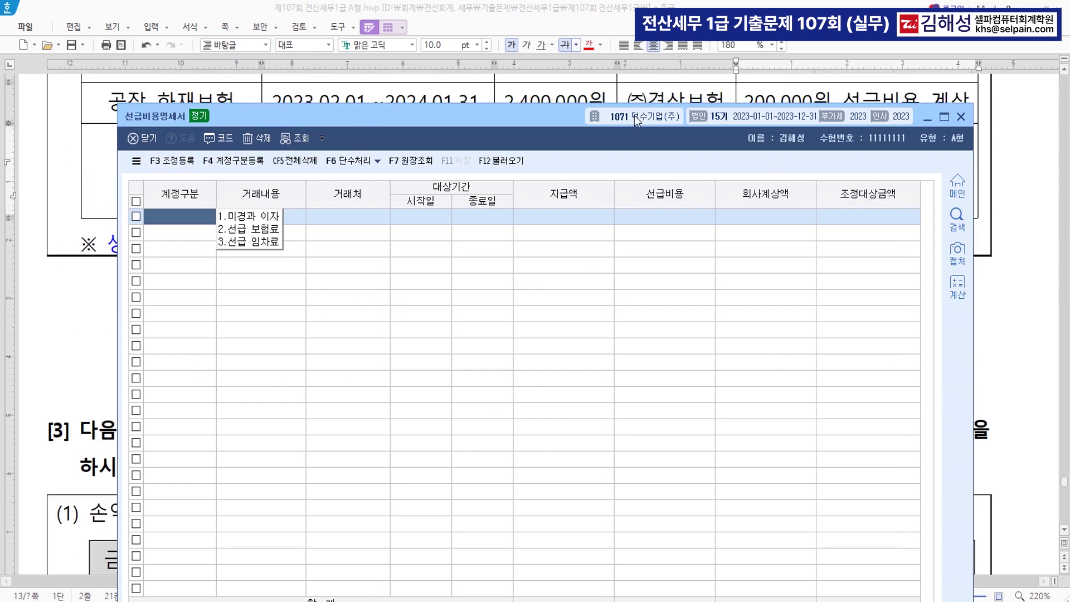
{"action": "left_click_drag", "start_coordinate": [533, 116], "coordinate": [549, 303]}
{"action": "scroll", "coordinate": [749, 194], "scroll_direction": "up", "scroll_amount": 2}
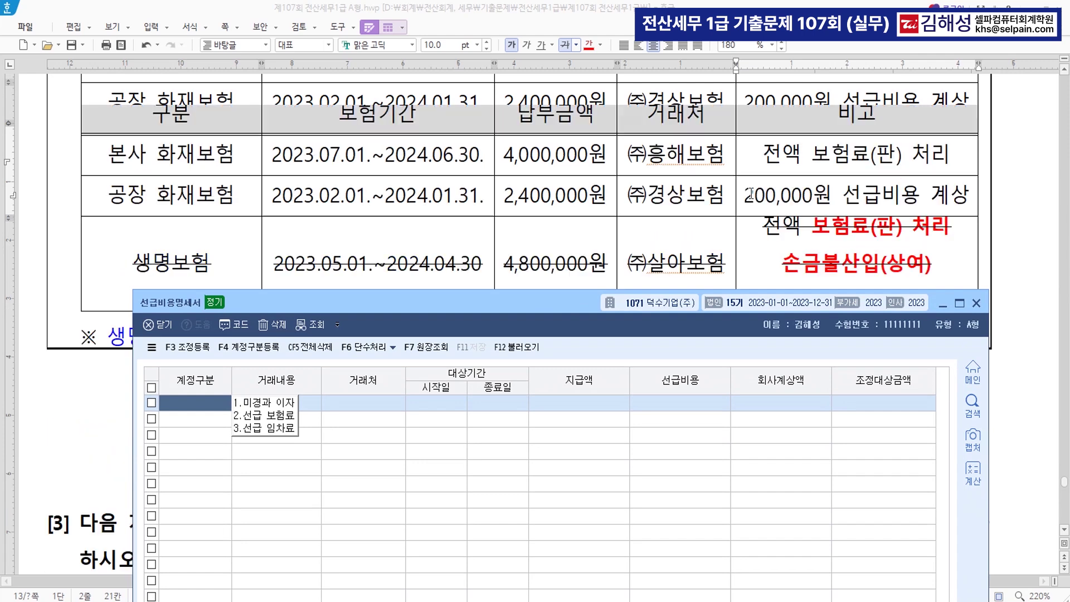
{"action": "left_click_drag", "start_coordinate": [429, 306], "coordinate": [435, 272]}
{"action": "left_click", "coordinate": [296, 379]}
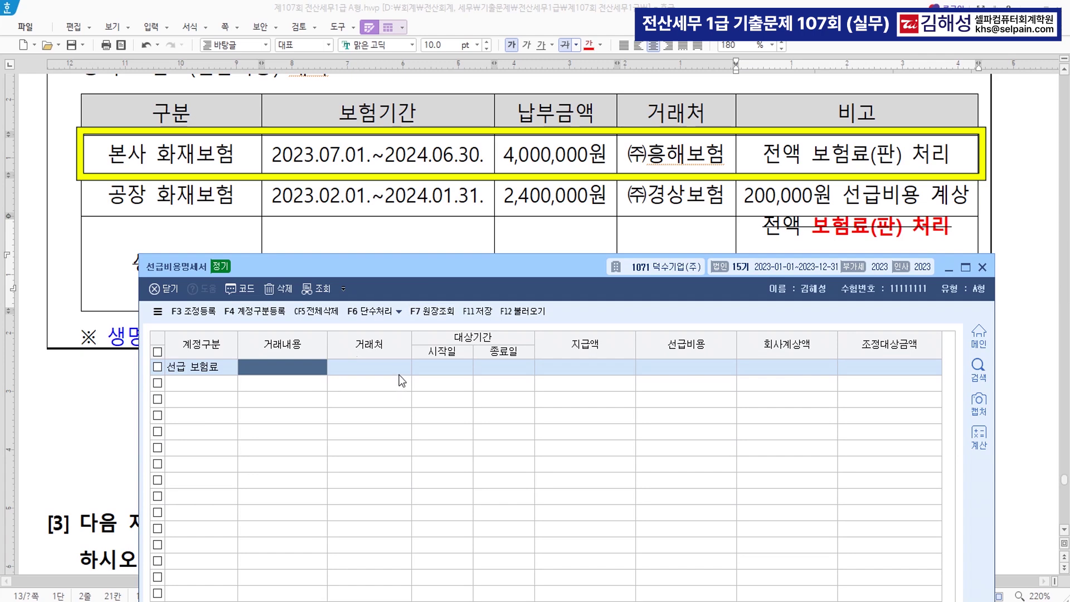
{"action": "type", "text": "본사 화"}
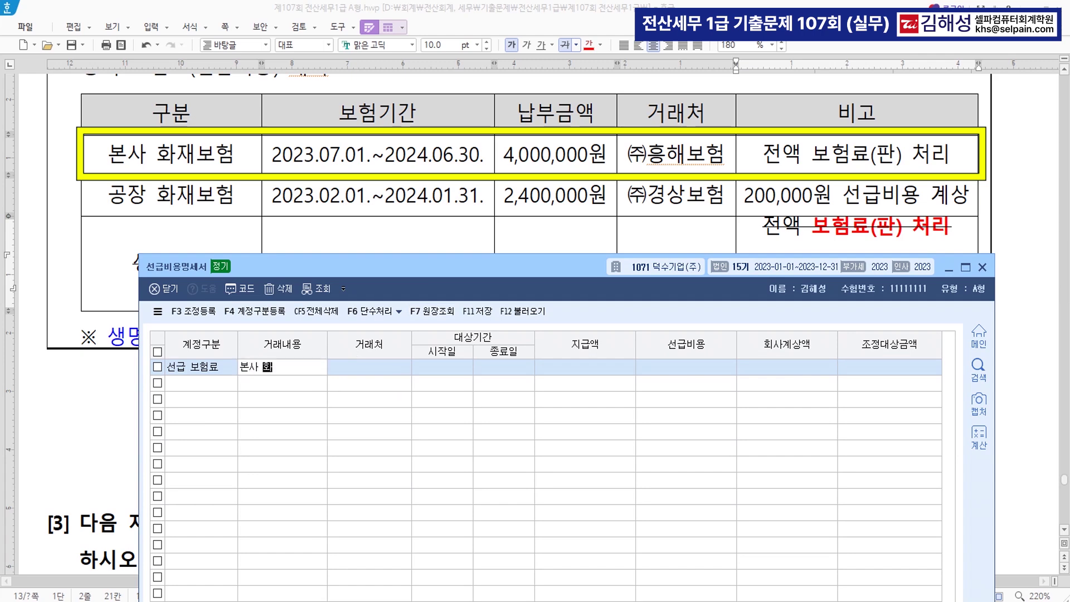
{"action": "type", "text": "재보험"}
{"action": "key", "text": "Return"}
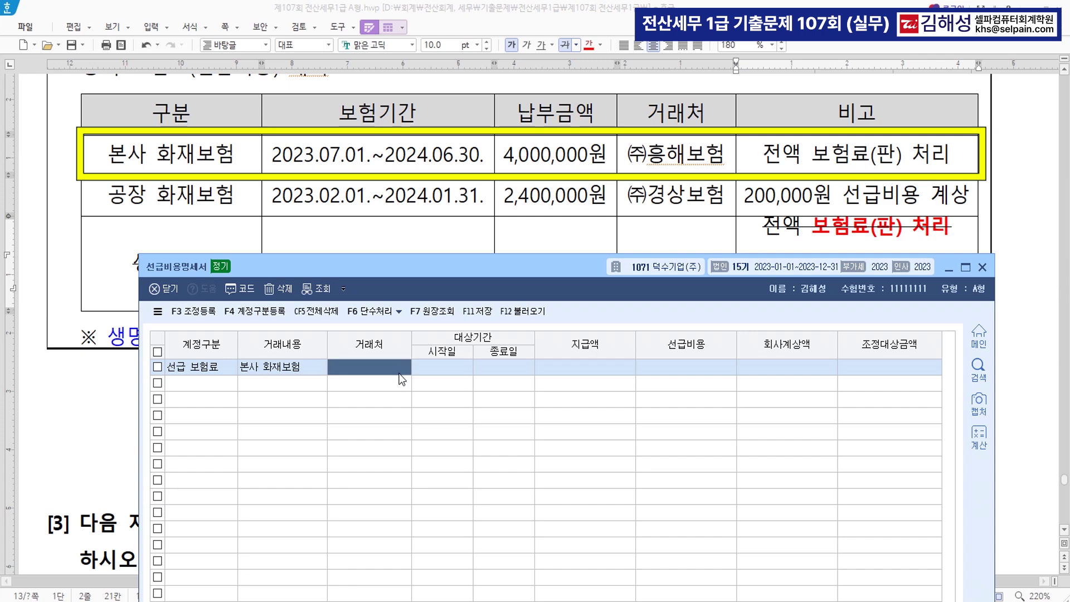
{"action": "key", "text": "F2"}
{"action": "type", "text": "ㅎ,ㅇ"}
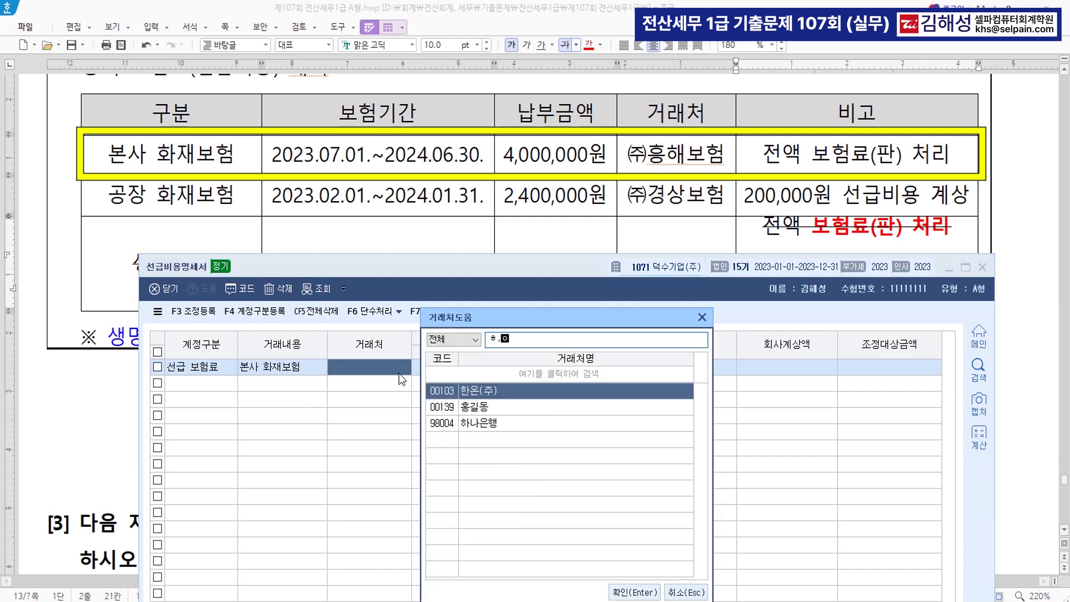
{"action": "type", "text": "ㅣ"}
{"action": "key", "text": "BackSpace"}
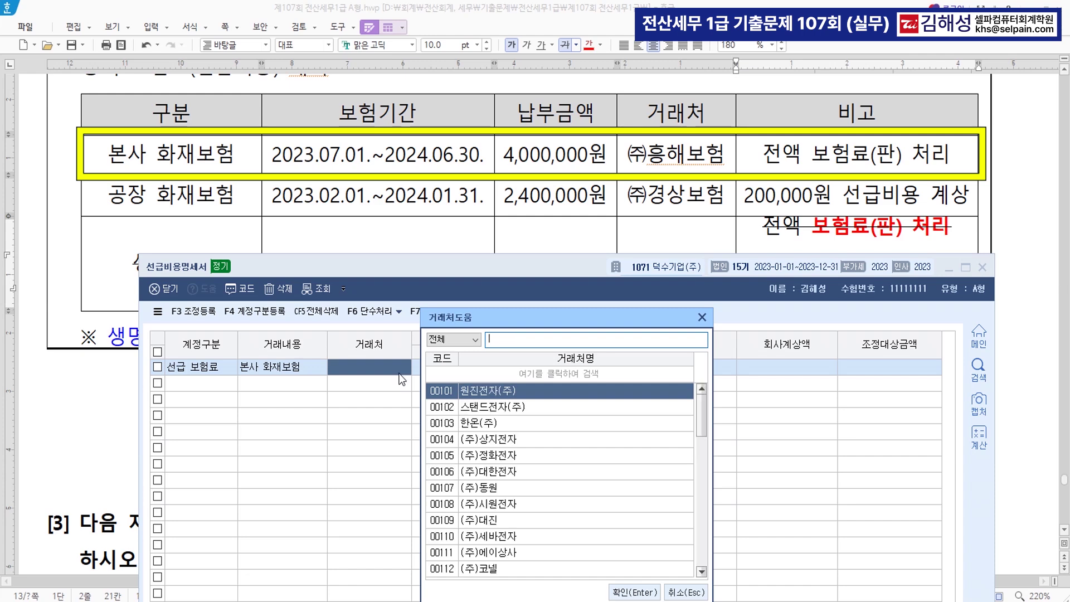
{"action": "key", "text": "Escape"}
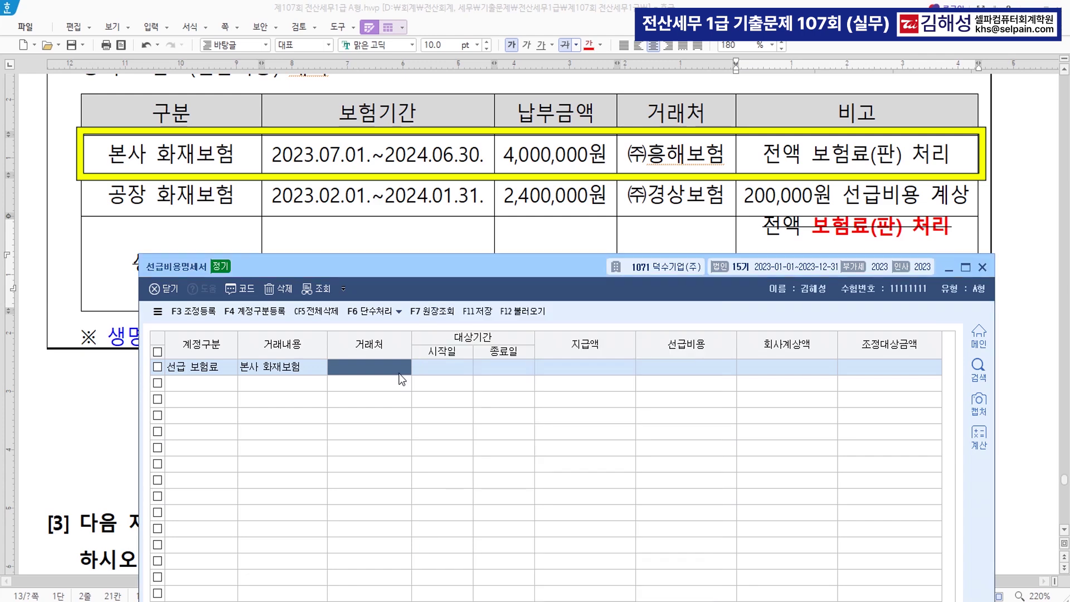
{"action": "type", "text": "(주)ㅎ"}
{"action": "type", "text": "흥해보험"}
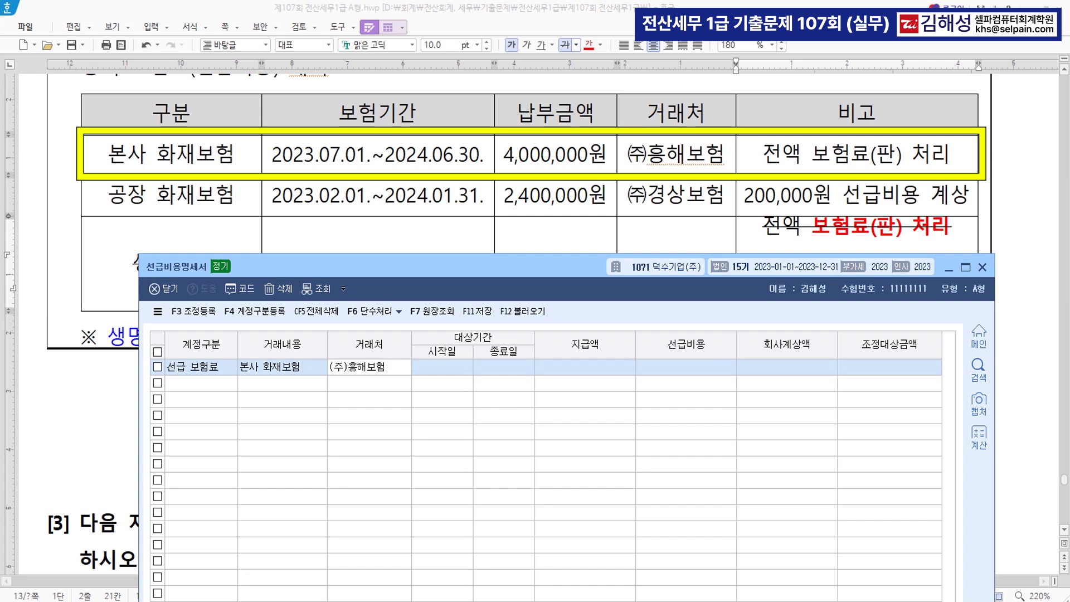
{"action": "key", "text": "Return"}
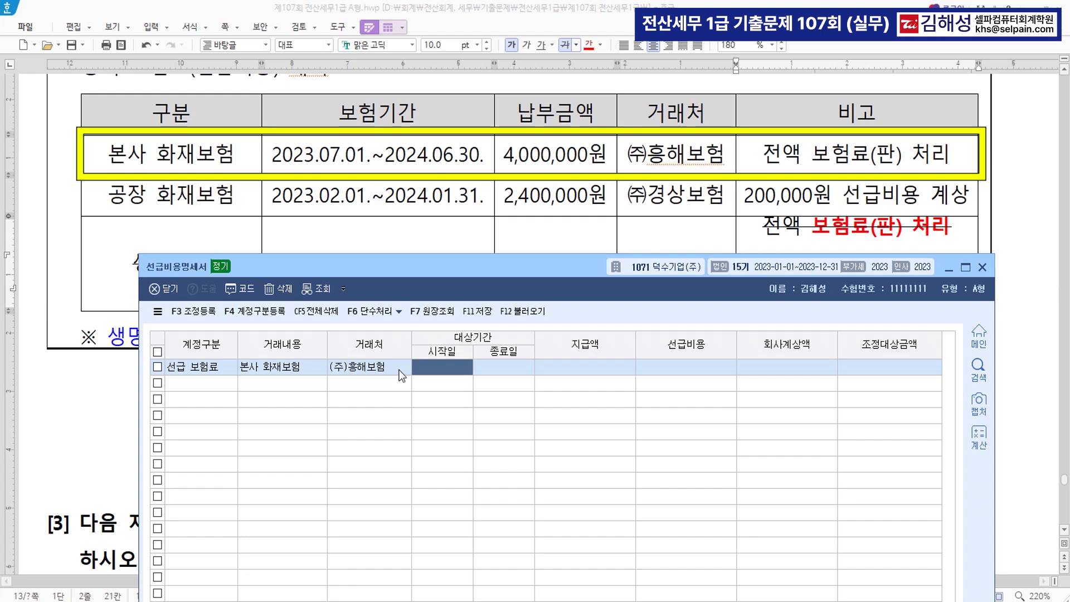
Enter period 2023-07-01 to 2024-06-30 and 4,000,000 paid, yielding 1,989,071 prepaid
{"action": "type", "text": "2023-07-01"}
{"action": "key", "text": "Return"}
{"action": "type", "text": "2024-06-"}
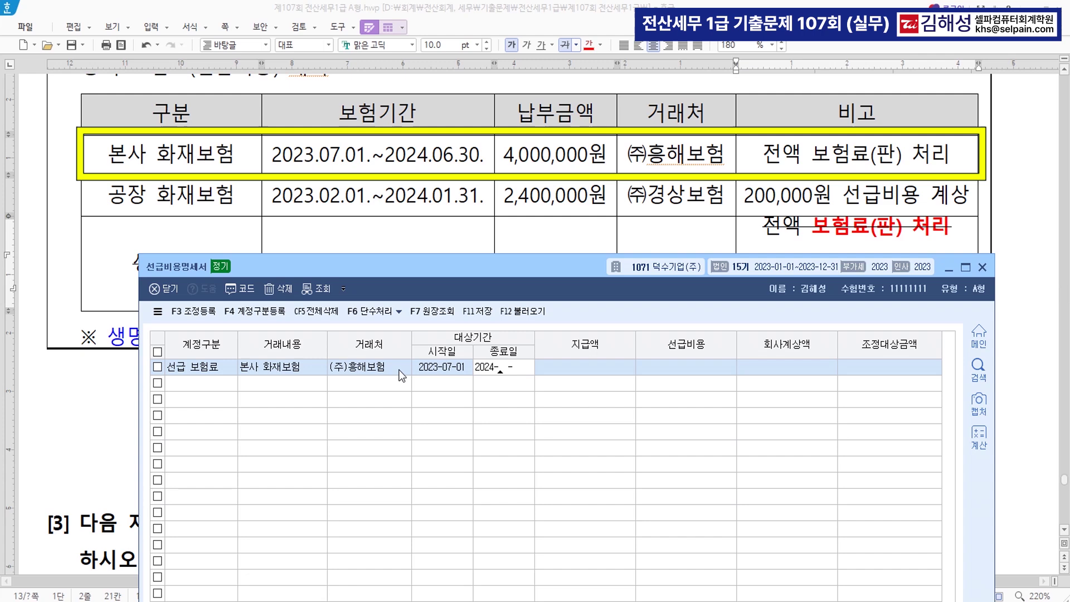
{"action": "type", "text": "30"}
{"action": "key", "text": "Return"}
{"action": "type", "text": "4000000"}
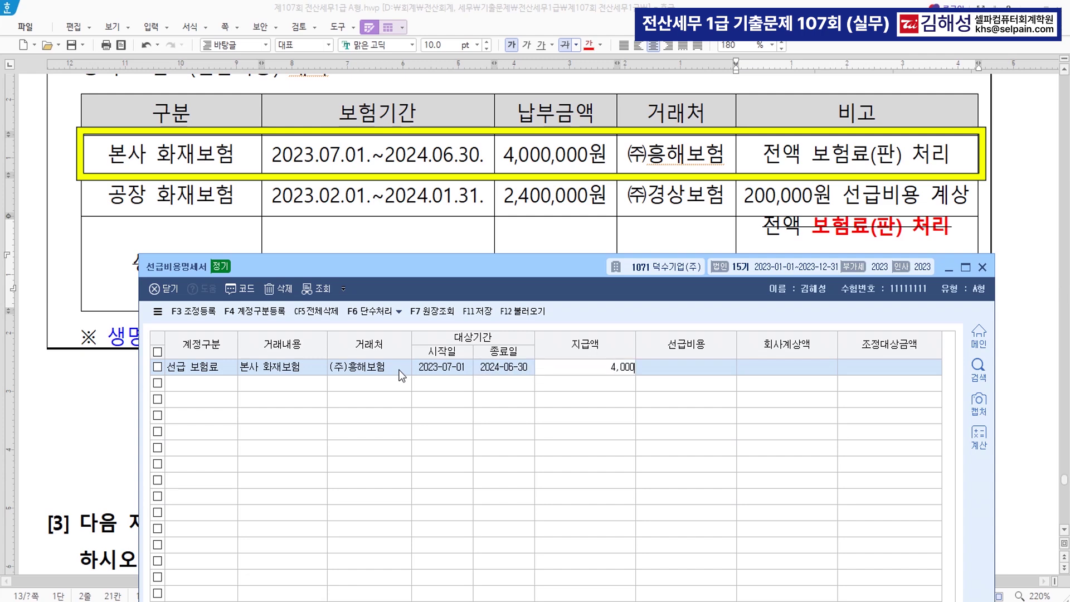
{"action": "key", "text": "Return"}
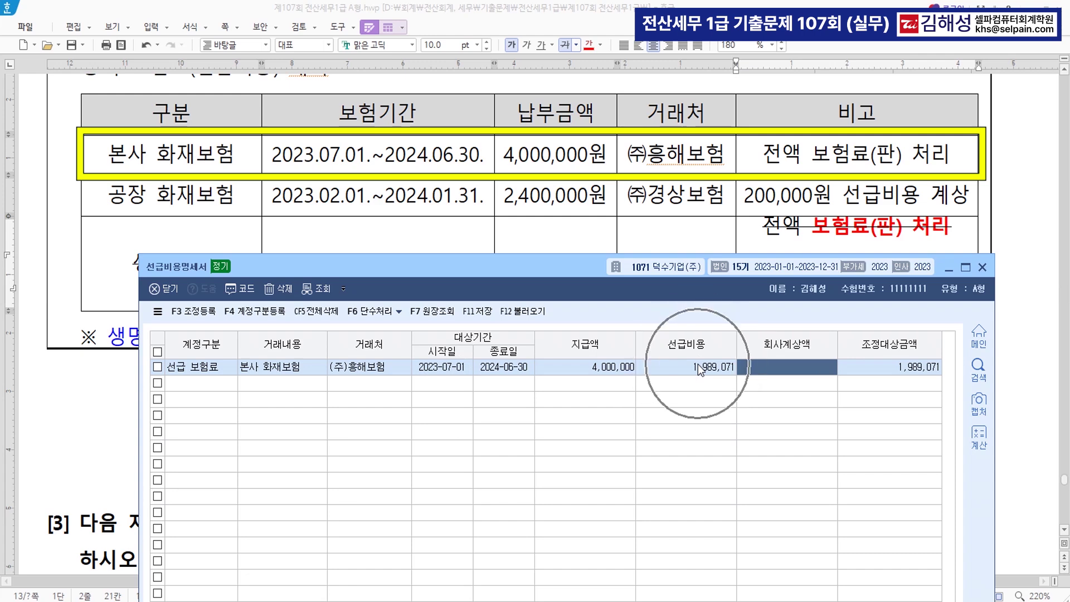
{"action": "key", "text": "Return"}
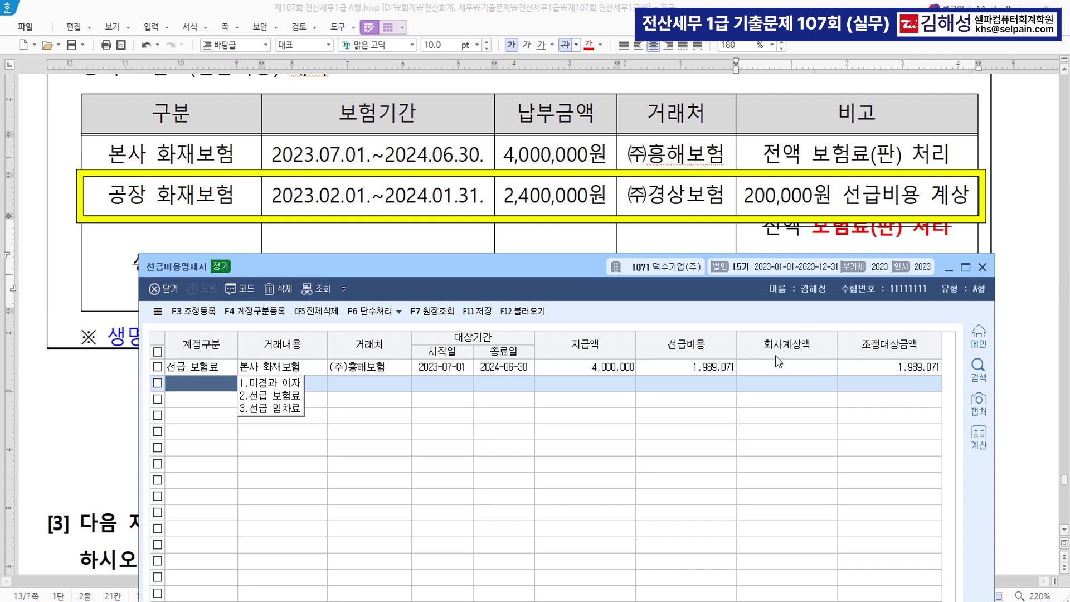
Start row 2 as 2.선급 보험료 for 공장 화재보험 with customer (주)경상보험
{"action": "type", "text": "2"}
{"action": "key", "text": "Return"}
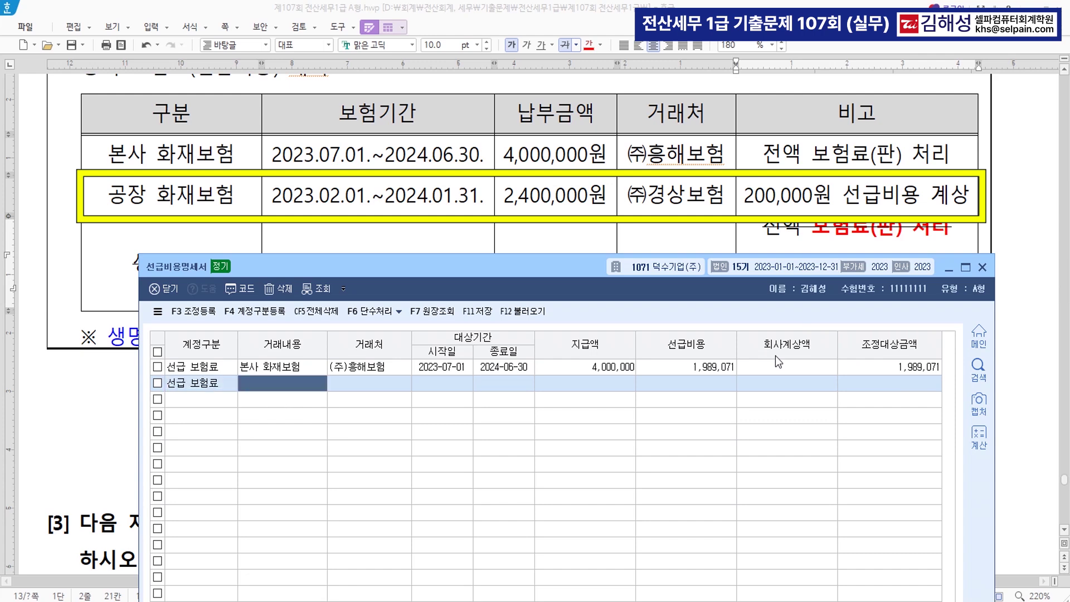
{"action": "type", "text": "공장 ㅎ"}
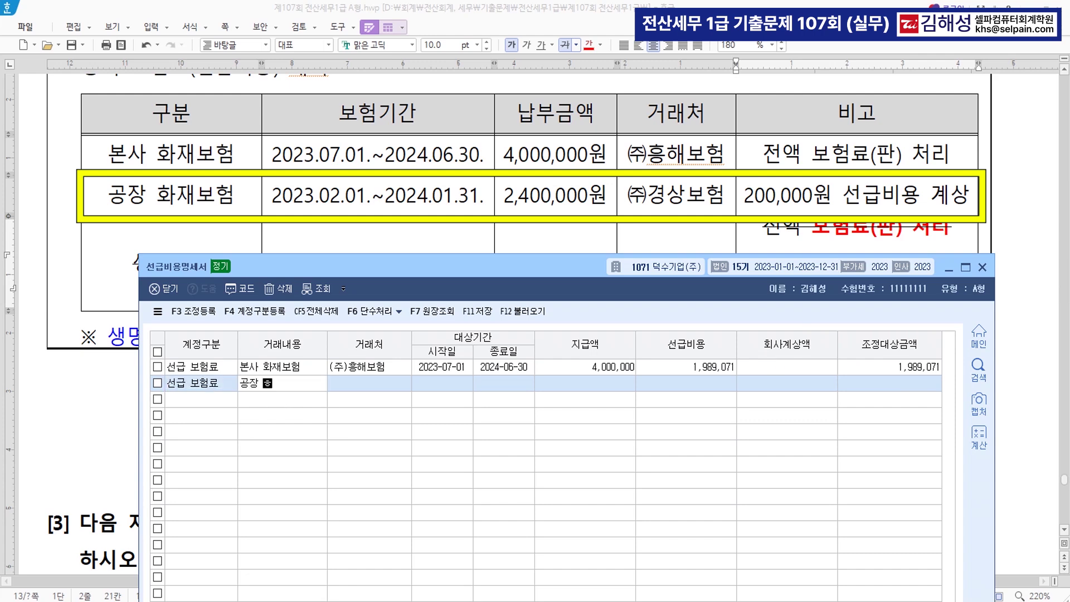
{"action": "type", "text": "화재보험"}
{"action": "key", "text": "Return"}
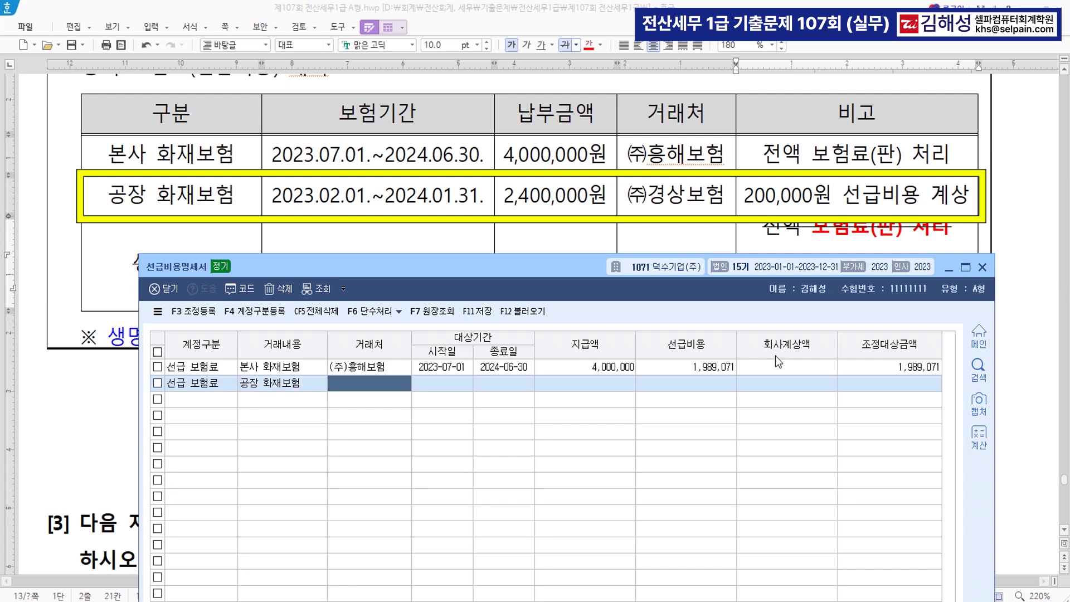
{"action": "type", "text": "(주)"}
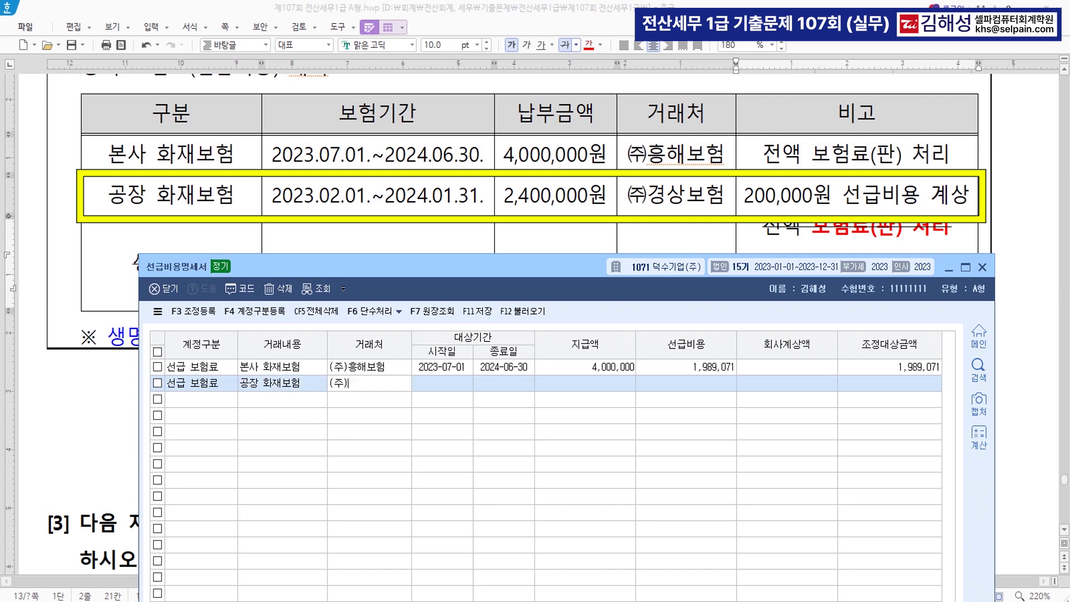
{"action": "type", "text": "경사보험"}
{"action": "key", "text": "Return"}
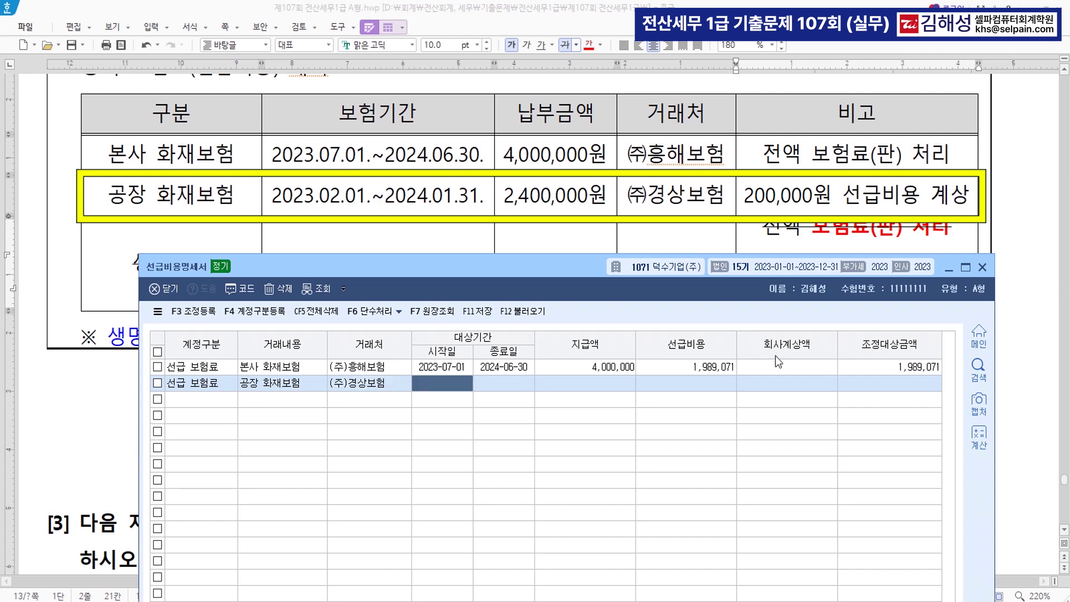
Enter the 2023-02-01~2024-01-31 period, 2,400,000 paid and 200,000 already booked
{"action": "type", "text": "202"}
{"action": "type", "text": "302012"}
{"action": "type", "text": "0240131"}
{"action": "key", "text": "Return"}
{"action": "type", "text": "2"}
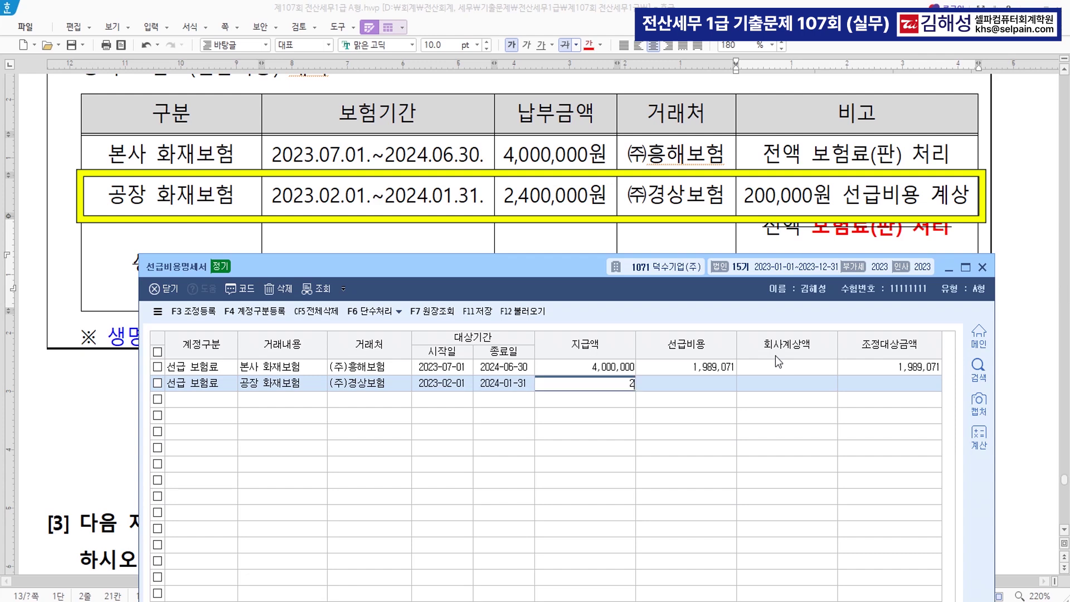
{"action": "type", "text": ",400,000"}
{"action": "key", "text": "Return"}
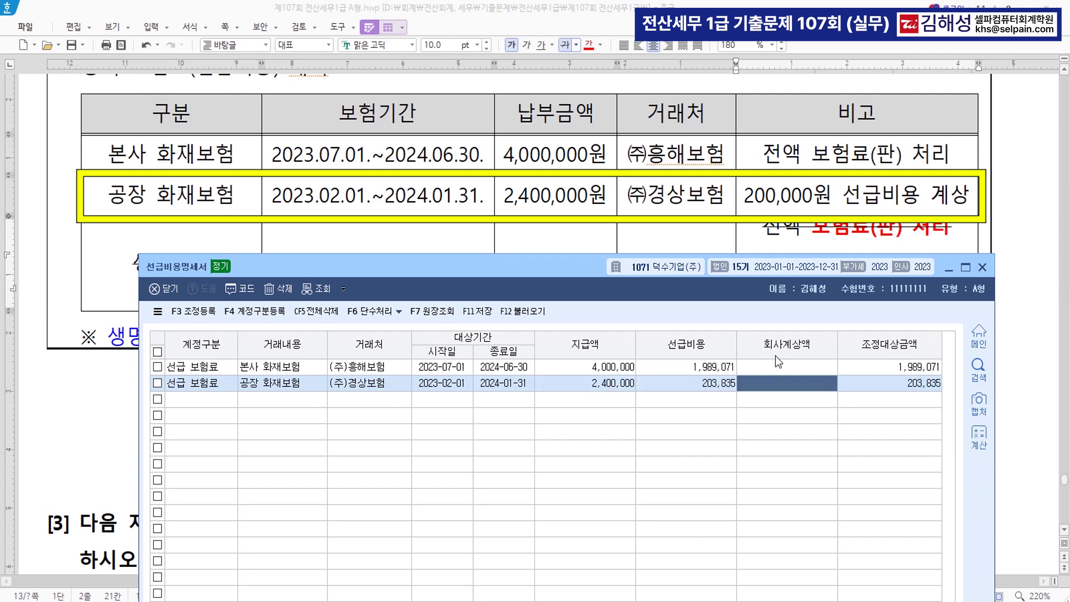
{"action": "type", "text": "2000000"}
{"action": "key", "text": "Return"}
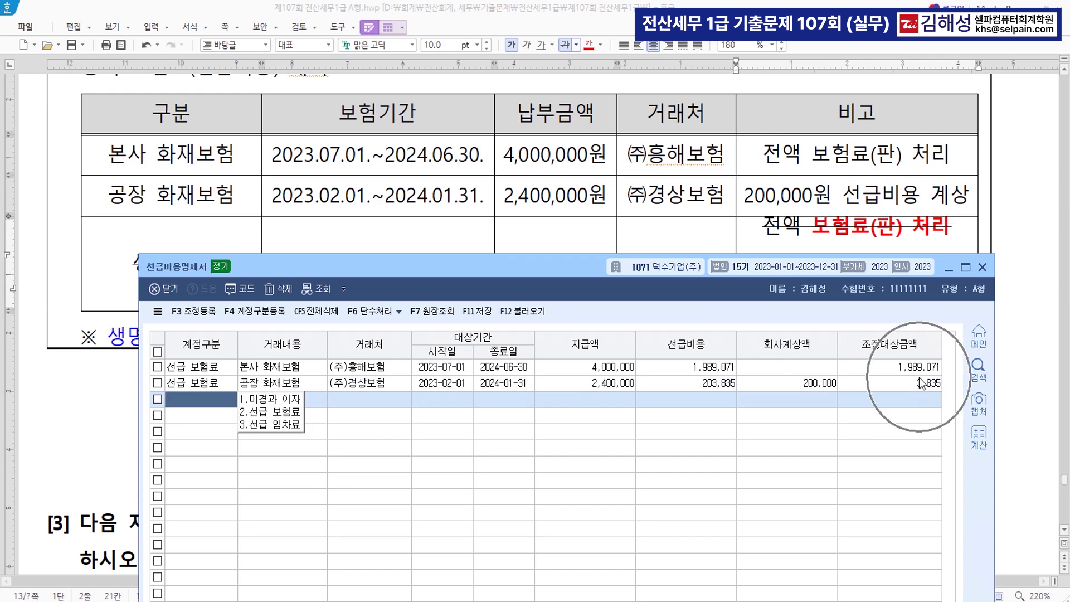
{"action": "left_click_drag", "start_coordinate": [534, 266], "coordinate": [538, 113]}
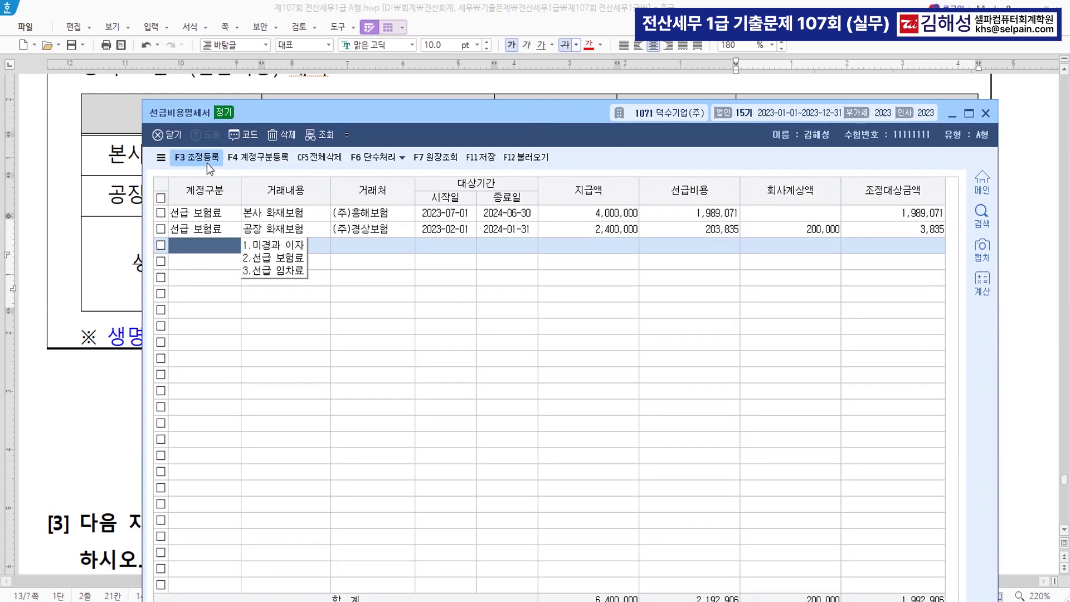
In 조정등록, register 본사 선급보험료 1,989,071 as a 유보발생 income addition
{"action": "left_click", "coordinate": [206, 157]}
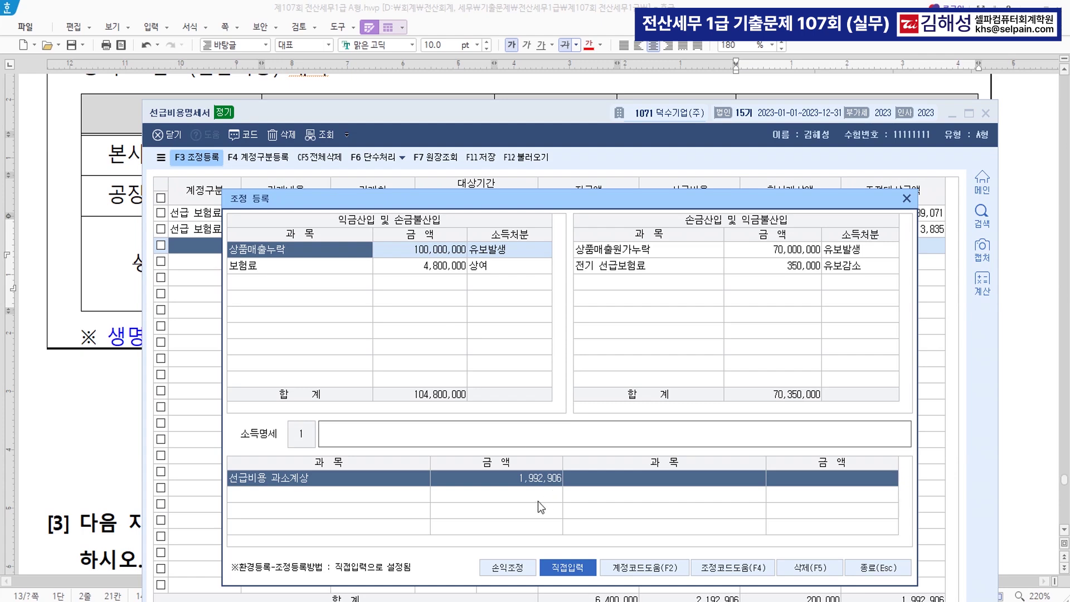
{"action": "left_click_drag", "start_coordinate": [594, 203], "coordinate": [623, 280]}
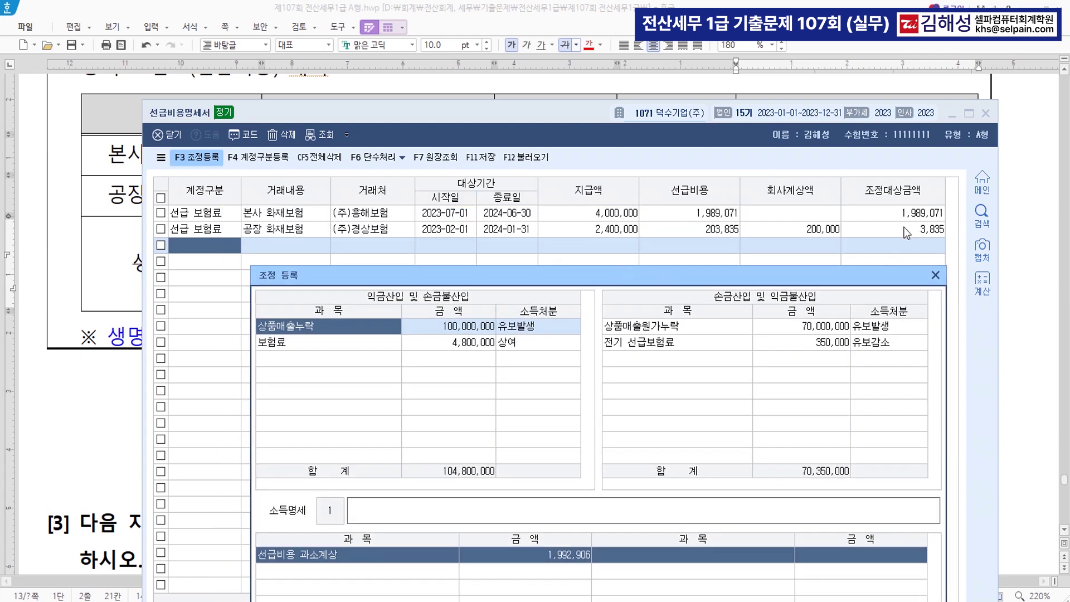
{"action": "left_click", "coordinate": [336, 360]}
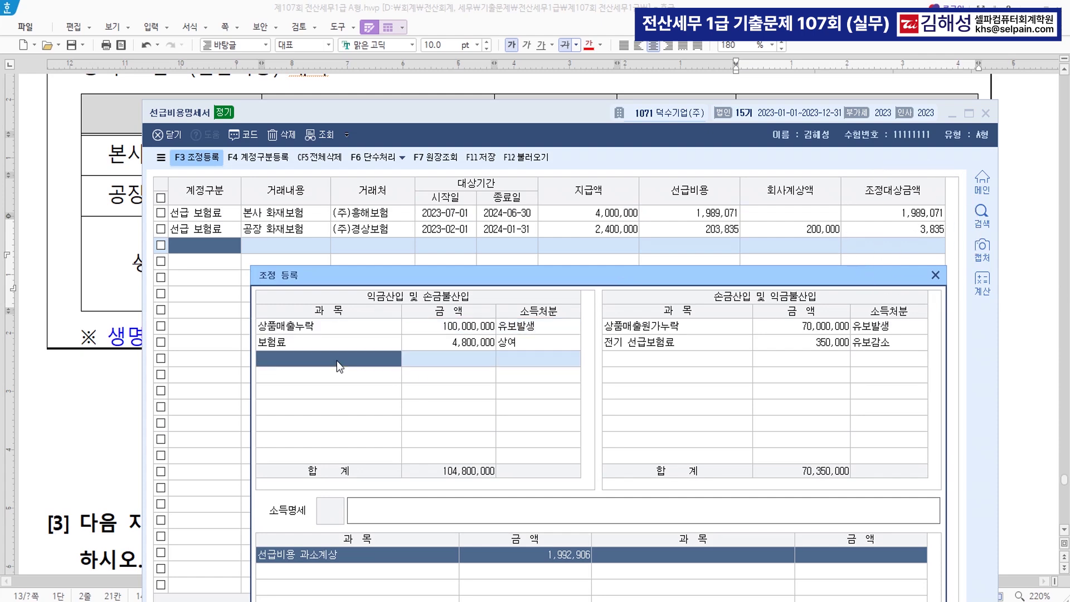
{"action": "type", "text": "본사 ㅅ"}
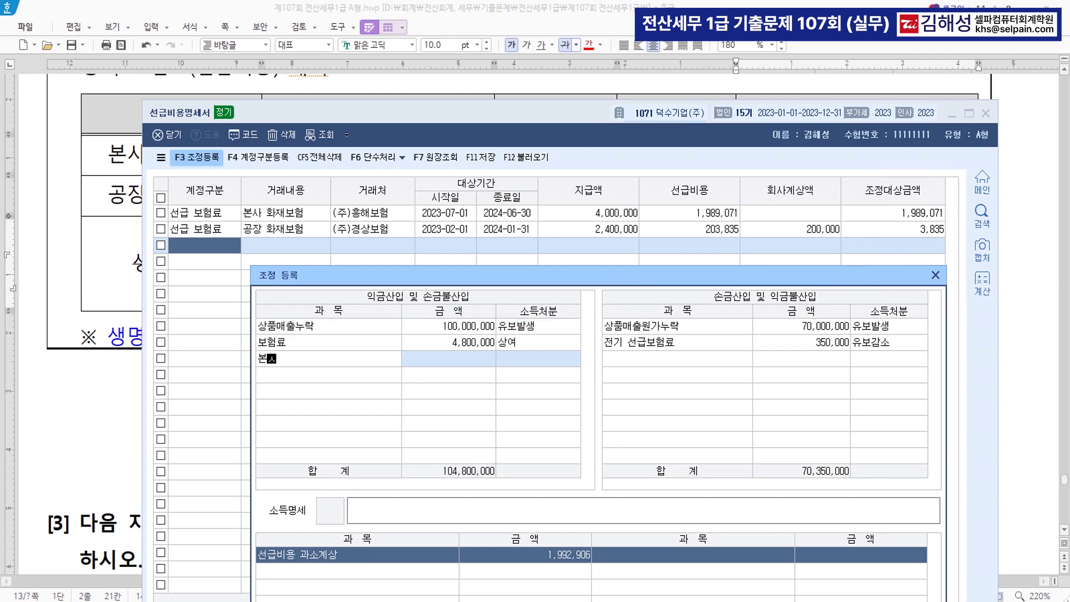
{"action": "type", "text": "선급보험료"}
{"action": "key", "text": "Return"}
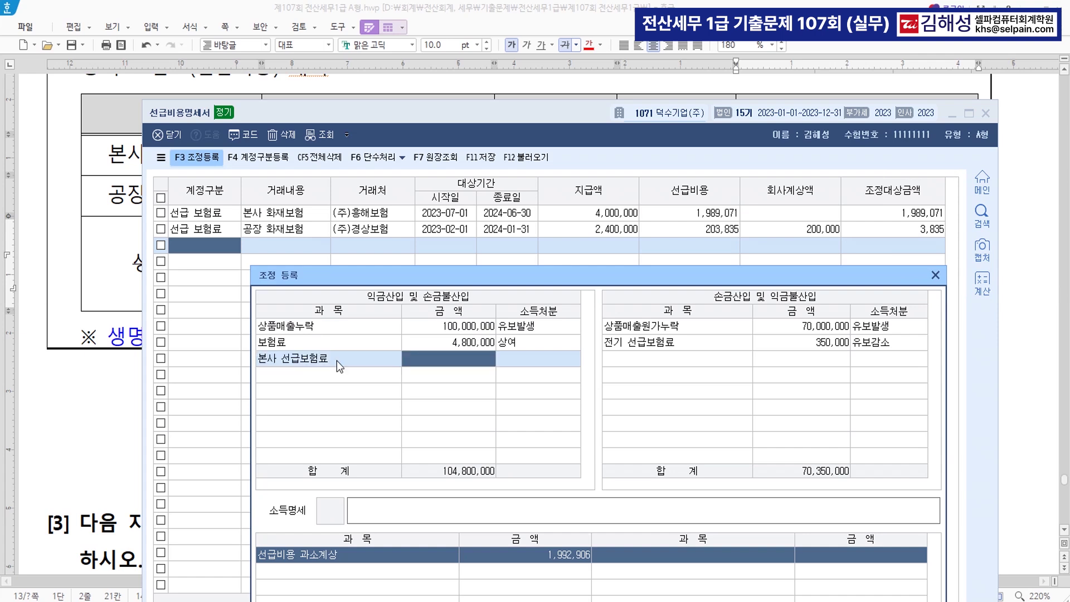
{"action": "type", "text": "1989071"}
{"action": "key", "text": "Return"}
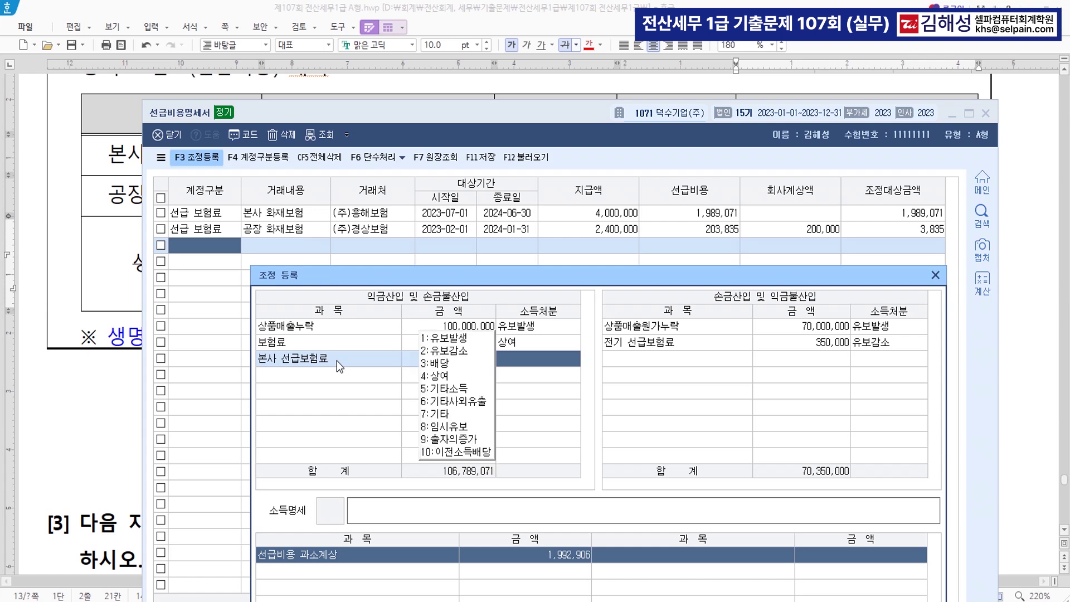
{"action": "type", "text": "1"}
{"action": "key", "text": "Return"}
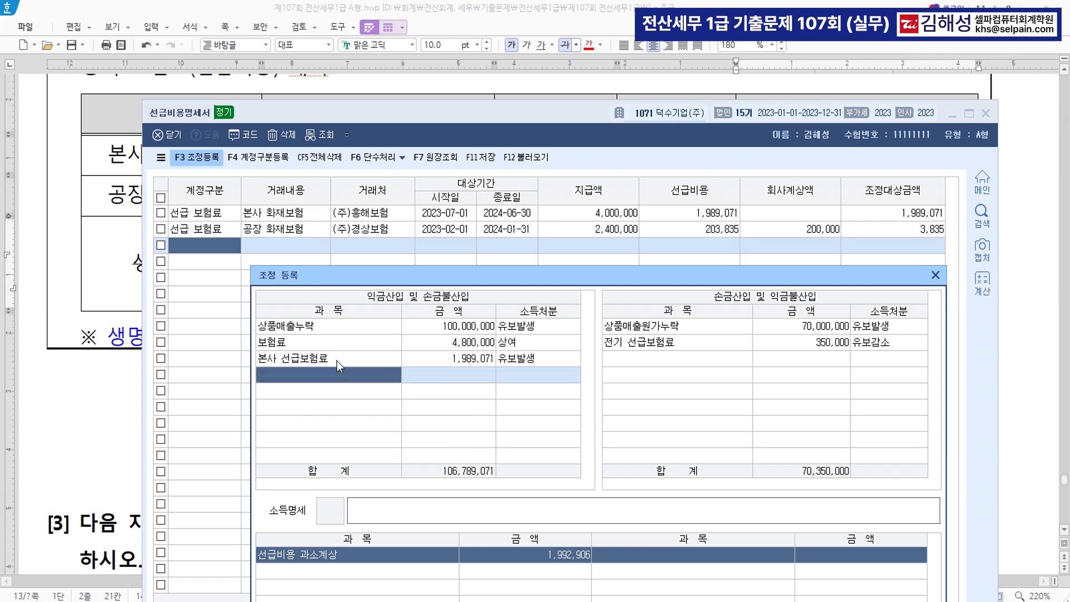
Add 공자 선급보험료 3,835 as a second 유보발생 income addition
{"action": "type", "text": "공자 선"}
{"action": "type", "text": "급보험료"}
{"action": "key", "text": "Return"}
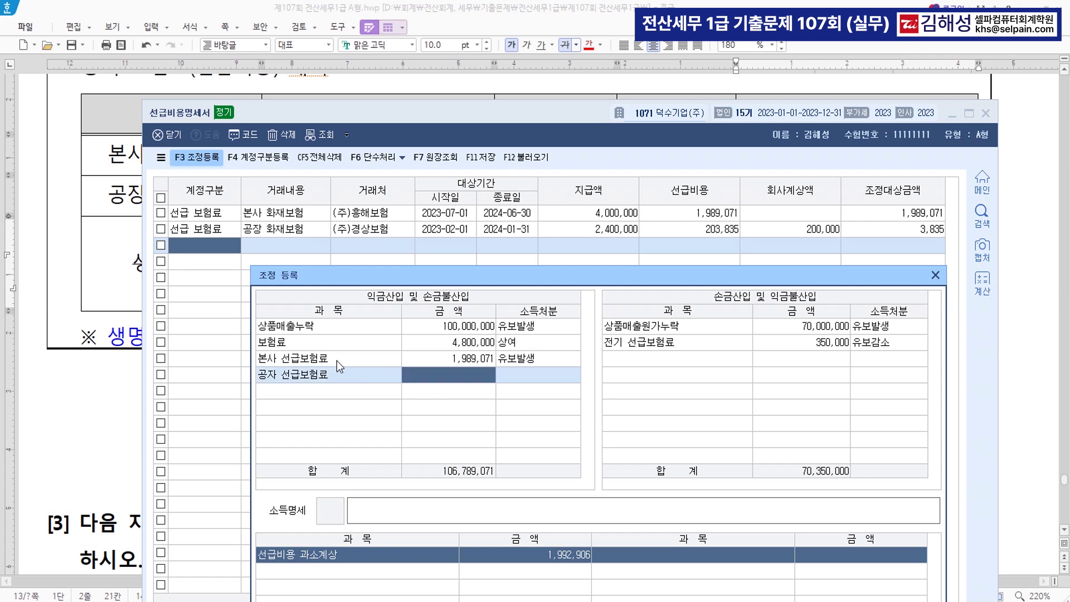
{"action": "type", "text": "3835"}
{"action": "key", "text": "Return"}
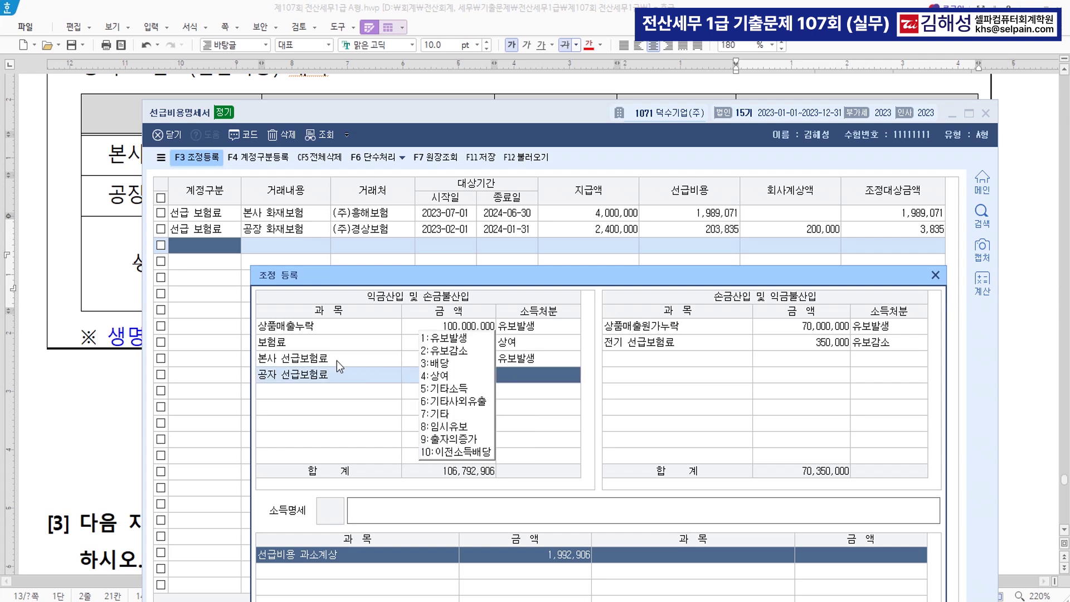
{"action": "key", "text": "1"}
{"action": "key", "text": "Return"}
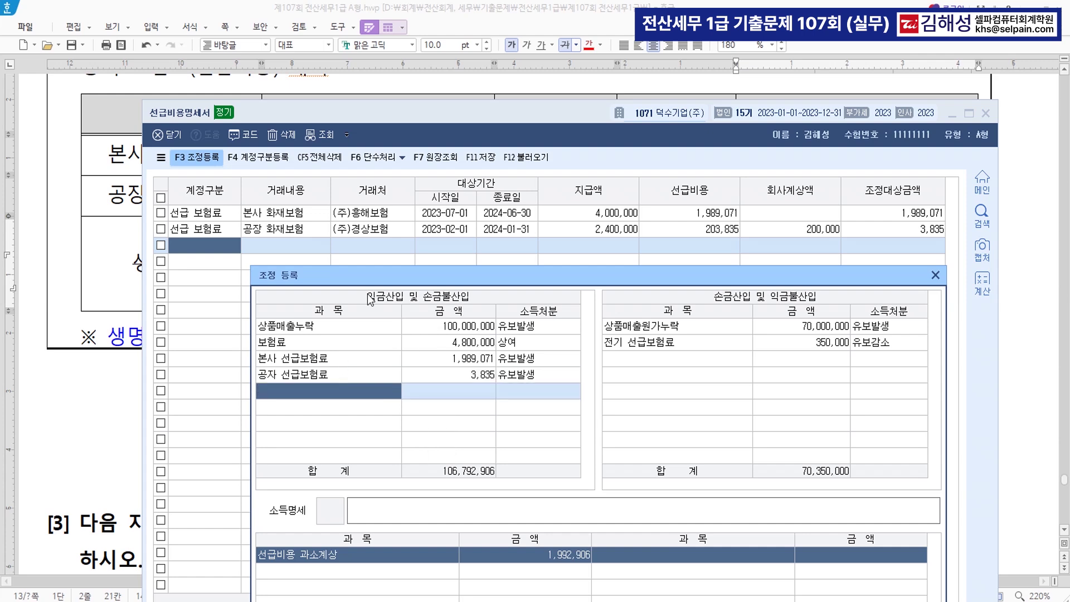
Close the adjustment registration, save the prepaid expense statement and close it
{"action": "left_click_drag", "start_coordinate": [577, 278], "coordinate": [531, 97]}
{"action": "left_click", "coordinate": [852, 463]}
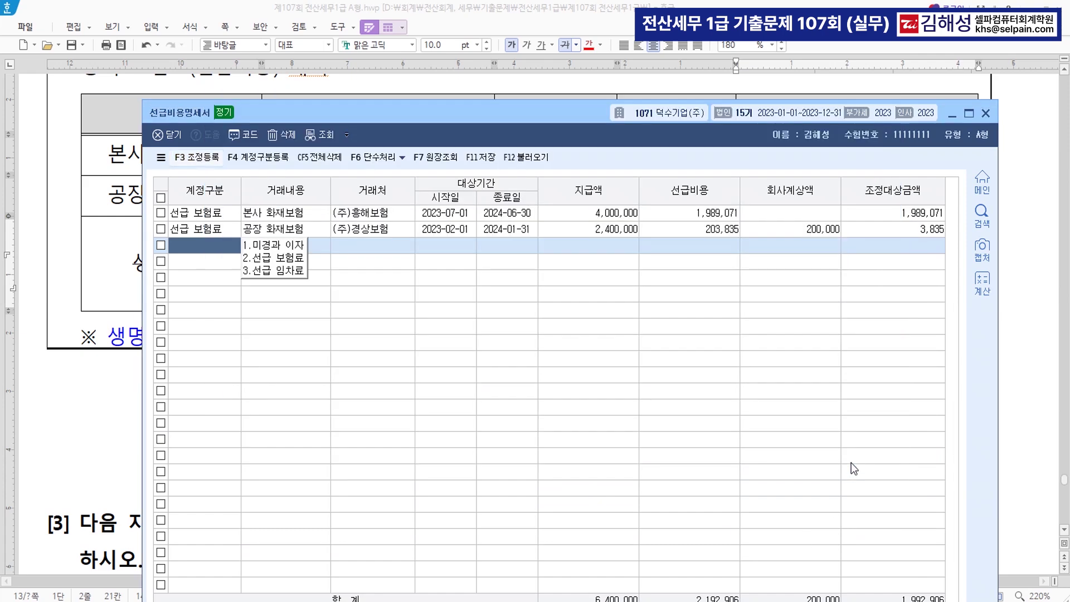
{"action": "left_click", "coordinate": [481, 158]}
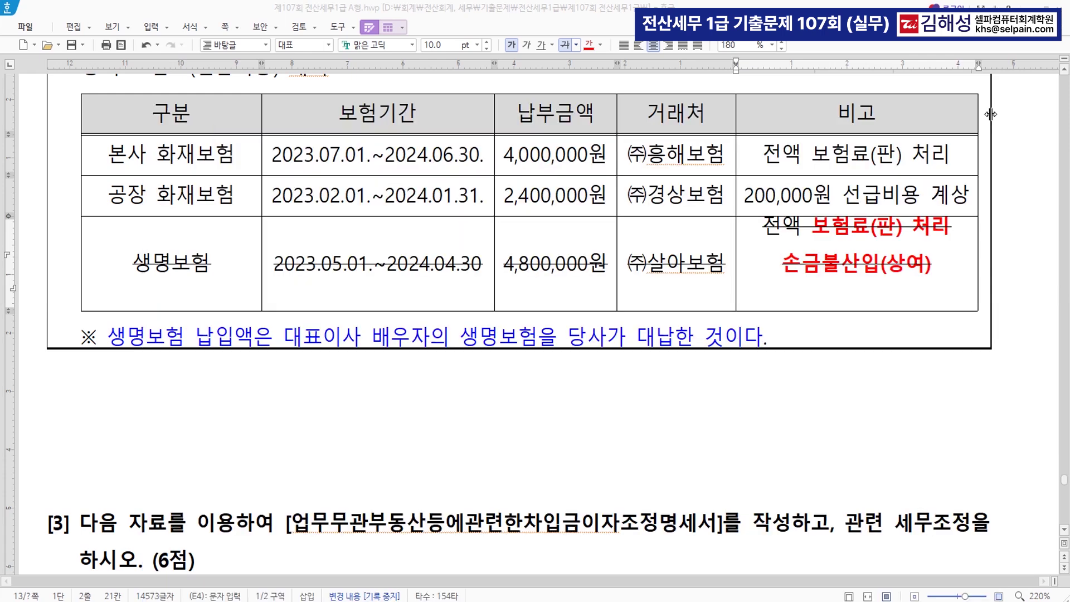
{"action": "left_click", "coordinate": [986, 114]}
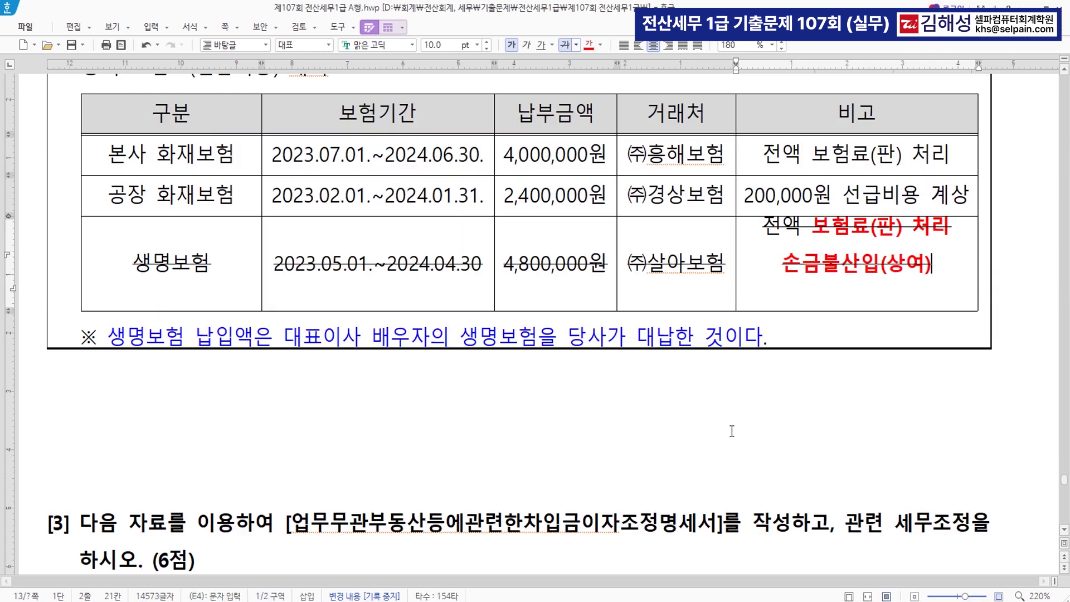
Delete the empty line in the life-insurance remarks cell
{"action": "left_click", "coordinate": [861, 299]}
{"action": "key", "text": "BackSpace"}
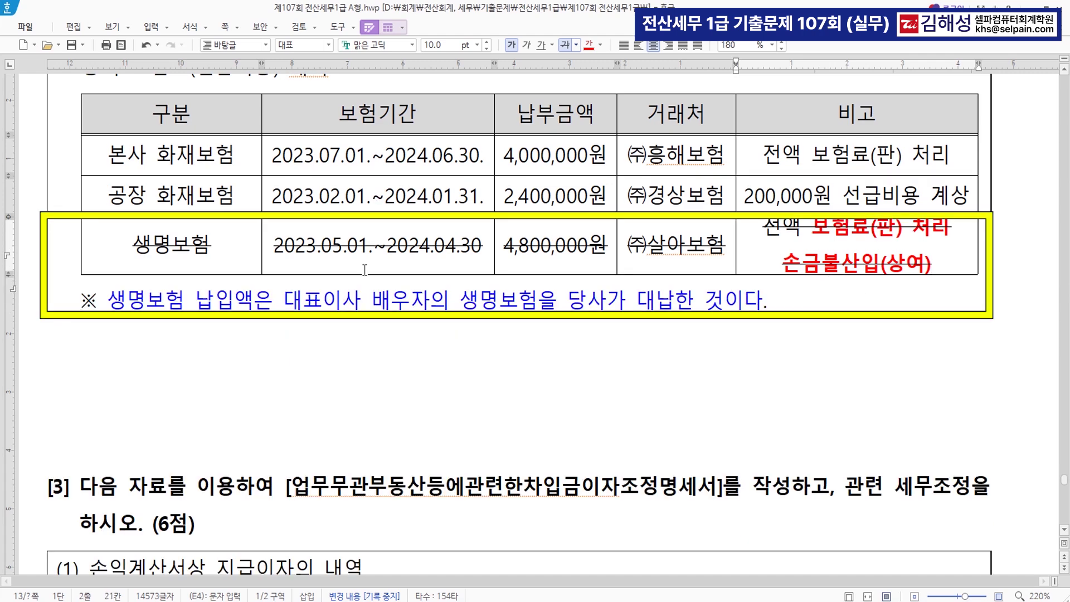
{"action": "left_click_drag", "start_coordinate": [812, 228], "coordinate": [896, 228]}
{"action": "left_click", "coordinate": [821, 263]}
{"action": "left_click_drag", "start_coordinate": [782, 264], "coordinate": [960, 259]}
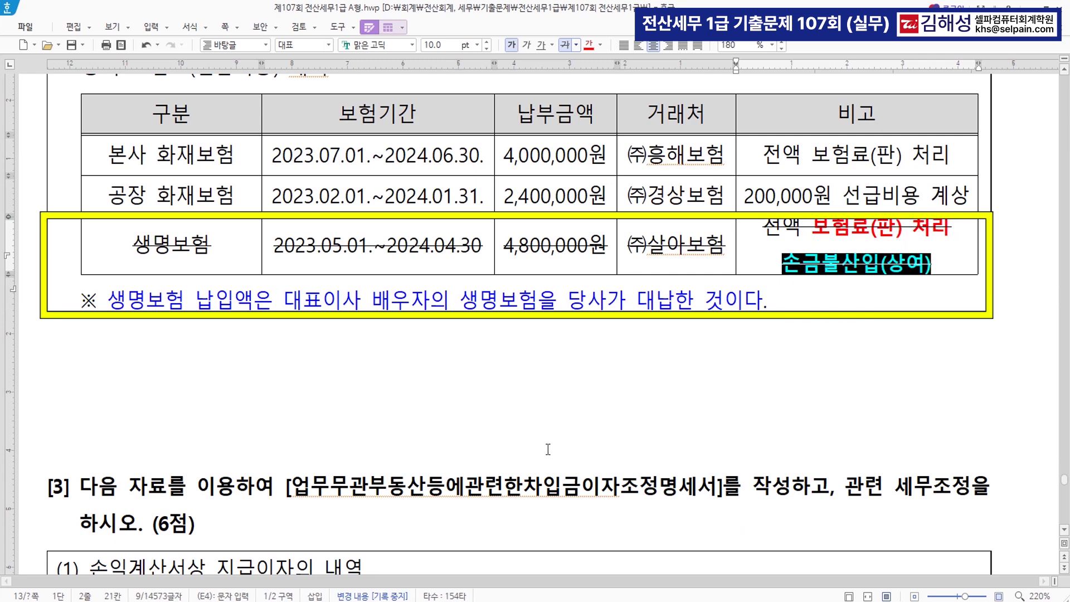
Colour problem [3]'s statement name and the B은행 remark line red
{"action": "scroll", "coordinate": [538, 454], "scroll_direction": "down", "scroll_amount": 5}
{"action": "scroll", "coordinate": [540, 455], "scroll_direction": "down", "scroll_amount": 2}
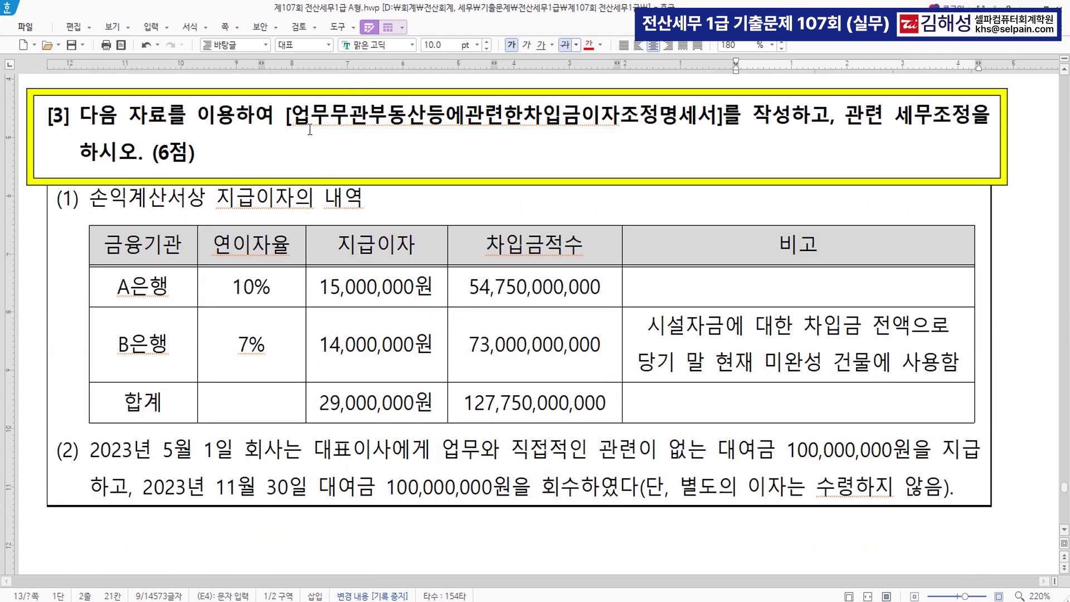
{"action": "left_click_drag", "start_coordinate": [294, 118], "coordinate": [725, 128]}
{"action": "left_click", "coordinate": [590, 46]}
{"action": "left_click", "coordinate": [785, 169]}
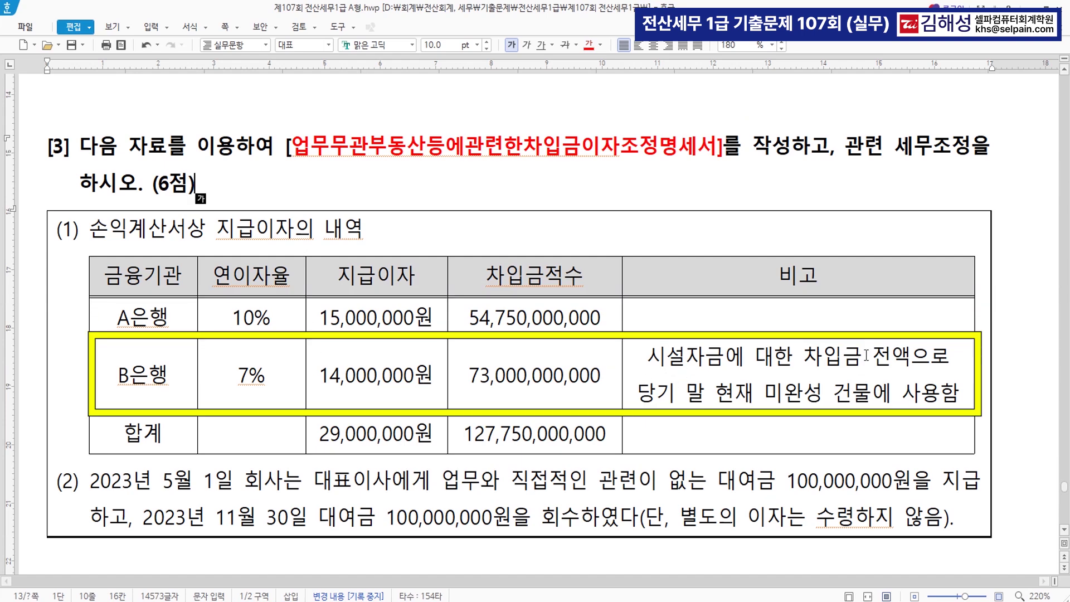
{"action": "left_click_drag", "start_coordinate": [639, 391], "coordinate": [960, 393]}
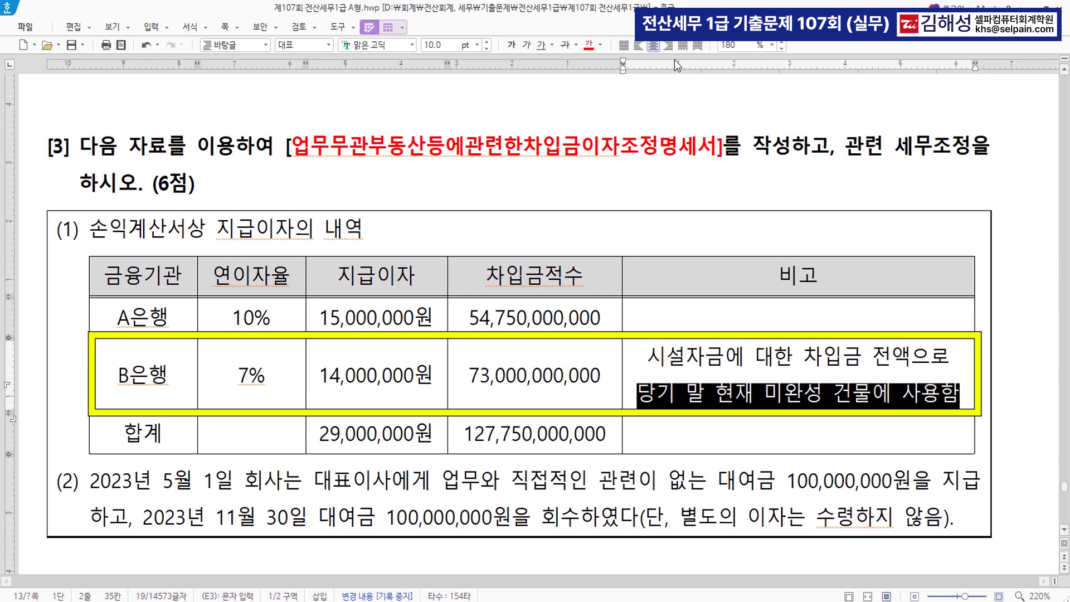
{"action": "left_click", "coordinate": [590, 46]}
{"action": "left_click", "coordinate": [759, 397]}
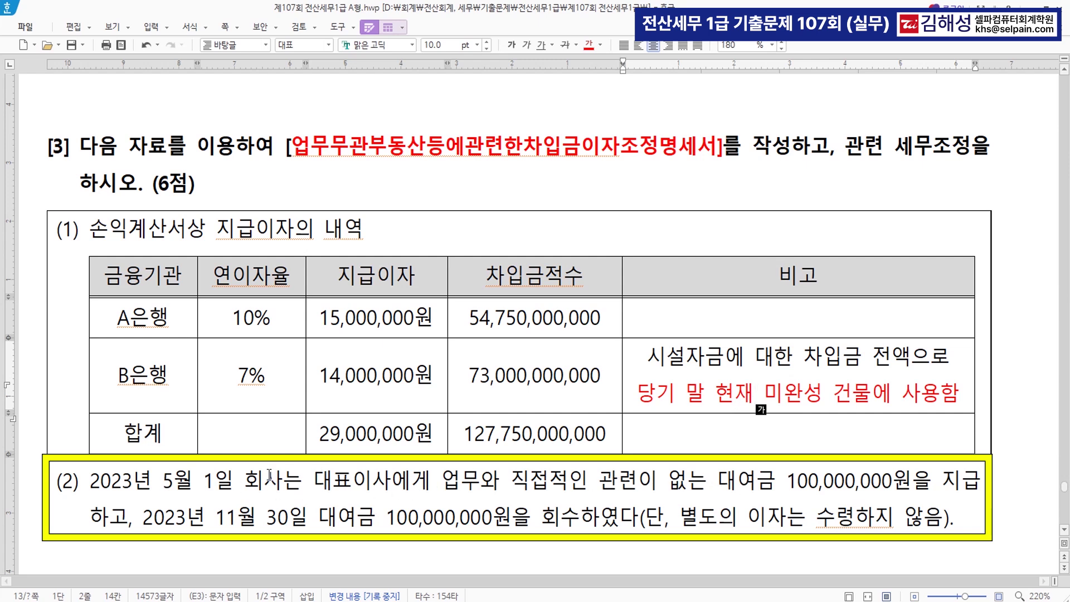
Colour the May 1 loan payment and November 30 recovery text red, then return to KcLep
{"action": "left_click_drag", "start_coordinate": [163, 481], "coordinate": [904, 487]}
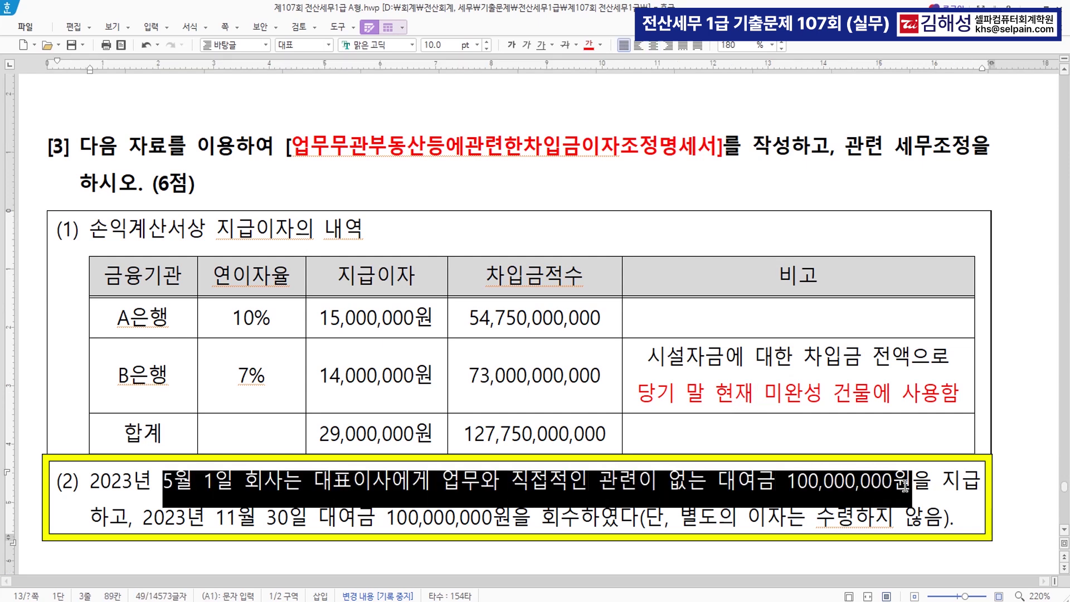
{"action": "left_click", "coordinate": [590, 44]}
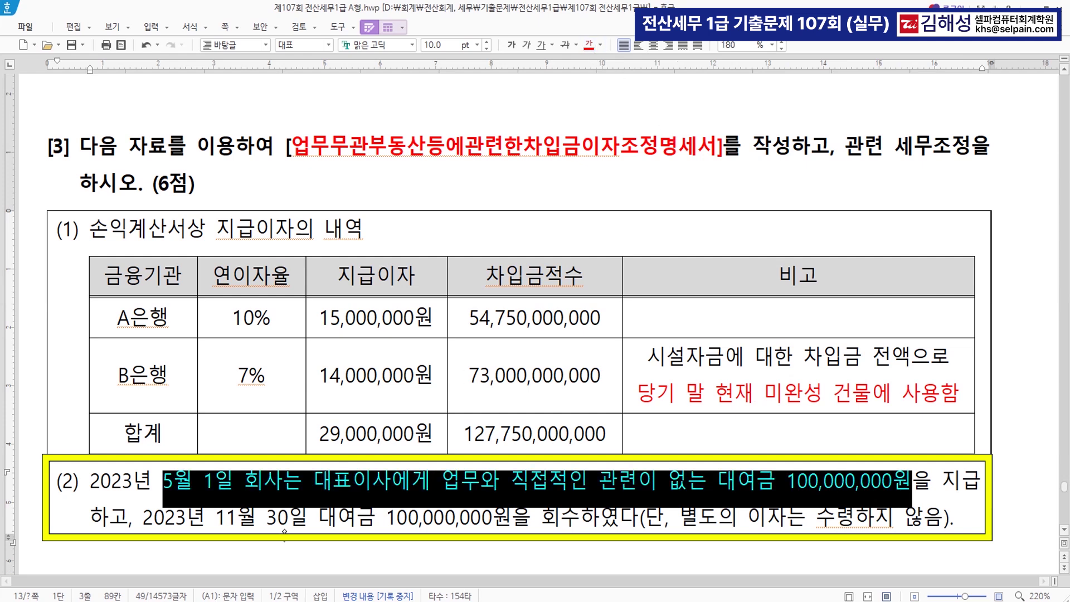
{"action": "left_click_drag", "start_coordinate": [144, 519], "coordinate": [406, 521]}
{"action": "left_click_drag", "start_coordinate": [215, 519], "coordinate": [572, 521]}
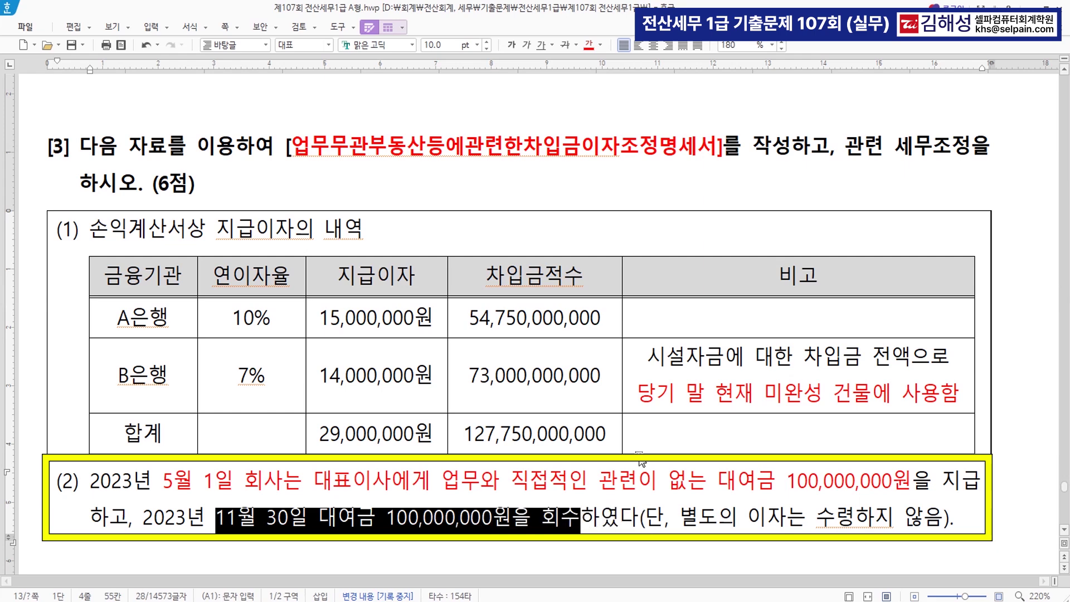
{"action": "left_click", "coordinate": [589, 44]}
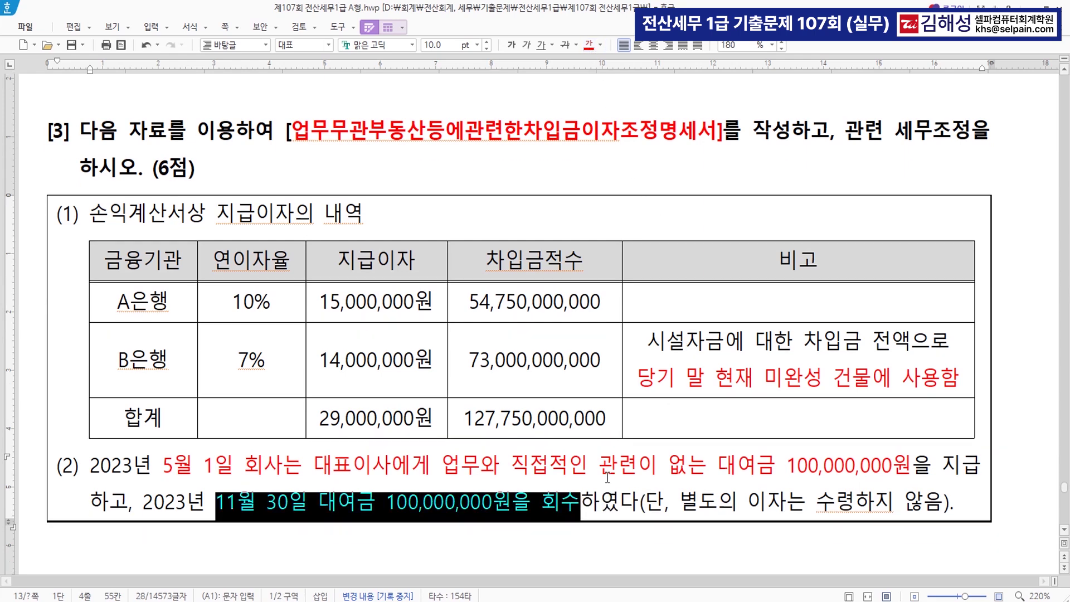
{"action": "scroll", "coordinate": [608, 477], "scroll_direction": "down", "scroll_amount": 5}
{"action": "scroll", "coordinate": [551, 369], "scroll_direction": "up", "scroll_amount": 5}
{"action": "left_click", "coordinate": [399, 599]}
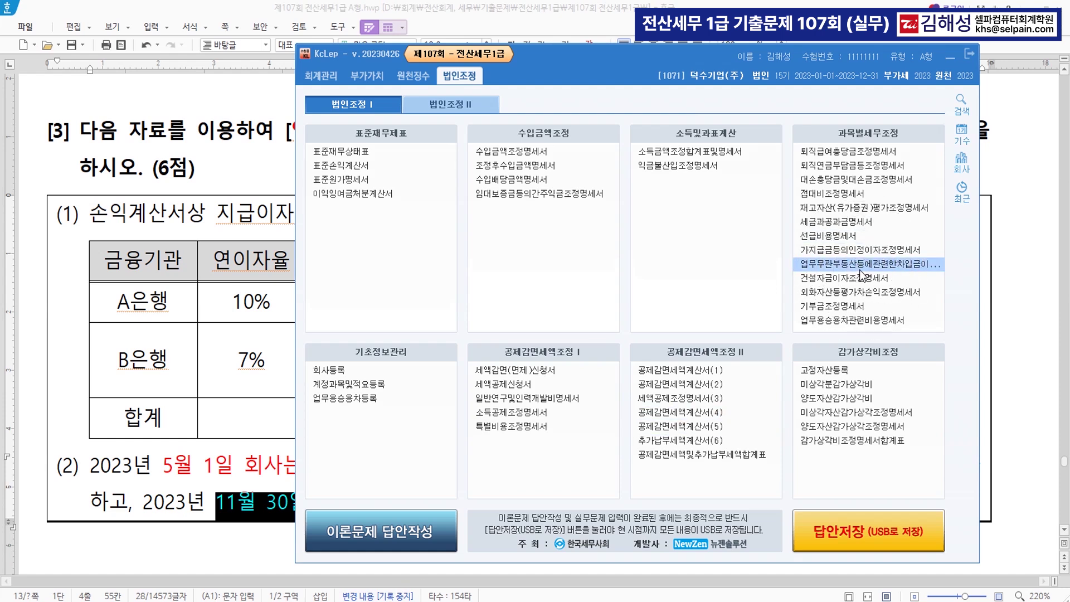
In the borrowing-interest statement's 3.가지급금 section, enter the 5/1 payment of 100,000,000
{"action": "left_click", "coordinate": [865, 264]}
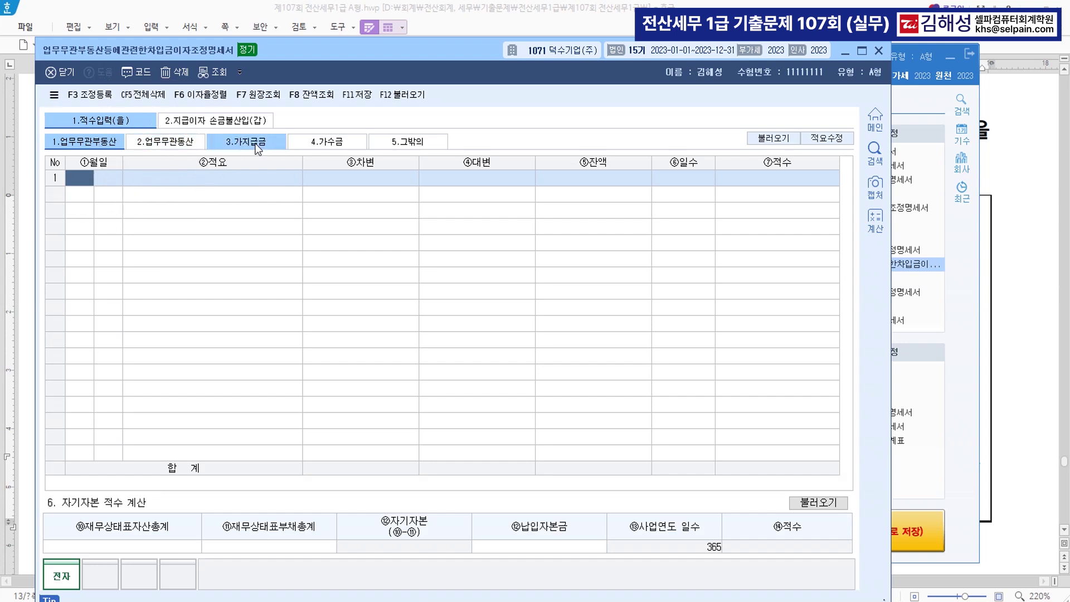
{"action": "left_click", "coordinate": [243, 141]}
{"action": "left_click", "coordinate": [243, 143]}
{"action": "type", "text": "5"}
{"action": "key", "text": "Return"}
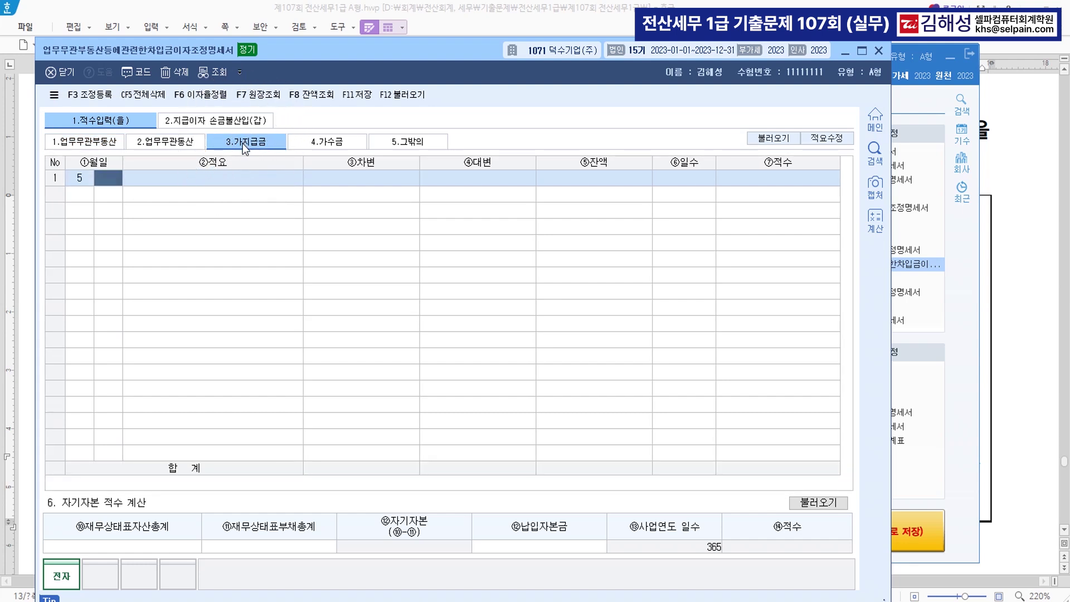
{"action": "type", "text": "1"}
{"action": "key", "text": "Return"}
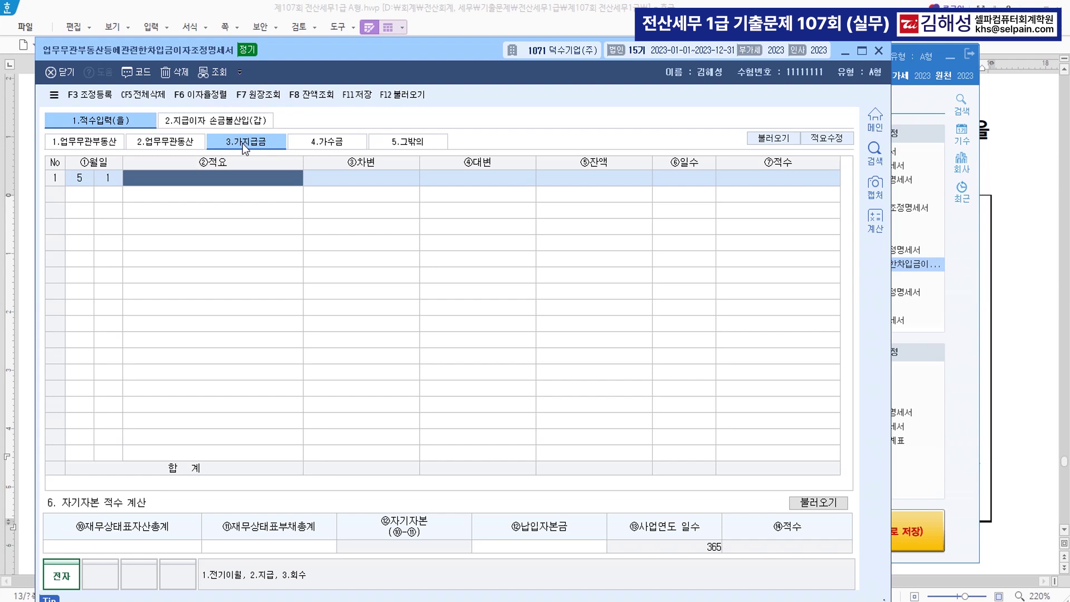
{"action": "type", "text": "2"}
{"action": "key", "text": "Return"}
{"action": "type", "text": "100,000,000"}
{"action": "key", "text": "Return"}
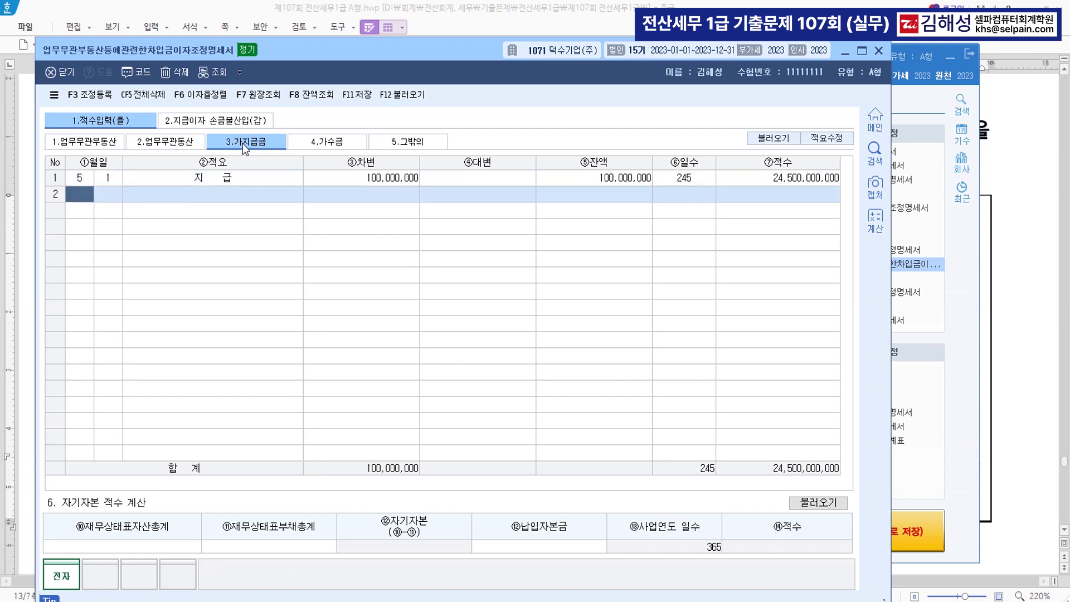
Enter the 11/30 recovery of 100,000,000 and go to the 지급이자 손금불산입 page
{"action": "type", "text": "11"}
{"action": "key", "text": "Return"}
{"action": "type", "text": "30"}
{"action": "key", "text": "Return"}
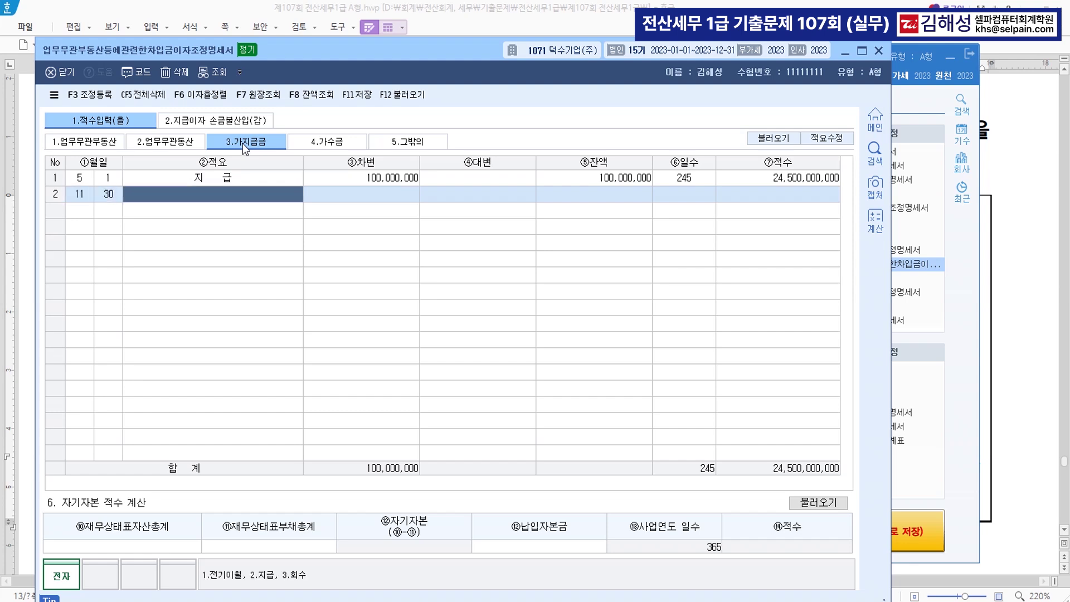
{"action": "type", "text": "3"}
{"action": "key", "text": "Return"}
{"action": "type", "text": "100000000"}
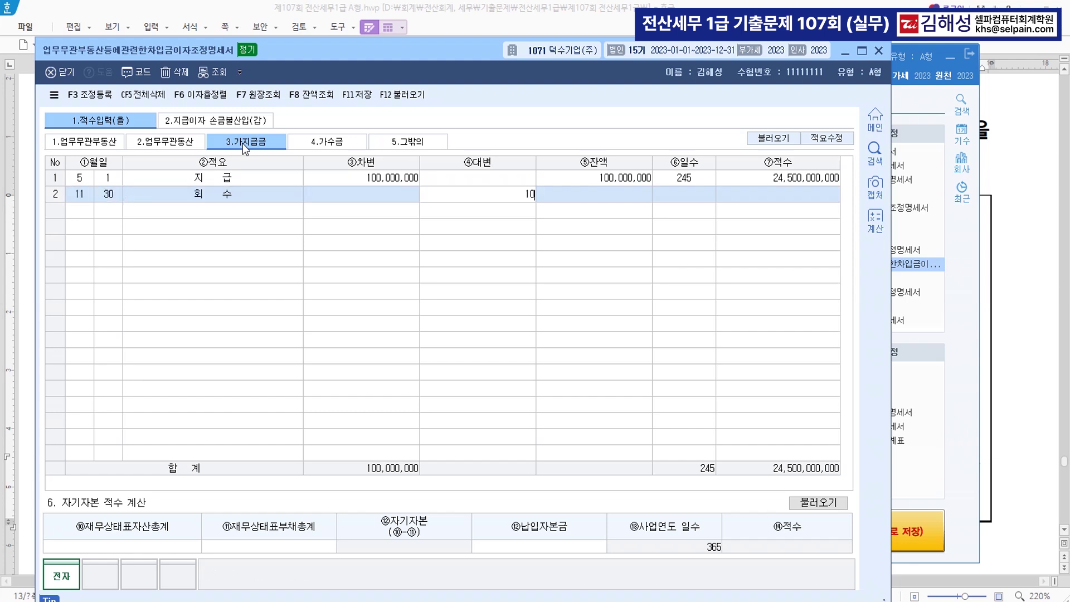
{"action": "key", "text": "Return"}
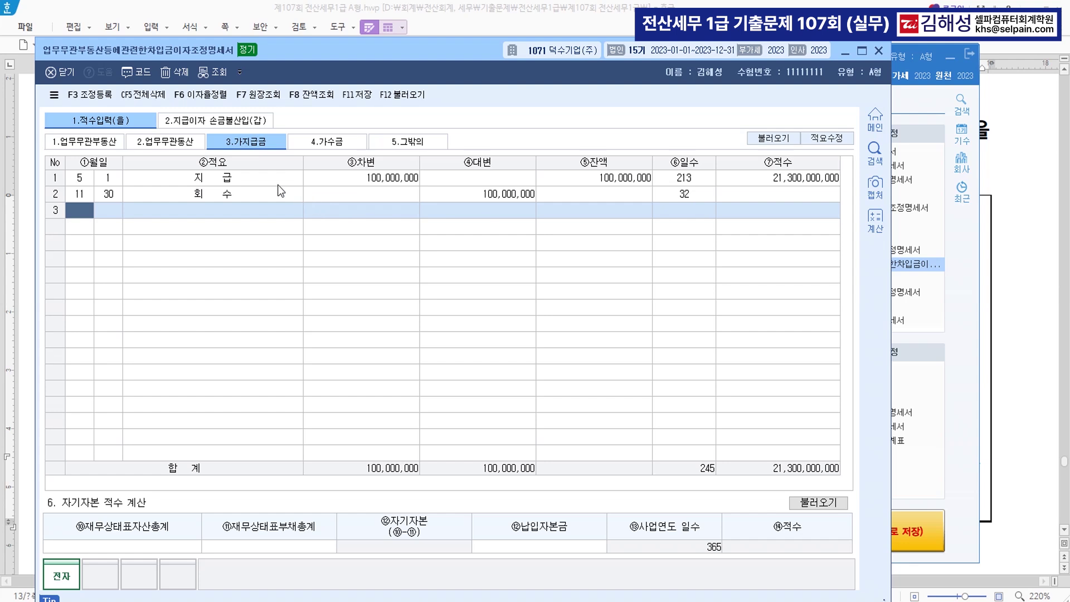
{"action": "left_click", "coordinate": [209, 123]}
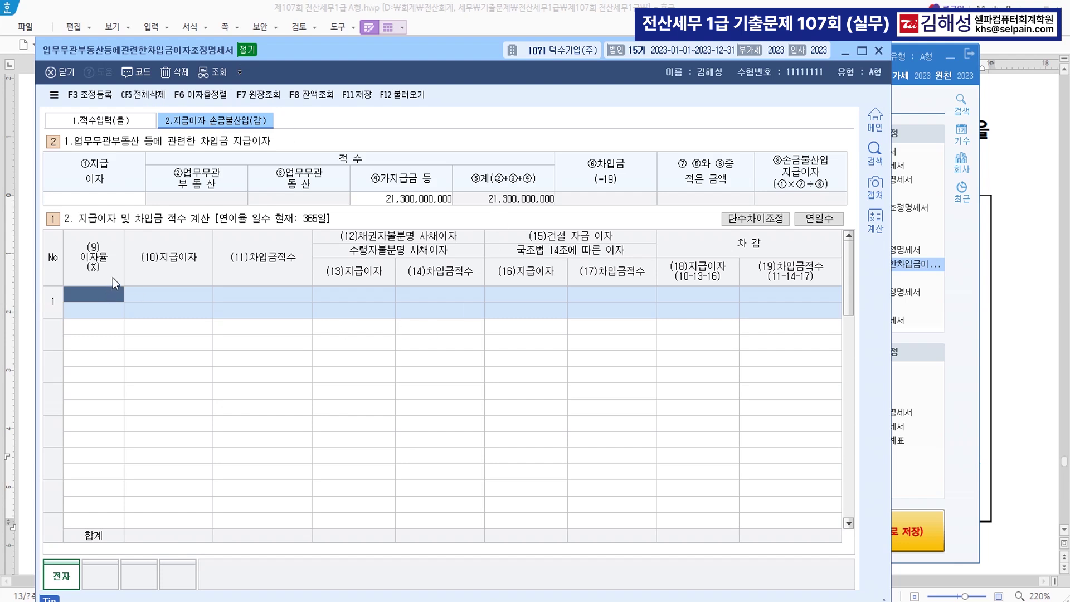
Enter A bank's row with a 10% rate and 15,000,000 interest paid
{"action": "type", "text": "10"}
{"action": "key", "text": "Return"}
{"action": "type", "text": "15000000"}
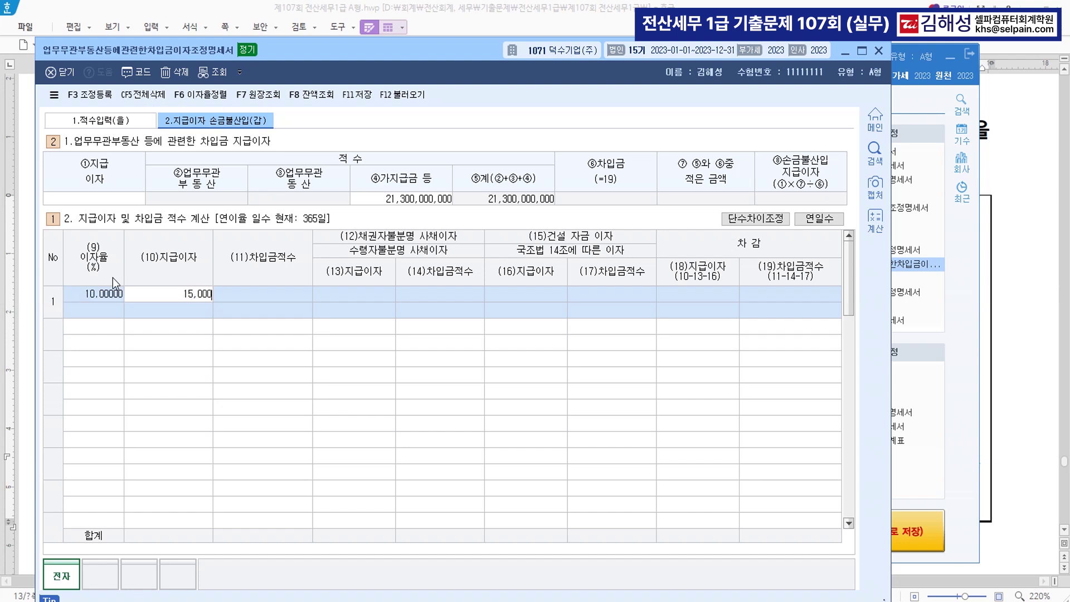
{"action": "key", "text": "Return"}
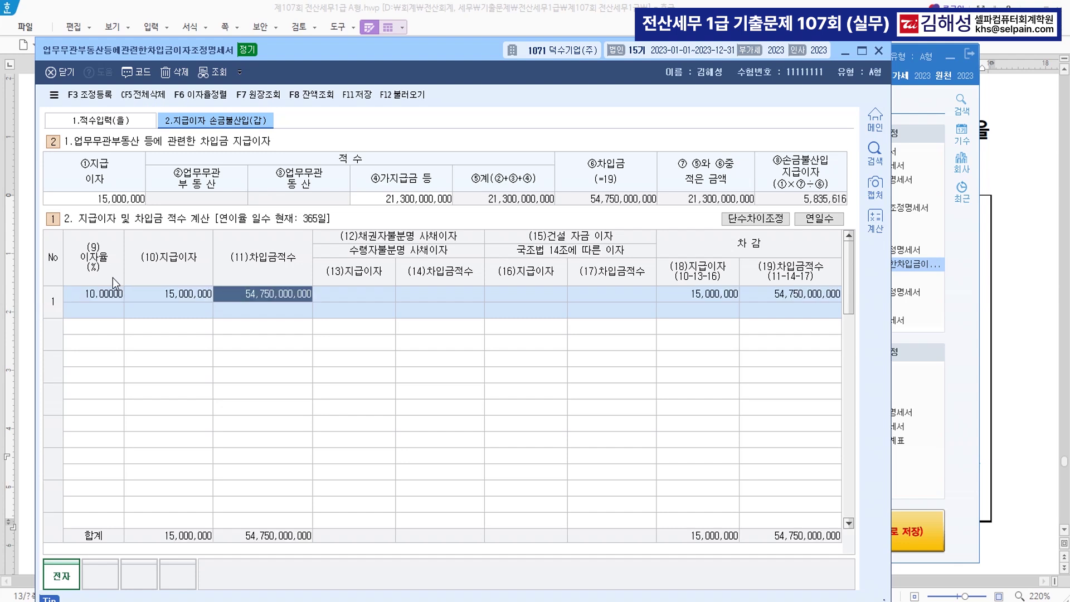
{"action": "key", "text": "Return"}
{"action": "key", "text": "Return"}
{"action": "key", "text": "Return"}
{"action": "key", "text": "Return"}
{"action": "key", "text": "Return"}
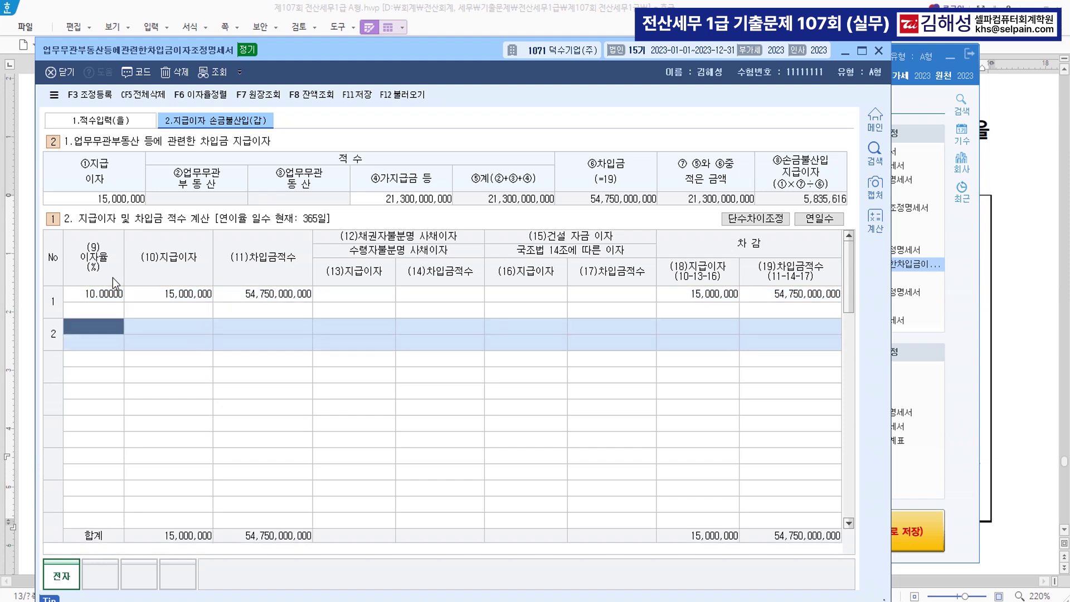
Enter B bank's 7% row with 14,000,000 interest, recorded as 건설자금이자
{"action": "type", "text": "7"}
{"action": "key", "text": "Return"}
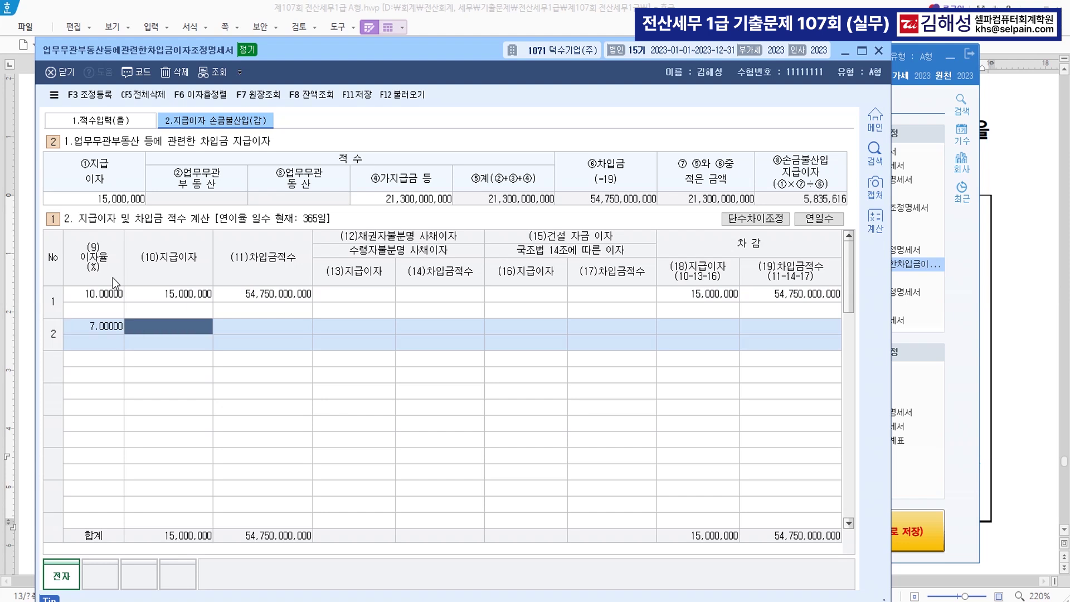
{"action": "type", "text": "14000000"}
{"action": "key", "text": "Return"}
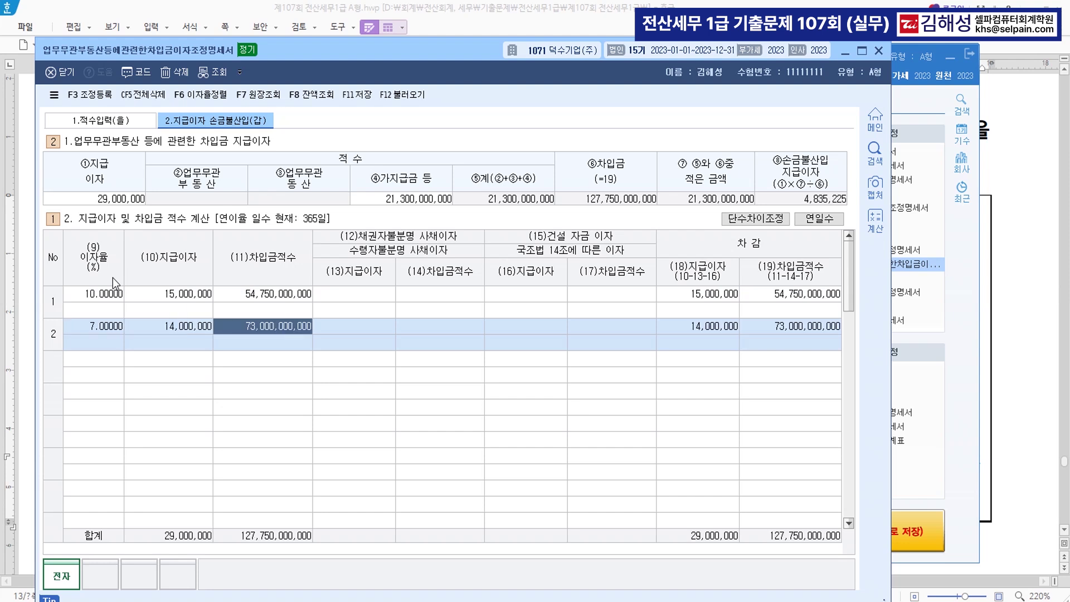
{"action": "key", "text": "Return"}
{"action": "key", "text": "Return"}
{"action": "key", "text": "Return"}
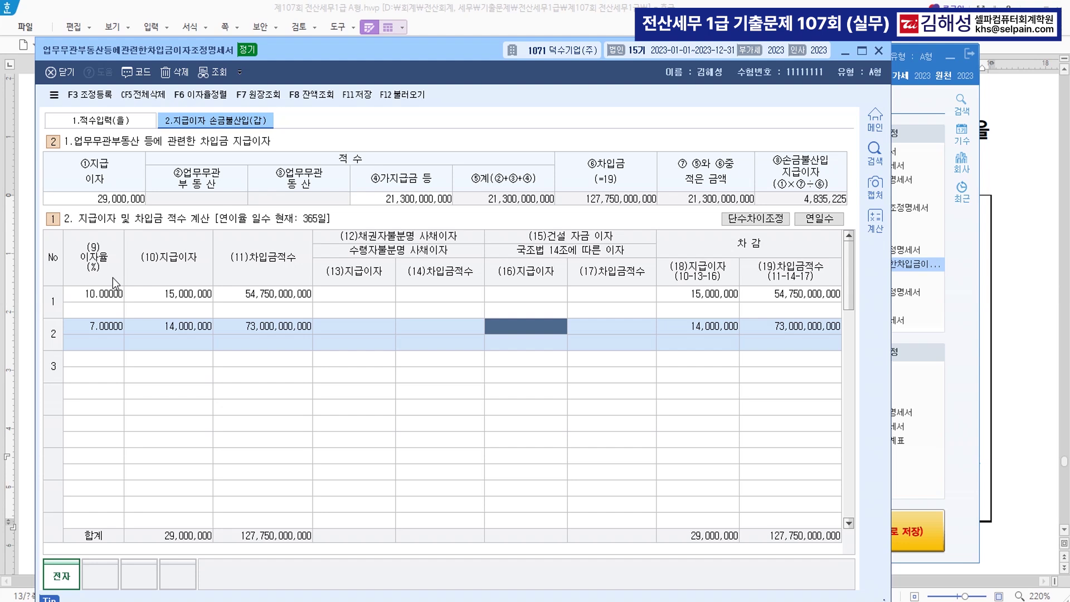
{"action": "type", "text": "14000000"}
{"action": "key", "text": "Return"}
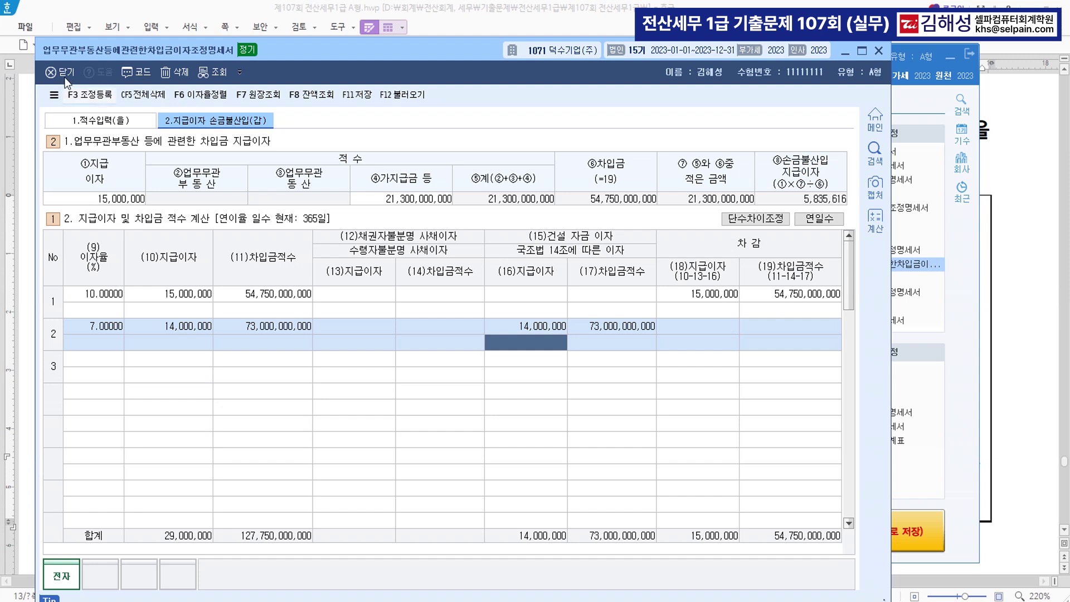
{"action": "left_click", "coordinate": [97, 98]}
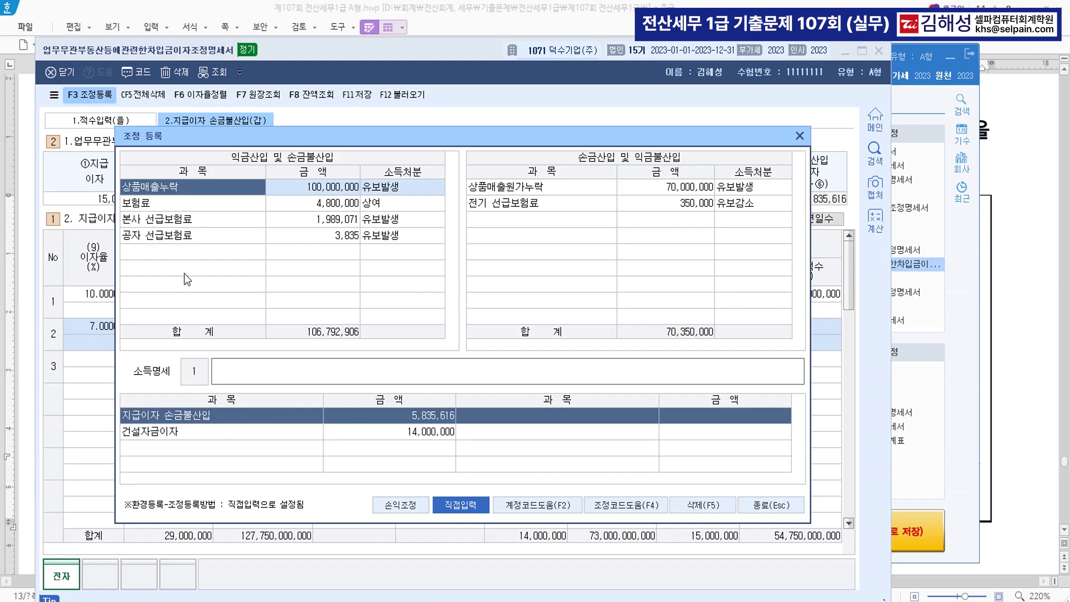
Add 업무무관자산지급이자 of 5,835,616 as a 기타사외유출 adjustment
{"action": "left_click", "coordinate": [176, 252]}
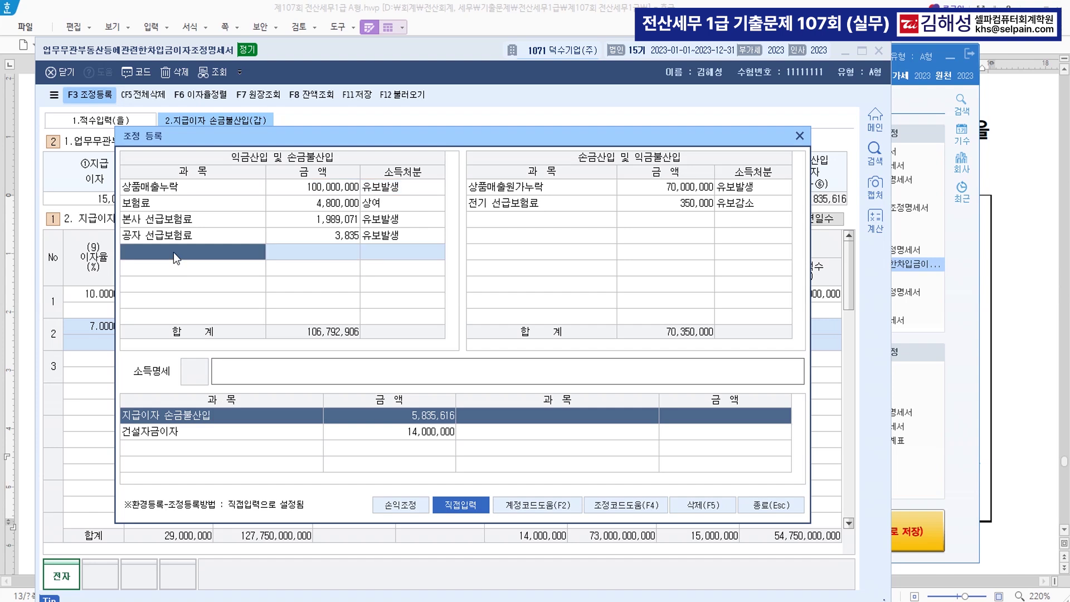
{"action": "key", "text": "F2"}
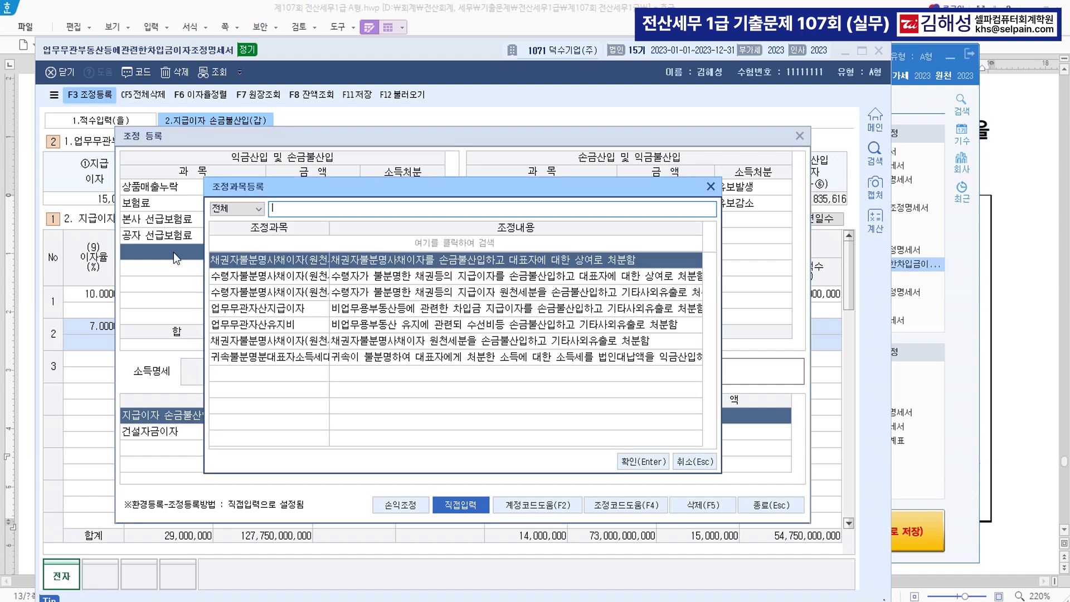
{"action": "key", "text": "Down"}
{"action": "key", "text": "Down"}
{"action": "key", "text": "Down"}
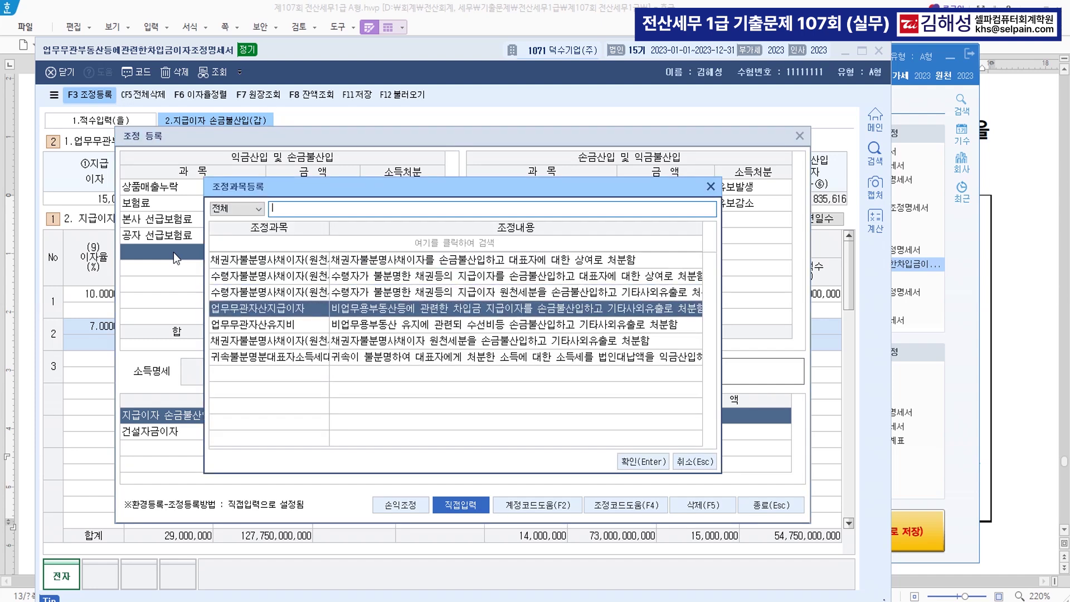
{"action": "key", "text": "Return"}
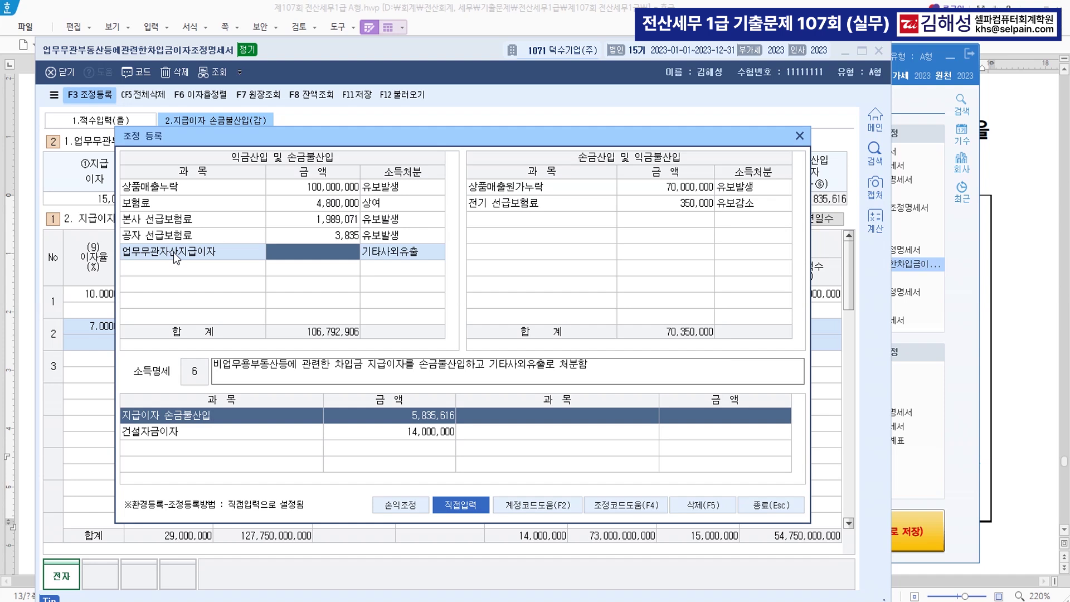
{"action": "type", "text": "5,83"}
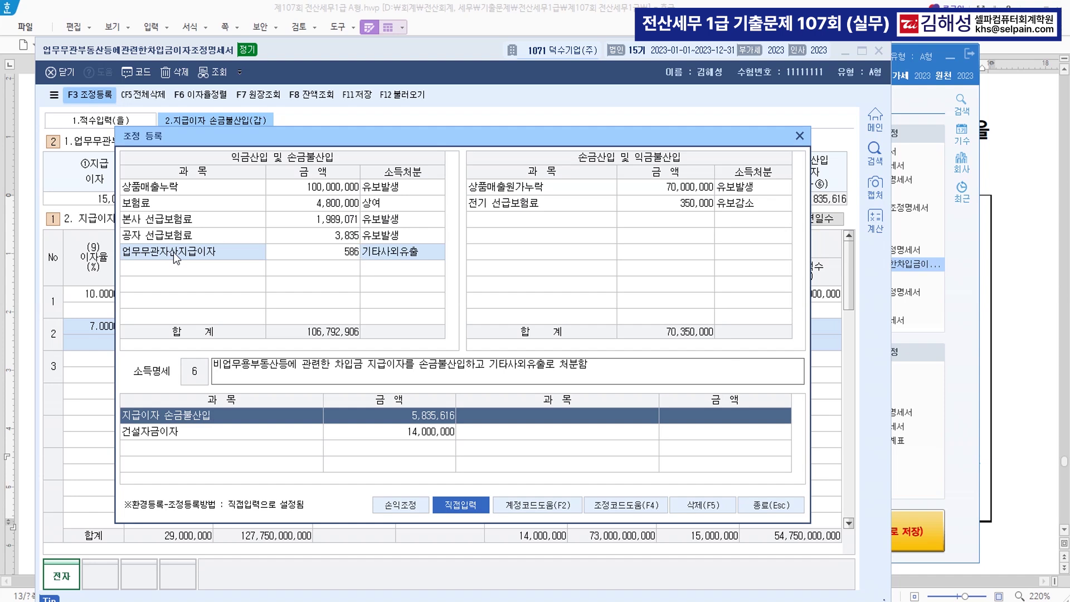
{"action": "type", "text": "5,616"}
{"action": "key", "text": "Return"}
{"action": "key", "text": "Return"}
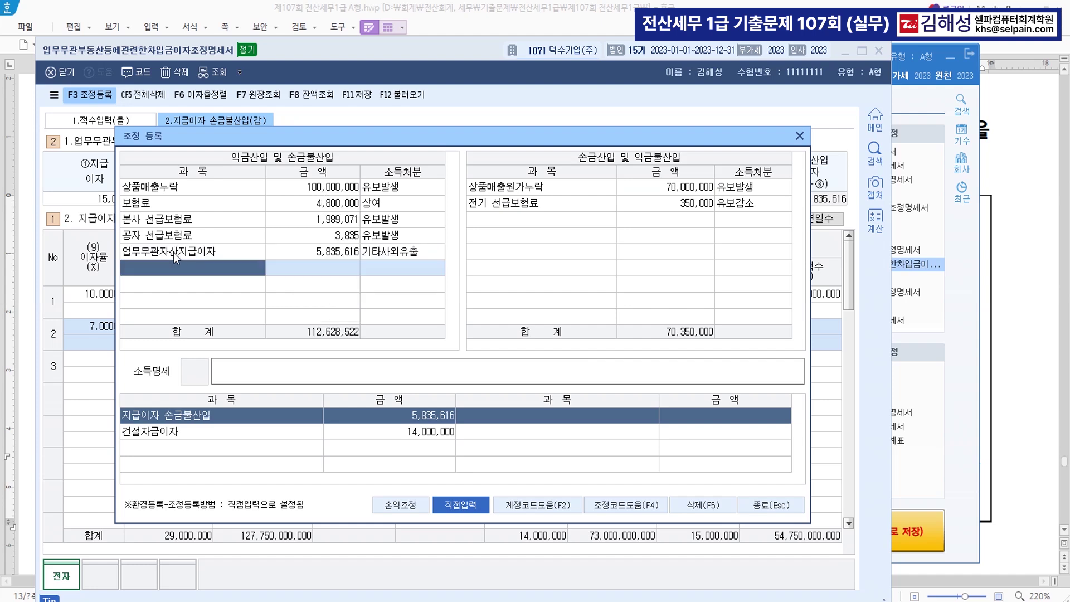
Add 건설자금이자 of 14,000,000 as a 유보발생 adjustment
{"action": "key", "text": "F2"}
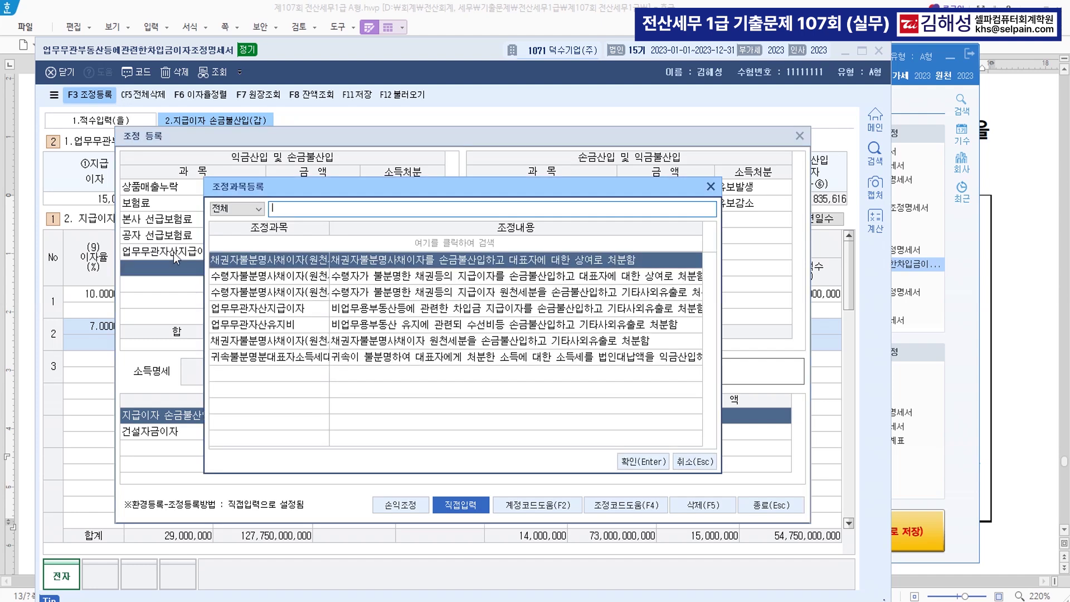
{"action": "key", "text": "Escape"}
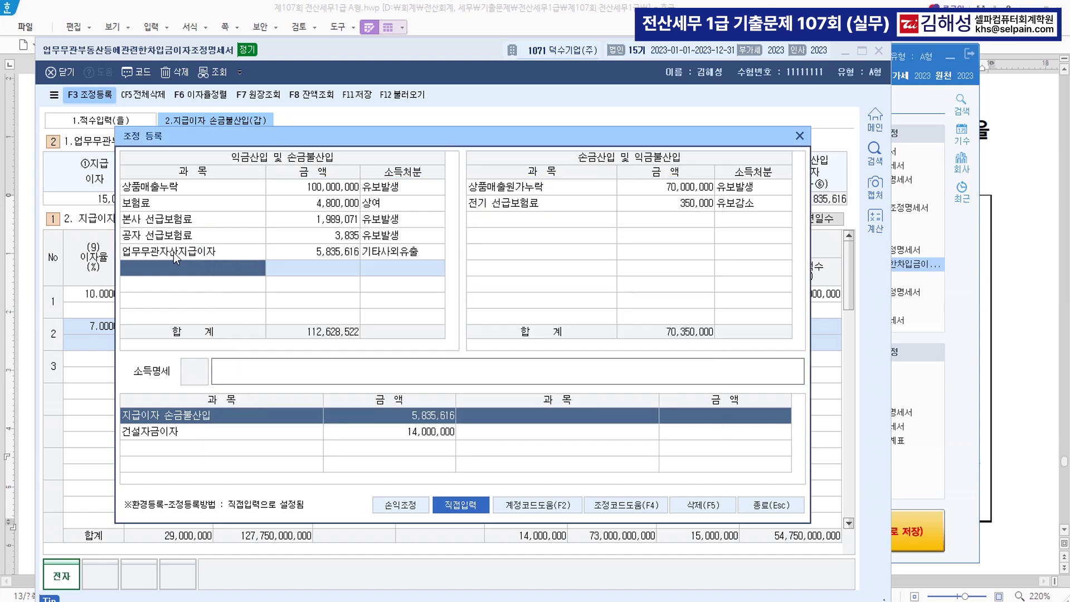
{"action": "type", "text": "건설자금이자"}
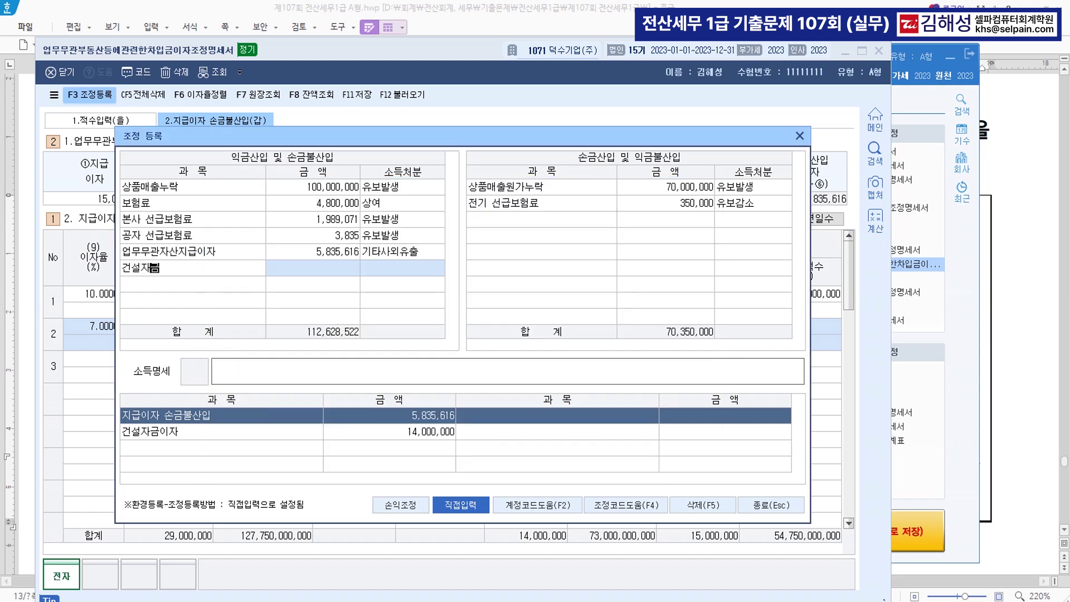
{"action": "key", "text": "Return"}
{"action": "type", "text": "14000000"}
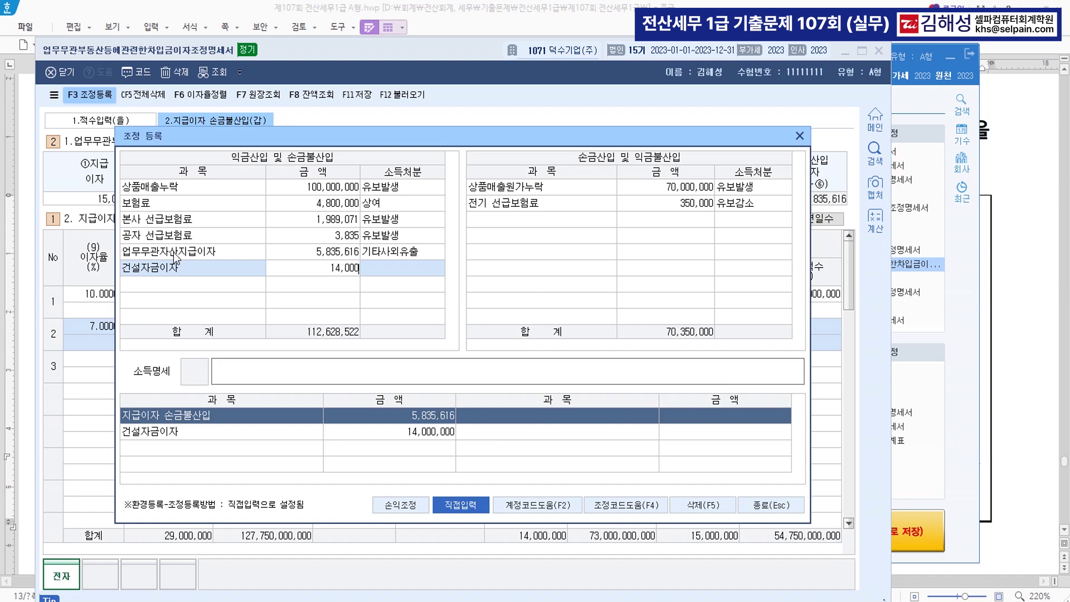
{"action": "key", "text": "Return"}
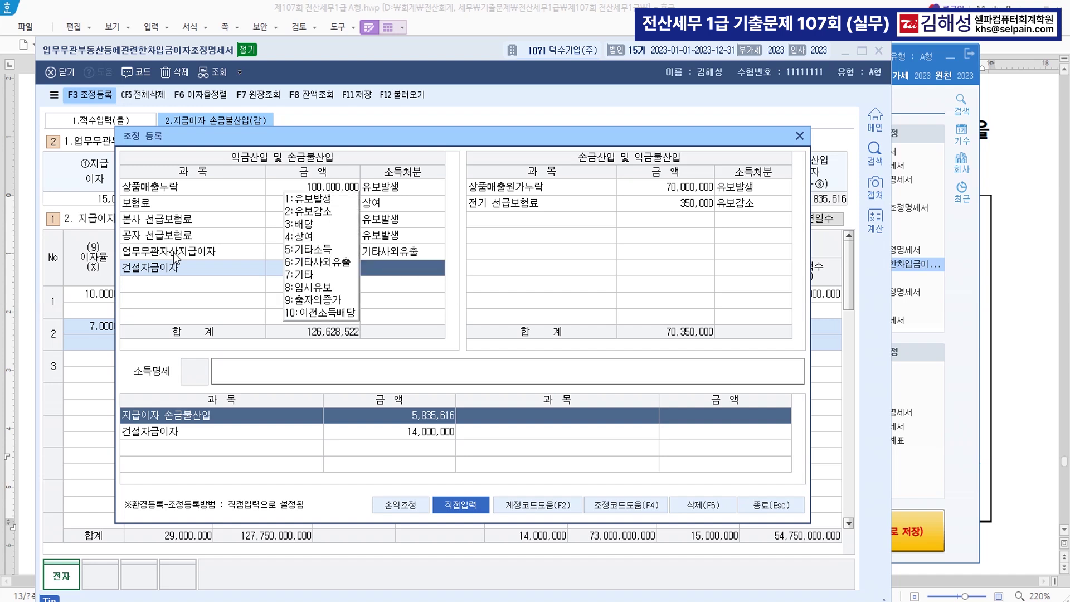
{"action": "key", "text": "1"}
{"action": "key", "text": "Return"}
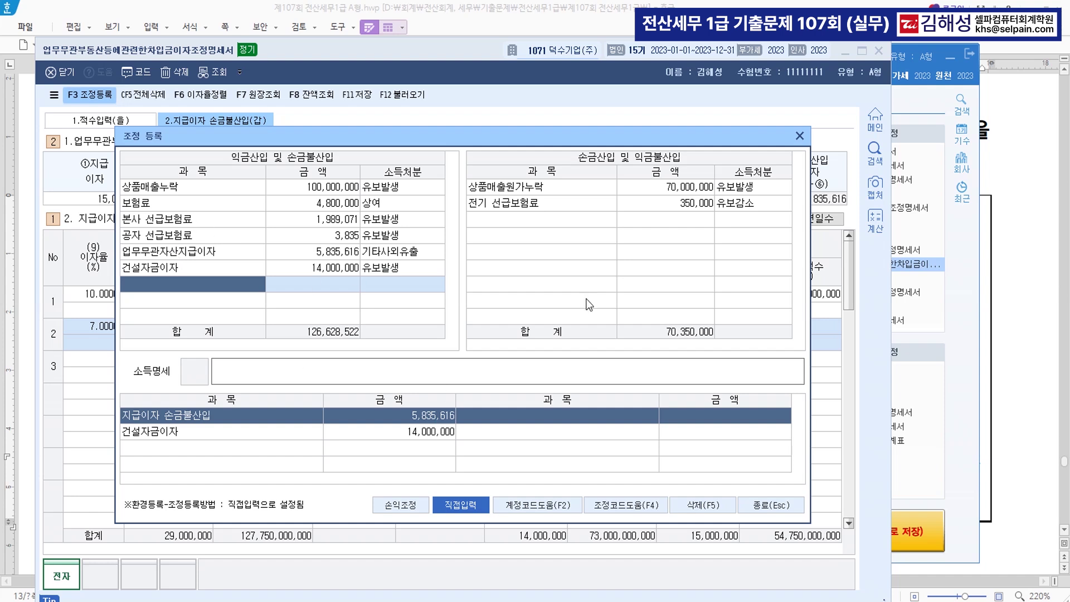
Save and close the interest statement, then select problem [4]'s statement name in the exam document
{"action": "left_click", "coordinate": [769, 501]}
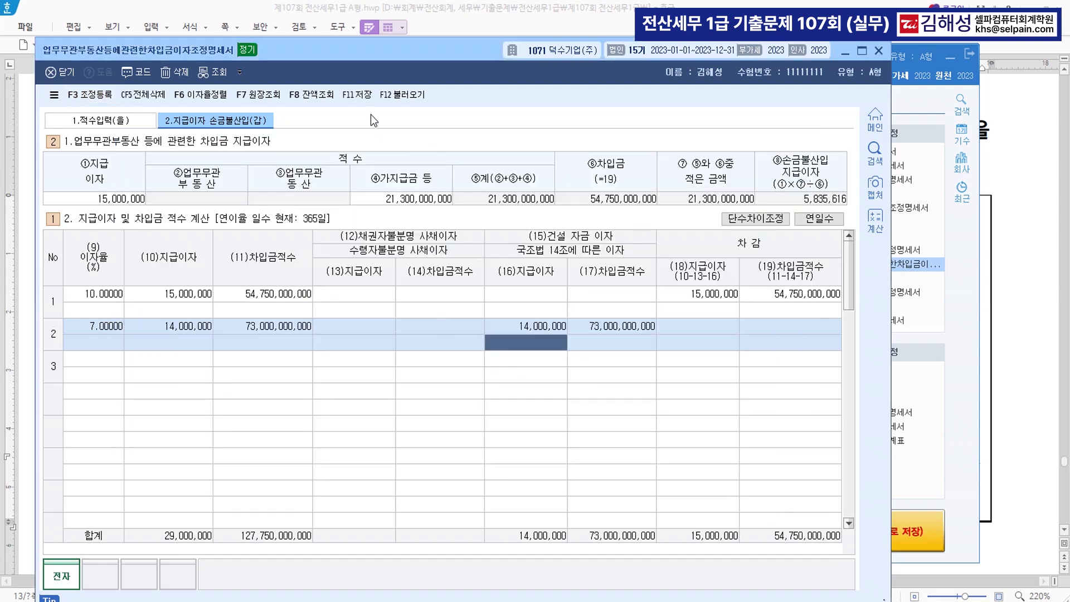
{"action": "left_click", "coordinate": [352, 95]}
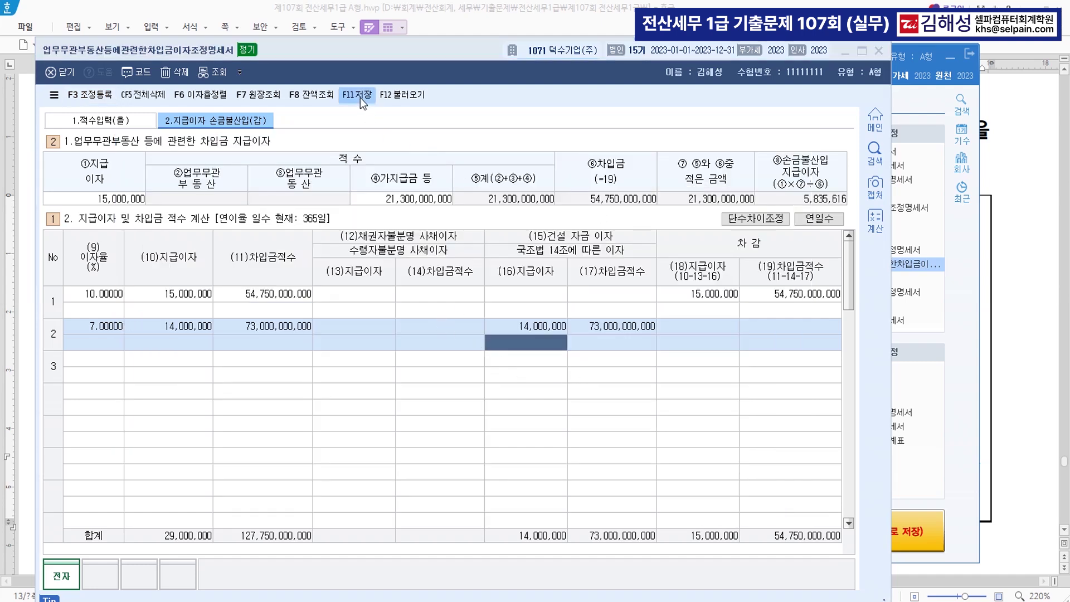
{"action": "left_click", "coordinate": [881, 51]}
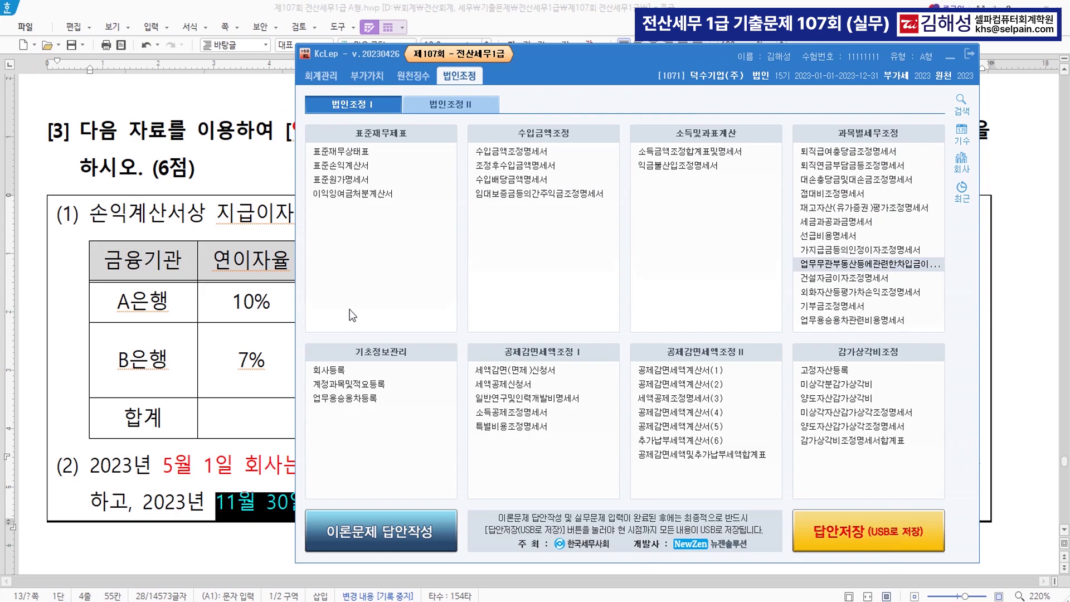
{"action": "left_click", "coordinate": [262, 169]}
{"action": "scroll", "coordinate": [521, 276], "scroll_direction": "down", "scroll_amount": 2}
{"action": "scroll", "coordinate": [522, 276], "scroll_direction": "down", "scroll_amount": 10}
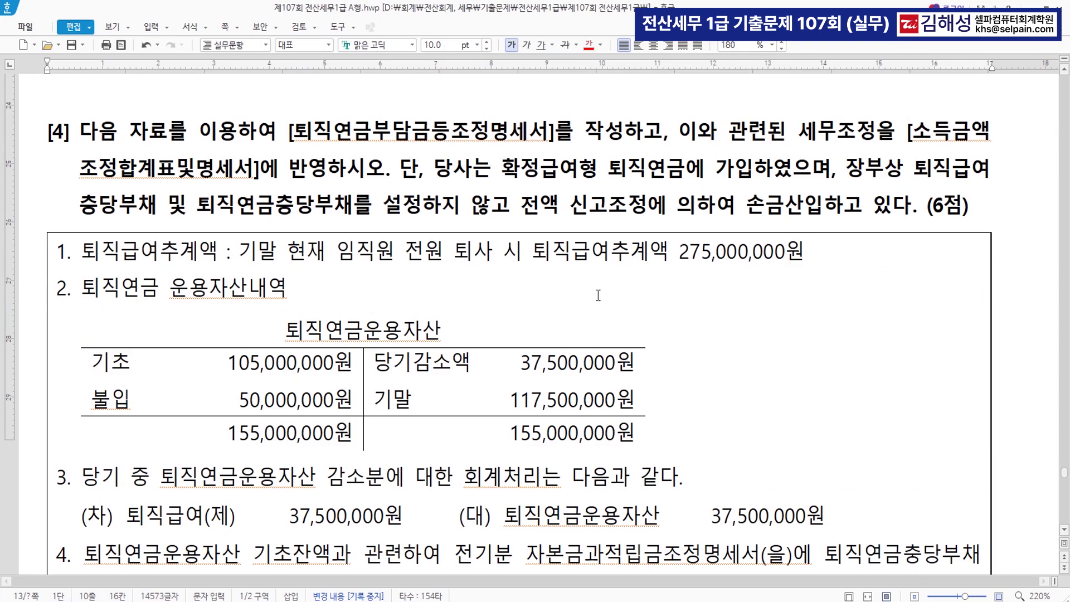
{"action": "left_click_drag", "start_coordinate": [286, 134], "coordinate": [556, 145]}
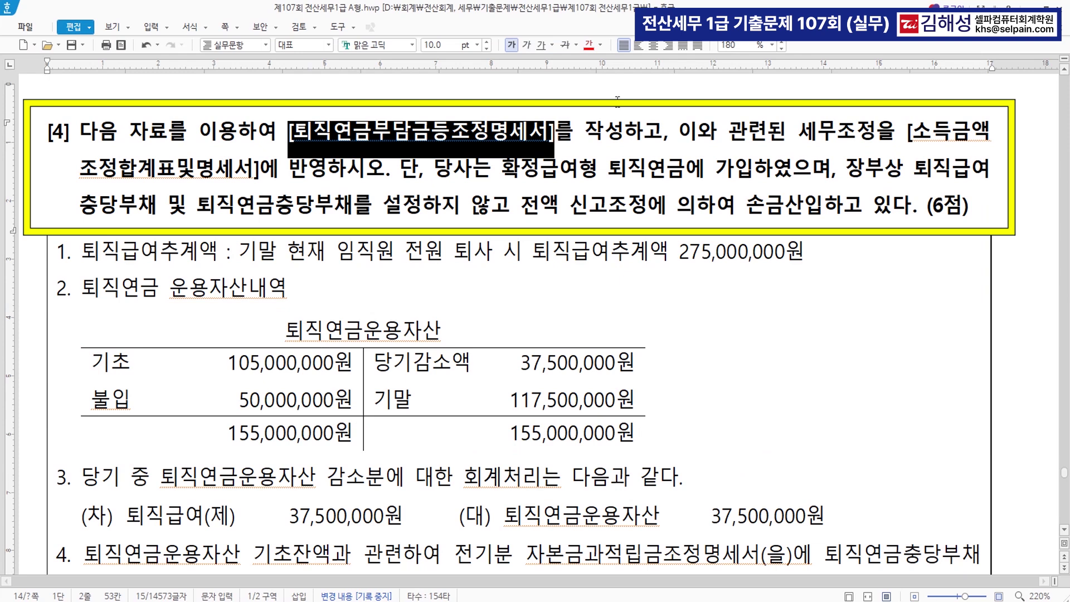
Colour [퇴직연금부담금등조정명세서] red and the 장부상…손금산입 sentence blue
{"action": "left_click", "coordinate": [591, 46]}
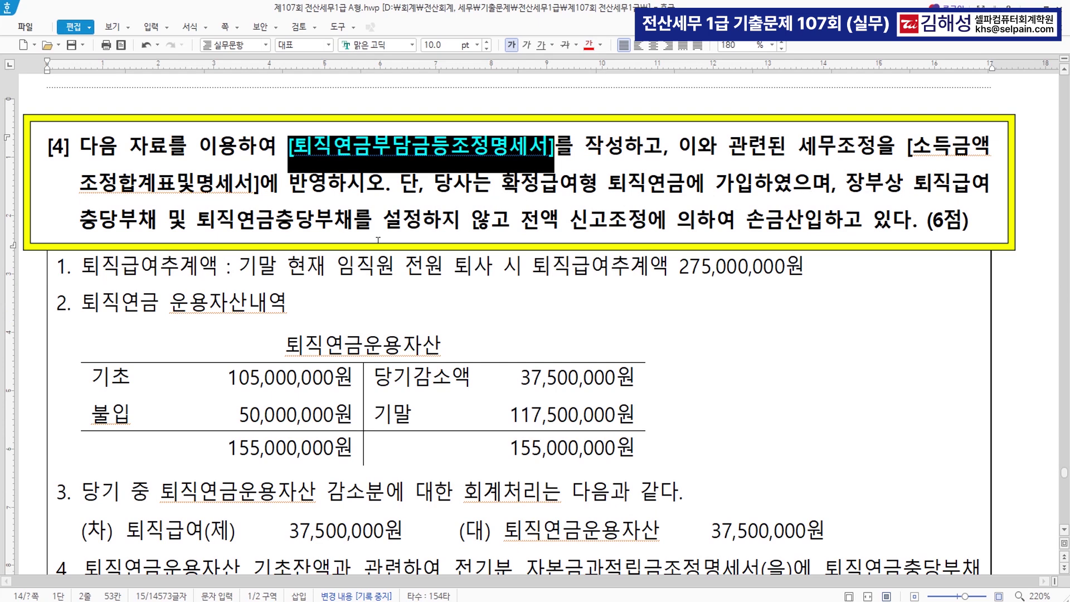
{"action": "left_click_drag", "start_coordinate": [848, 187], "coordinate": [828, 237]}
{"action": "left_click", "coordinate": [600, 45]}
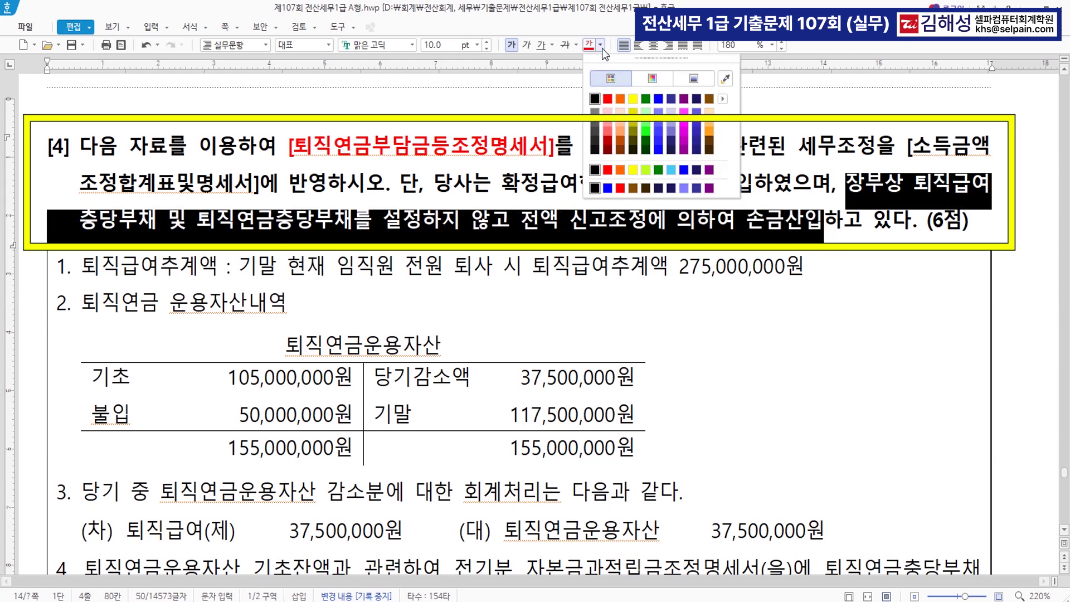
{"action": "left_click", "coordinate": [662, 99]}
{"action": "left_click", "coordinate": [817, 220]}
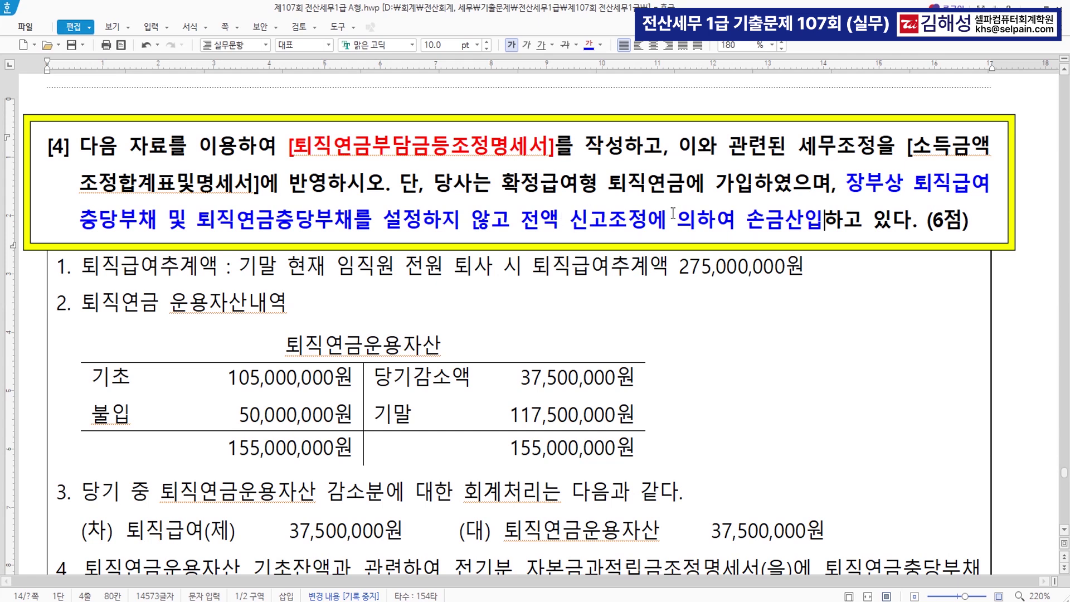
Switch to Korean input and select 퇴직급여추계액 275,000,000원 in item 1
{"action": "key", "text": "Hangul"}
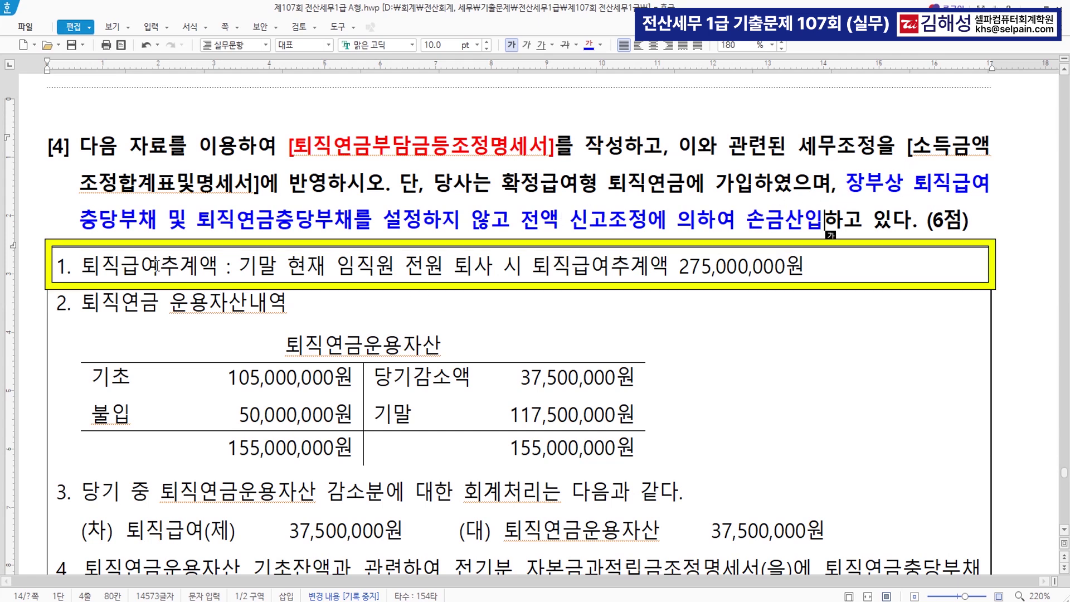
{"action": "left_click_drag", "start_coordinate": [534, 267], "coordinate": [810, 268]}
{"action": "scroll", "coordinate": [631, 340], "scroll_direction": "down", "scroll_amount": 3}
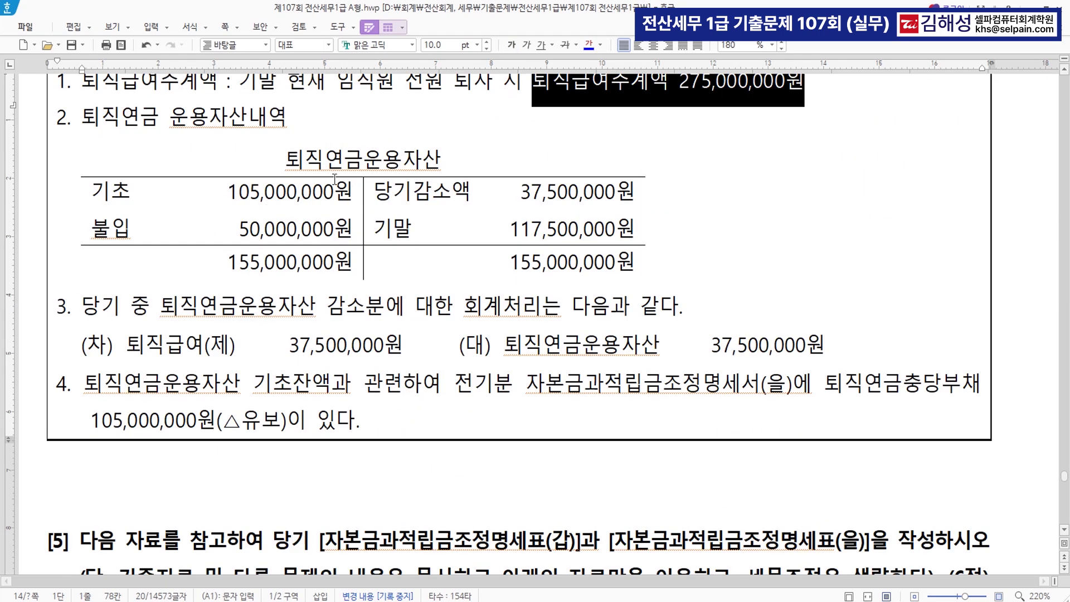
Annotate the asset table with '(손금산입)', '(손금불산입 유보 감소)' and '유보 감생'
{"action": "left_click", "coordinate": [195, 195]}
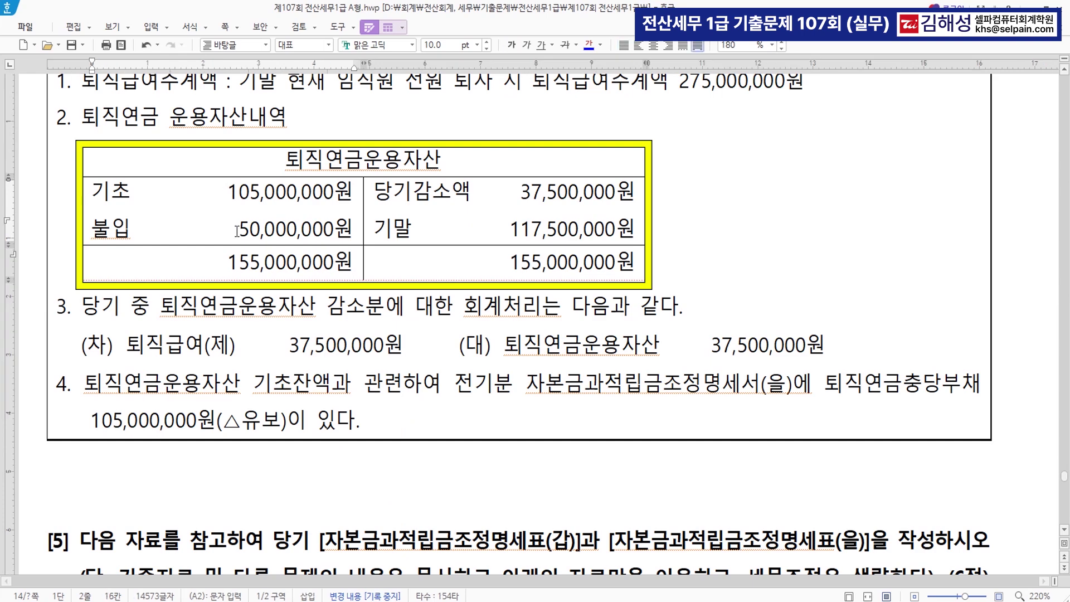
{"action": "left_click", "coordinate": [136, 229]}
{"action": "type", "text": "(손금산입)"}
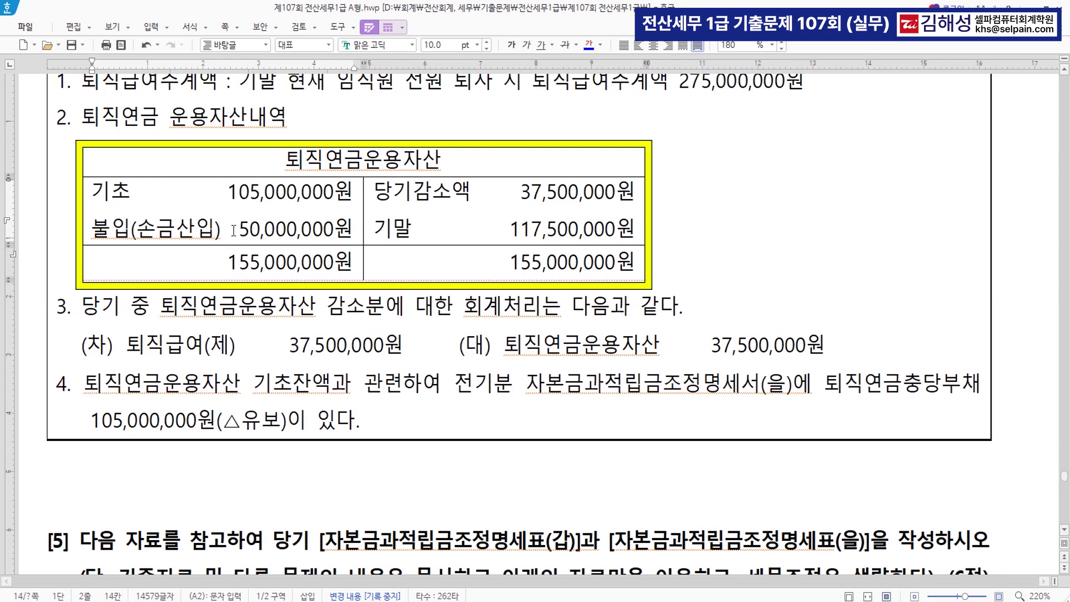
{"action": "triple_click", "coordinate": [644, 192]}
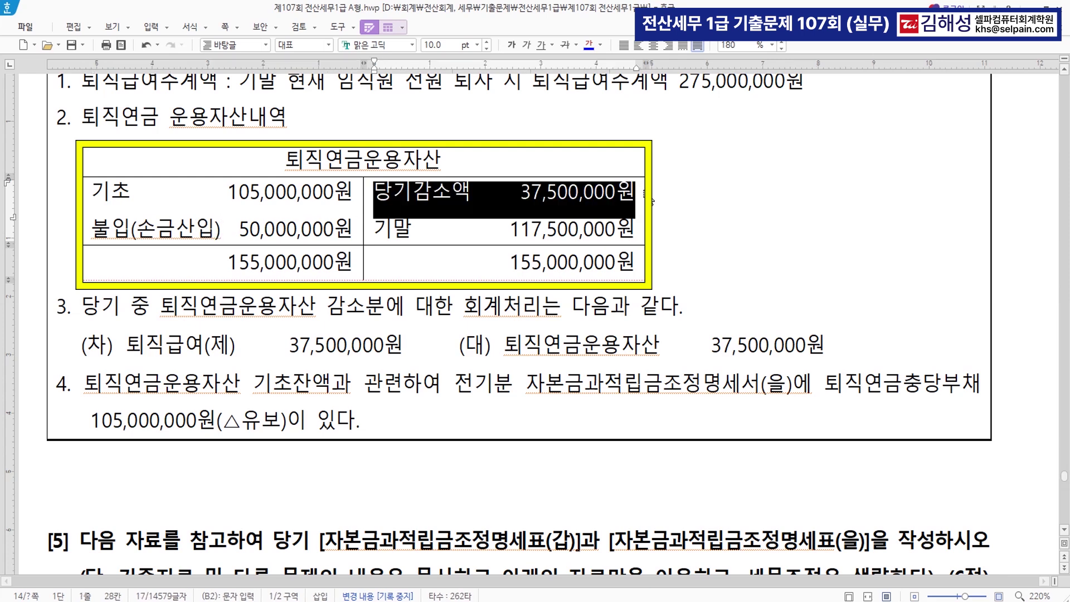
{"action": "left_click_drag", "start_coordinate": [652, 215], "coordinate": [498, 228]}
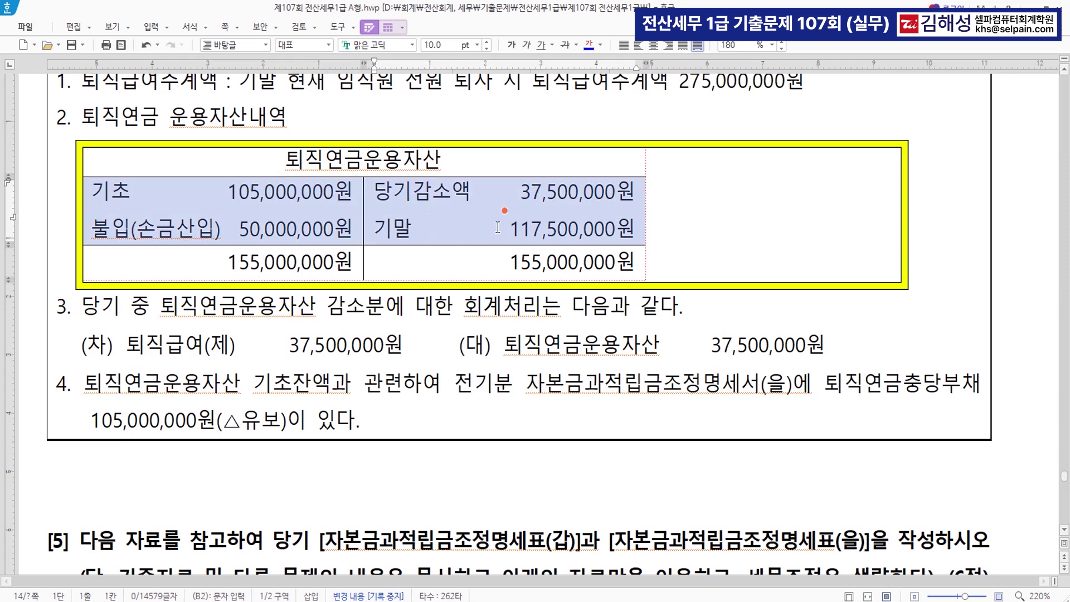
{"action": "key", "text": "ctrl+Right"}
{"action": "key", "text": "ctrl+Right"}
{"action": "key", "text": "ctrl+Right"}
{"action": "key", "text": "ctrl+Right"}
{"action": "key", "text": "ctrl+Right"}
{"action": "key", "text": "ctrl+Right"}
{"action": "key", "text": "ctrl+Right"}
{"action": "key", "text": "ctrl+Right"}
{"action": "key", "text": "ctrl+Right"}
{"action": "key", "text": "ctrl+Right"}
{"action": "key", "text": "ctrl+Right"}
{"action": "key", "text": "ctrl+Right"}
{"action": "key", "text": "ctrl+Right"}
{"action": "key", "text": "ctrl+Right"}
{"action": "key", "text": "ctrl+Right"}
{"action": "key", "text": "ctrl+Right"}
{"action": "key", "text": "ctrl+Right"}
{"action": "key", "text": "ctrl+Right"}
{"action": "key", "text": "ctrl+Right"}
{"action": "key", "text": "ctrl+Right"}
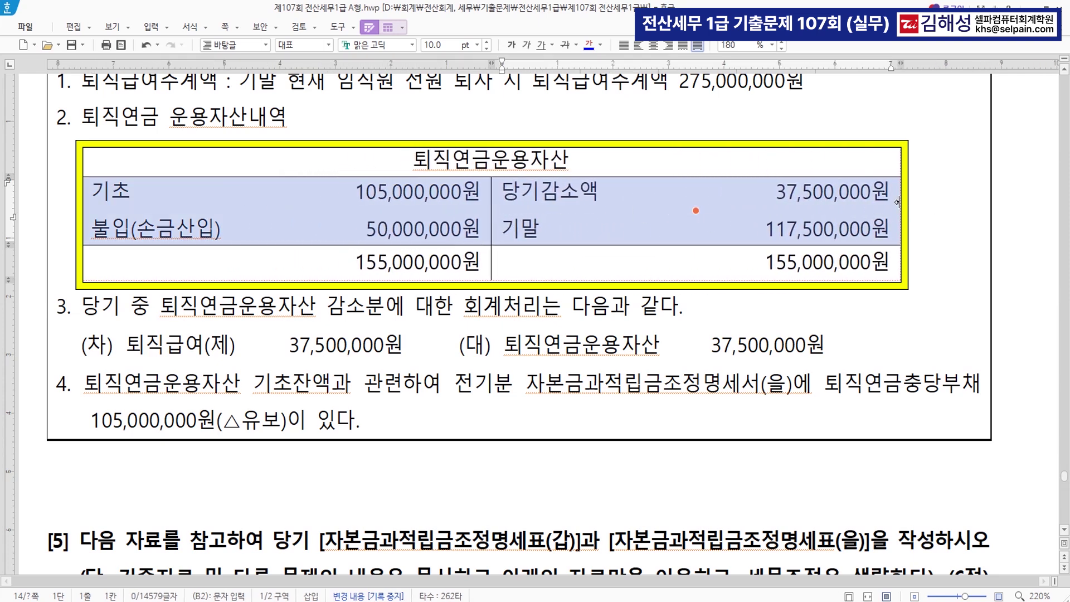
{"action": "left_click", "coordinate": [892, 200]}
{"action": "type", "text": "("}
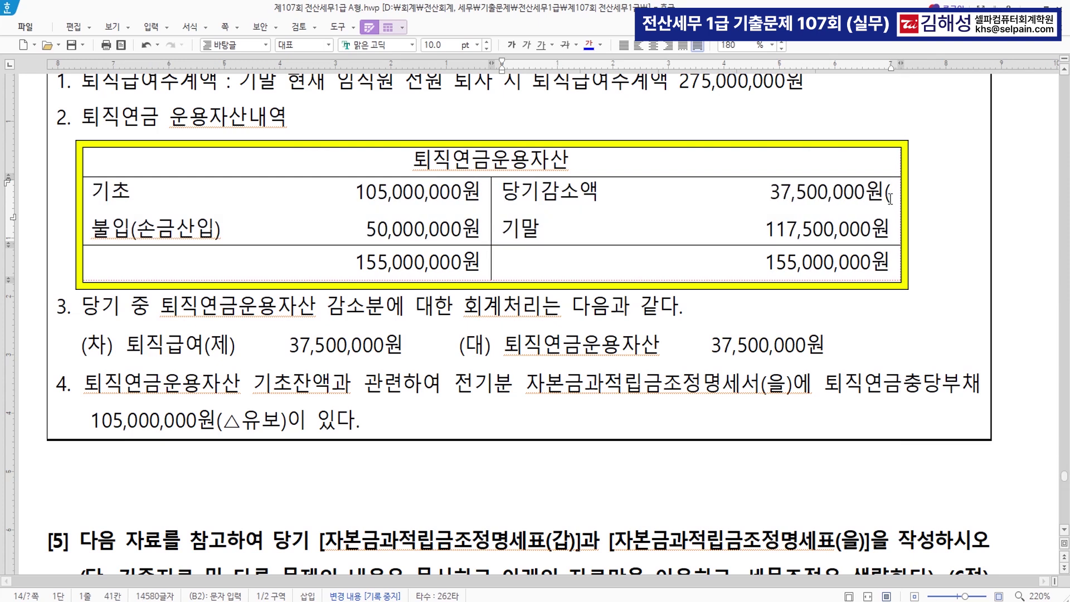
{"action": "type", "text": "손금불산"}
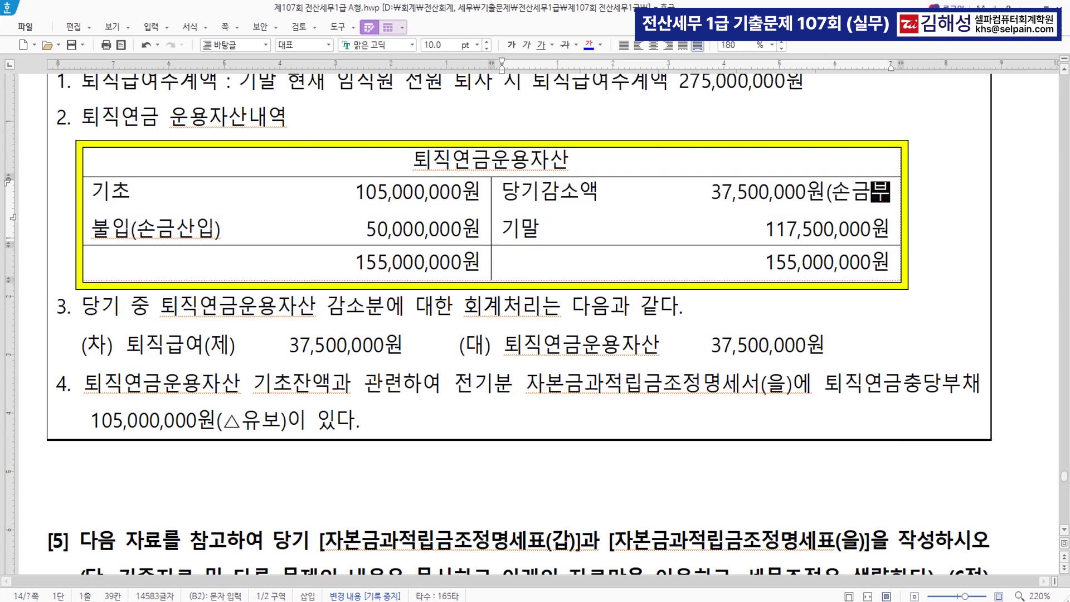
{"action": "type", "text": "입 유보 감소)"}
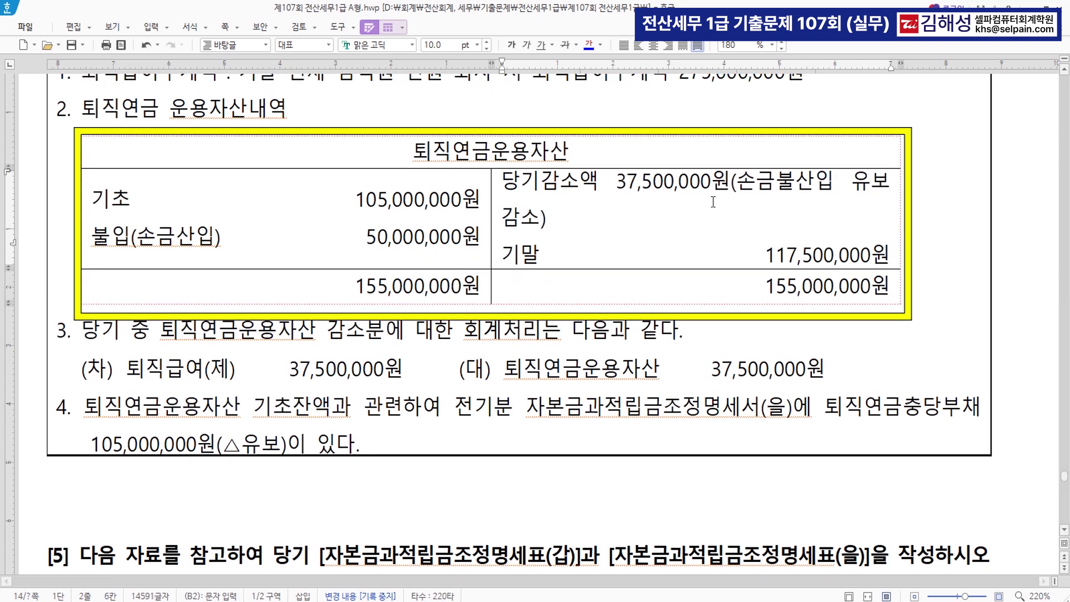
{"action": "left_click", "coordinate": [231, 229]}
{"action": "type", "text": "유보 감"}
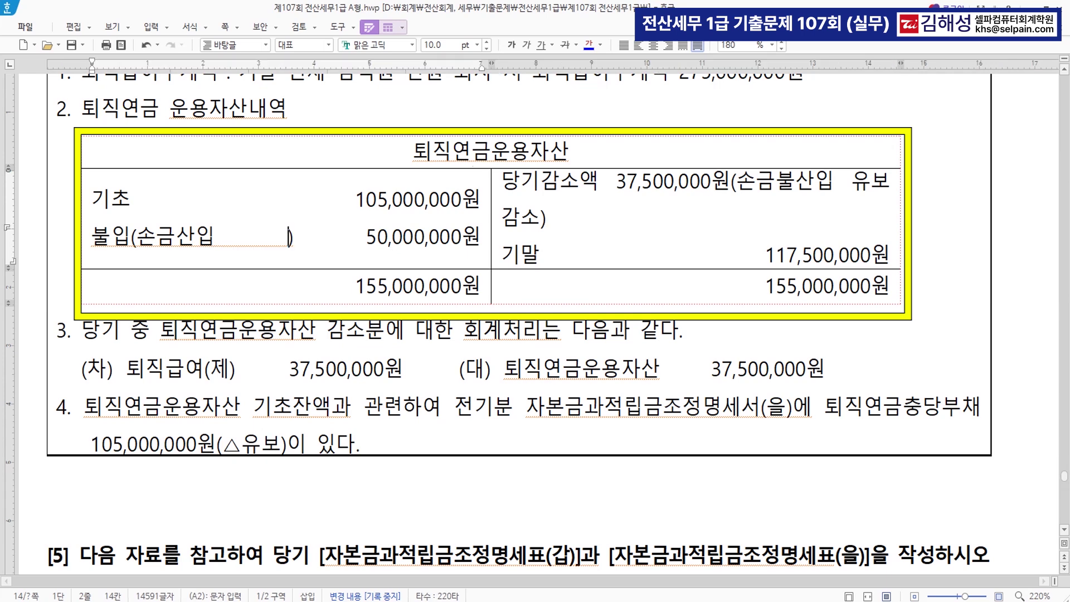
{"action": "type", "text": "생"}
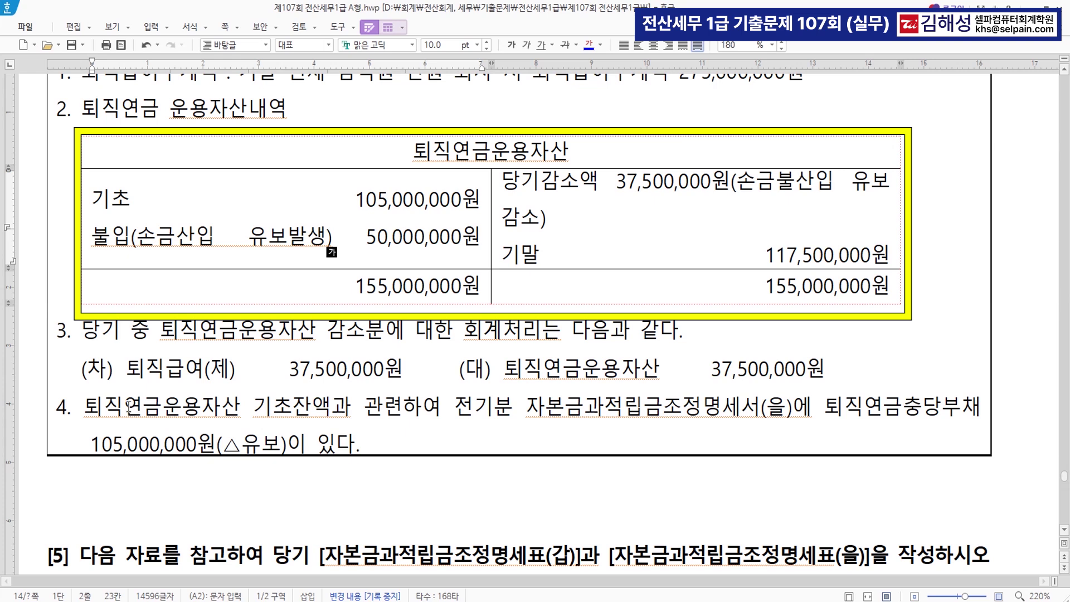
Colour item 4's 105,000,000원(△유보) blue, then switch back to KcLep
{"action": "left_click_drag", "start_coordinate": [85, 406], "coordinate": [823, 422]}
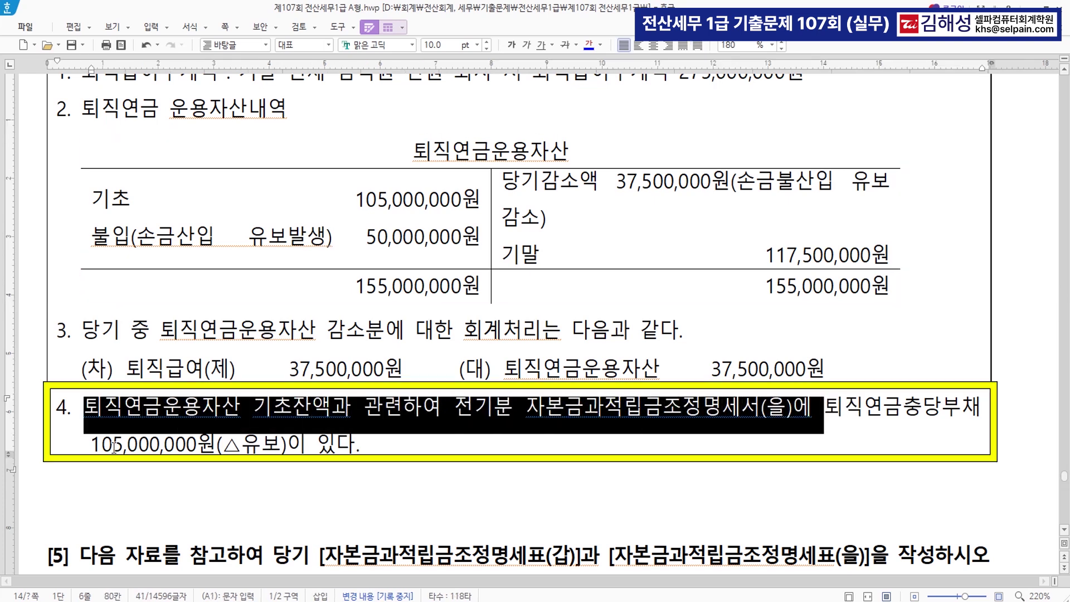
{"action": "left_click_drag", "start_coordinate": [91, 443], "coordinate": [287, 446]}
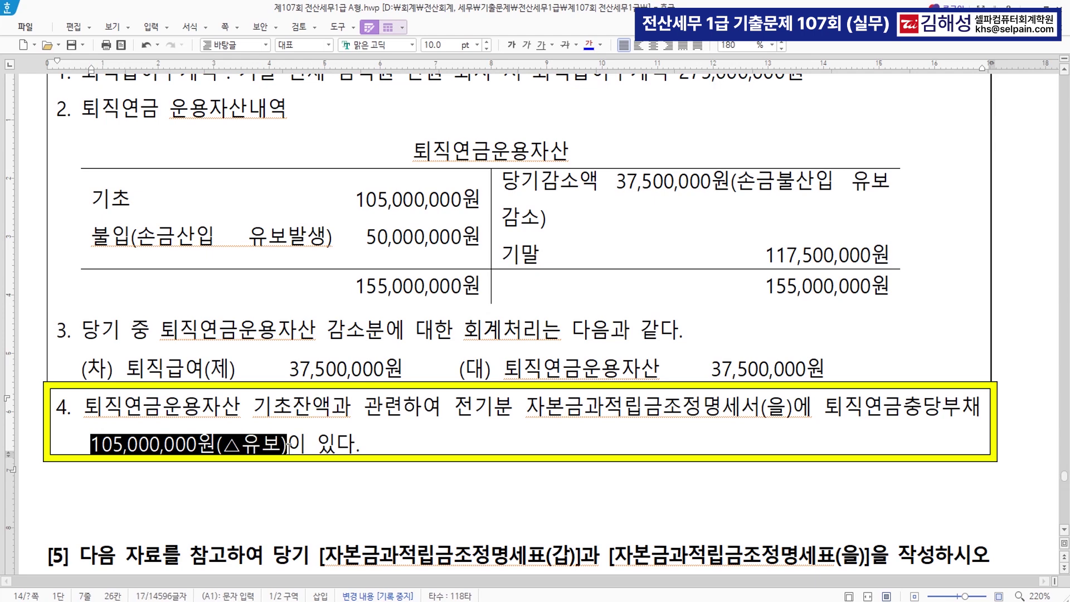
{"action": "left_click", "coordinate": [590, 46]}
{"action": "left_click_drag", "start_coordinate": [98, 196], "coordinate": [482, 203]}
{"action": "left_click", "coordinate": [485, 441]}
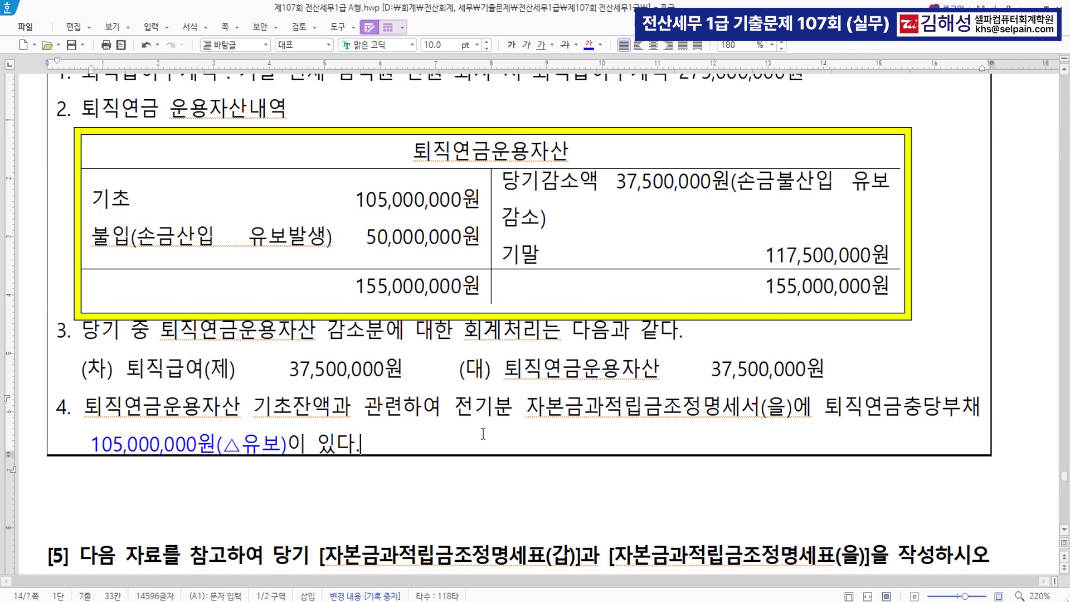
{"action": "scroll", "coordinate": [484, 434], "scroll_direction": "up", "scroll_amount": 2}
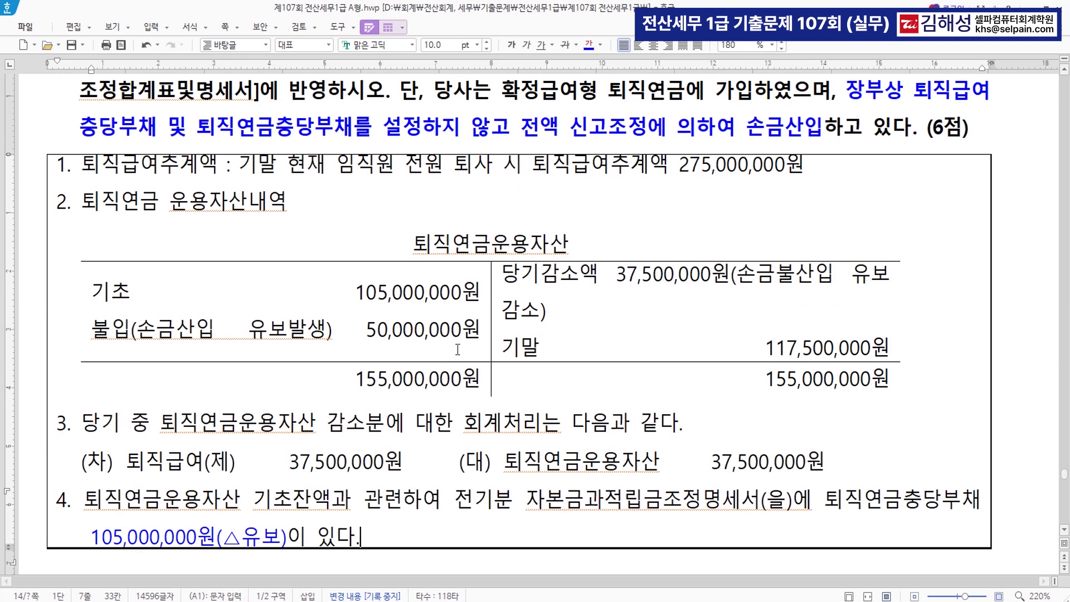
{"action": "key", "text": "alt+Tab"}
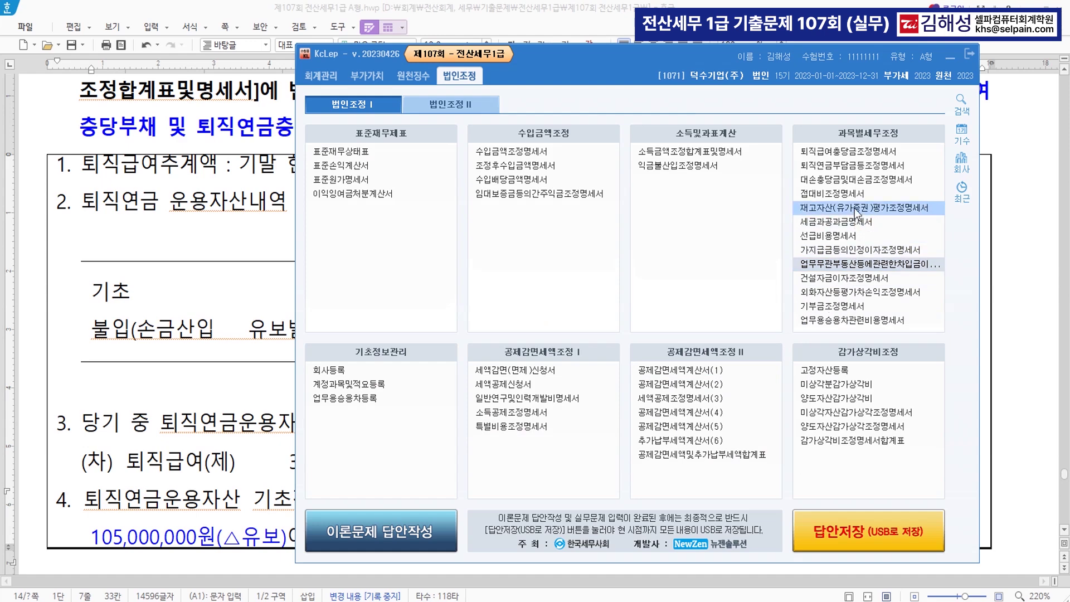
In the pension contribution statement, enter 105,000,000 opening balance, 37,500,000 withdrawn, 50,000,000 contributed, 105,000,000 previously deducted
{"action": "left_click", "coordinate": [848, 166]}
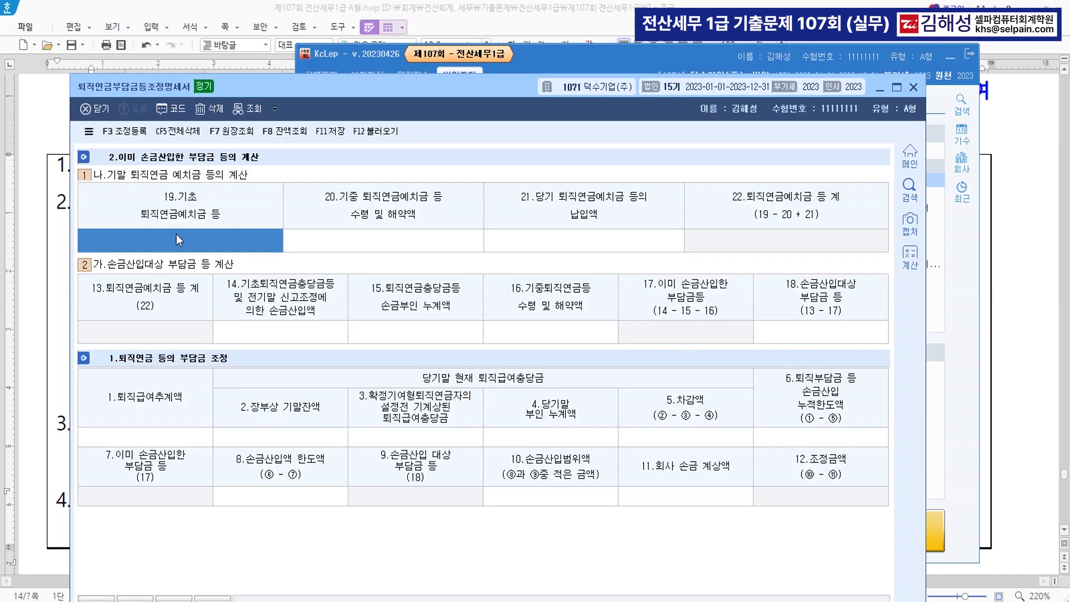
{"action": "type", "text": "105000000"}
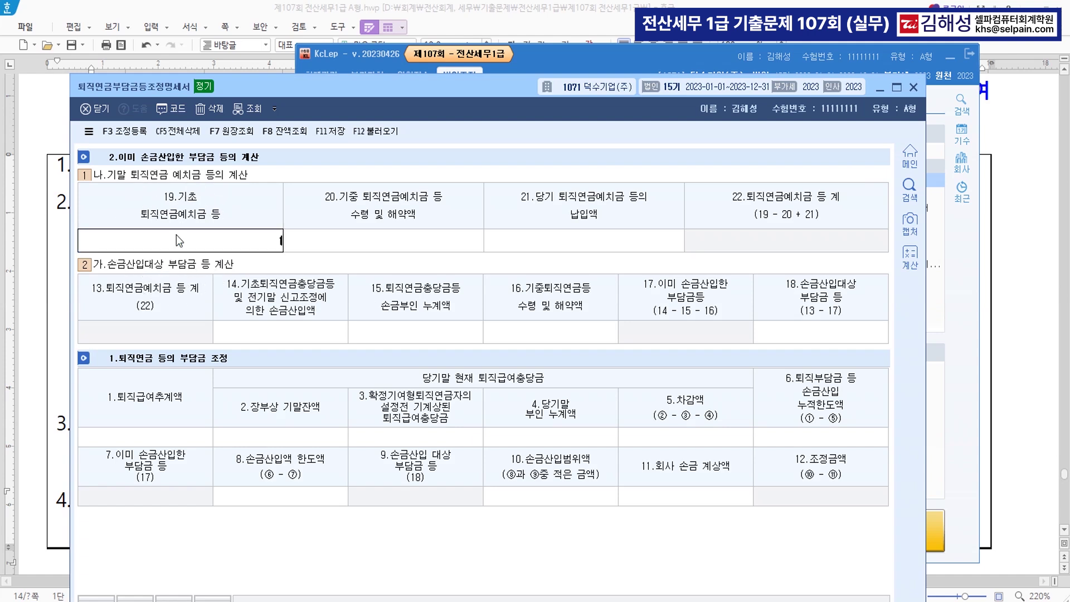
{"action": "key", "text": "Return"}
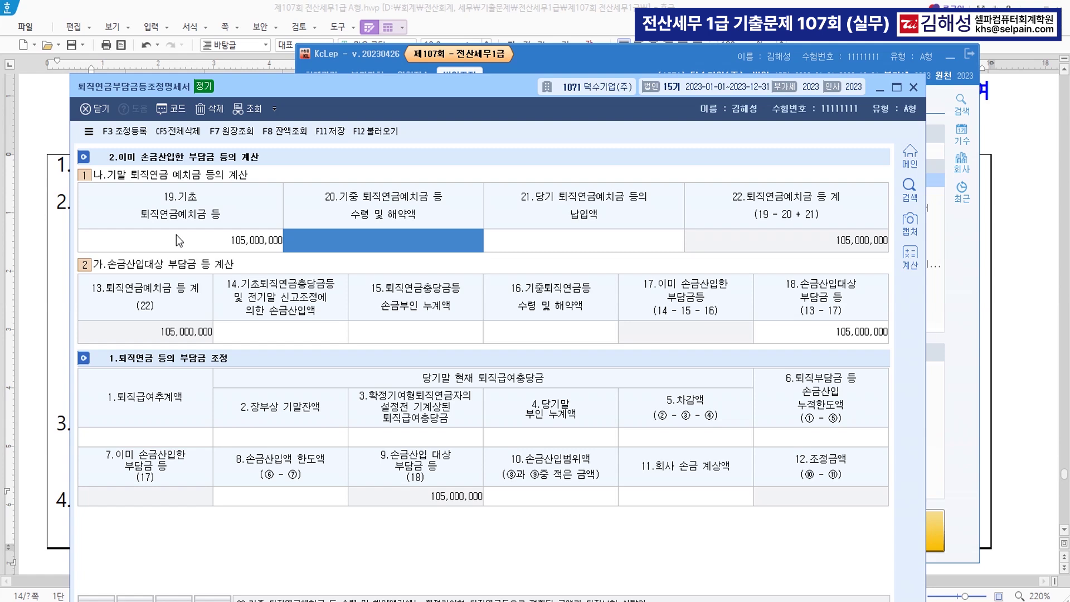
{"action": "type", "text": "37500000"}
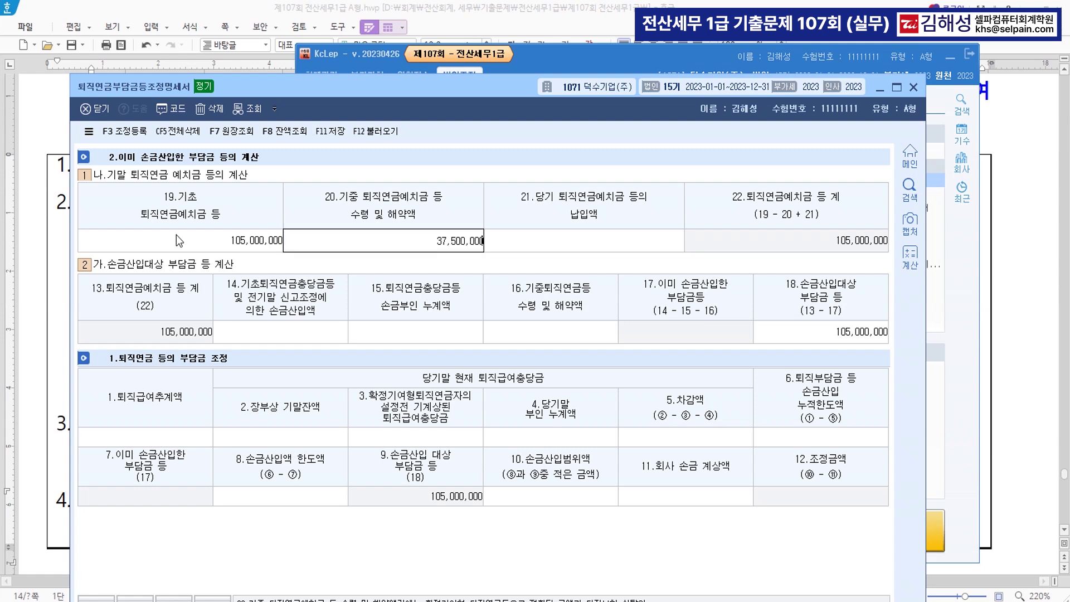
{"action": "key", "text": "Return"}
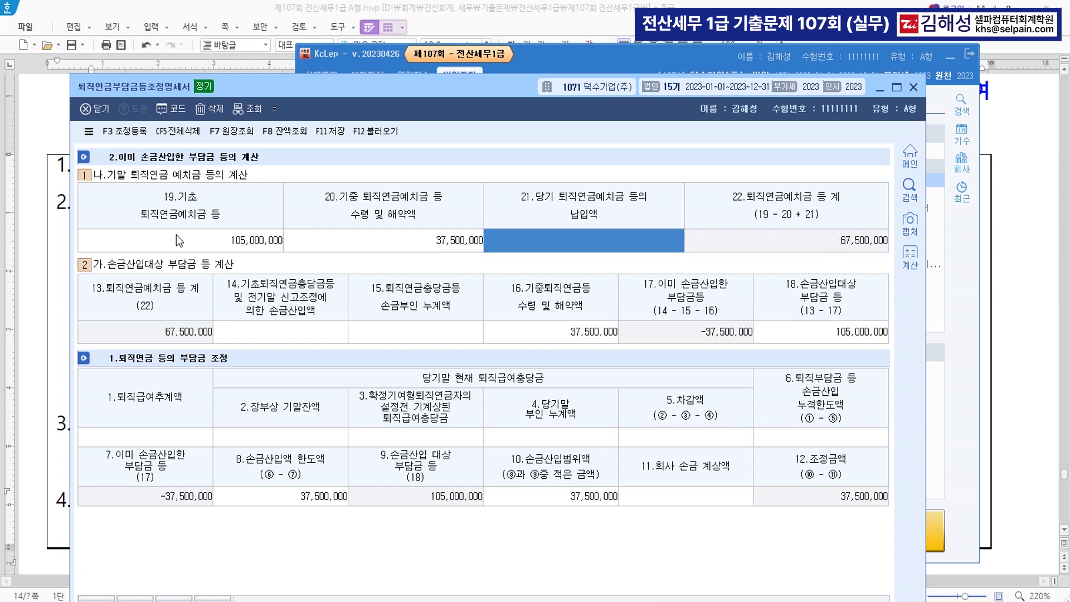
{"action": "type", "text": "50000000"}
{"action": "key", "text": "Return"}
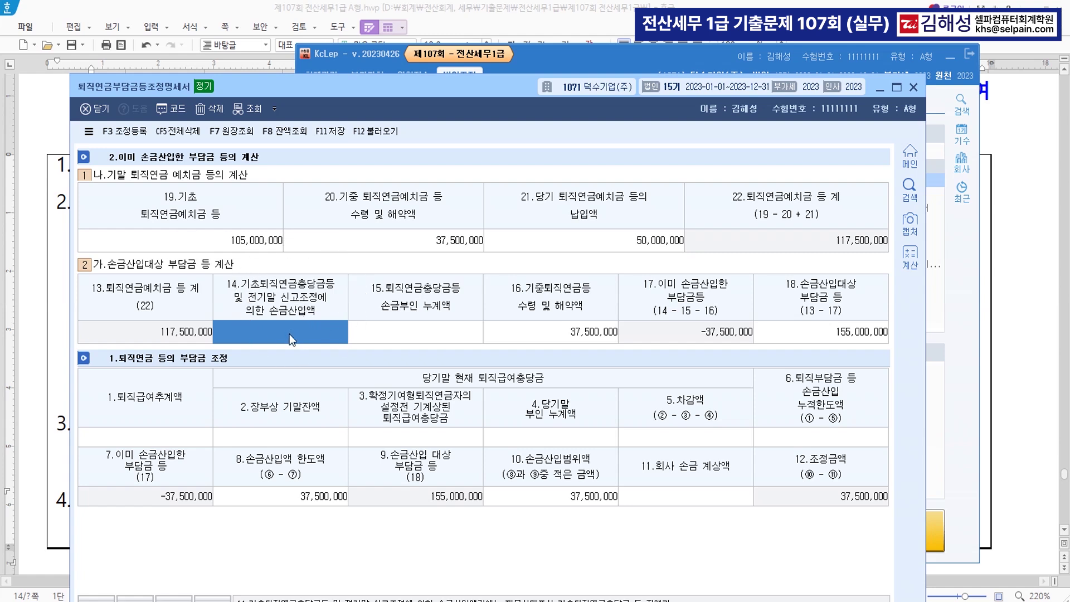
{"action": "type", "text": "105000000"}
{"action": "key", "text": "Return"}
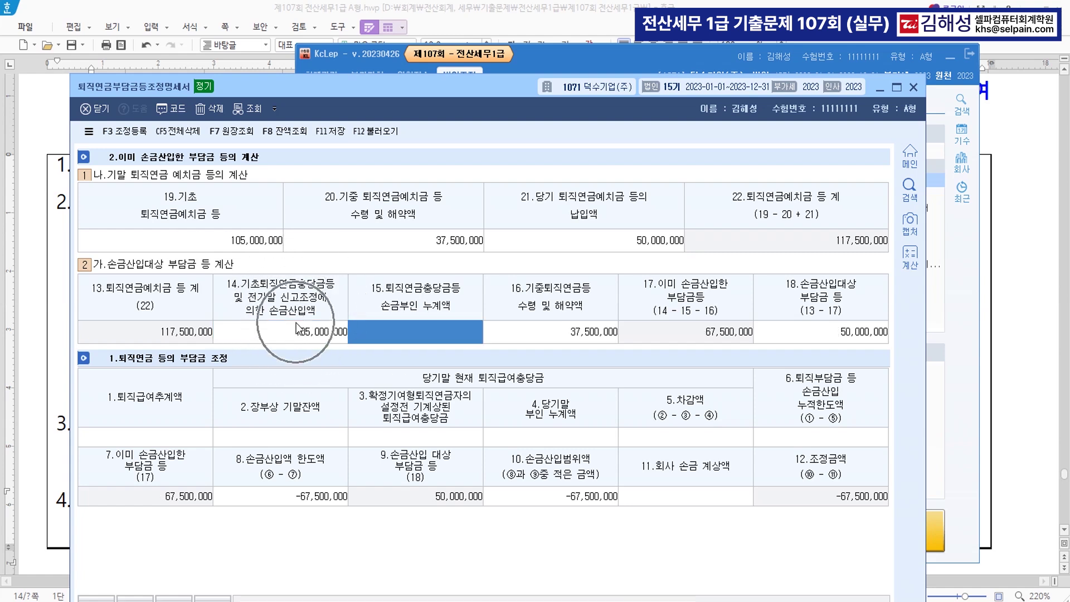
Enter the 275,000,000 retirement benefit estimate, then open the tax adjustment register on a new deductible row
{"action": "left_click", "coordinate": [148, 437]}
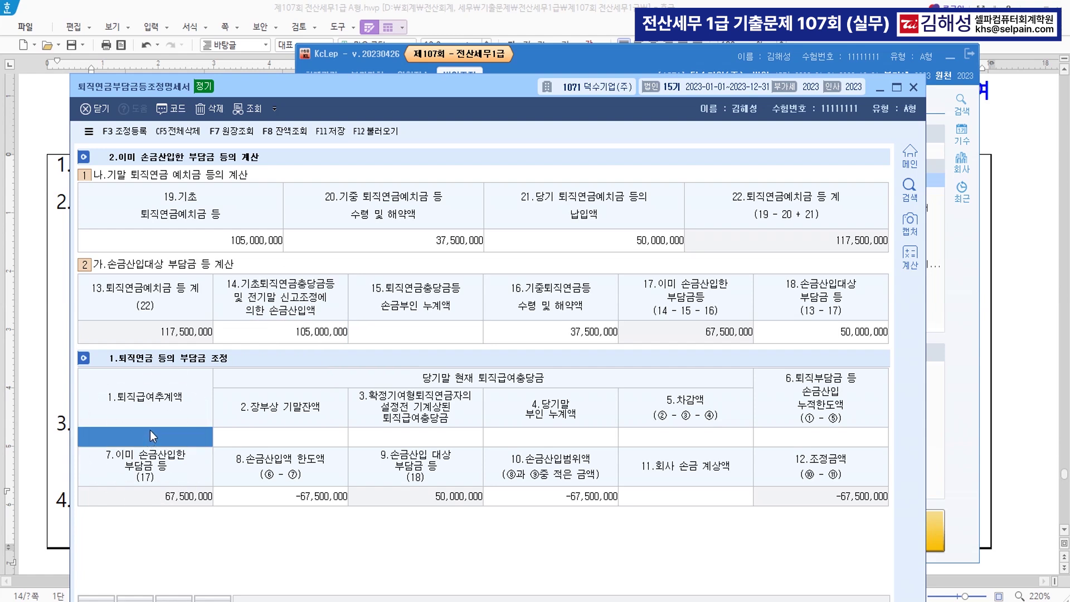
{"action": "type", "text": "275000000"}
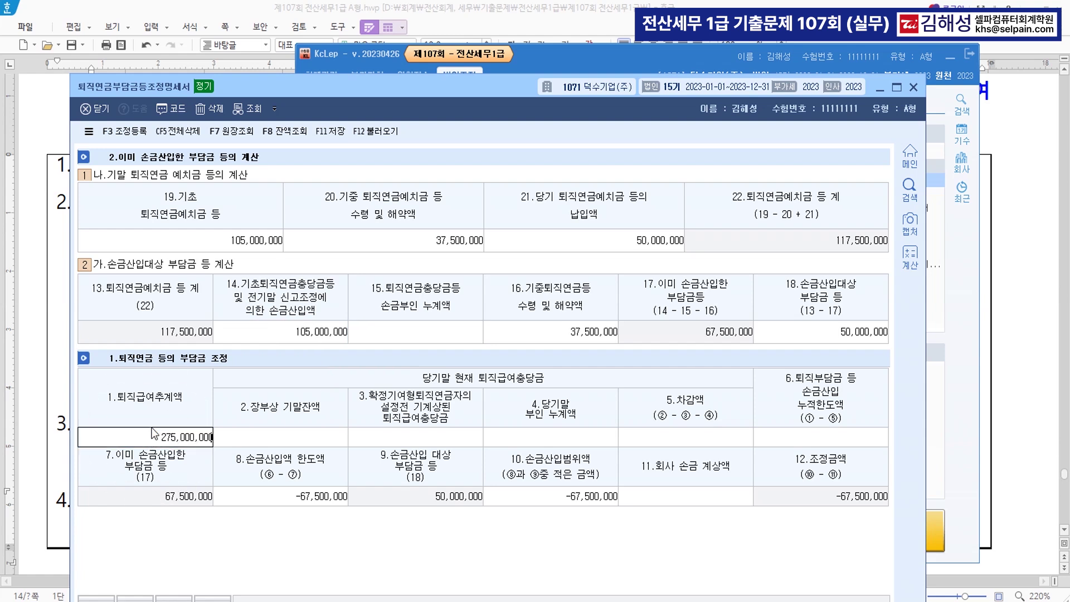
{"action": "key", "text": "Return"}
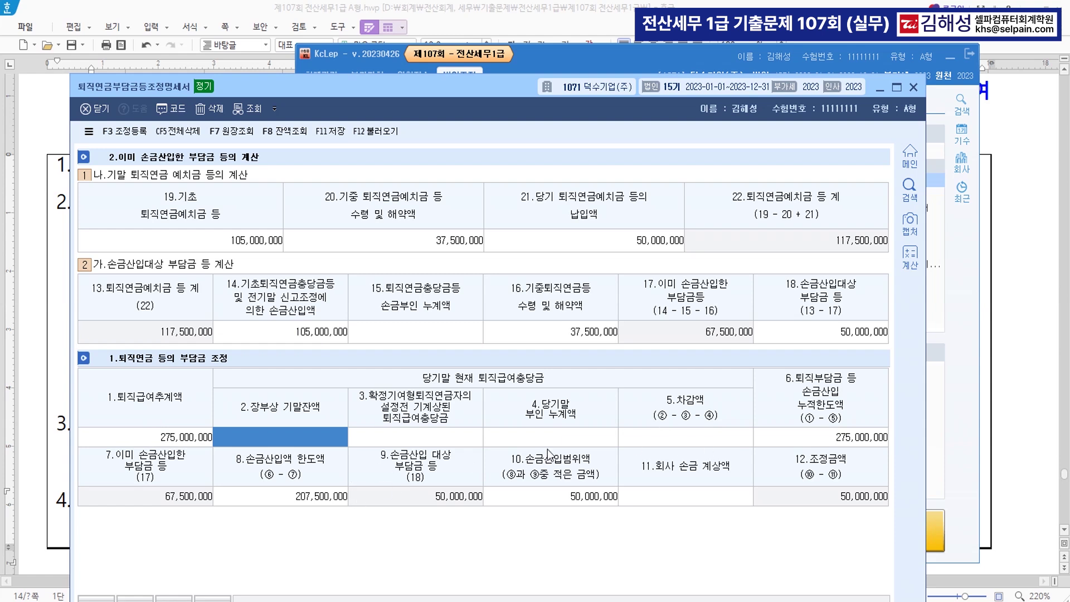
{"action": "left_click", "coordinate": [571, 436]}
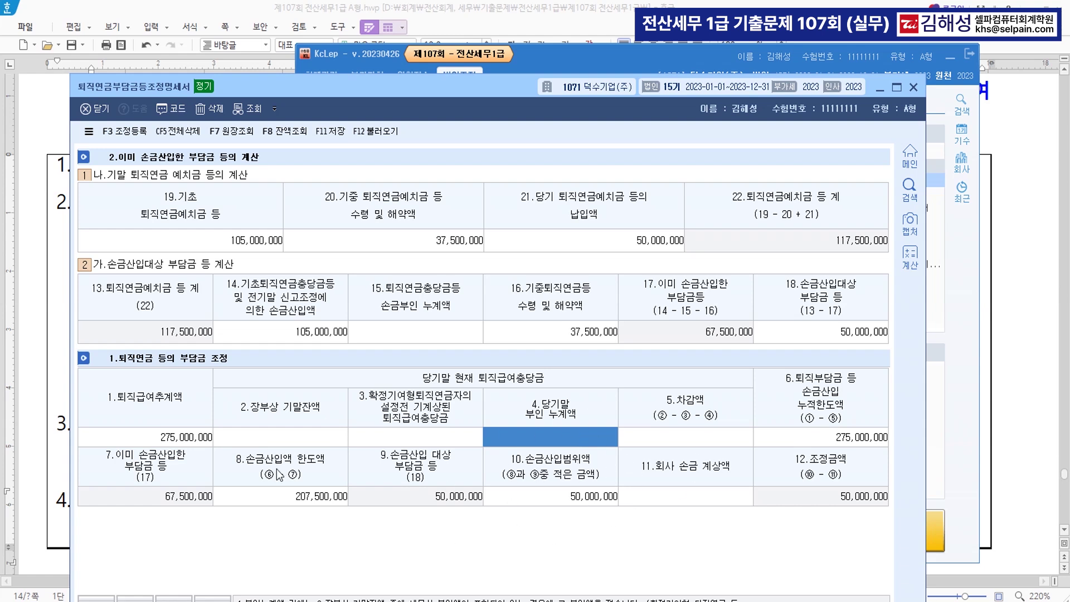
{"action": "left_click", "coordinate": [126, 132]}
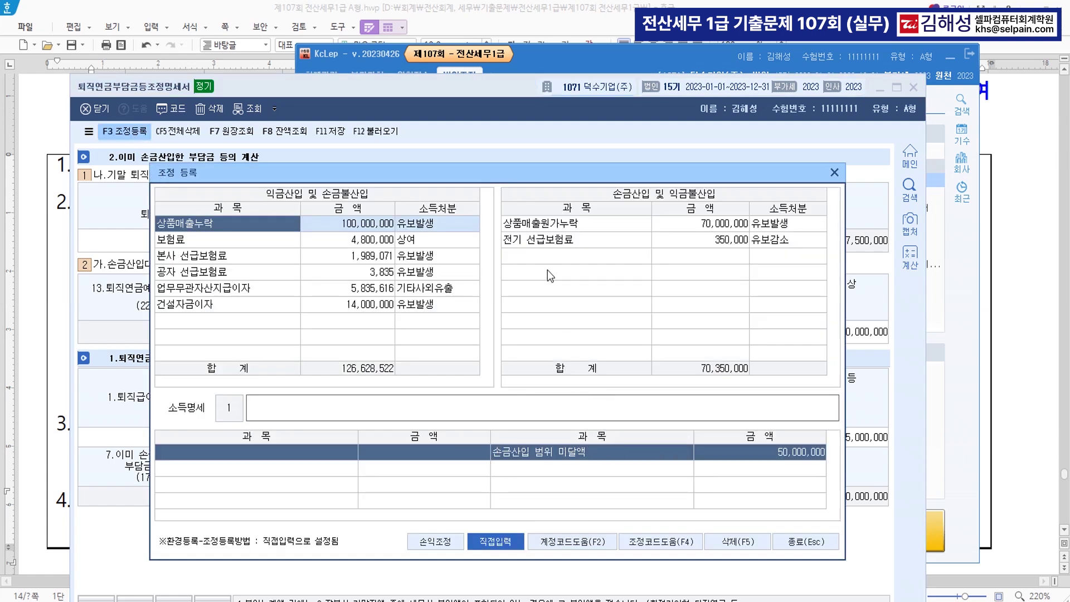
{"action": "left_click", "coordinate": [554, 257]}
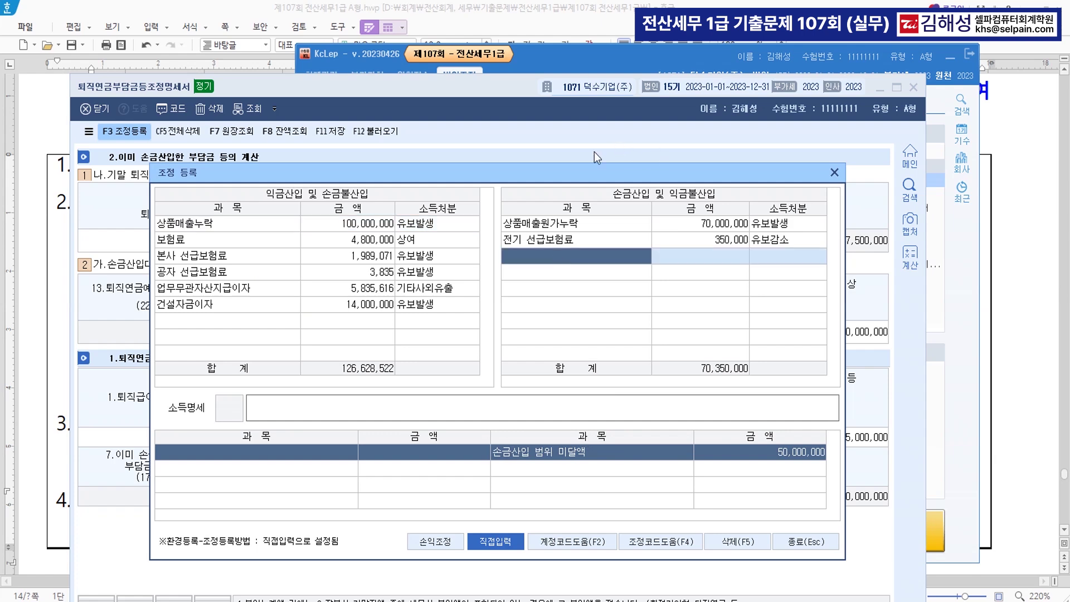
Make the 50,000,000 contribution line of the pension asset table bold blue in Hangul
{"action": "left_click", "coordinate": [1010, 349]}
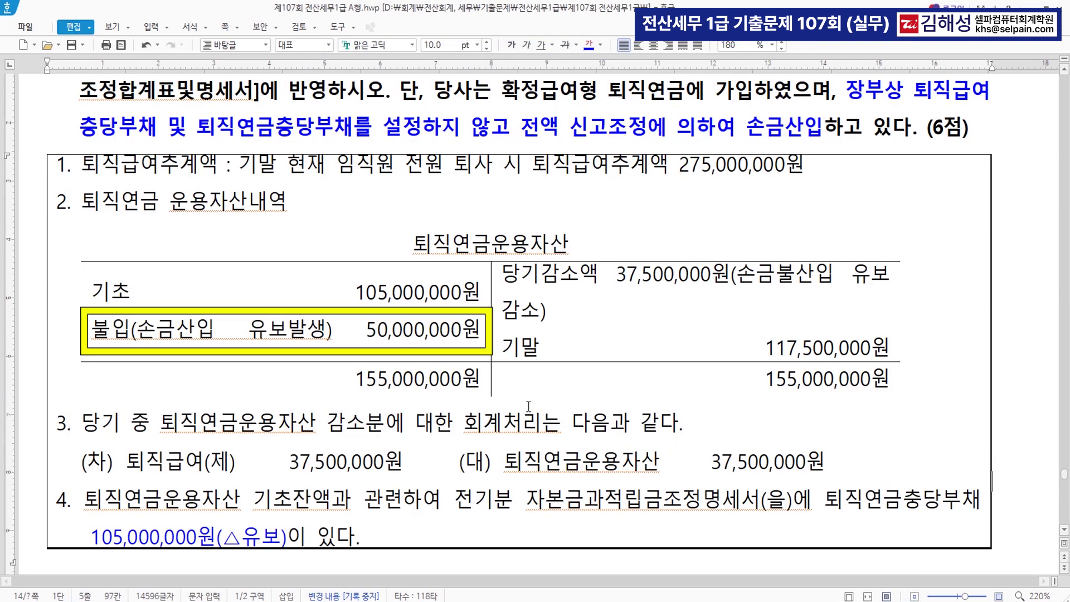
{"action": "left_click_drag", "start_coordinate": [92, 329], "coordinate": [484, 330]}
{"action": "left_click", "coordinate": [587, 48]}
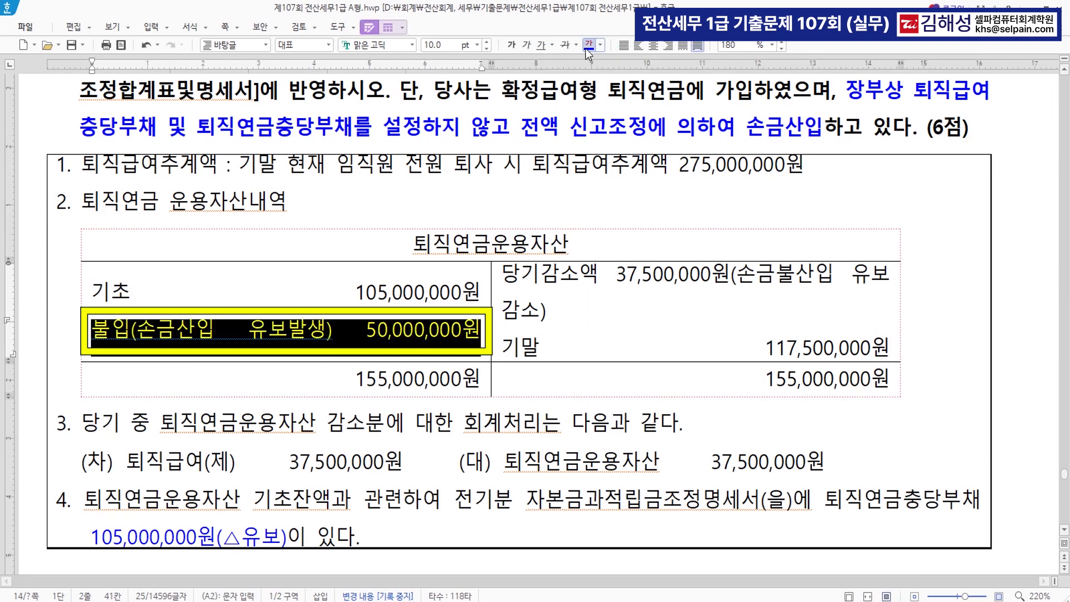
{"action": "left_click", "coordinate": [510, 45]}
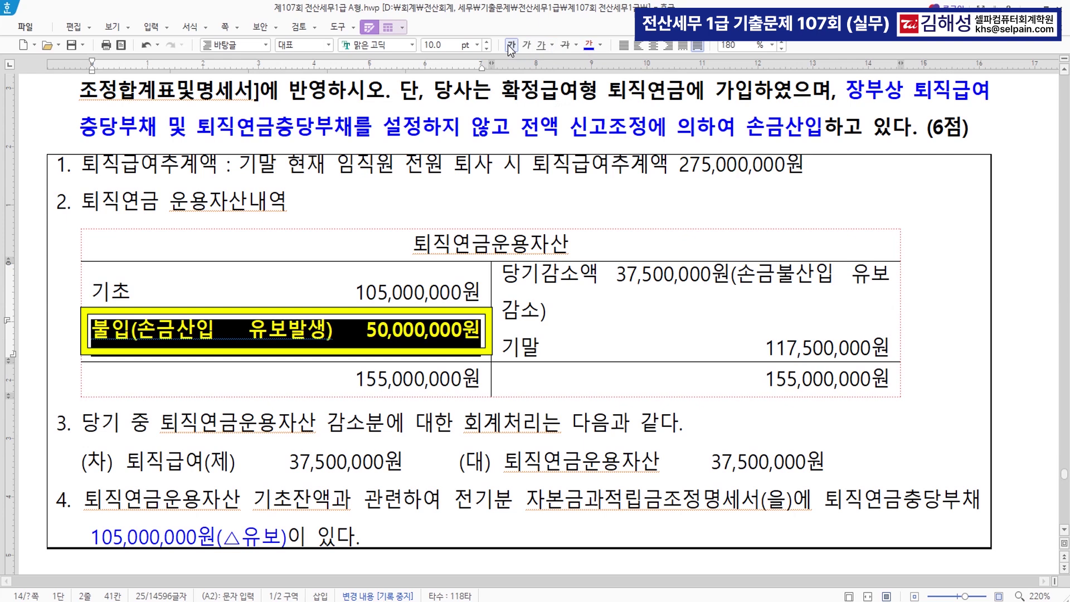
{"action": "left_click", "coordinate": [265, 340]}
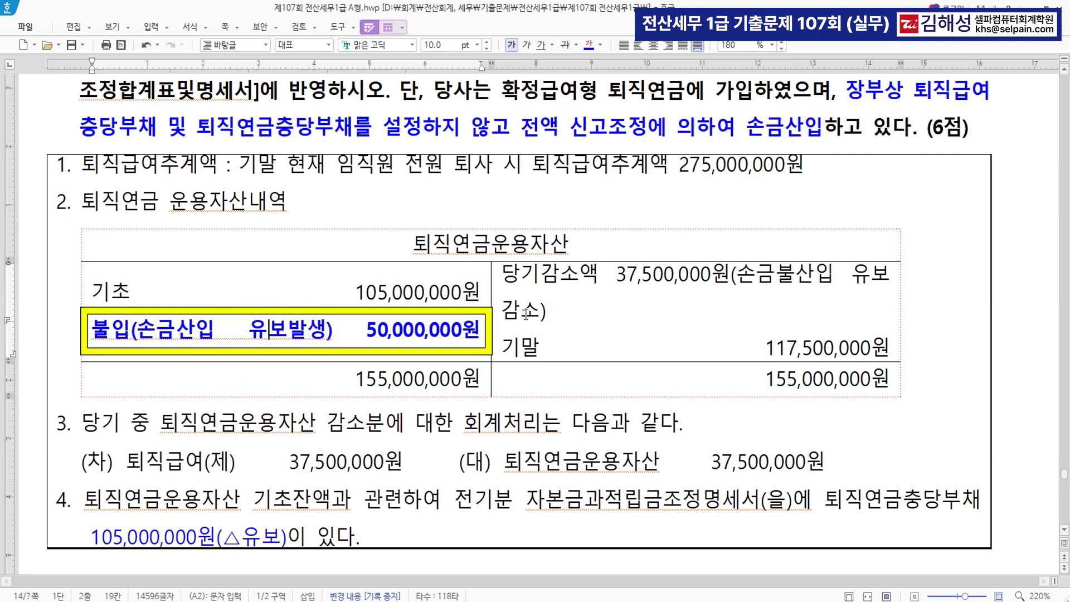
Make the 37,500,000 current-year decrease line bold blue, then return to KcLep
{"action": "left_click_drag", "start_coordinate": [505, 273], "coordinate": [847, 319]}
{"action": "left_click", "coordinate": [589, 46]}
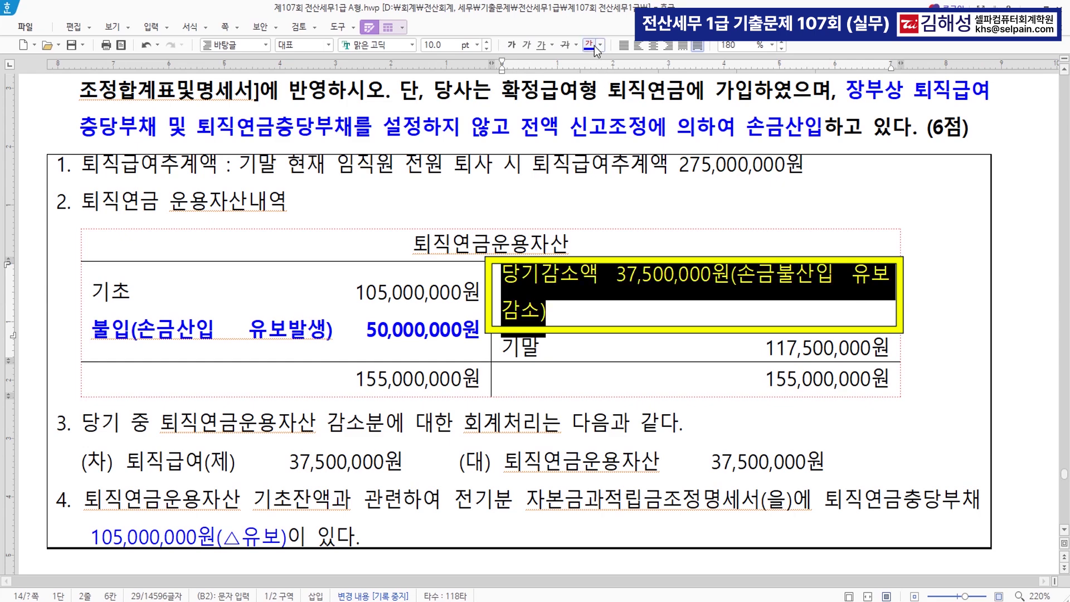
{"action": "left_click", "coordinate": [513, 47]}
{"action": "key", "text": "shift+Tab"}
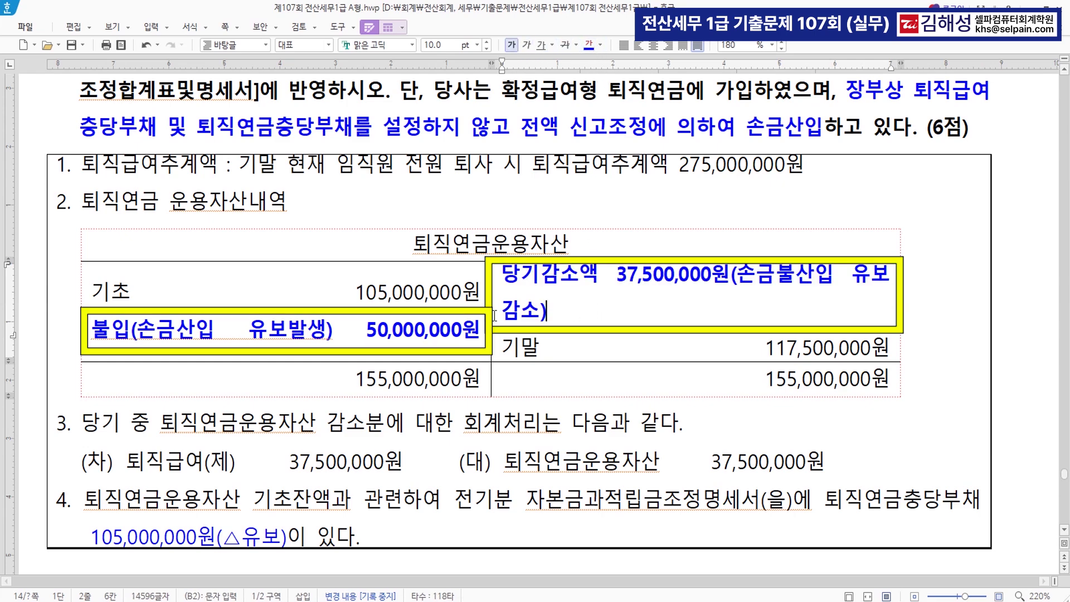
{"action": "key", "text": "alt+Tab"}
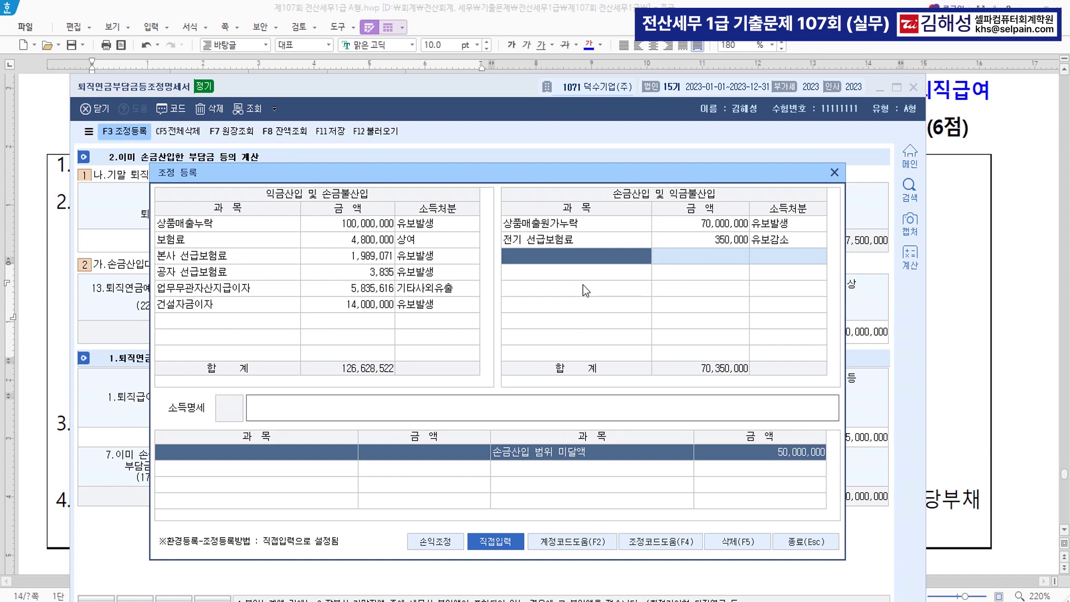
Add deductible item 퇴직연금납입액 50,000,000 as 유보발생
{"action": "type", "text": "퇴직연"}
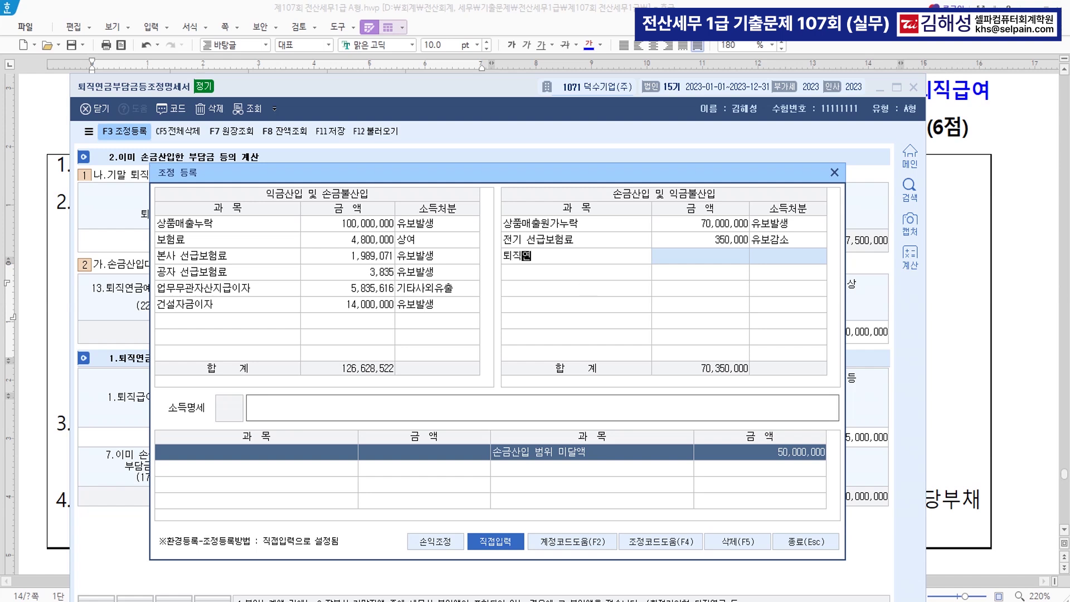
{"action": "type", "text": "금납입액"}
{"action": "key", "text": "Return"}
{"action": "type", "text": "50000000"}
{"action": "key", "text": "Return"}
{"action": "key", "text": "Return"}
Add non-deductible item 퇴직연금지급액 37,500,000 with disposition 유보감소 (code 2)
{"action": "key", "text": "Escape"}
{"action": "key", "text": "Down"}
{"action": "key", "text": "Down"}
{"action": "key", "text": "Down"}
{"action": "key", "text": "Down"}
{"action": "key", "text": "Down"}
{"action": "key", "text": "Down"}
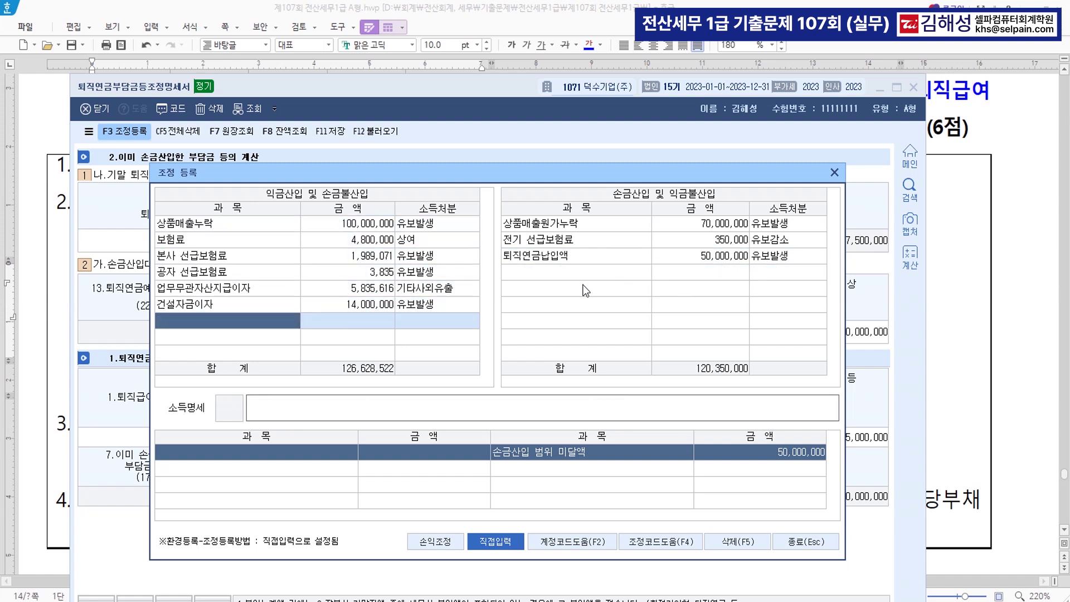
{"action": "type", "text": "퇴직연금ㅈ지급액"}
{"action": "key", "text": "Return"}
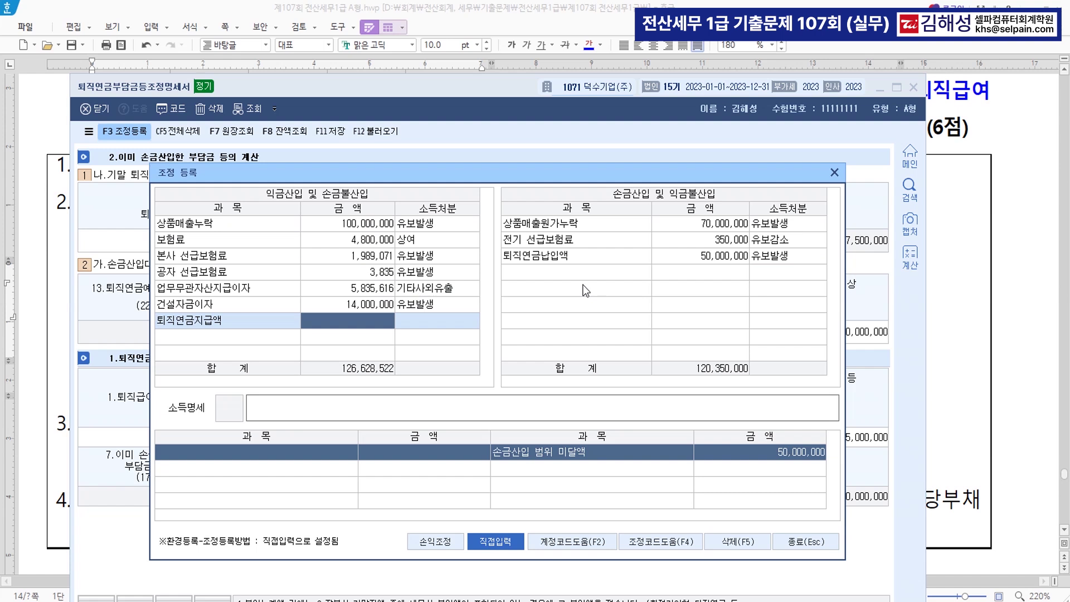
{"action": "type", "text": "37500000"}
{"action": "key", "text": "Return"}
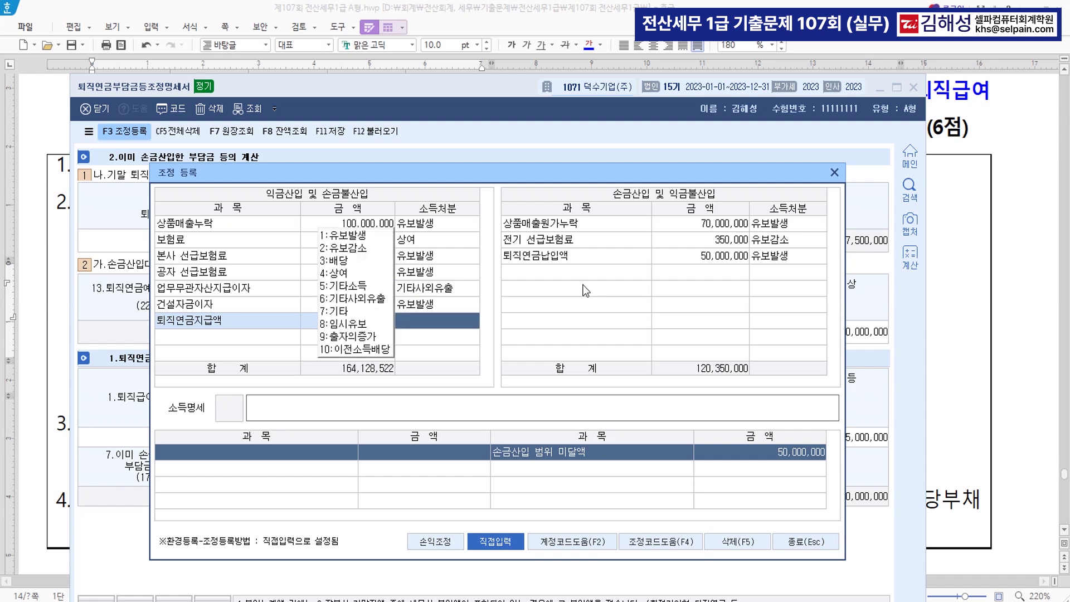
{"action": "type", "text": "2"}
{"action": "key", "text": "Return"}
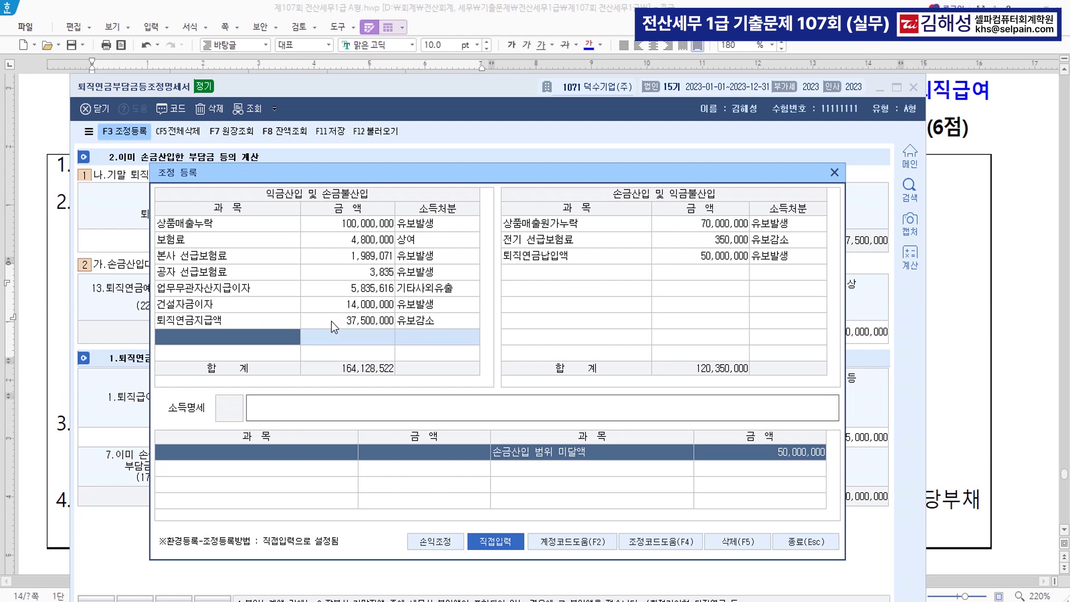
Close the 조정 등록 list to return to the 퇴직연금부담금등조정명세서 form
{"action": "left_click", "coordinate": [795, 539]}
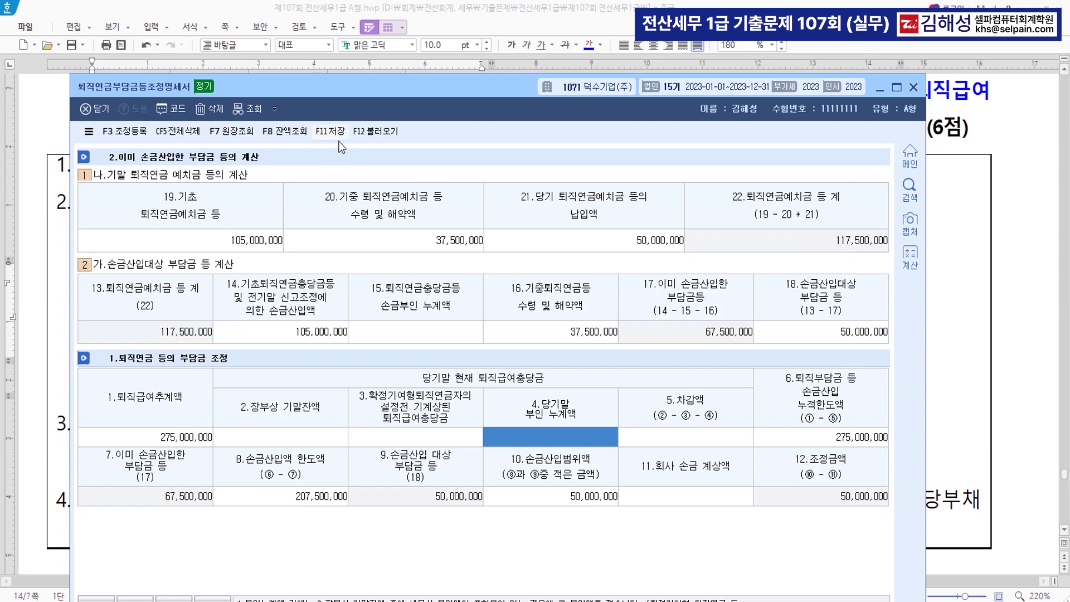
Colour the (갑) and (을) statement titles in question [5] blue
{"action": "left_click", "coordinate": [1047, 401]}
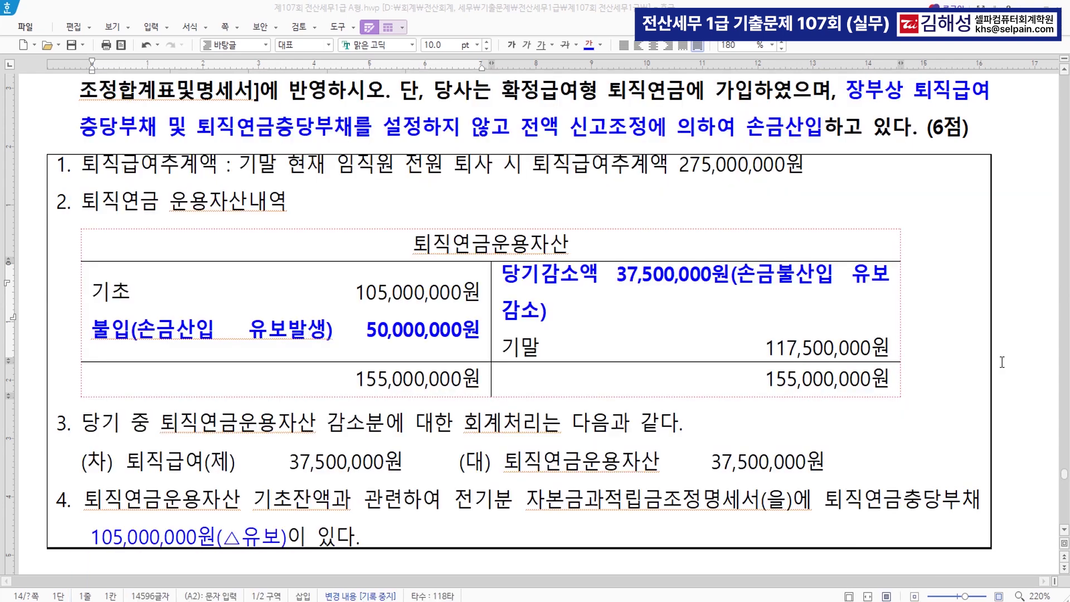
{"action": "scroll", "coordinate": [725, 355], "scroll_direction": "down", "scroll_amount": 5}
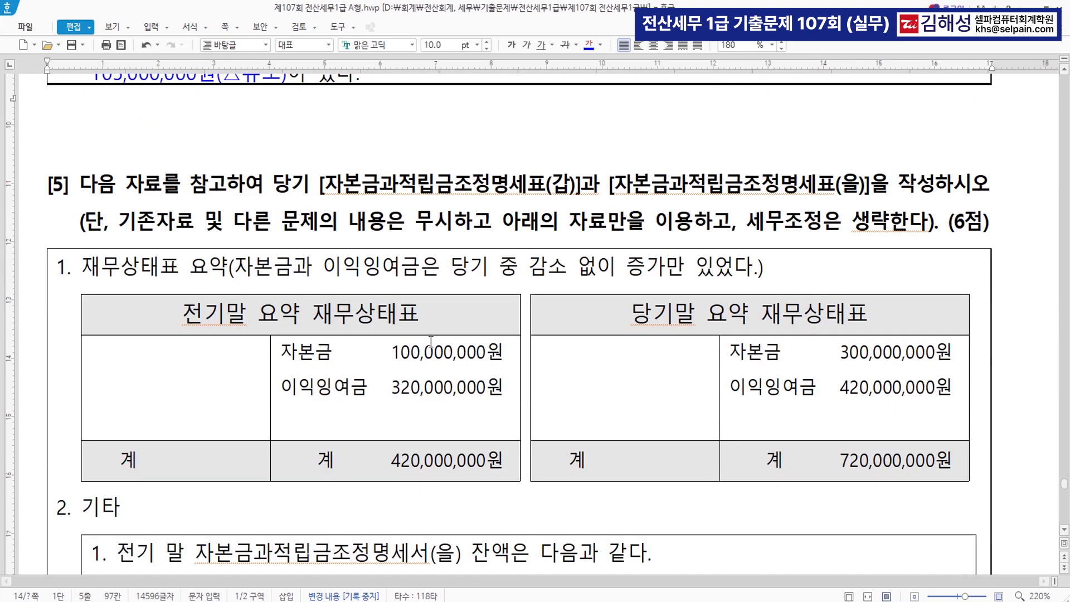
{"action": "left_click_drag", "start_coordinate": [319, 193], "coordinate": [580, 192]}
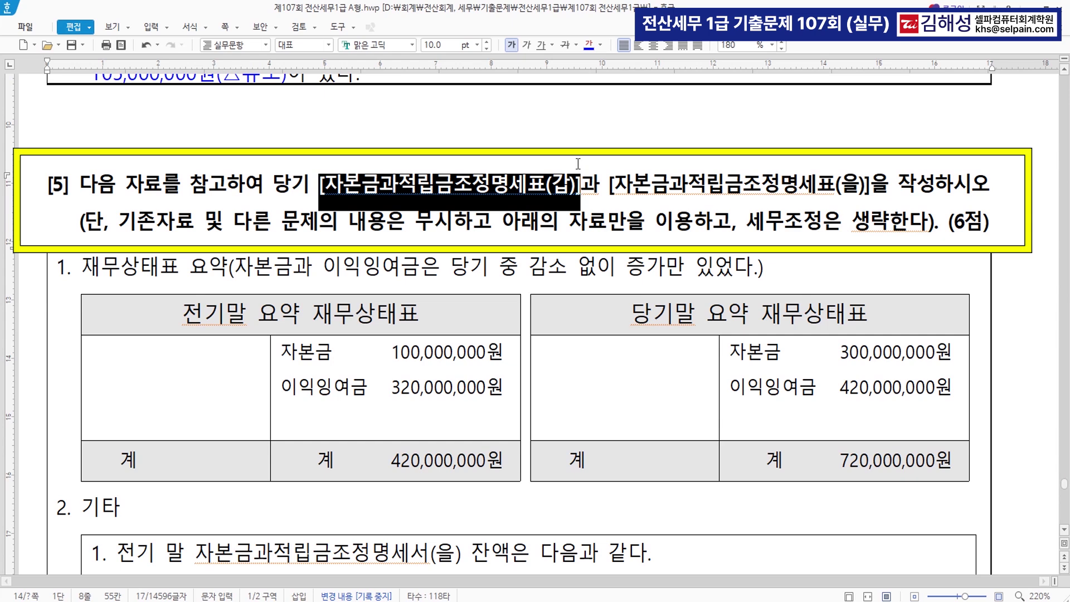
{"action": "left_click", "coordinate": [590, 45]}
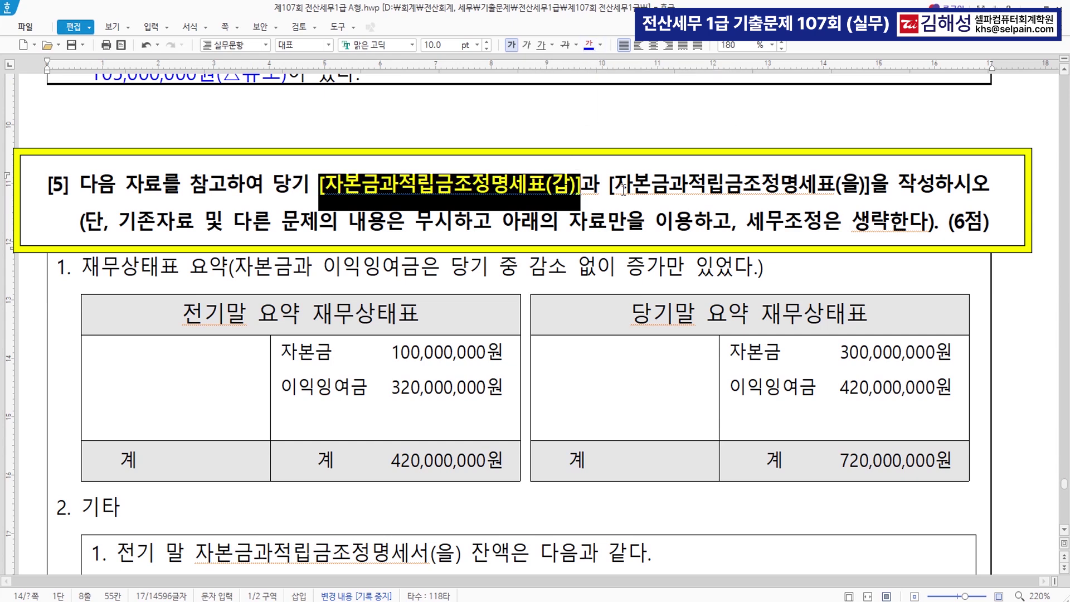
{"action": "left_click_drag", "start_coordinate": [610, 193], "coordinate": [869, 202]}
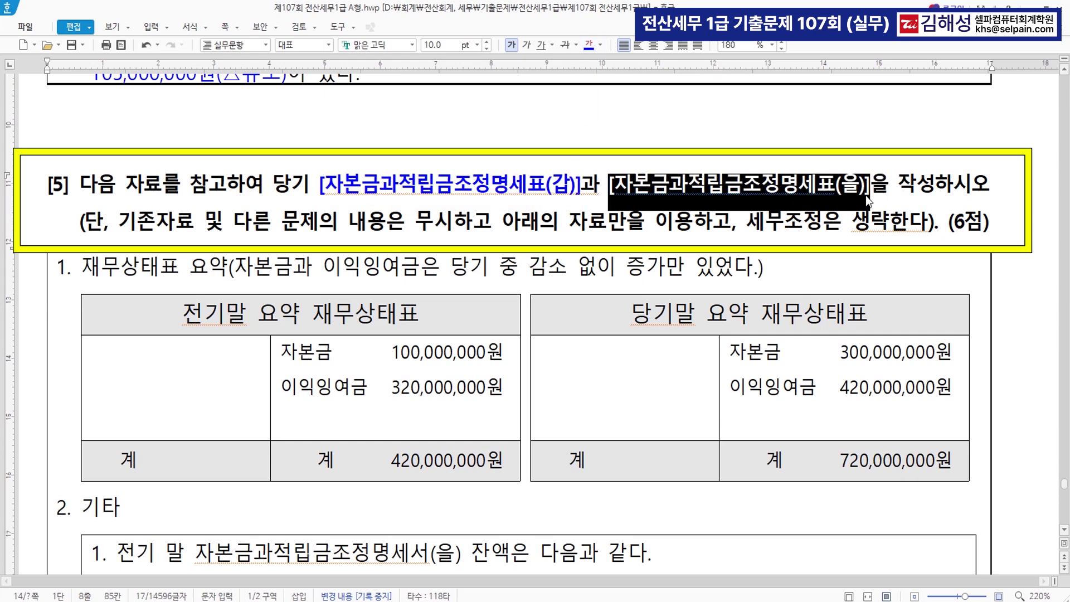
{"action": "left_click", "coordinate": [590, 44]}
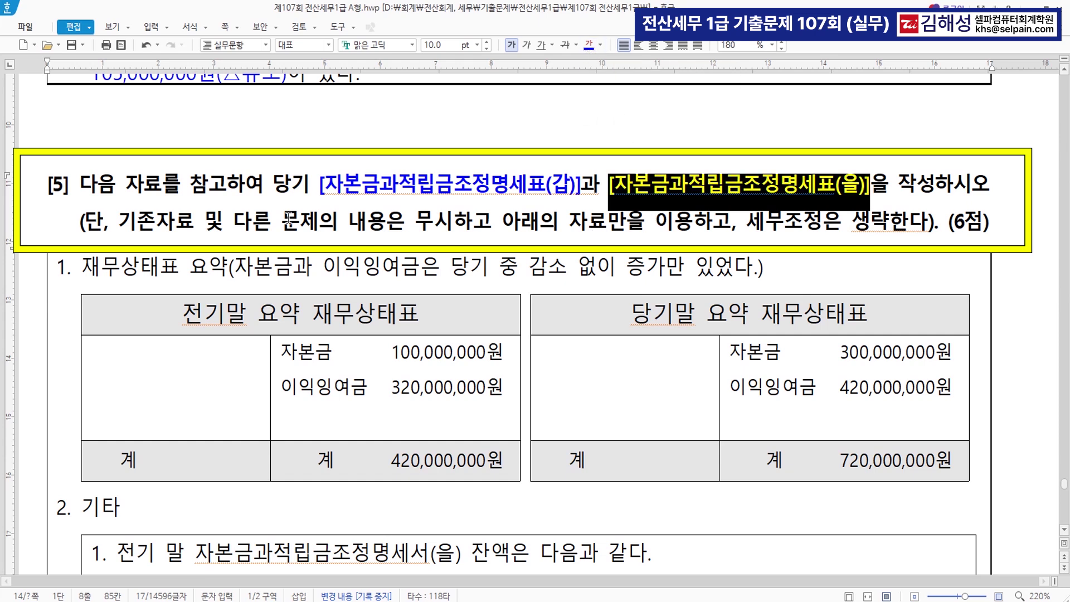
Review question [5]'s instructions and compare the 자본금 and 이익잉여금 rows of both balance tables
{"action": "left_click_drag", "start_coordinate": [135, 227], "coordinate": [691, 229]}
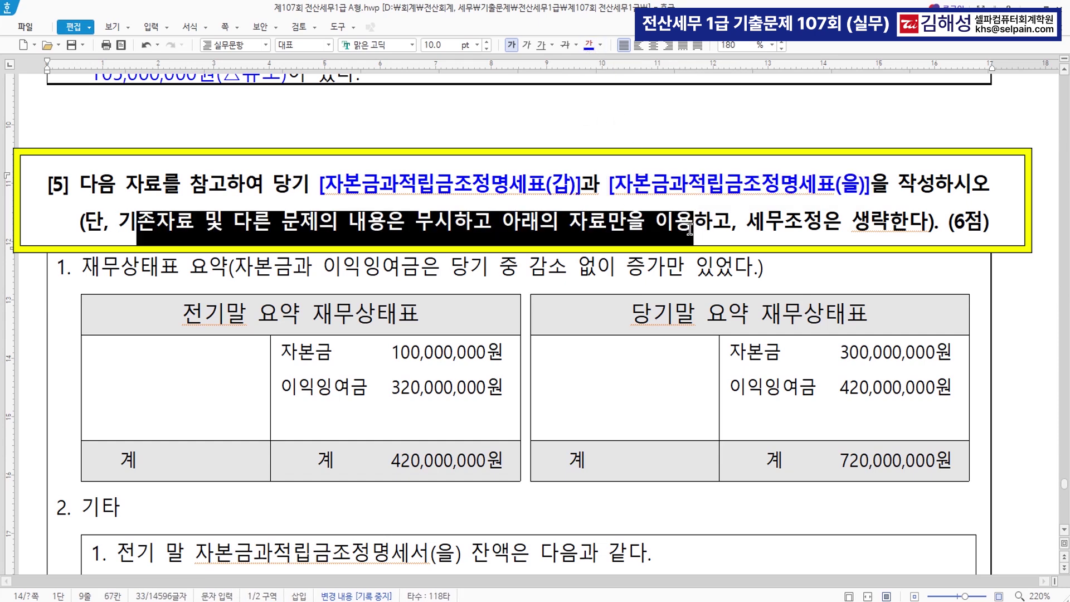
{"action": "left_click", "coordinate": [387, 242]}
{"action": "left_click_drag", "start_coordinate": [521, 229], "coordinate": [924, 219]}
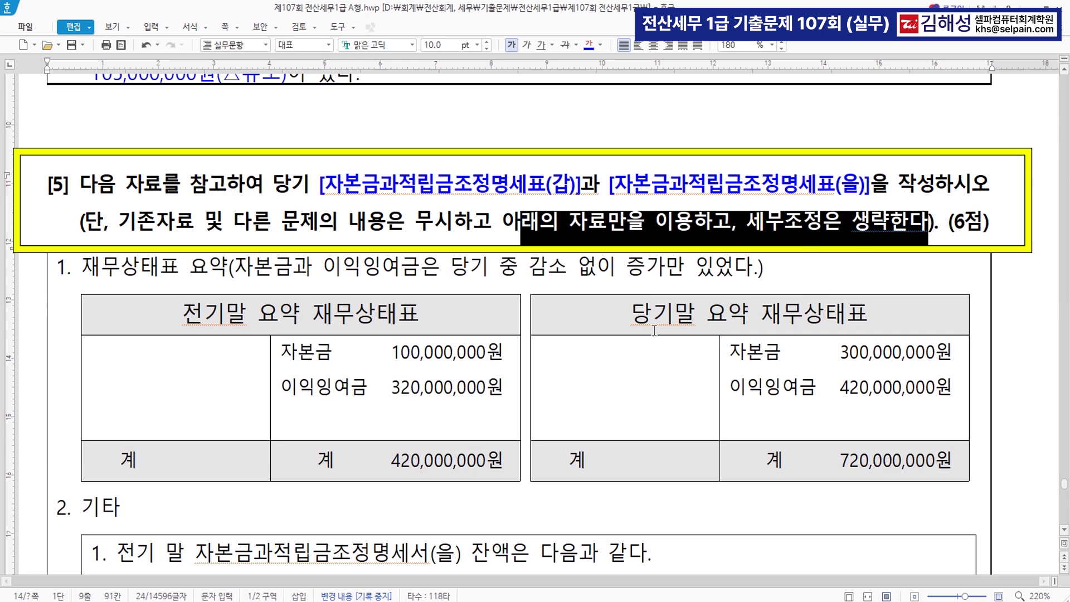
{"action": "scroll", "coordinate": [654, 330], "scroll_direction": "down", "scroll_amount": 2}
{"action": "scroll", "coordinate": [654, 330], "scroll_direction": "down", "scroll_amount": 2}
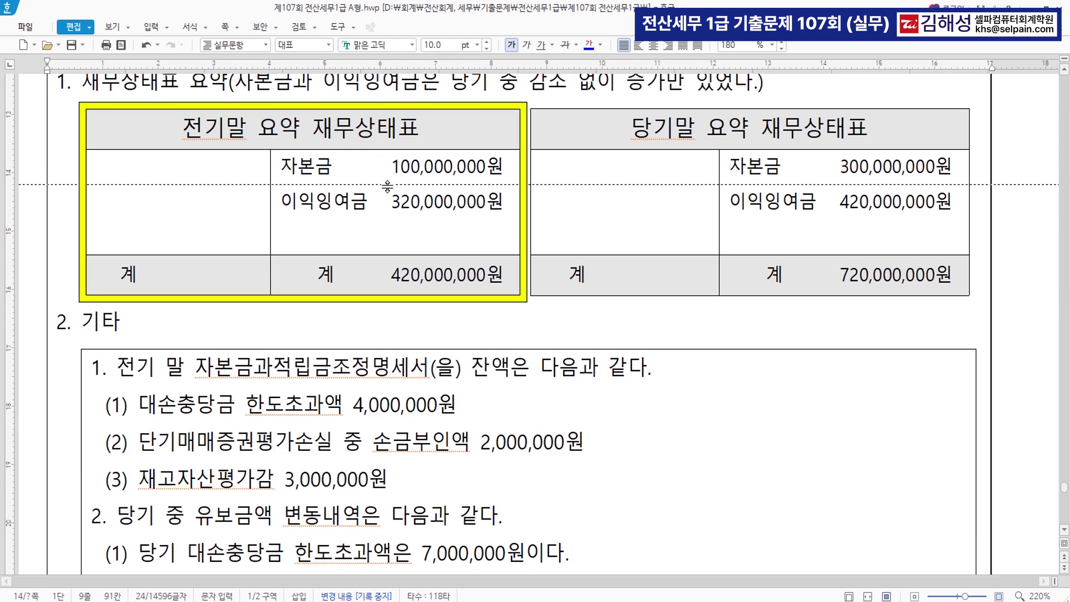
{"action": "left_click", "coordinate": [741, 161]}
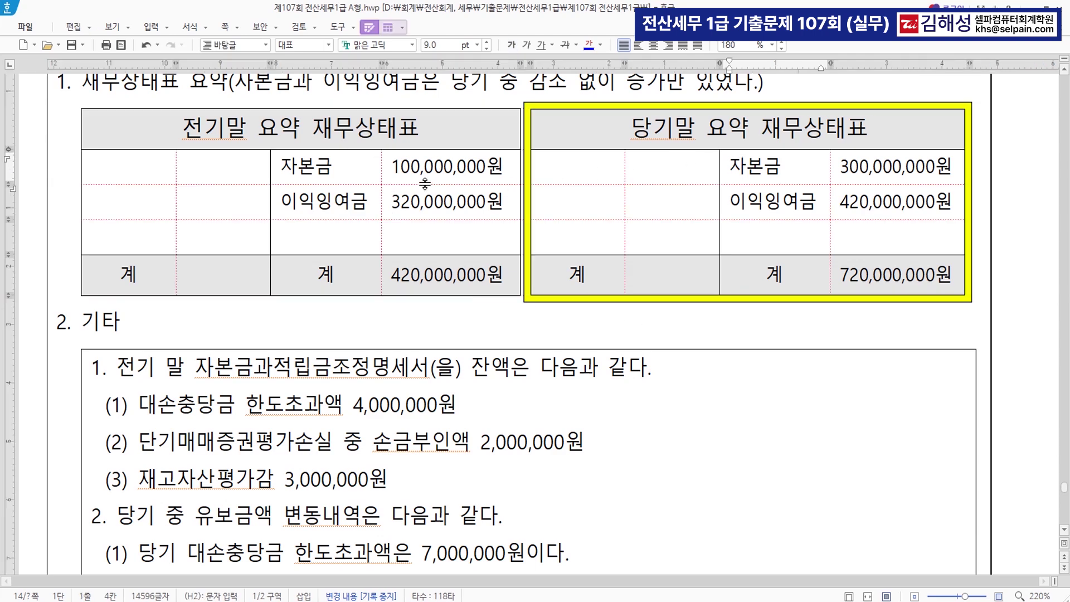
{"action": "left_click", "coordinate": [796, 178]}
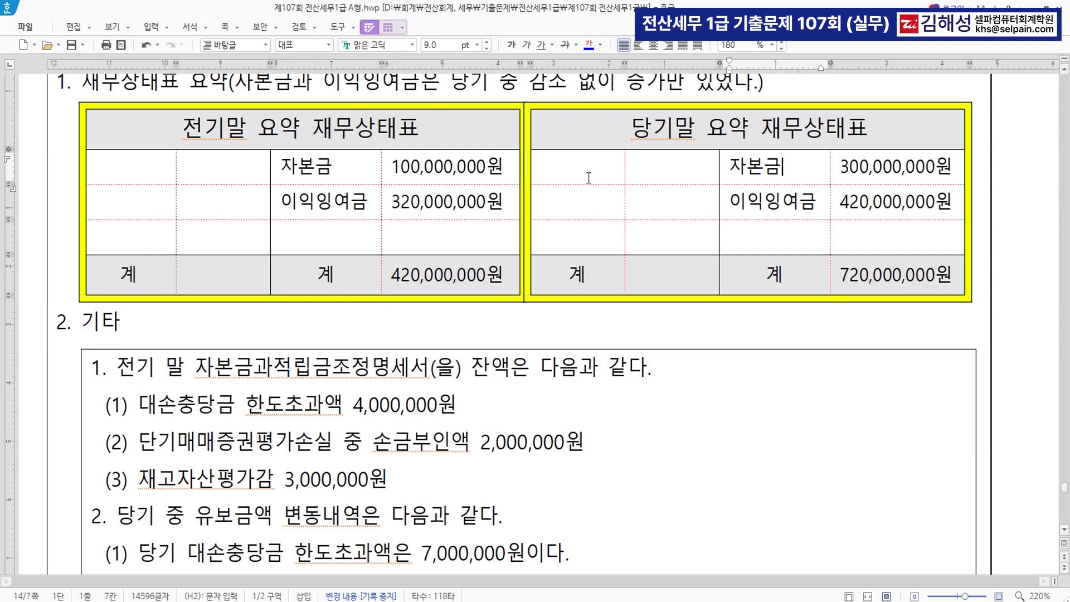
{"action": "left_click", "coordinate": [668, 172]}
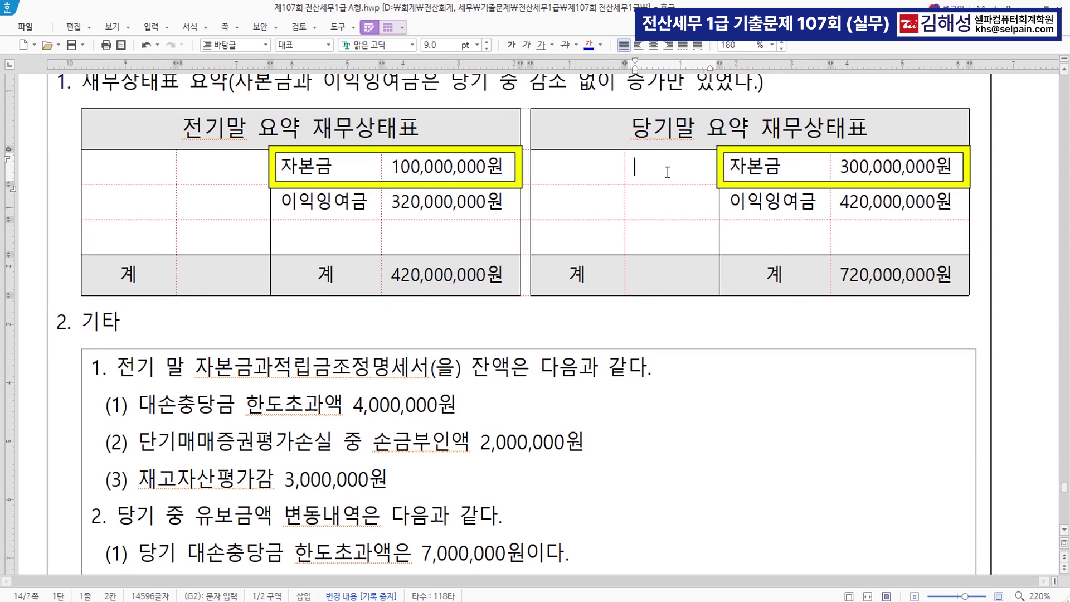
{"action": "left_click", "coordinate": [663, 208]}
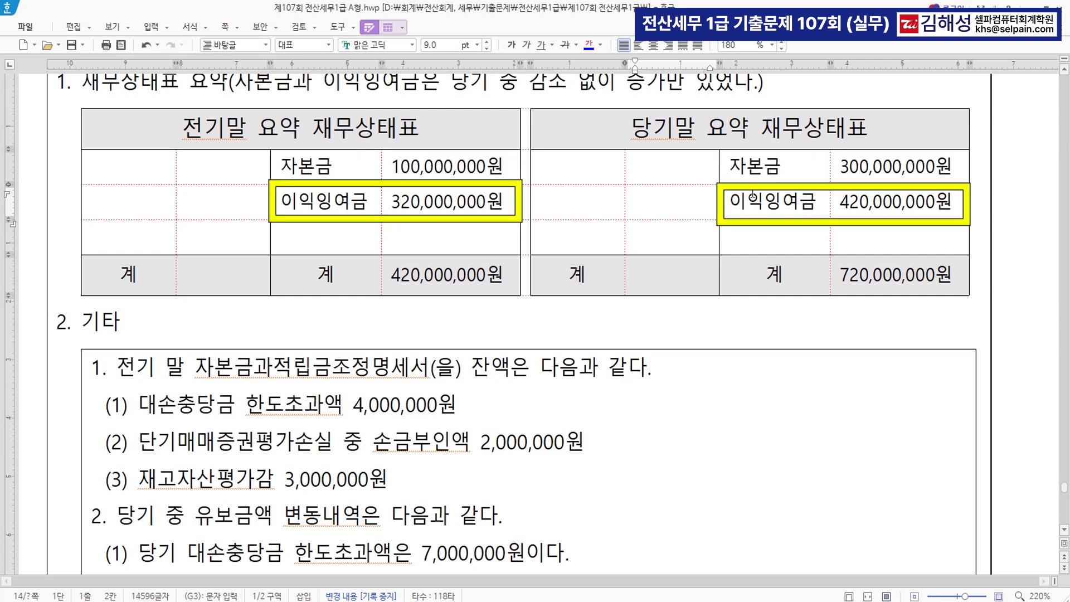
{"action": "scroll", "coordinate": [582, 210], "scroll_direction": "down", "scroll_amount": 5}
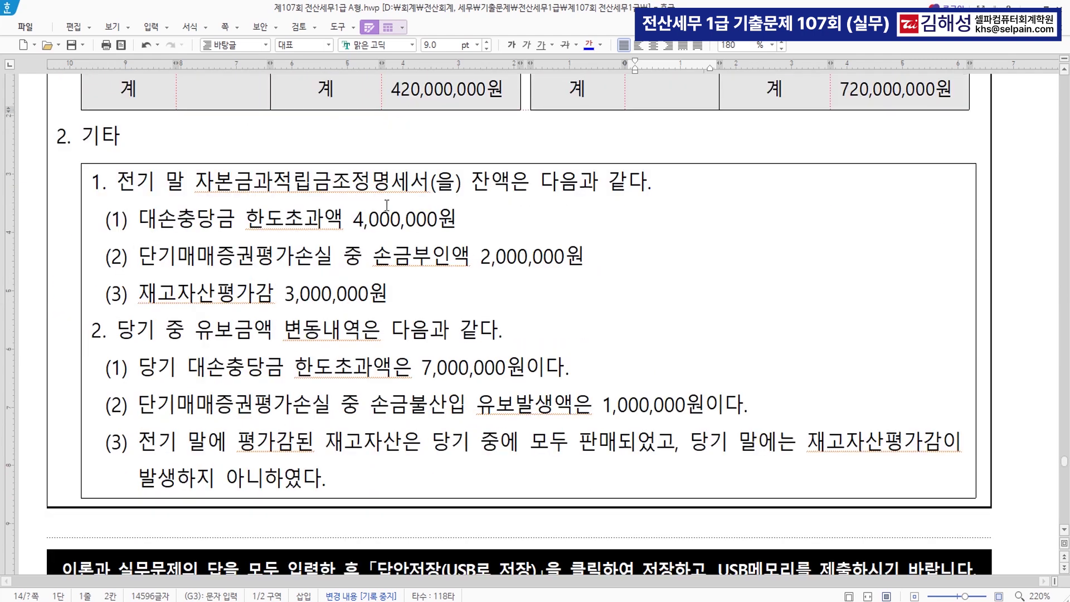
{"action": "left_click_drag", "start_coordinate": [114, 183], "coordinate": [509, 190]}
{"action": "left_click", "coordinate": [641, 215]}
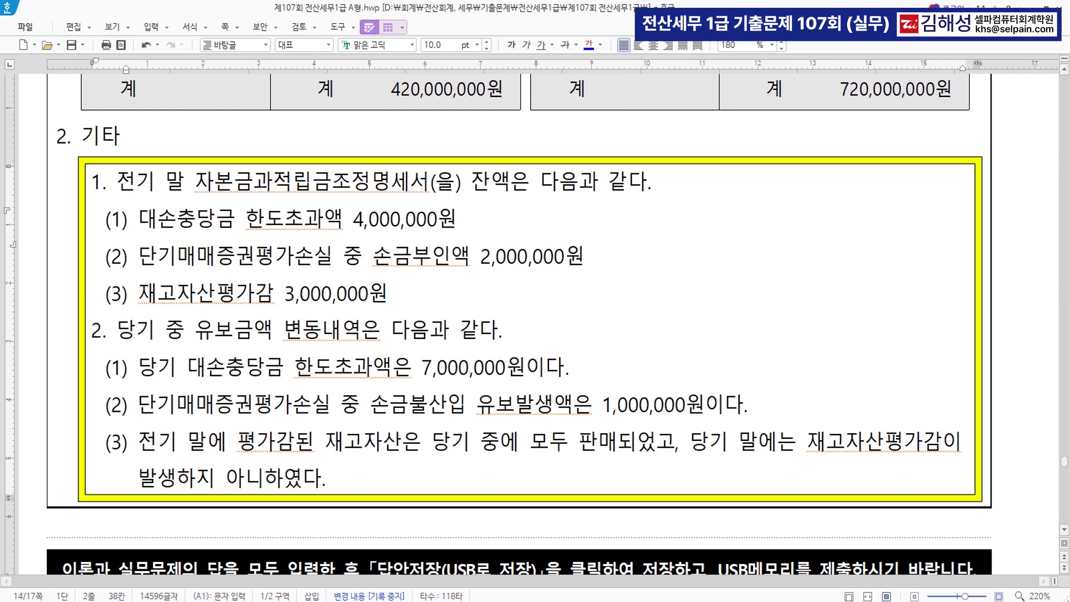
Open 자본금과적립금조정명세서 from KcLep's 법인조정 II forms
{"action": "key", "text": "alt+Tab"}
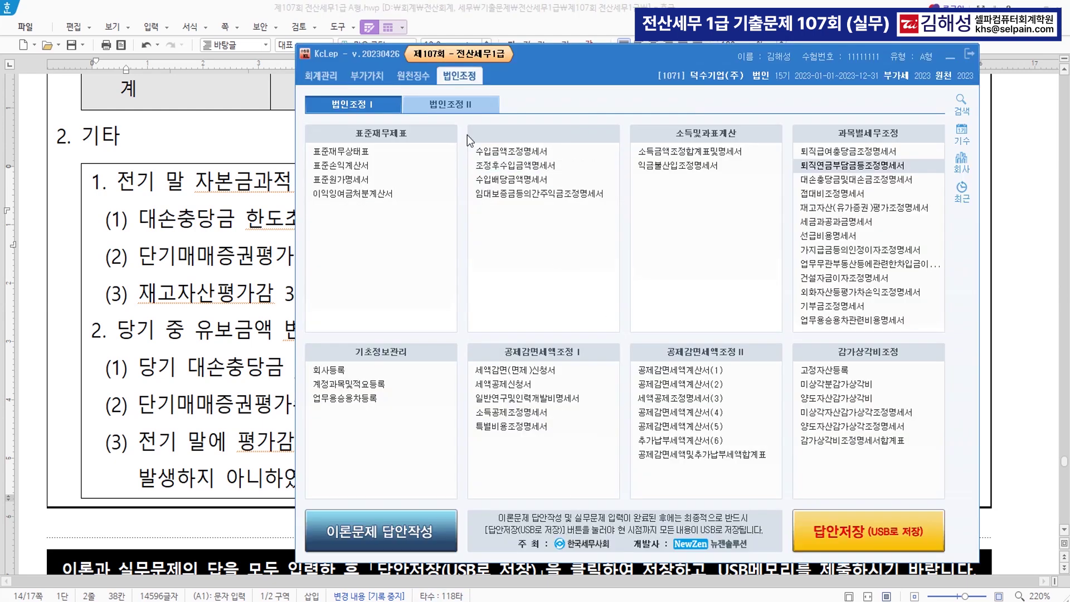
{"action": "left_click", "coordinate": [460, 106]}
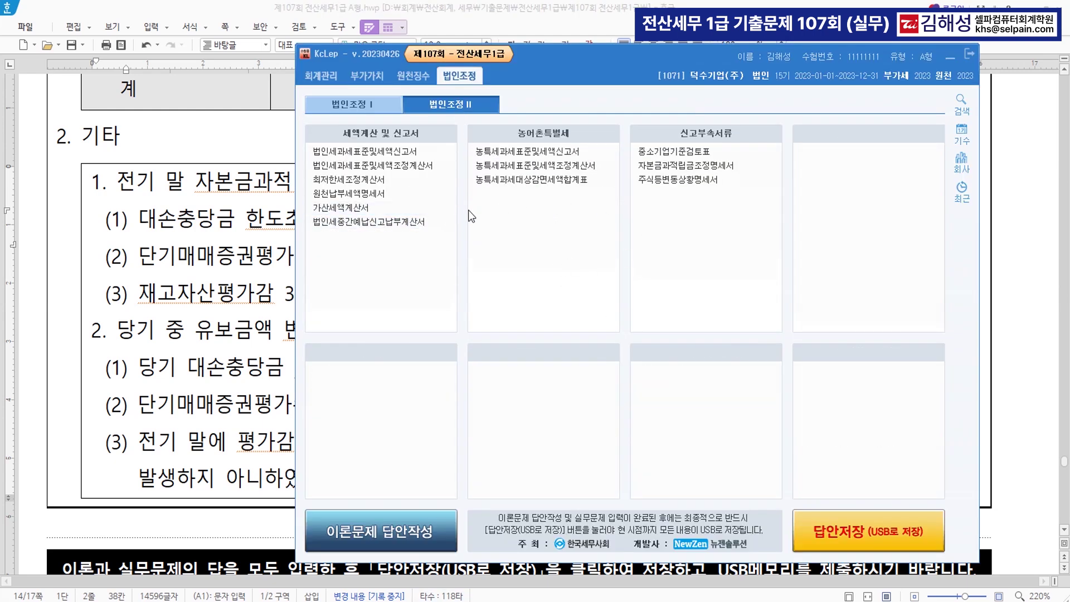
{"action": "left_click", "coordinate": [694, 168]}
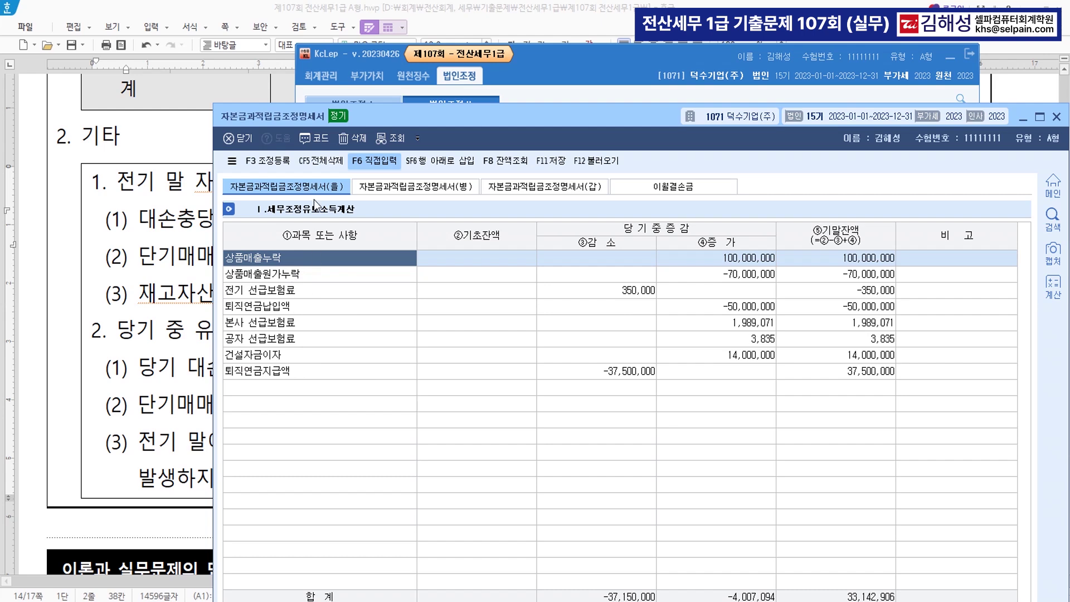
Delete all pre-filled (을) rows, and colour '다른 문제의 내용은 무시하고' red in the question
{"action": "left_click", "coordinate": [318, 155]}
{"action": "left_click", "coordinate": [618, 437]}
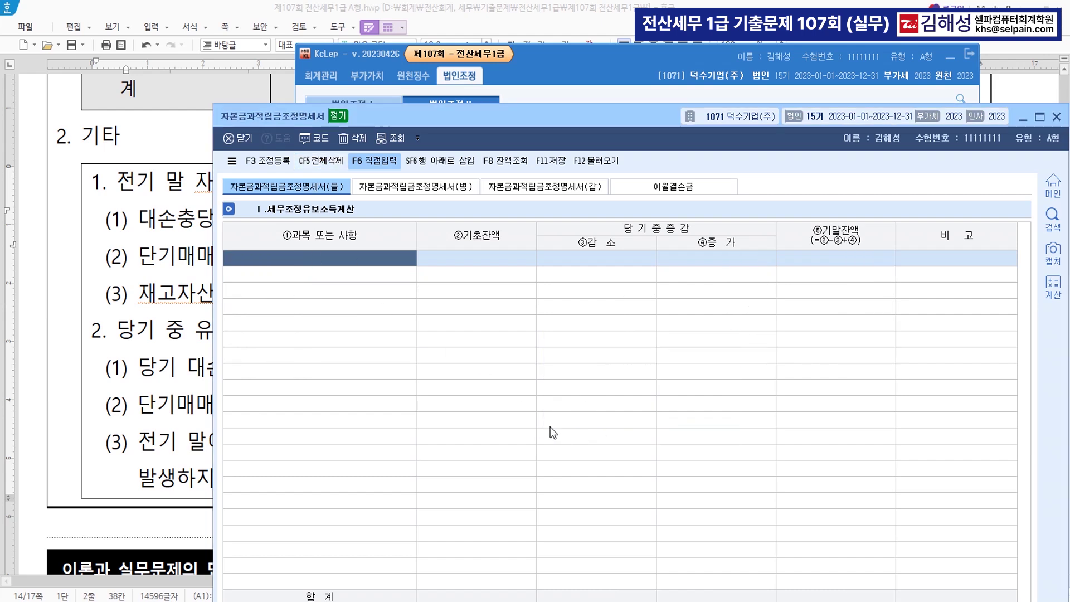
{"action": "left_click", "coordinate": [160, 138]}
{"action": "scroll", "coordinate": [216, 128], "scroll_direction": "up", "scroll_amount": 4}
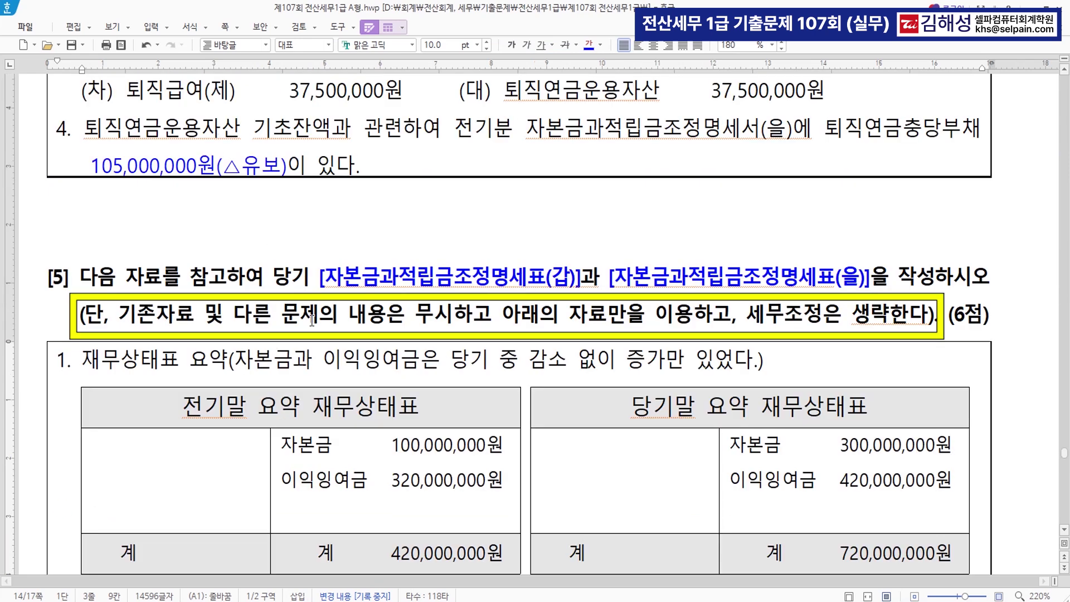
{"action": "left_click_drag", "start_coordinate": [234, 313], "coordinate": [492, 315]}
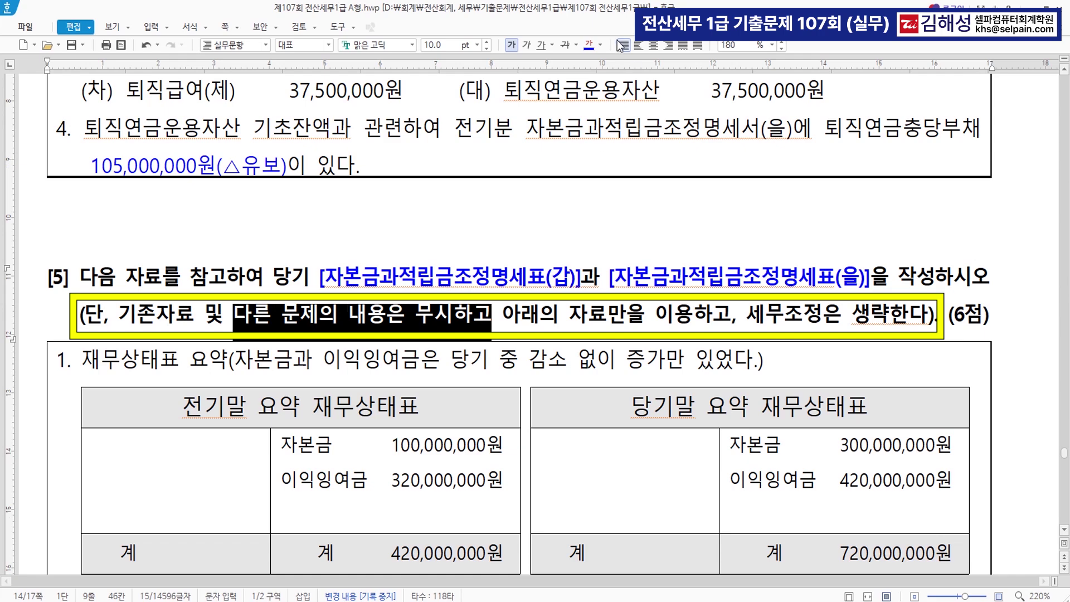
{"action": "left_click", "coordinate": [602, 48]}
{"action": "left_click", "coordinate": [611, 102]}
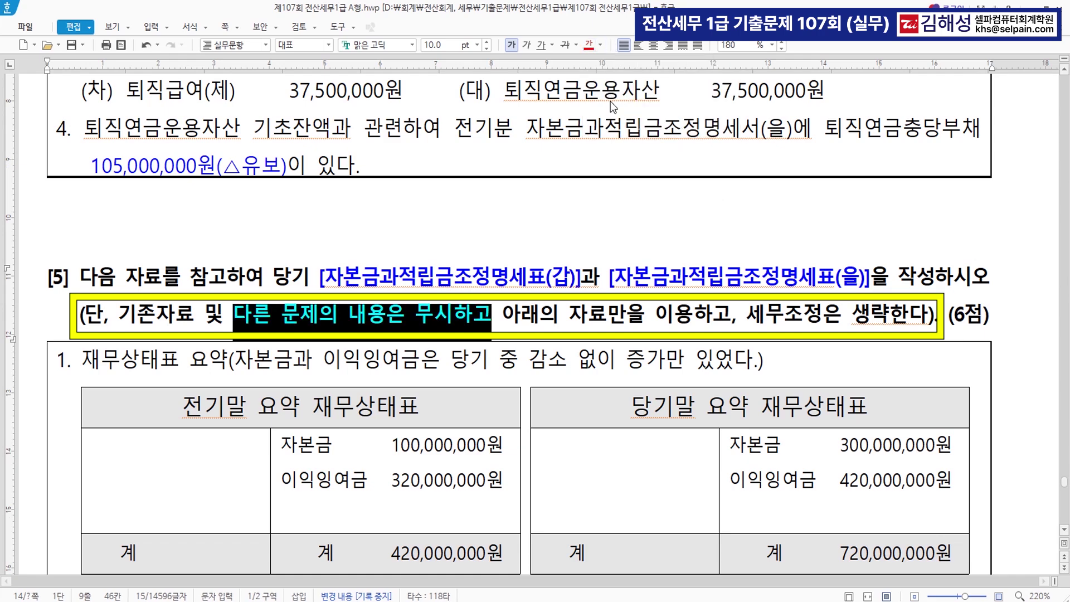
{"action": "left_click", "coordinate": [478, 449]}
{"action": "scroll", "coordinate": [479, 452], "scroll_direction": "down", "scroll_amount": 5}
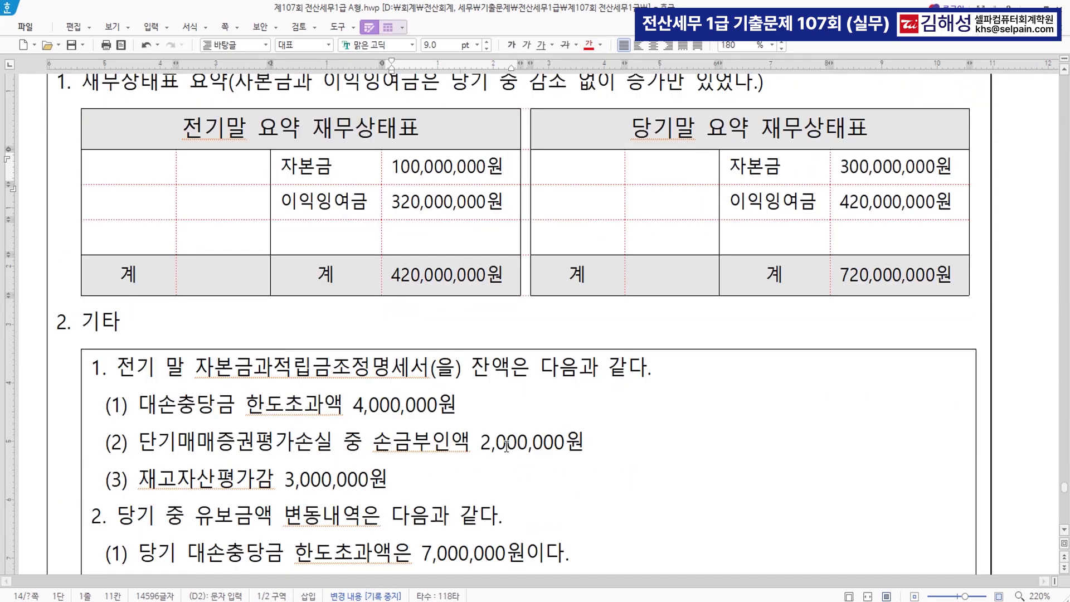
{"action": "scroll", "coordinate": [418, 457], "scroll_direction": "down", "scroll_amount": 4}
{"action": "scroll", "coordinate": [412, 504], "scroll_direction": "up", "scroll_amount": 1}
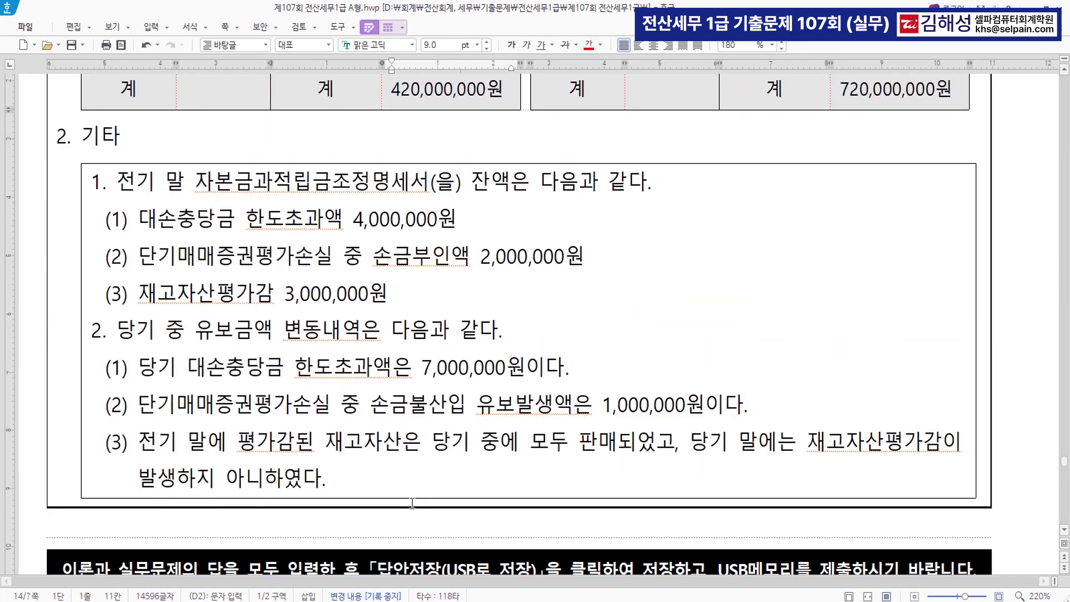
{"action": "key", "text": "alt+Tab"}
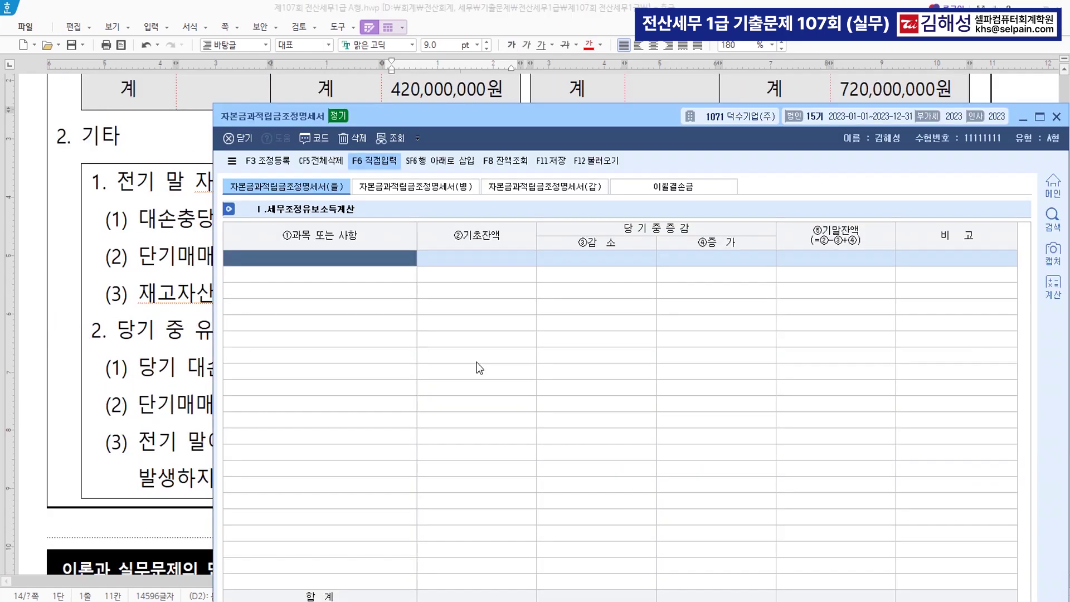
Enter opening balances: 대손충당금 한도초과 4,000,000, 단기매매증권평가손실 손금부인 2,000,000, 재고자산평가감 3,000,000
{"action": "left_click_drag", "start_coordinate": [392, 116], "coordinate": [261, 317]}
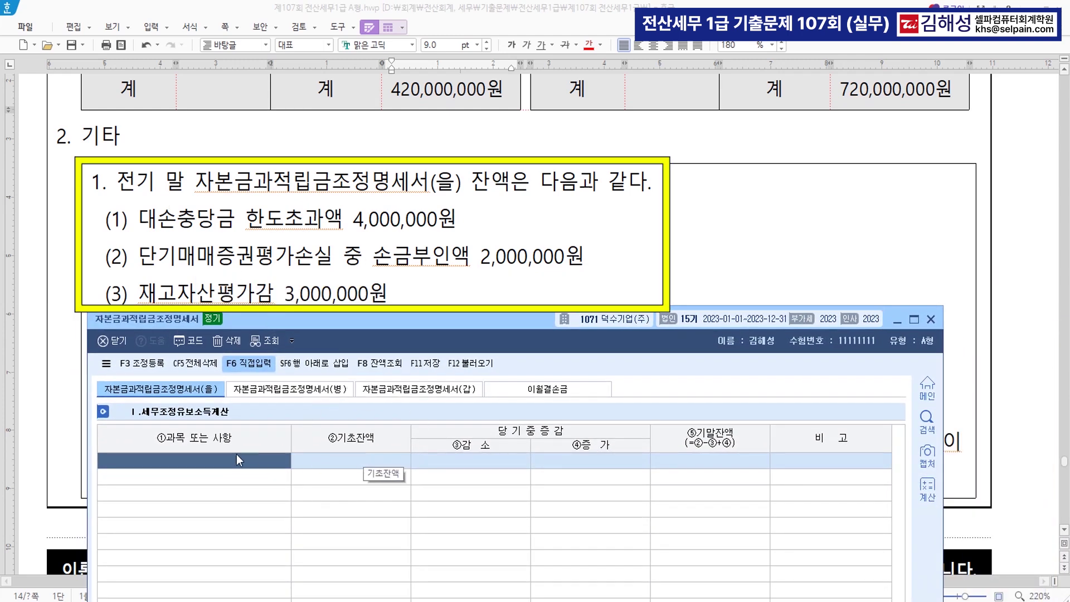
{"action": "type", "text": "대손충당금 한도초과"}
{"action": "key", "text": "Return"}
{"action": "type", "text": "4,000"}
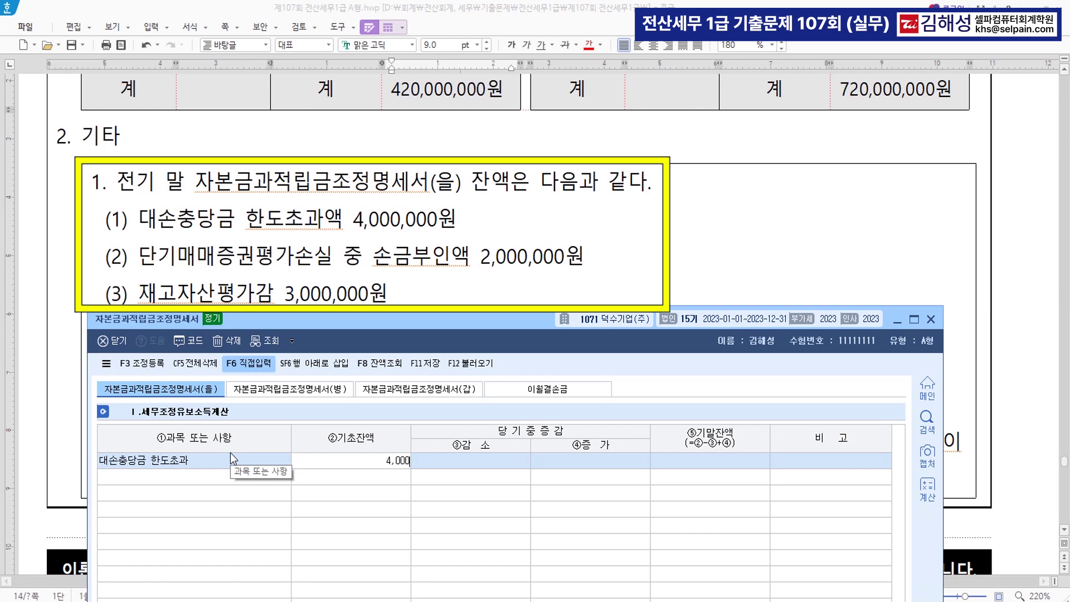
{"action": "type", "text": ",000"}
{"action": "key", "text": "Return"}
{"action": "key", "text": "Return"}
{"action": "key", "text": "Return"}
{"action": "key", "text": "Return"}
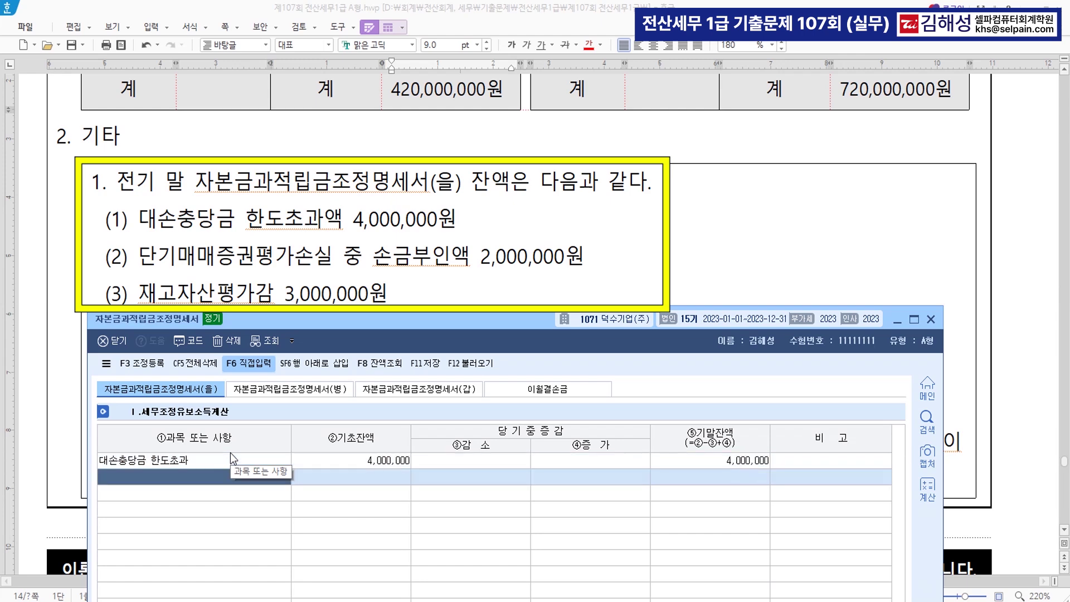
{"action": "type", "text": "단기매매증권평가손실 손금부인"}
{"action": "key", "text": "Return"}
{"action": "type", "text": "2000000"}
{"action": "key", "text": "Return"}
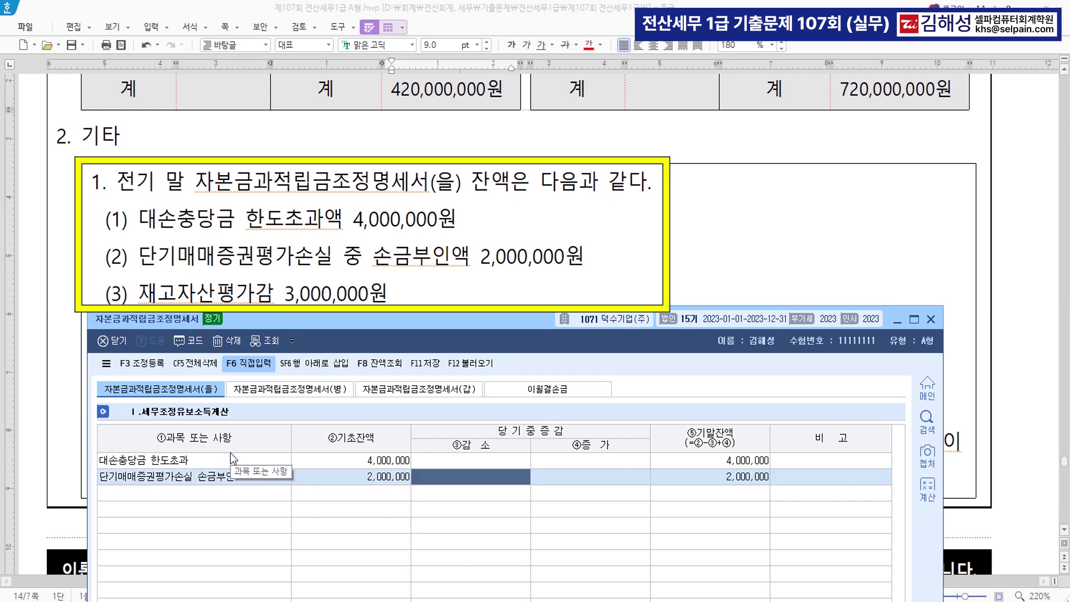
{"action": "key", "text": "Return"}
{"action": "key", "text": "Return"}
{"action": "type", "text": "재고자"}
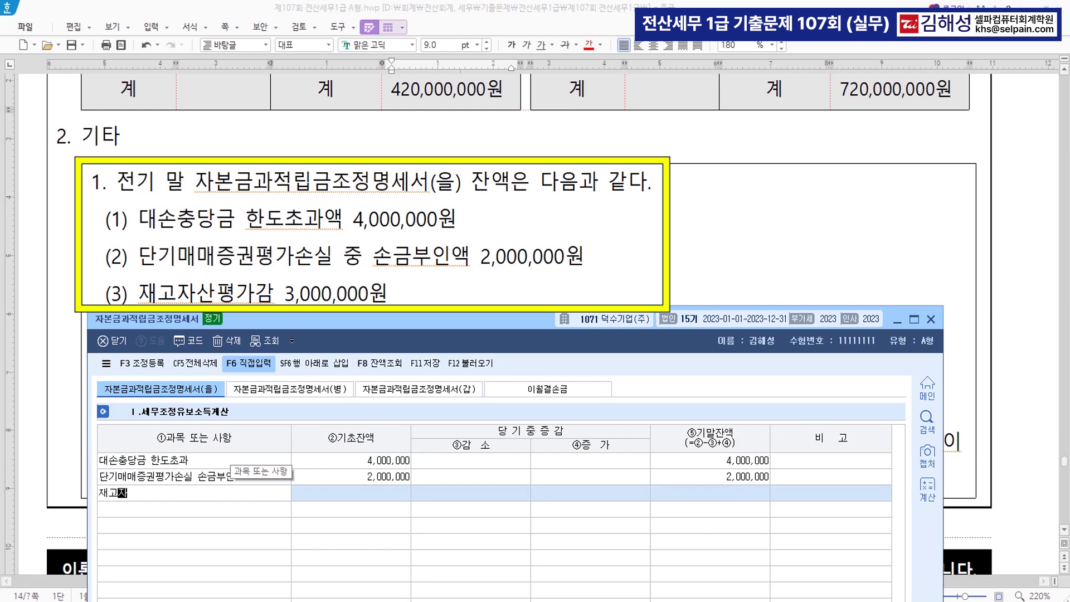
{"action": "type", "text": "산평ㄱ가감"}
{"action": "key", "text": "Return"}
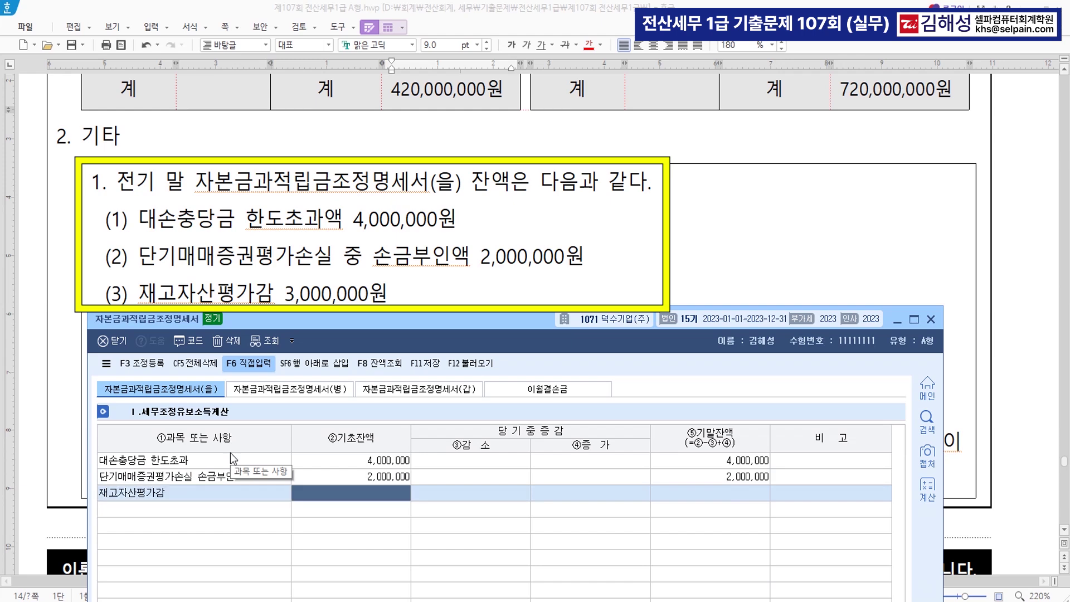
{"action": "type", "text": "3000000"}
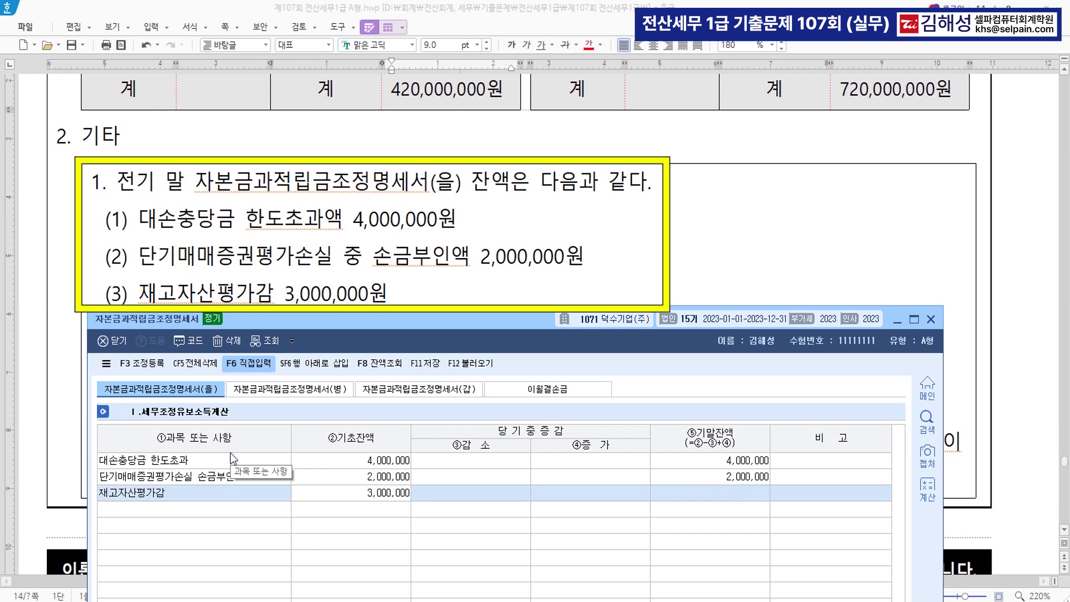
{"action": "key", "text": "Return"}
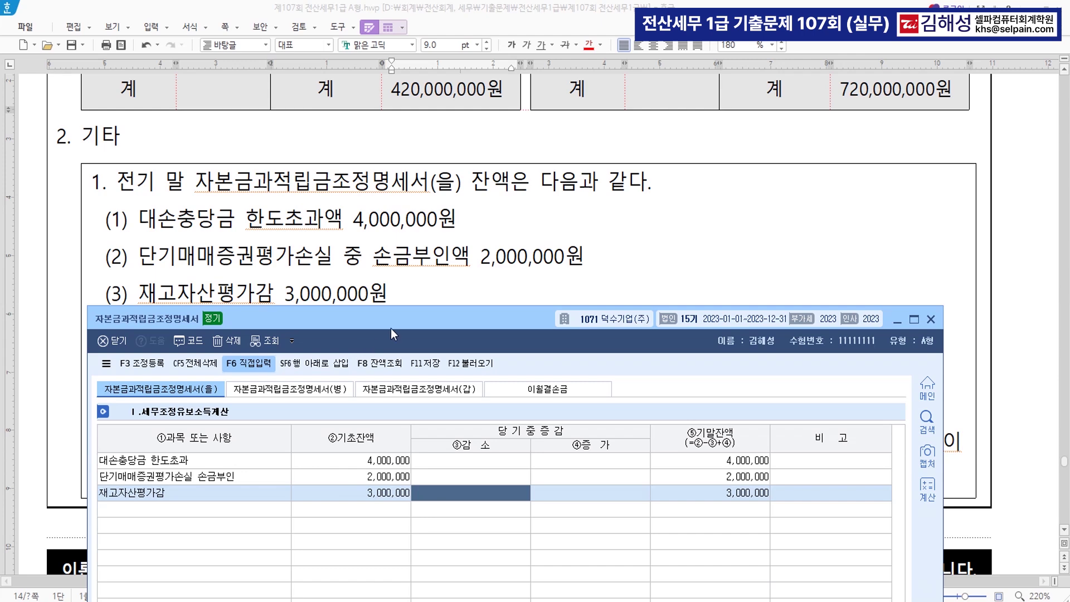
Give 대손충당금 한도초과 a 4,000,000 decrease and 7,000,000 increase
{"action": "mouse_move", "coordinate": [402, 322]}
{"action": "left_mouse_down"}
{"action": "mouse_move", "coordinate": [401, 446]}
{"action": "mouse_move", "coordinate": [393, 308]}
{"action": "left_mouse_up"}
{"action": "scroll", "coordinate": [478, 147], "scroll_direction": "down", "scroll_amount": 5}
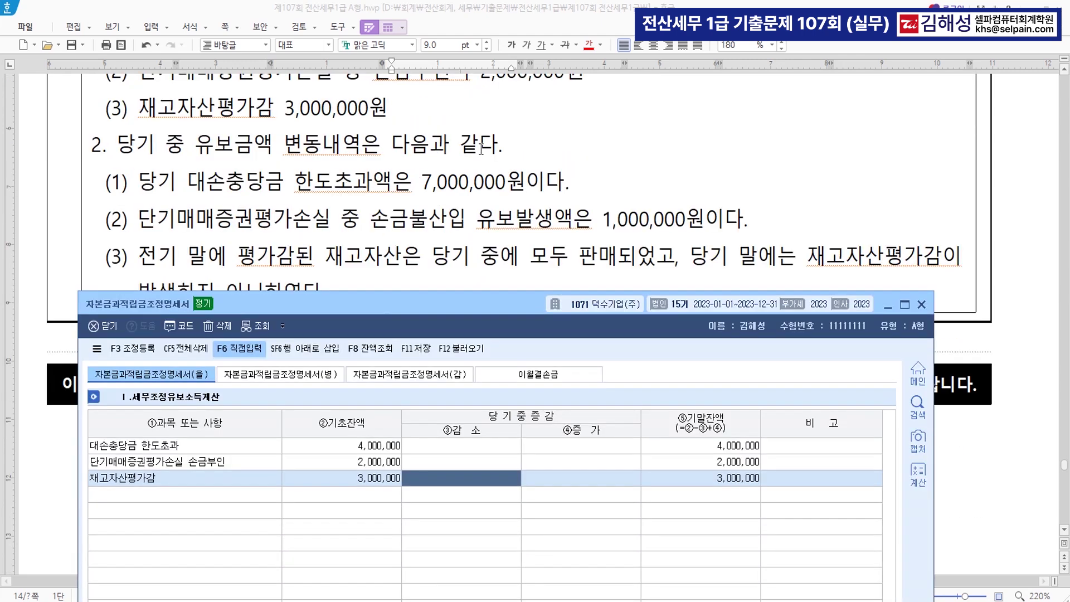
{"action": "scroll", "coordinate": [482, 148], "scroll_direction": "down", "scroll_amount": 3}
{"action": "scroll", "coordinate": [496, 282], "scroll_direction": "up", "scroll_amount": 3}
{"action": "left_click_drag", "start_coordinate": [457, 310], "coordinate": [447, 335]}
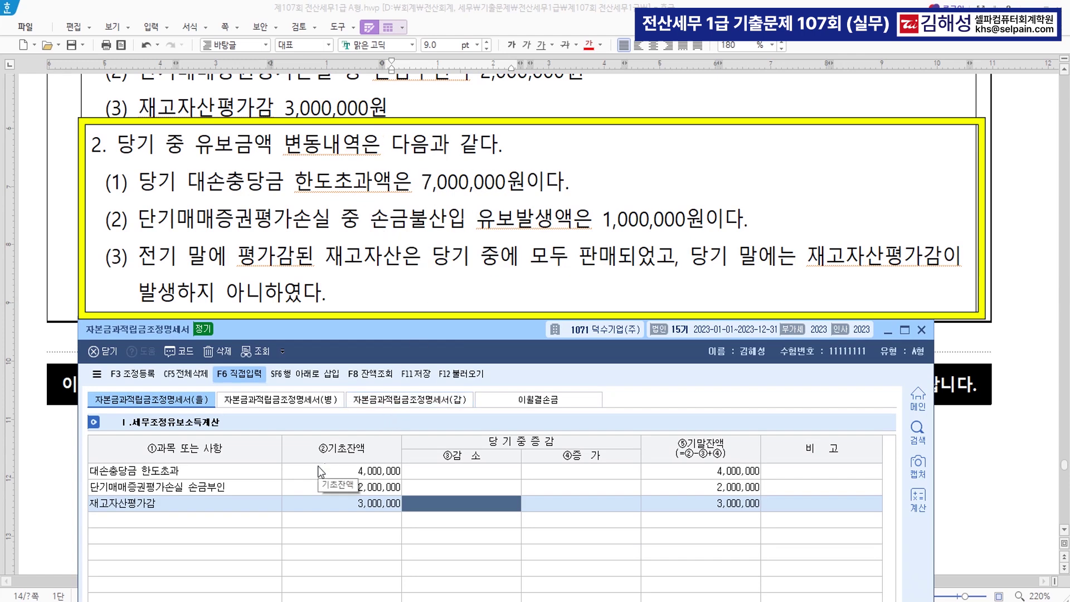
{"action": "left_click", "coordinate": [457, 471]}
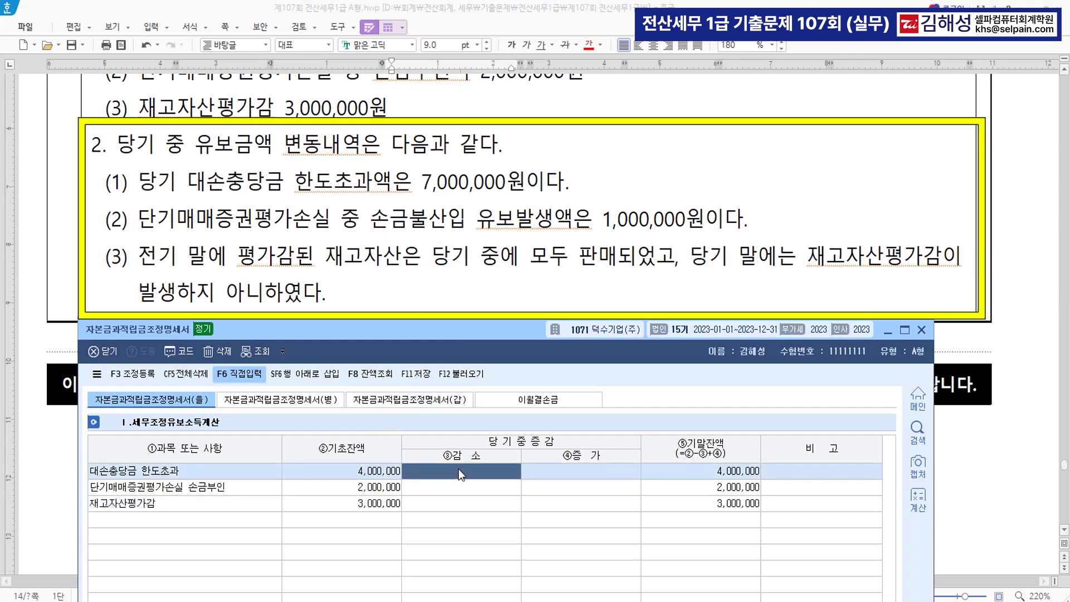
{"action": "type", "text": "4000000"}
{"action": "key", "text": "Return"}
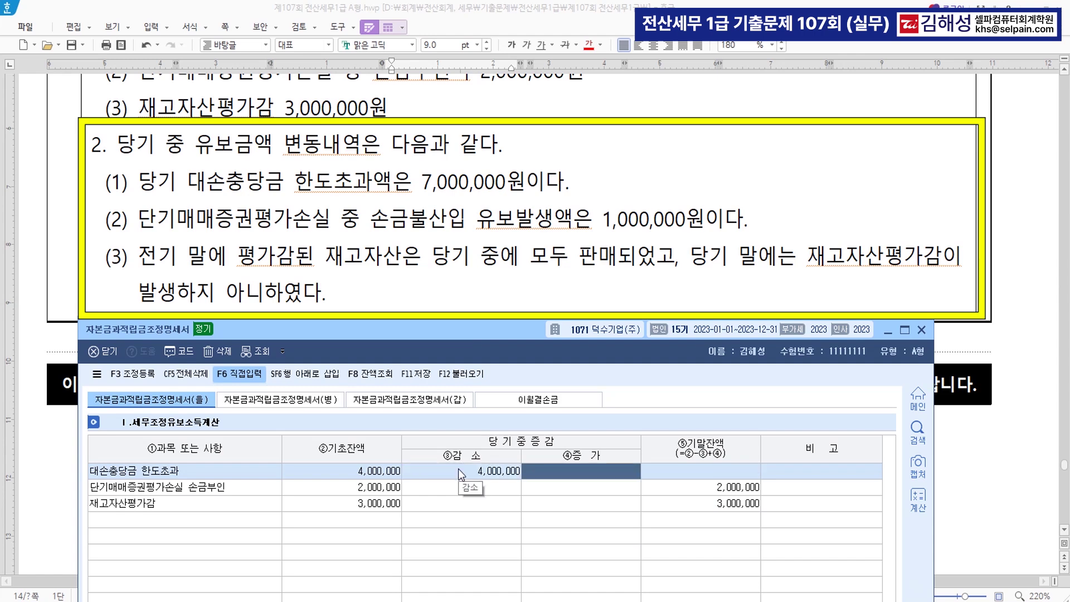
{"action": "type", "text": "7000000"}
{"action": "key", "text": "Return"}
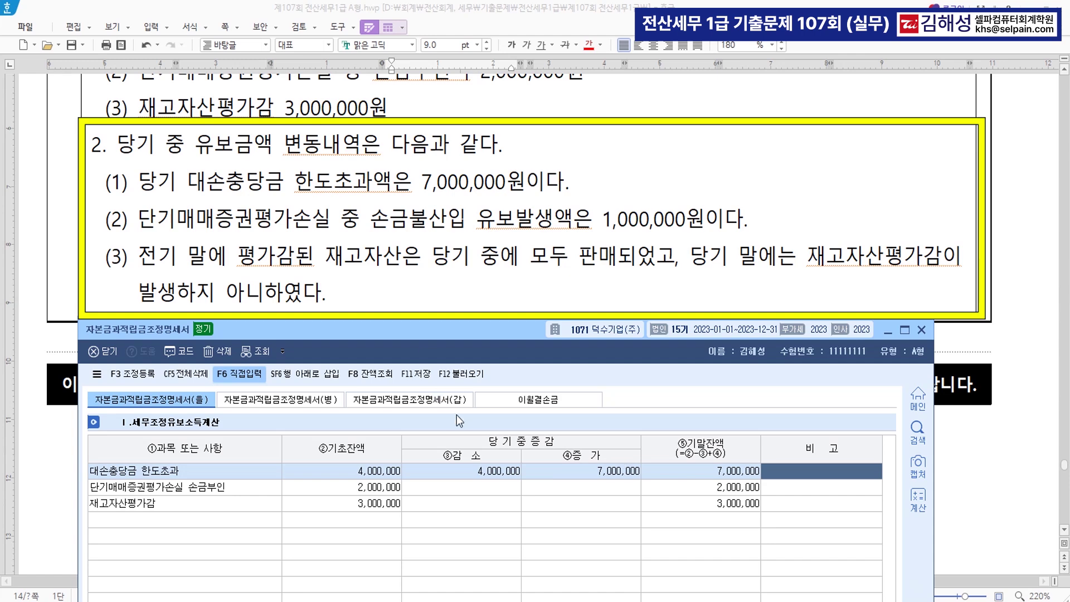
{"action": "key", "text": "ctrl"}
Enter a 1,000,000 increase for the securities loss and a 3,000,000 decrease for 재고자산평가감
{"action": "left_click", "coordinate": [606, 488]}
{"action": "type", "text": "1000000"}
{"action": "key", "text": "Return"}
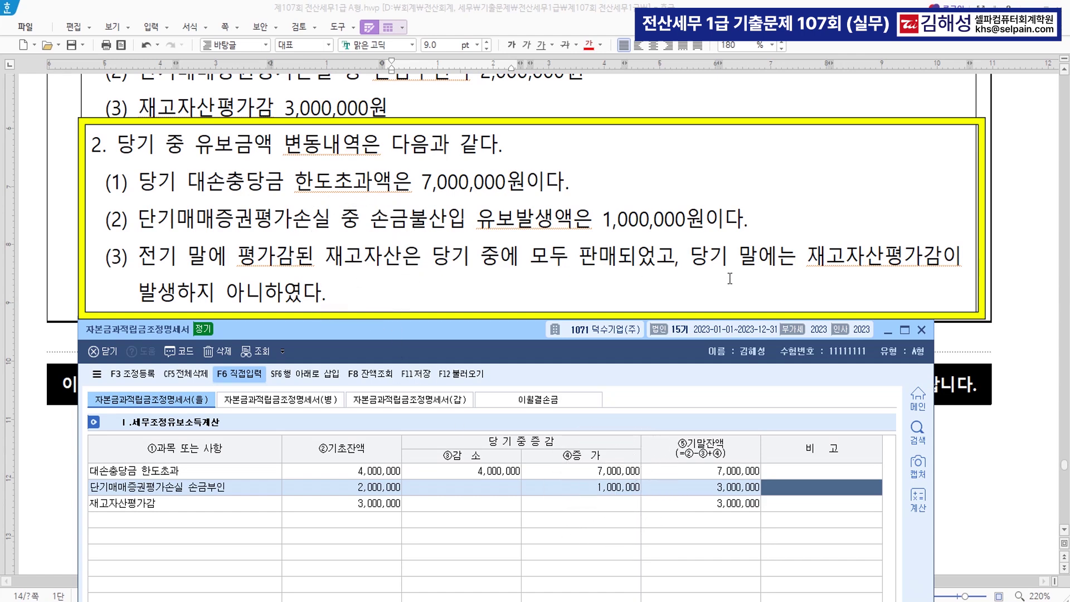
{"action": "left_click", "coordinate": [489, 500]}
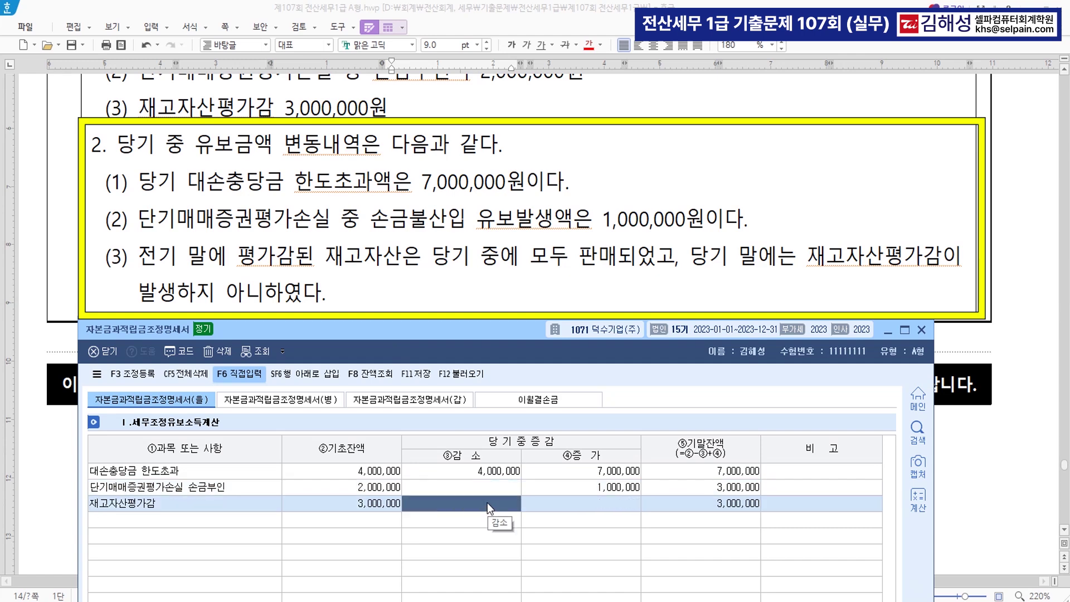
{"action": "type", "text": "3000000"}
{"action": "key", "text": "Return"}
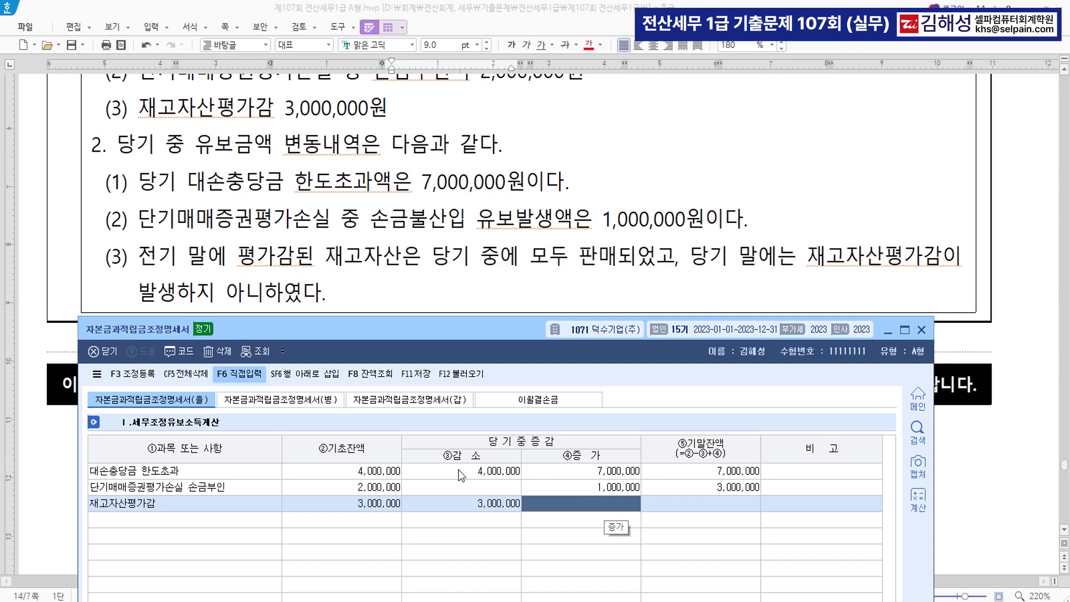
{"action": "left_click", "coordinate": [393, 399]}
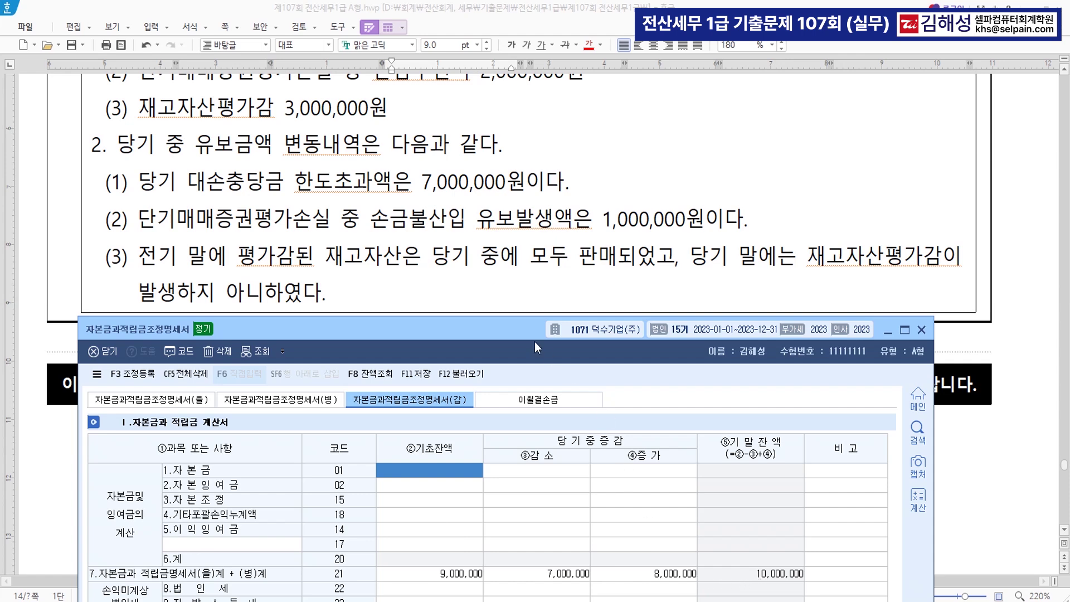
Enter (갑) opening balances: 자본금 100,000,000 and 이익잉여금 320,000,000
{"action": "left_click", "coordinate": [508, 211]}
{"action": "scroll", "coordinate": [519, 200], "scroll_direction": "up", "scroll_amount": 8}
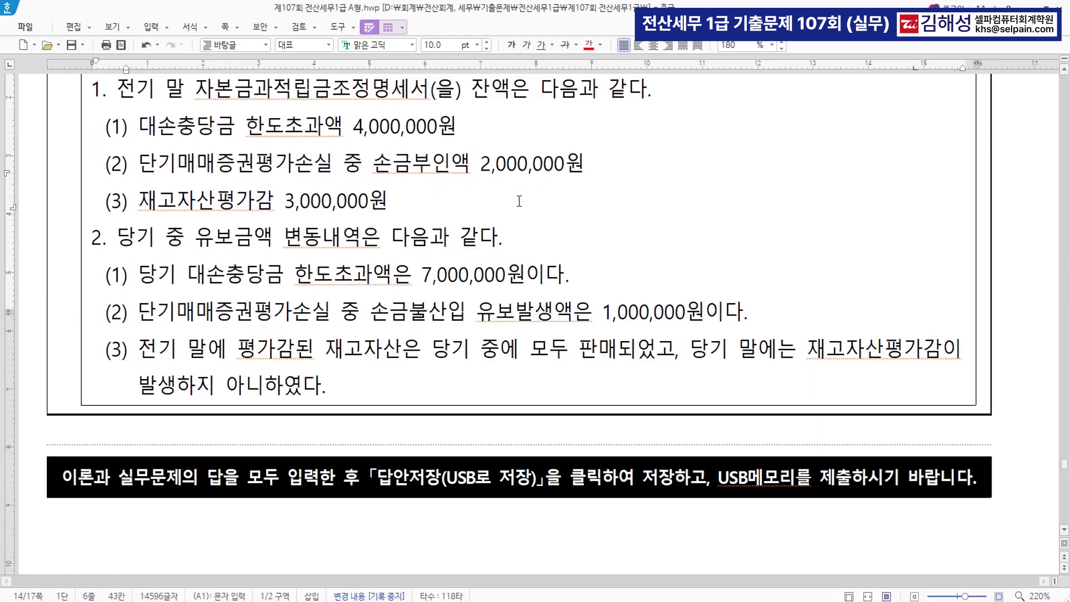
{"action": "scroll", "coordinate": [519, 201], "scroll_direction": "up", "scroll_amount": 2}
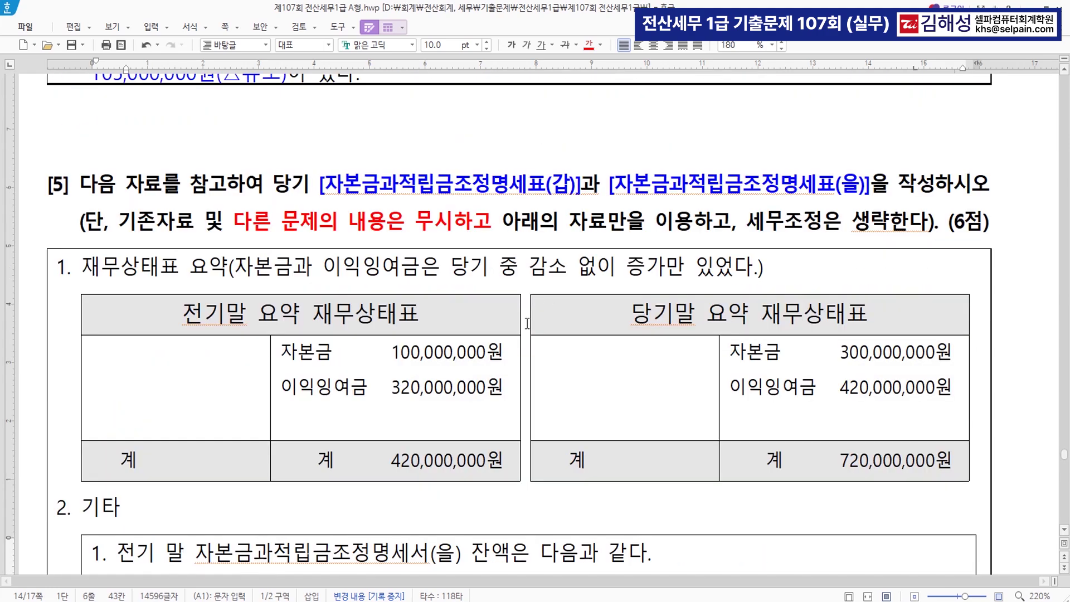
{"action": "scroll", "coordinate": [528, 323], "scroll_direction": "down", "scroll_amount": 4}
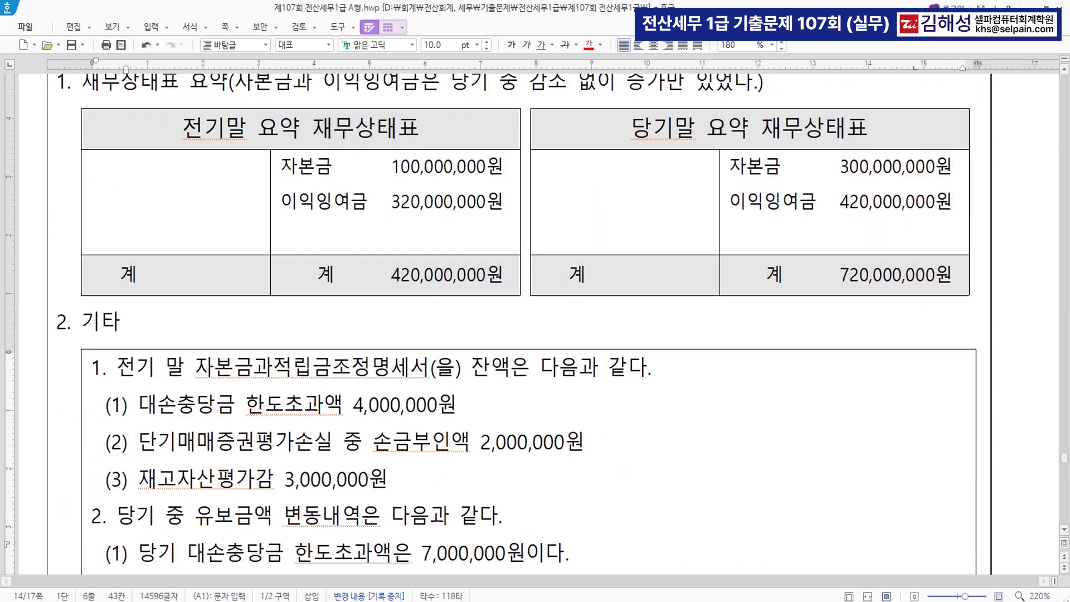
{"action": "key", "text": "alt+Tab"}
{"action": "left_click_drag", "start_coordinate": [493, 325], "coordinate": [509, 305]}
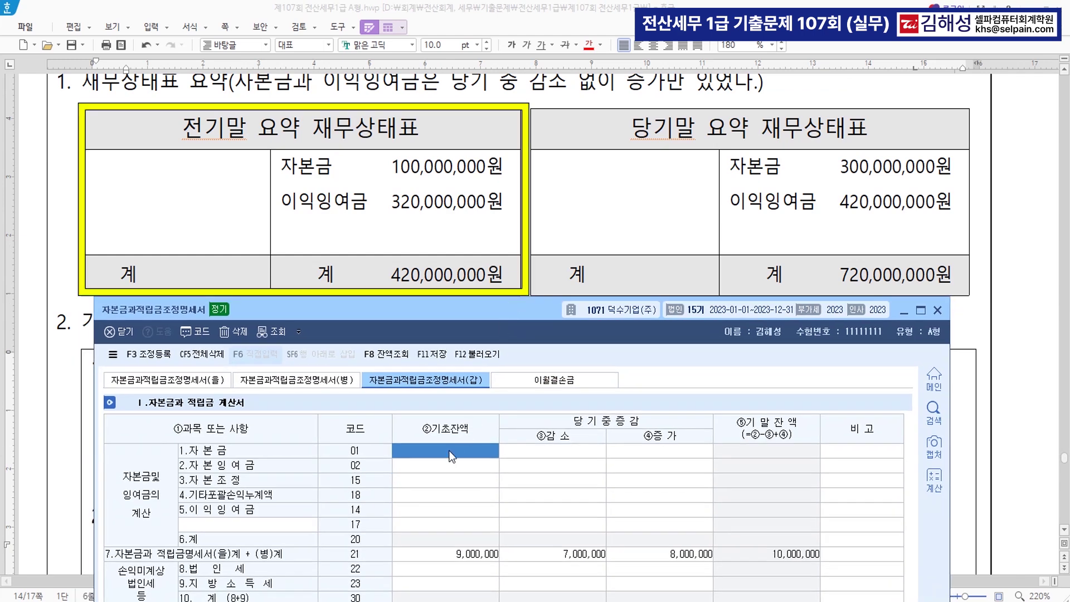
{"action": "left_click", "coordinate": [435, 178]}
{"action": "type", "text": "100000000"}
{"action": "key", "text": "Return"}
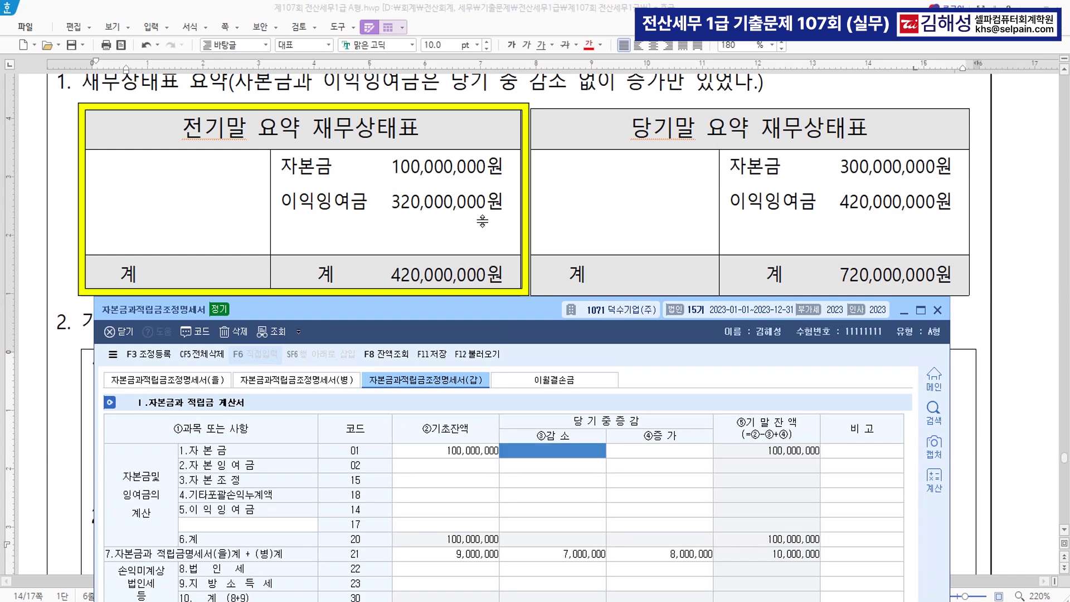
{"action": "left_click", "coordinate": [475, 517]}
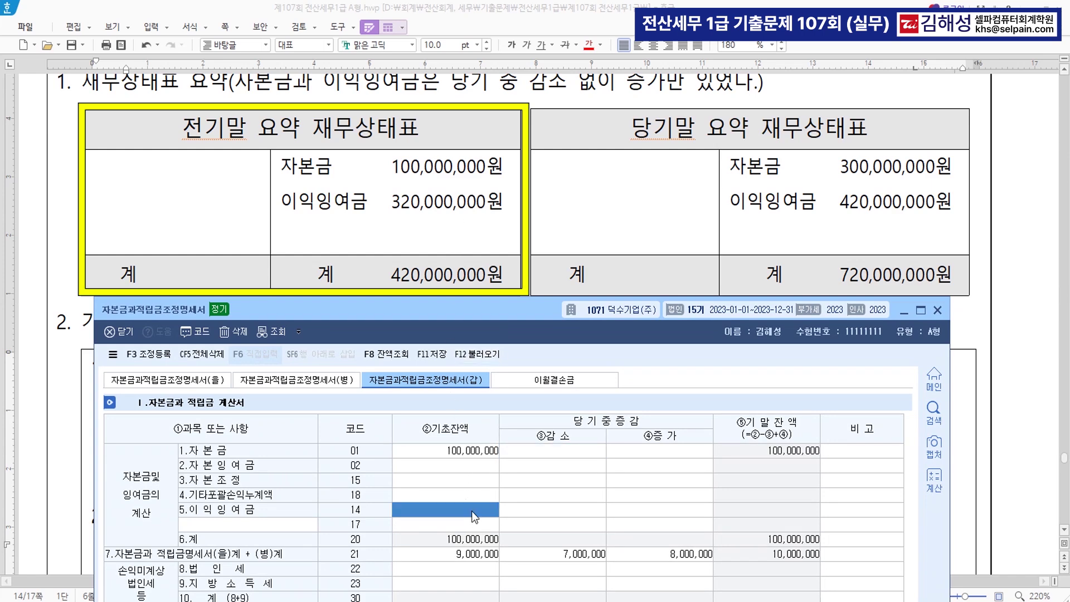
{"action": "type", "text": "320000000"}
{"action": "key", "text": "Return"}
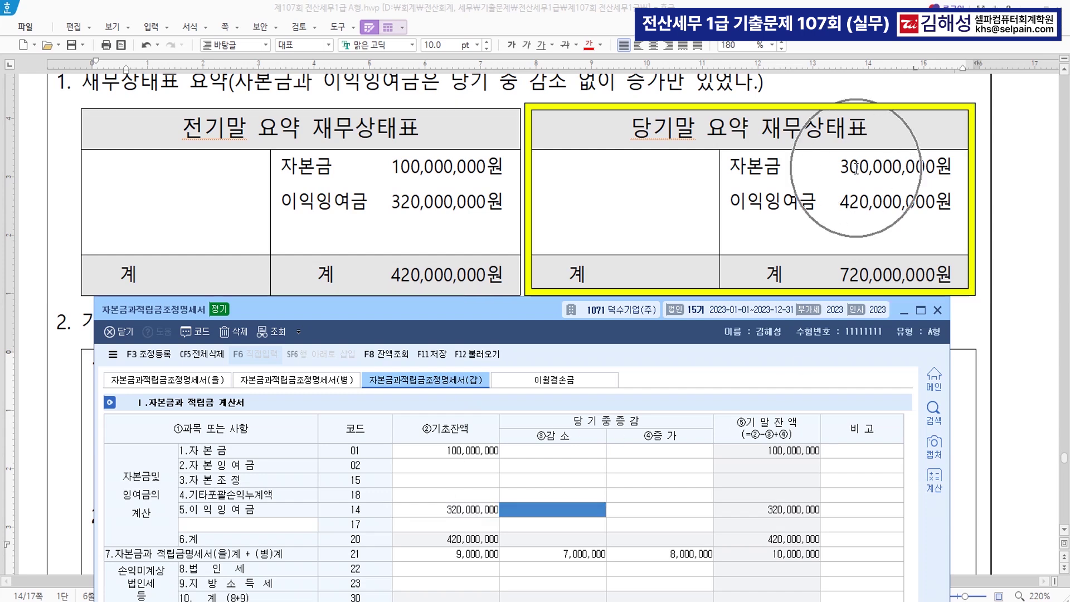
Add increases of 200,000,000 to 자본금 and 100,000,000 to 이익잉여금, then save
{"action": "left_click", "coordinate": [671, 453]}
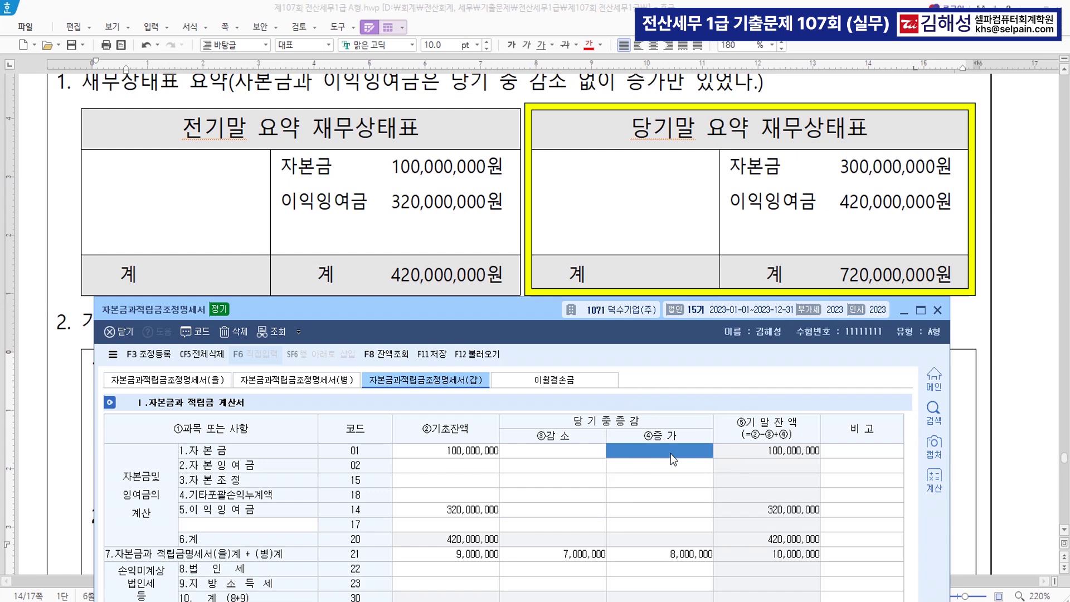
{"action": "type", "text": "200000000"}
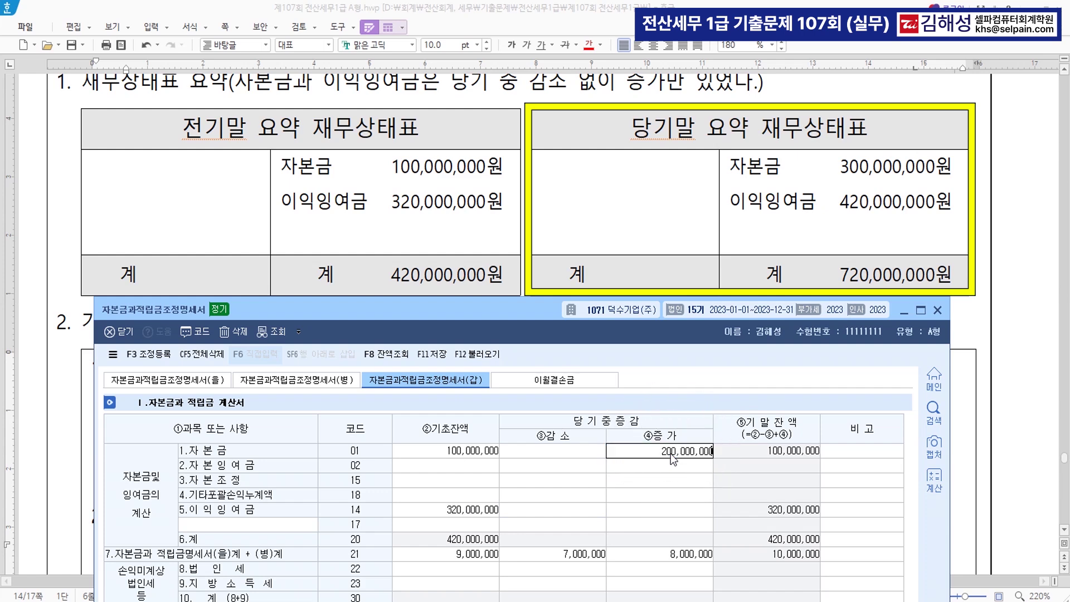
{"action": "key", "text": "Return"}
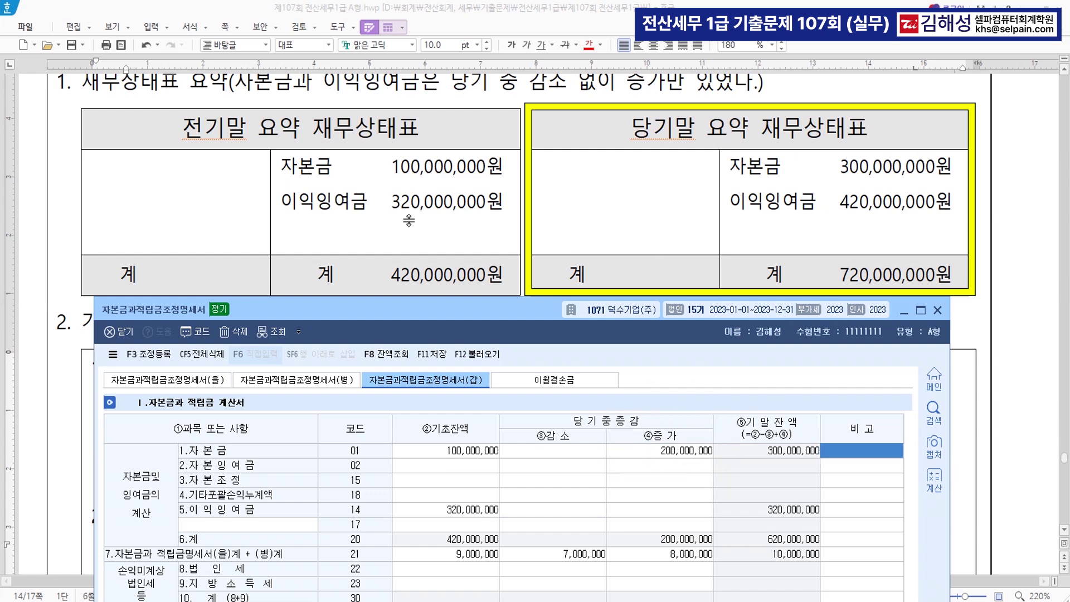
{"action": "left_click", "coordinate": [678, 509]}
{"action": "type", "text": "100,000,000"}
{"action": "key", "text": "Return"}
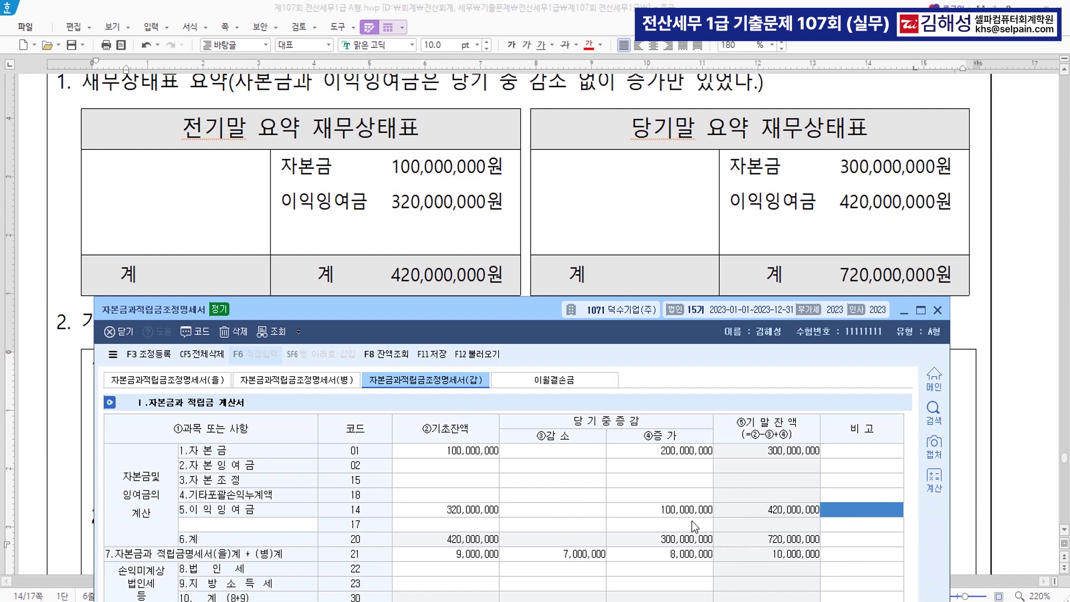
{"action": "left_click", "coordinate": [435, 355]}
Move the statement window aside and scroll the exam paper up to the 작성대상서식 list
{"action": "left_click_drag", "start_coordinate": [506, 336], "coordinate": [526, 73]}
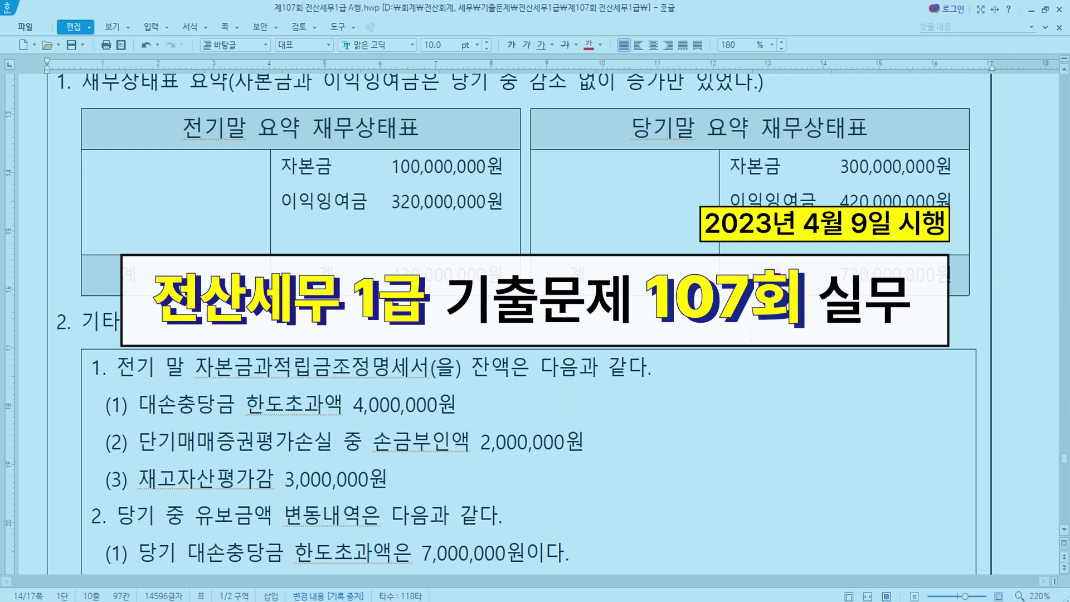
{"action": "scroll", "coordinate": [535, 324], "scroll_direction": "up", "scroll_amount": 20}
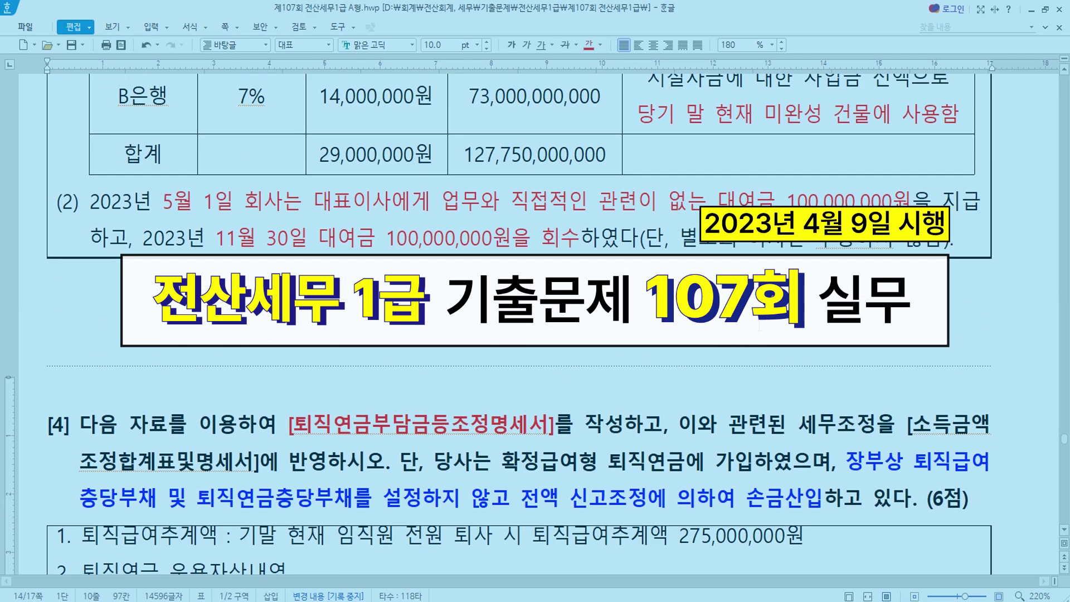
{"action": "scroll", "coordinate": [520, 323], "scroll_direction": "up", "scroll_amount": 20}
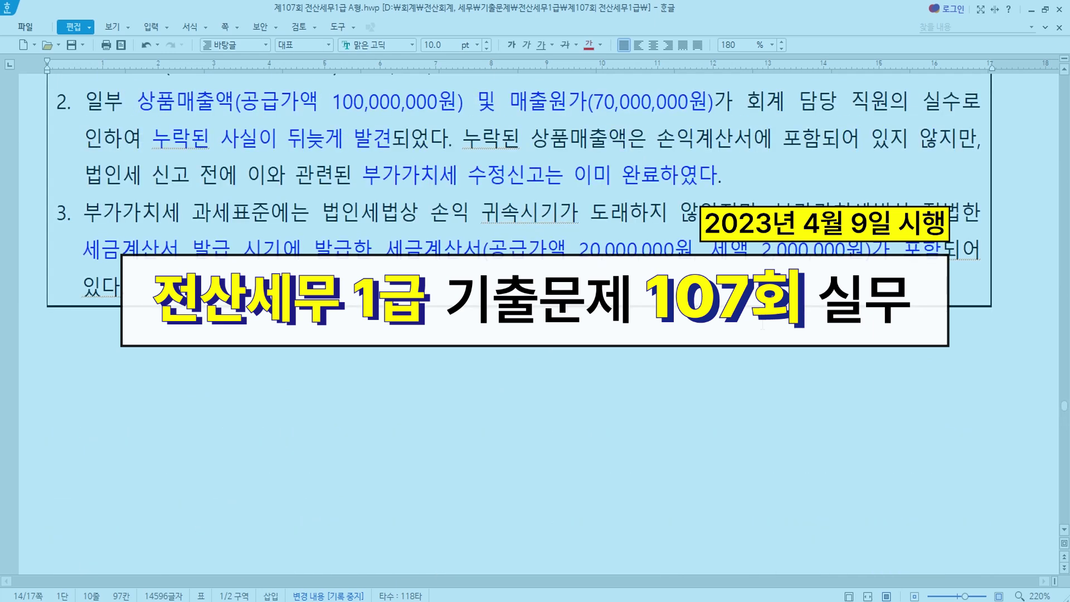
{"action": "scroll", "coordinate": [535, 323], "scroll_direction": "up", "scroll_amount": 3}
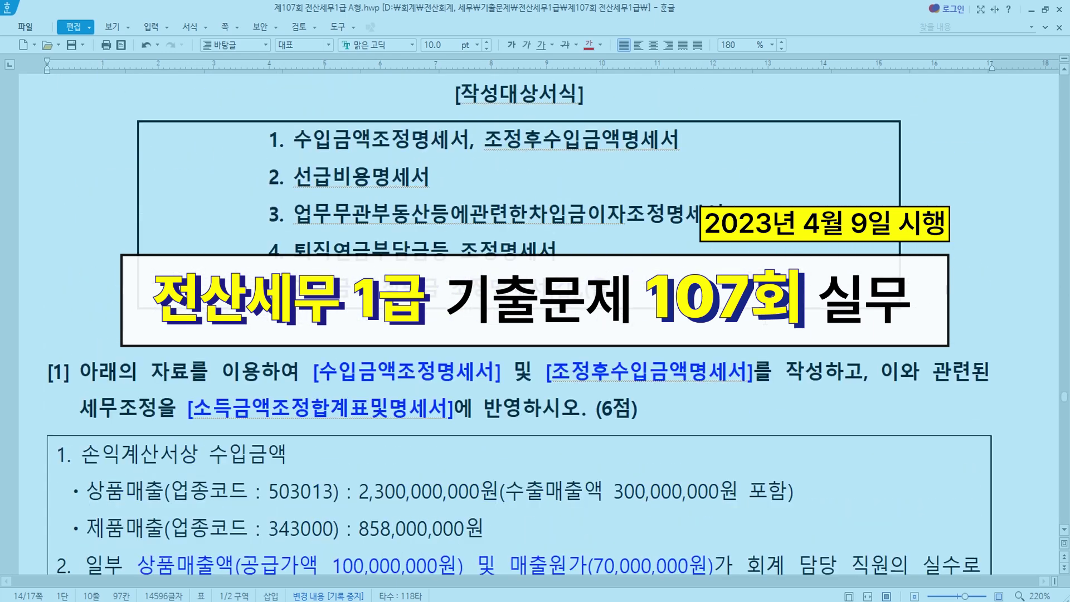